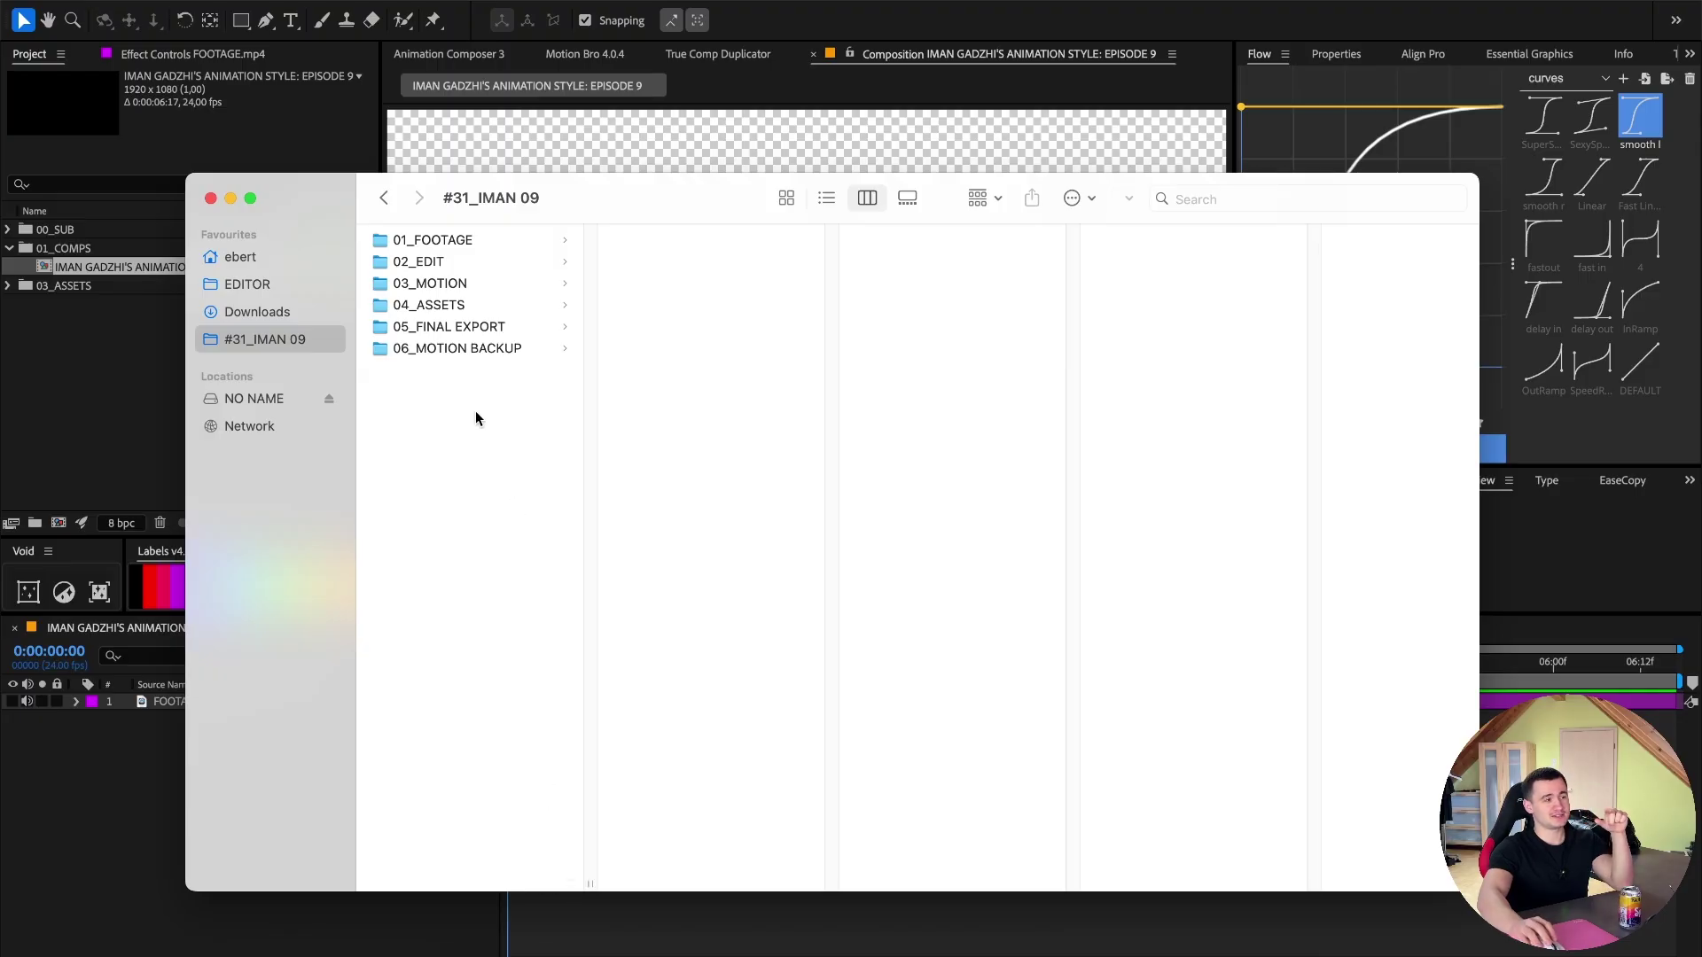
# Browse the silhouette images in the 50 FREE ASSETS folder inside 04_ASSETS, previewing several of them.
pyautogui.click(442, 305)
pyautogui.click(687, 240)
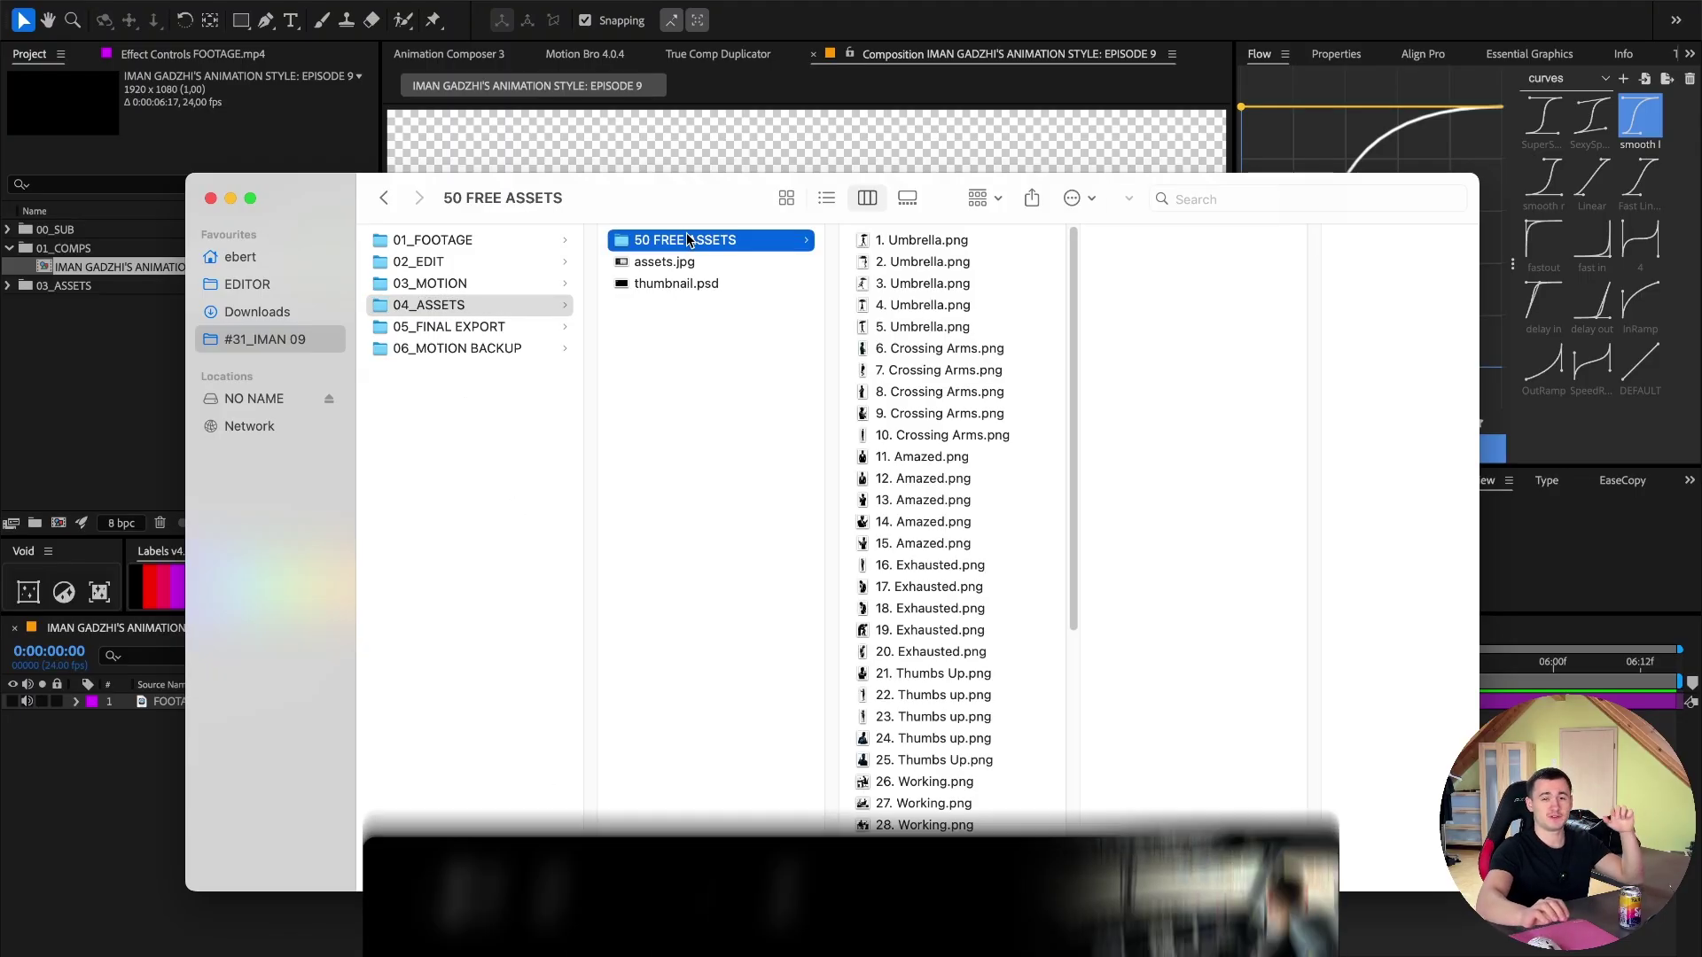
pyautogui.click(939, 259)
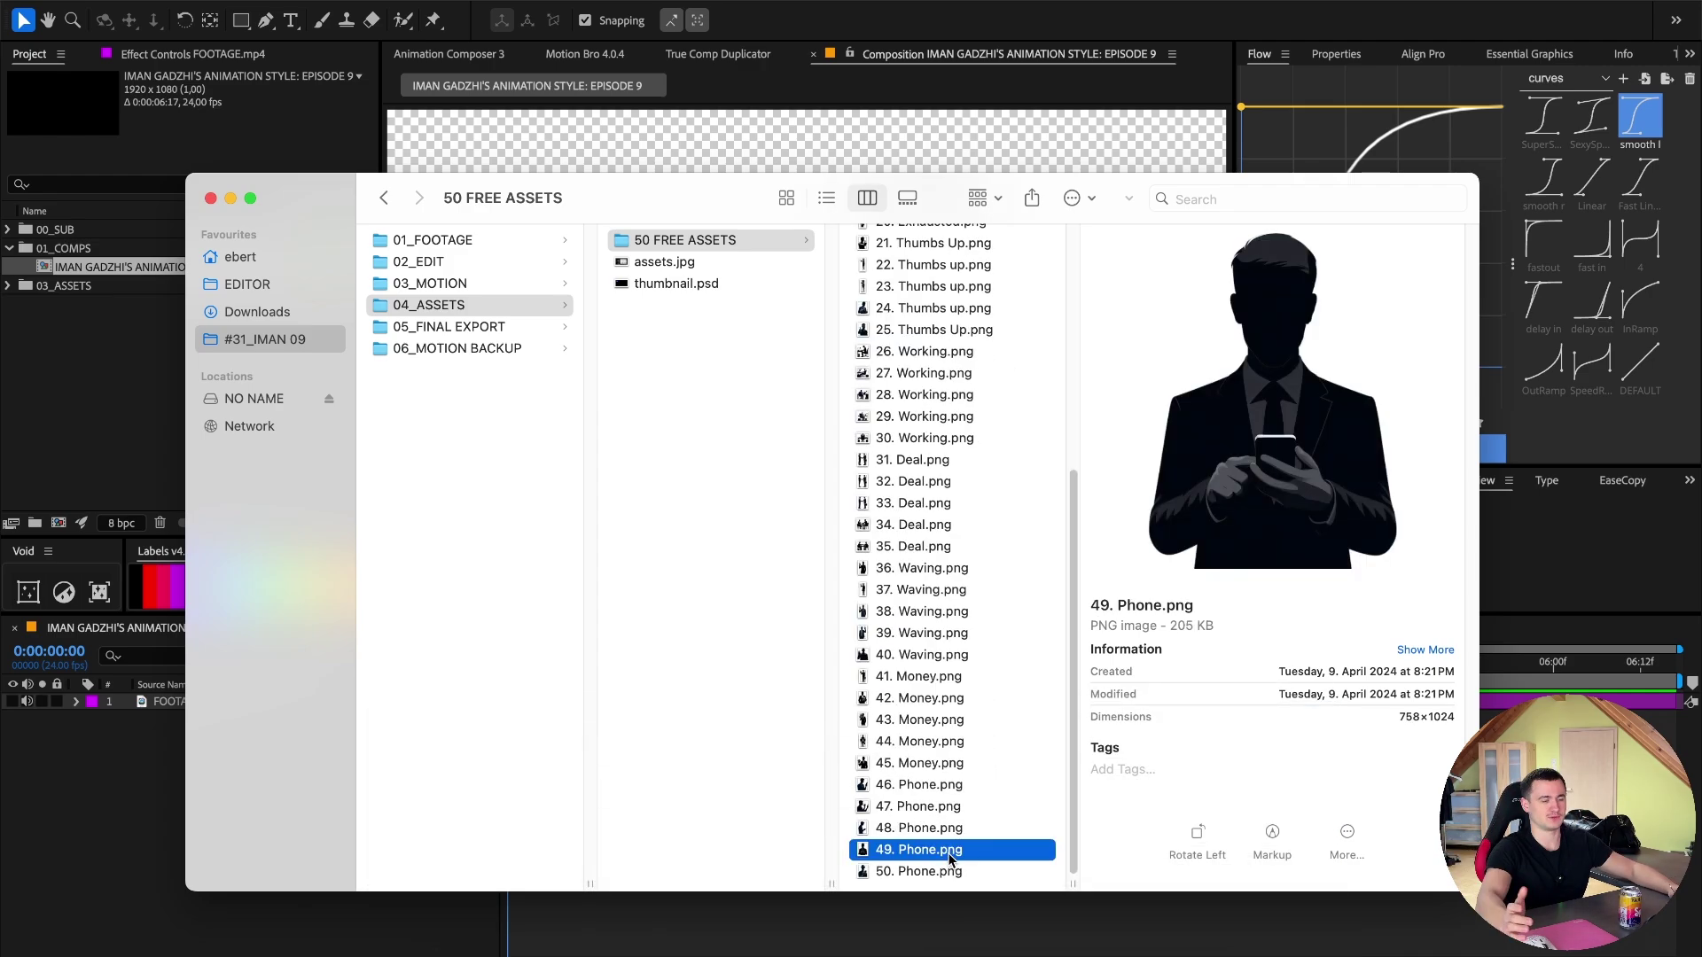
pyautogui.press('Up')
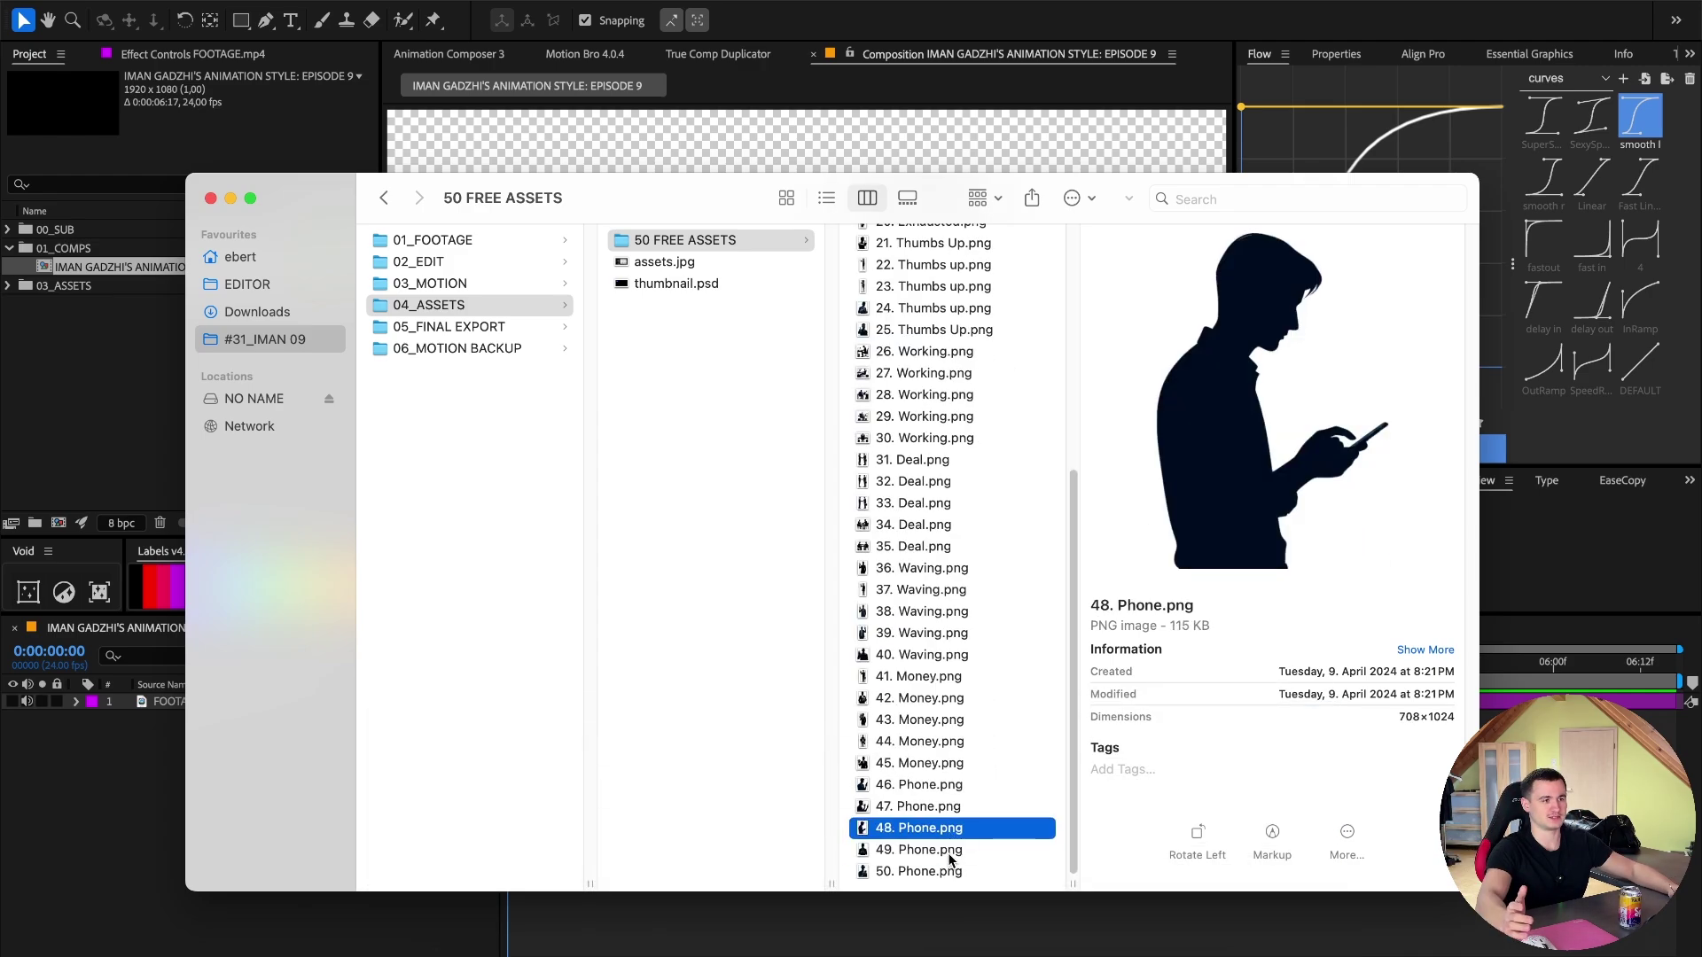
pyautogui.press('Down')
pyautogui.press('Down')
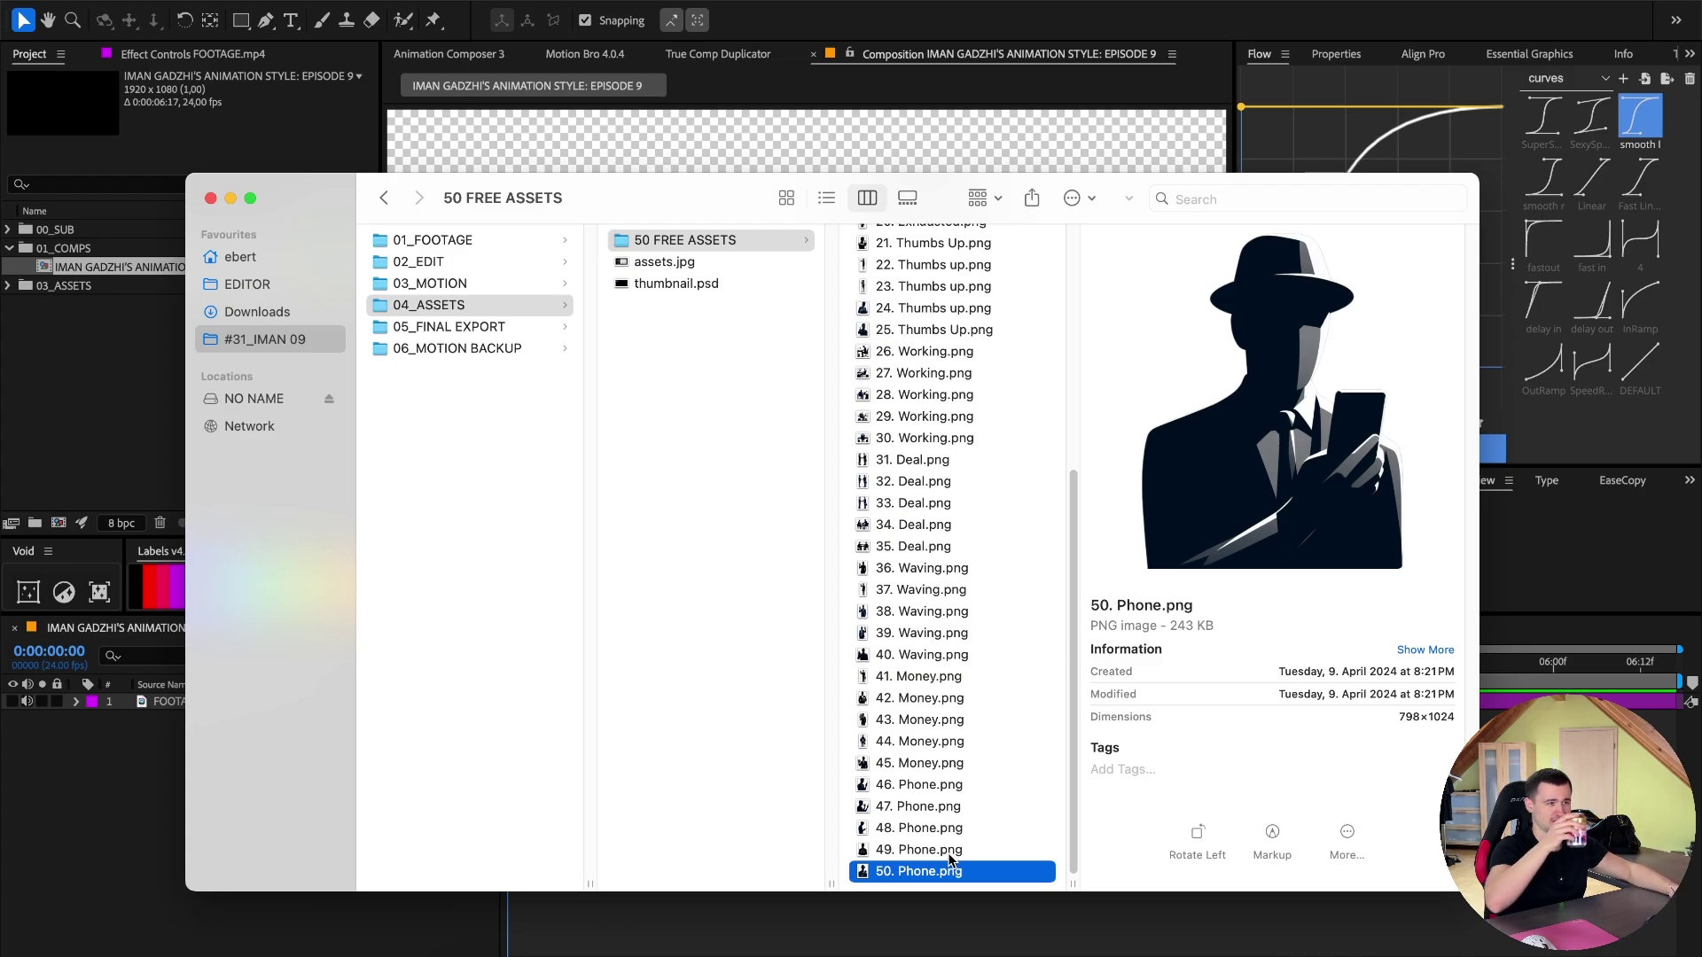
pyautogui.press('Up')
pyautogui.press('Up')
pyautogui.press('Up')
pyautogui.press('Up')
pyautogui.press('Up')
pyautogui.press('Up')
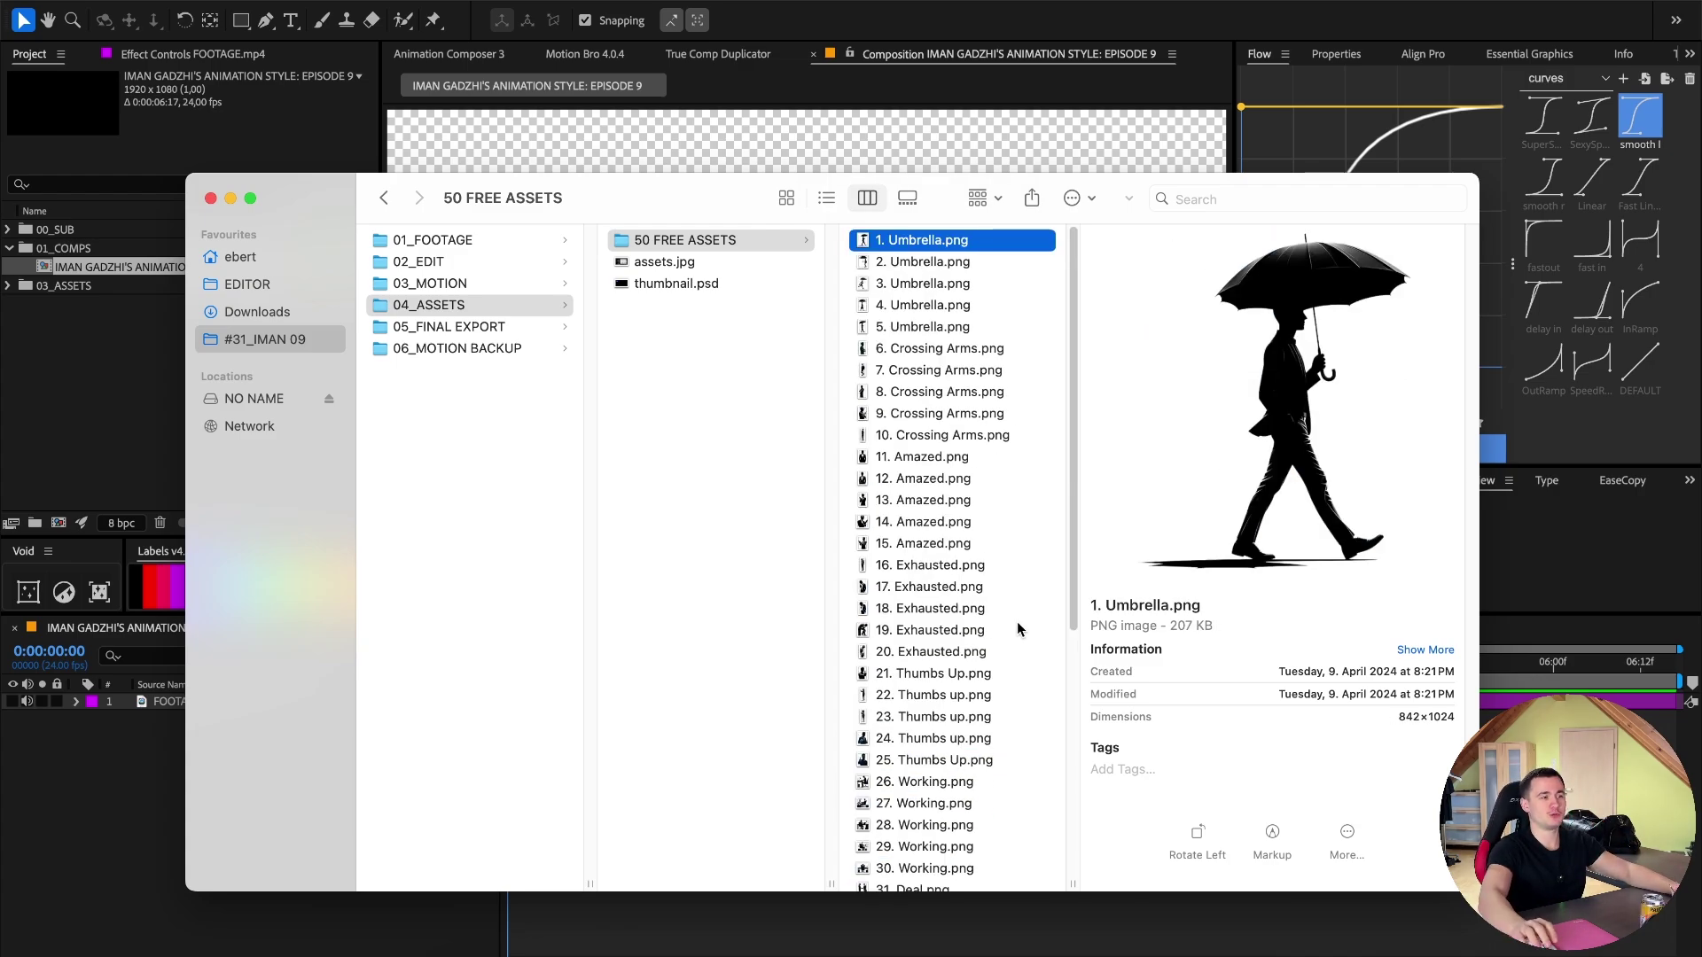
pyautogui.click(968, 427)
pyautogui.scroll(-5, 992, 683)
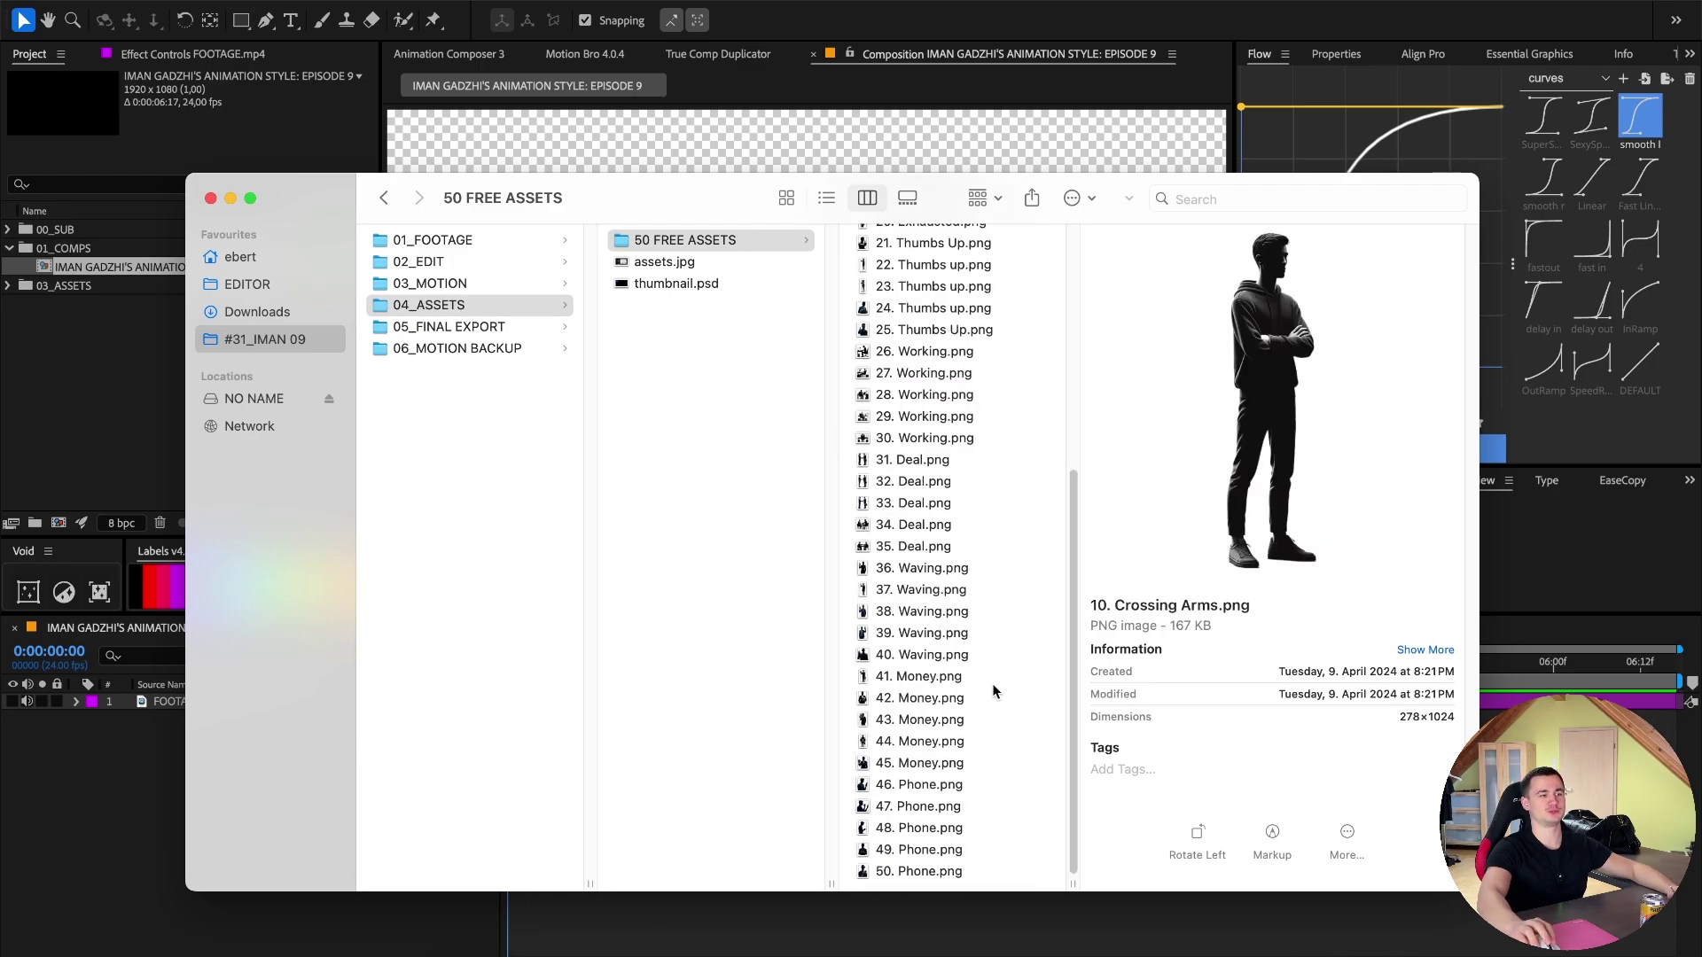
pyautogui.click(988, 678)
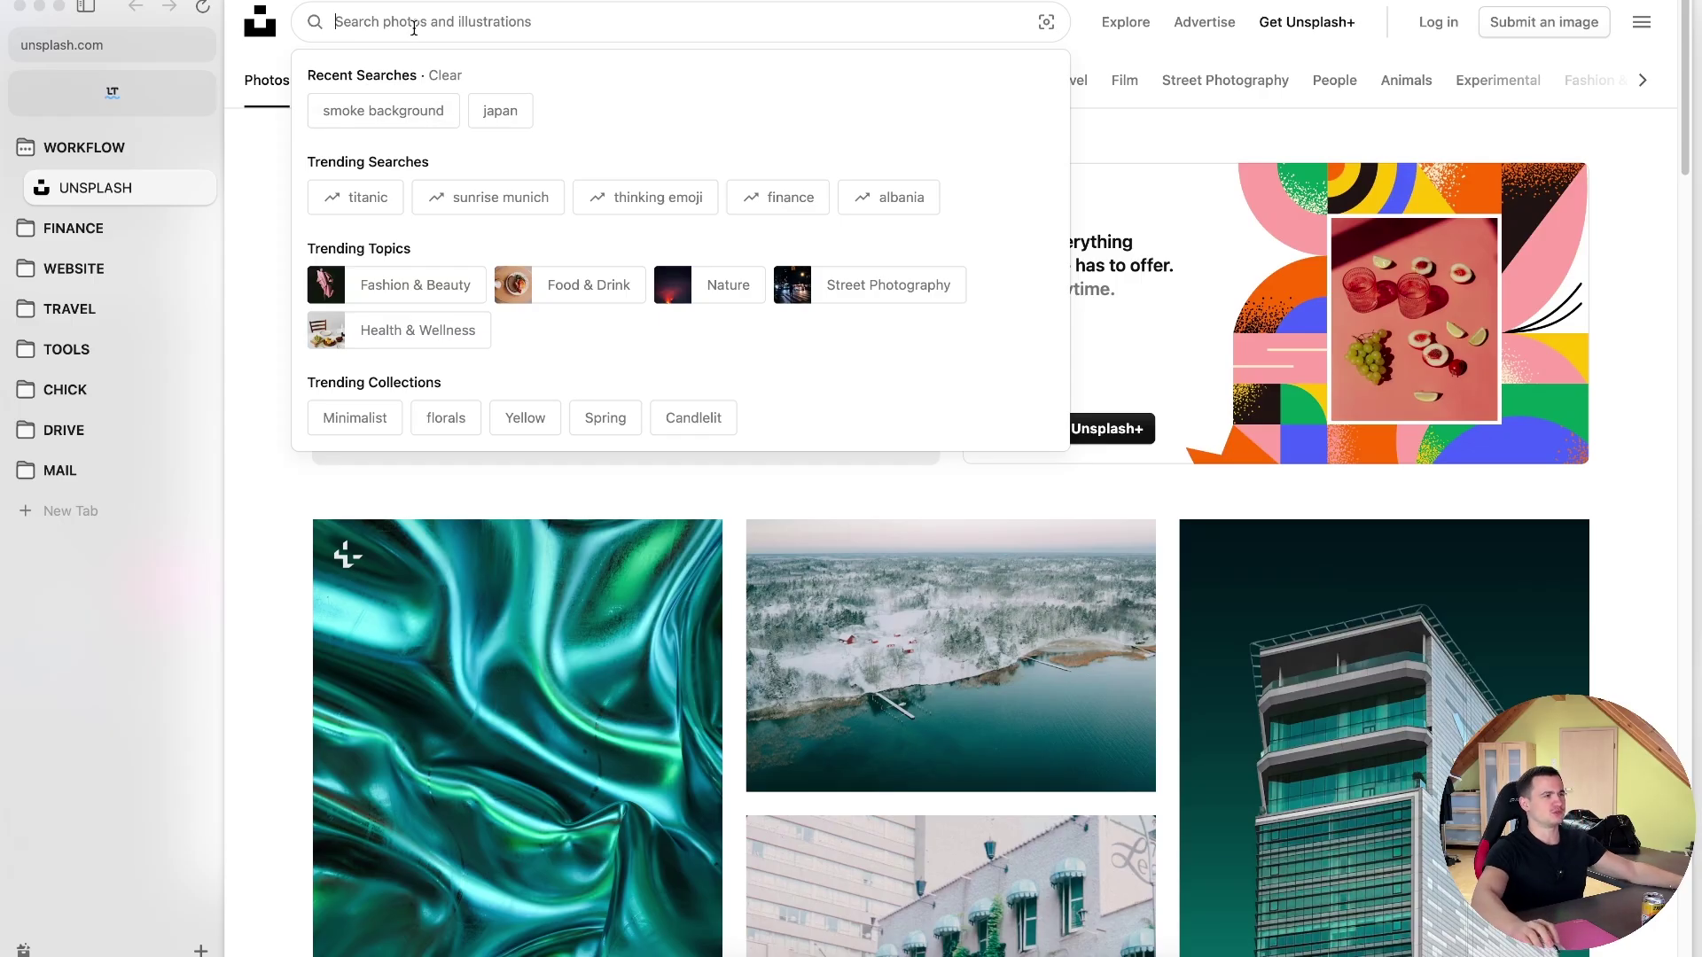
# Search Unsplash for "smoke" and download the free portrait photo of blue and dark smoke.
pyautogui.write('smoke')
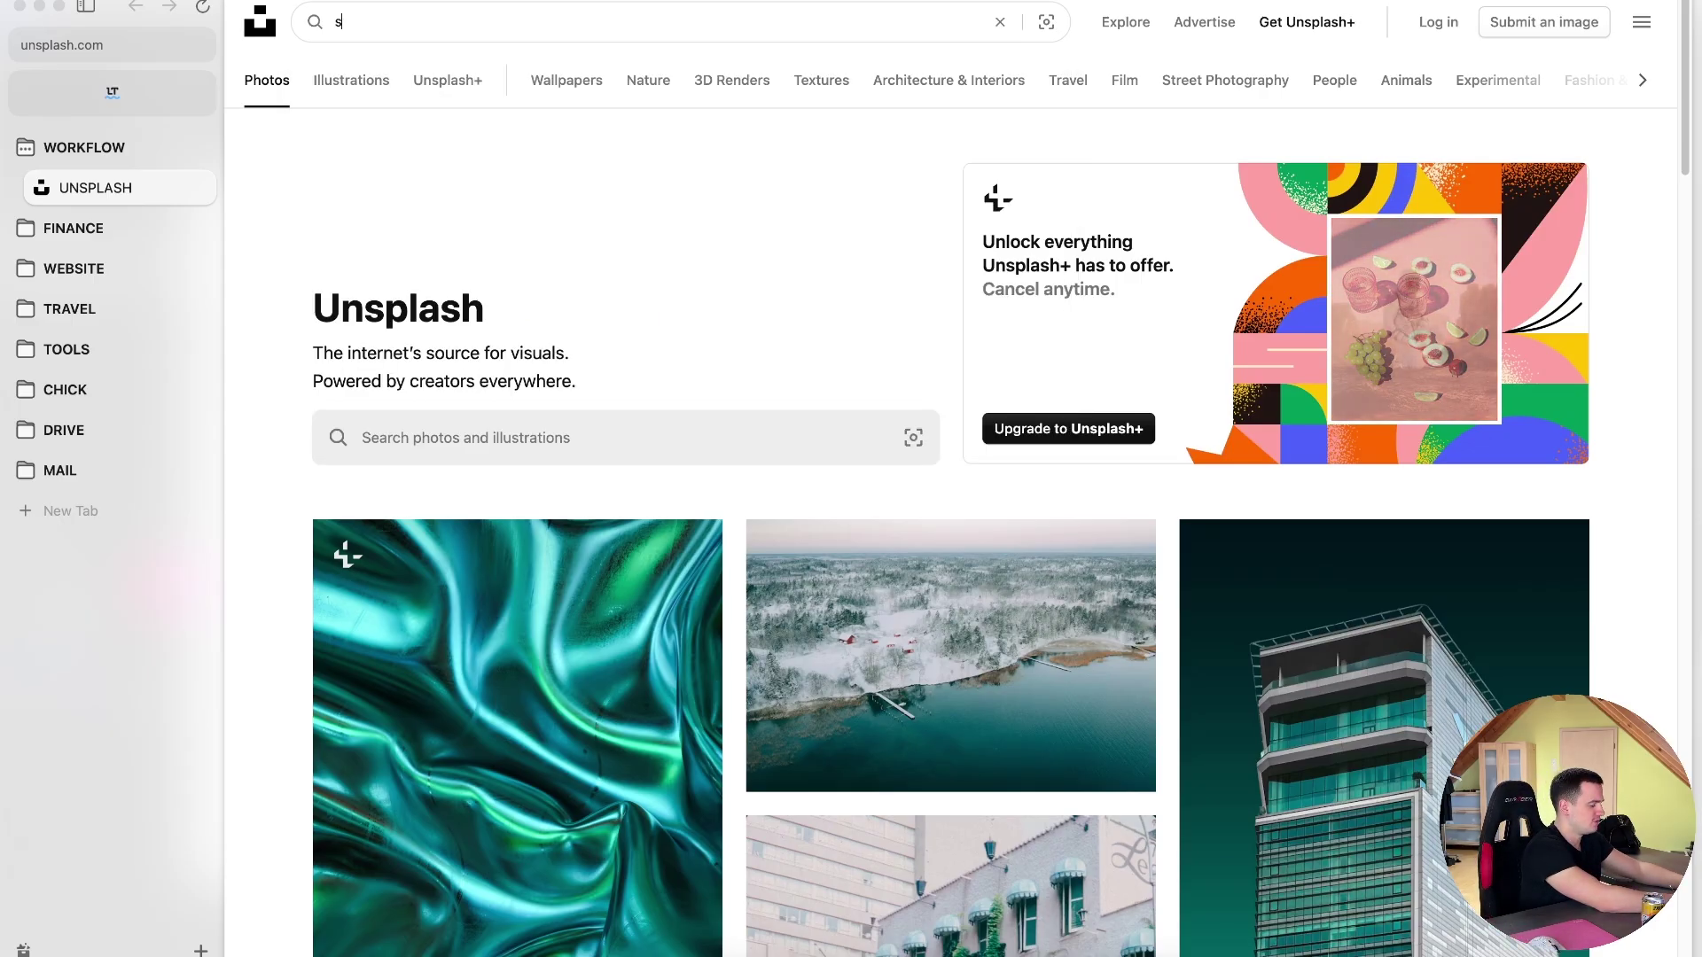
pyautogui.press('Return')
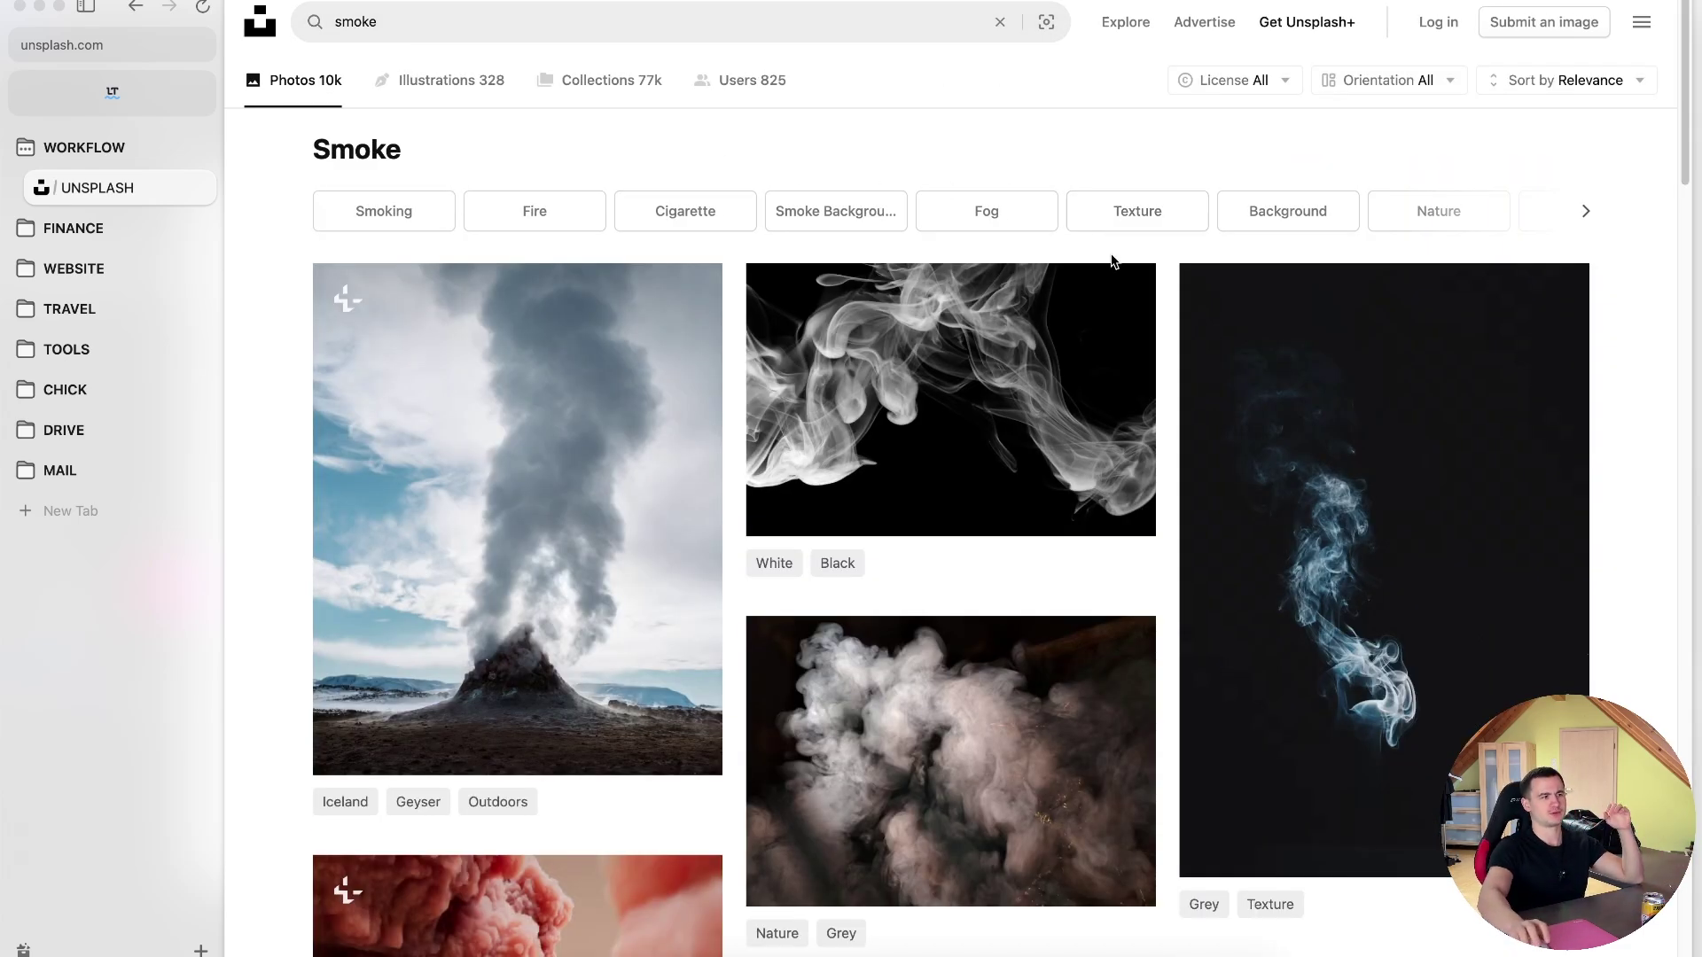
pyautogui.scroll(-5, 676, 384)
pyautogui.click(676, 384)
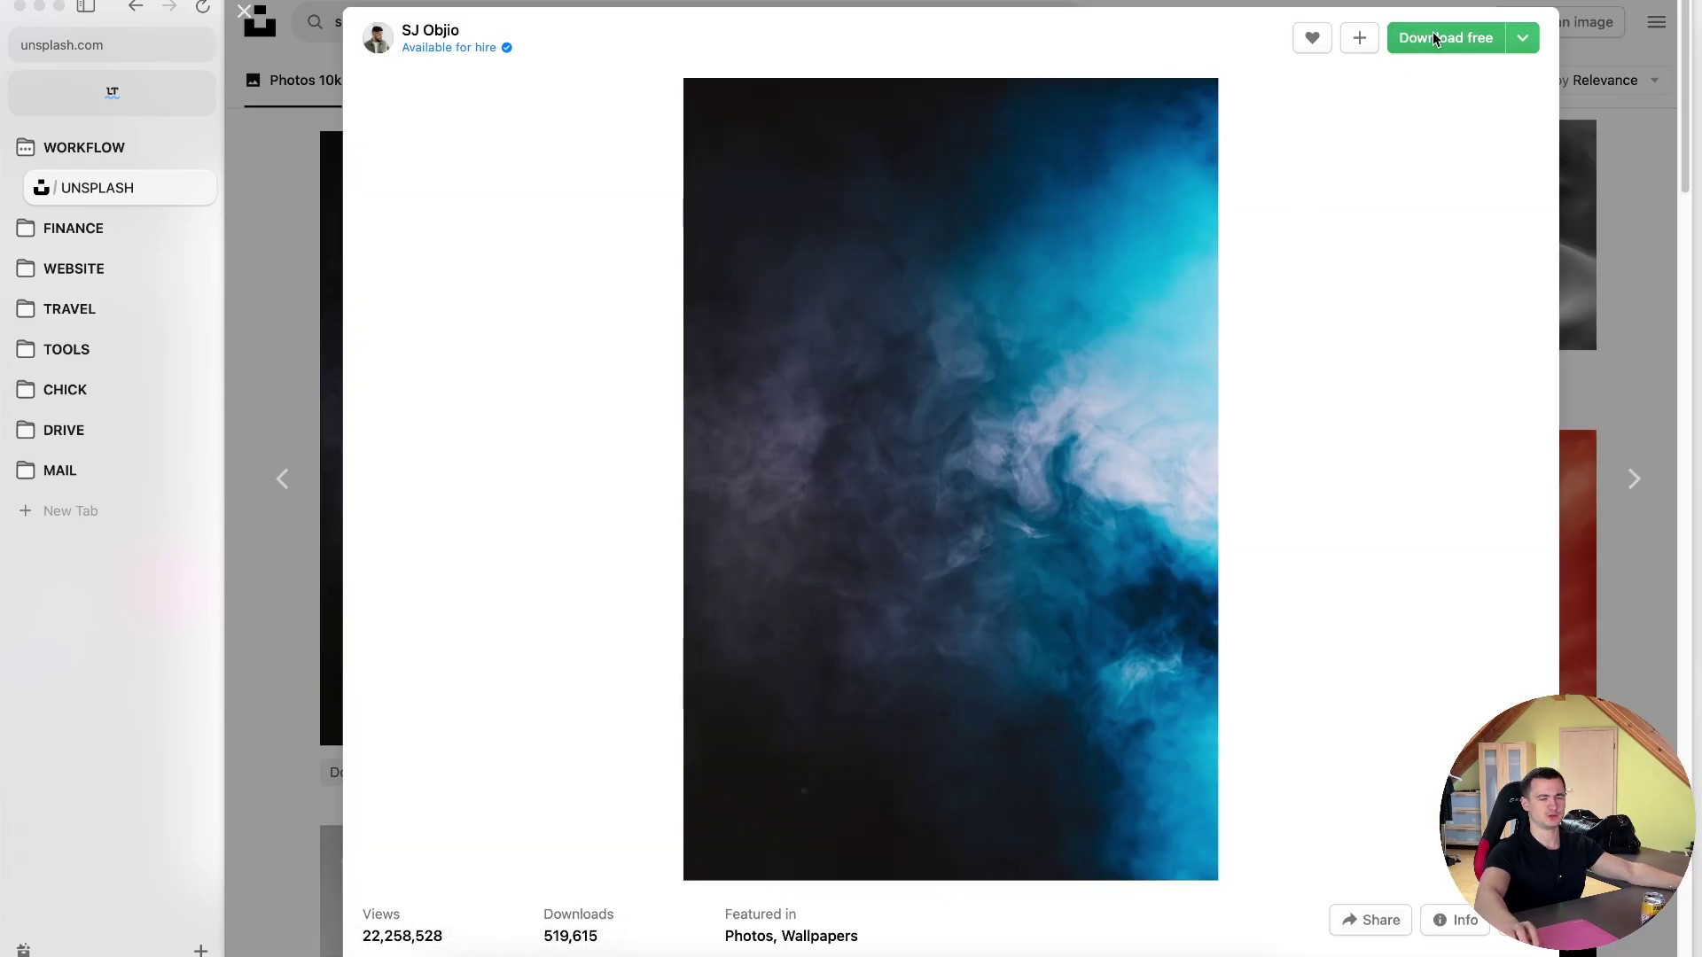
pyautogui.click(1433, 37)
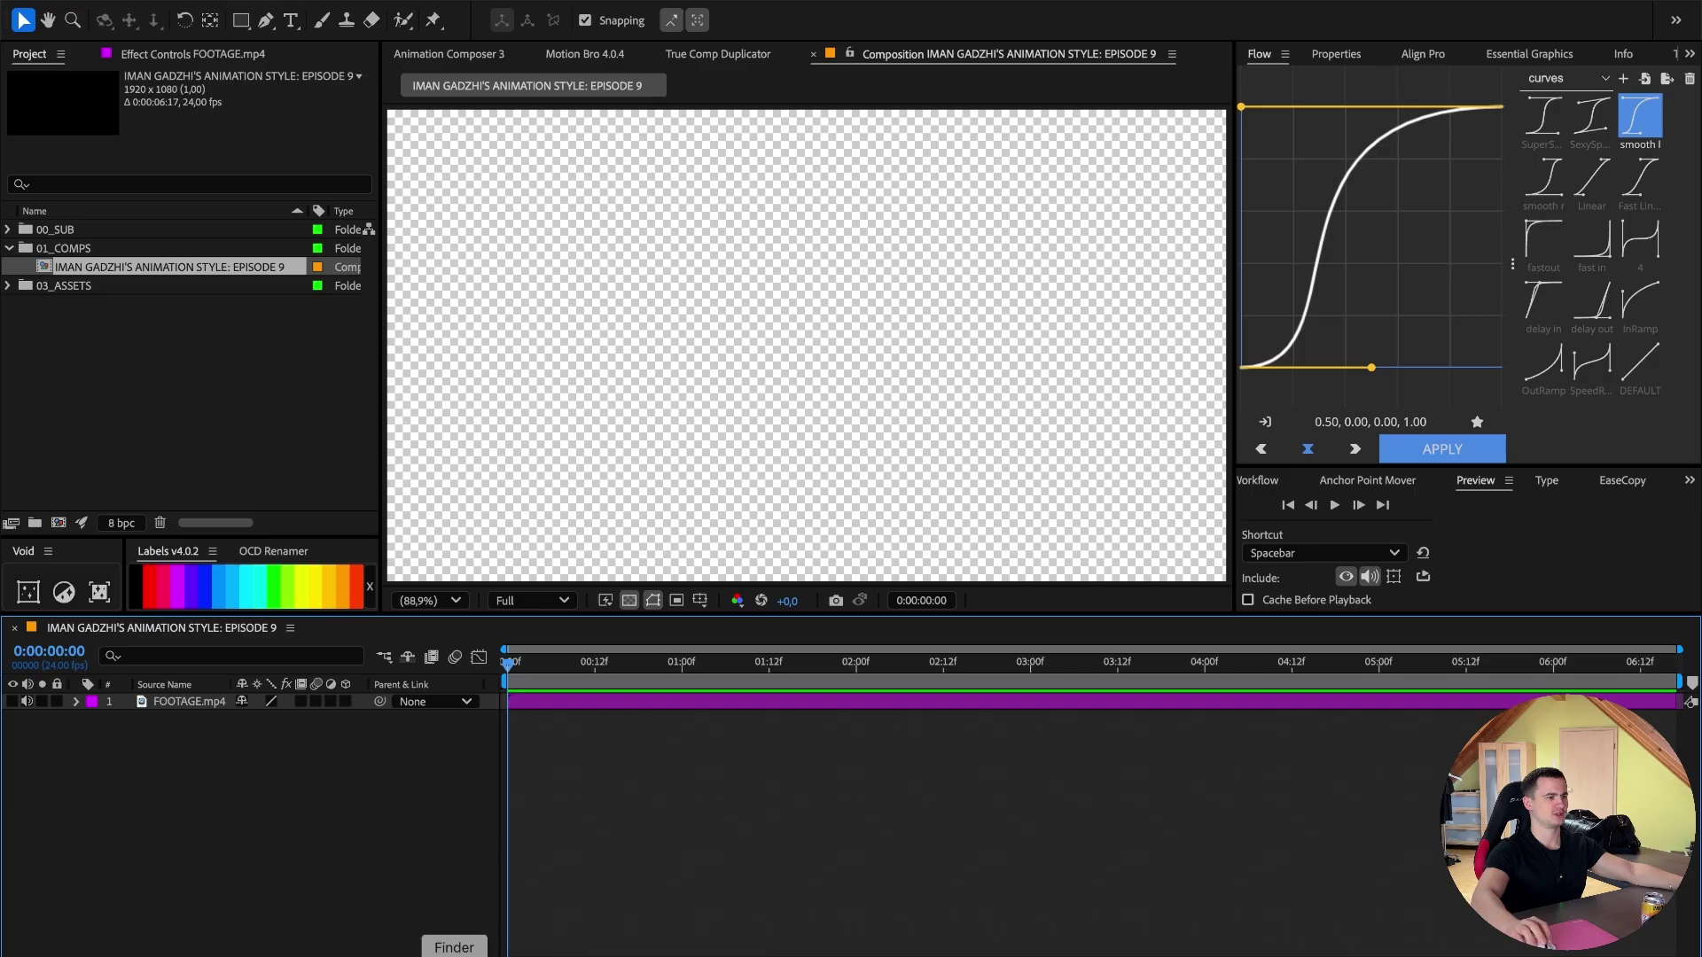
# Switch to Finder and import 26. Working.png from the 50 FREE ASSETS folder into the After Effects project.
pyautogui.click(454, 950)
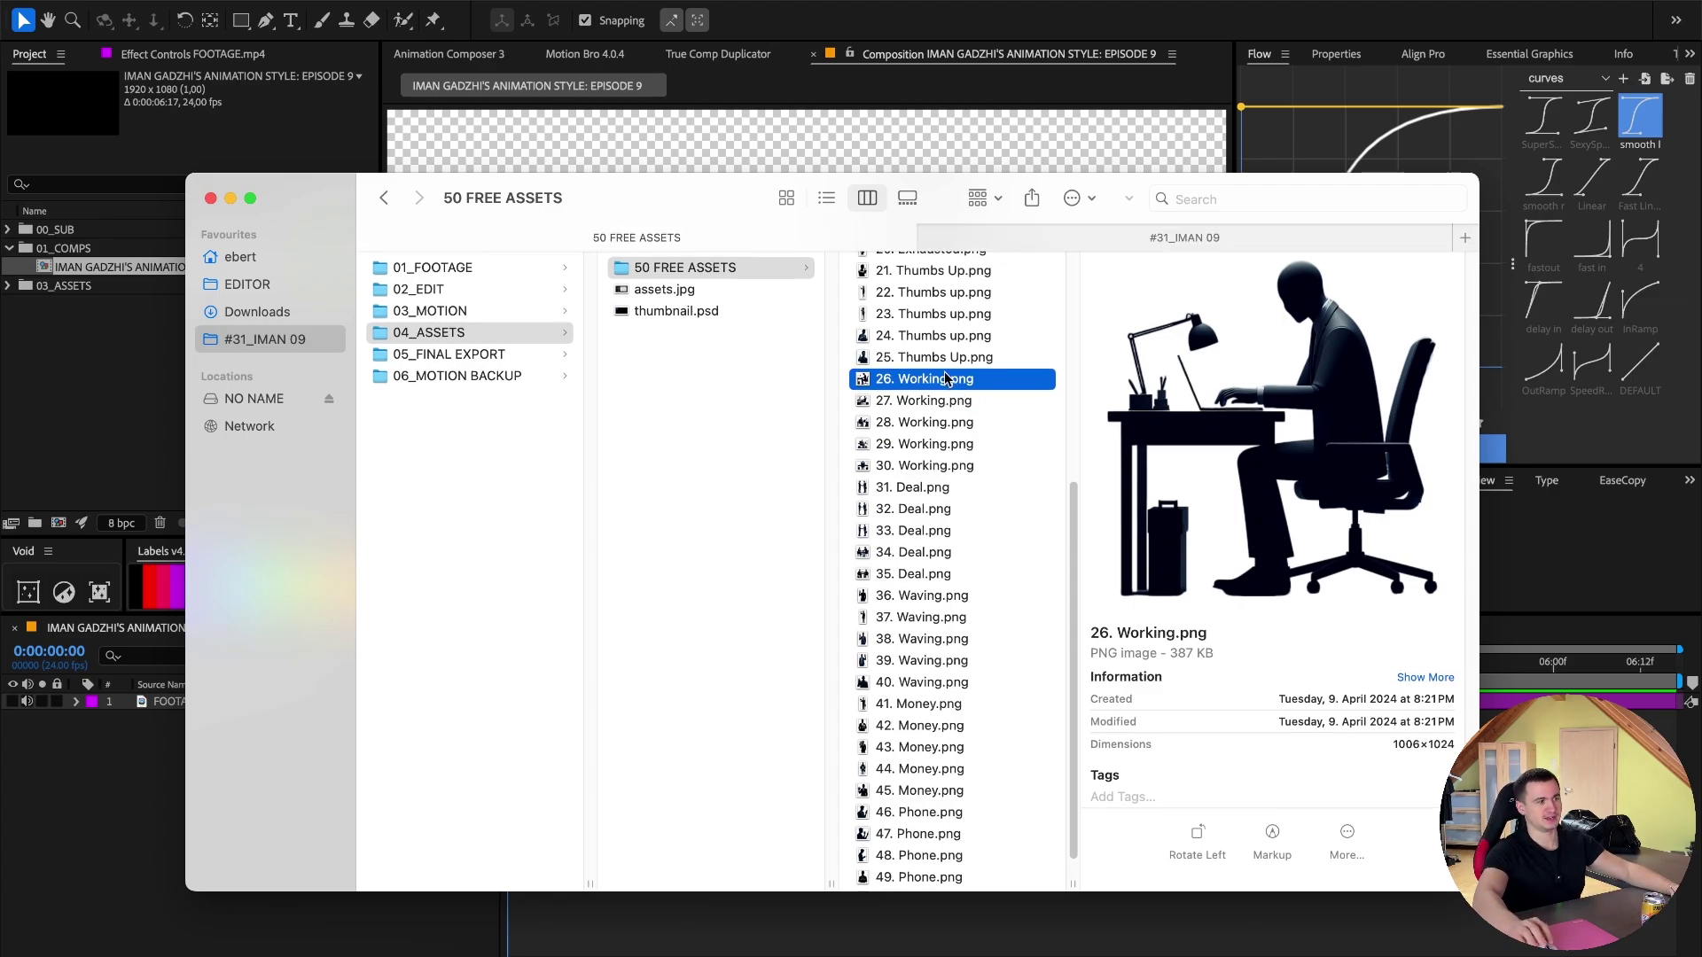
pyautogui.press('Up')
pyautogui.press('Down')
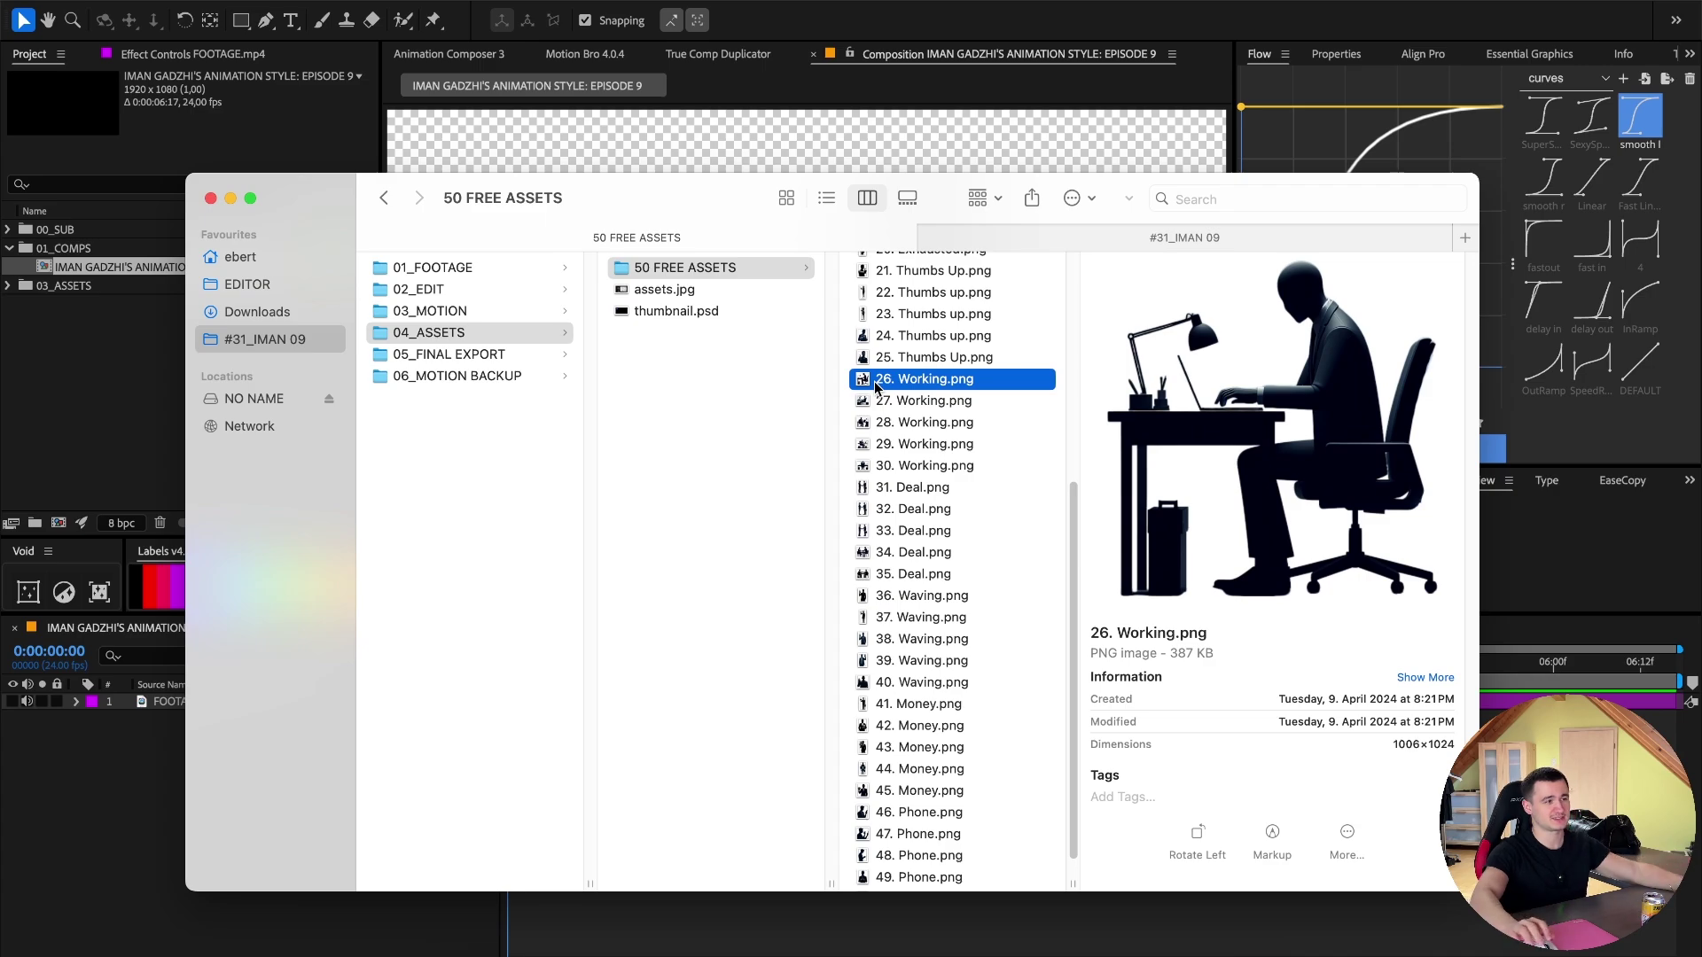
pyautogui.moveTo(875, 386); pyautogui.dragTo(133, 399)
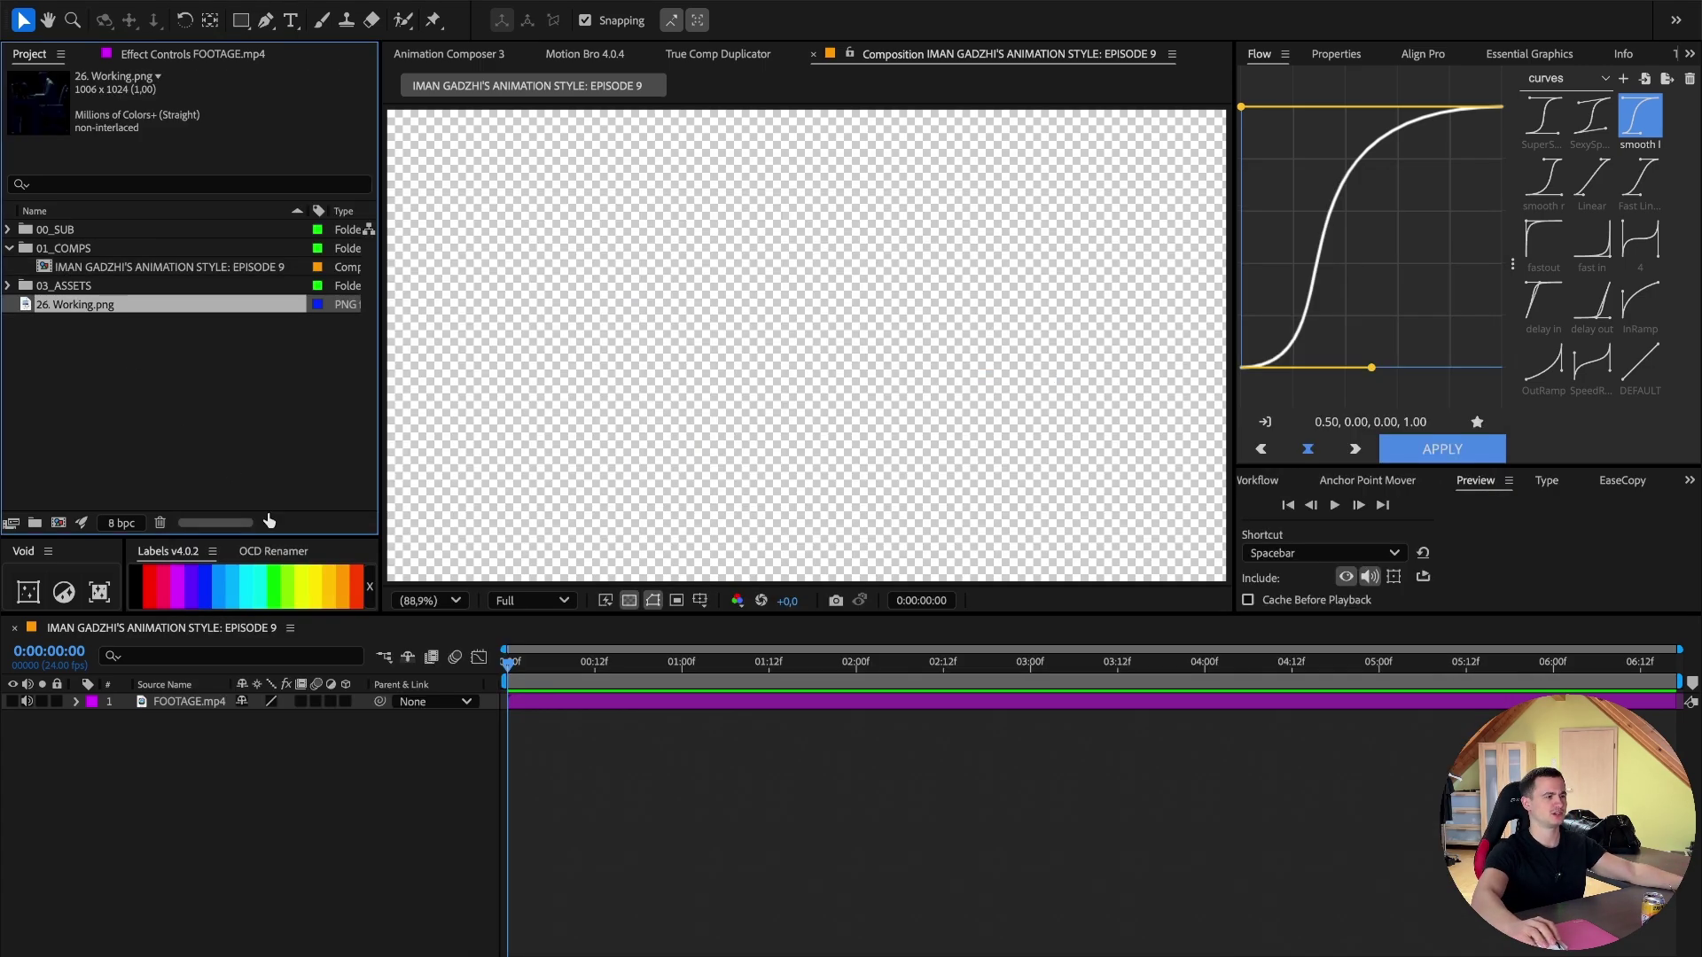
# Move the downloaded smoke photo into 04_ASSETS, import it, and add it to the composition beneath 26. Working.png.
pyautogui.click(453, 950)
pyautogui.click(1163, 240)
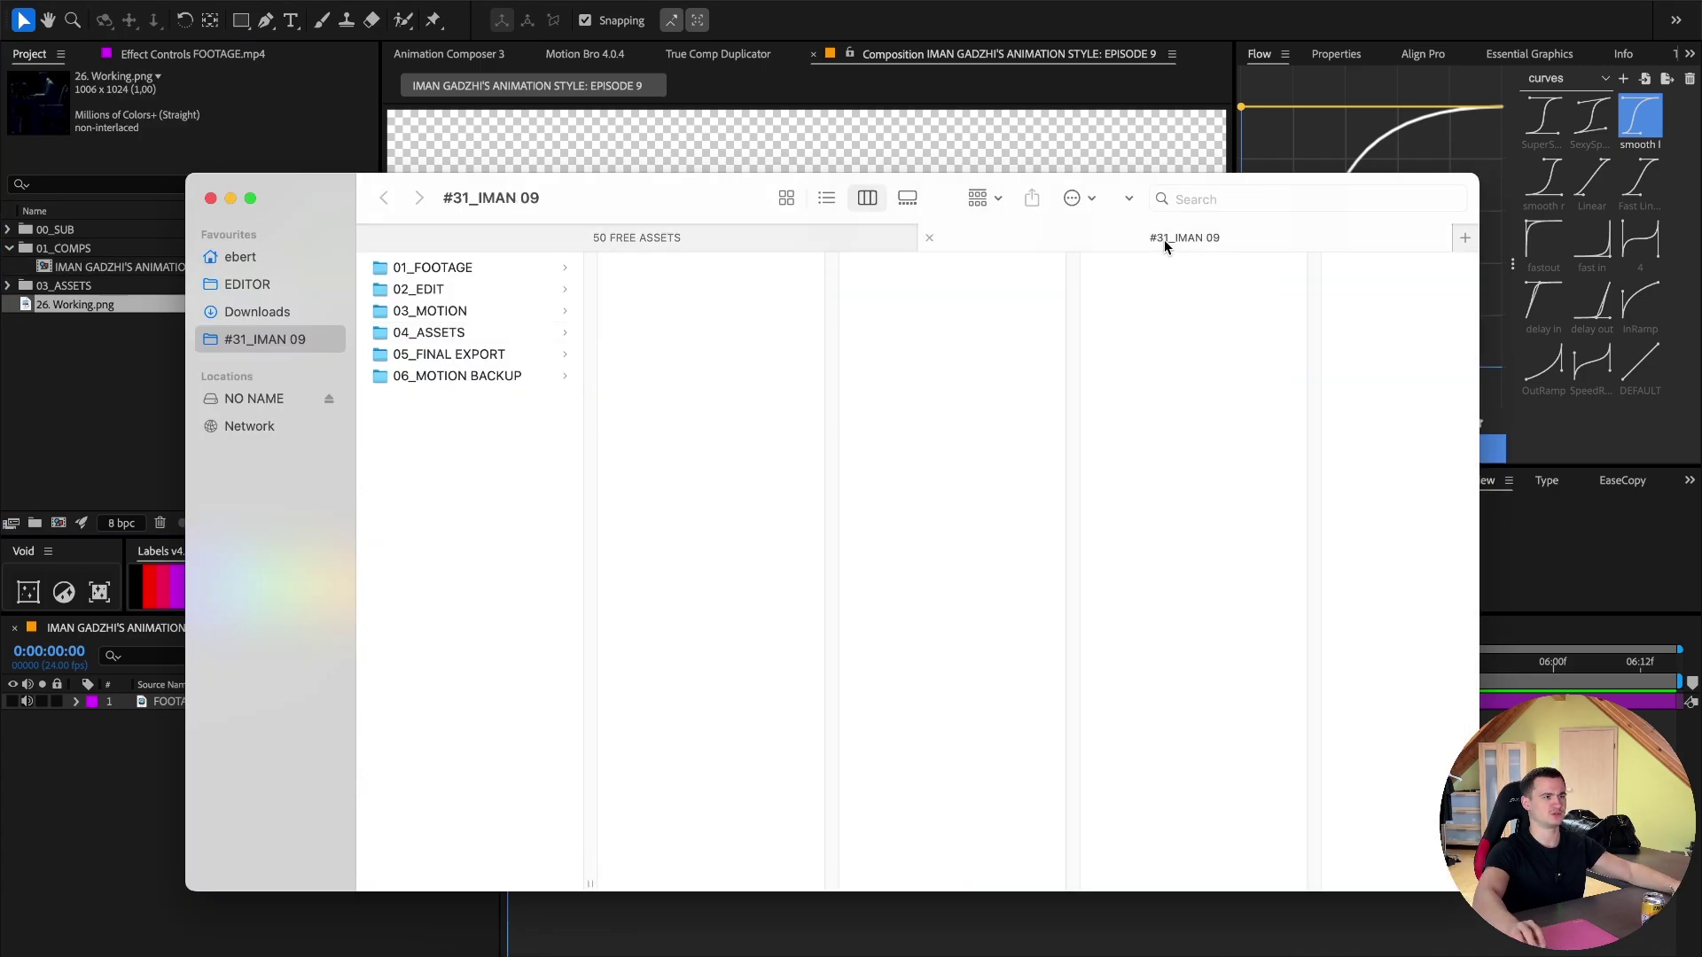
pyautogui.click(307, 314)
pyautogui.click(420, 268)
pyautogui.press('Down')
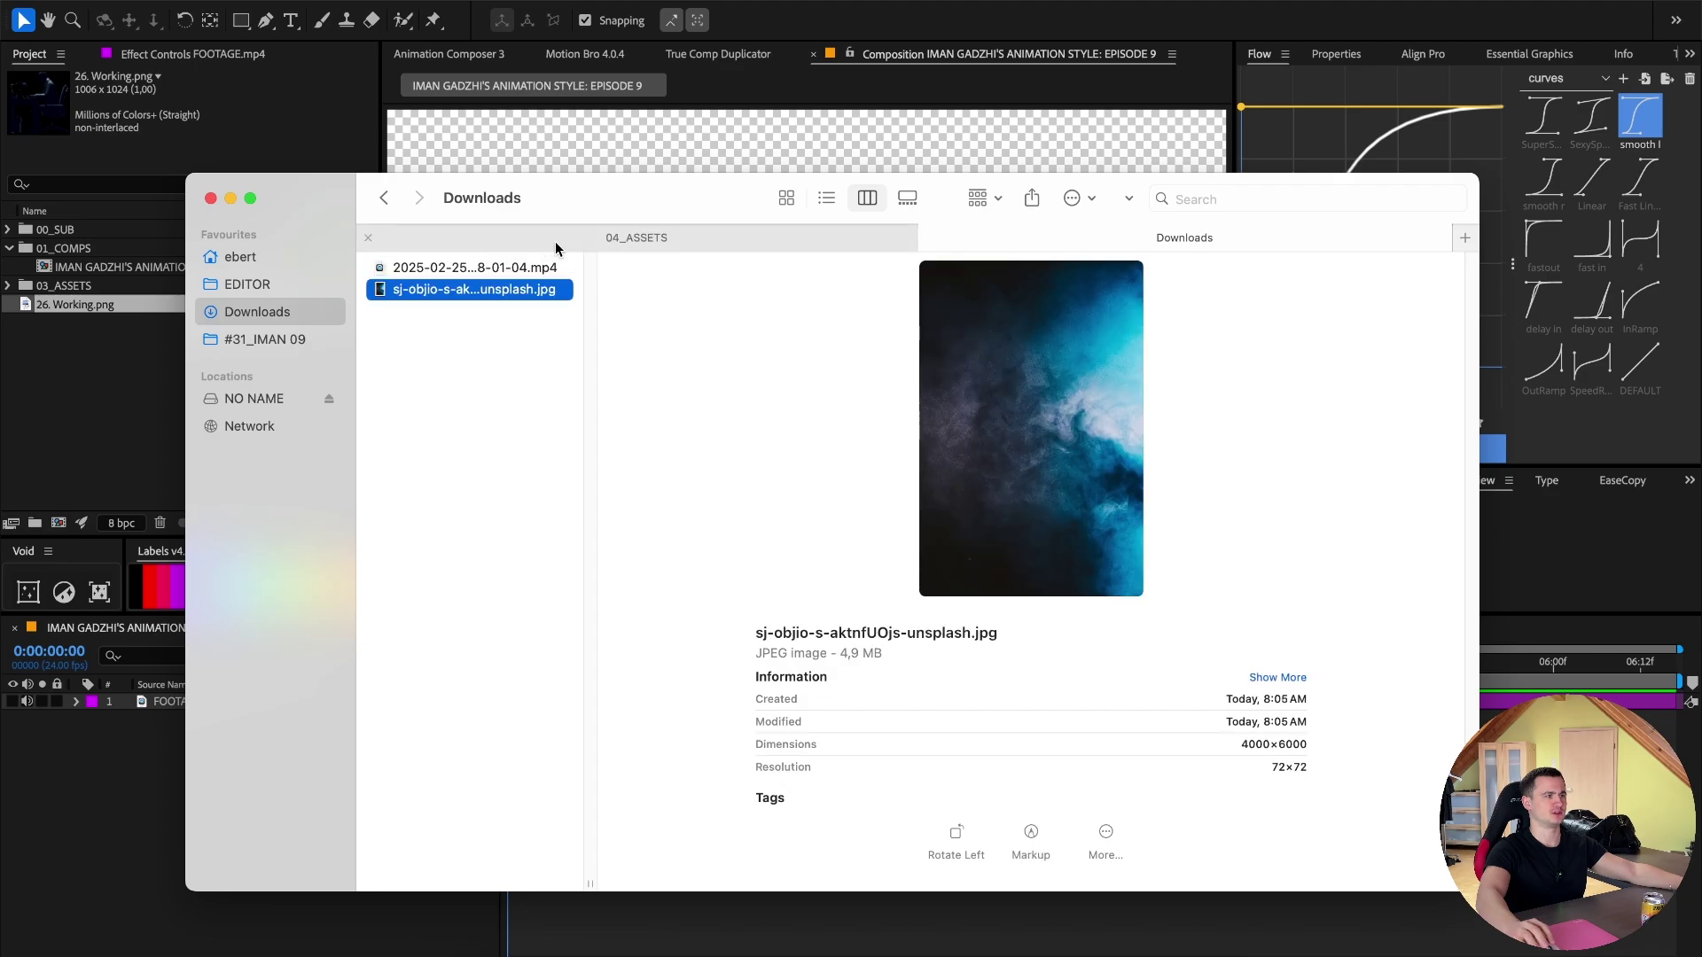
pyautogui.click(555, 241)
pyautogui.moveTo(666, 311); pyautogui.dragTo(286, 727)
pyautogui.keyDown('shift'); pyautogui.click(79, 304); pyautogui.keyUp('shift')
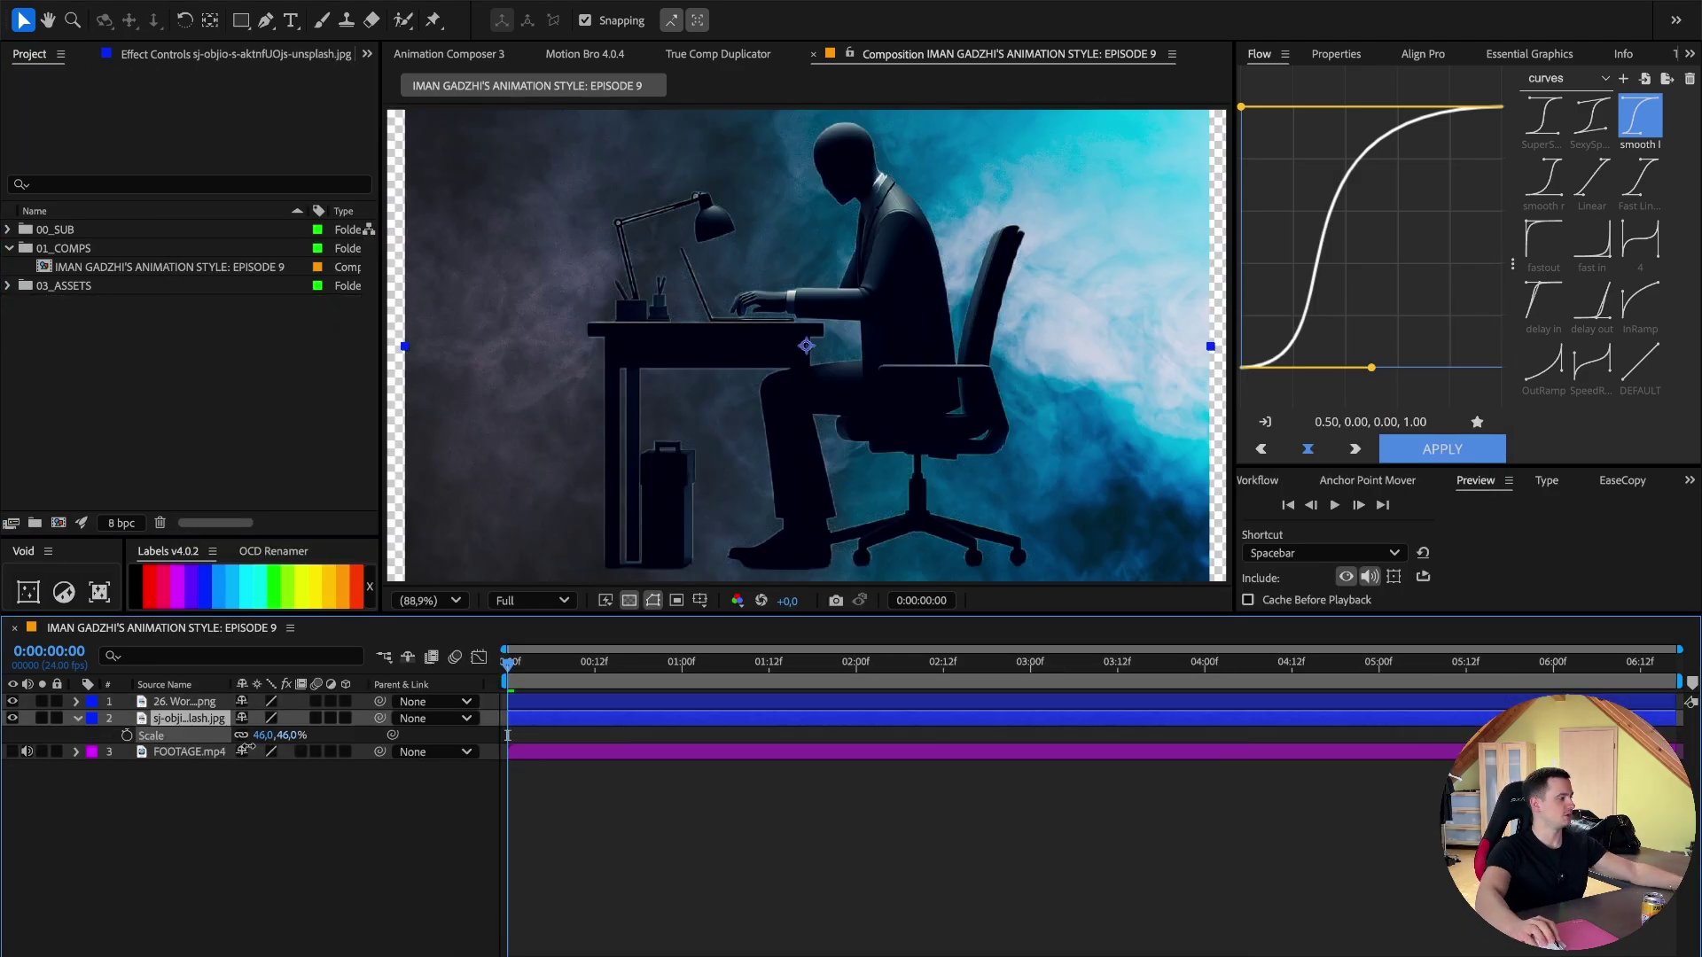
# Fit the smoke layer to the composition width and enlarge it to 63%, scaling the 26. Working.png layer to 152%.
pyautogui.moveTo(259, 754); pyautogui.dragTo(255, 755)
pyautogui.press('super+z')
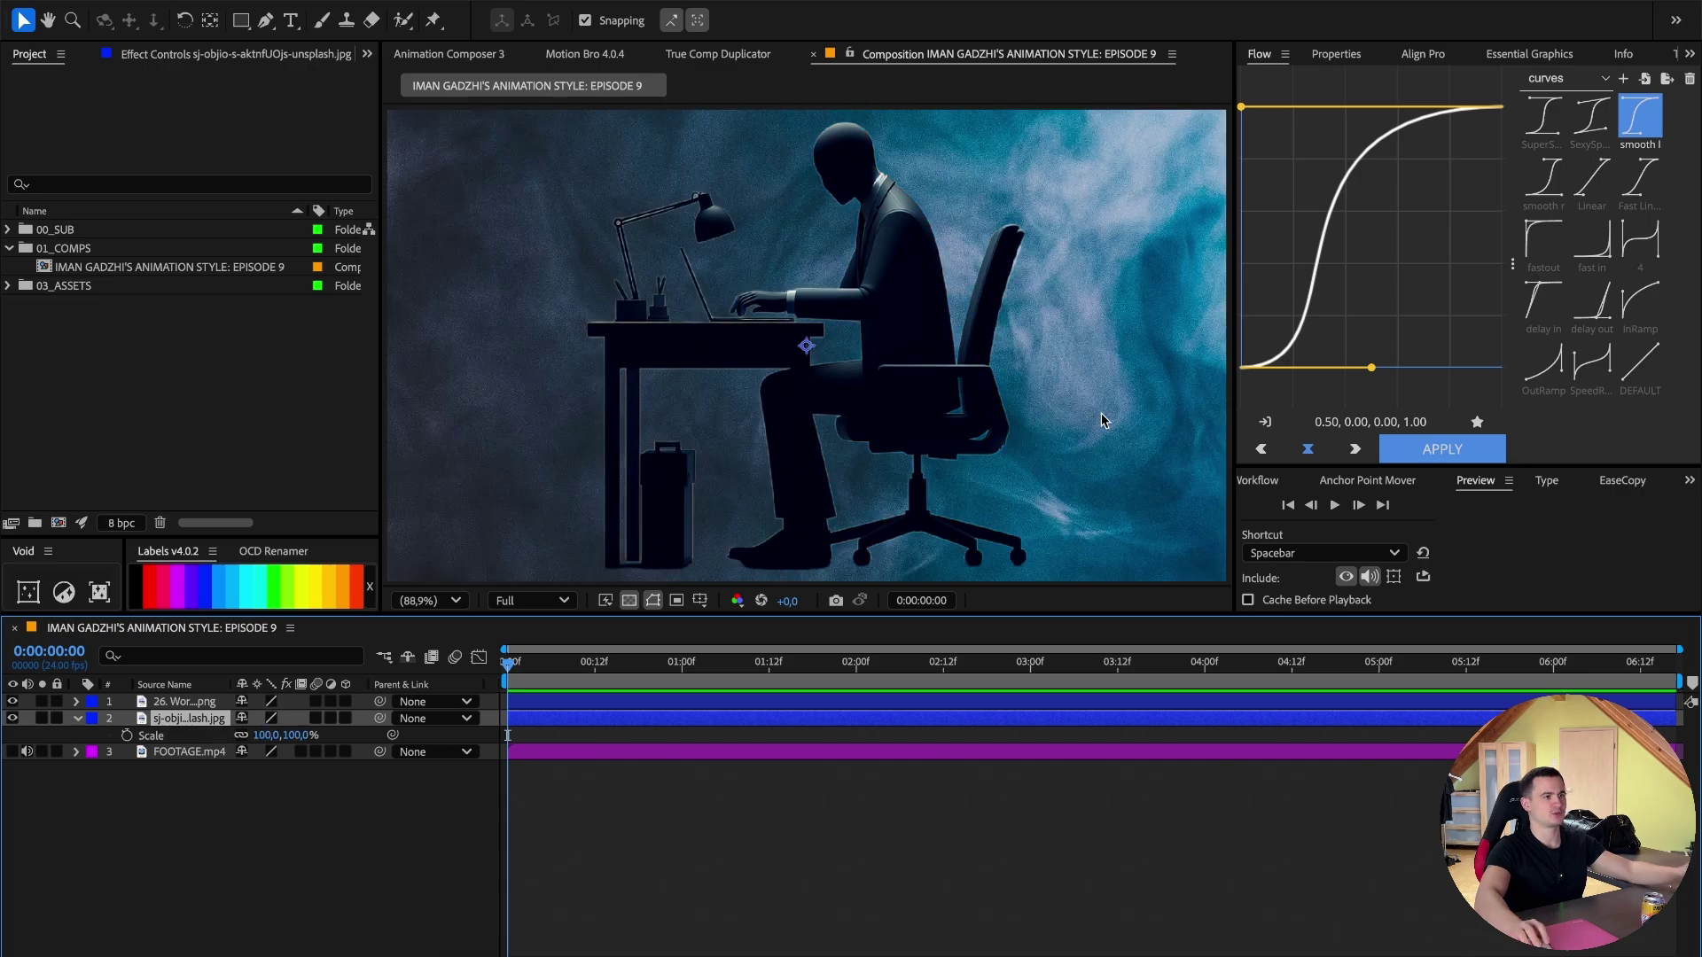
pyautogui.rightClick(1100, 413)
pyautogui.moveTo(1146, 434)
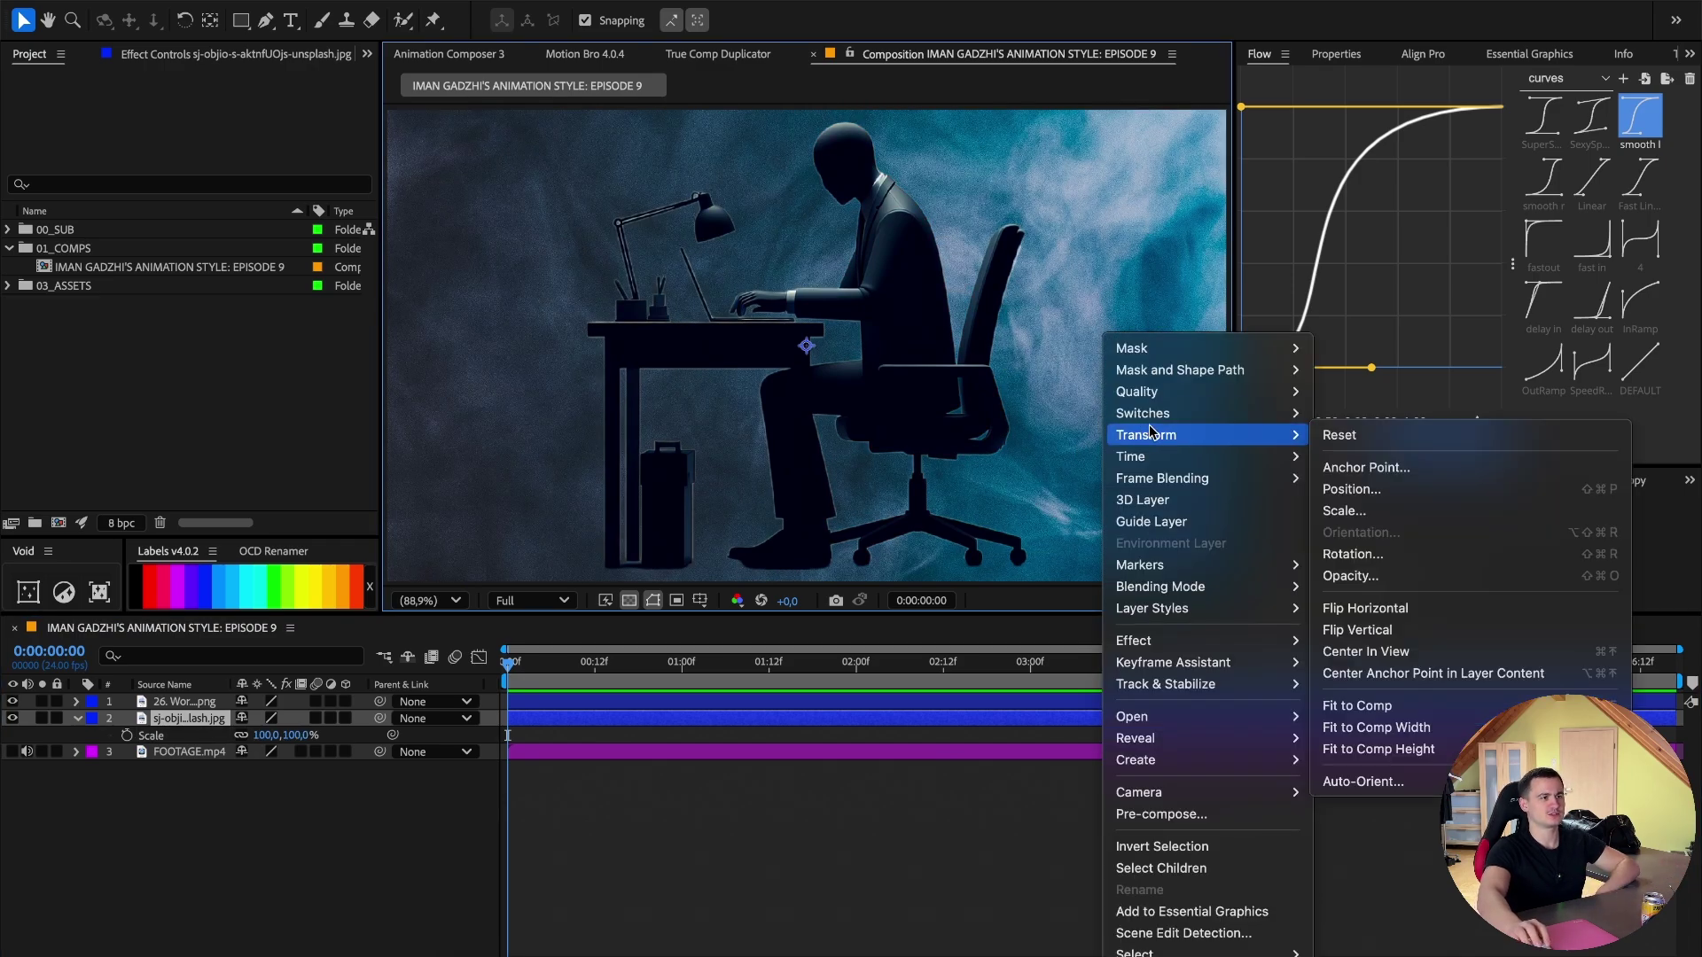
pyautogui.click(1400, 727)
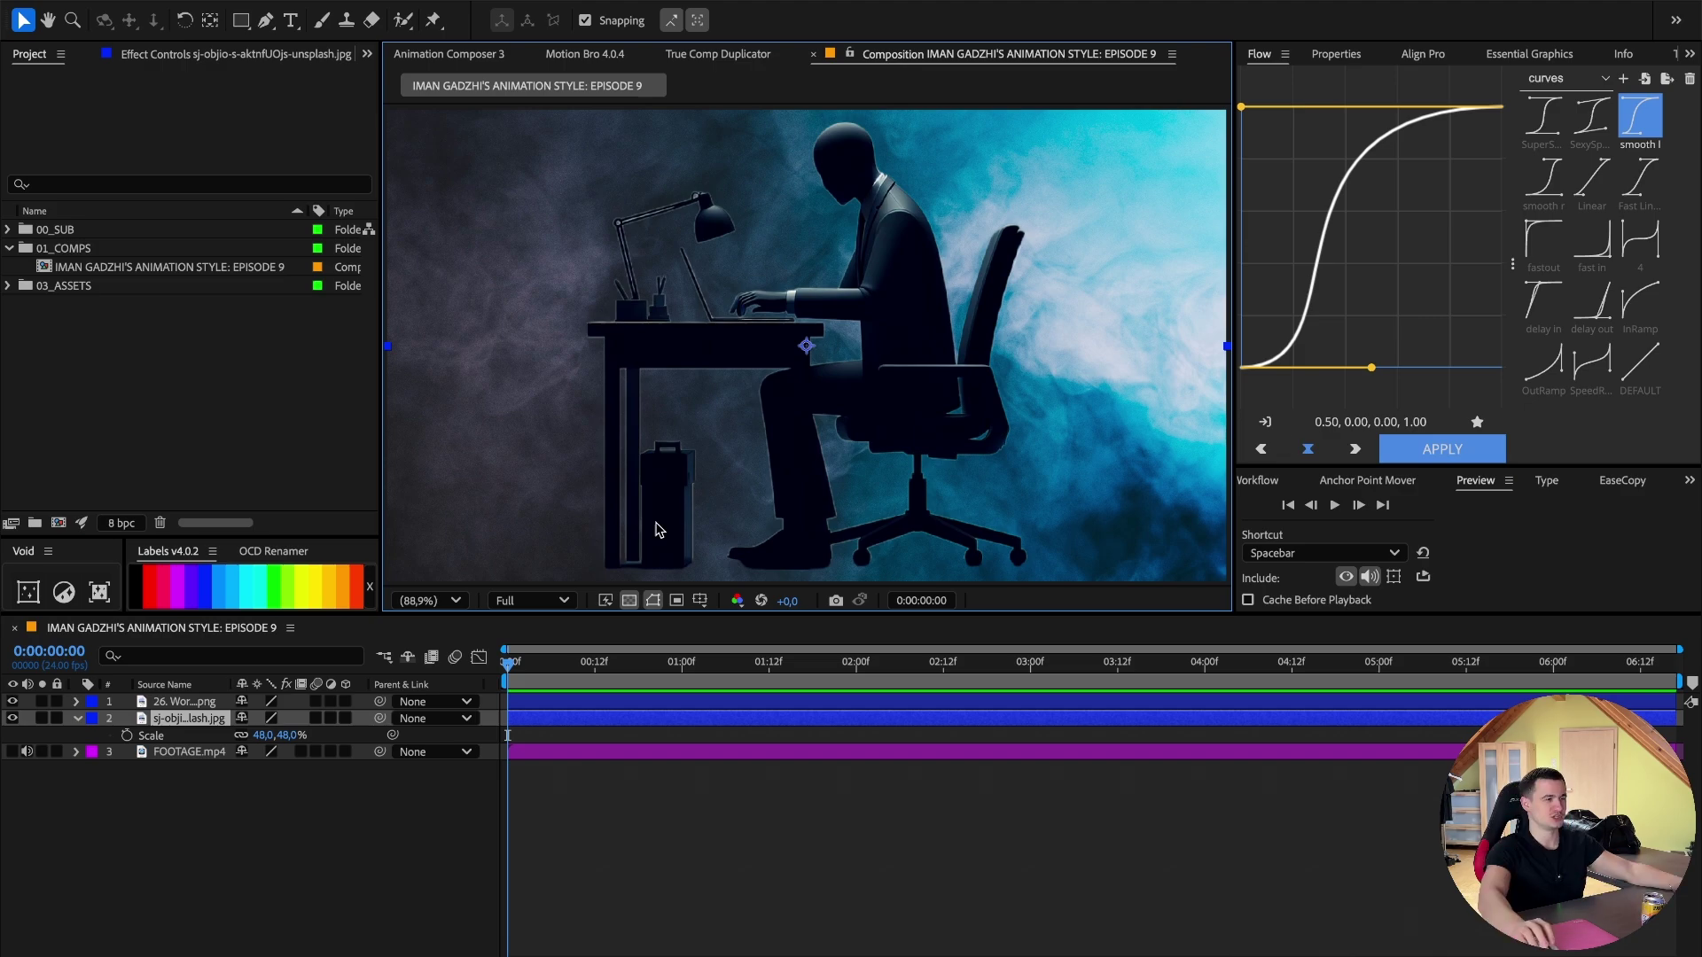
pyautogui.moveTo(277, 735); pyautogui.dragTo(293, 737)
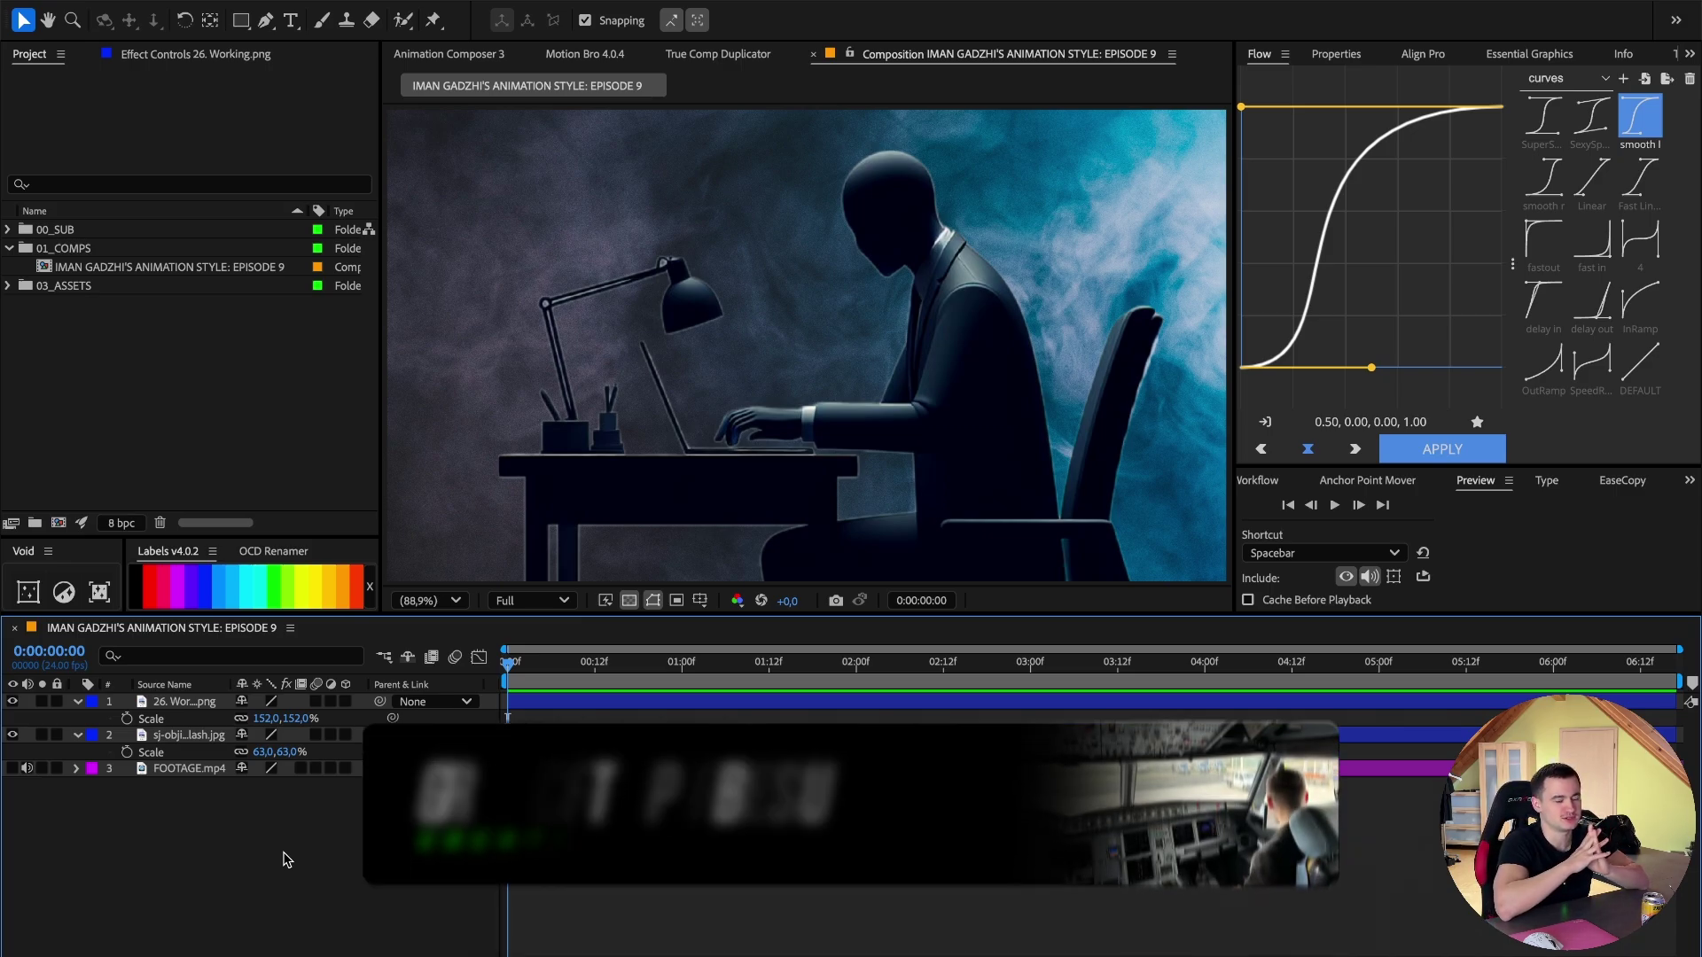
# Apply the Tritone effect to the 26. Working.png layer with its midtones set to purple DB1DFB.
pyautogui.scroll(-8, 1355, 54)
pyautogui.click(1472, 55)
pyautogui.click(1371, 81)
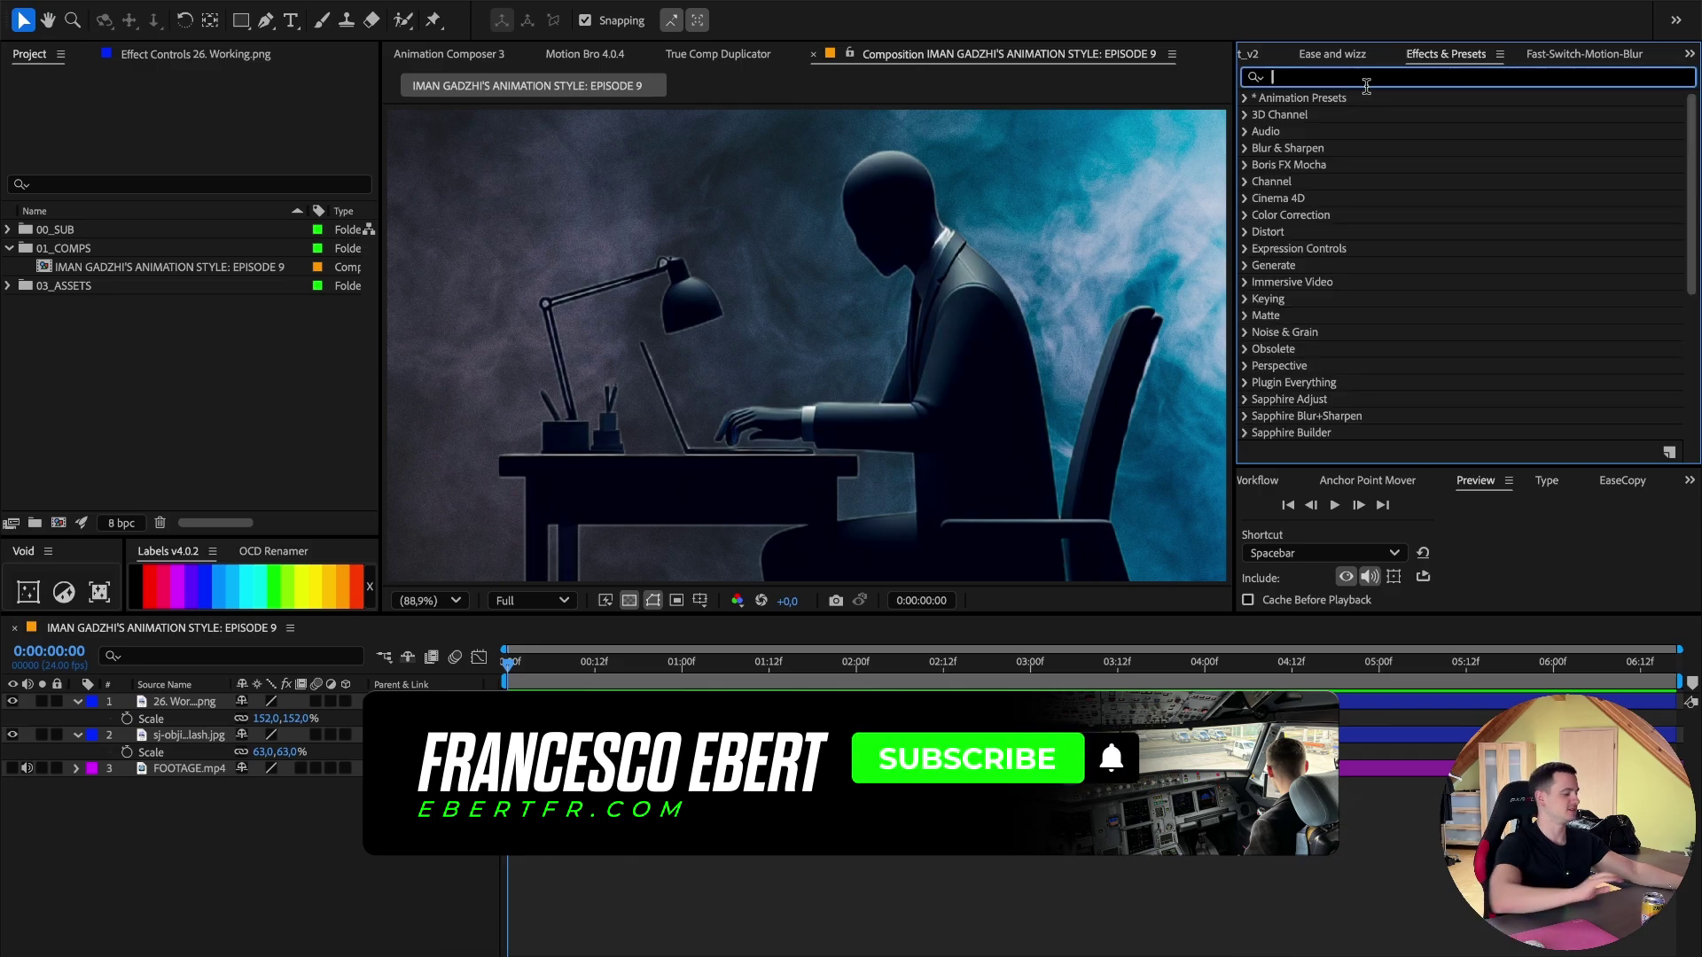
pyautogui.write('trit')
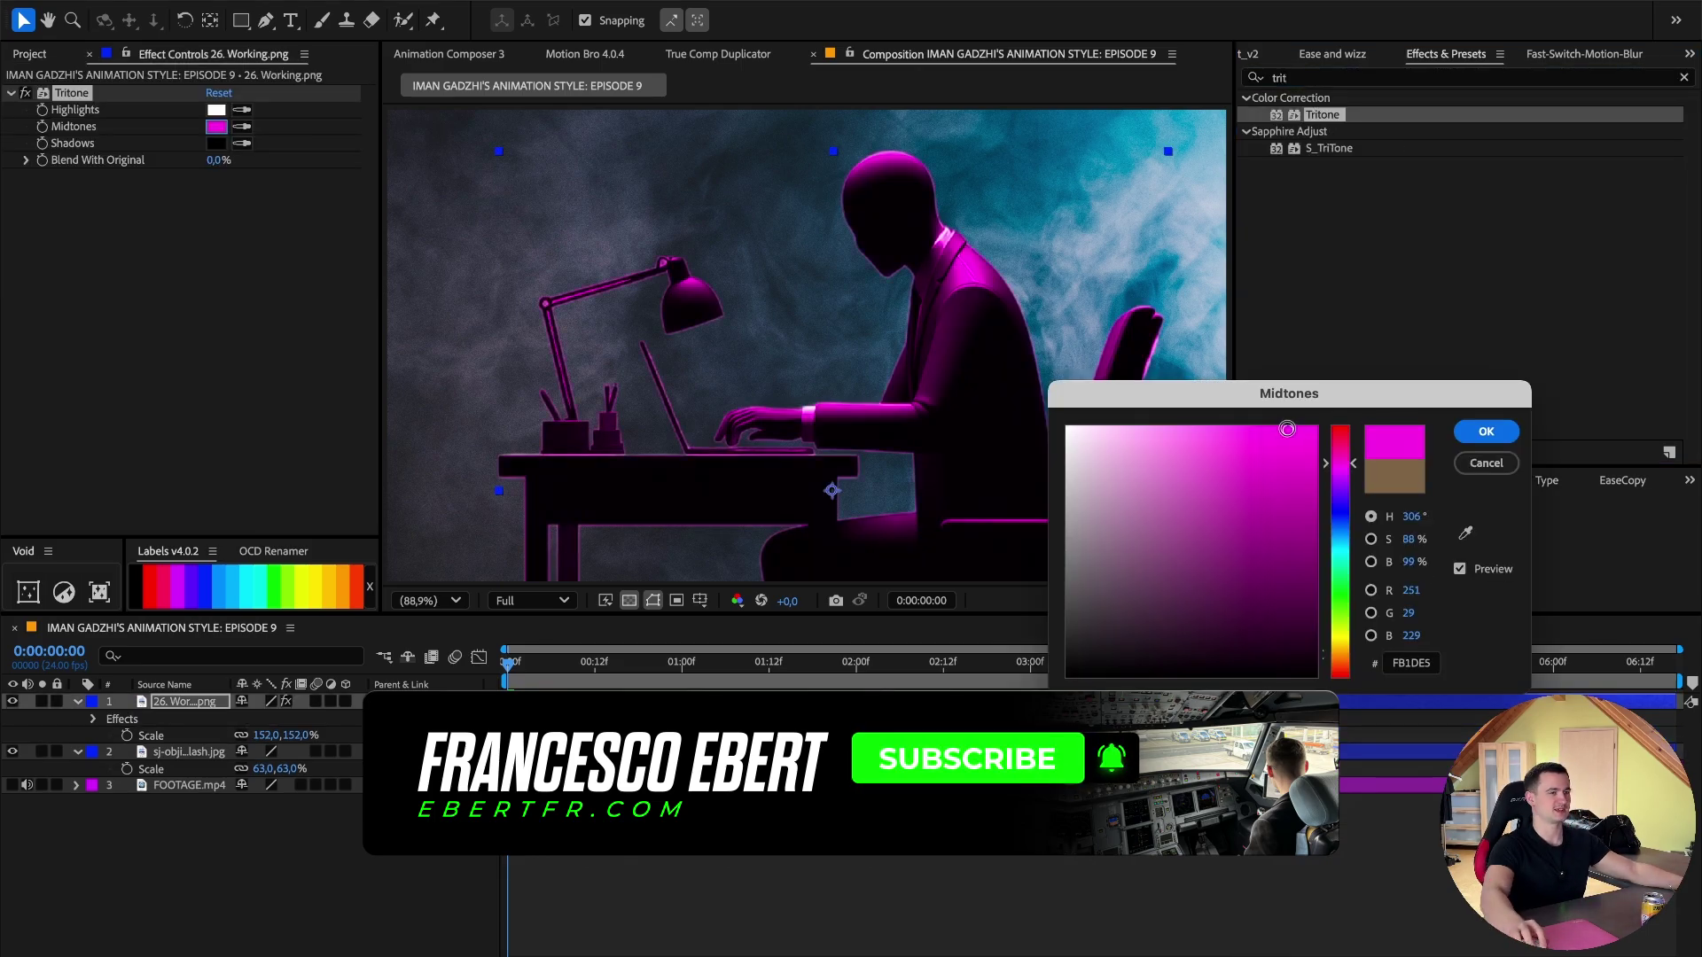
pyautogui.moveTo(1335, 471); pyautogui.dragTo(1333, 475)
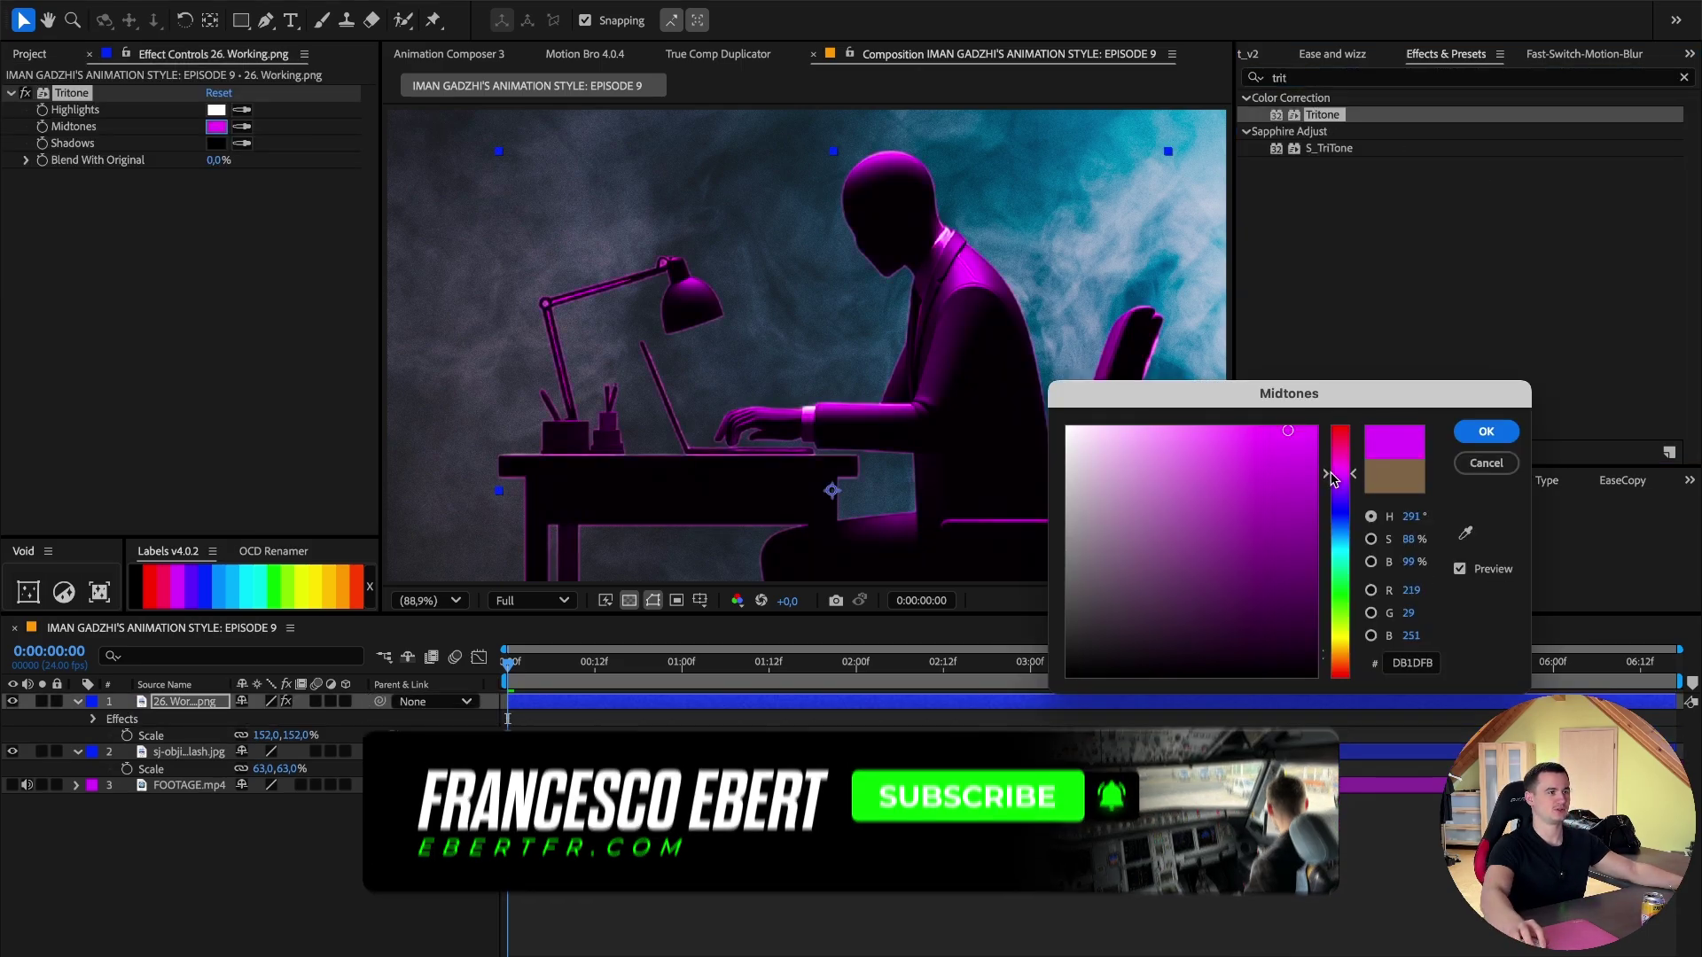
pyautogui.click(1484, 431)
# Copy the Tritone effect from the 26. Working.png layer onto the smoke layer.
pyautogui.click(188, 752)
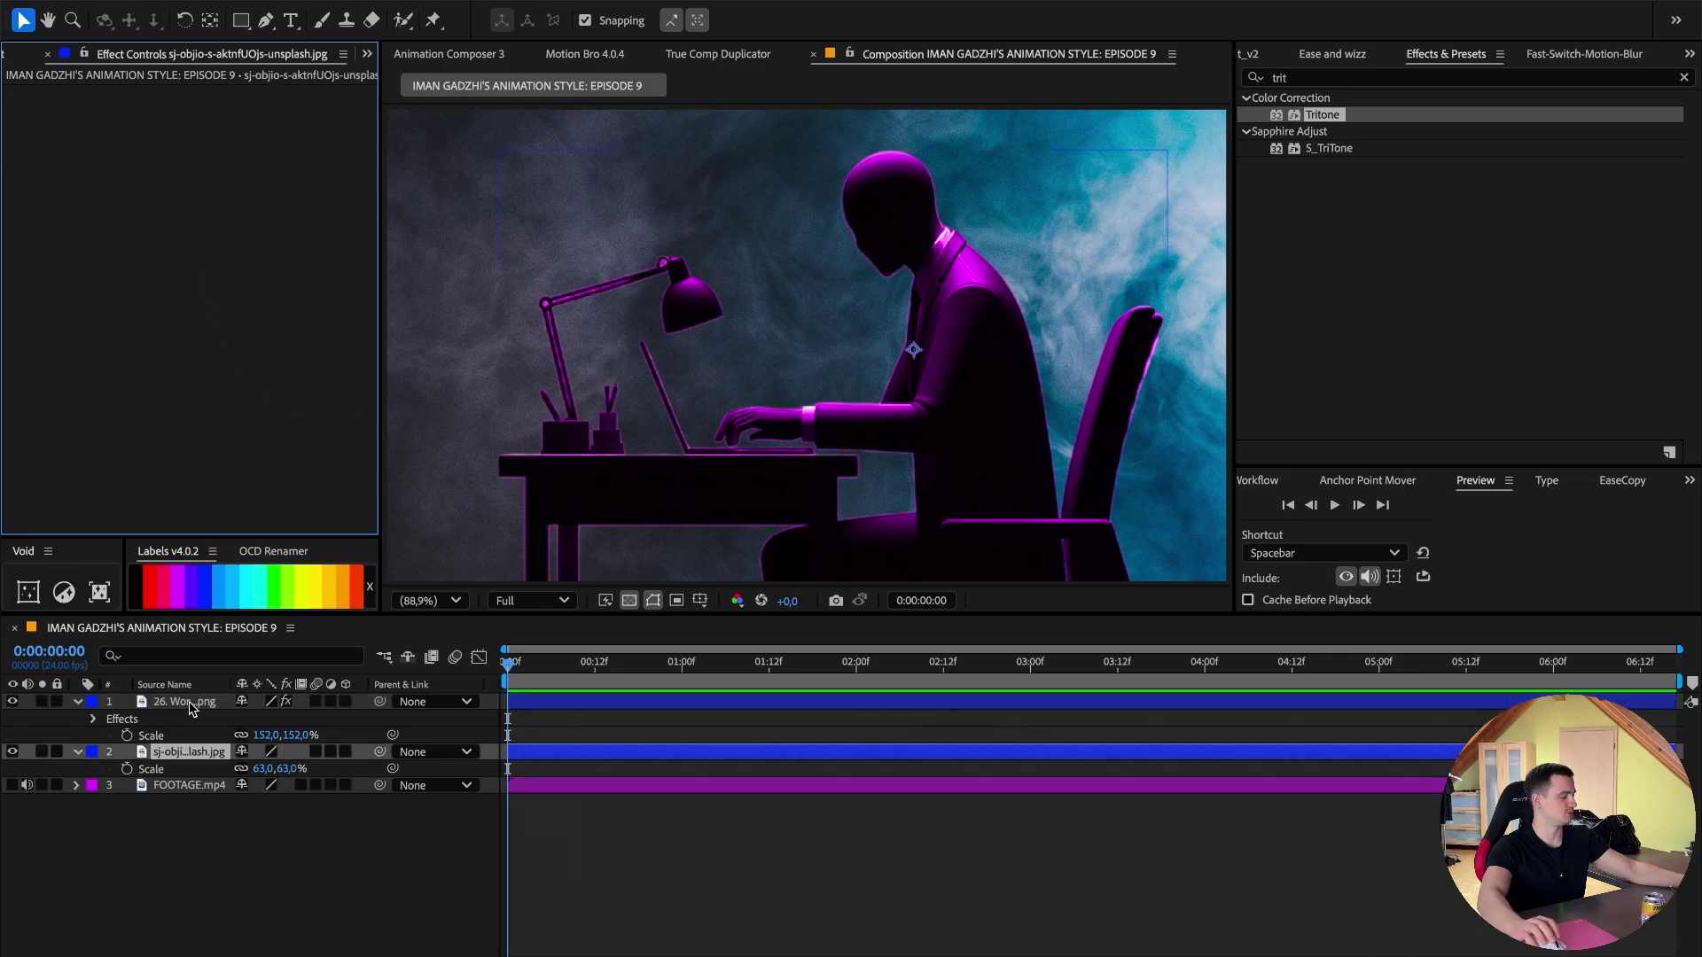
pyautogui.hotkey('ctrl', 'v')
pyautogui.click(1683, 77)
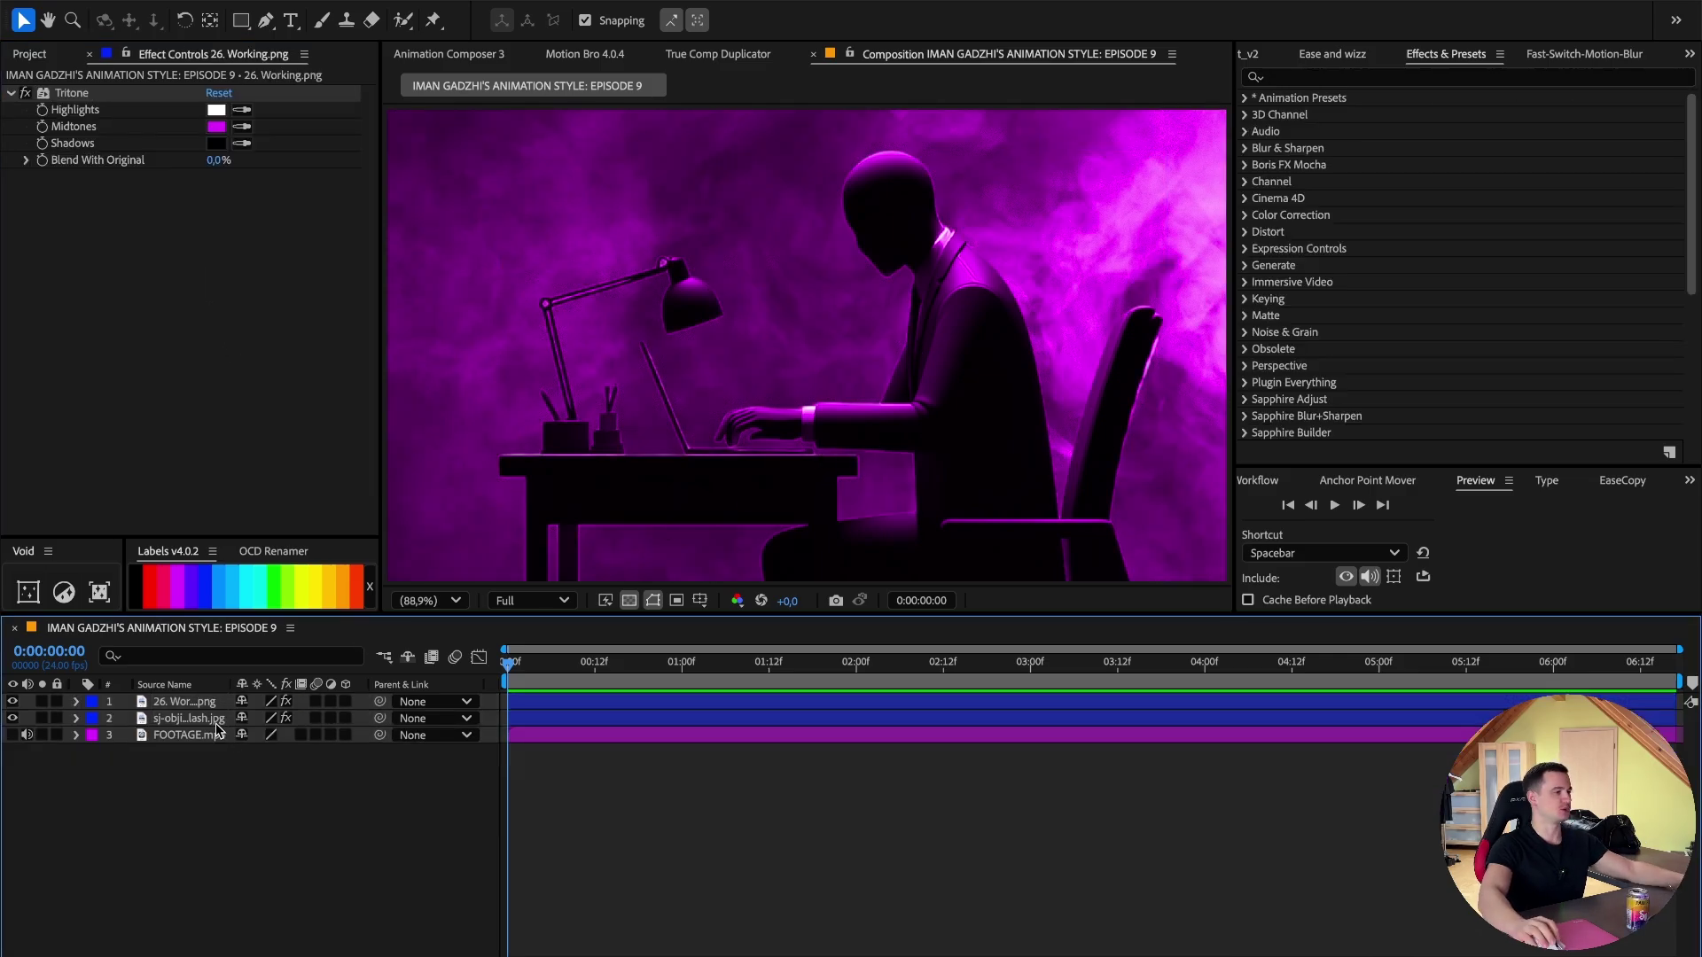
# Apply Fast Box Blur to the smoke layer with a blur radius of 6 and Repeat Edge Pixels enabled.
pyautogui.click(203, 732)
pyautogui.click(191, 707)
pyautogui.click(190, 718)
pyautogui.hotkey('ctrl', 'f')
pyautogui.write('fast bo')
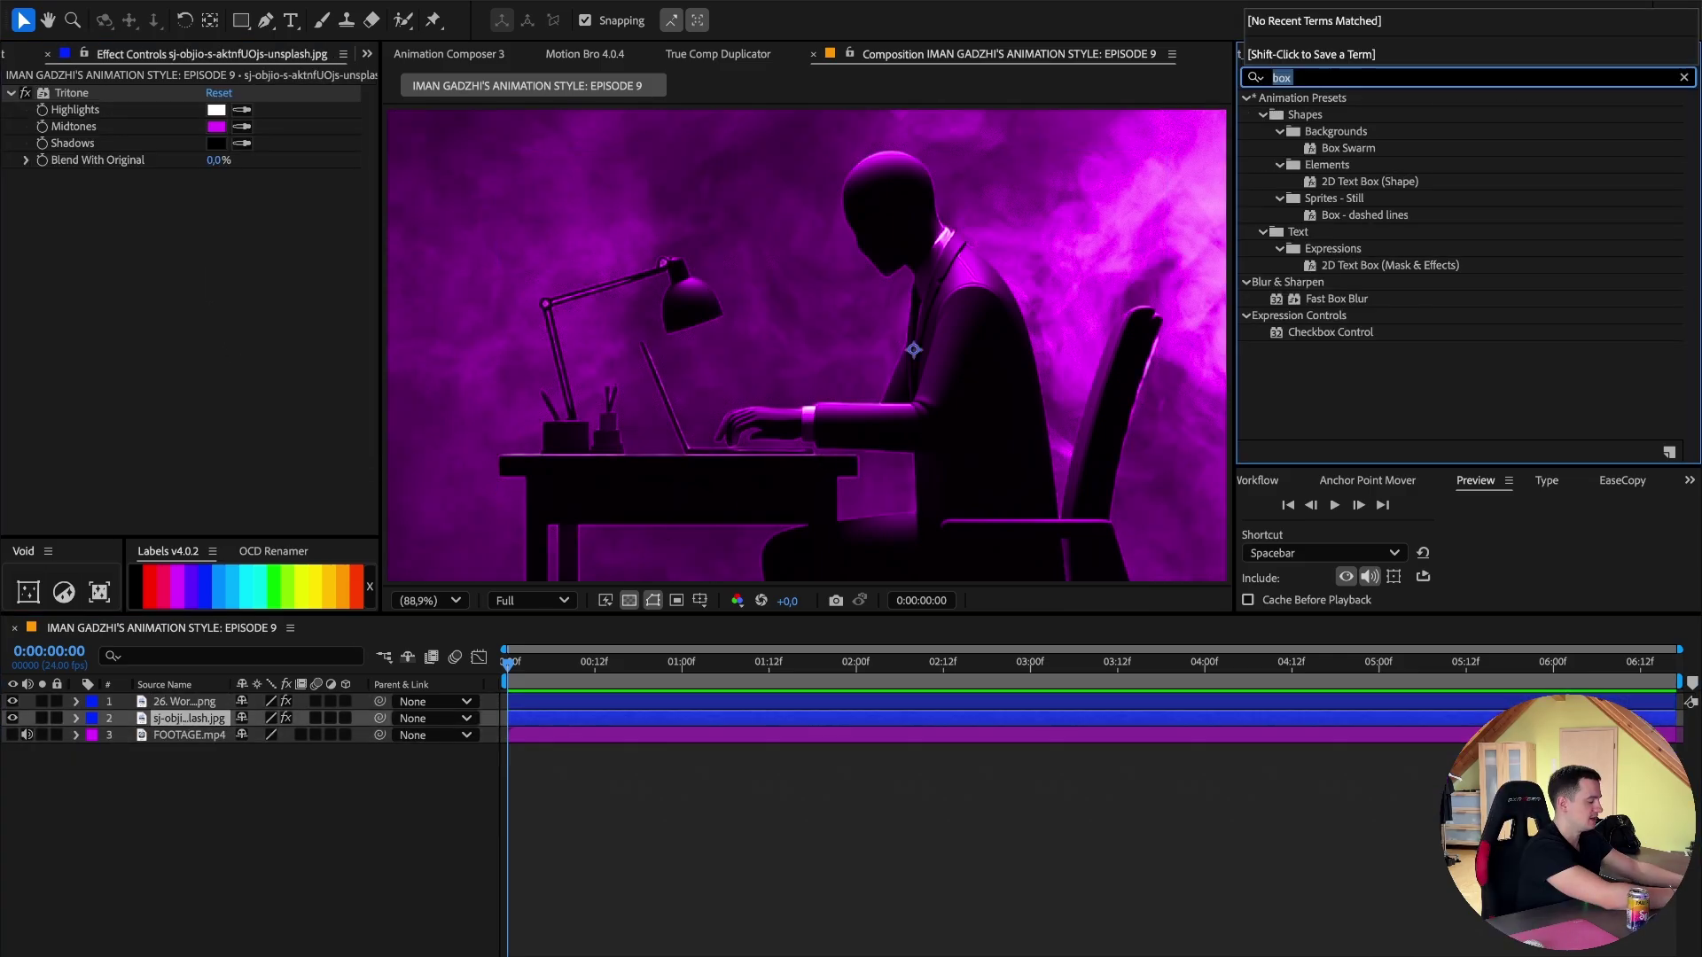
pyautogui.press('Return')
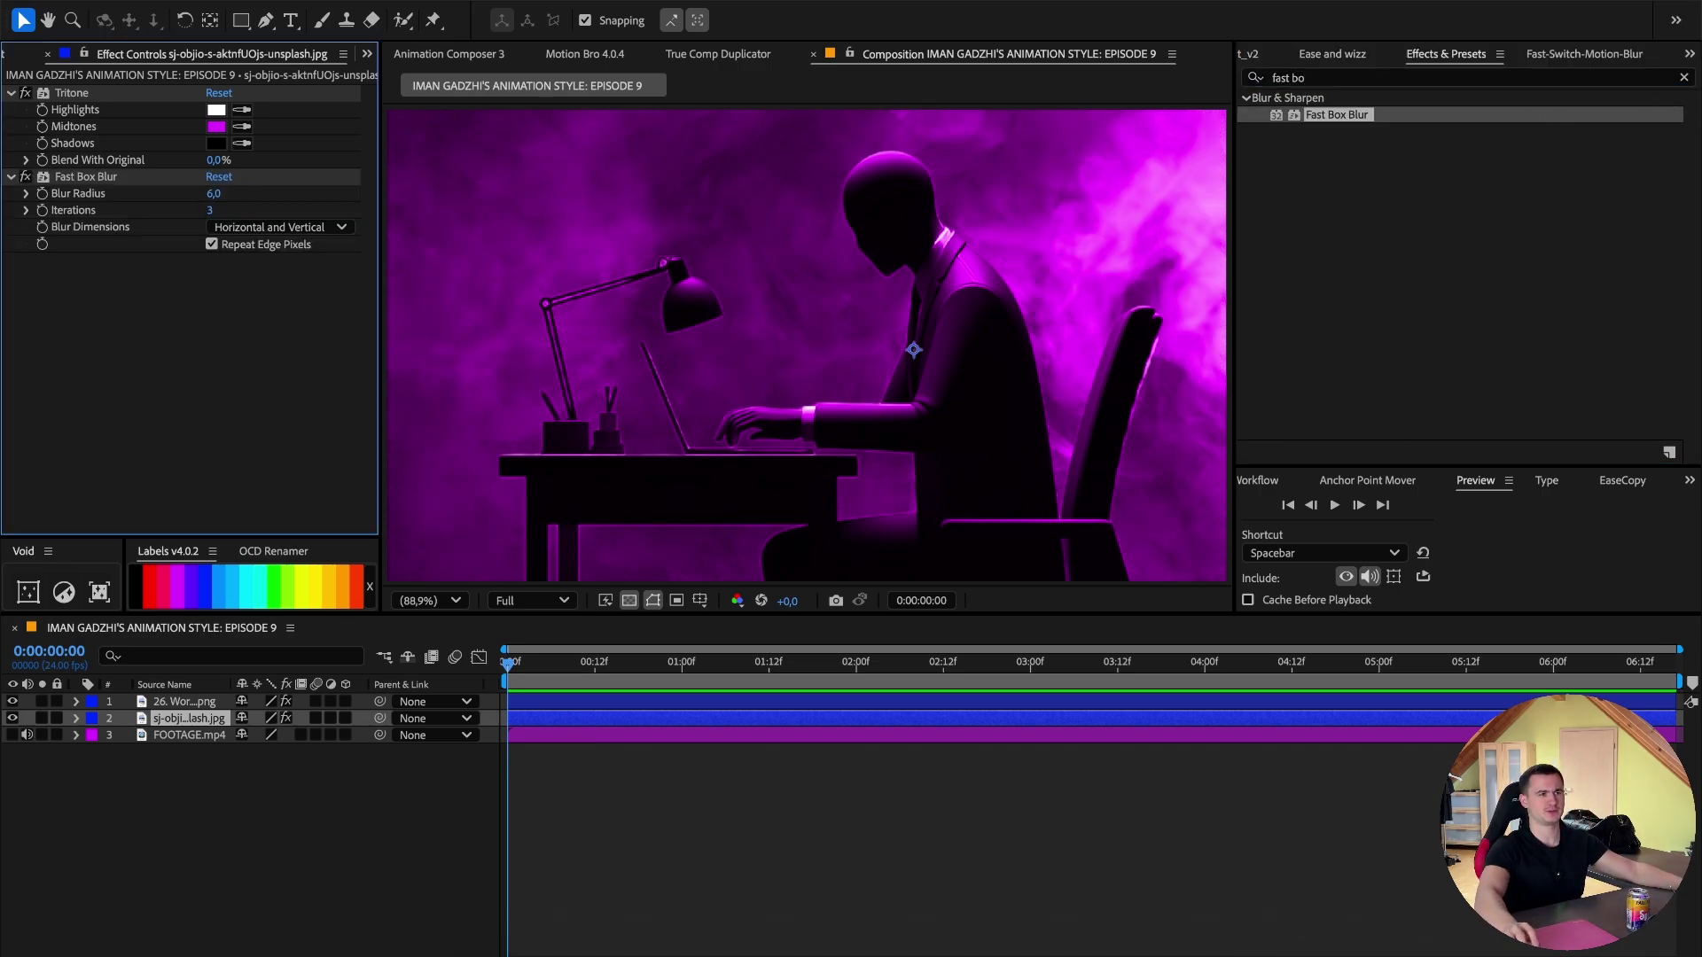
# Apply Hue/Saturation to the smoke layer, reduce the Cyans channel saturation to -100, and adjust its range over the magenta tones.
pyautogui.hotkey('ctrl', 'f')
pyautogui.write('hue')
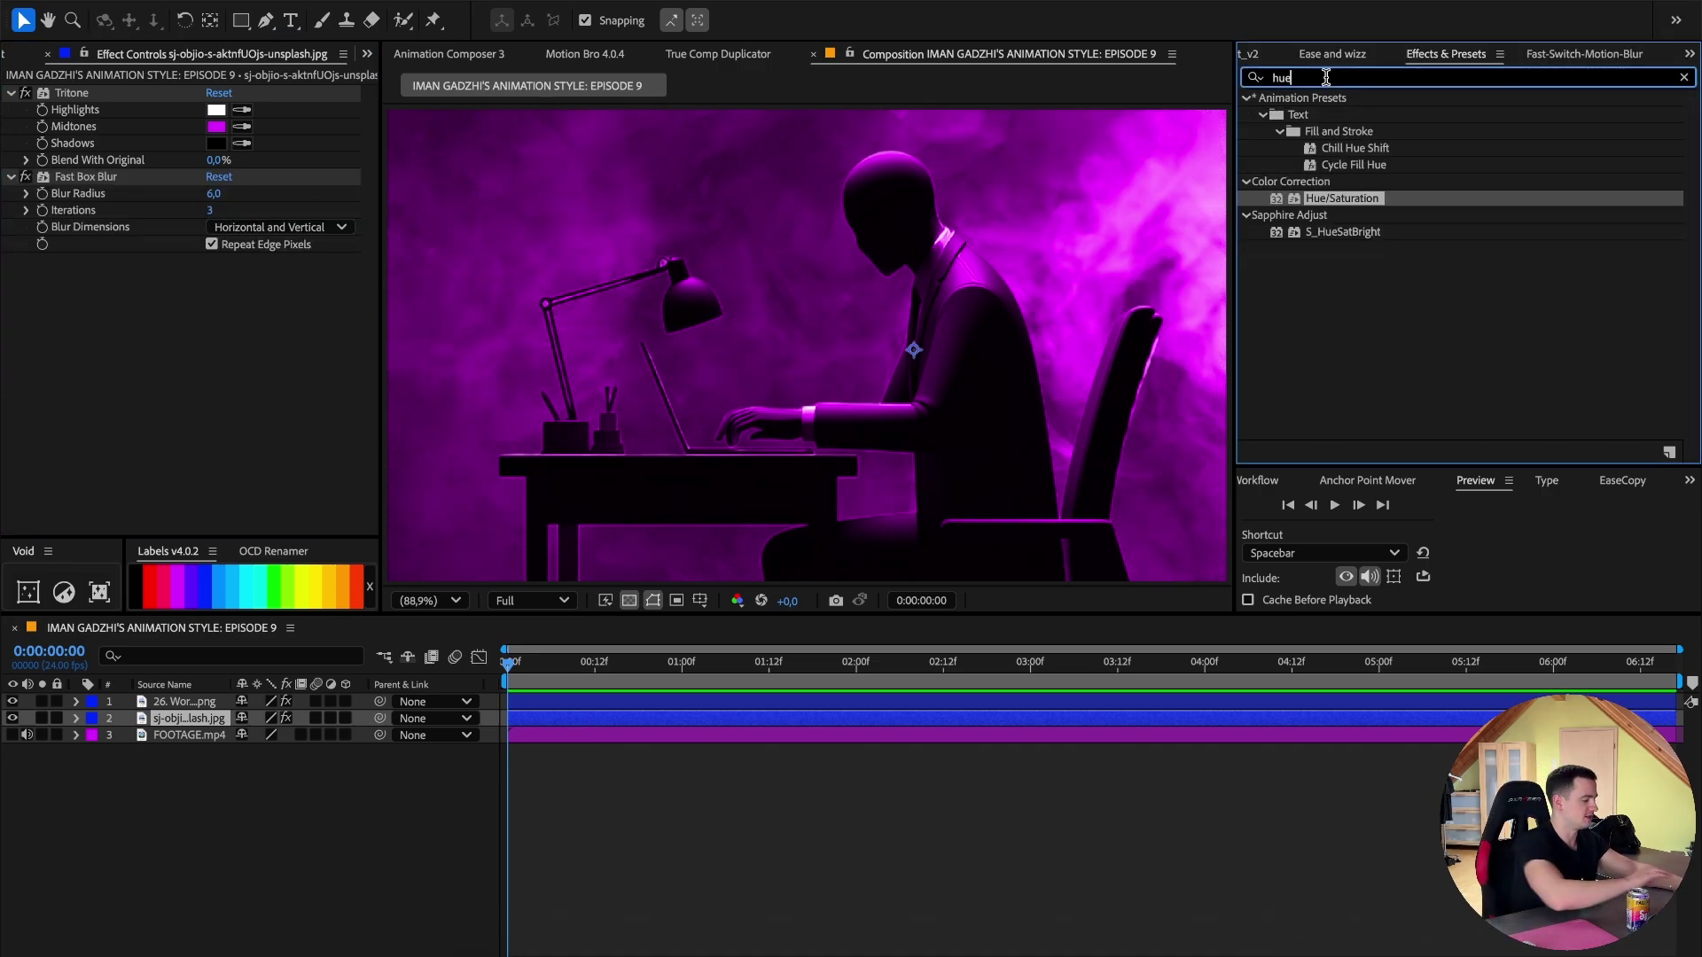
pyautogui.write('/sa')
pyautogui.press('Return')
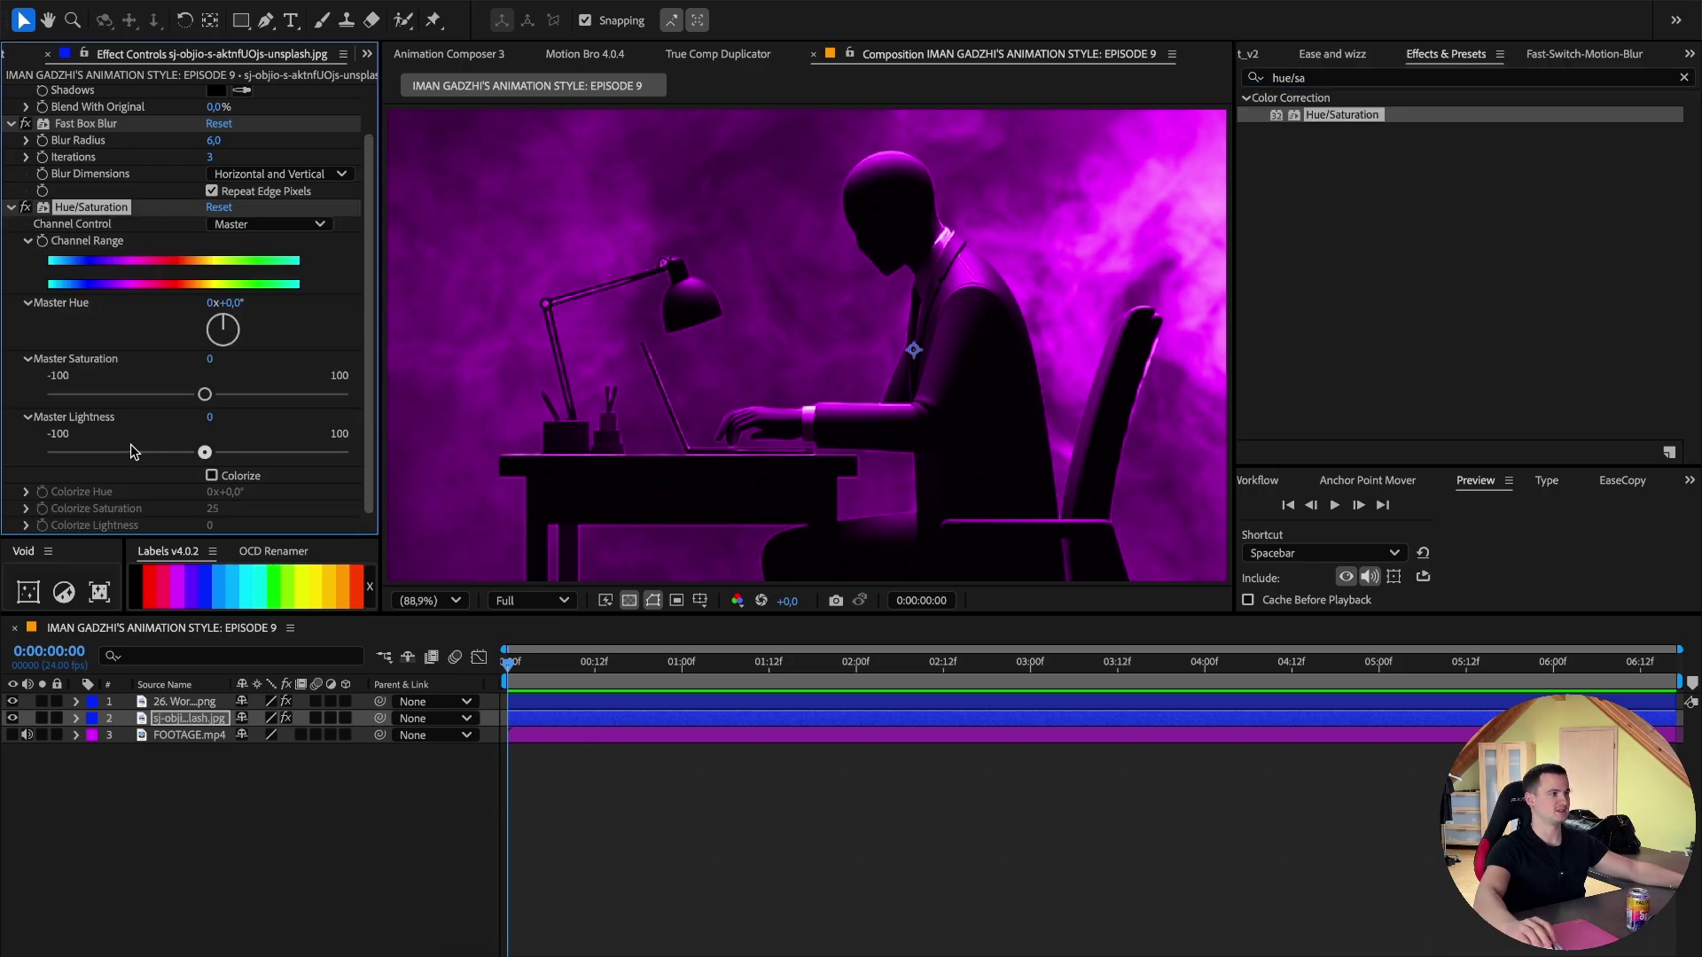
pyautogui.moveTo(204, 394); pyautogui.dragTo(97, 394)
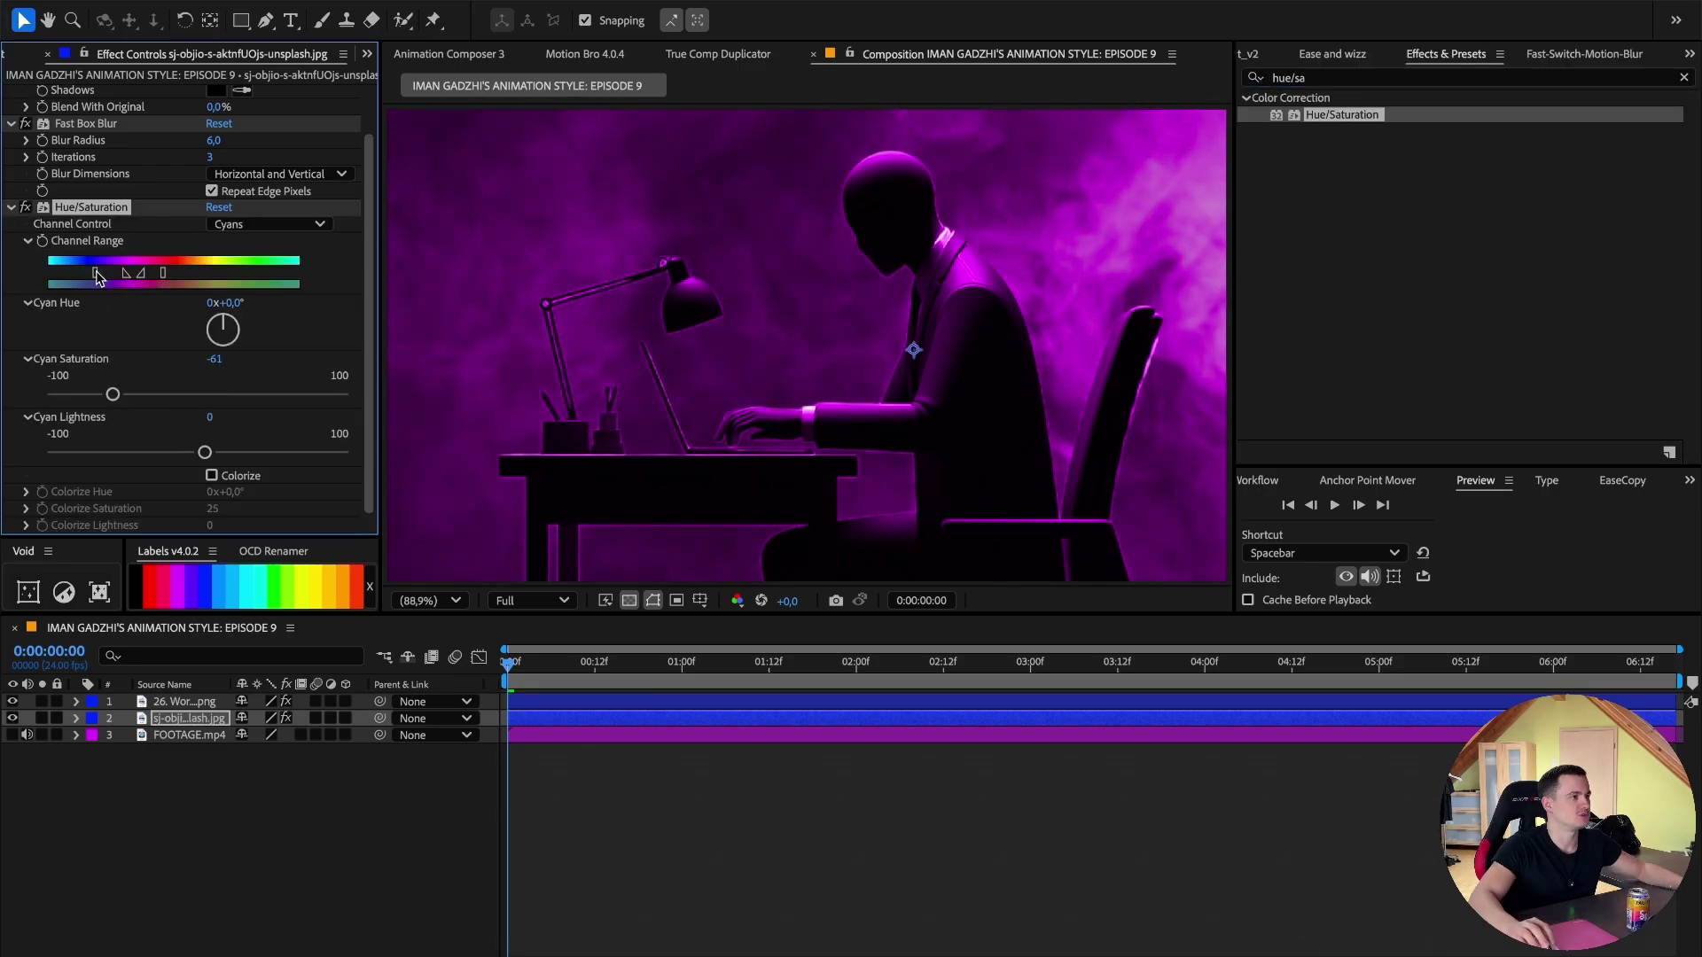
pyautogui.moveTo(102, 395); pyautogui.dragTo(25, 398)
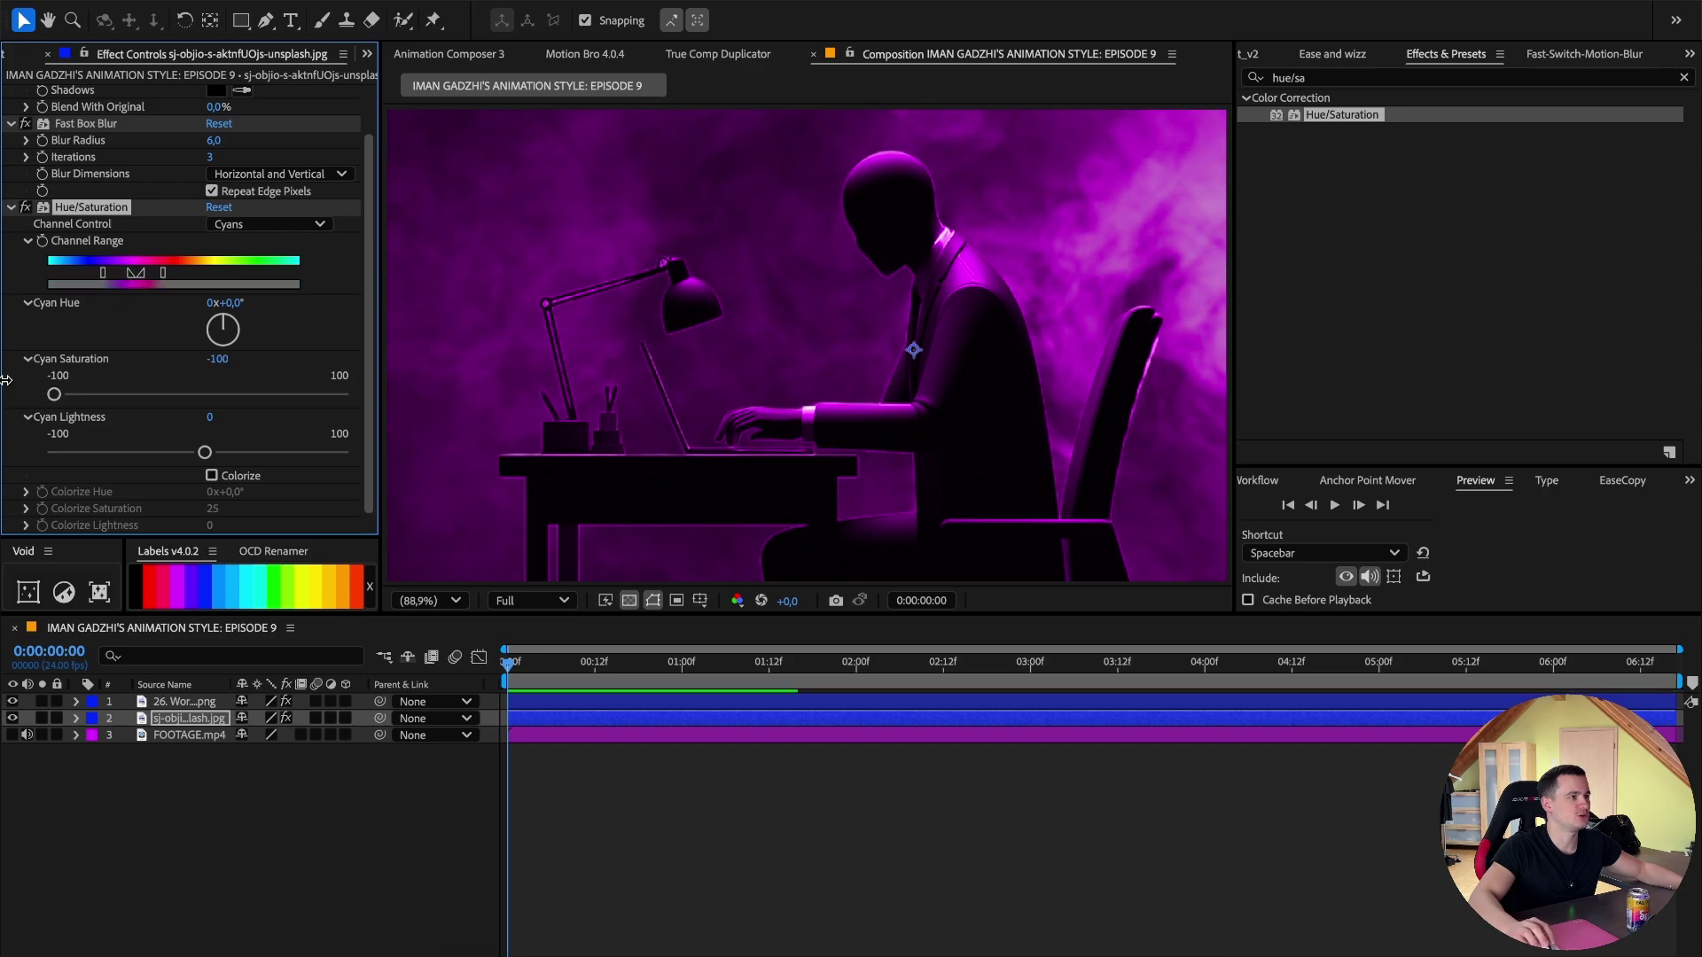
pyautogui.moveTo(129, 273); pyautogui.dragTo(145, 276)
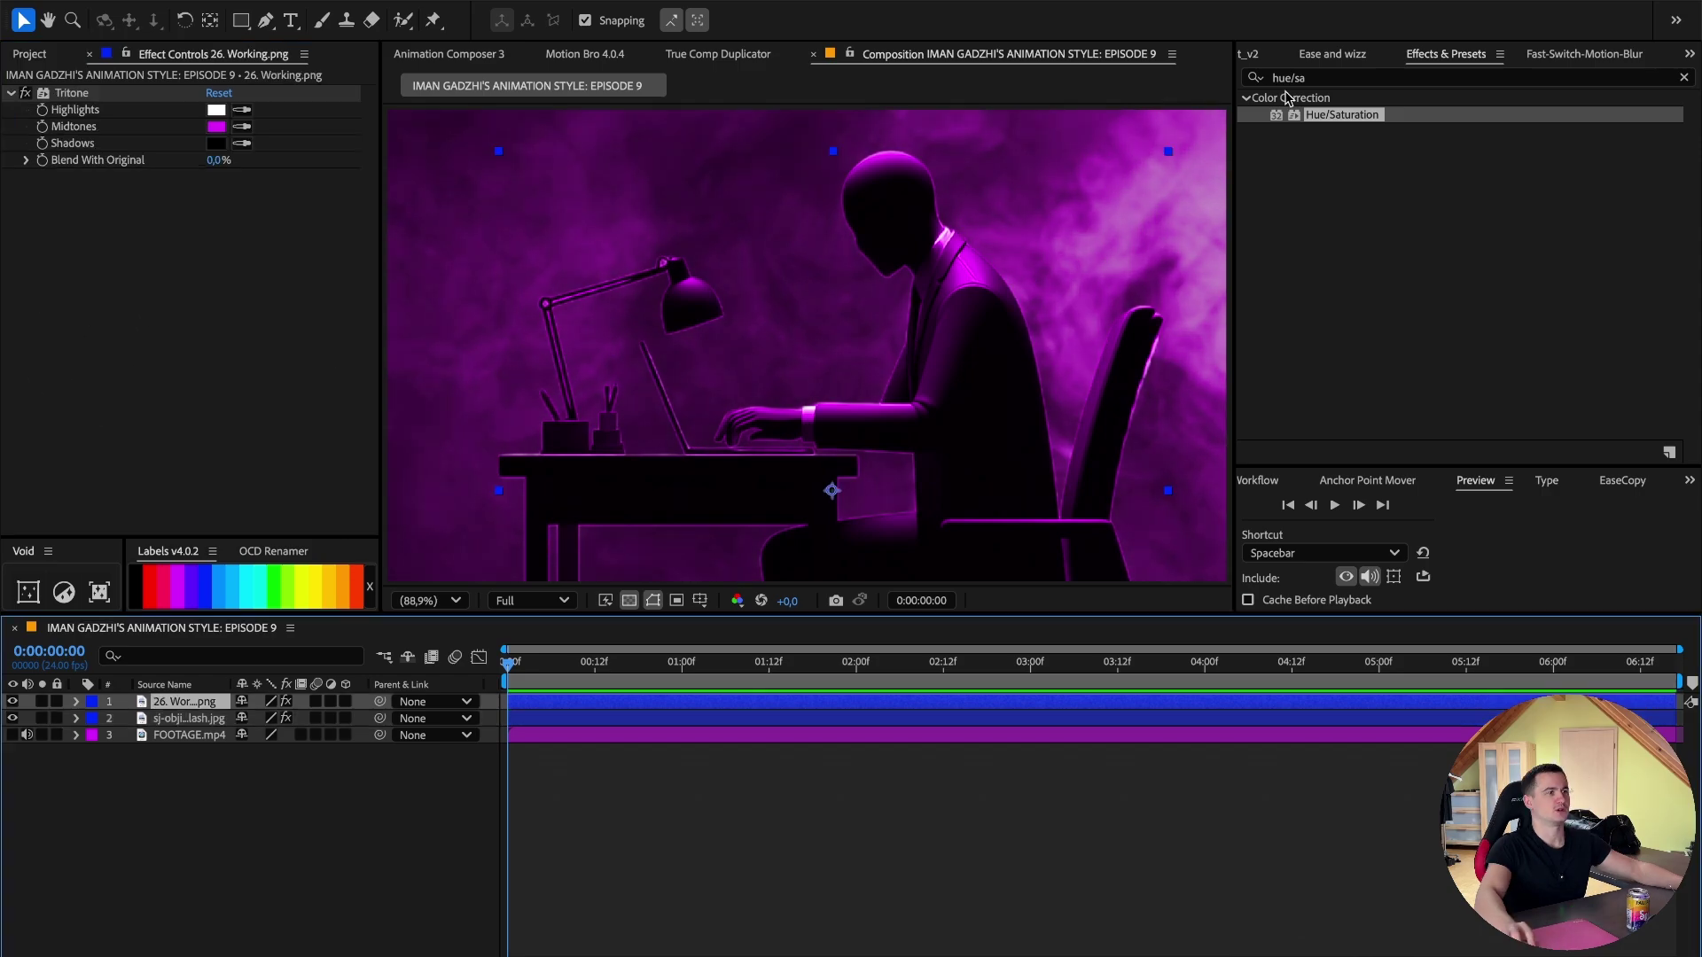
# Apply the Drop Shadow effect to the 26. Working.png layer and set its distance to 0.
pyautogui.click(1280, 78)
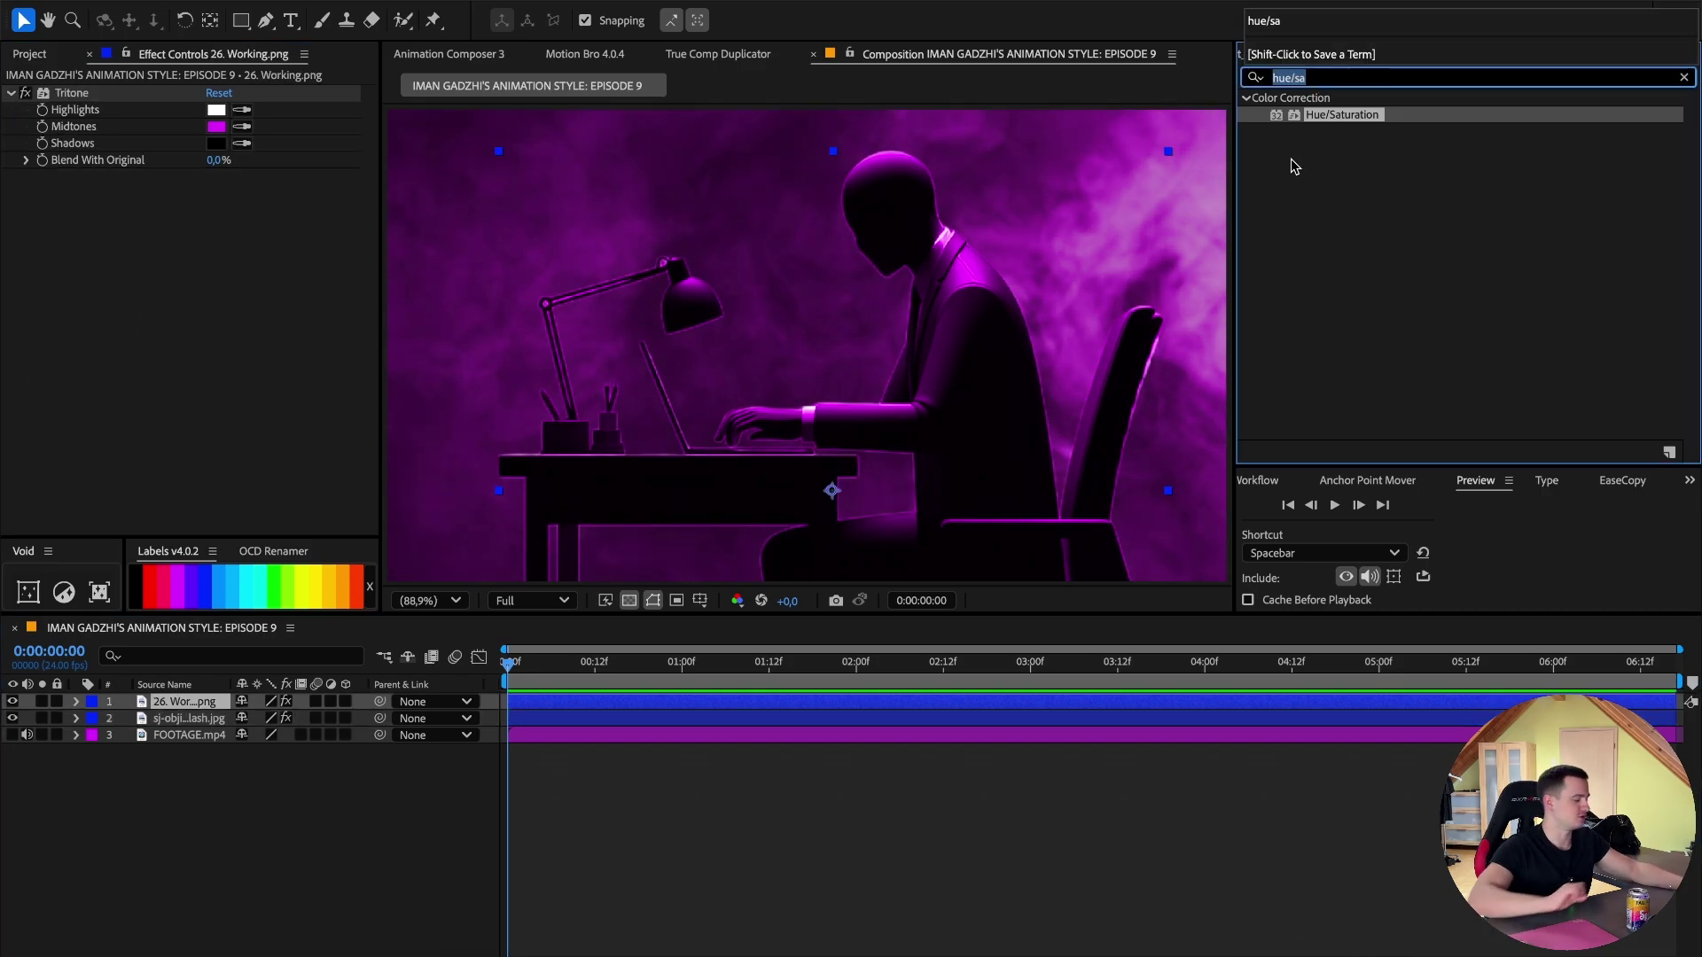
pyautogui.write('Drop sh')
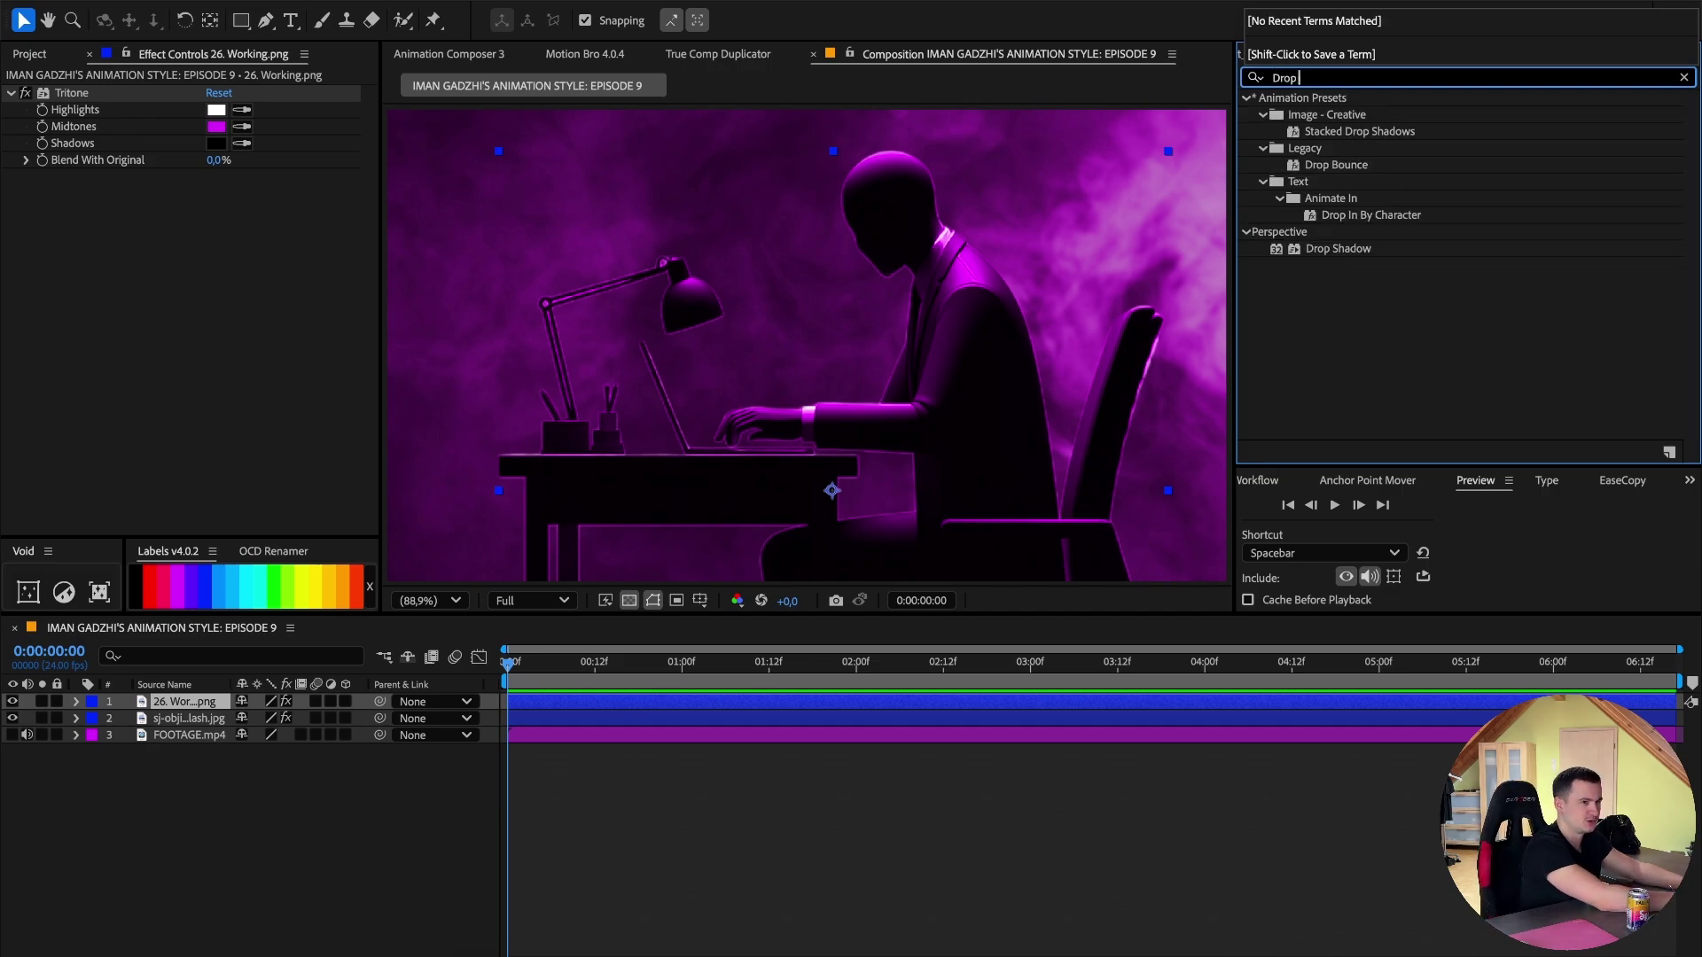
pyautogui.doubleClick(1339, 165)
pyautogui.click(215, 283)
pyautogui.press('Return')
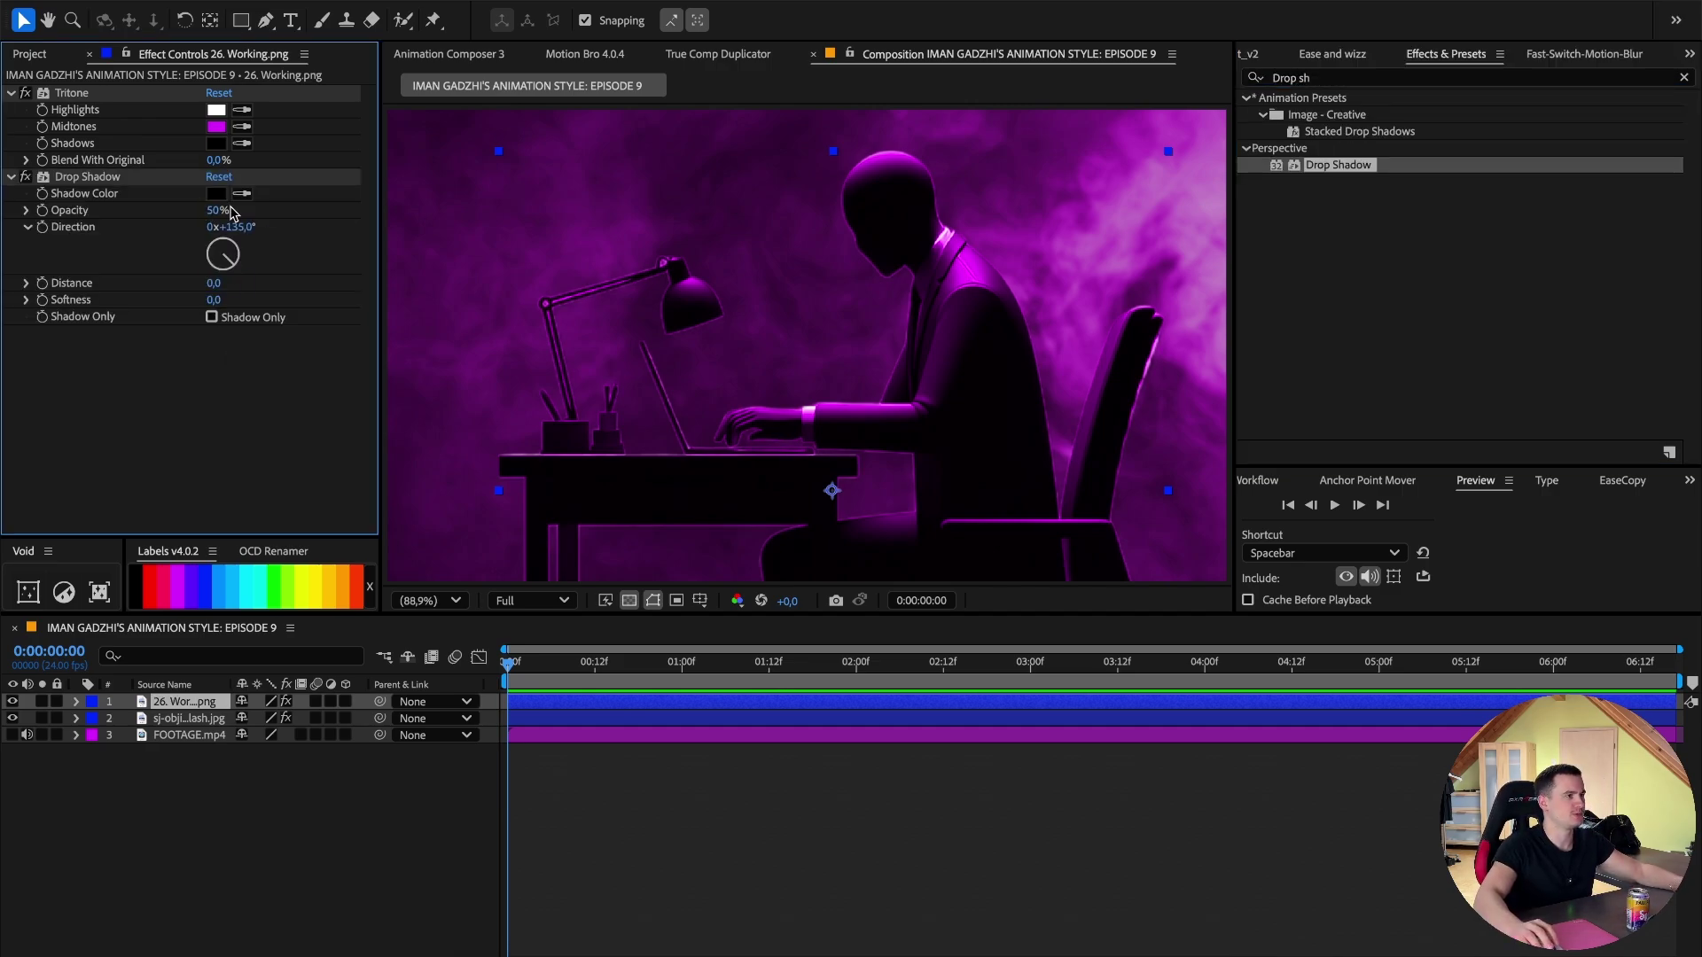
# Set the Drop Shadow's opacity to 100%, its direction to 0° and its softness to 118.
pyautogui.moveTo(213, 210); pyautogui.dragTo(266, 210)
pyautogui.click(234, 227)
pyautogui.write('0')
pyautogui.click(199, 427)
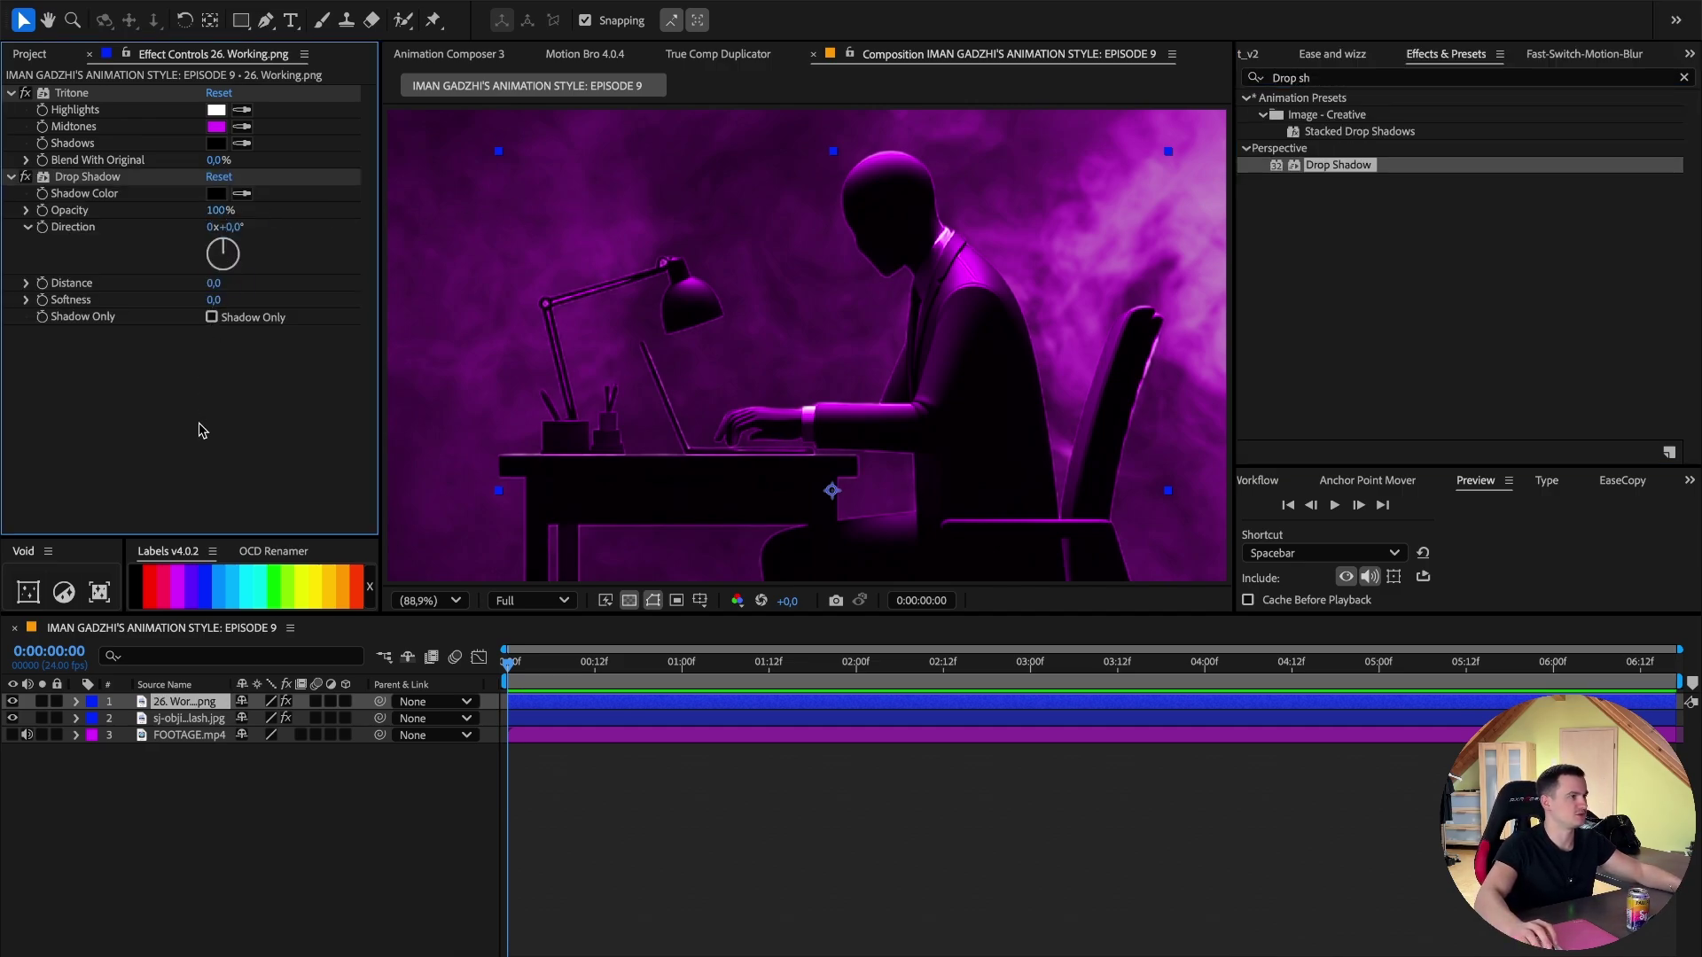
pyautogui.moveTo(209, 301); pyautogui.dragTo(291, 318)
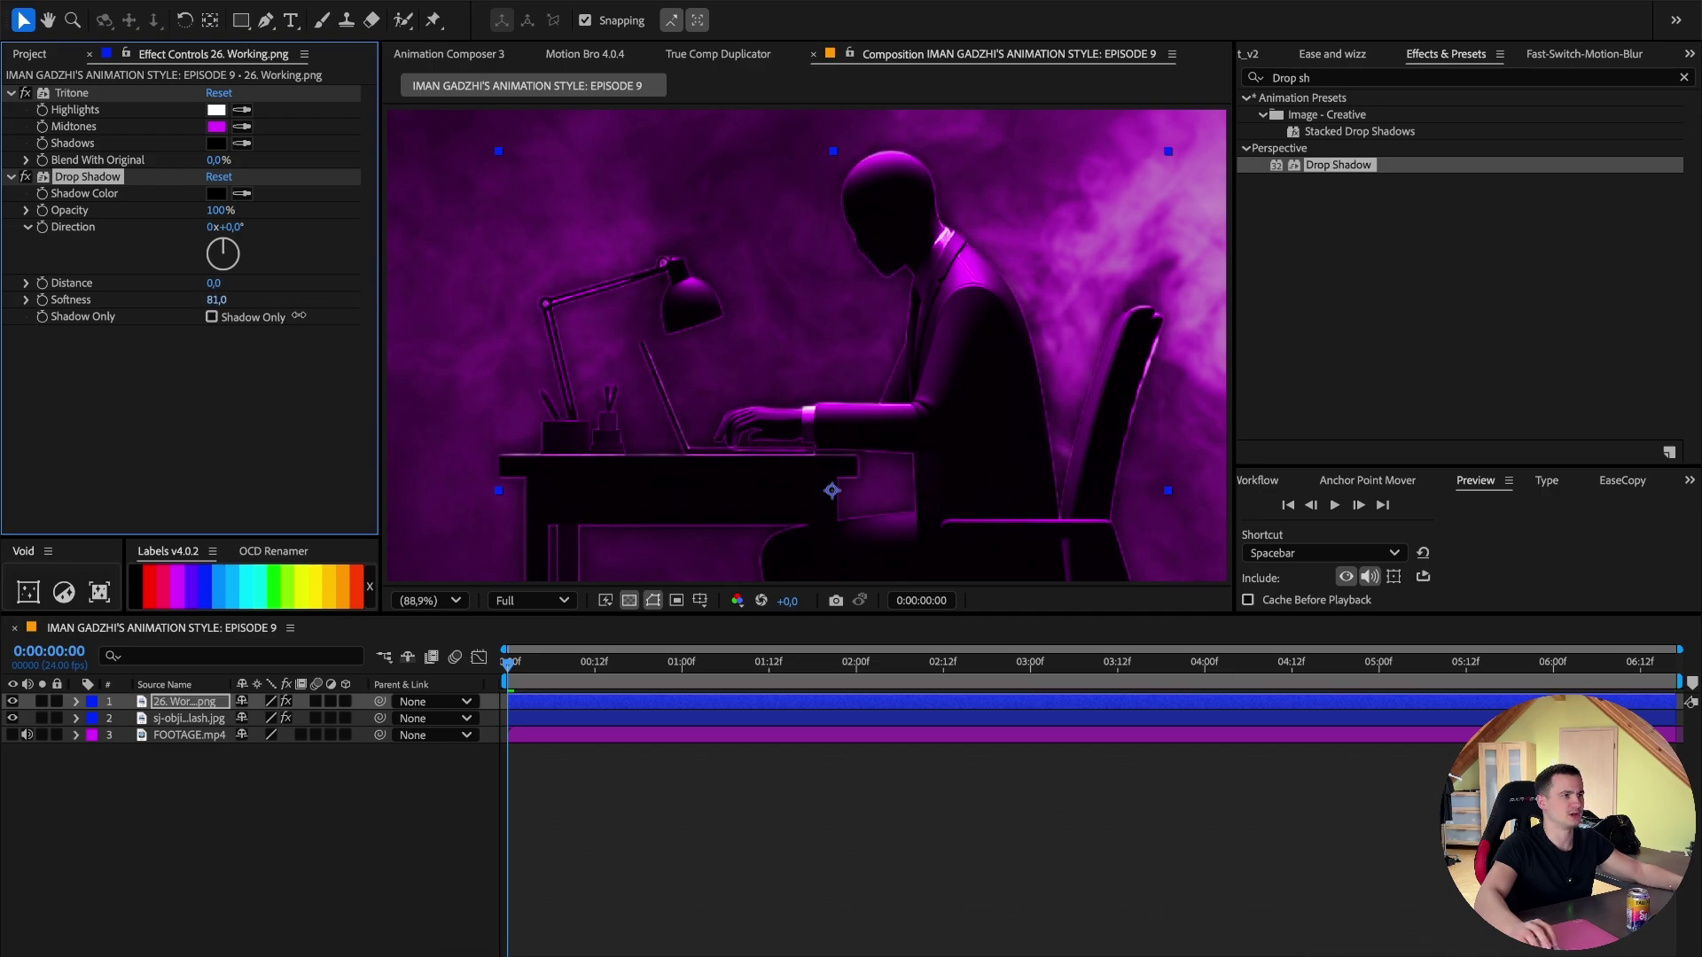
# Change the Drop Shadow's color to purple and set its opacity to 33%.
pyautogui.click(665, 239)
pyautogui.moveTo(215, 210); pyautogui.dragTo(57, 229)
pyautogui.click(211, 211)
pyautogui.write('33')
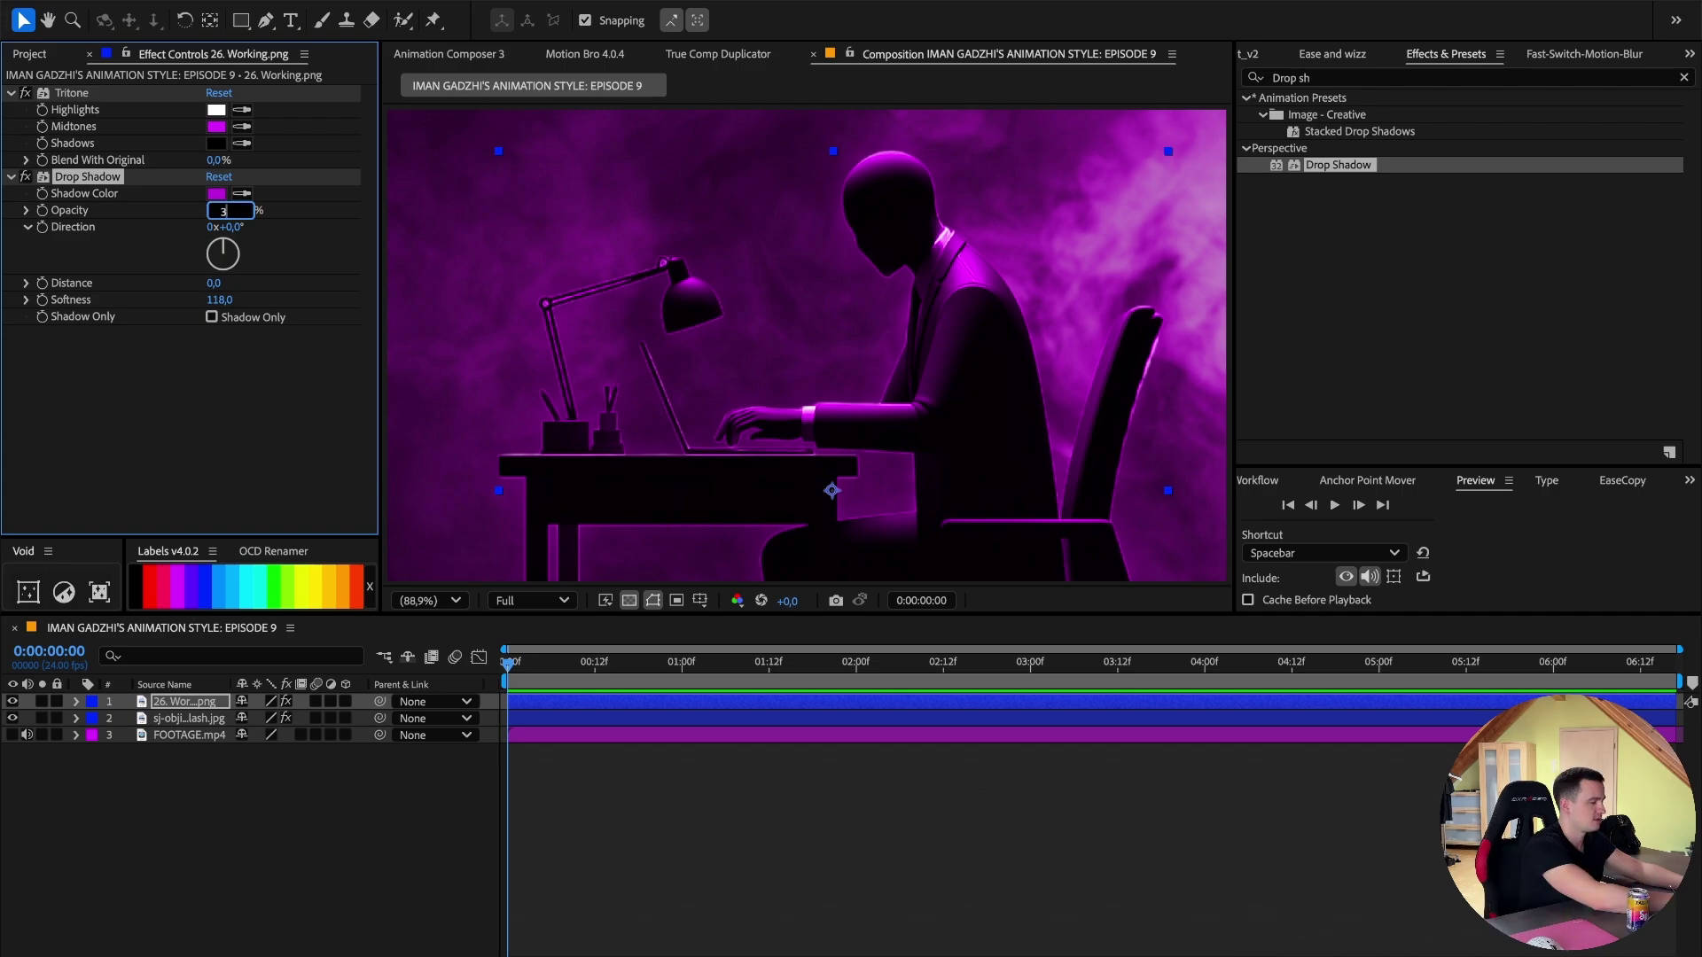
pyautogui.press('Return')
pyautogui.click(860, 813)
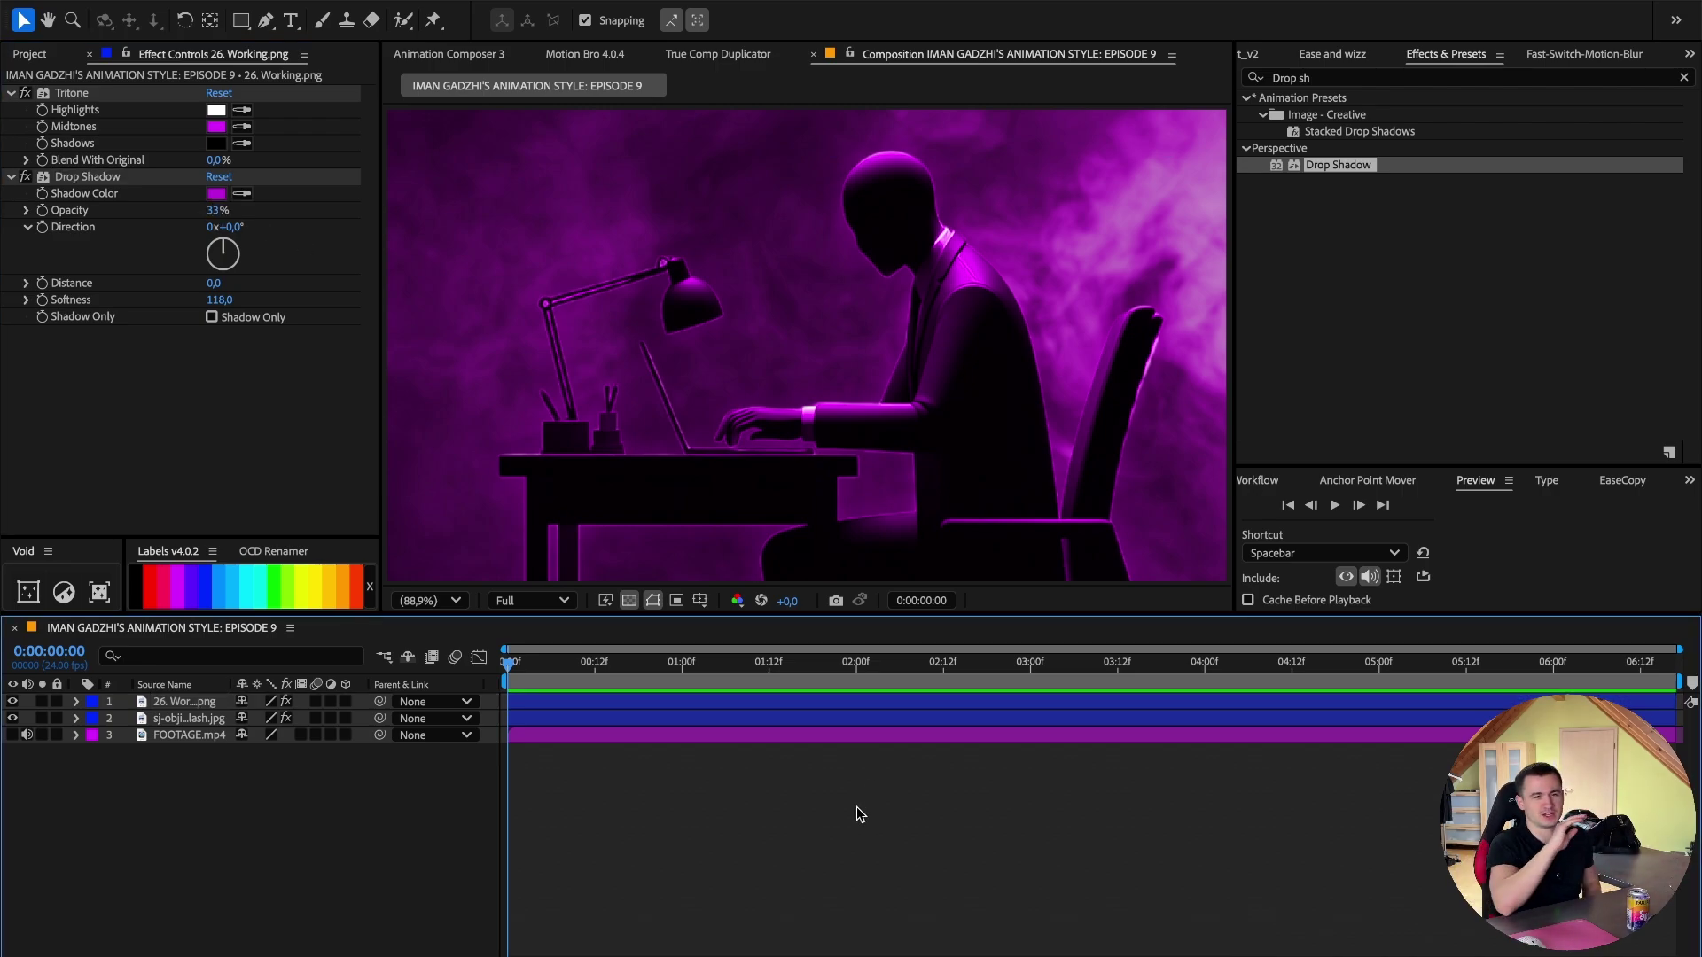
# Add a new adjustment layer above the 26. Working.png layer in the composition.
pyautogui.click(1683, 77)
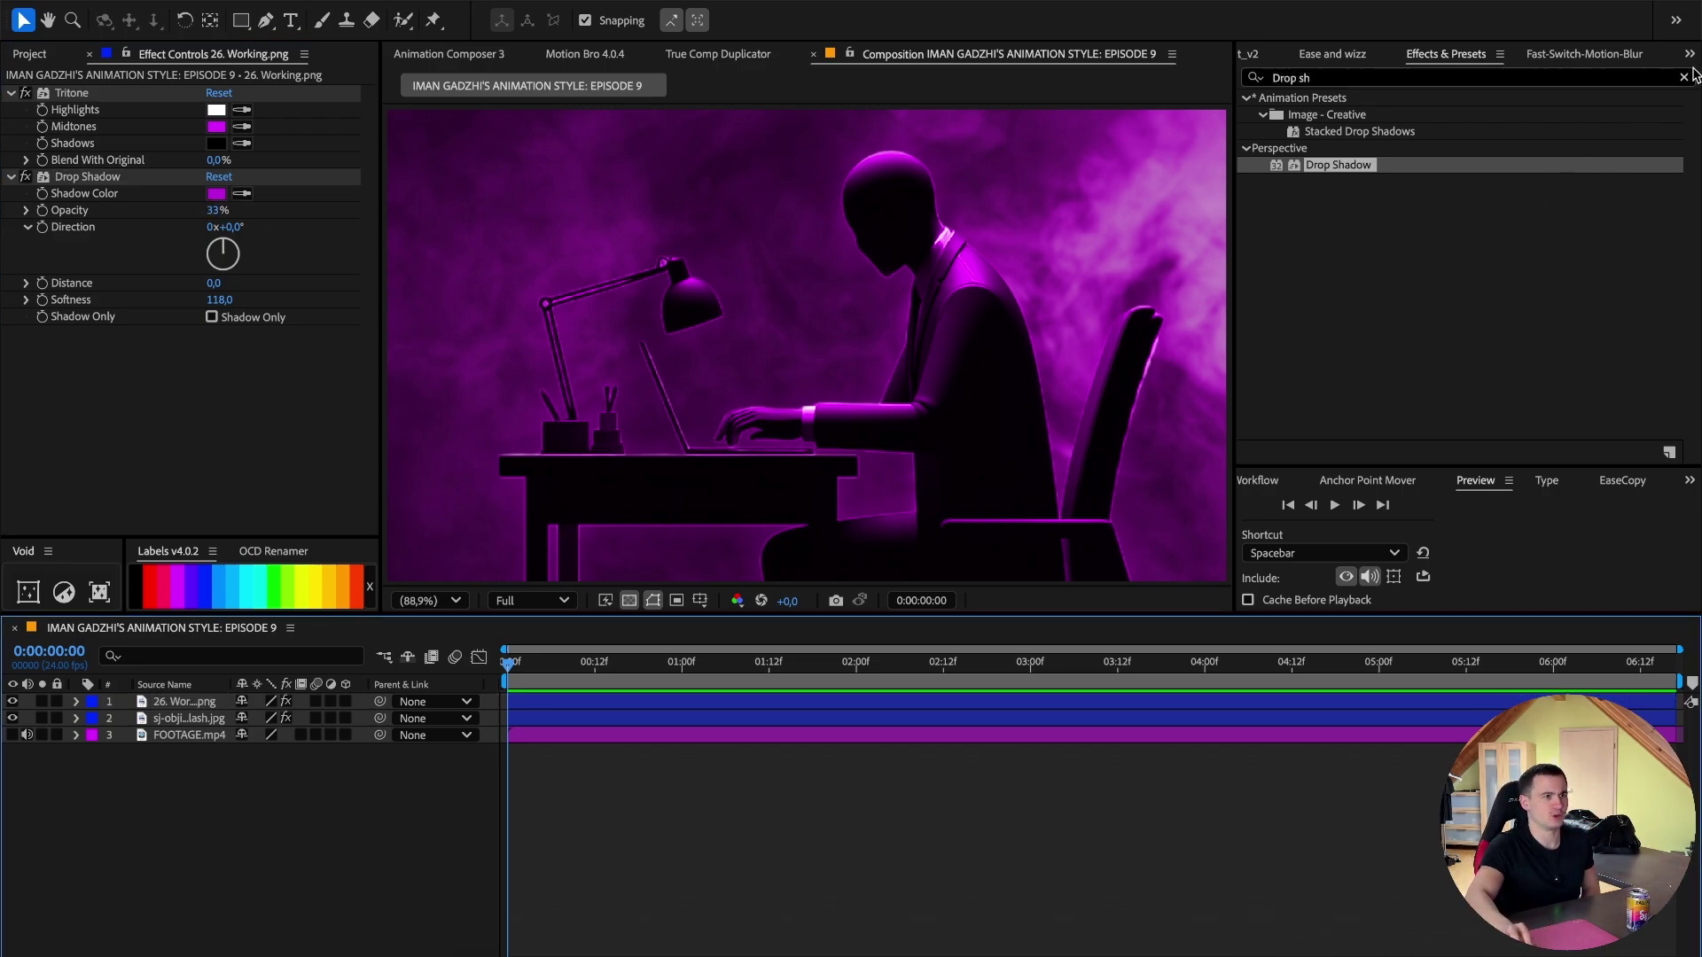
pyautogui.rightClick(723, 865)
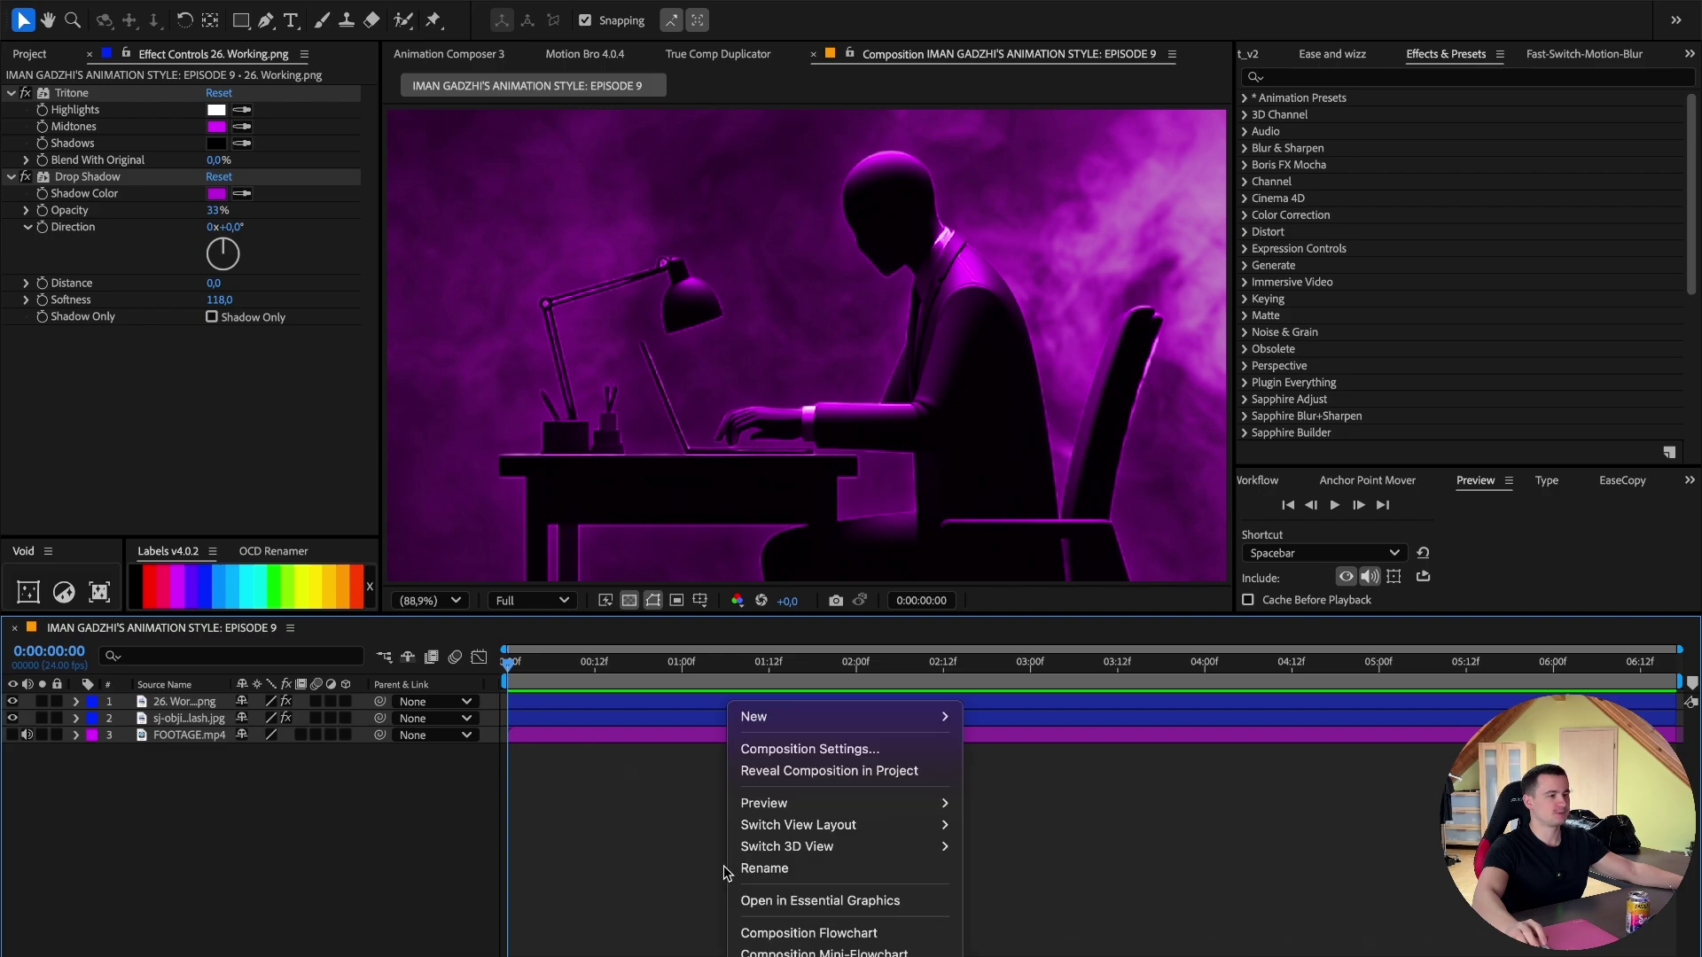
pyautogui.click(466, 767)
pyautogui.rightClick(757, 795)
pyautogui.moveTo(851, 716)
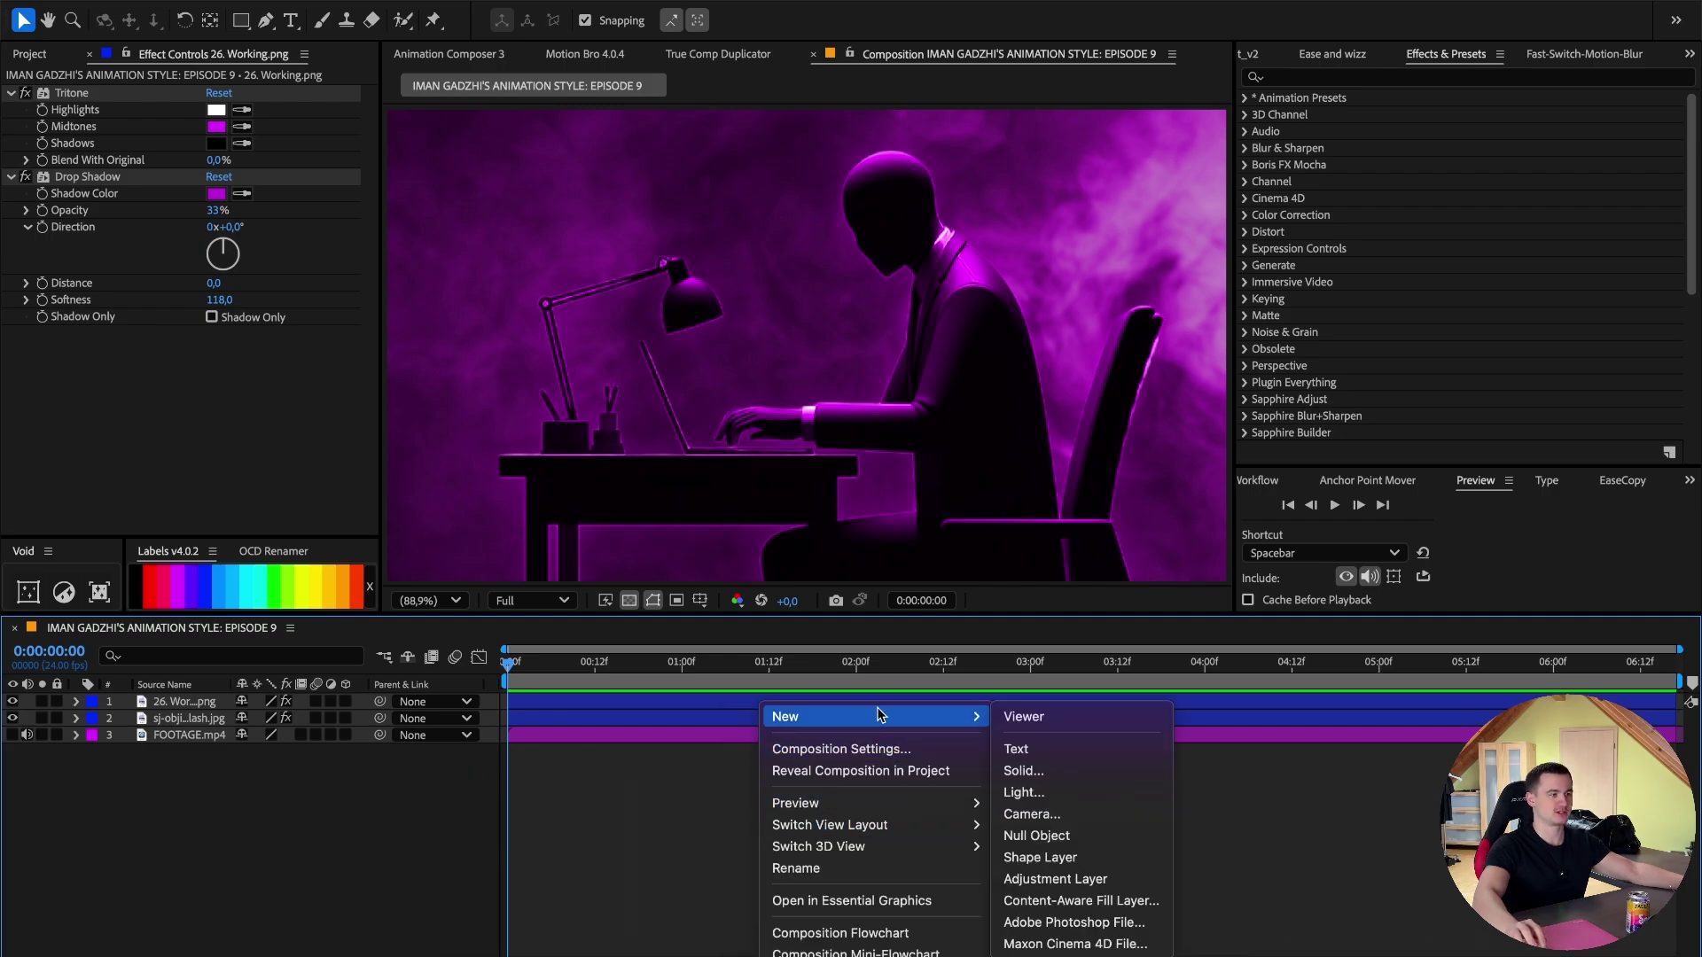
pyautogui.click(1103, 876)
# Apply the CC Vignette effect to the adjustment layer with an angle of view of 45.
pyautogui.click(1311, 77)
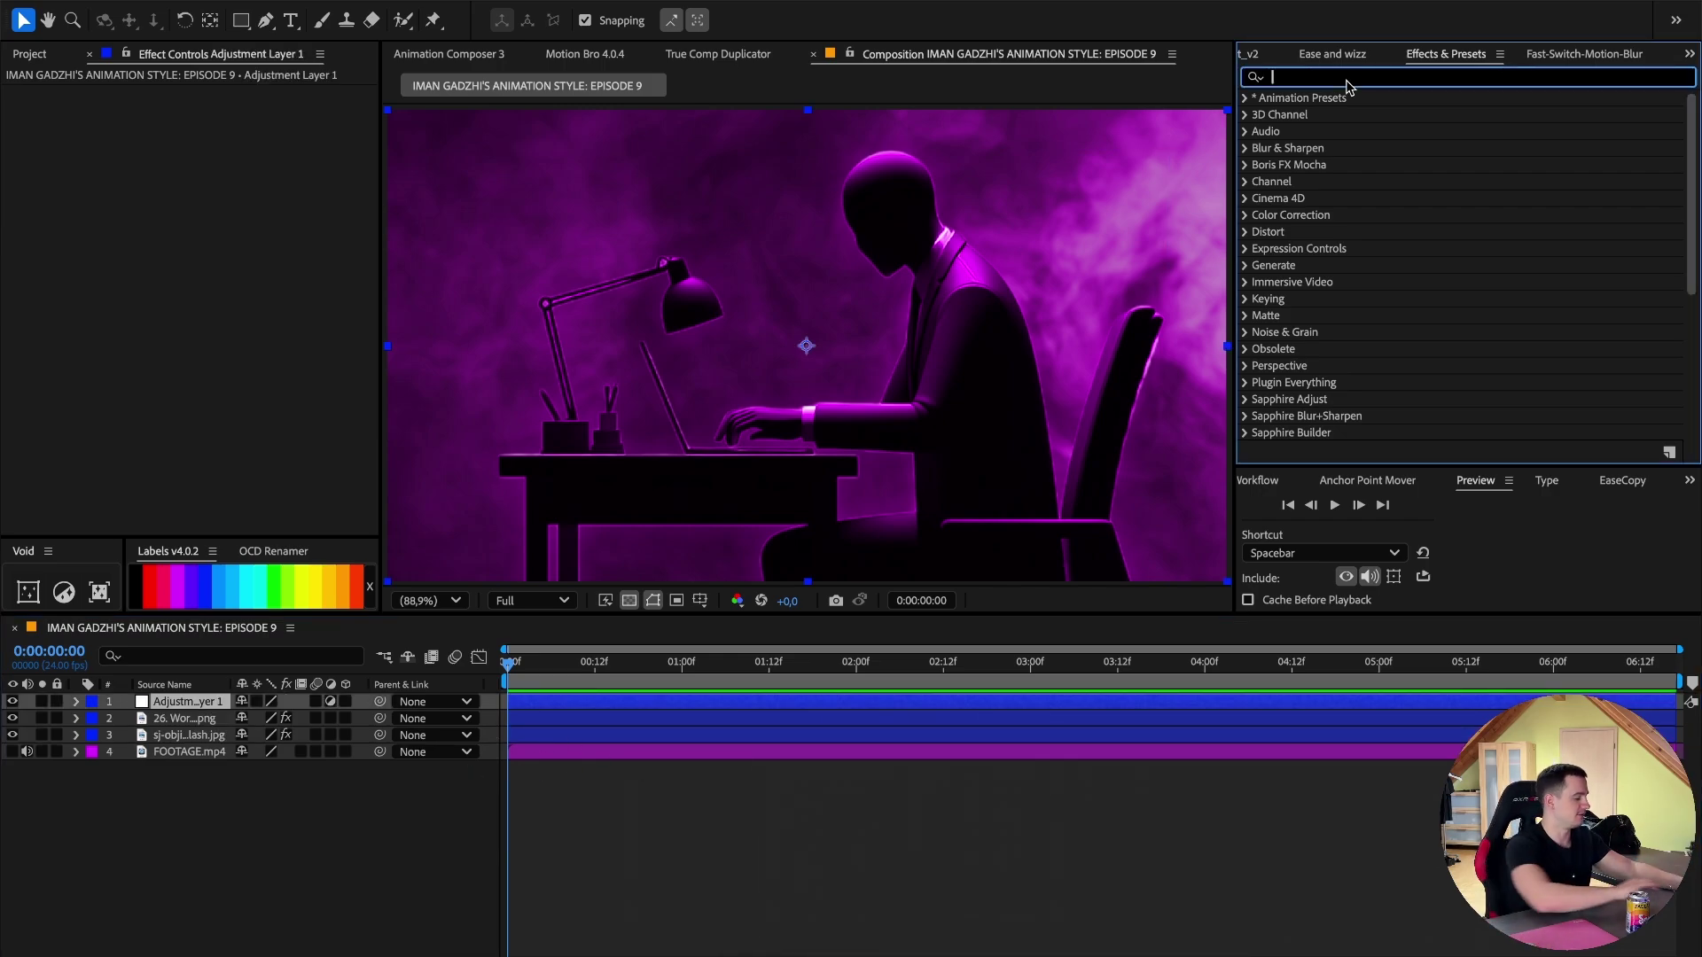
pyautogui.write('vignet')
pyautogui.doubleClick(1318, 216)
pyautogui.moveTo(217, 135); pyautogui.dragTo(213, 127)
pyautogui.click(214, 128)
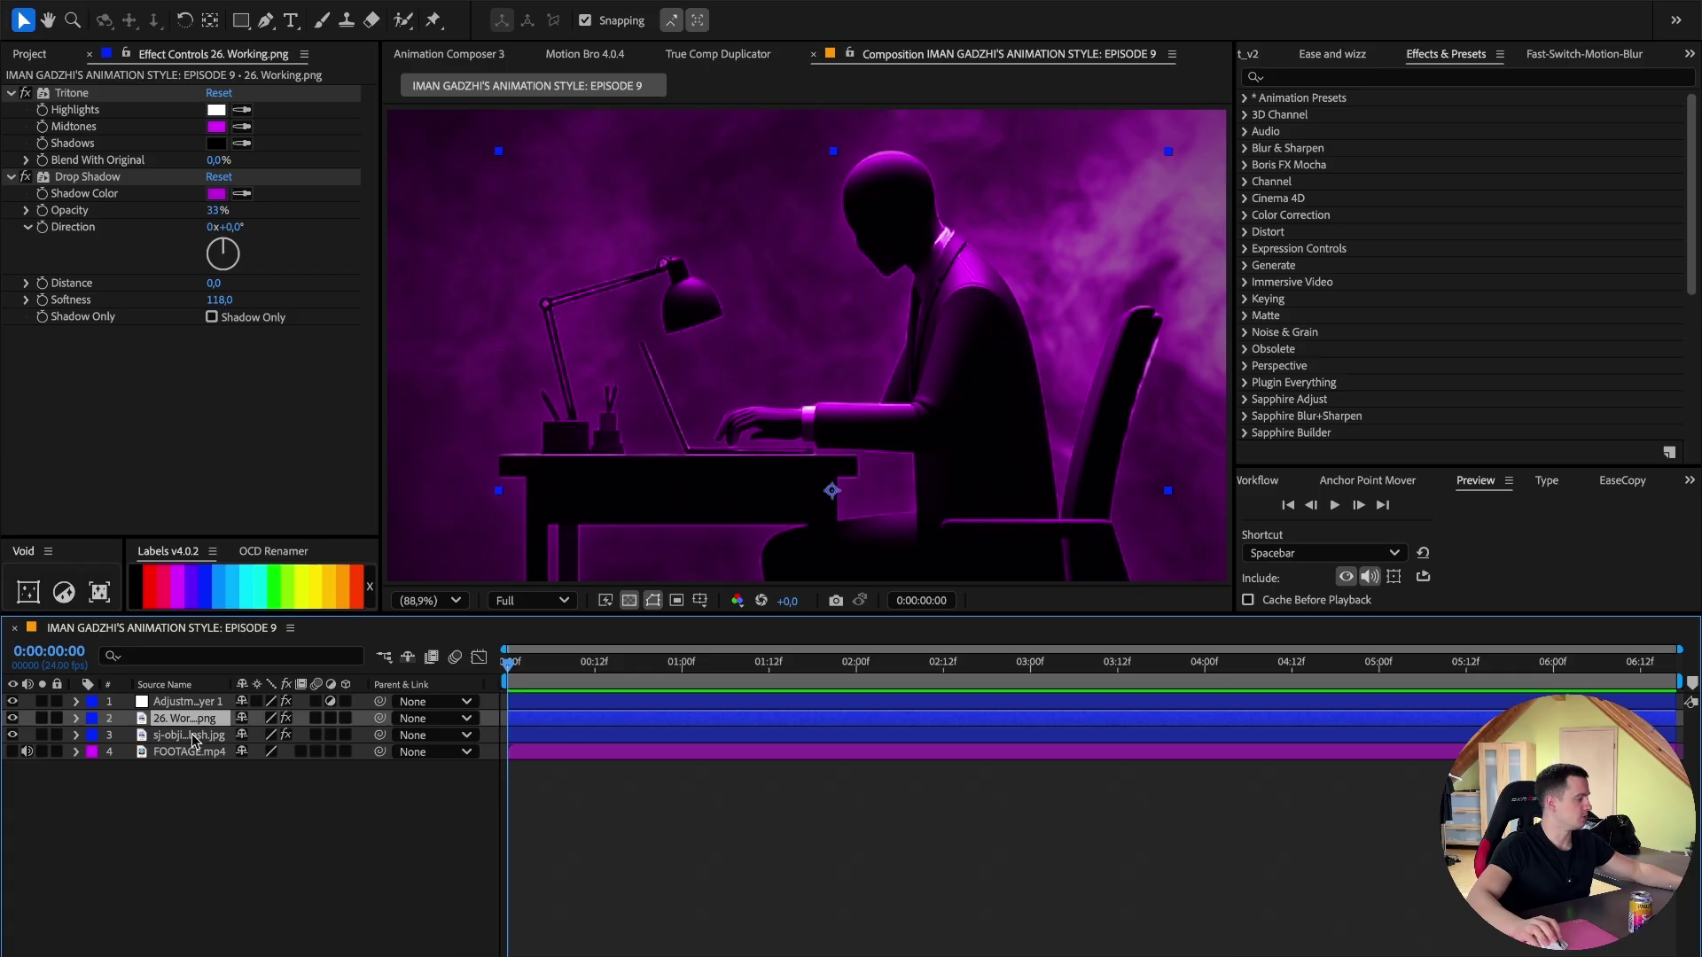
# Rename the smoke image layer to SMOKE.
pyautogui.click(191, 734)
pyautogui.rightClick(191, 735)
pyautogui.click(272, 908)
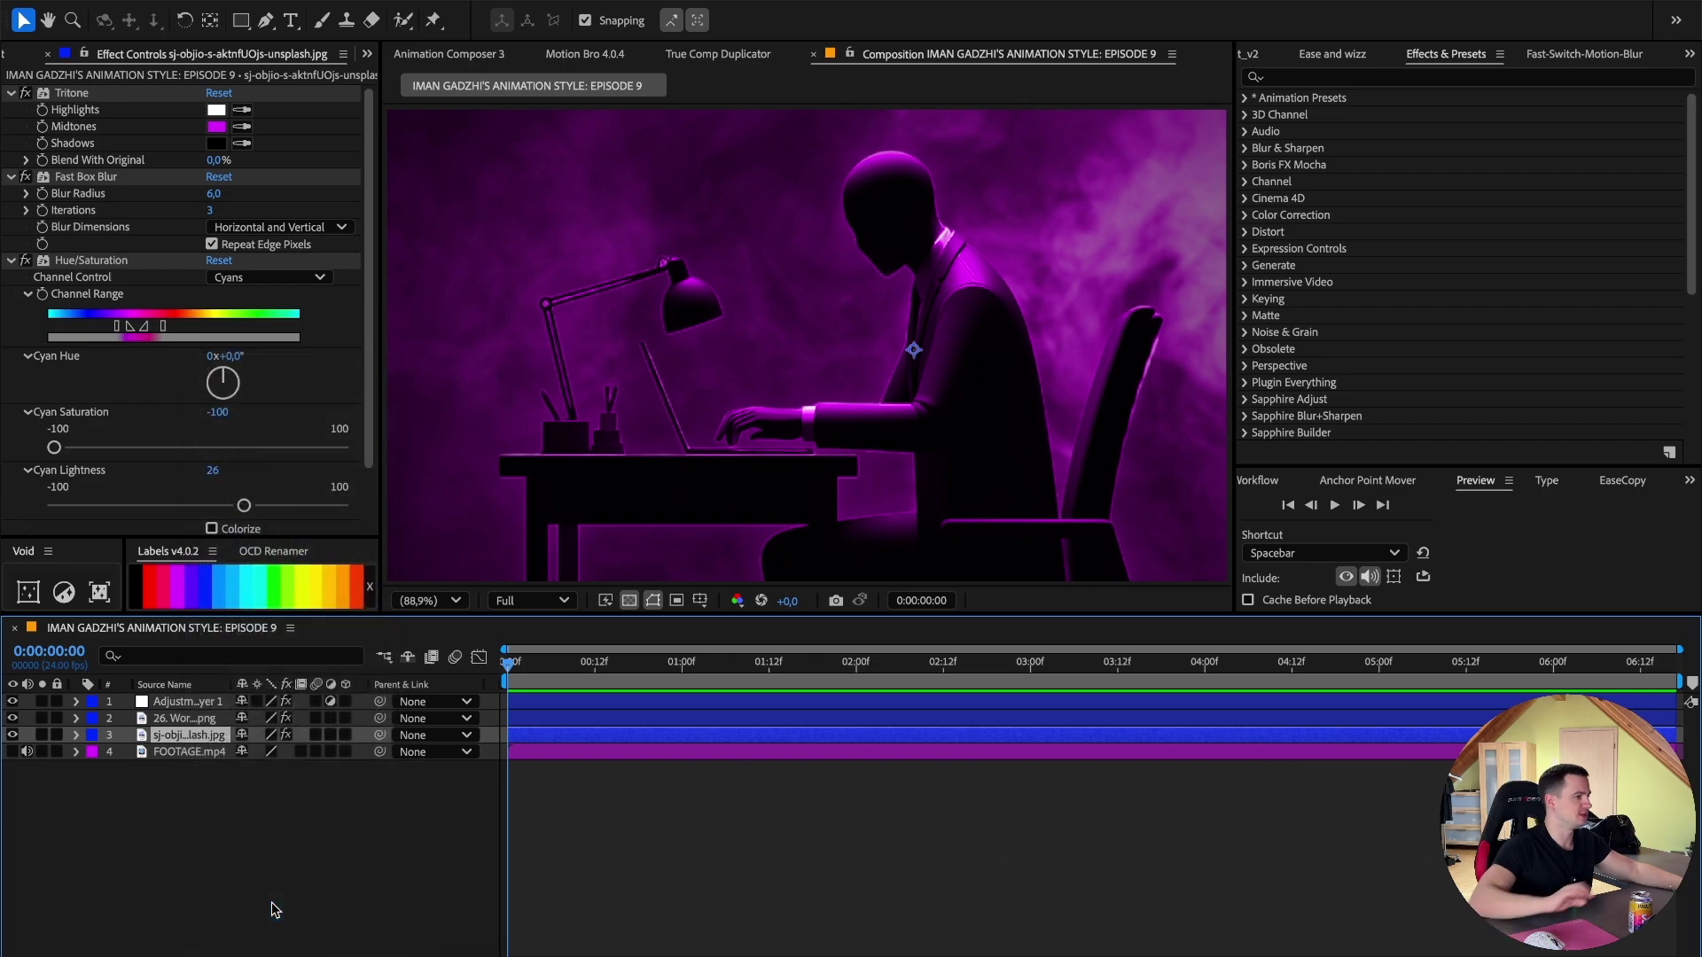
pyautogui.write('SMOKE')
pyautogui.press('Return')
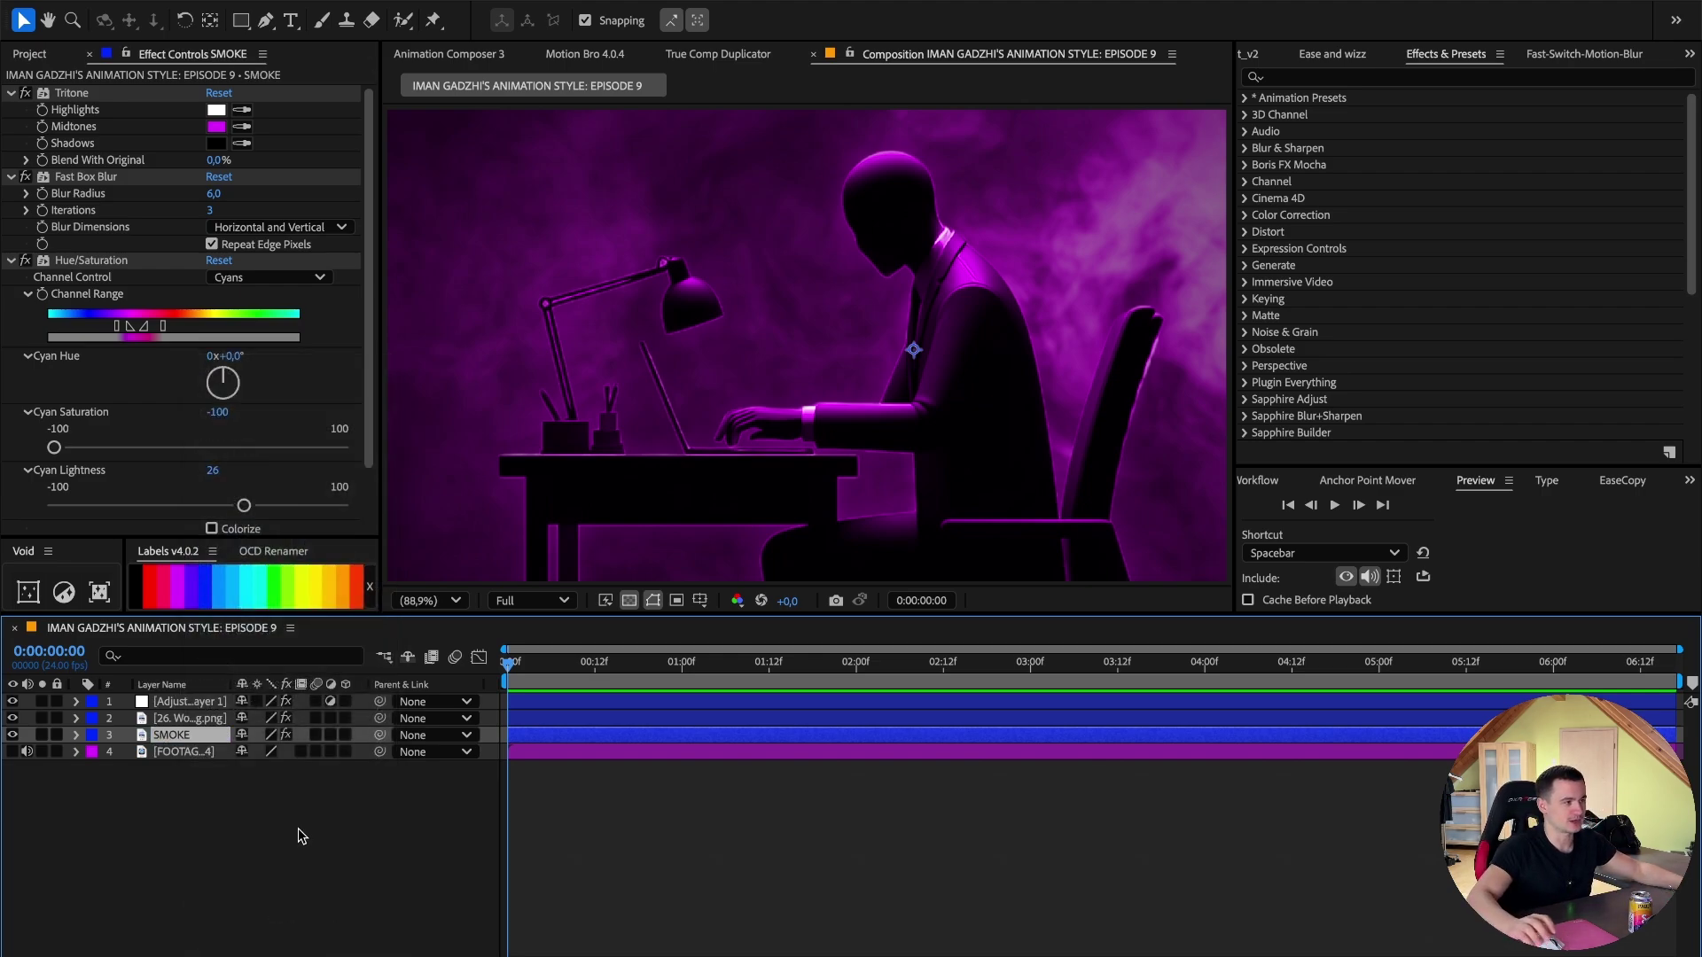
# Rename the 26. Working.png layer to PERSON.
pyautogui.click(189, 719)
pyautogui.rightClick(189, 719)
pyautogui.click(266, 911)
pyautogui.write('PE')
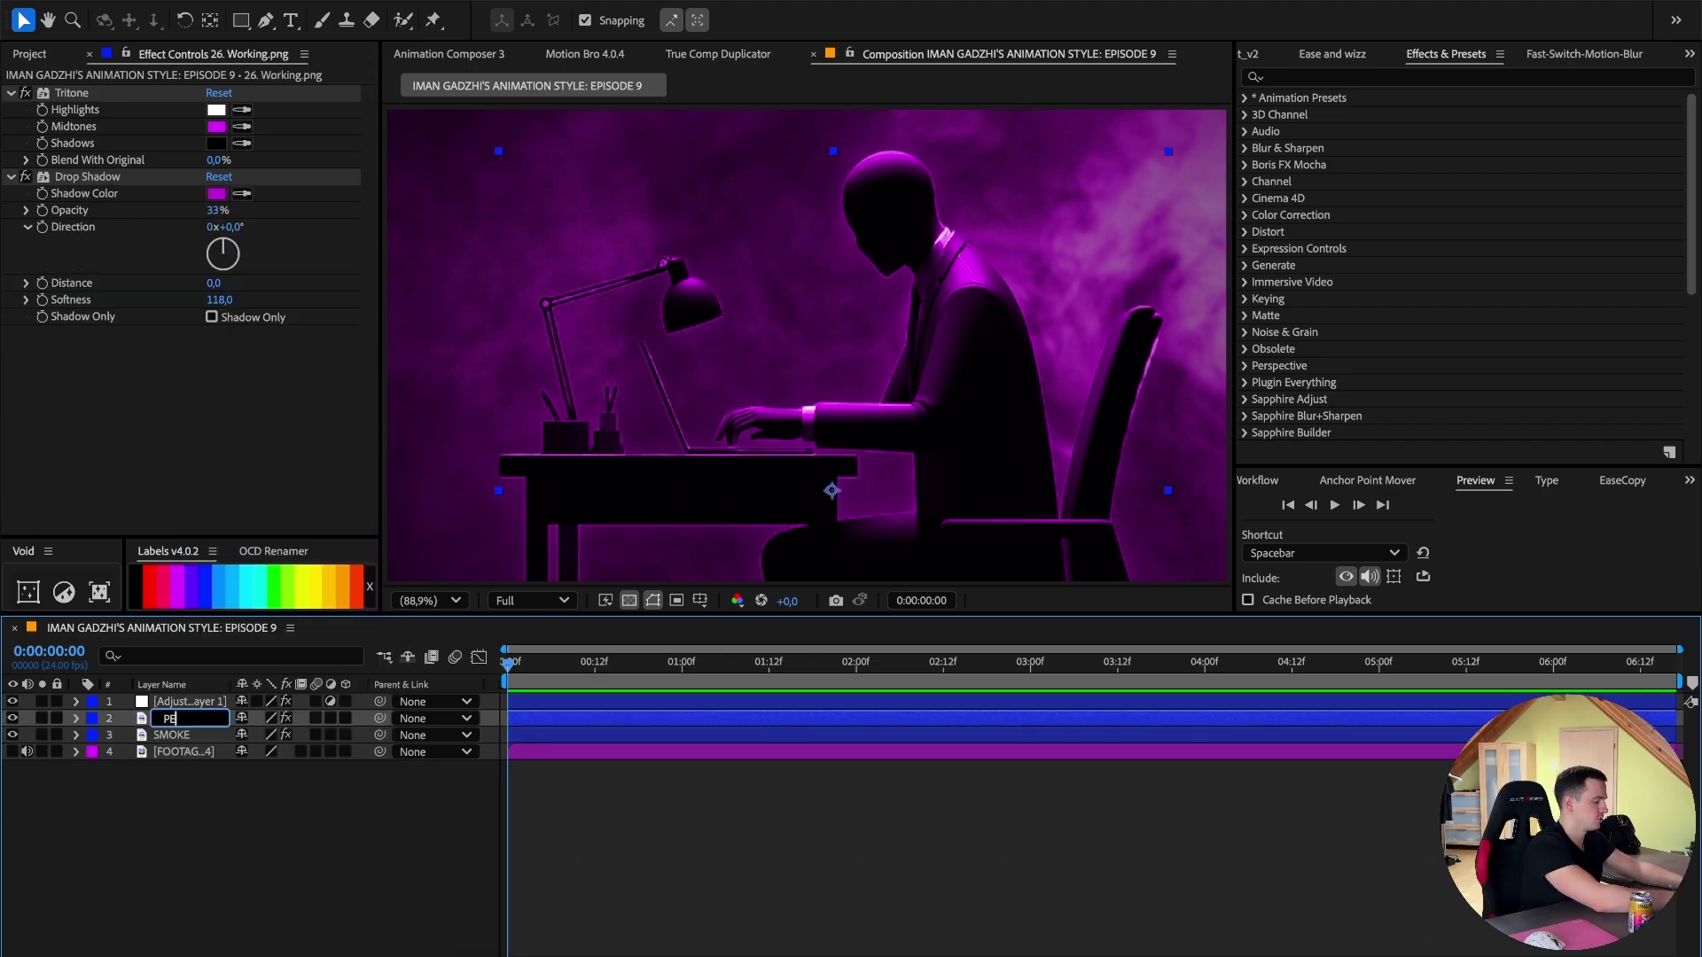
pyautogui.write('RSON')
pyautogui.press('Return')
# Rename the adjustment layer to VIGNETTE and activate the Rectangle tool.
pyautogui.rightClick(169, 702)
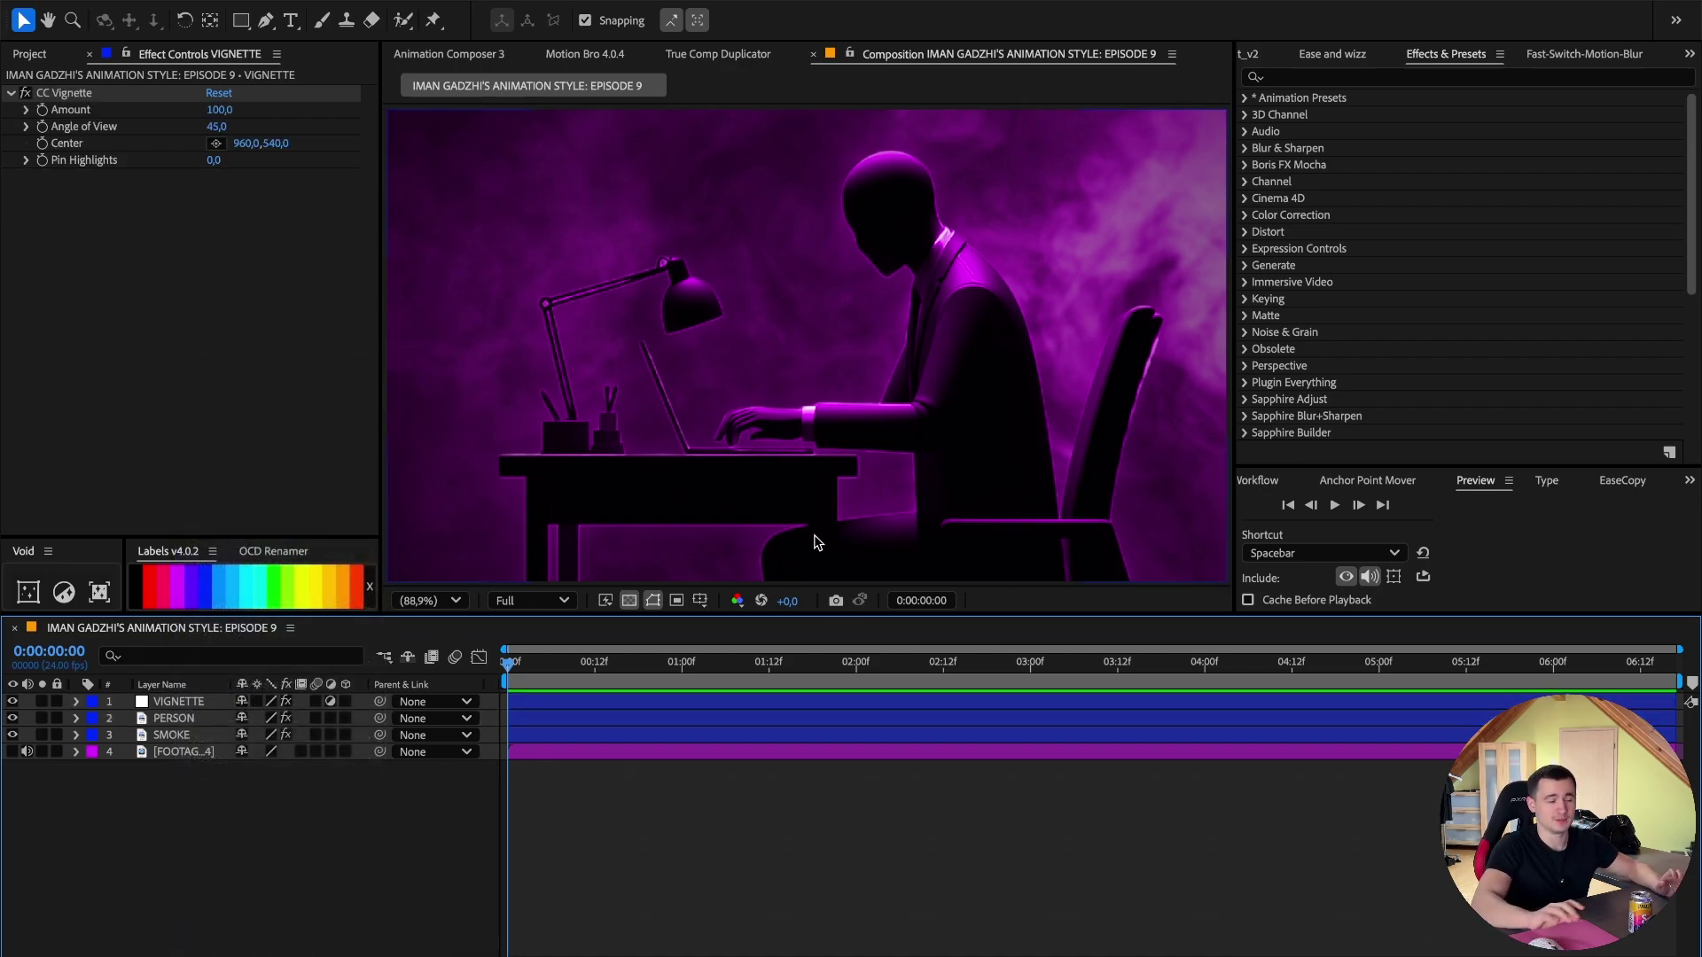
pyautogui.click(240, 19)
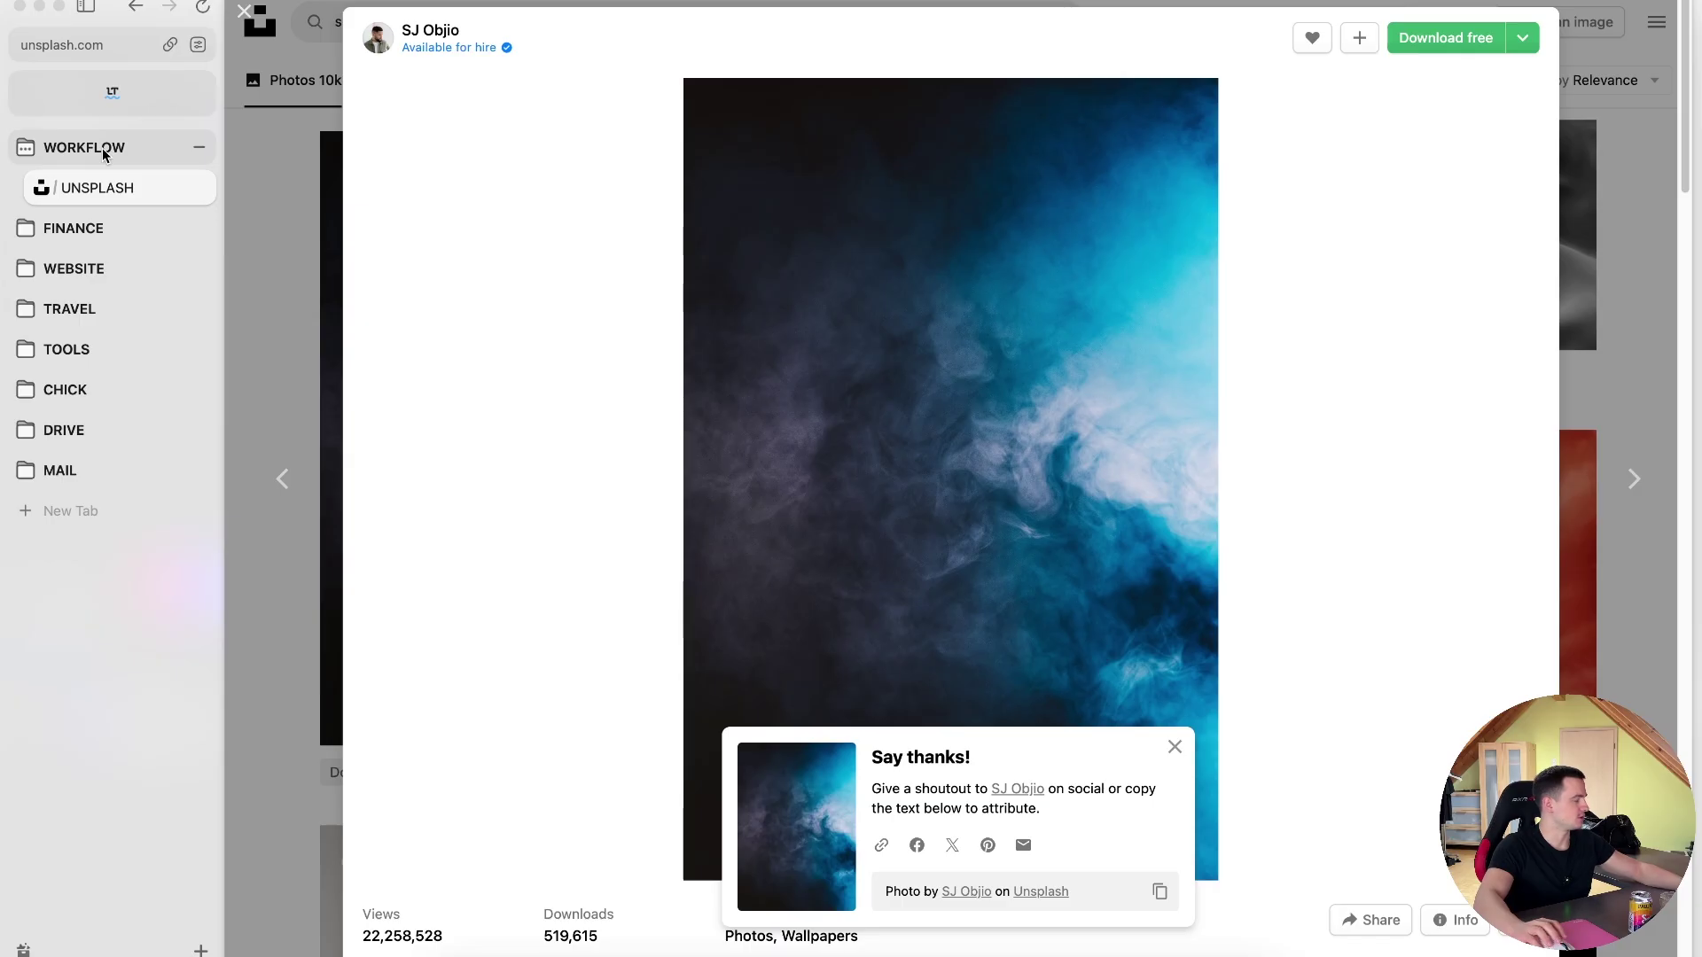
# Open the Noun Project site in the Arc browser and search its icons for "gear".
pyautogui.click(84, 148)
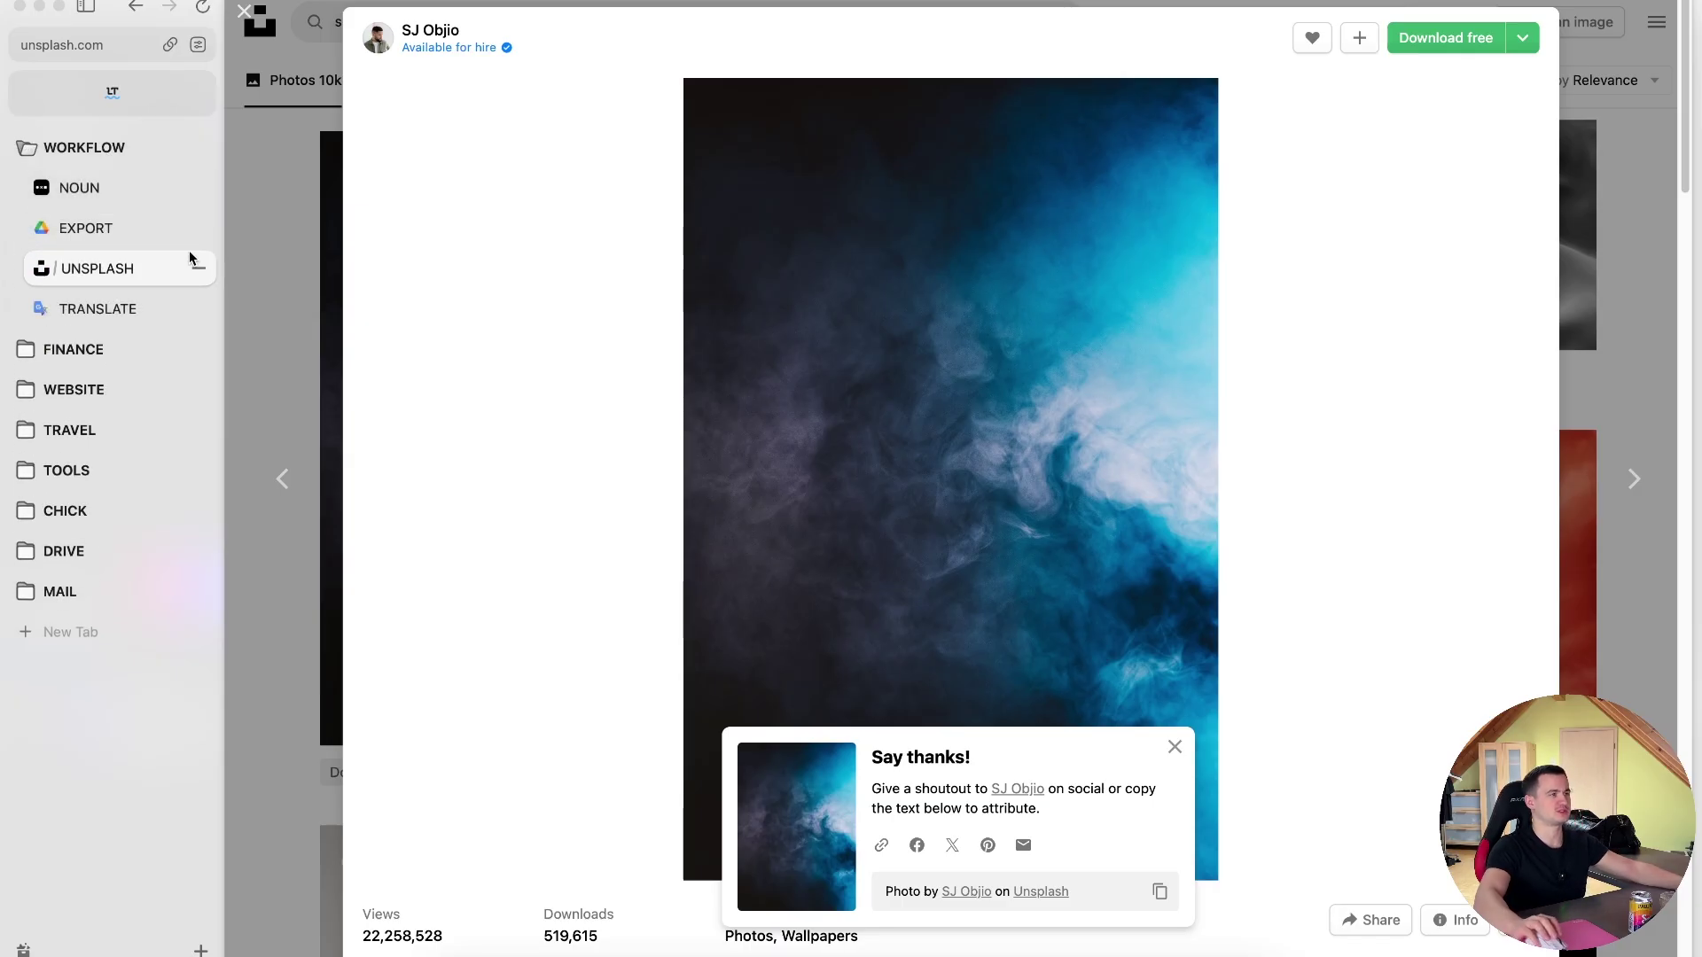
pyautogui.click(104, 189)
pyautogui.click(72, 48)
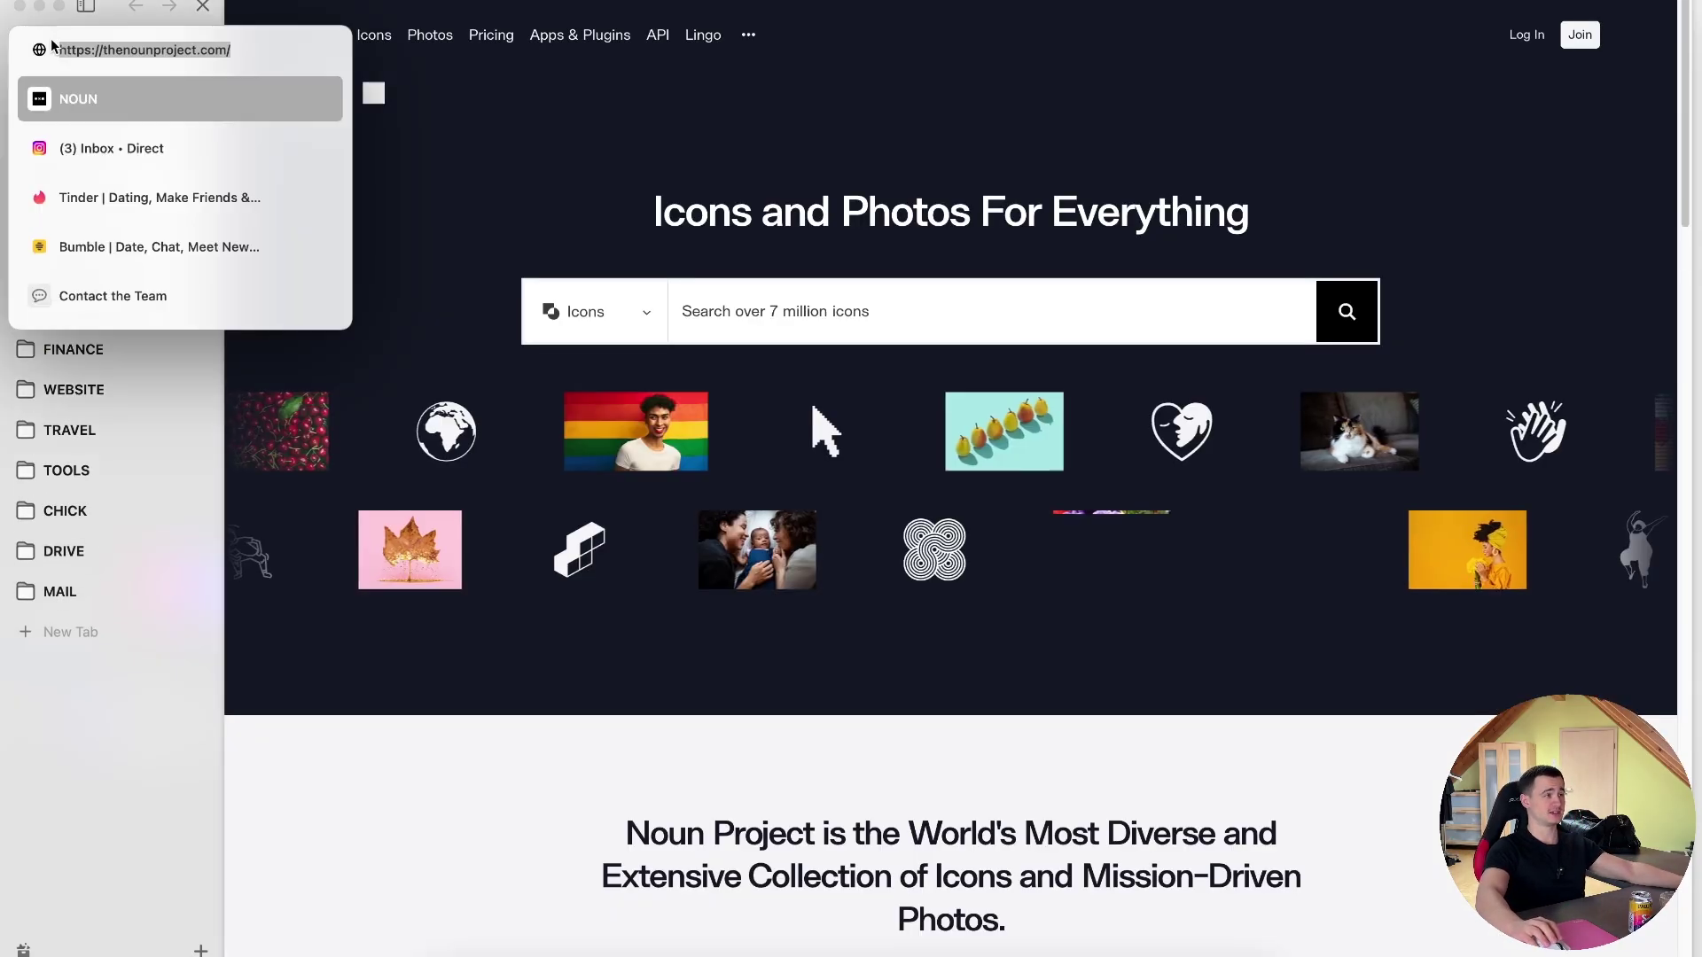
pyautogui.click(641, 180)
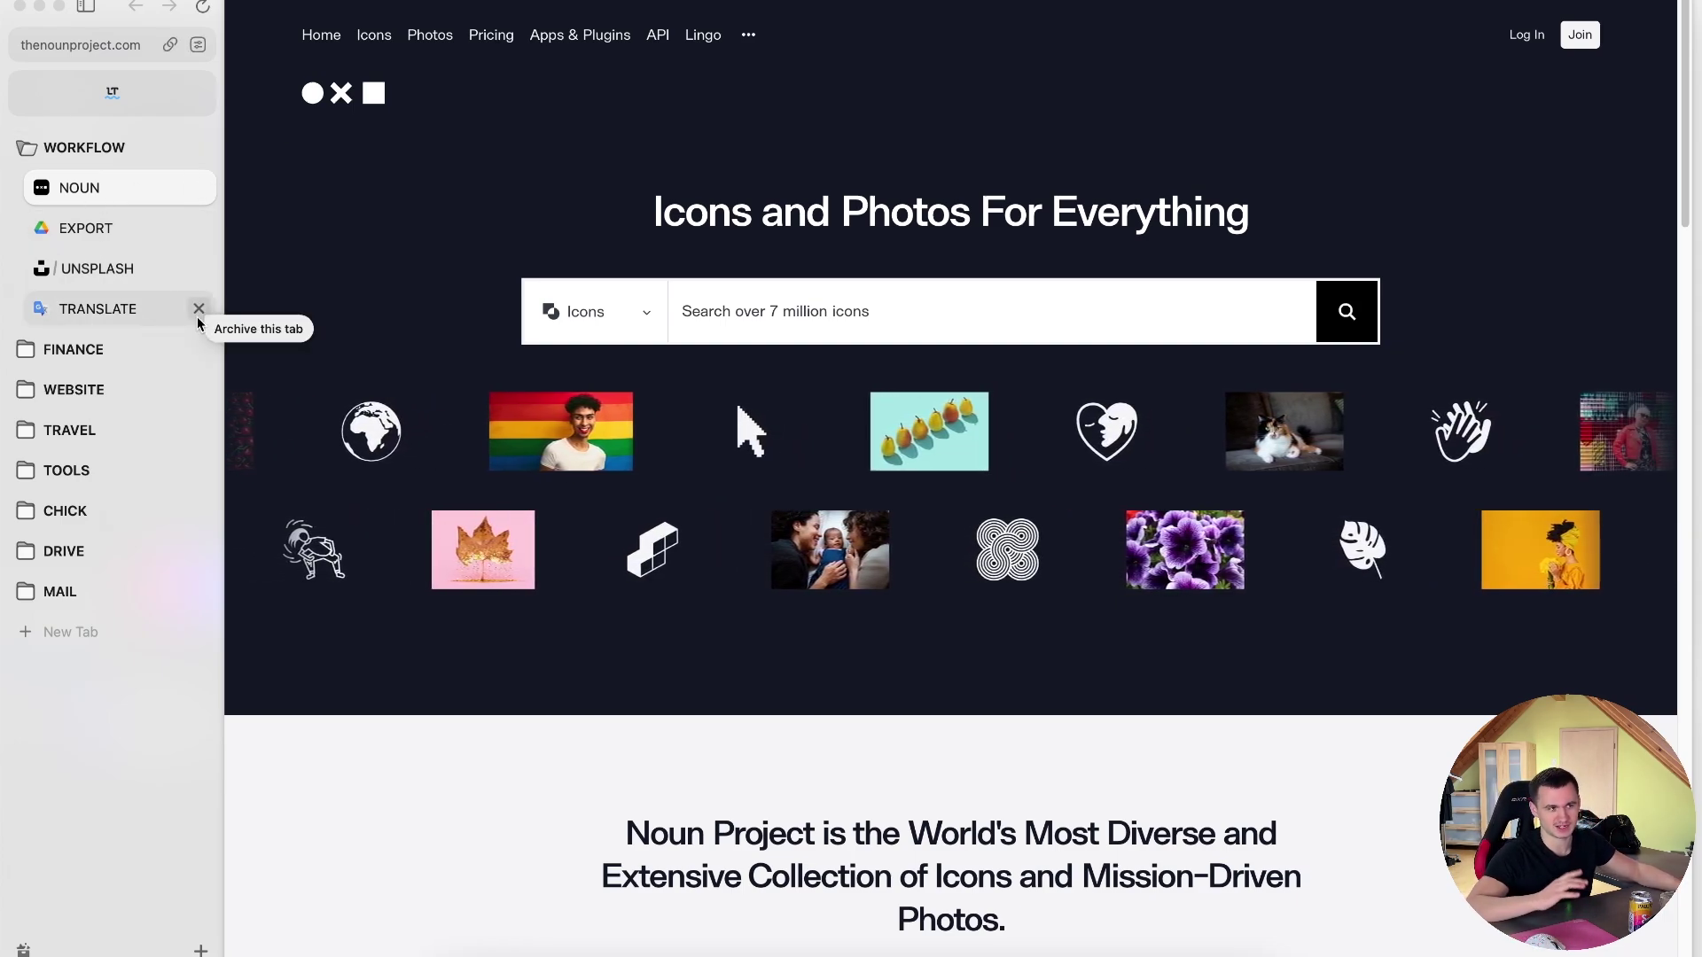
pyautogui.click(814, 307)
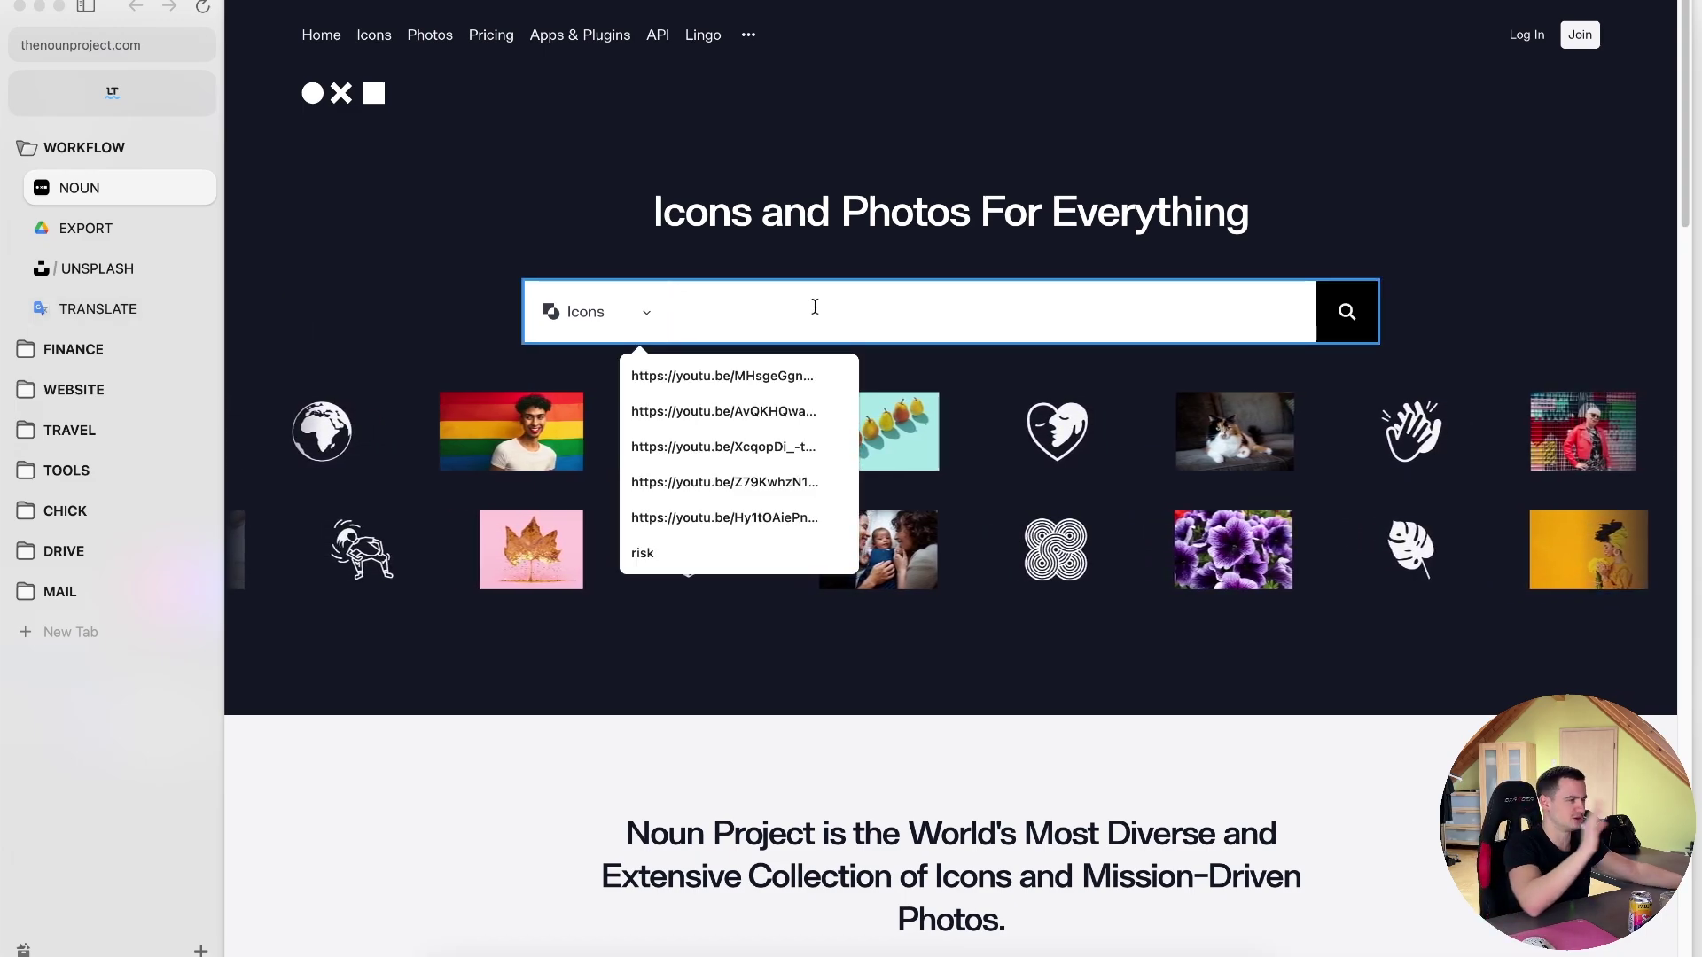
pyautogui.write('gear')
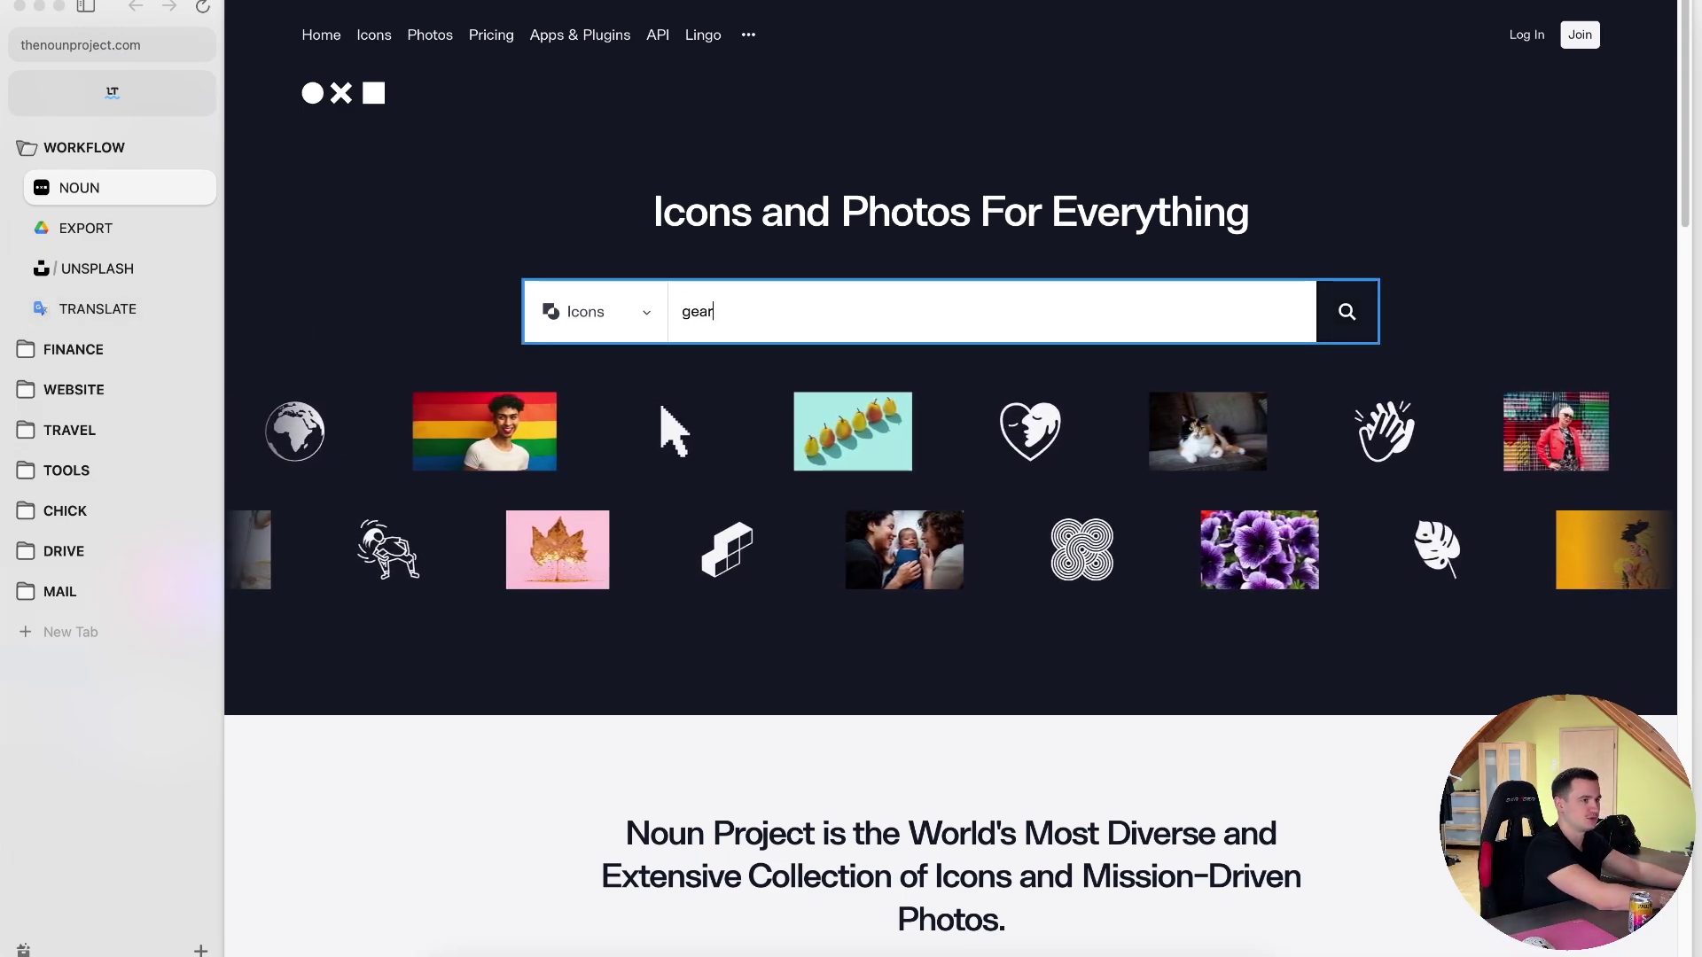
pyautogui.press('Return')
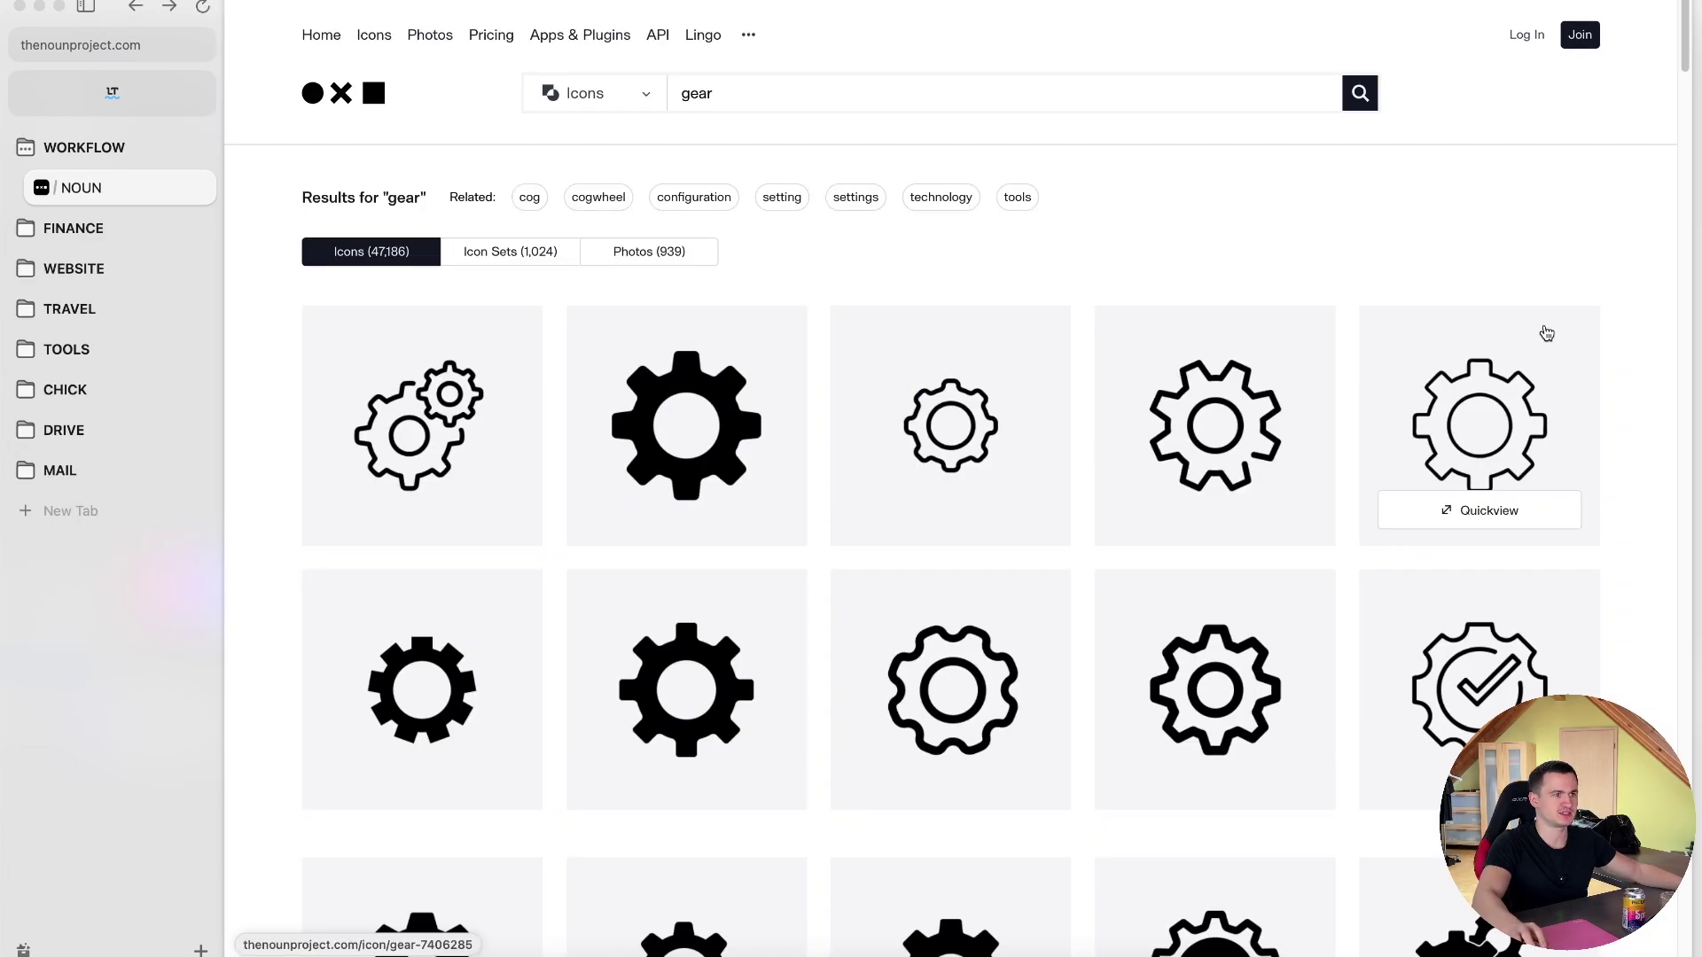
# Open an outlined eight-tooth gear icon from the results and download it as a PNG with the free Attribution required option.
pyautogui.click(1051, 529)
pyautogui.click(1371, 572)
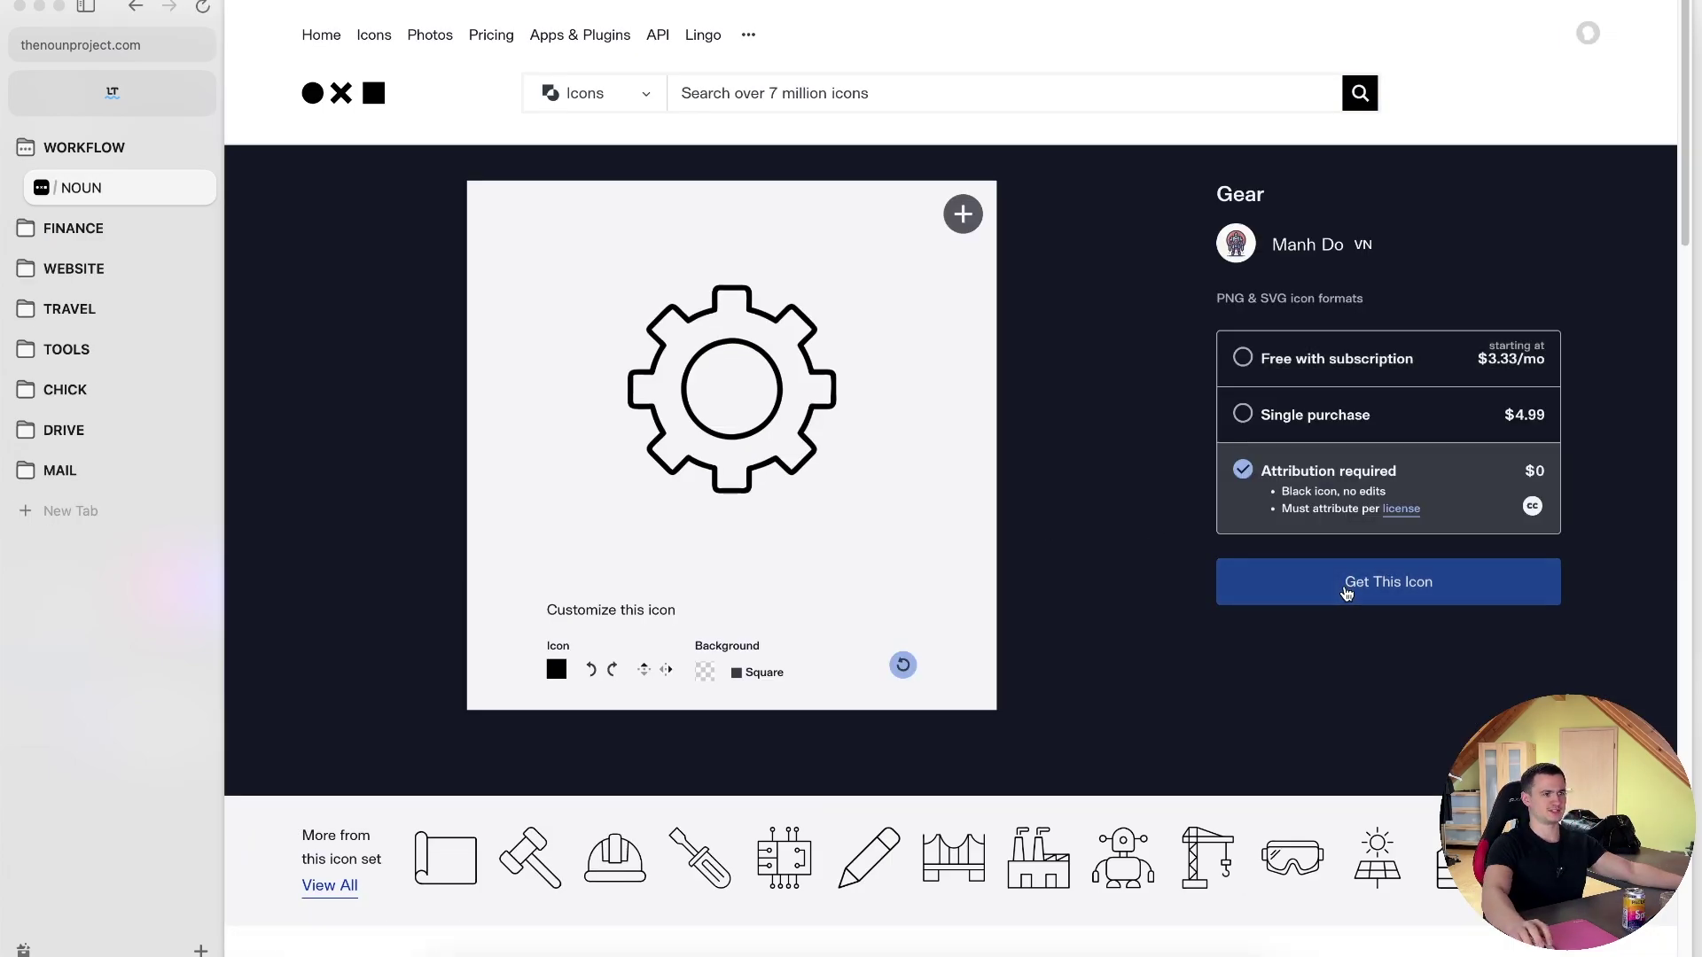
pyautogui.click(1374, 376)
pyautogui.click(1282, 521)
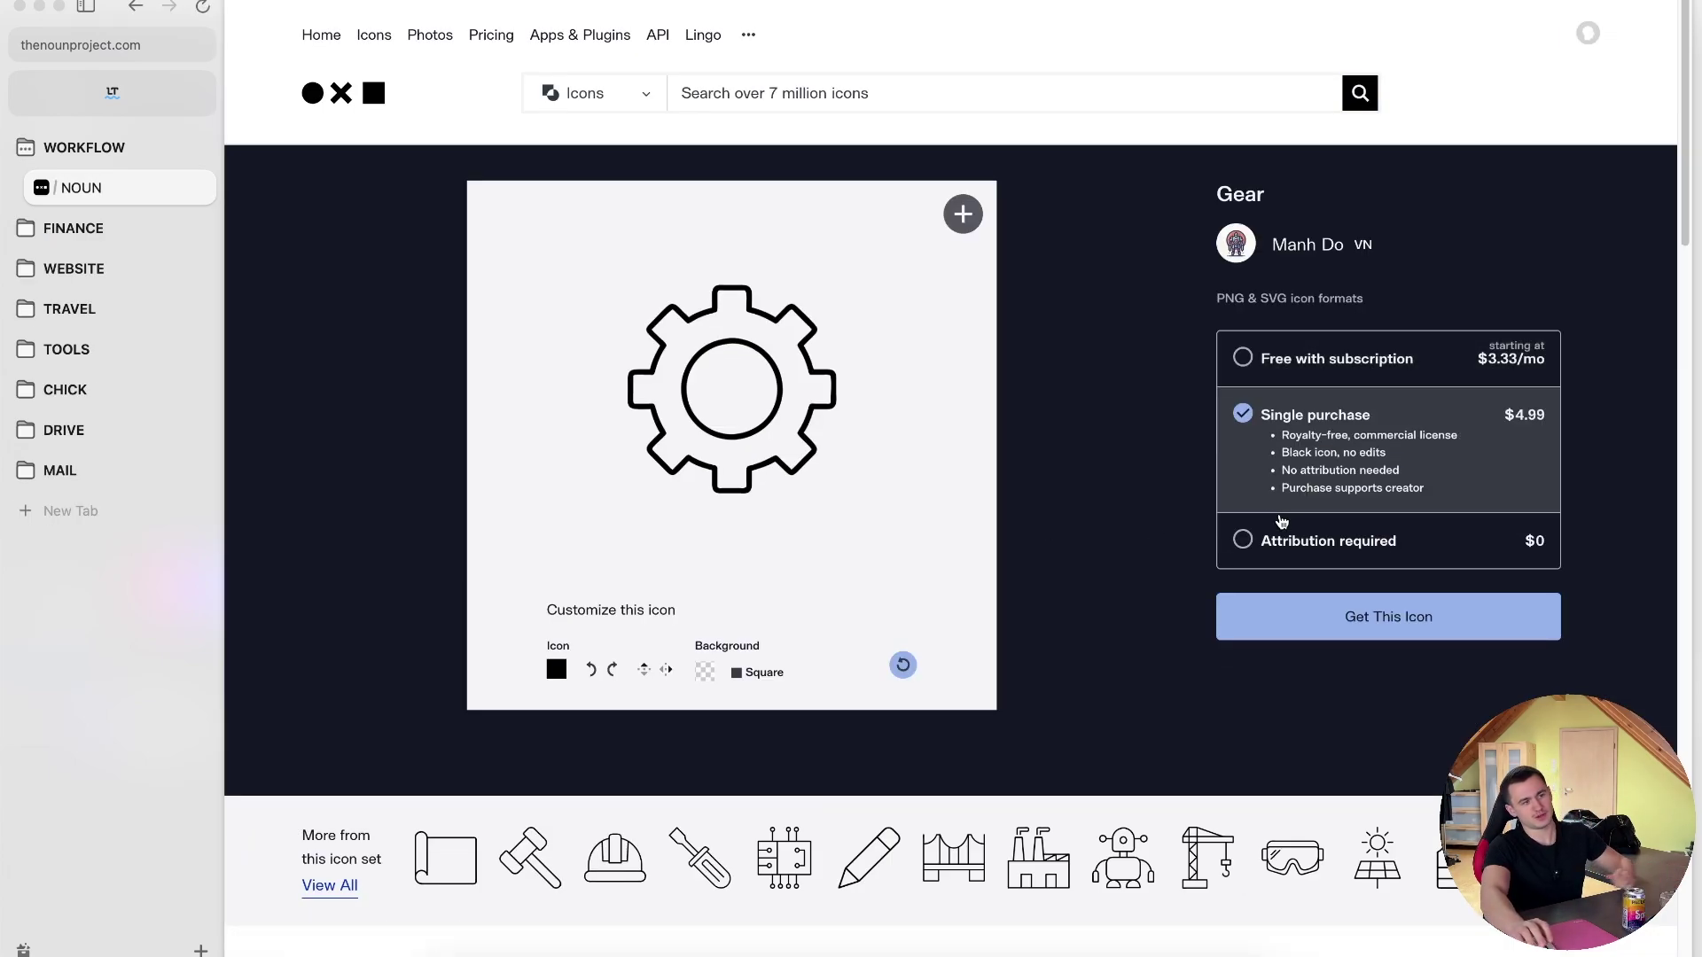
pyautogui.click(1360, 528)
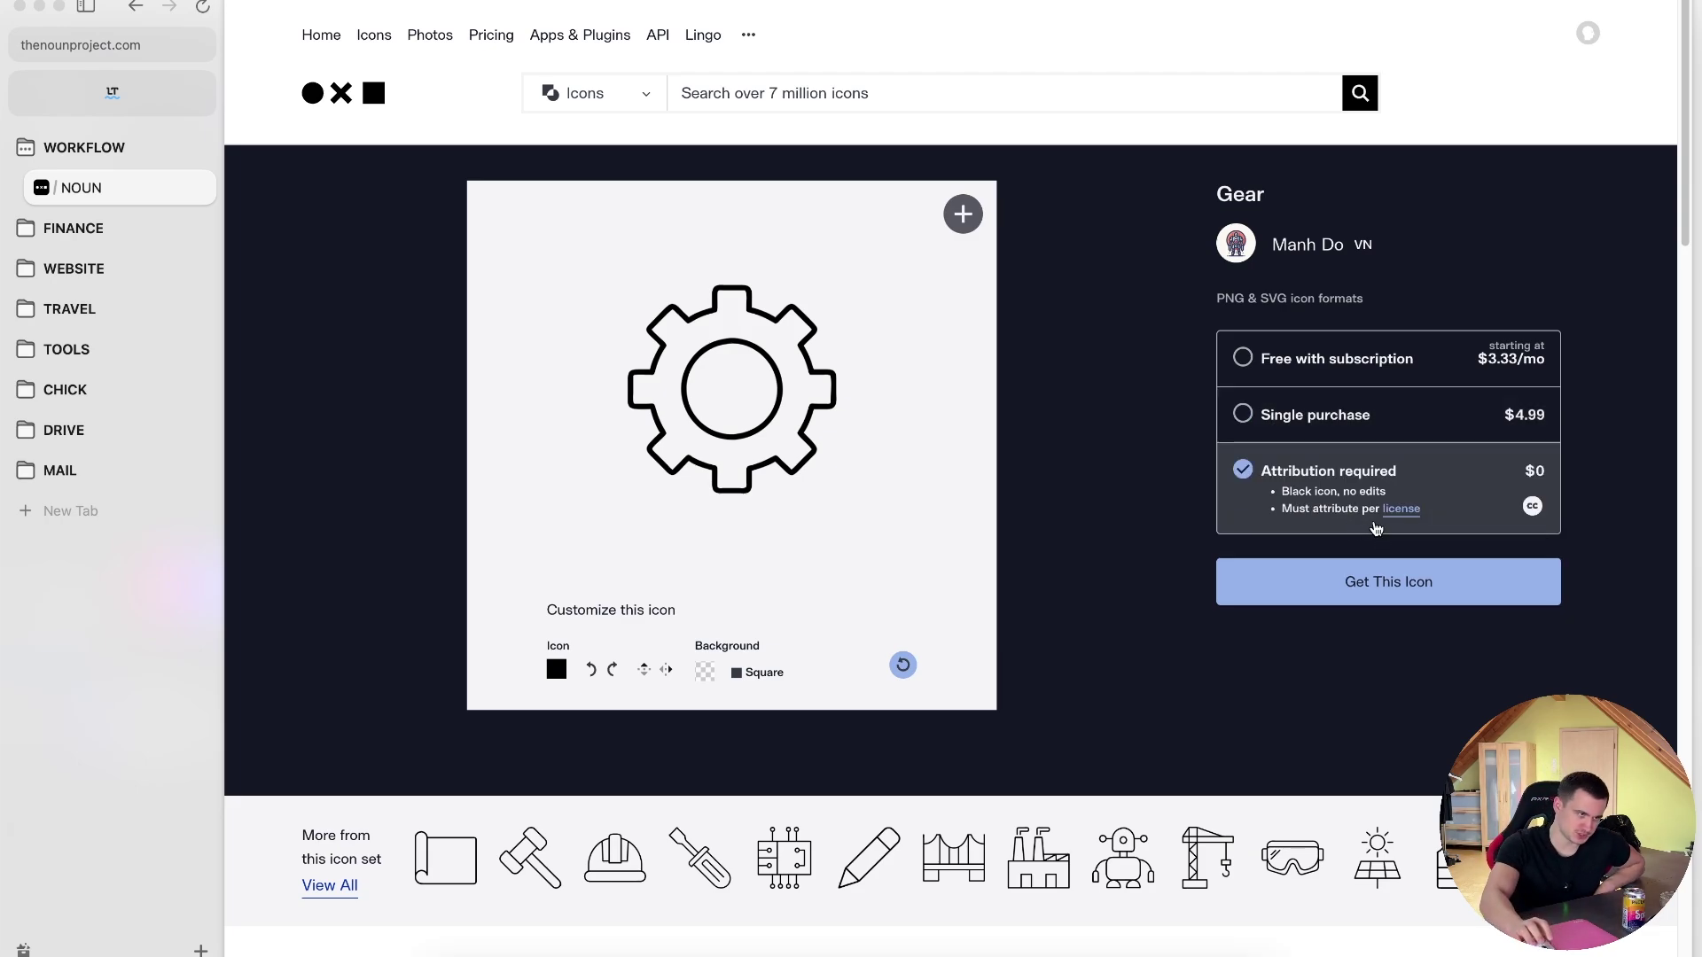
pyautogui.click(1388, 581)
pyautogui.click(1386, 449)
# Open the downloaded noun-gear-7406285.png from the Downloads folder in Photoshop.
pyautogui.rightClick(426, 290)
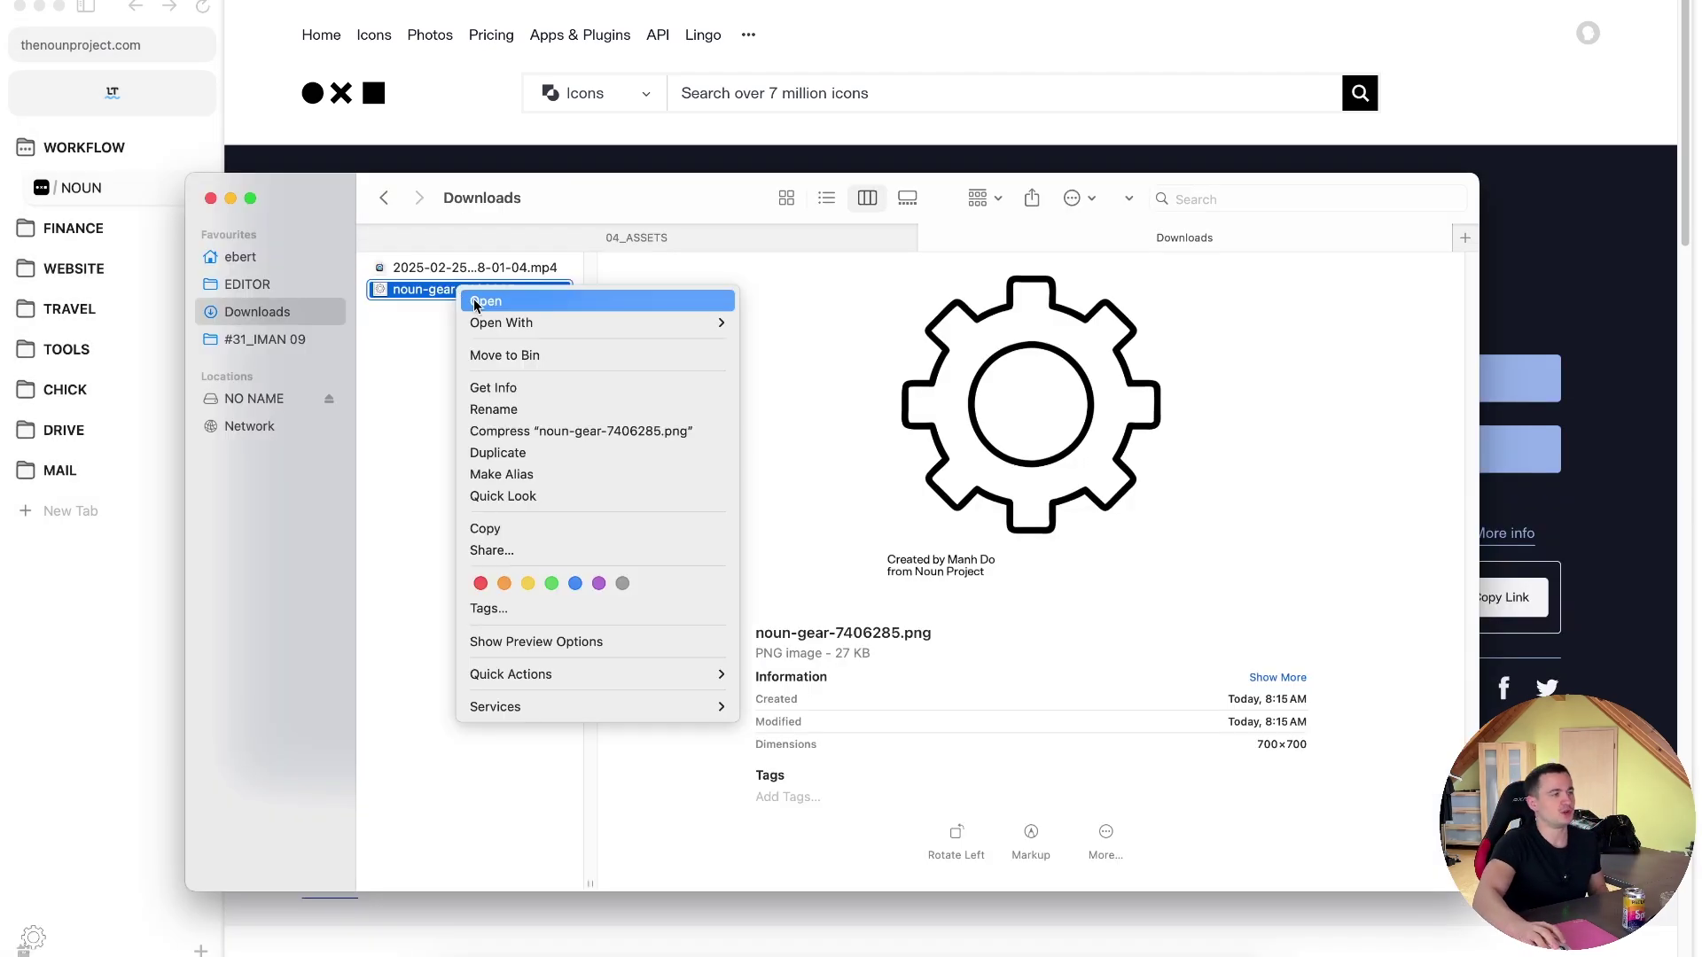
pyautogui.moveTo(523, 322)
pyautogui.click(858, 395)
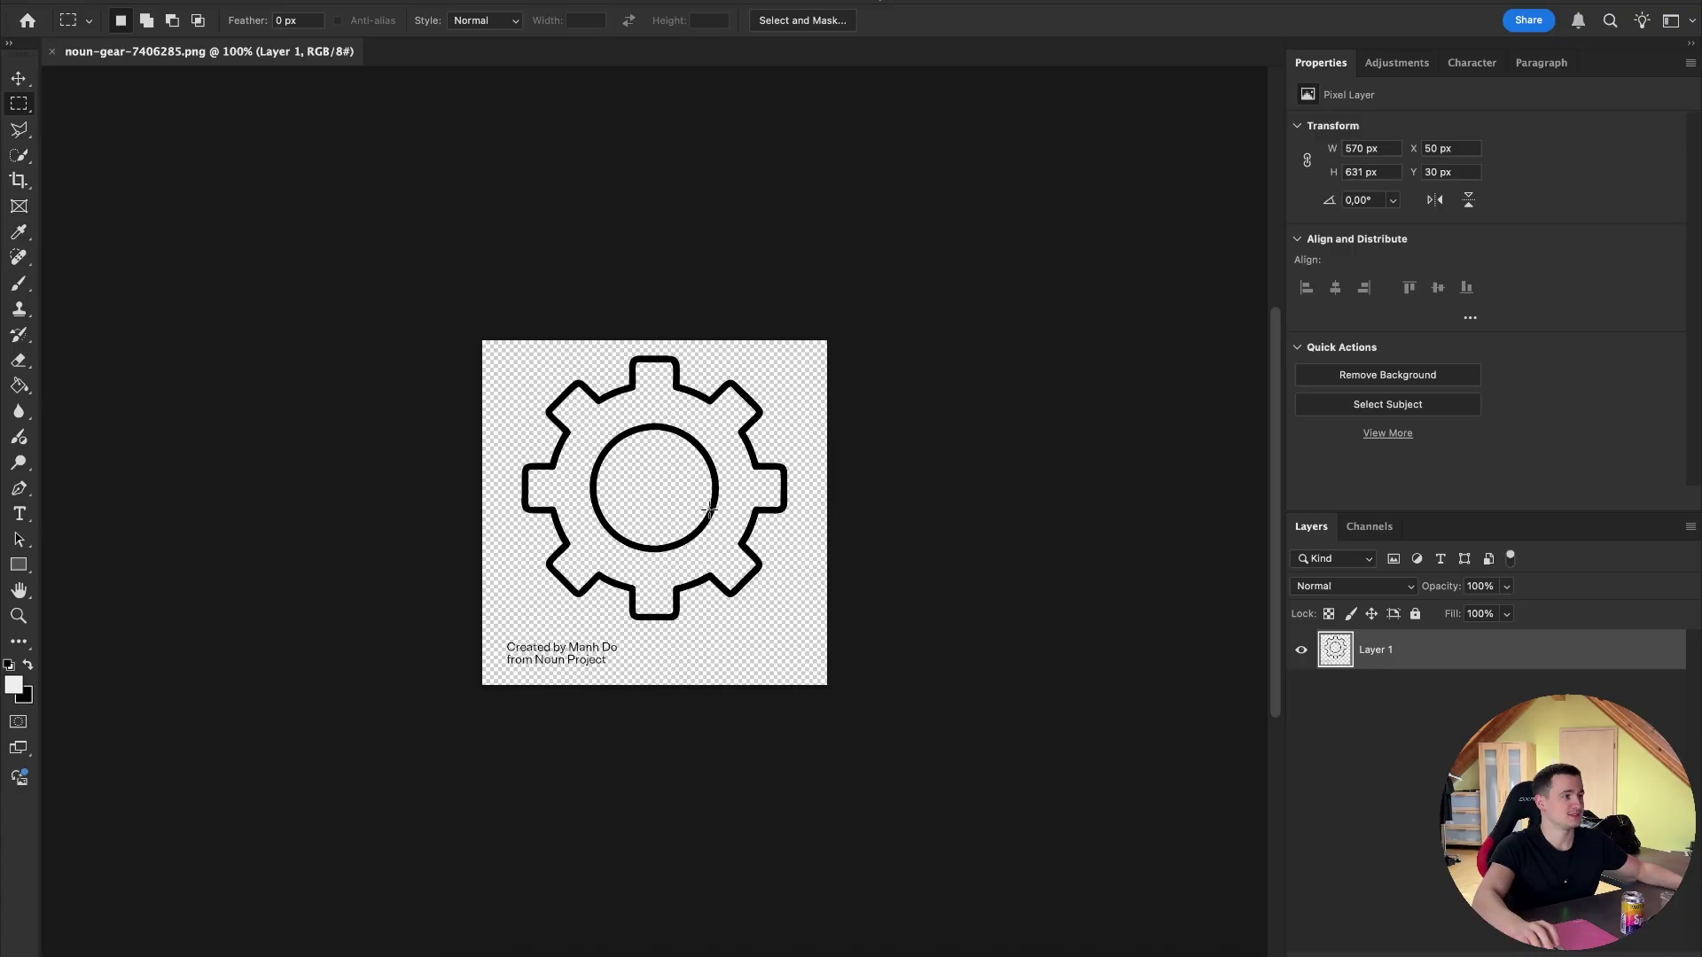
# Delete the attribution text beneath the gear and clear the selection.
pyautogui.moveTo(383, 700); pyautogui.dragTo(634, 631)
pyautogui.press('Delete')
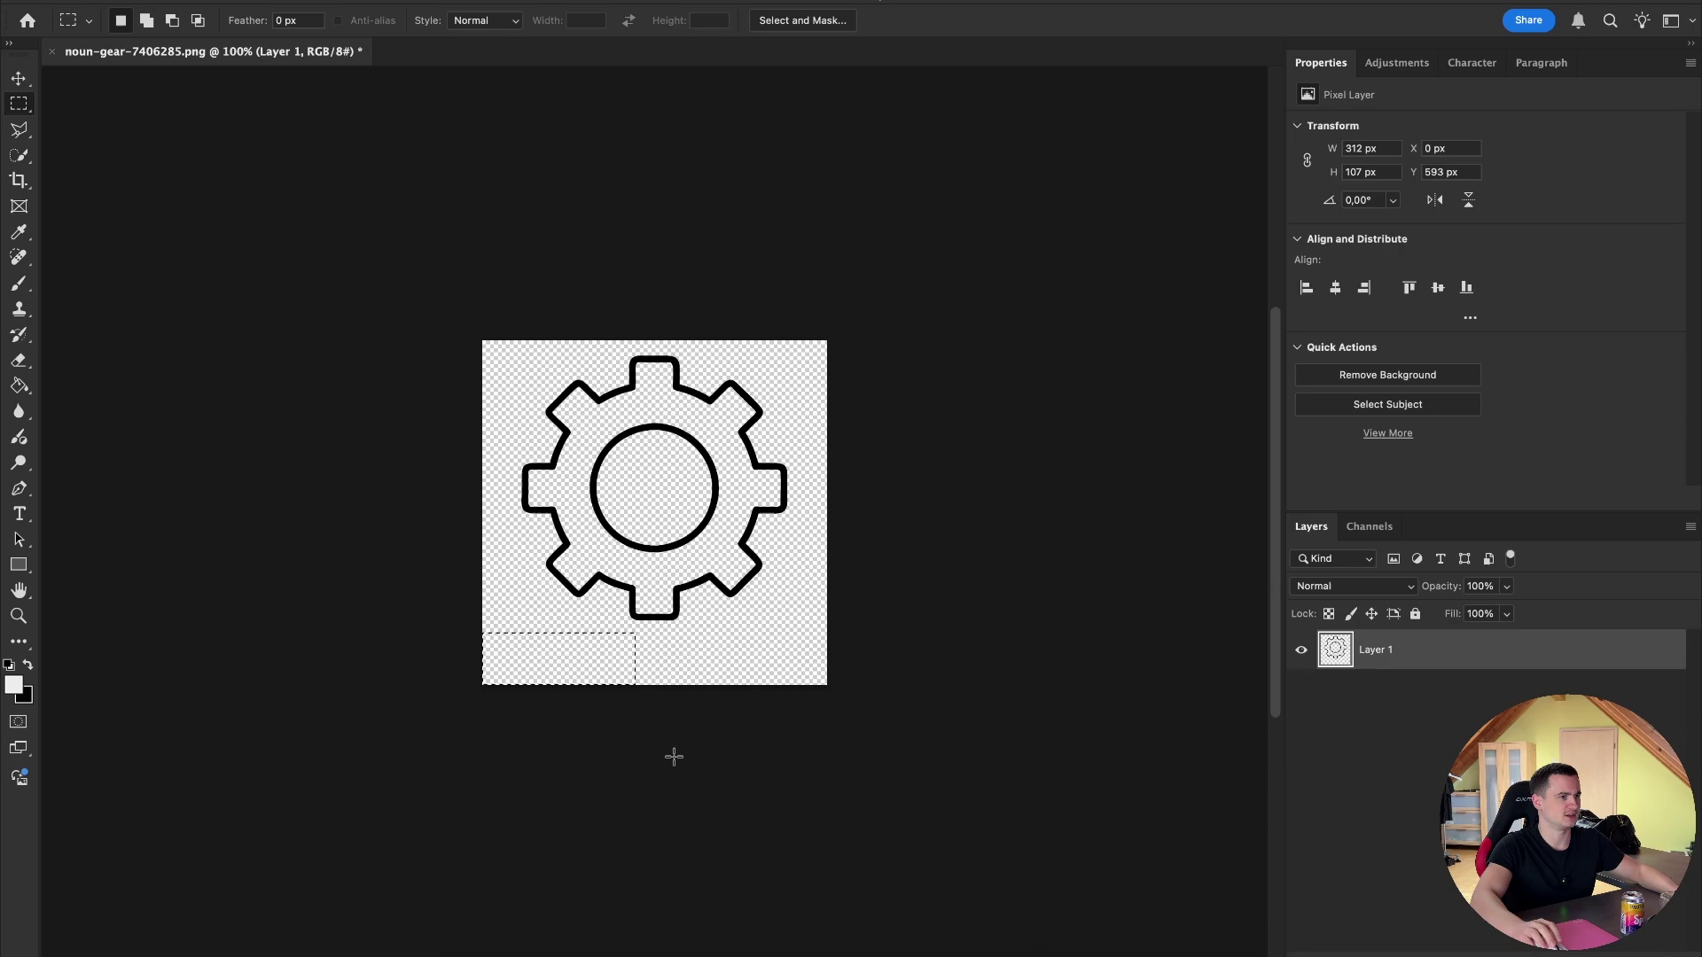
pyautogui.hotkey('ctrl', 'd')
# Export the gear layer as cogwheel.png into the 04_ASSETS folder of #31_IMAN 09.
pyautogui.scroll(5, 678, 509)
pyautogui.rightClick(1469, 687)
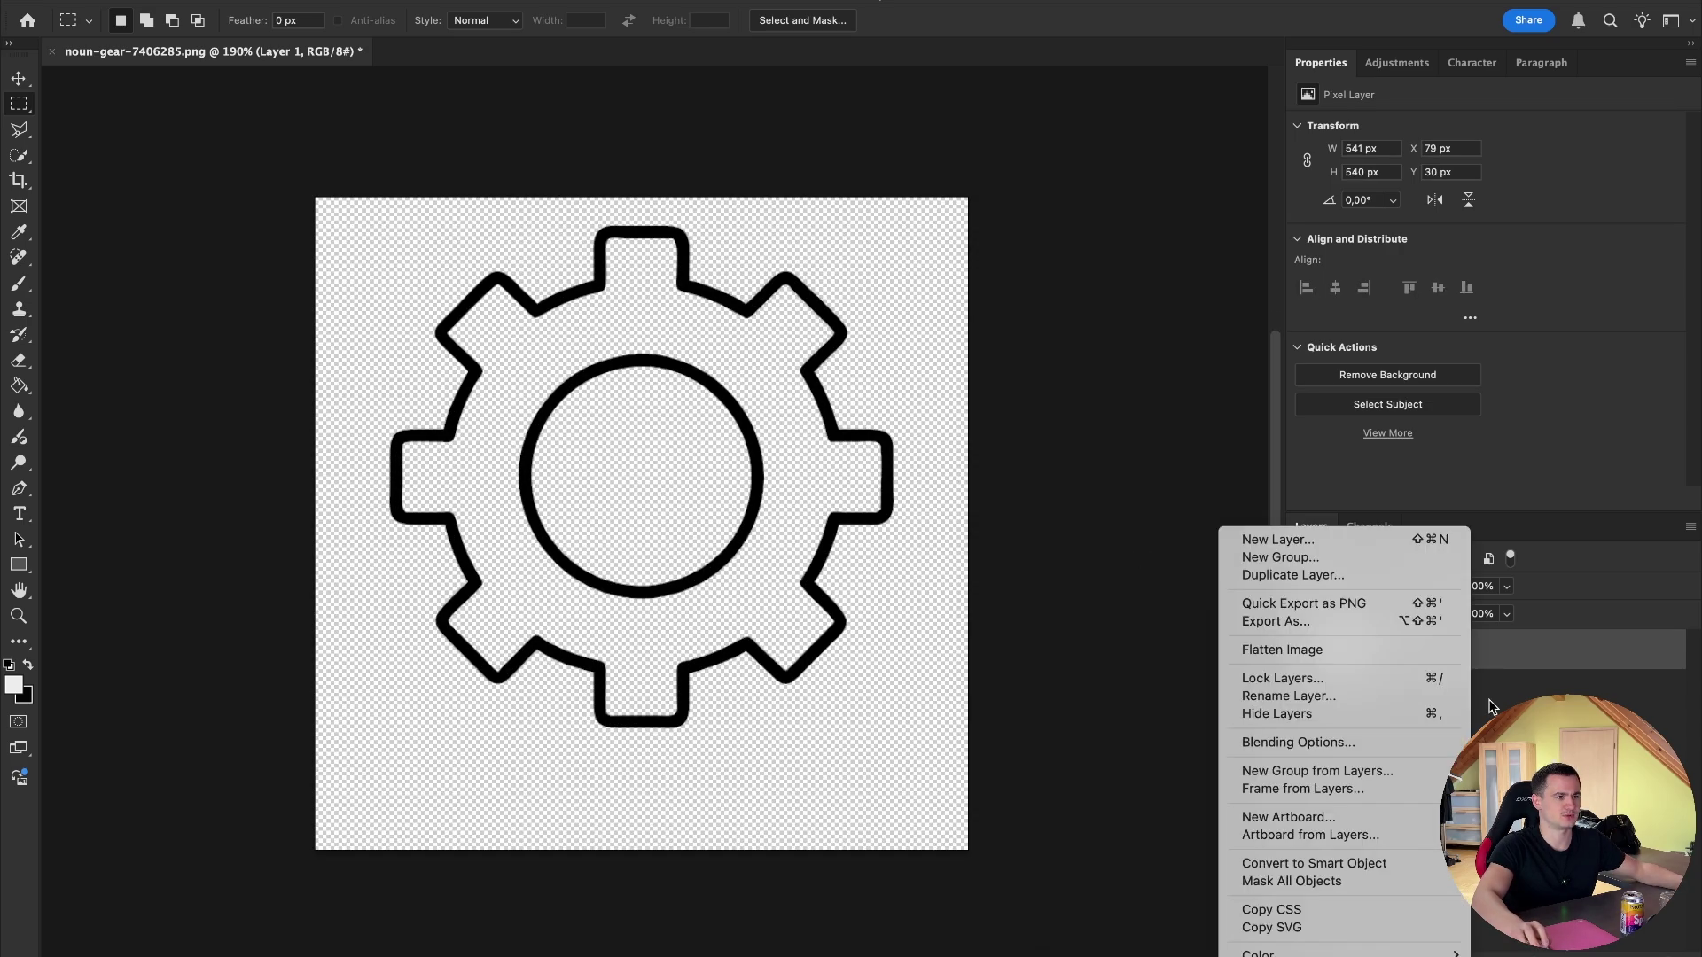
pyautogui.click(1285, 621)
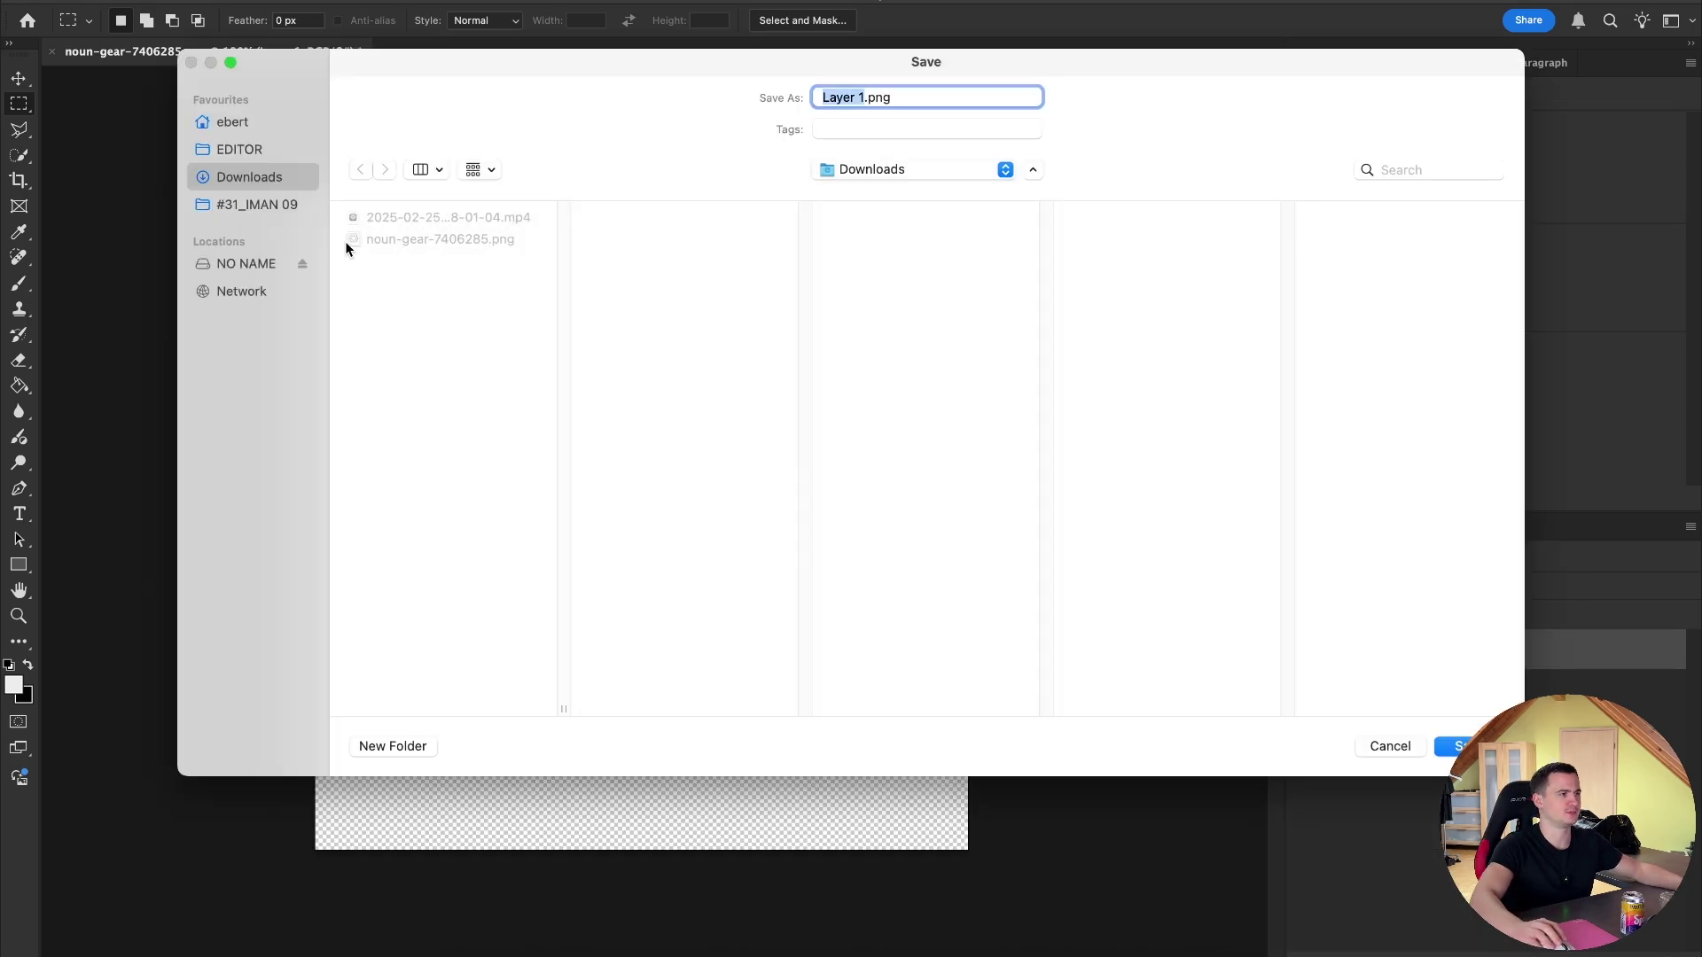
pyautogui.click(257, 205)
pyautogui.click(443, 283)
pyautogui.tripleClick(904, 101)
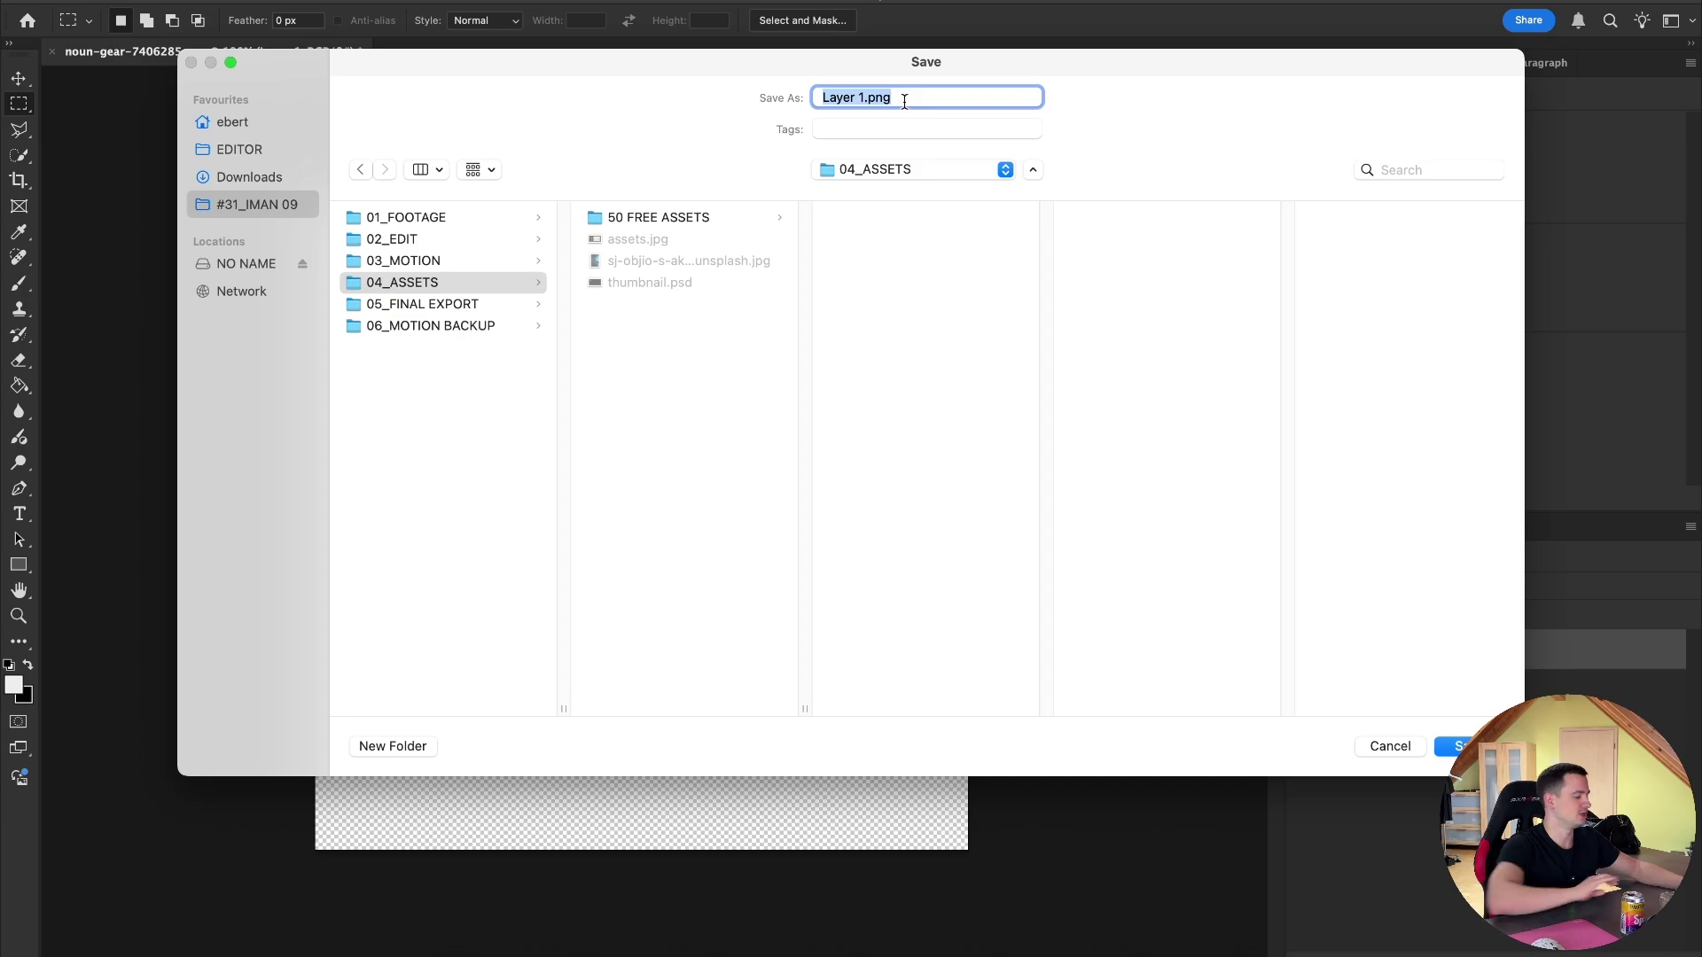
pyautogui.write('cog')
pyautogui.write('w')
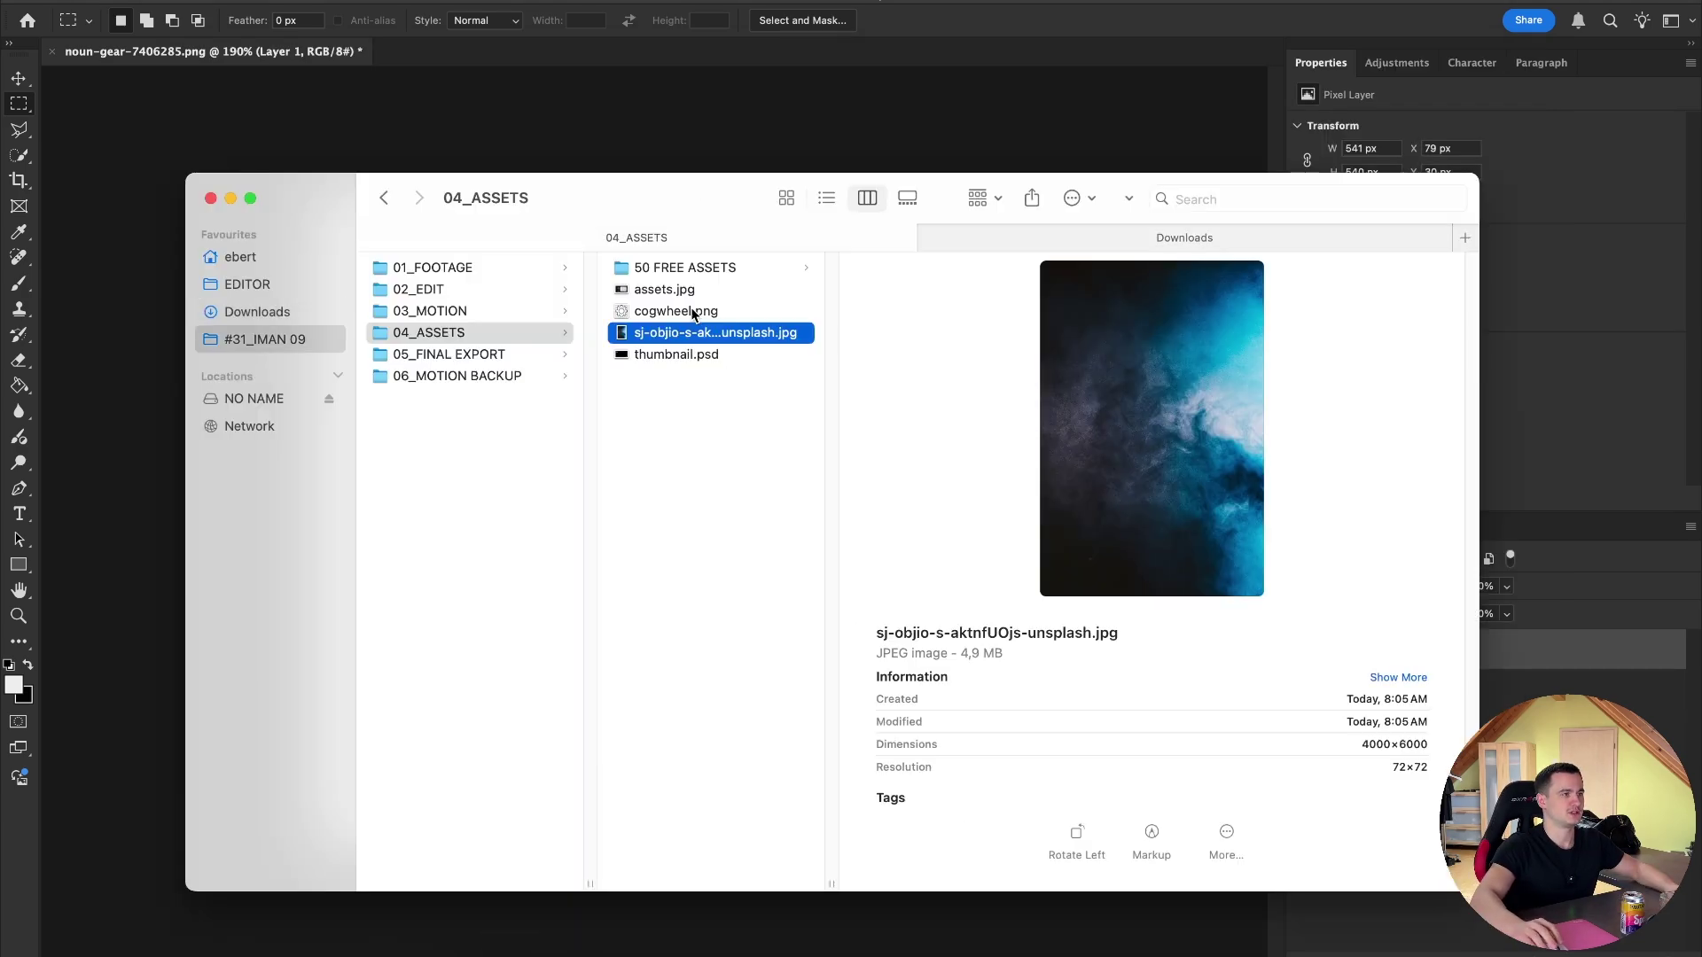
# Switch to After Effects and import cogwheel.png from the 04_ASSETS folder as the top layer of the composition.
pyautogui.click(677, 311)
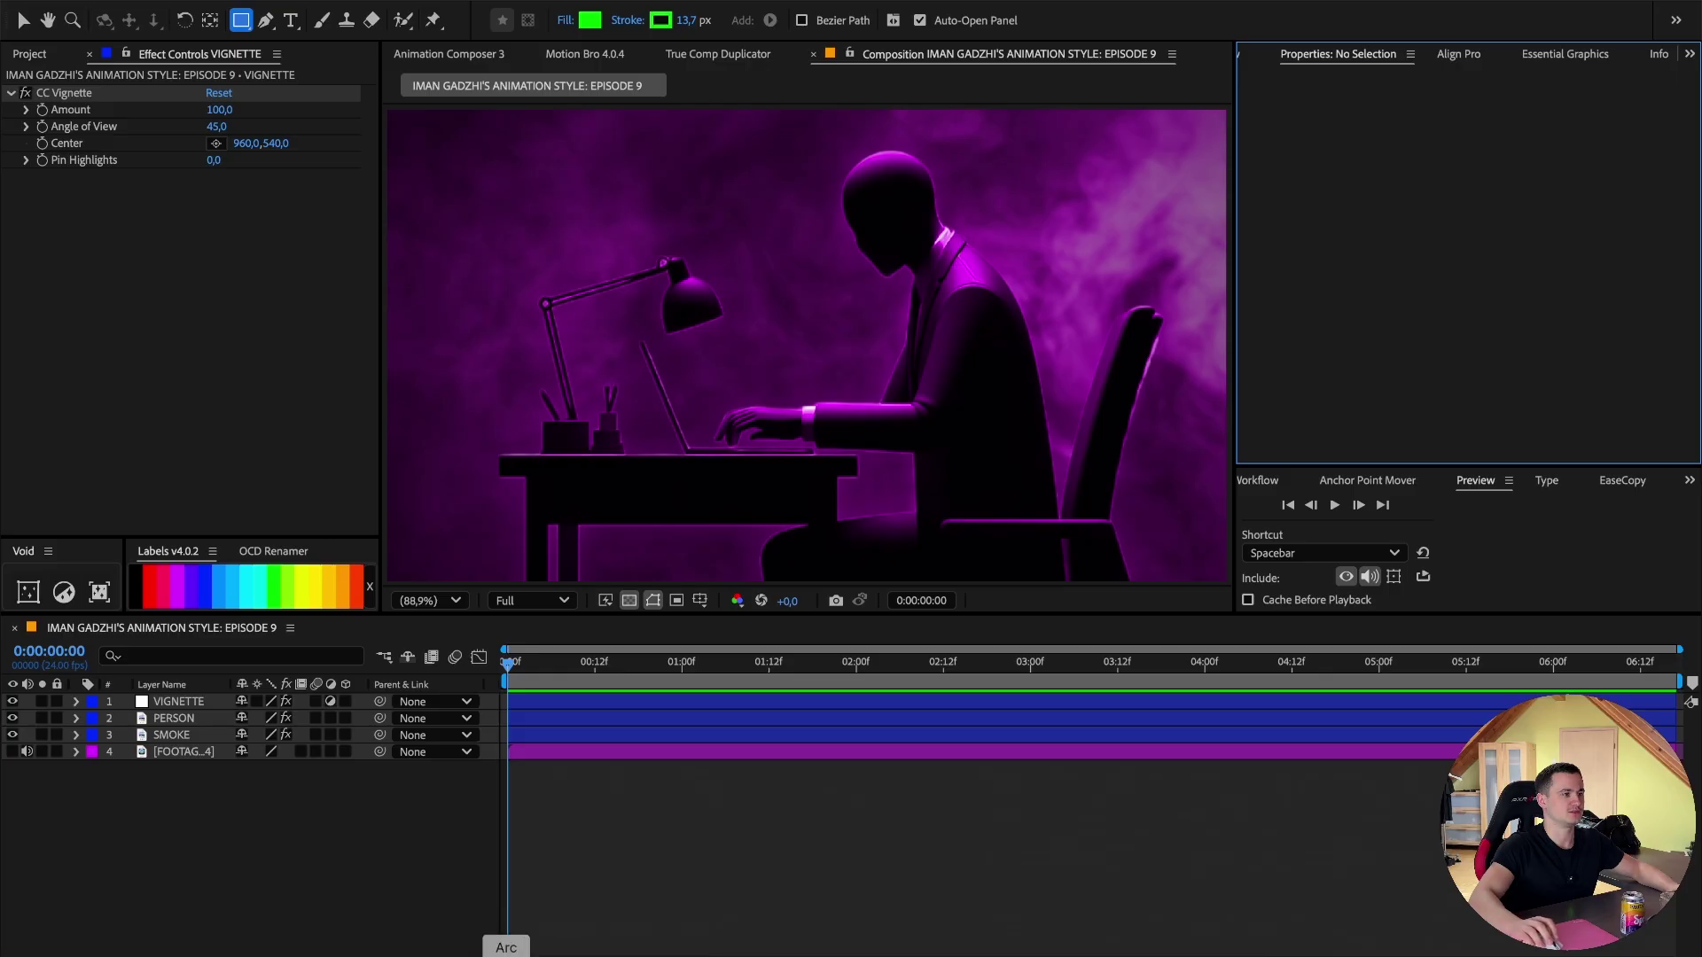
pyautogui.click(450, 953)
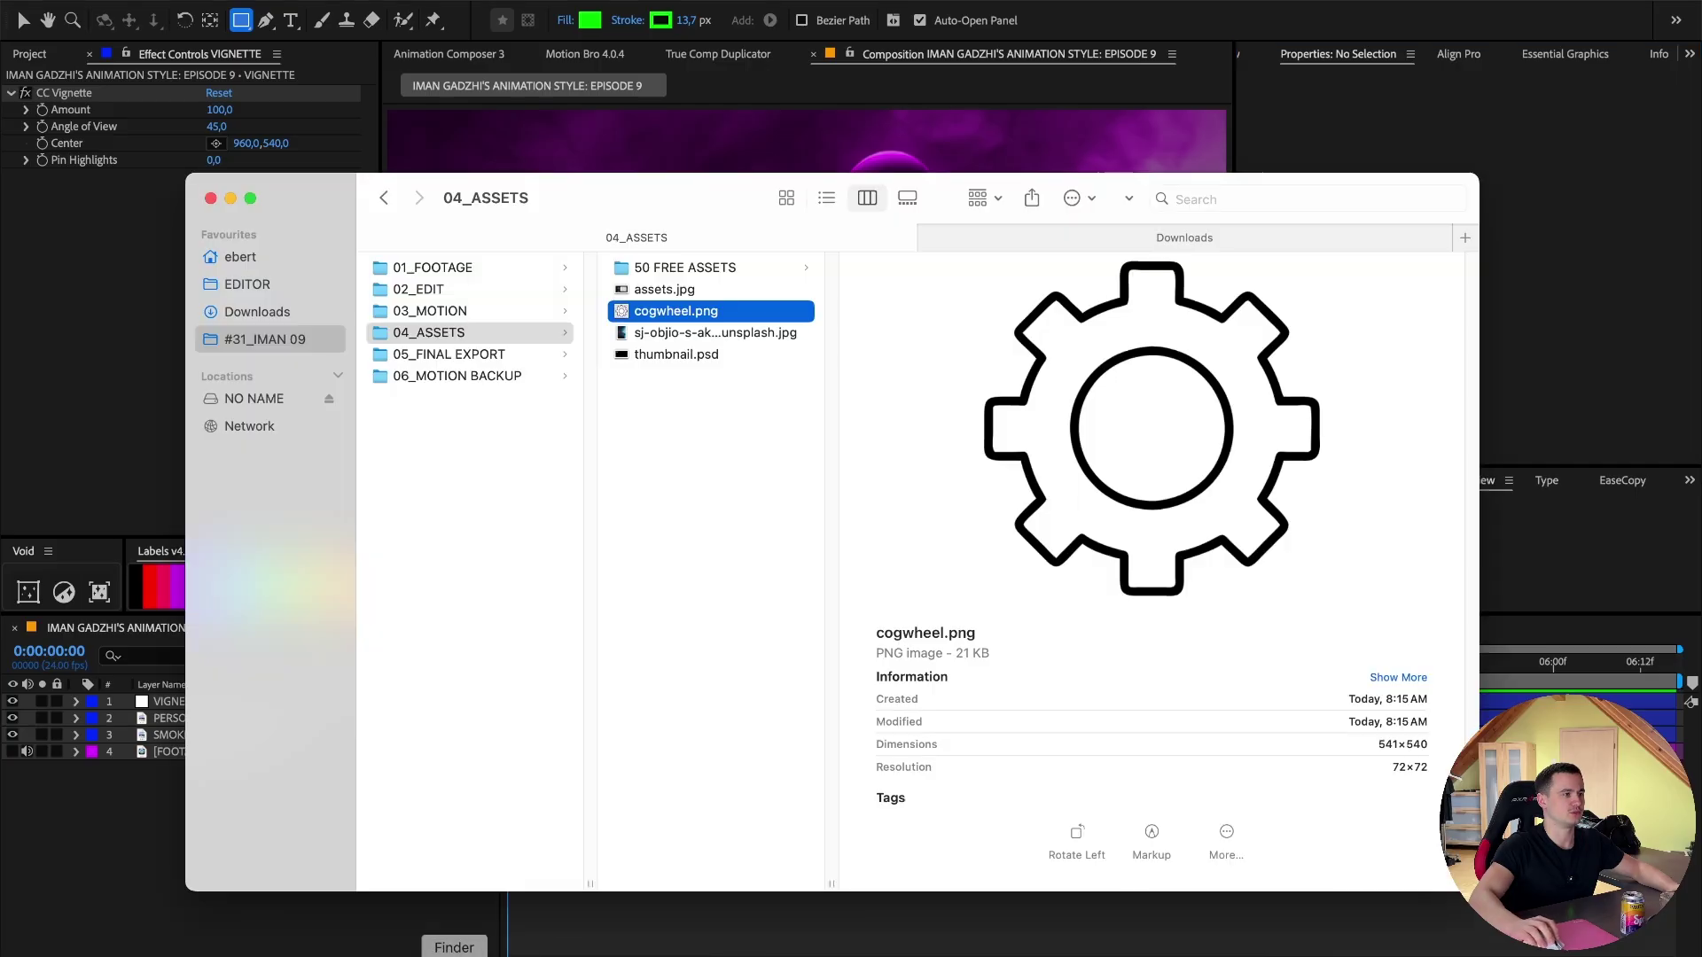
pyautogui.moveTo(688, 319); pyautogui.dragTo(152, 802)
# Apply the Fill effect to the cogwheel layer and set its colour to white (FFFFFF).
pyautogui.scroll(1, 1481, 56)
pyautogui.click(1481, 55)
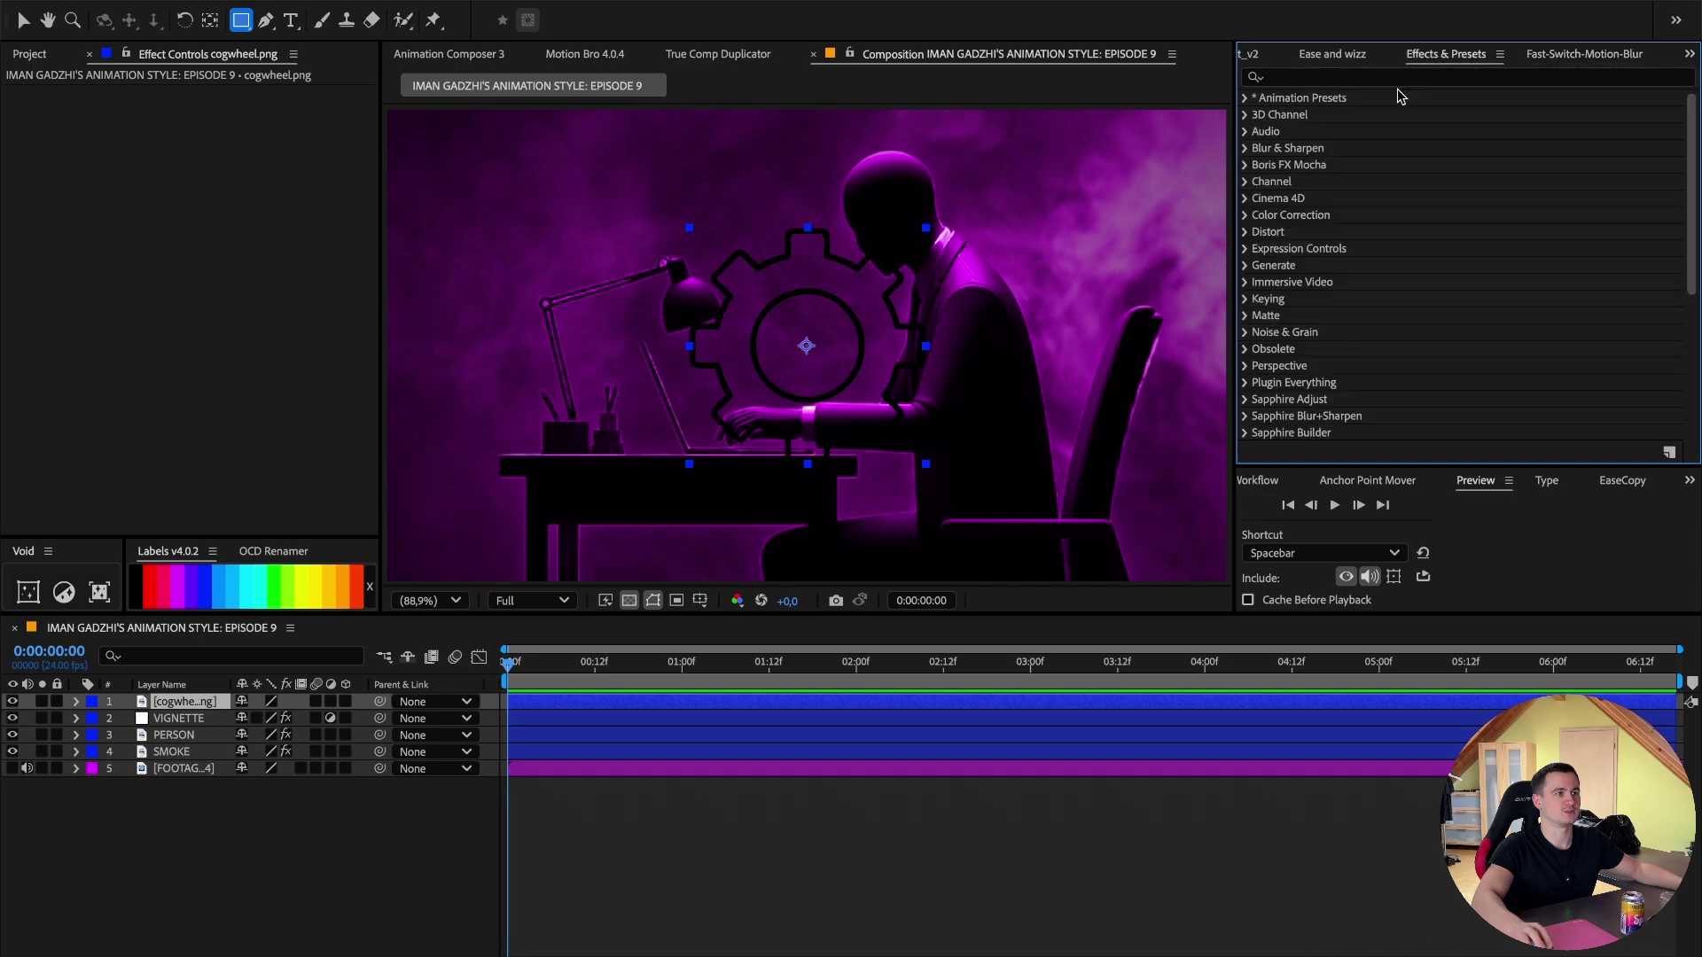
pyautogui.click(1379, 78)
pyautogui.write('fill')
pyautogui.doubleClick(1312, 215)
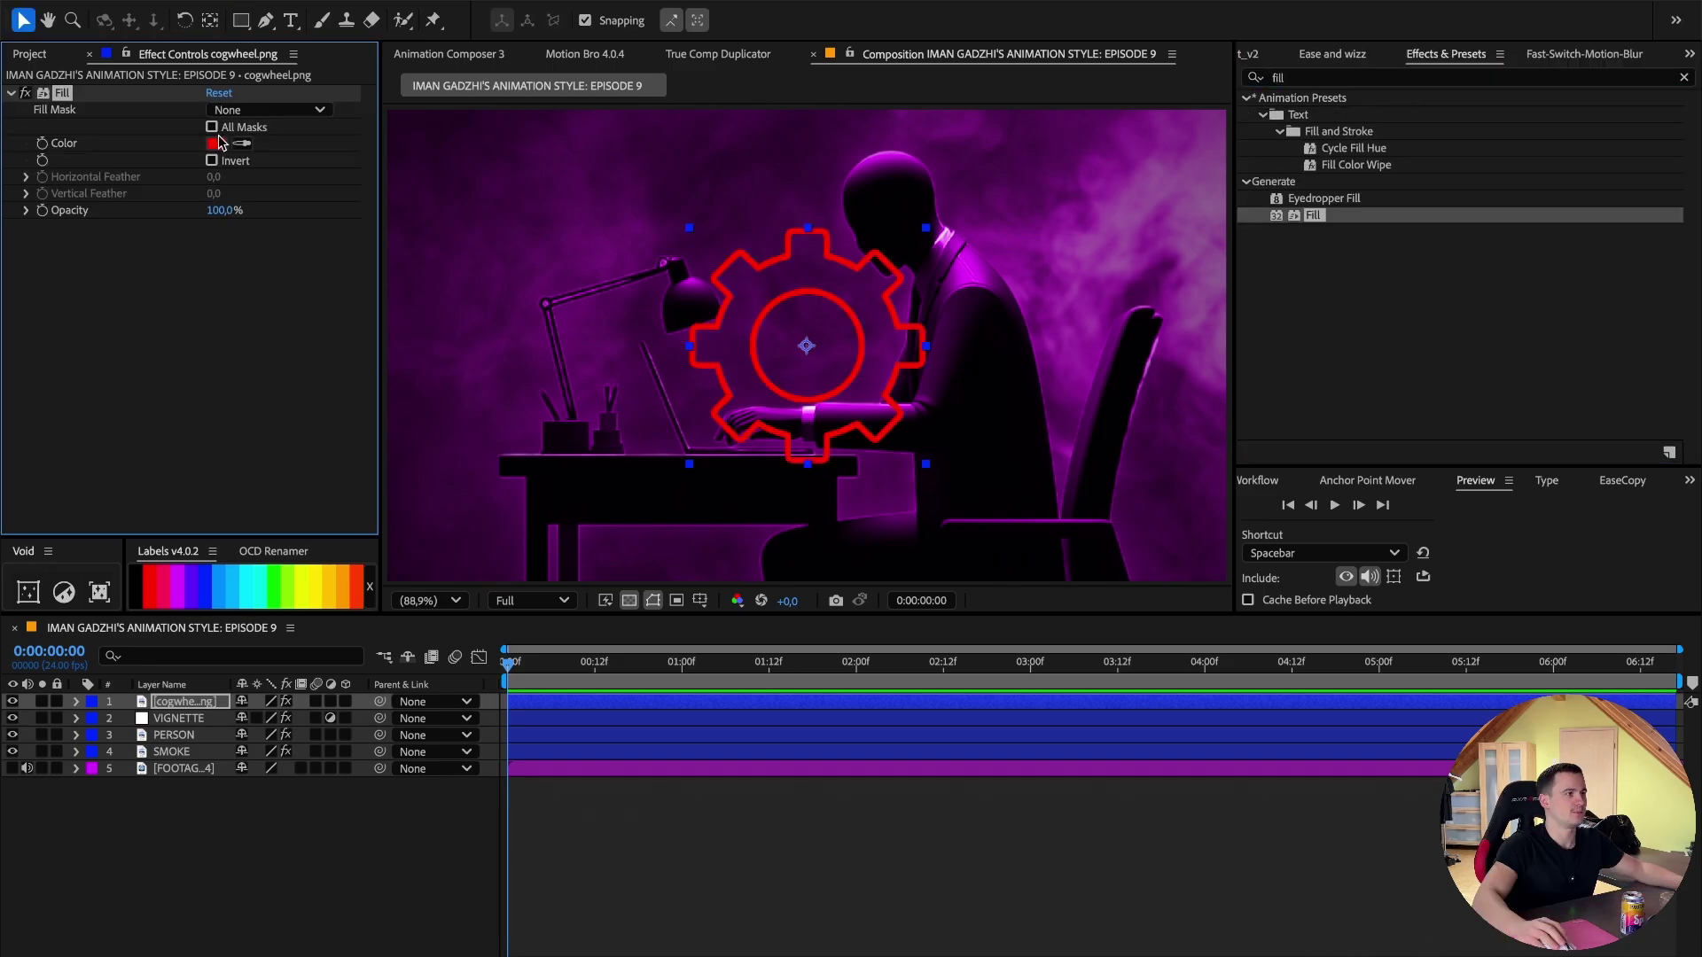
pyautogui.click(216, 143)
pyautogui.write('FFFFFF')
pyautogui.press('Return')
# Set the cogwheel layer's opacity to 10%.
pyautogui.click(189, 700)
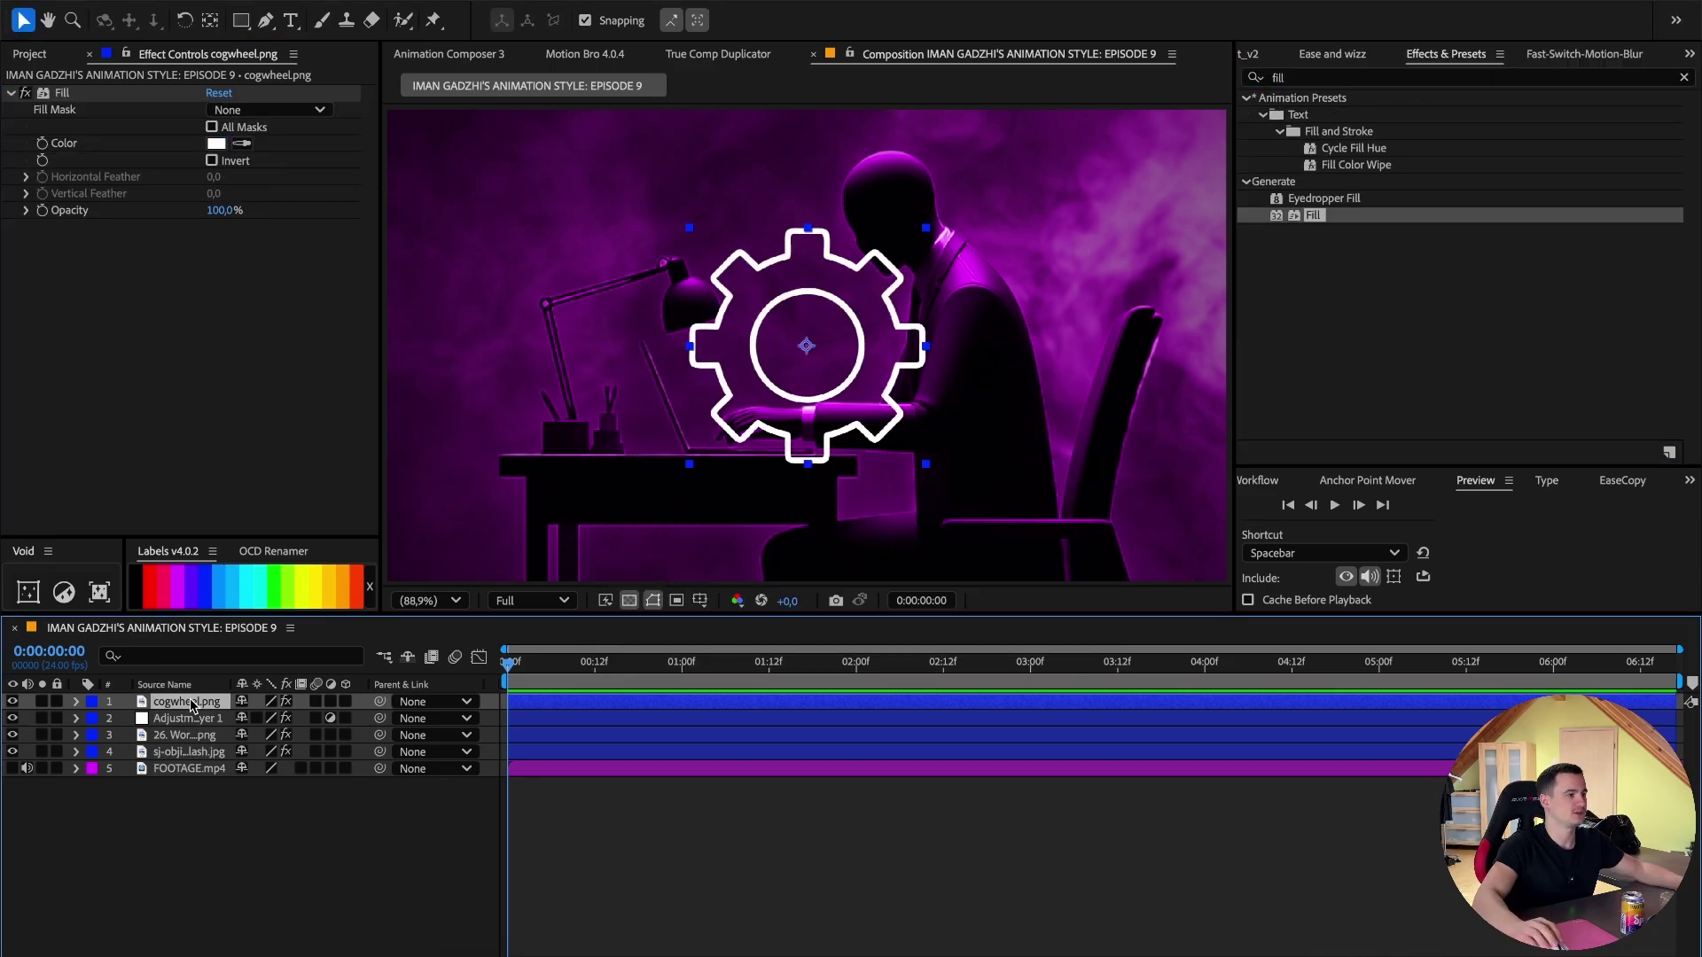
pyautogui.press('t')
pyautogui.click(249, 719)
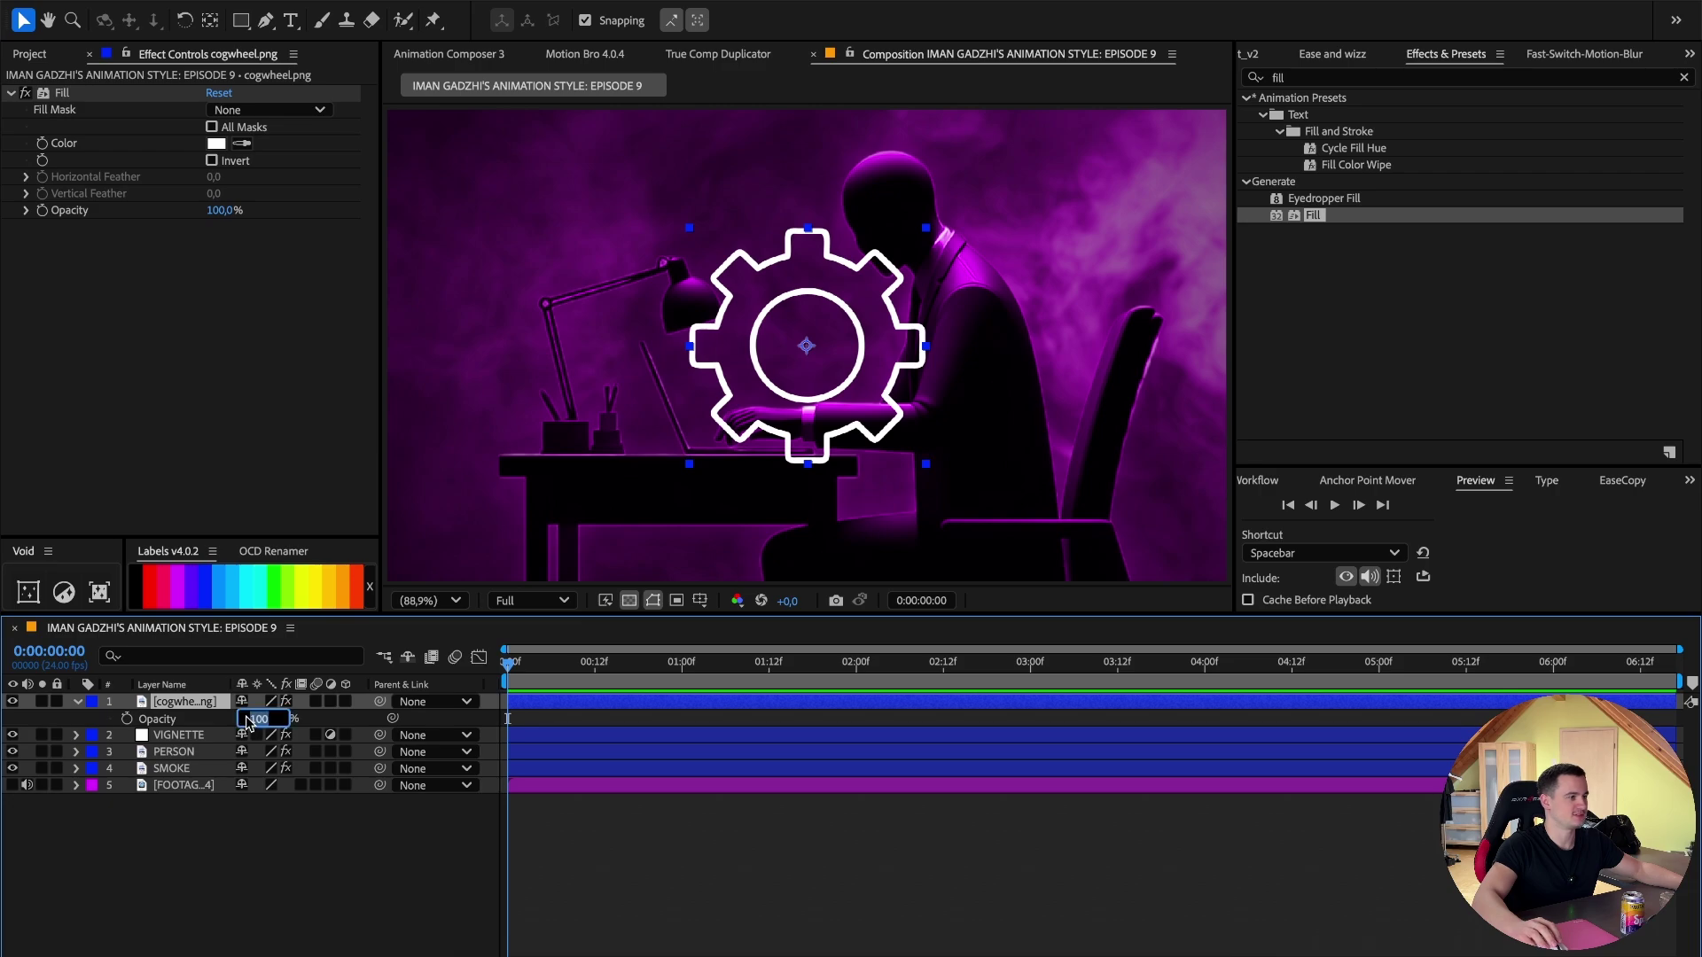
pyautogui.write('0')
pyautogui.press('Return')
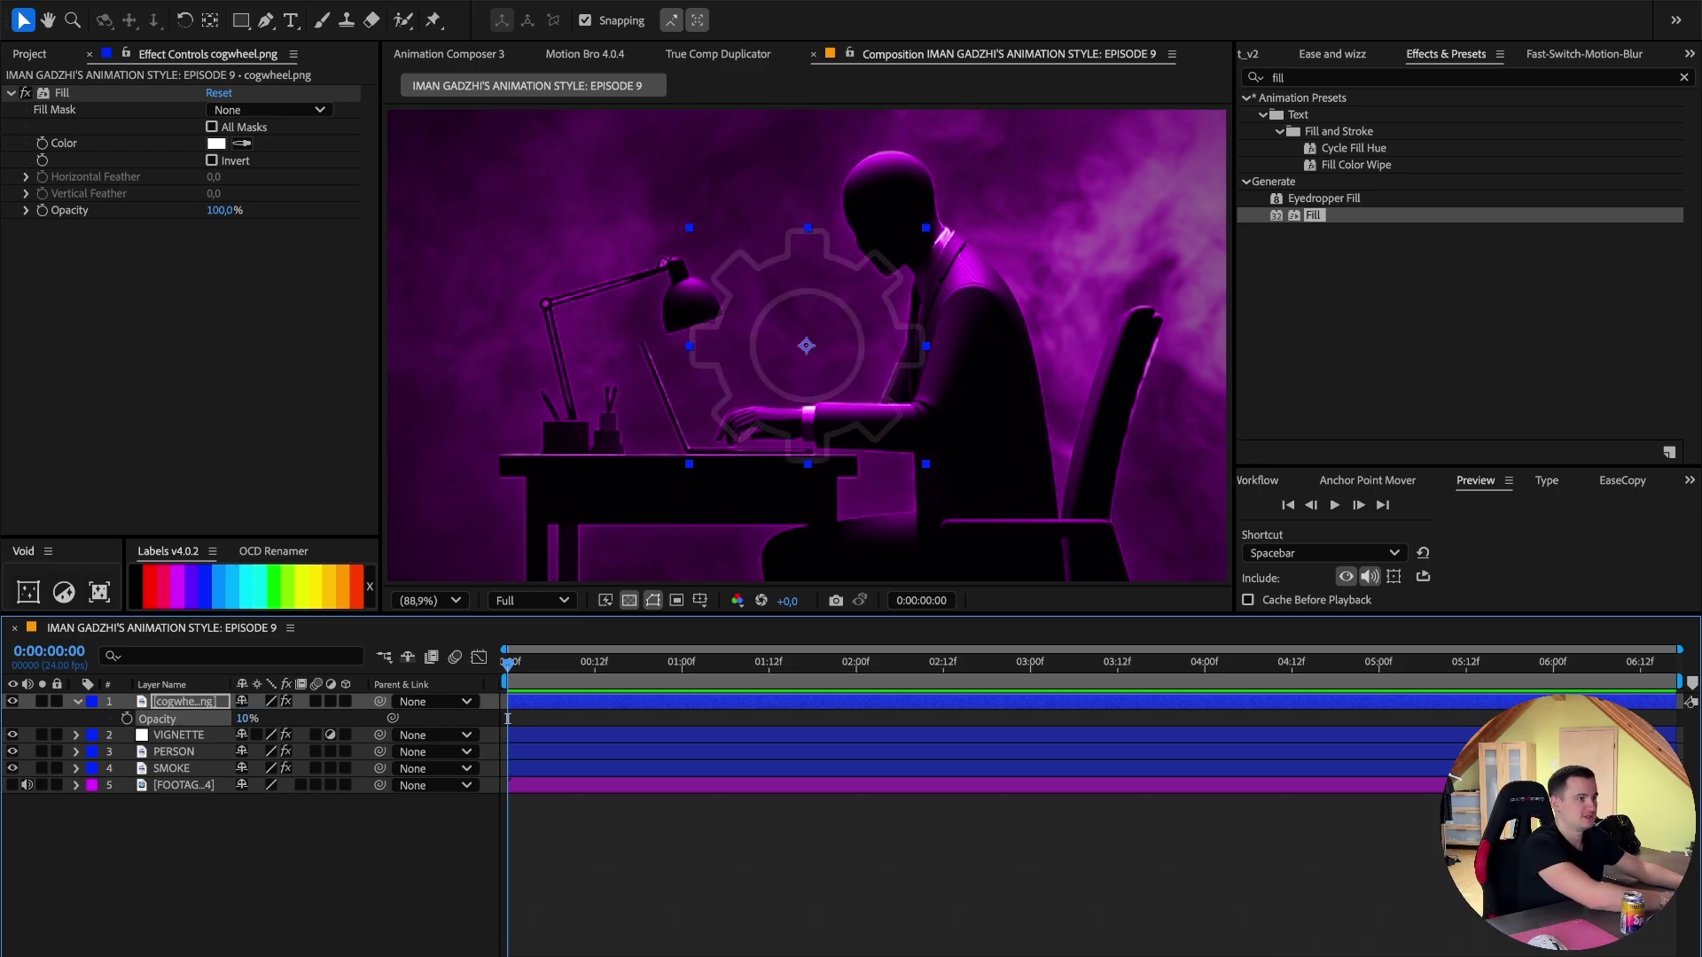
# Add the Deep Glow effect to the cogwheel layer with a radius of 33 and an exposure of 0.05.
pyautogui.click(1329, 78)
pyautogui.write('dee')
pyautogui.moveTo(1314, 165); pyautogui.dragTo(102, 270)
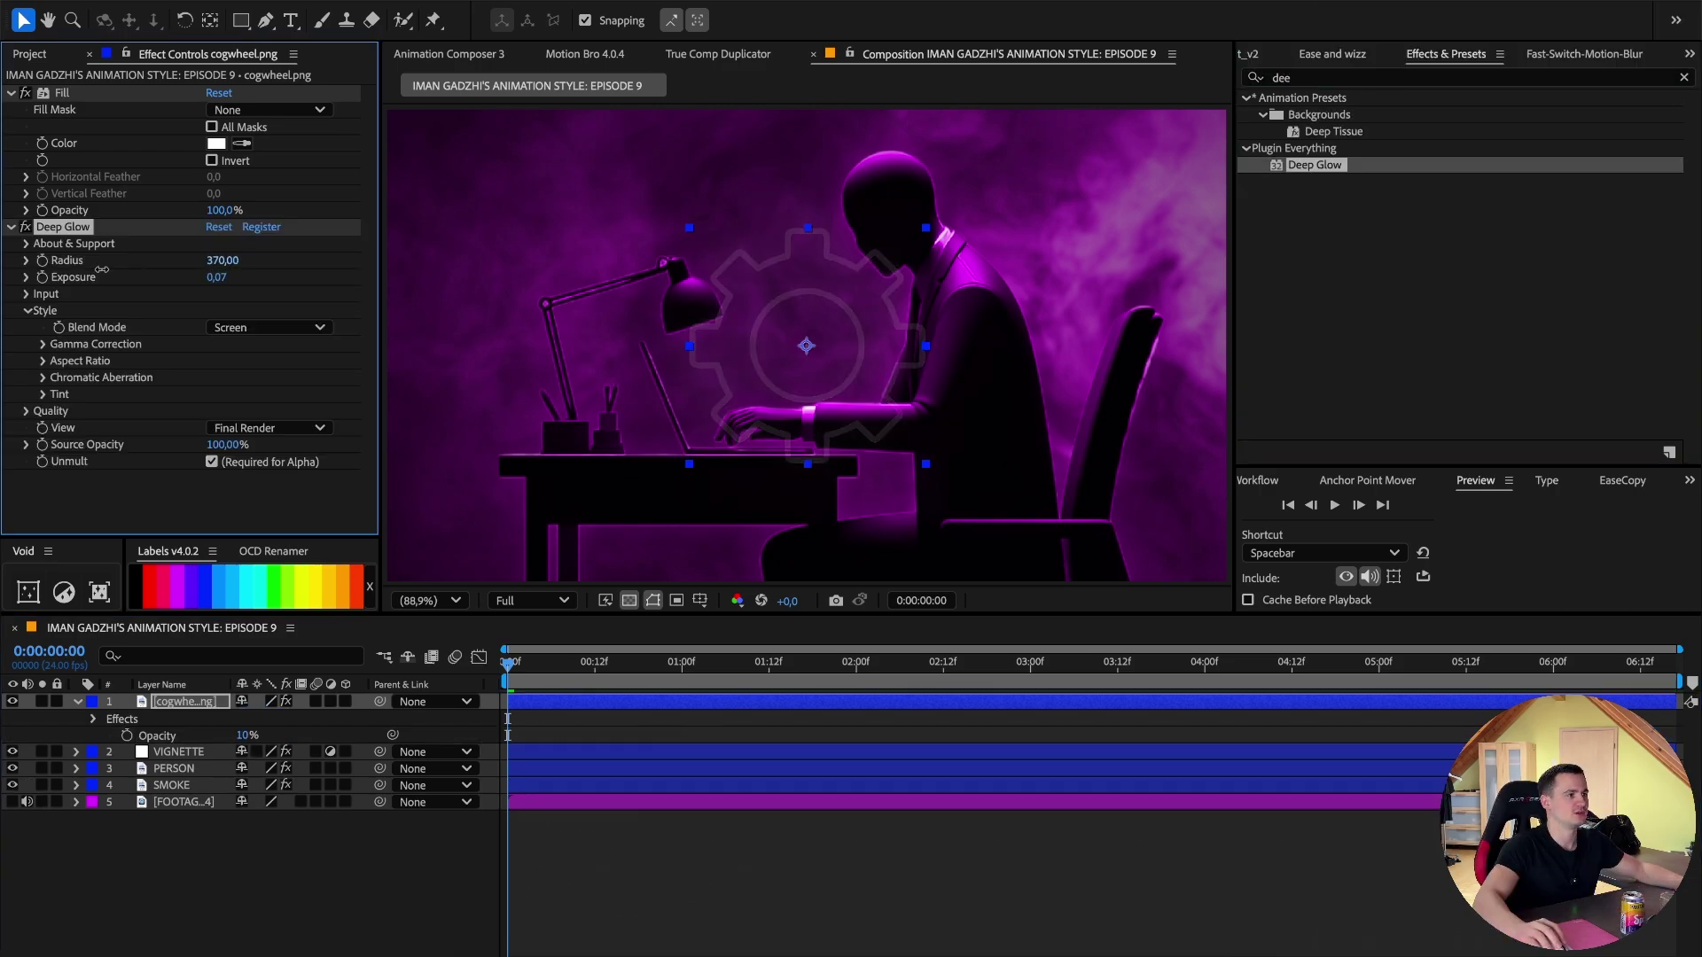
pyautogui.click(228, 260)
pyautogui.write('33')
pyautogui.press('Return')
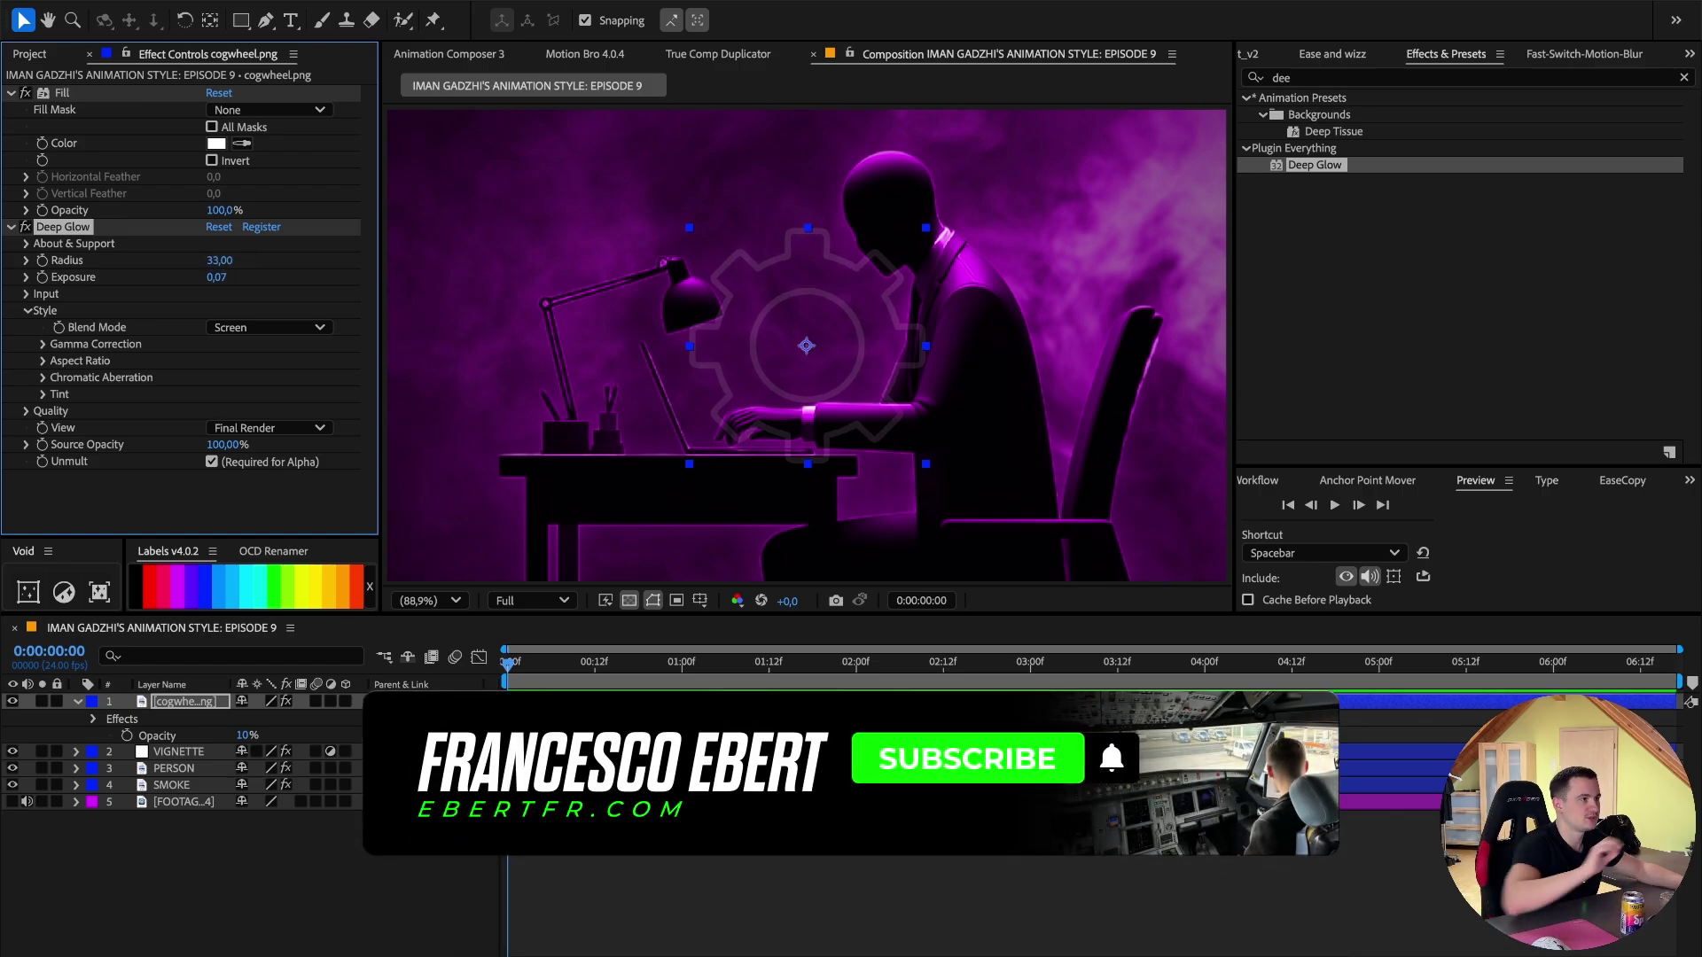
pyautogui.click(218, 277)
pyautogui.write('057')
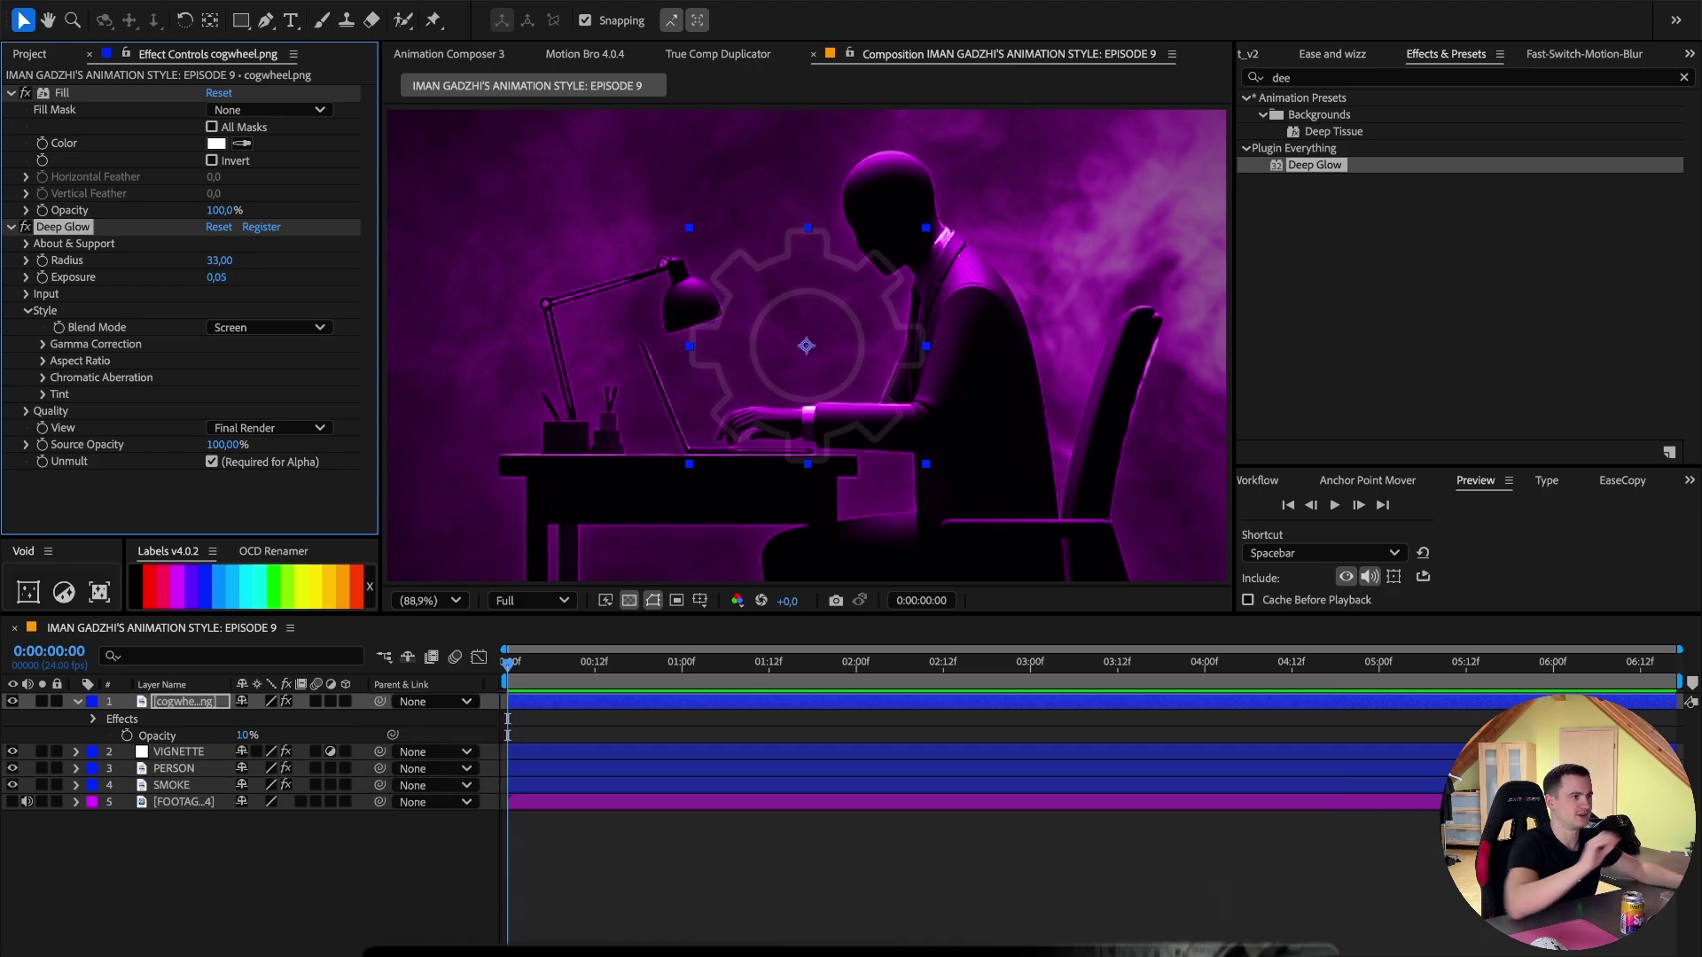
# At 0:00:02:12, scale the cogwheel layer to 159% and position it partly cropped in the frame's upper-right corner.
pyautogui.click(860, 669)
pyautogui.moveTo(873, 676); pyautogui.dragTo(949, 688)
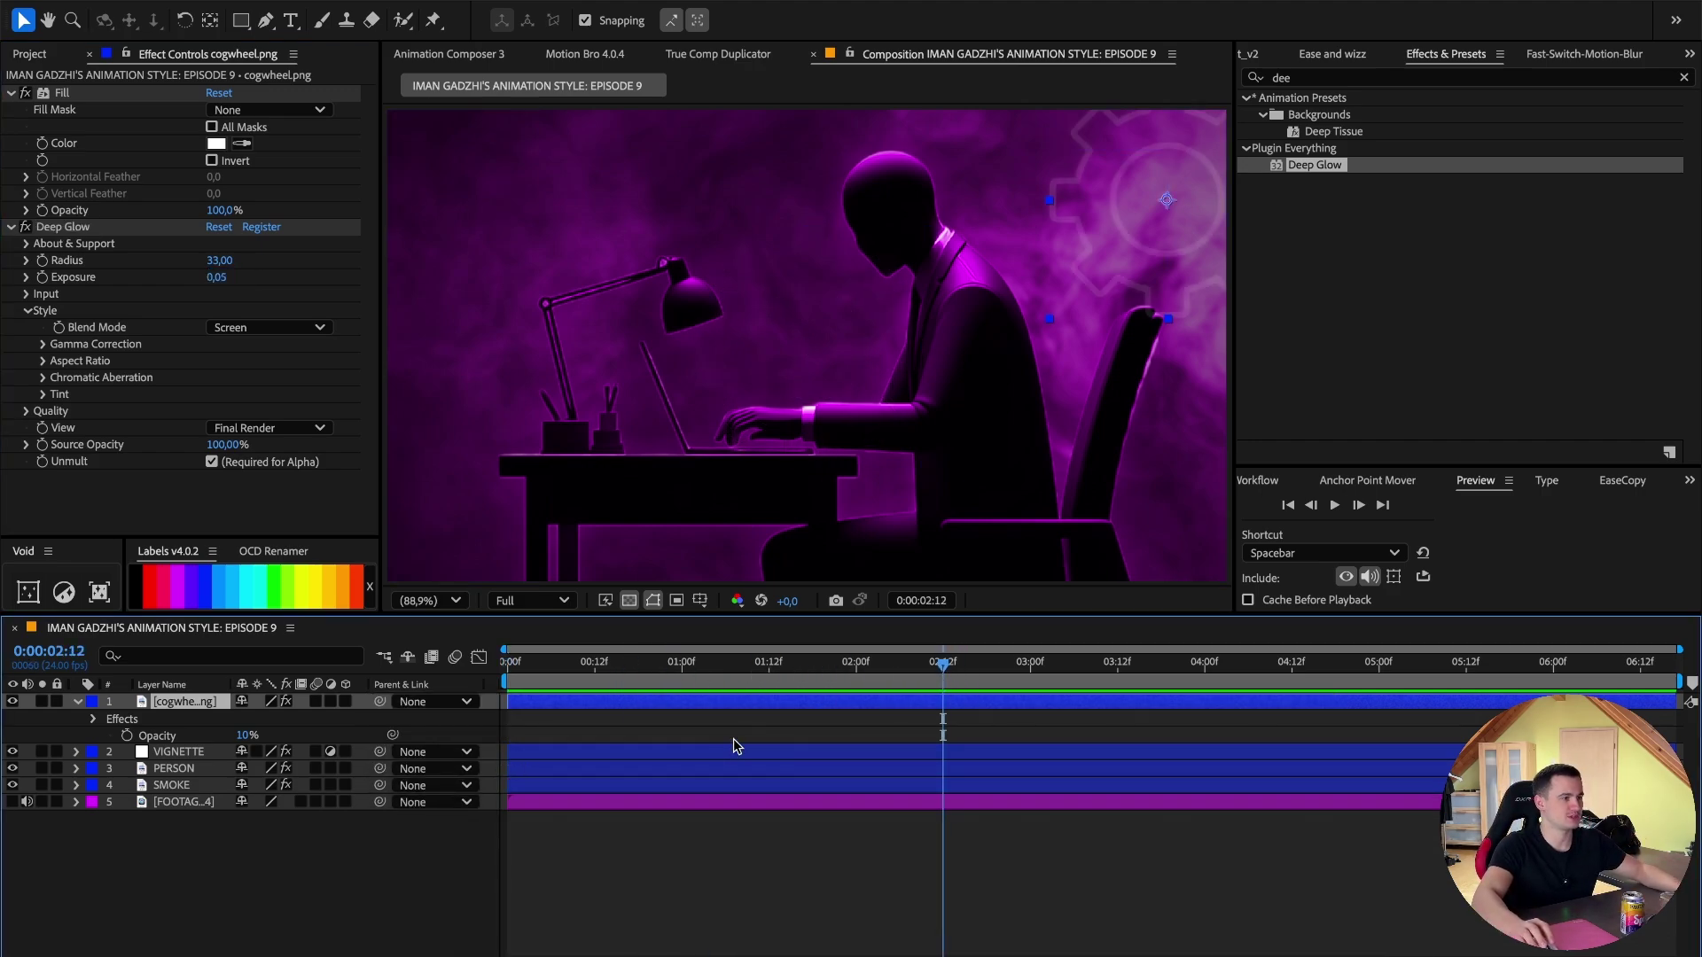
pyautogui.press('s')
pyautogui.moveTo(266, 718); pyautogui.dragTo(340, 710)
pyautogui.click(1200, 210)
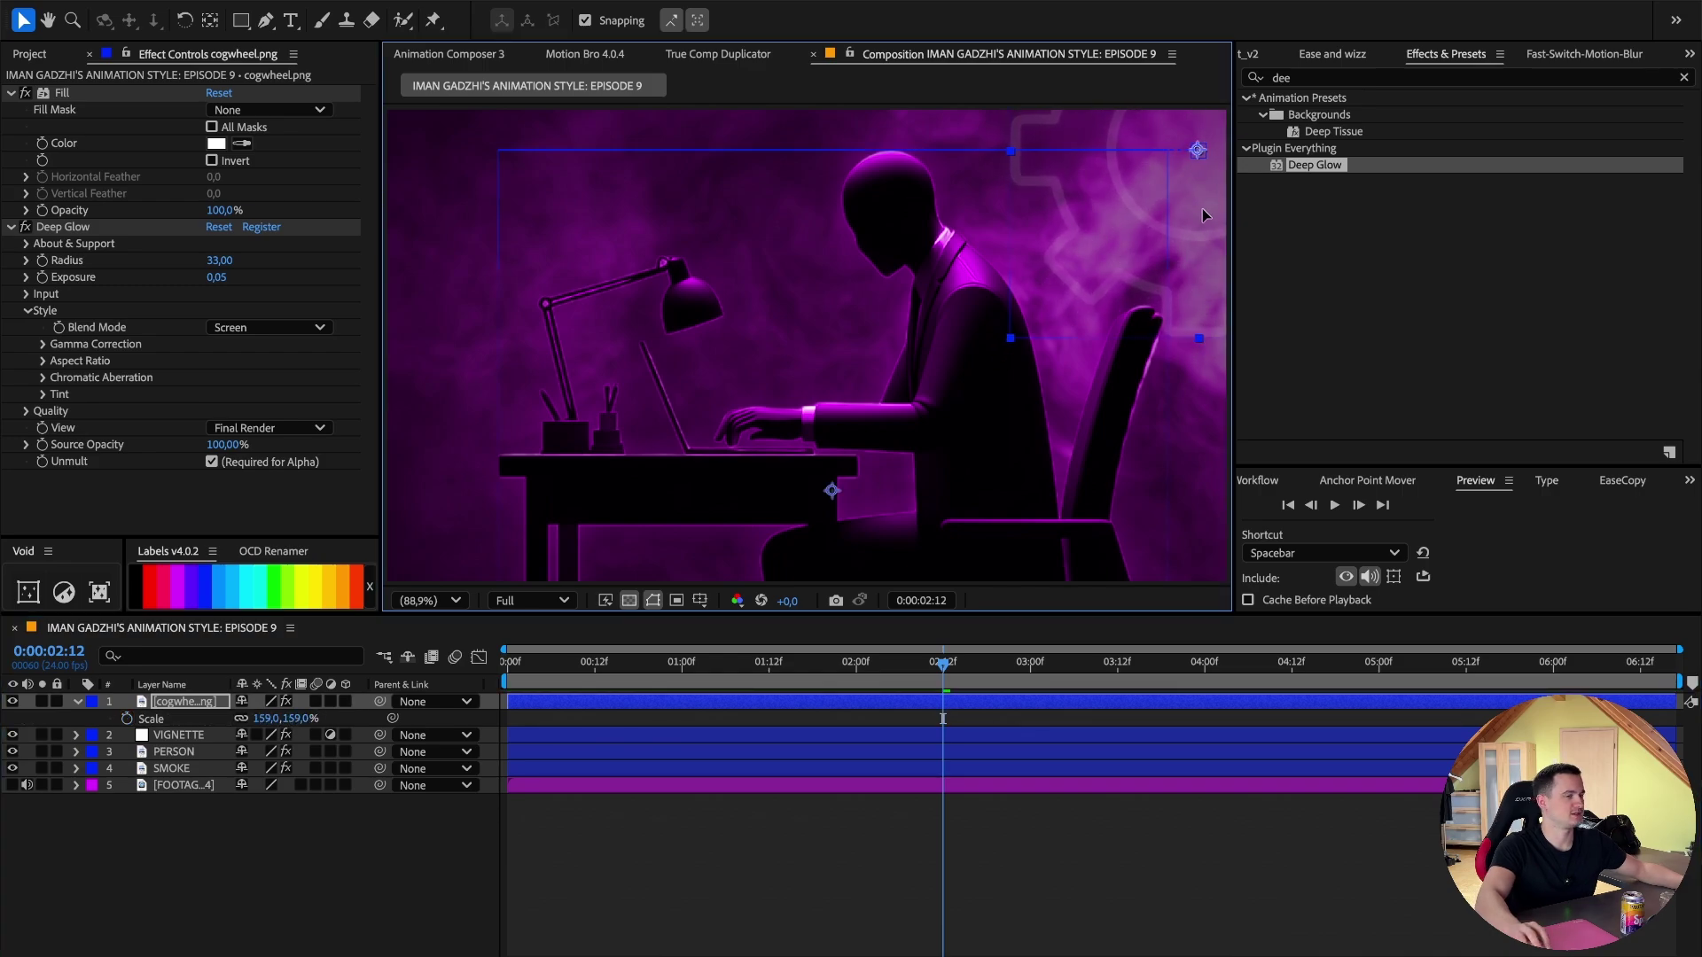
pyautogui.moveTo(1202, 209); pyautogui.dragTo(1197, 212)
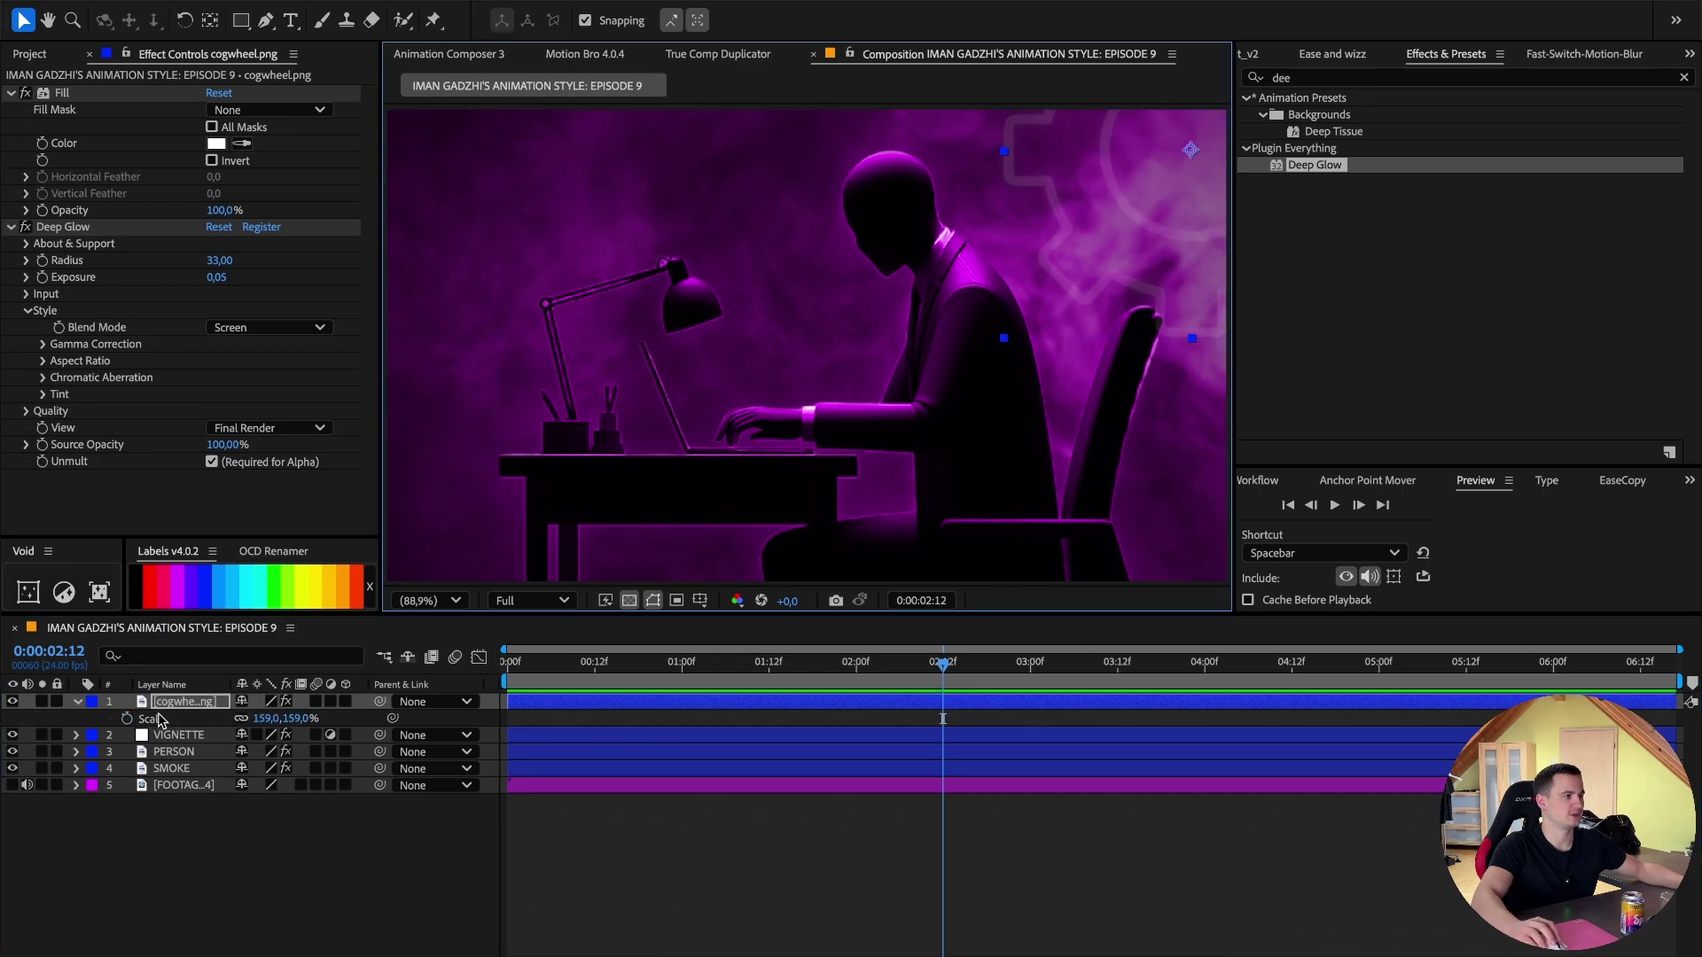
# Keyframe the cogwheel sliding in from off-frame at about X 2435 at 0:00 to its corner position at 0:00:02:12.
pyautogui.click(187, 707)
pyautogui.press('p')
pyautogui.click(126, 718)
pyautogui.press('Home')
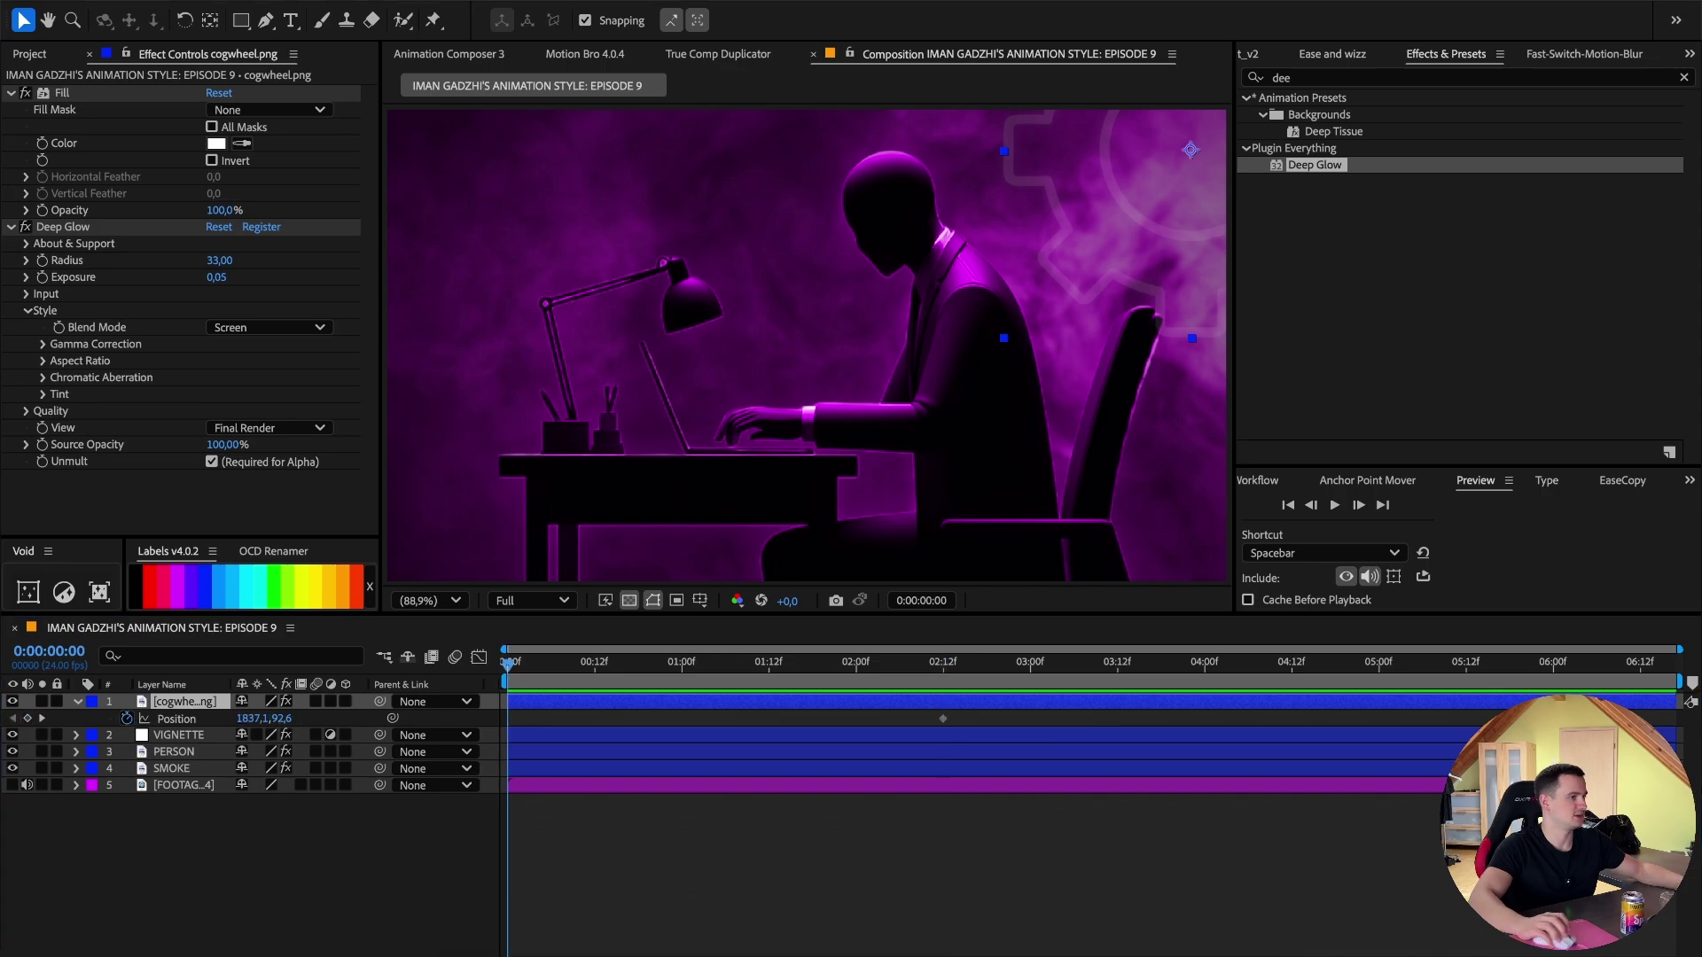
pyautogui.moveTo(238, 718); pyautogui.dragTo(801, 692)
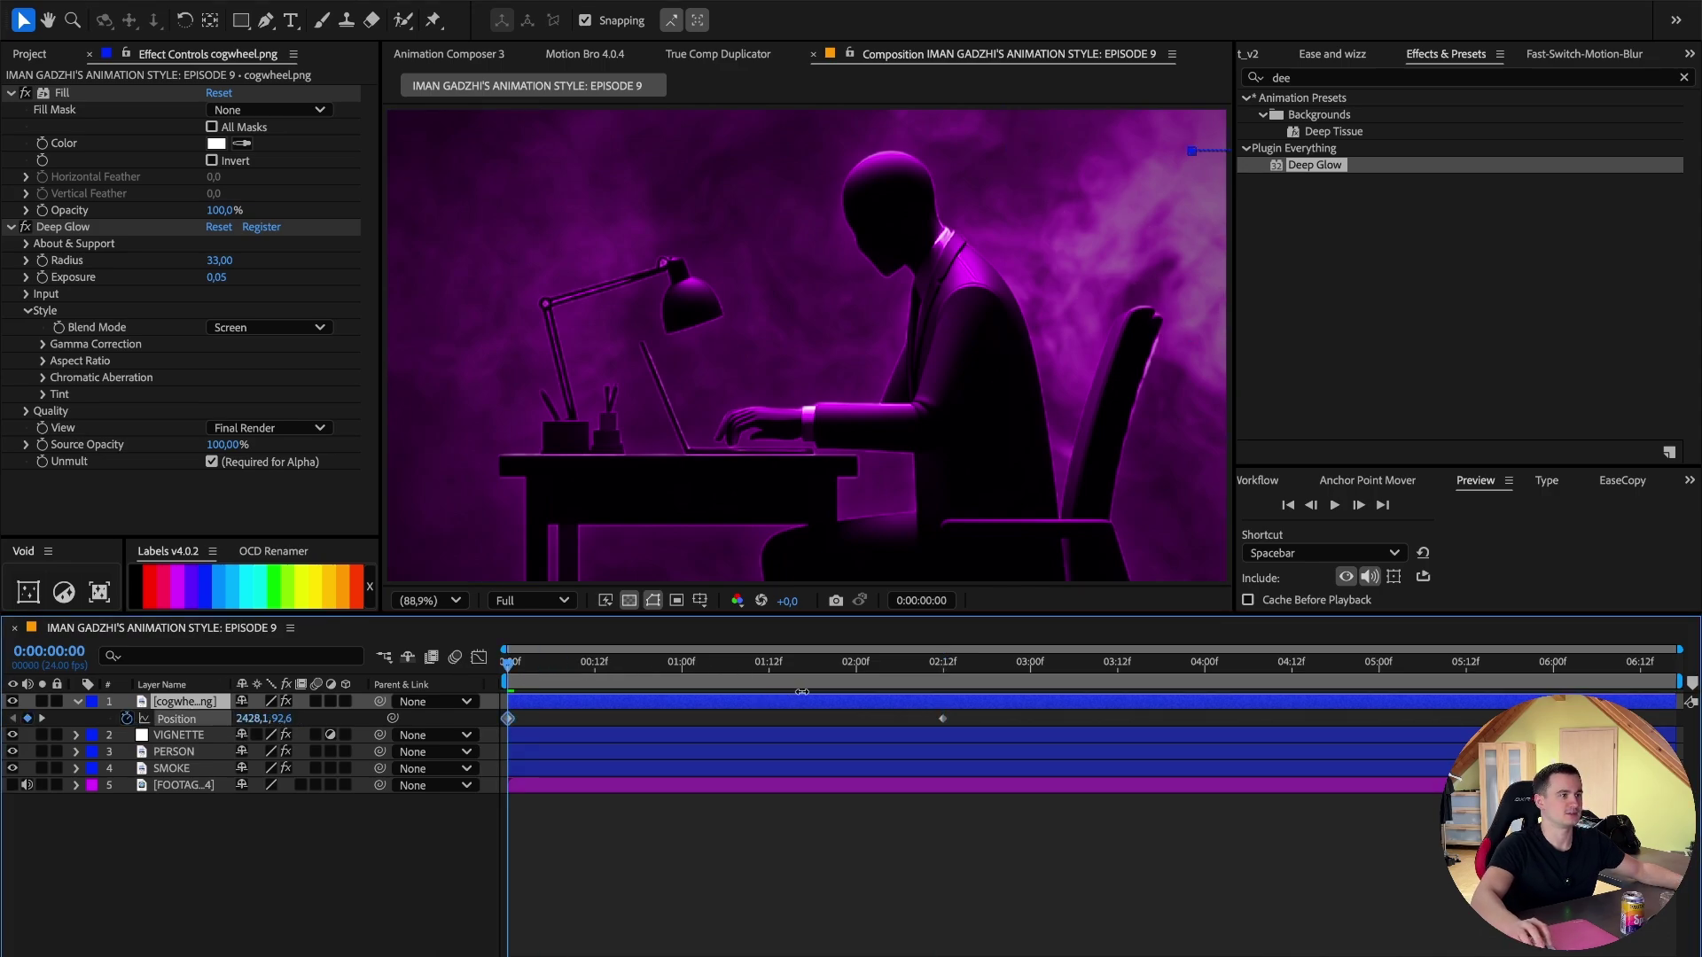
pyautogui.press('k')
# Add an expression multiplying time to the cogwheel's rotation for a continuous spin, and preview the motion.
pyautogui.click(939, 702)
pyautogui.press('r')
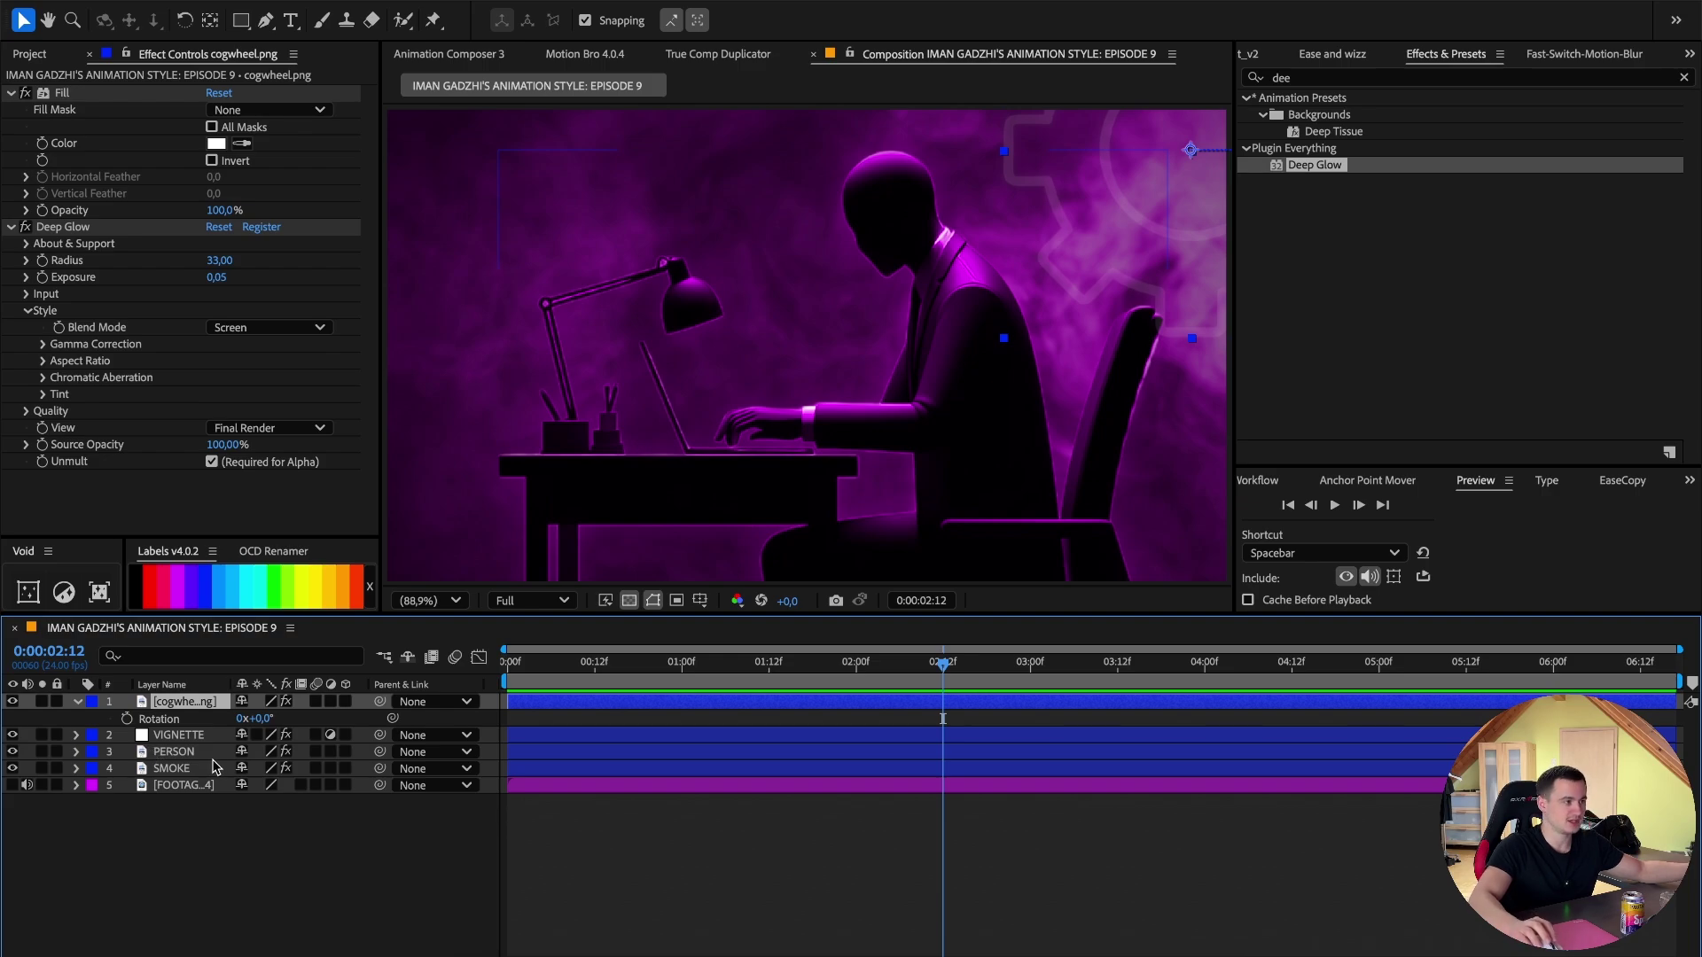
pyautogui.keyDown('alt'); pyautogui.click(126, 718); pyautogui.keyUp('alt')
pyautogui.write('tim')
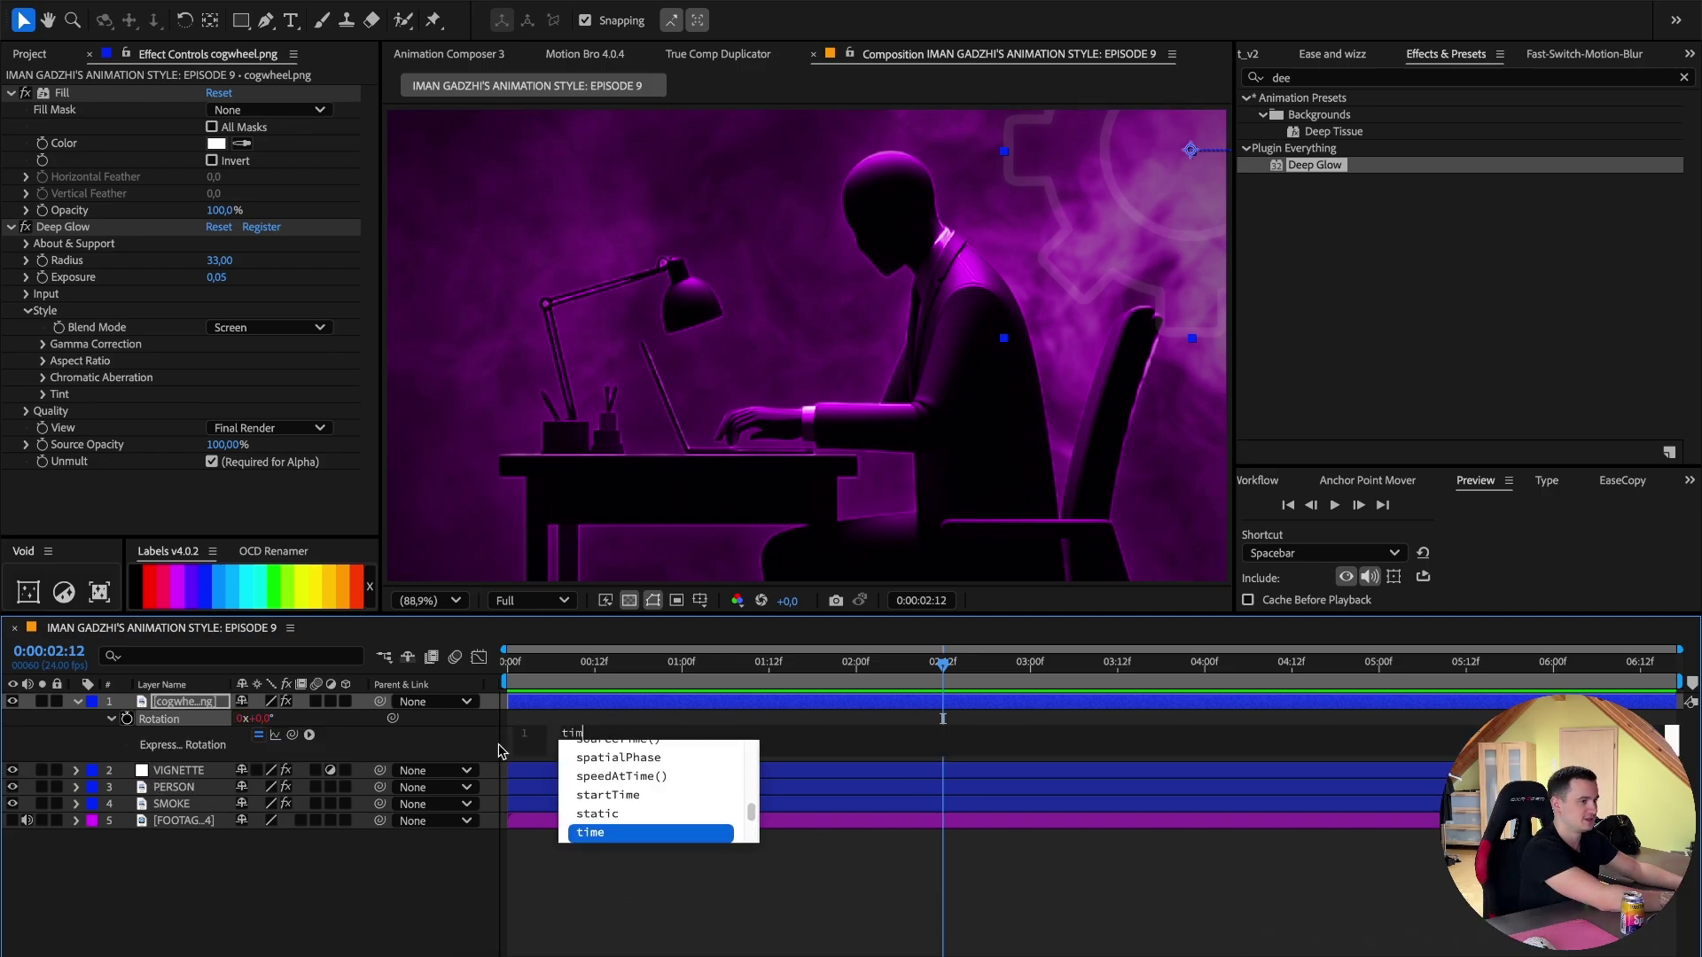
pyautogui.write('e*')
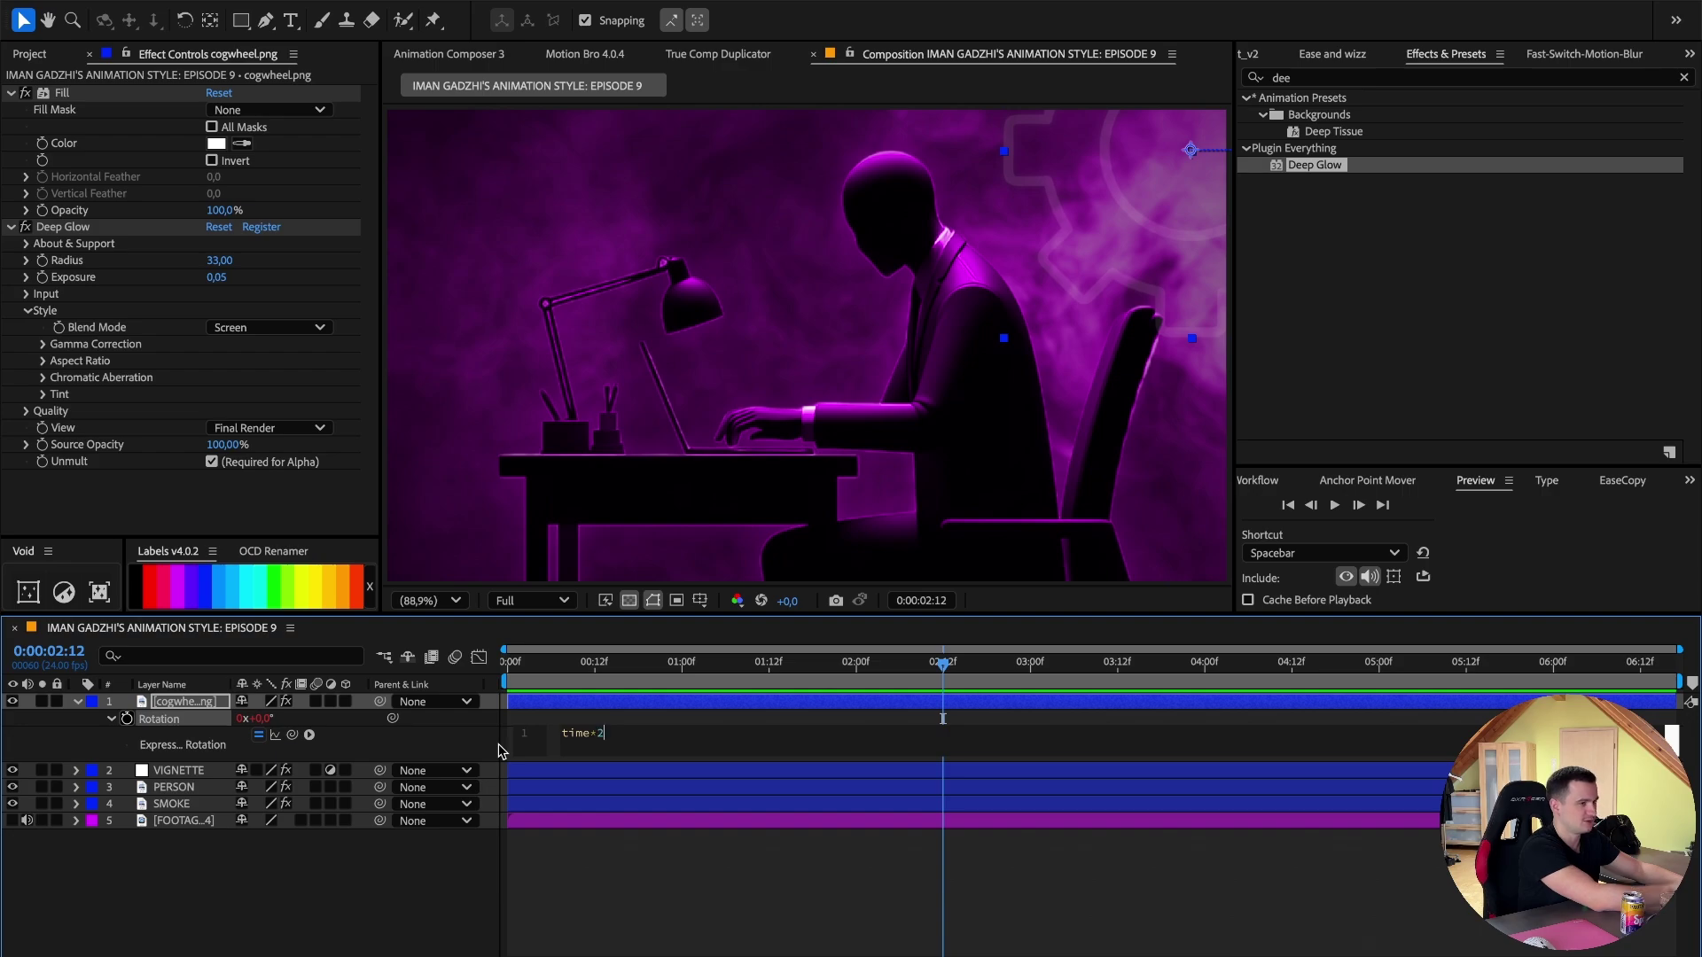
pyautogui.click(620, 855)
pyautogui.moveTo(739, 671); pyautogui.dragTo(819, 671)
pyautogui.press('space')
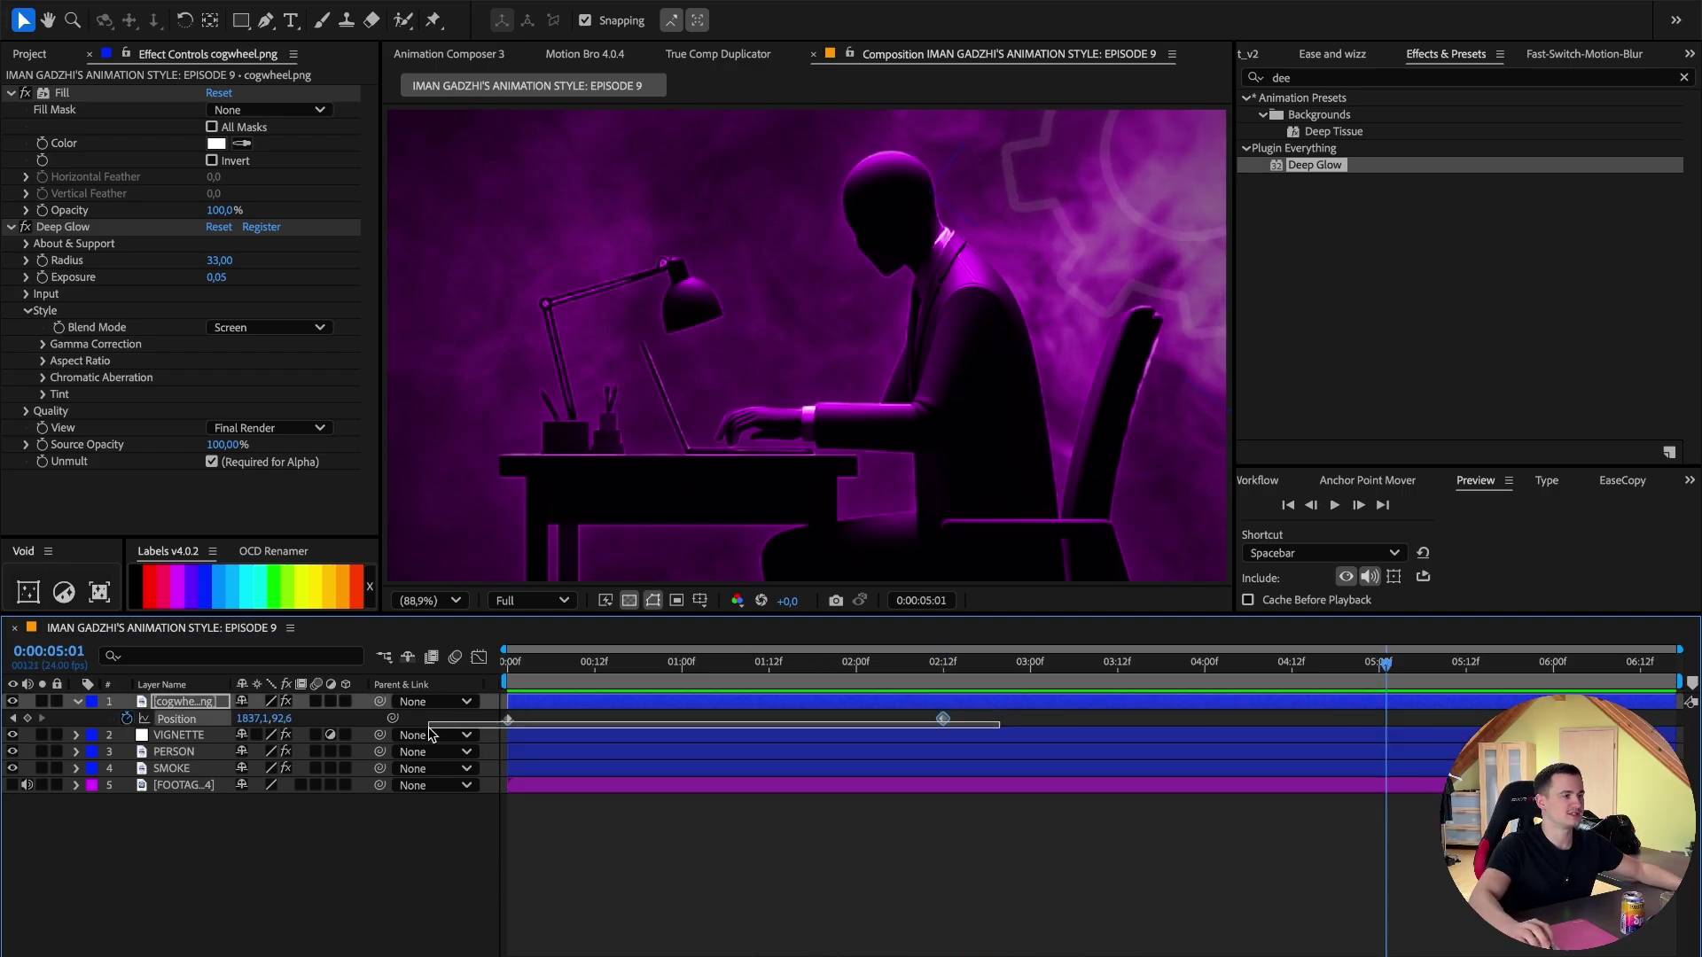
# Ease both cogwheel position keyframes with the 0.50, 0.00, 0.50, 1.00 Flow curve, enable motion blur and check the slide-in.
pyautogui.scroll(10, 1312, 60)
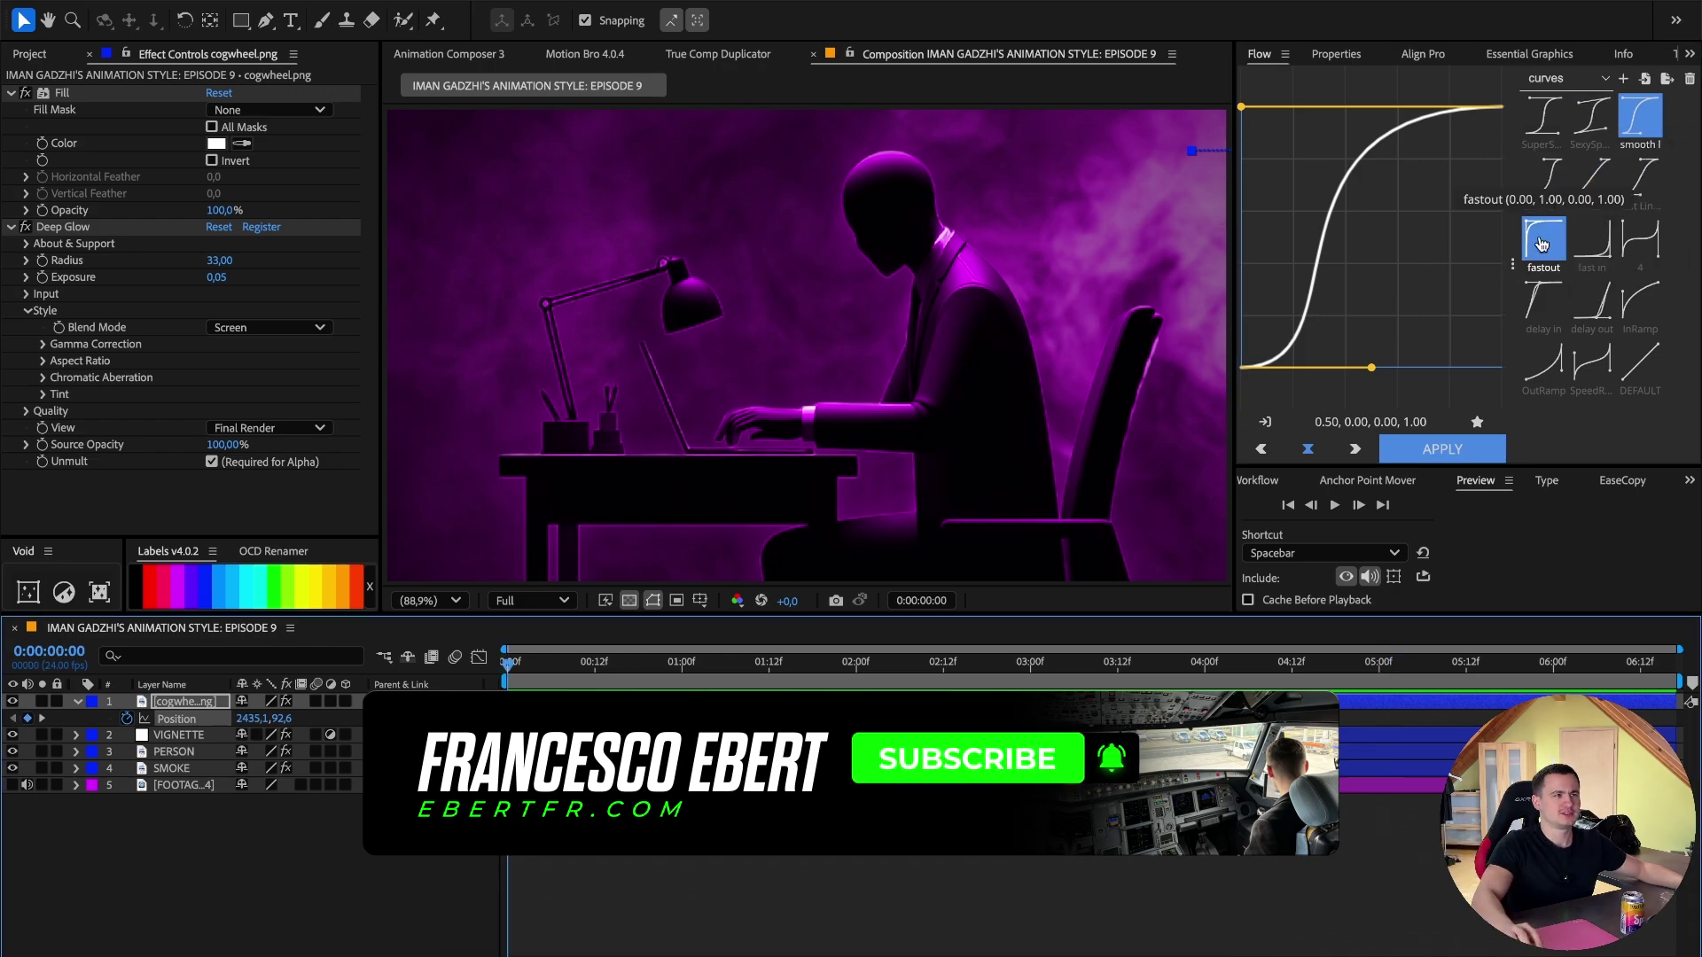
pyautogui.click(1649, 184)
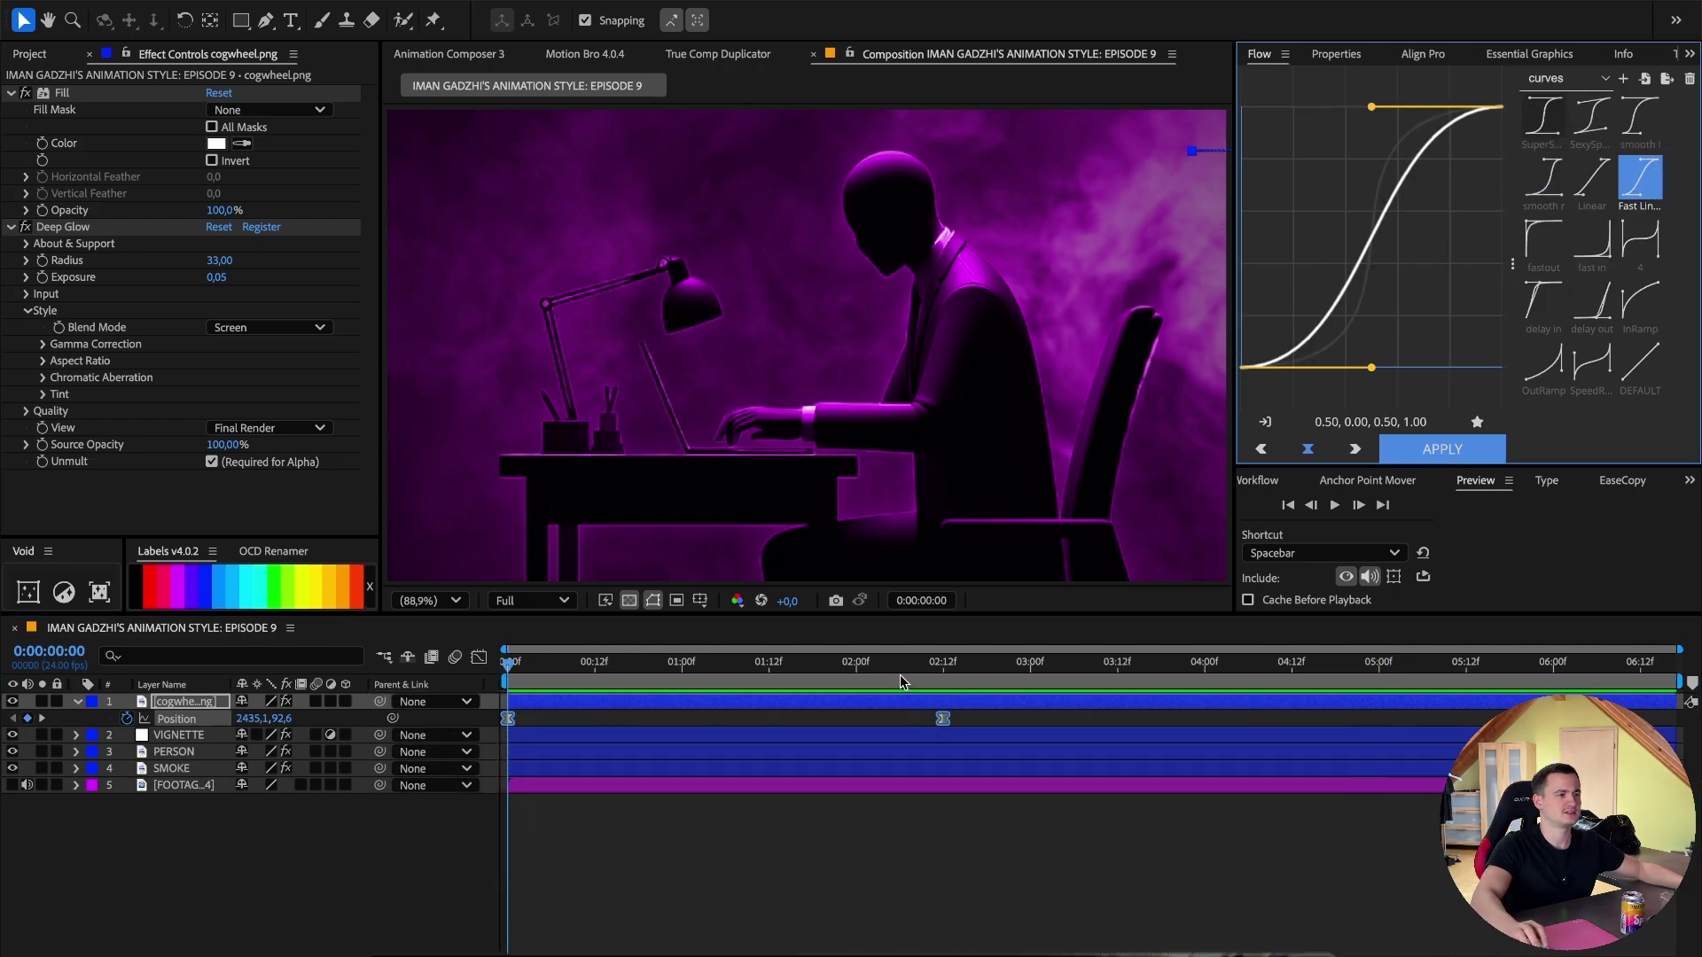
pyautogui.moveTo(513, 665); pyautogui.dragTo(1162, 691)
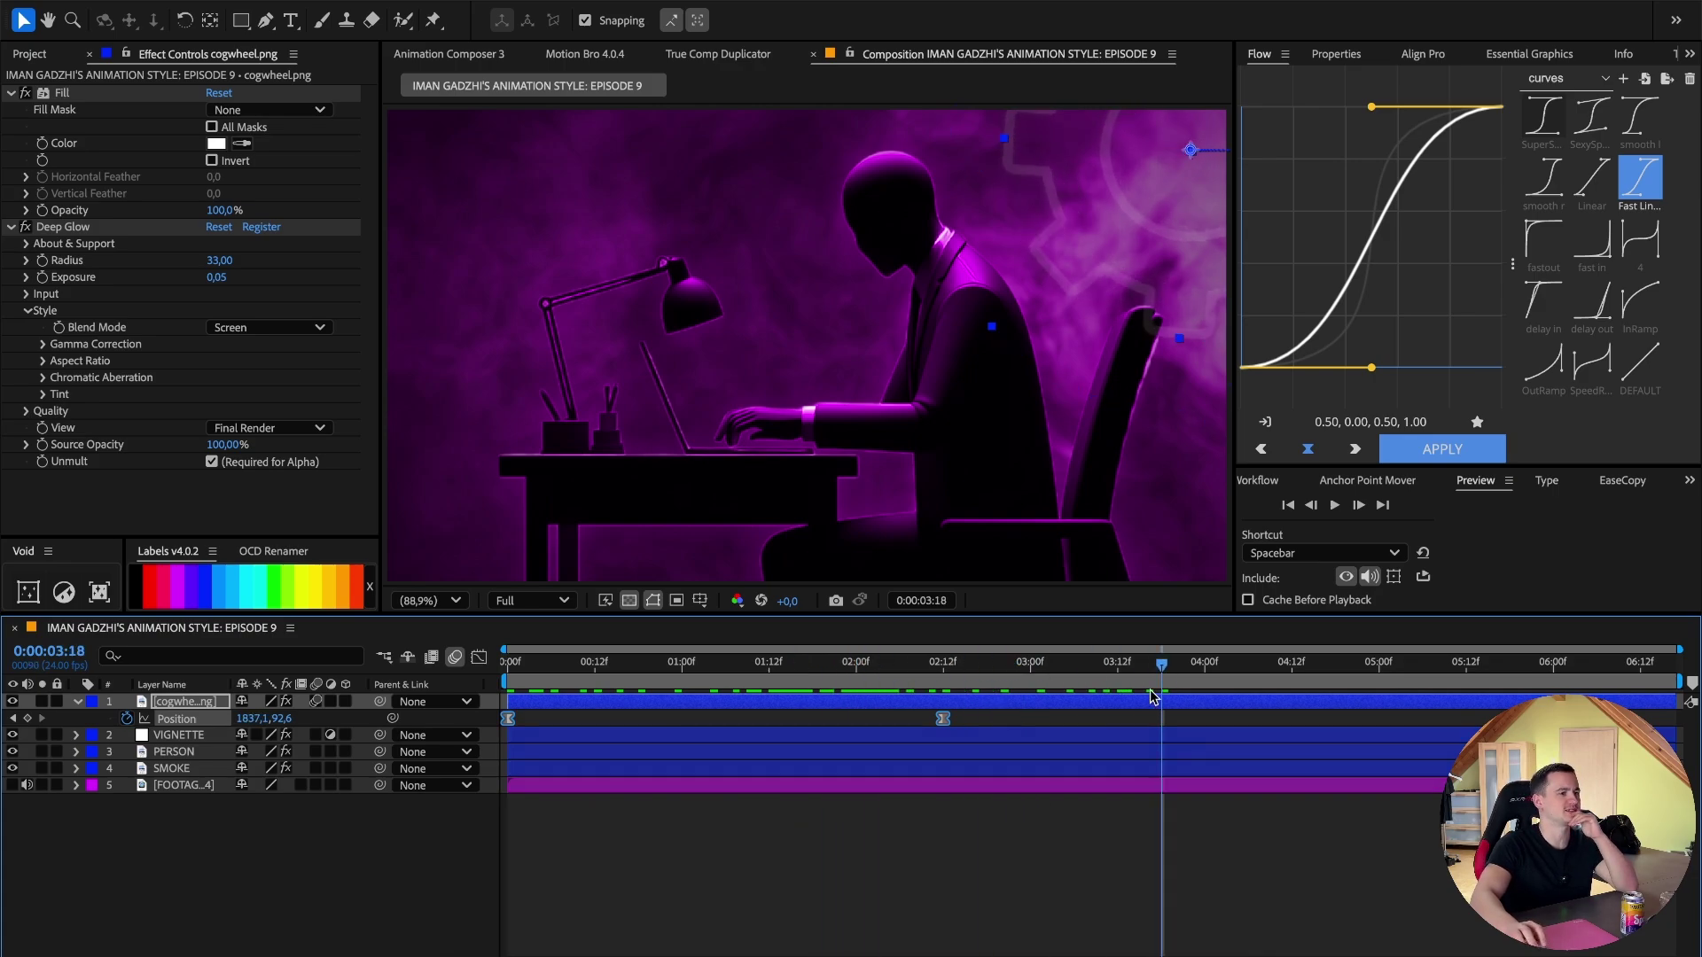
# Try another Deep Glow blend mode on the cogwheel layer.
pyautogui.click(1163, 701)
pyautogui.scroll(-10, 1523, 59)
pyautogui.click(1494, 55)
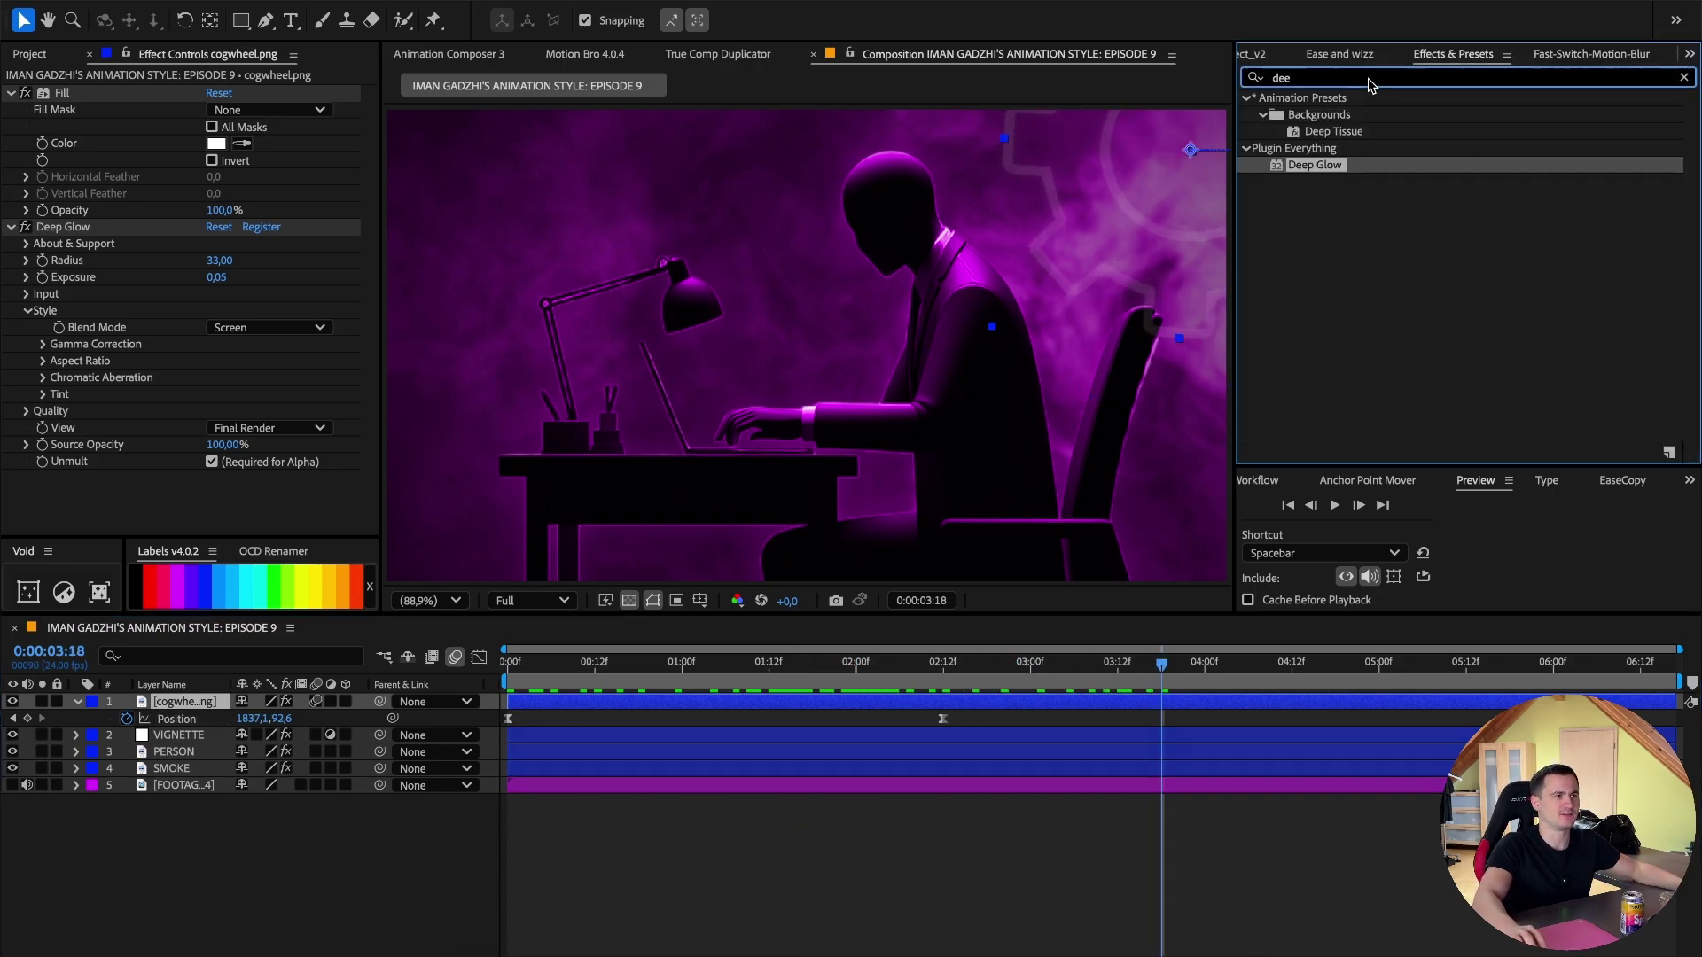
pyautogui.click(266, 327)
pyautogui.click(304, 459)
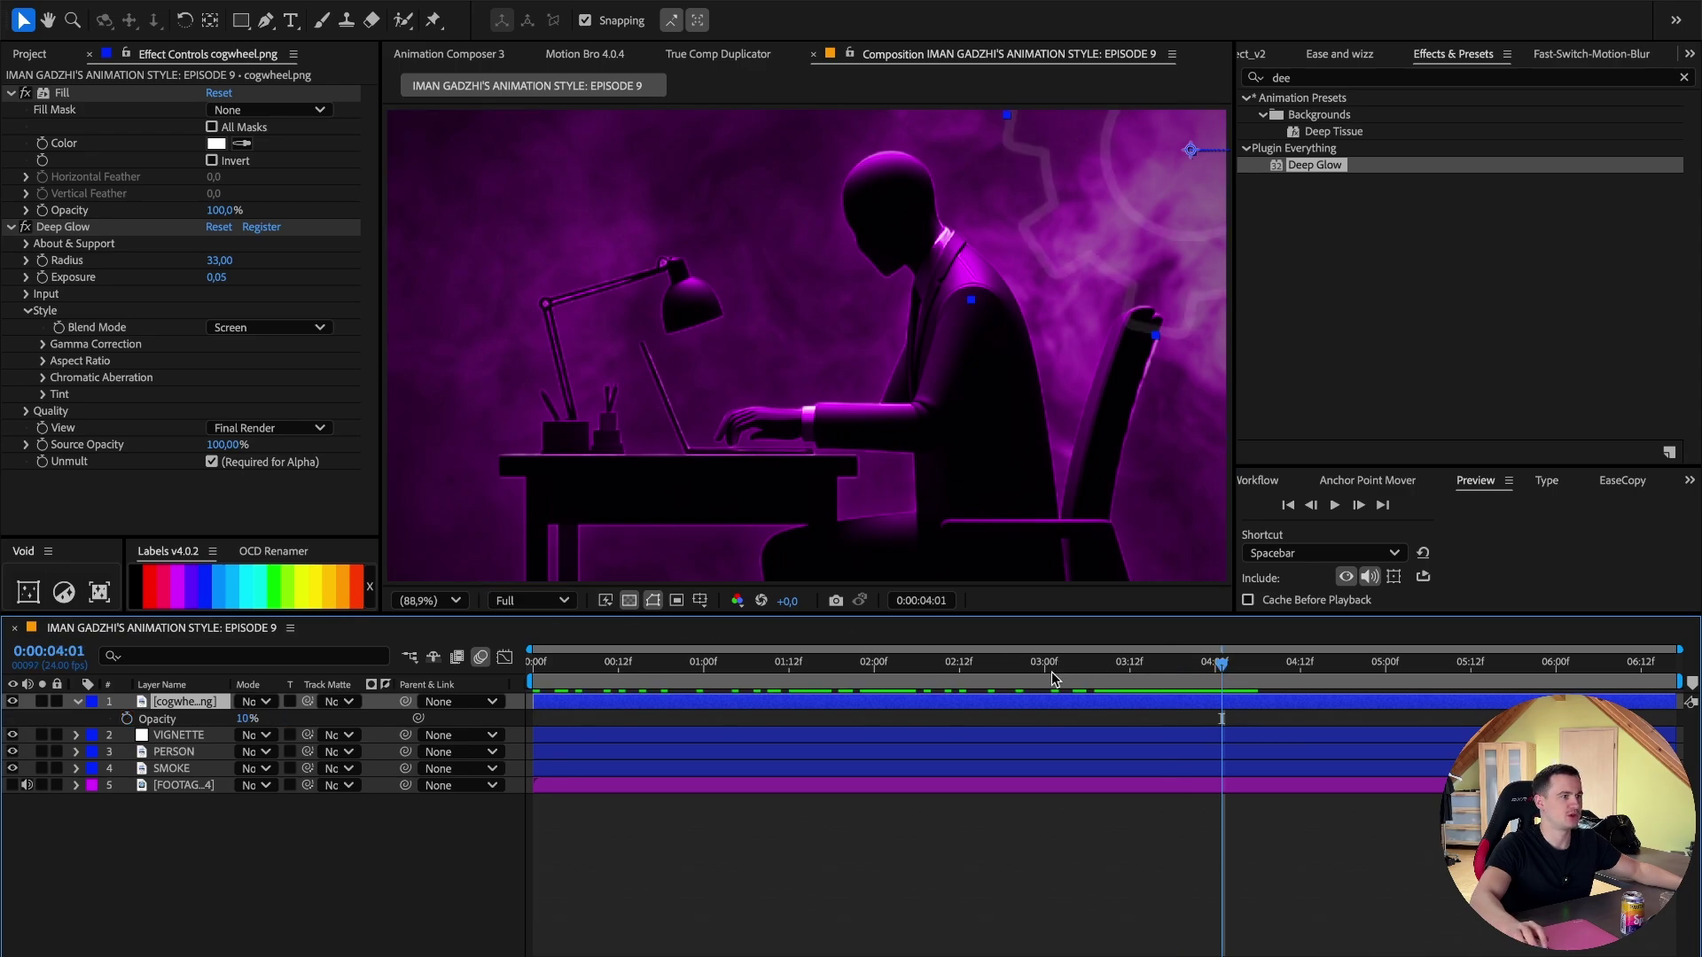
# Raise the cogwheel layer's opacity to 100%, place it beneath the VIGNETTE layer and preview the animation.
pyautogui.moveTo(1053, 679); pyautogui.dragTo(1123, 679)
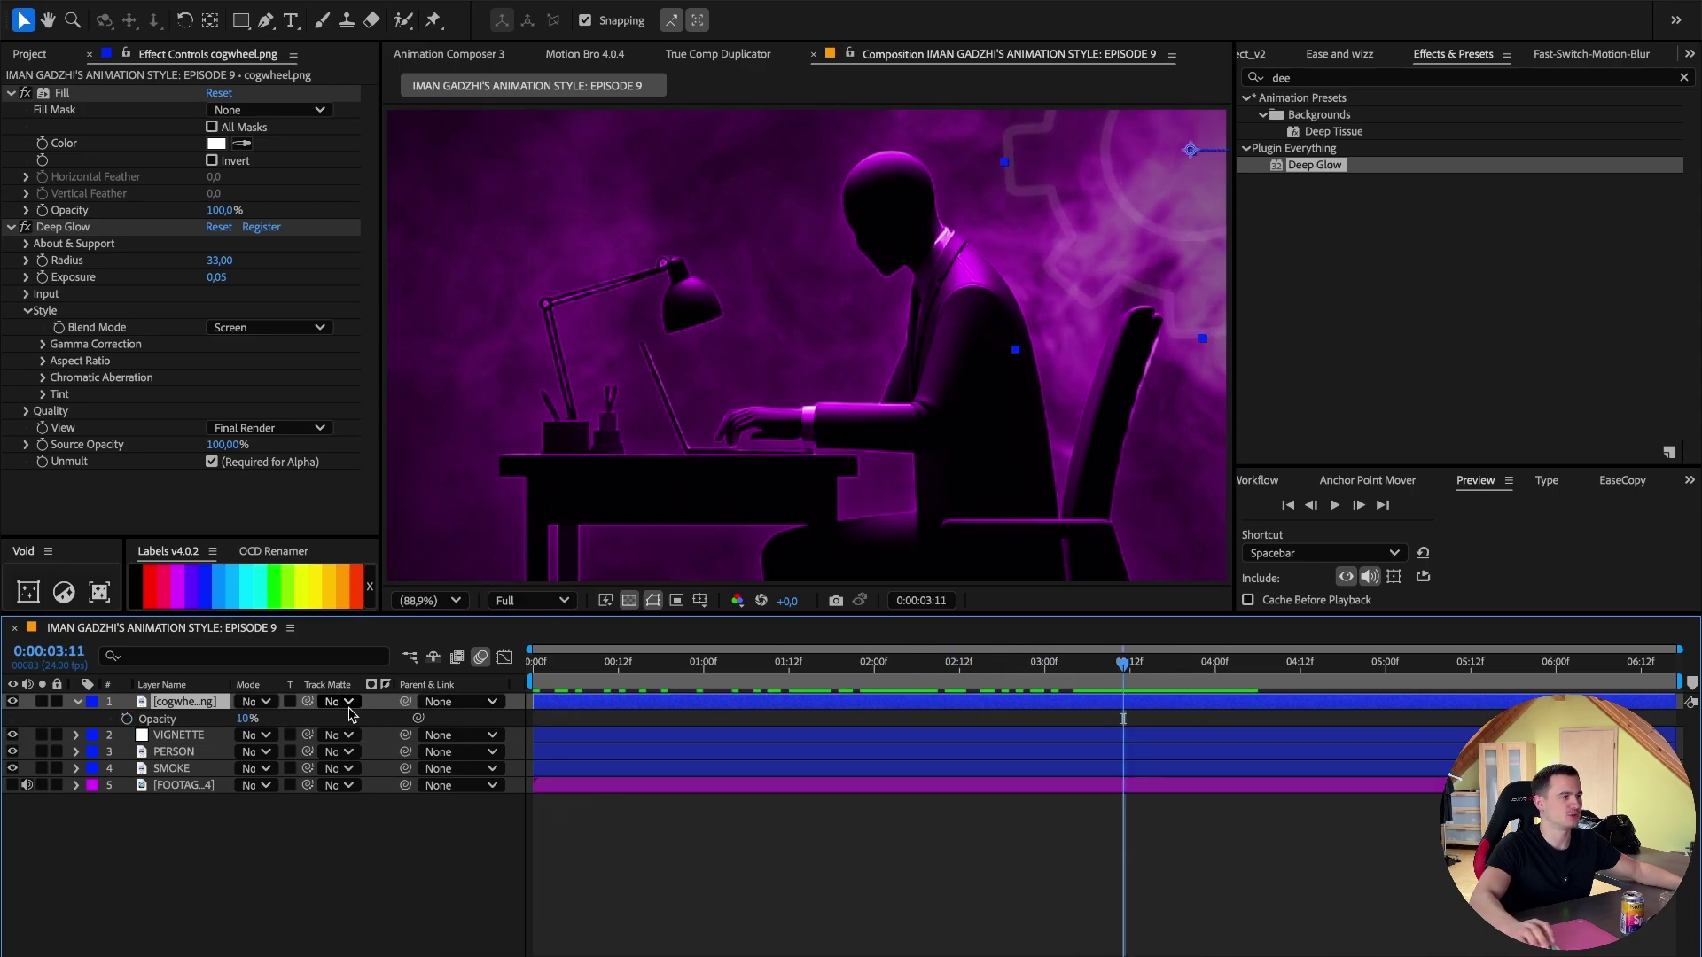
pyautogui.moveTo(248, 719); pyautogui.dragTo(245, 728)
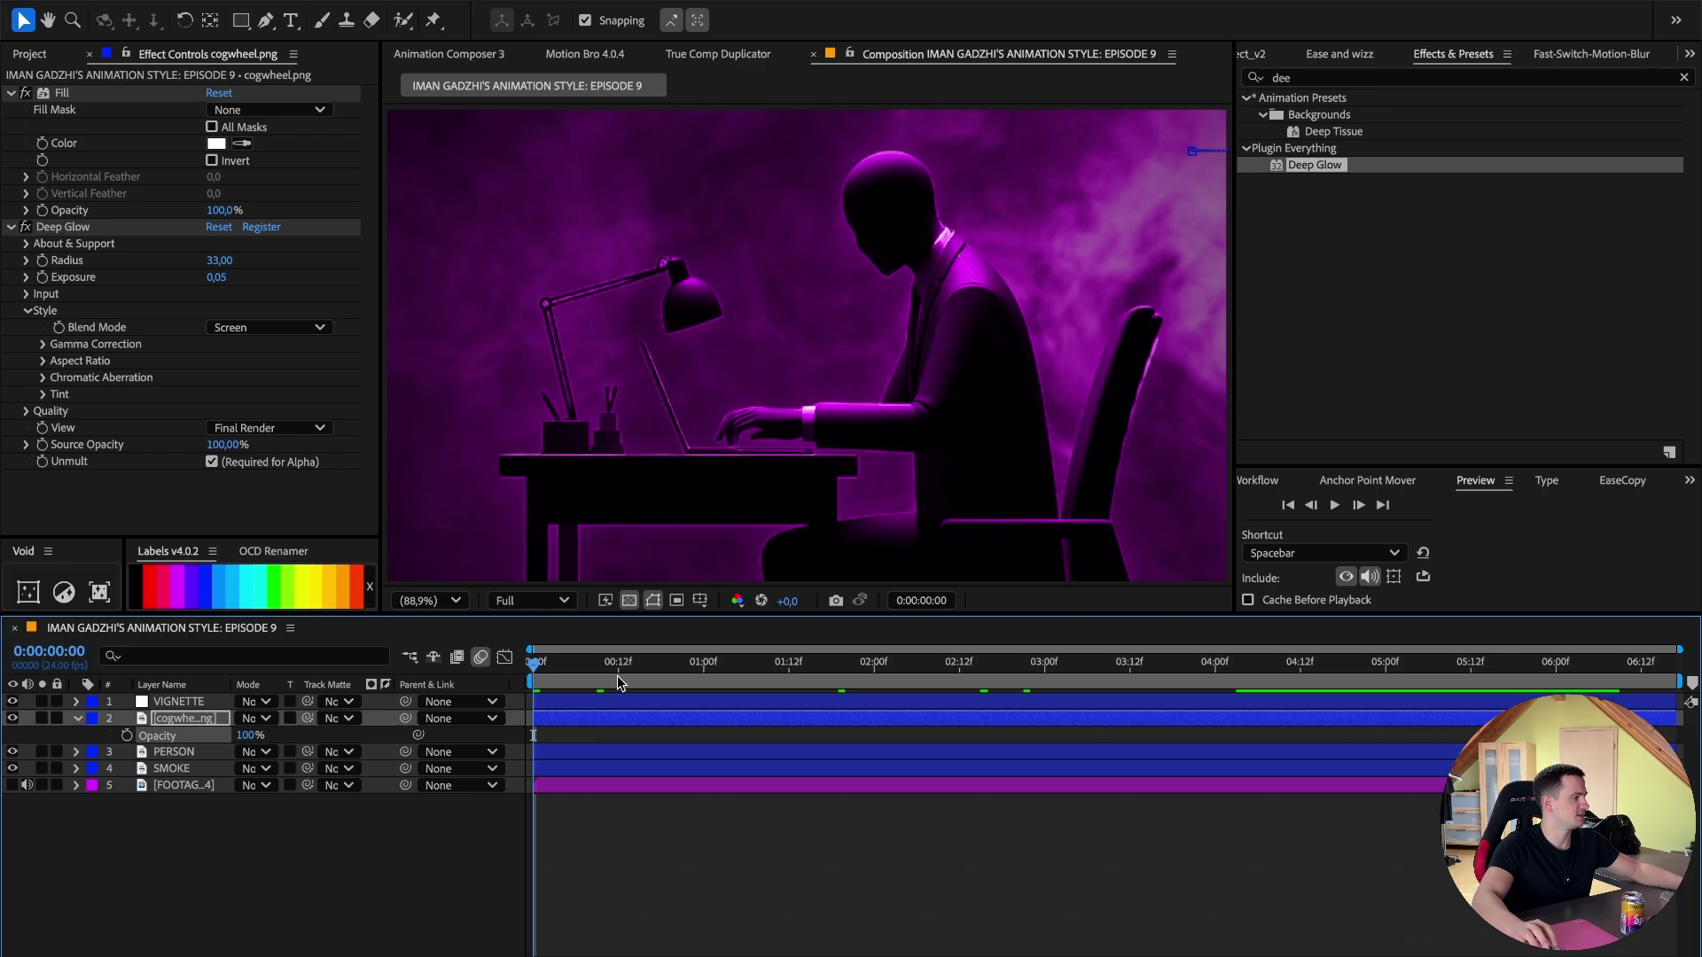
pyautogui.moveTo(615, 667); pyautogui.dragTo(1370, 675)
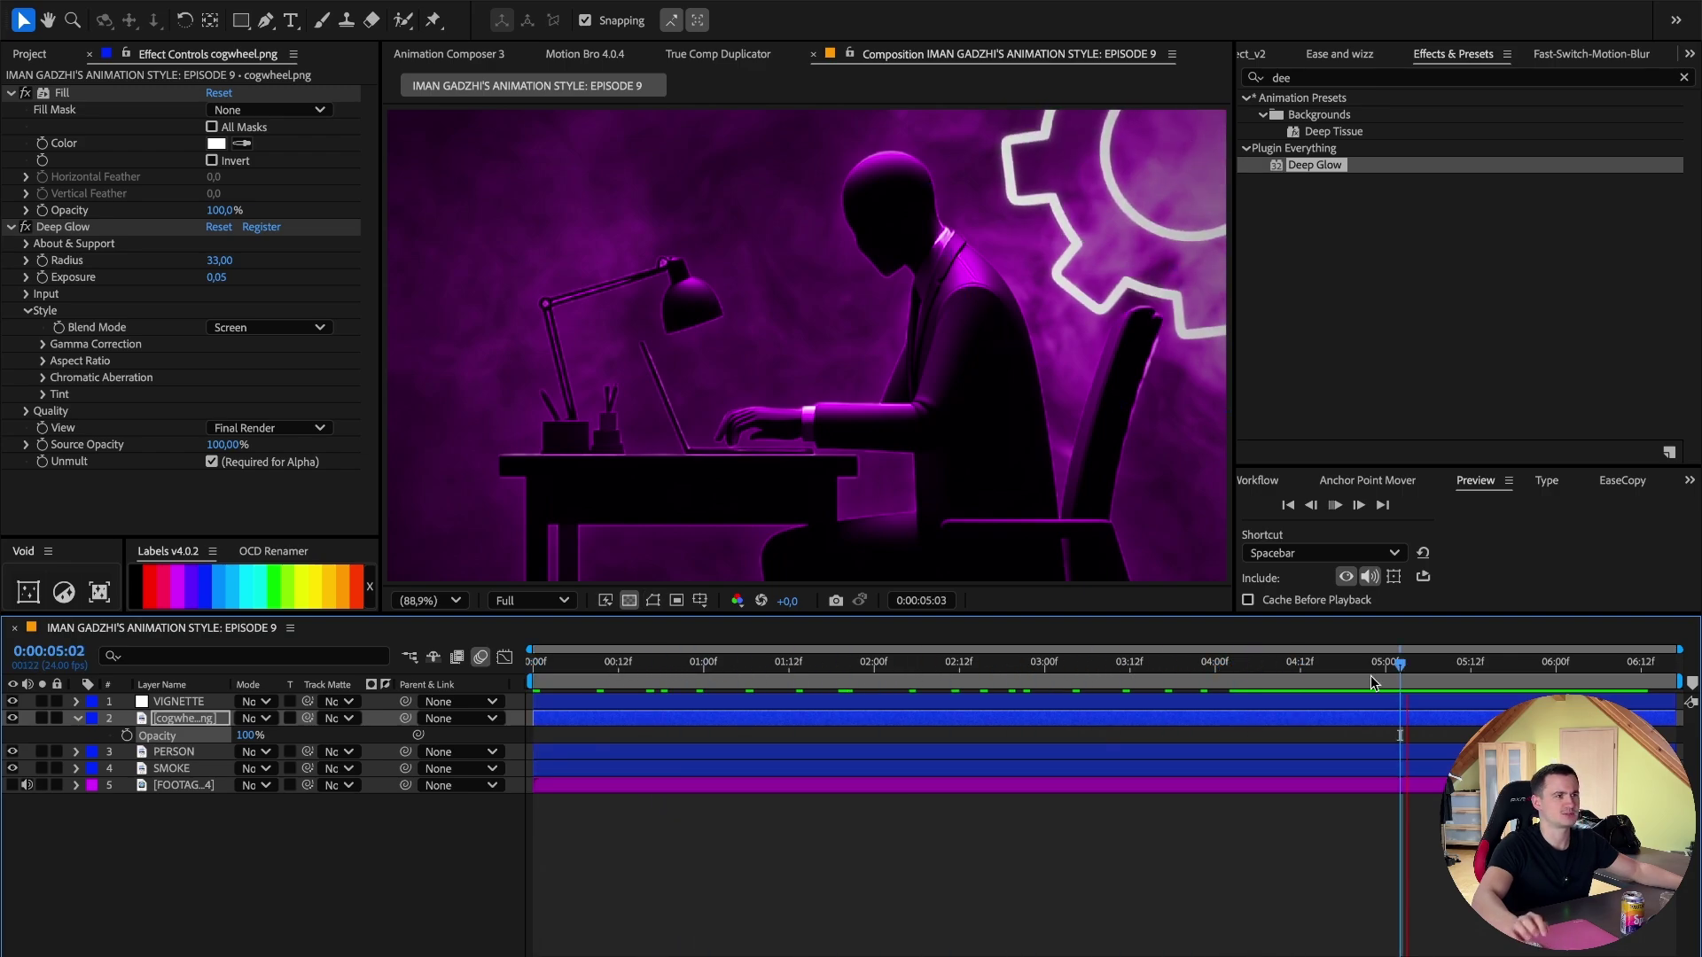
pyautogui.press('space')
# Add a Spin-type Radial Blur with an amount of 2 to the cogwheel layer and check it during the rotation.
pyautogui.click(669, 877)
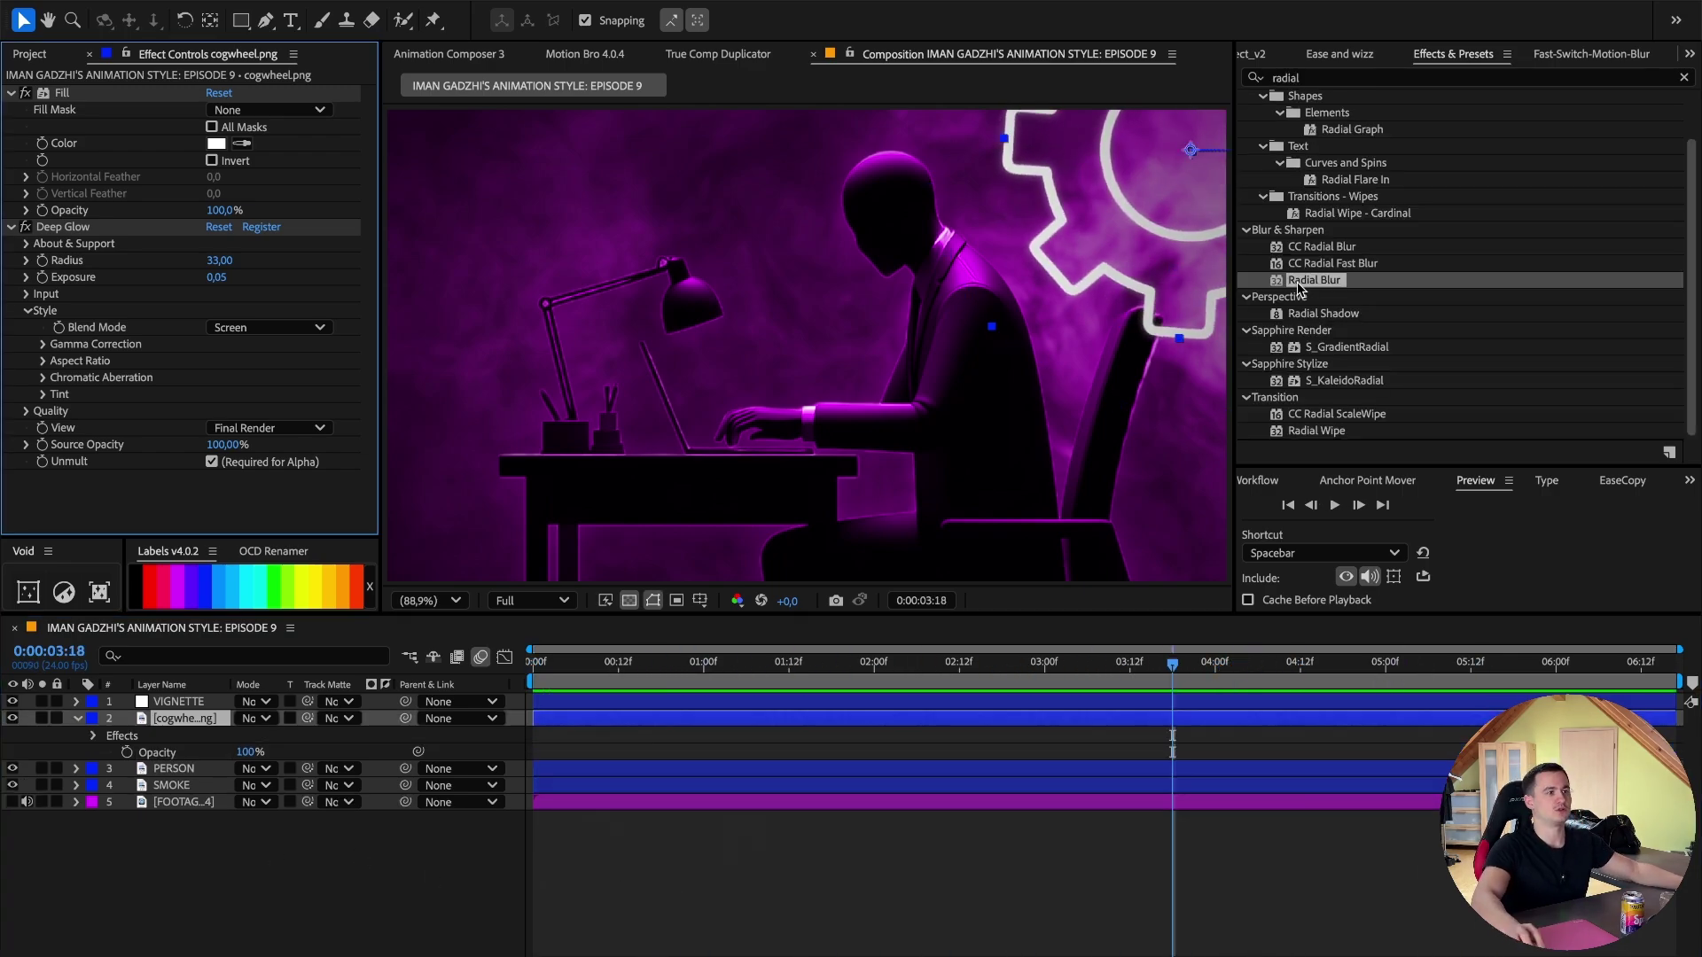
pyautogui.moveTo(1313, 279); pyautogui.dragTo(220, 454)
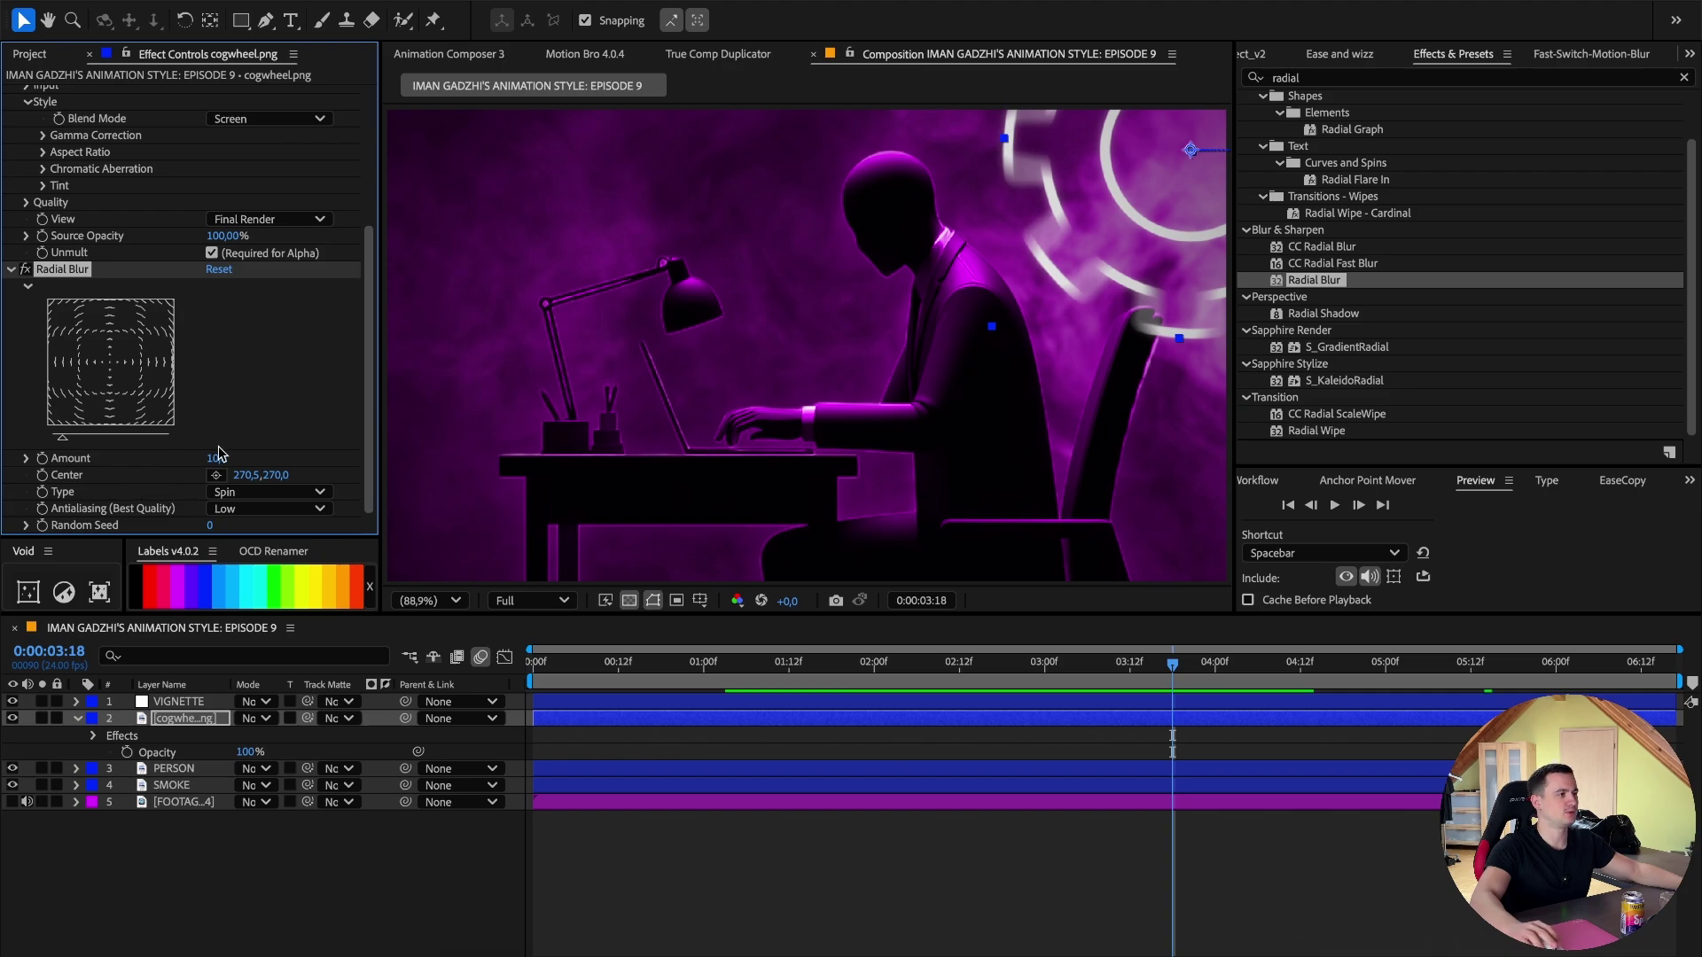
pyautogui.press('Return')
pyautogui.moveTo(1004, 667); pyautogui.dragTo(1306, 667)
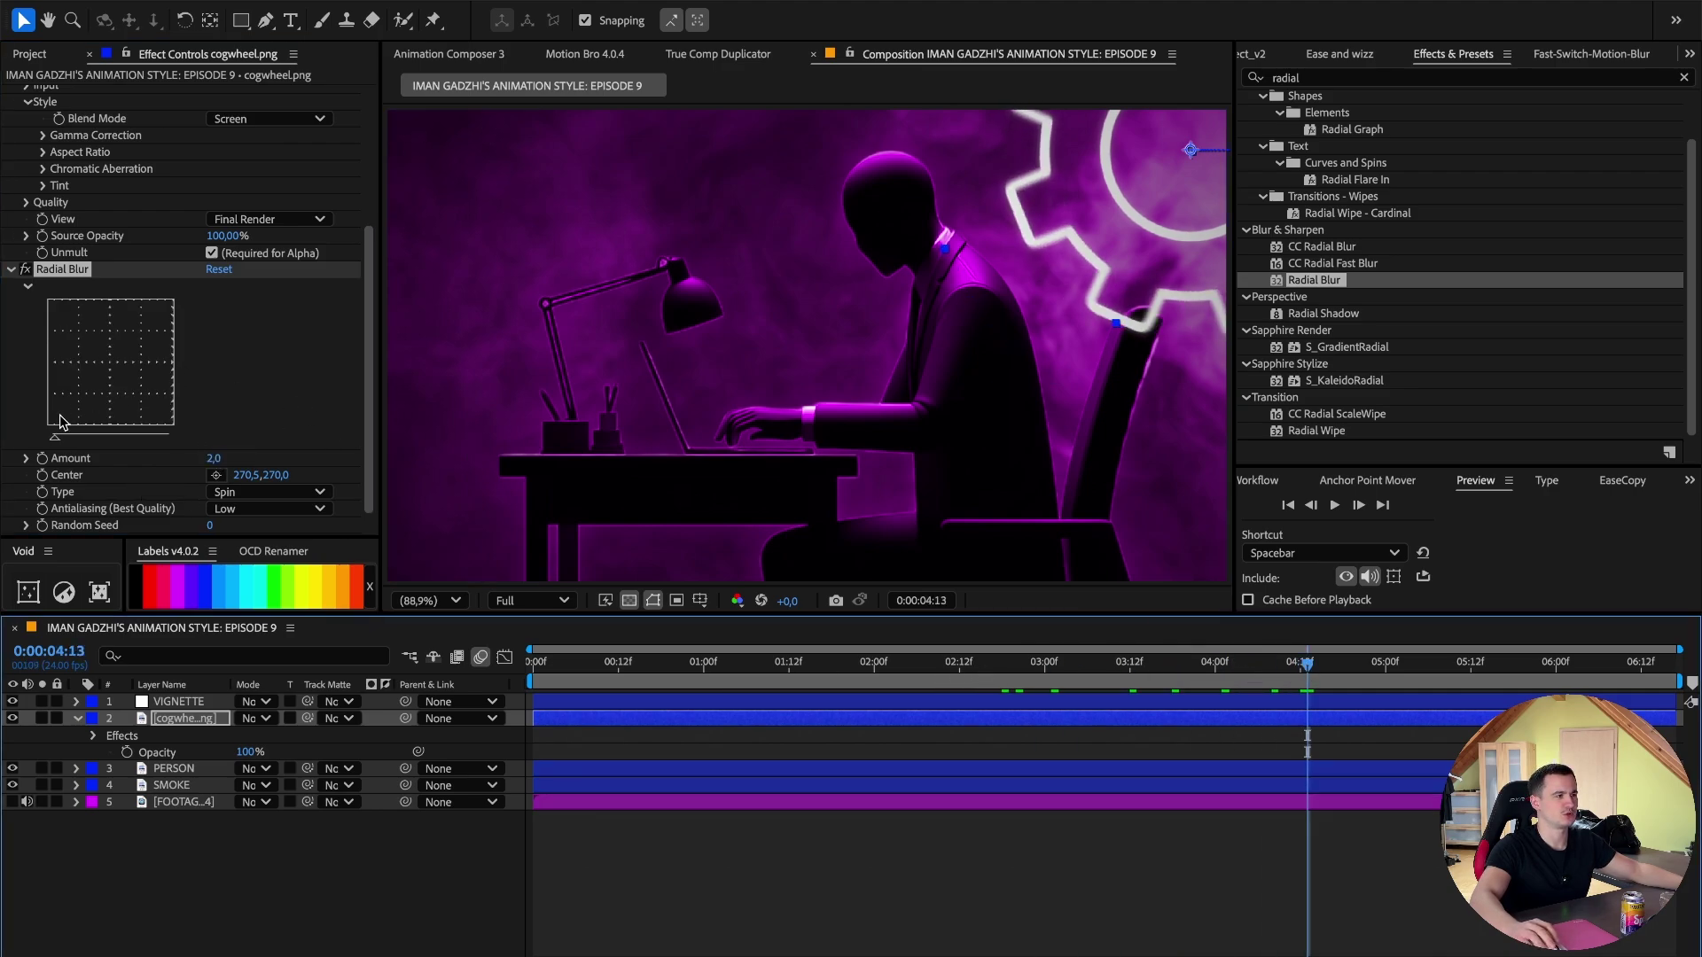
pyautogui.click(29, 262)
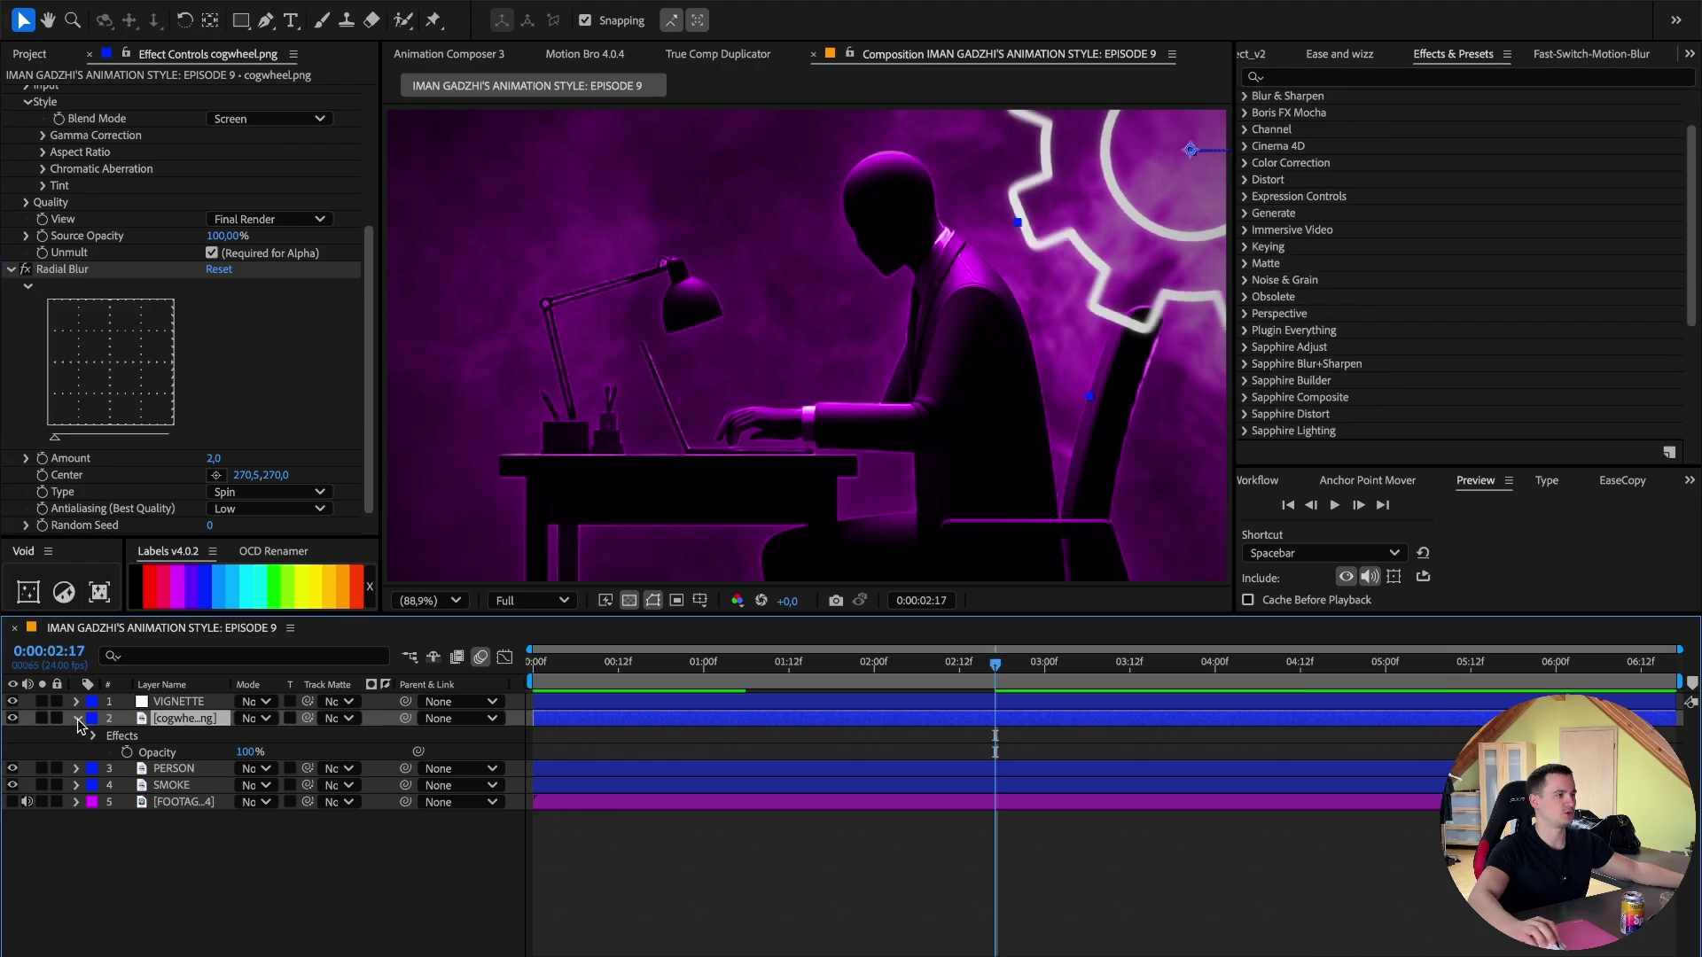
# Collapse and deselect the cogwheel layer, choose the Rectangle Tool and show the proportional grid over the composition.
pyautogui.click(77, 718)
pyautogui.click(883, 852)
pyautogui.scroll(5, 1337, 51)
pyautogui.click(1258, 54)
pyautogui.click(934, 816)
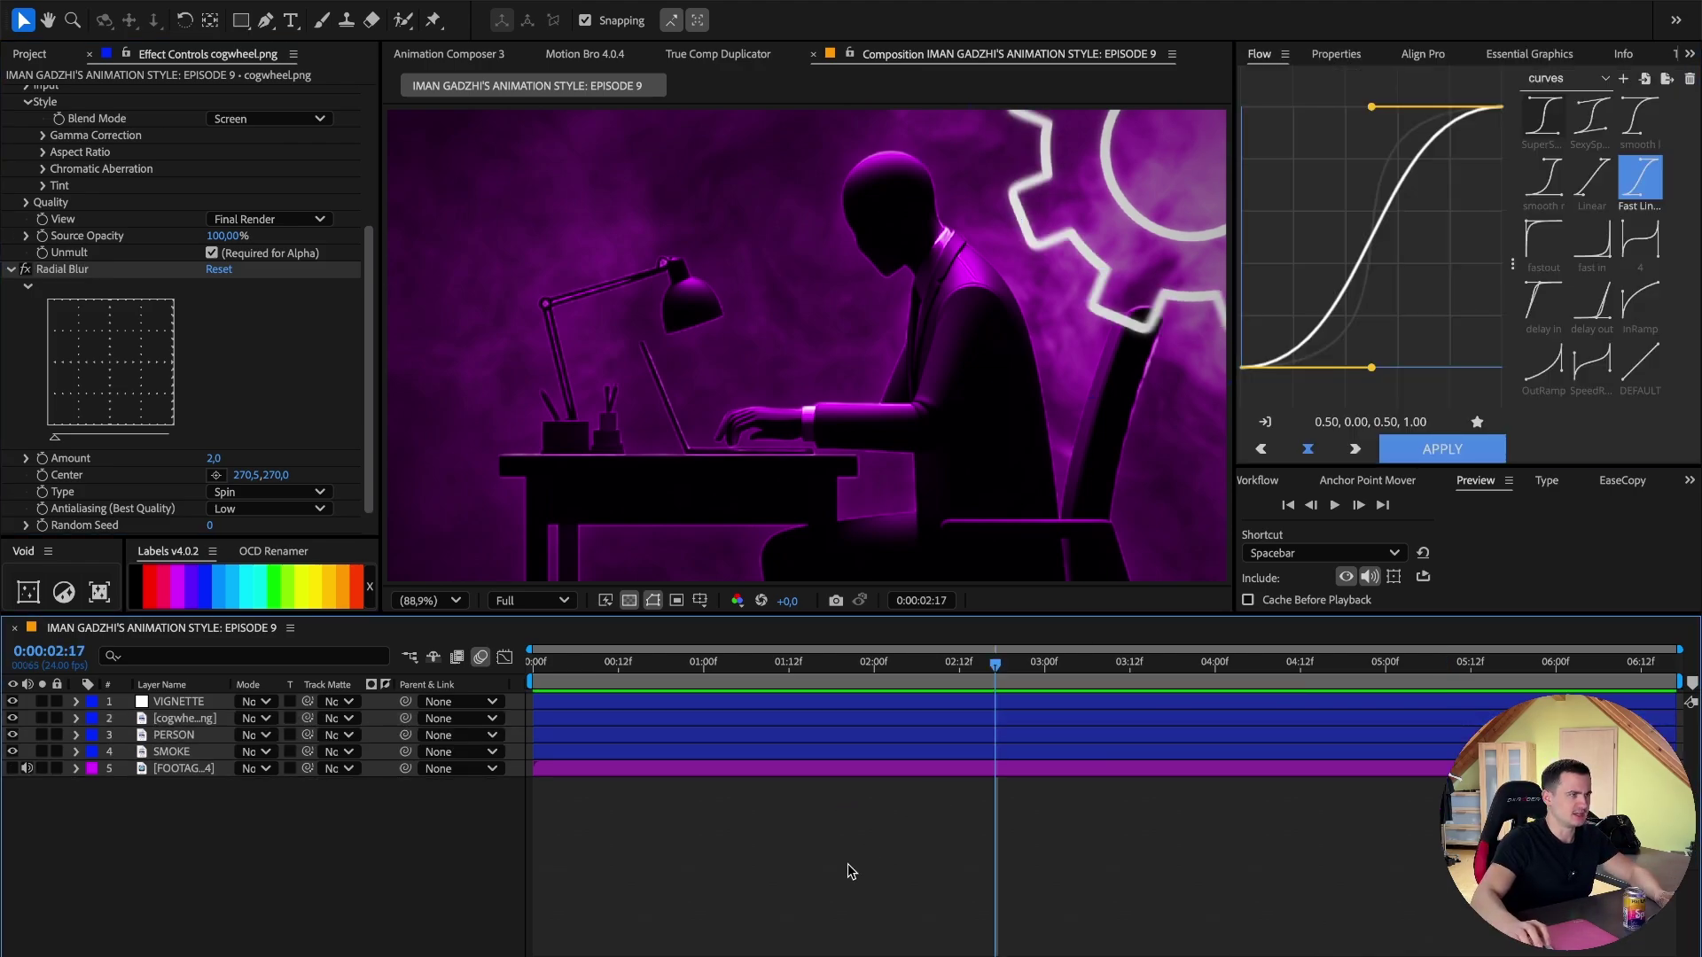
pyautogui.press('q')
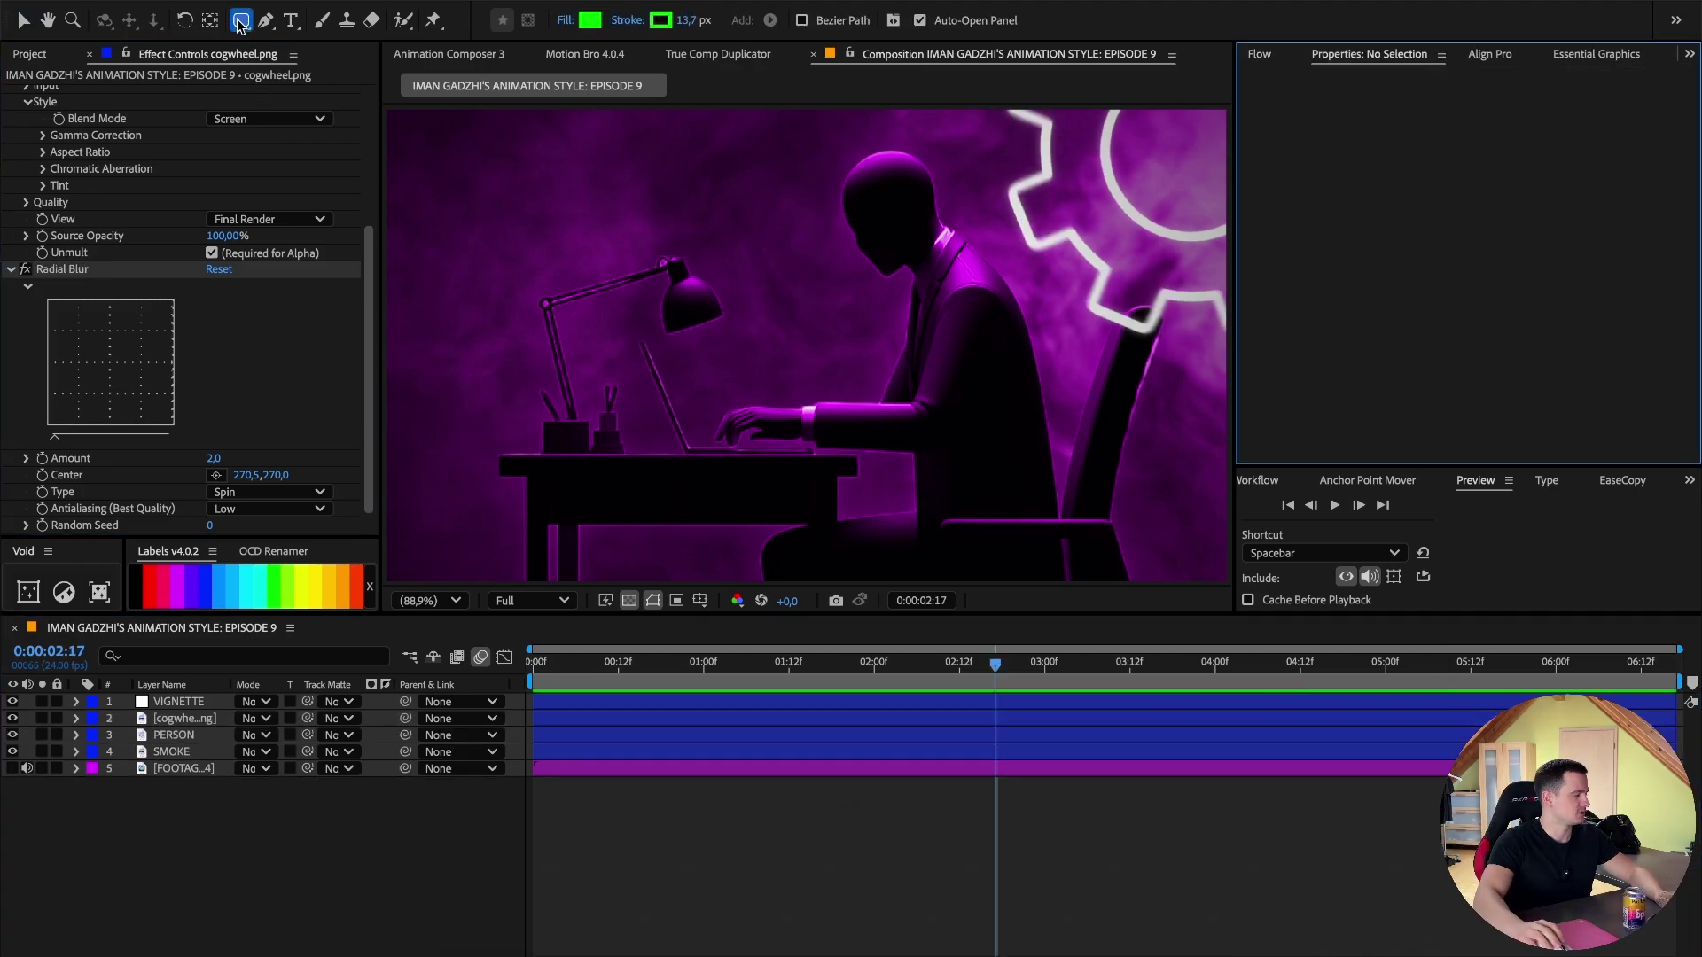
pyautogui.click(240, 20)
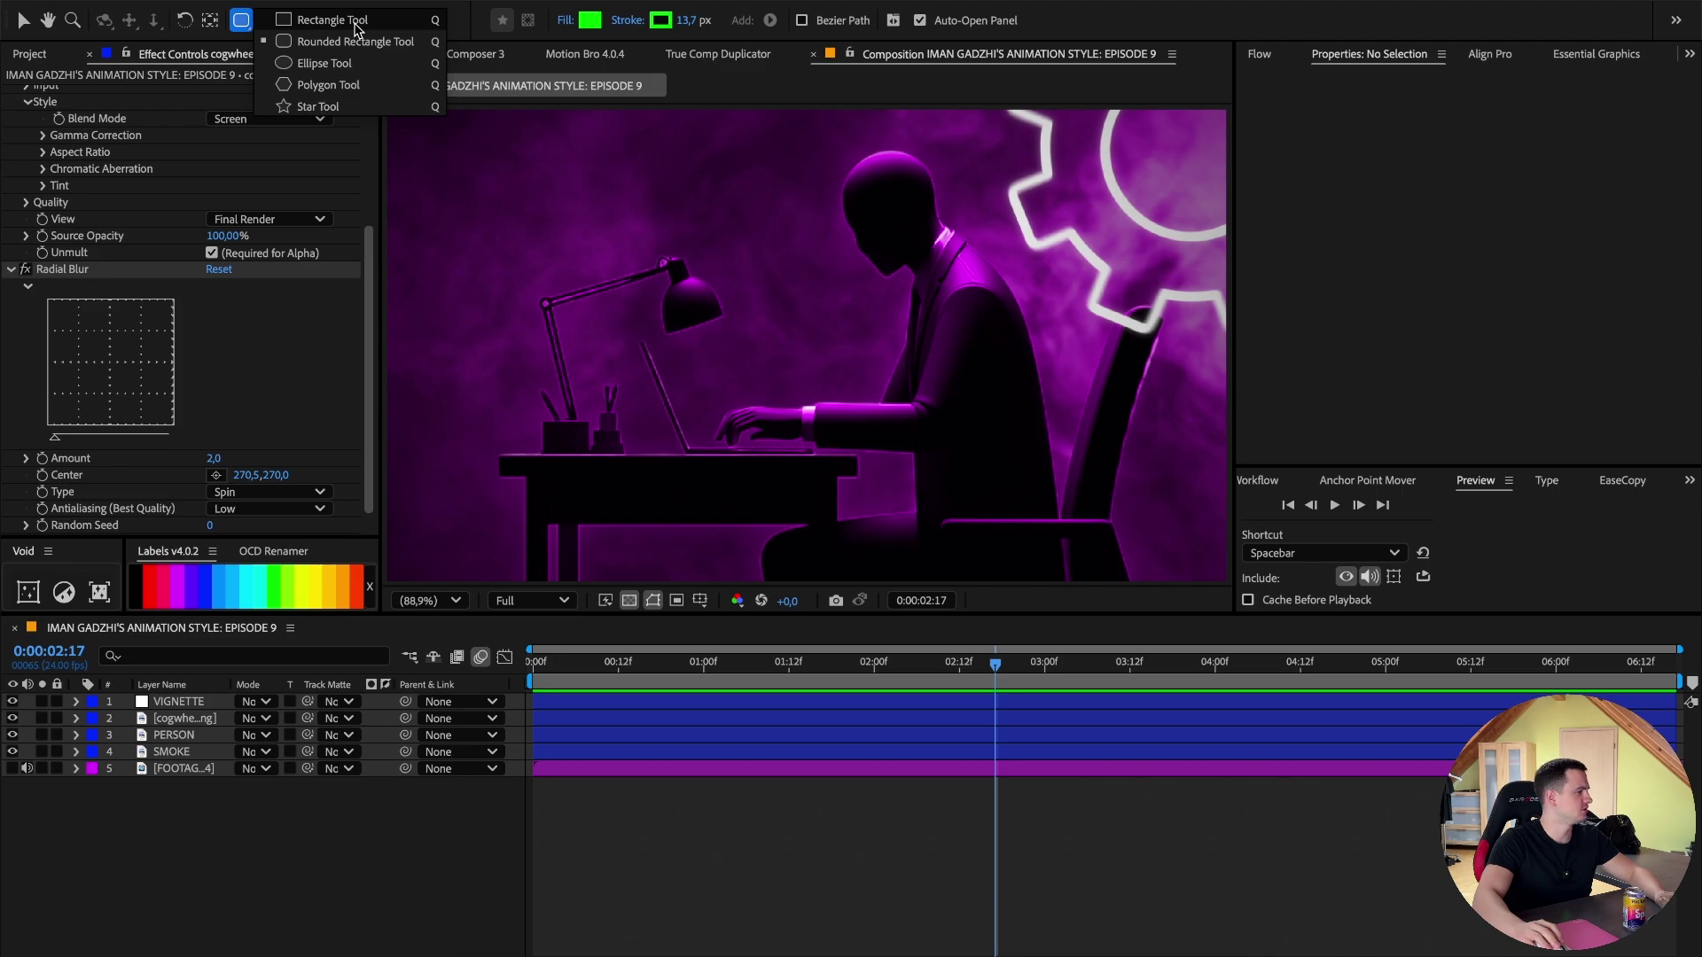
pyautogui.click(355, 20)
pyautogui.click(699, 600)
pyautogui.click(753, 642)
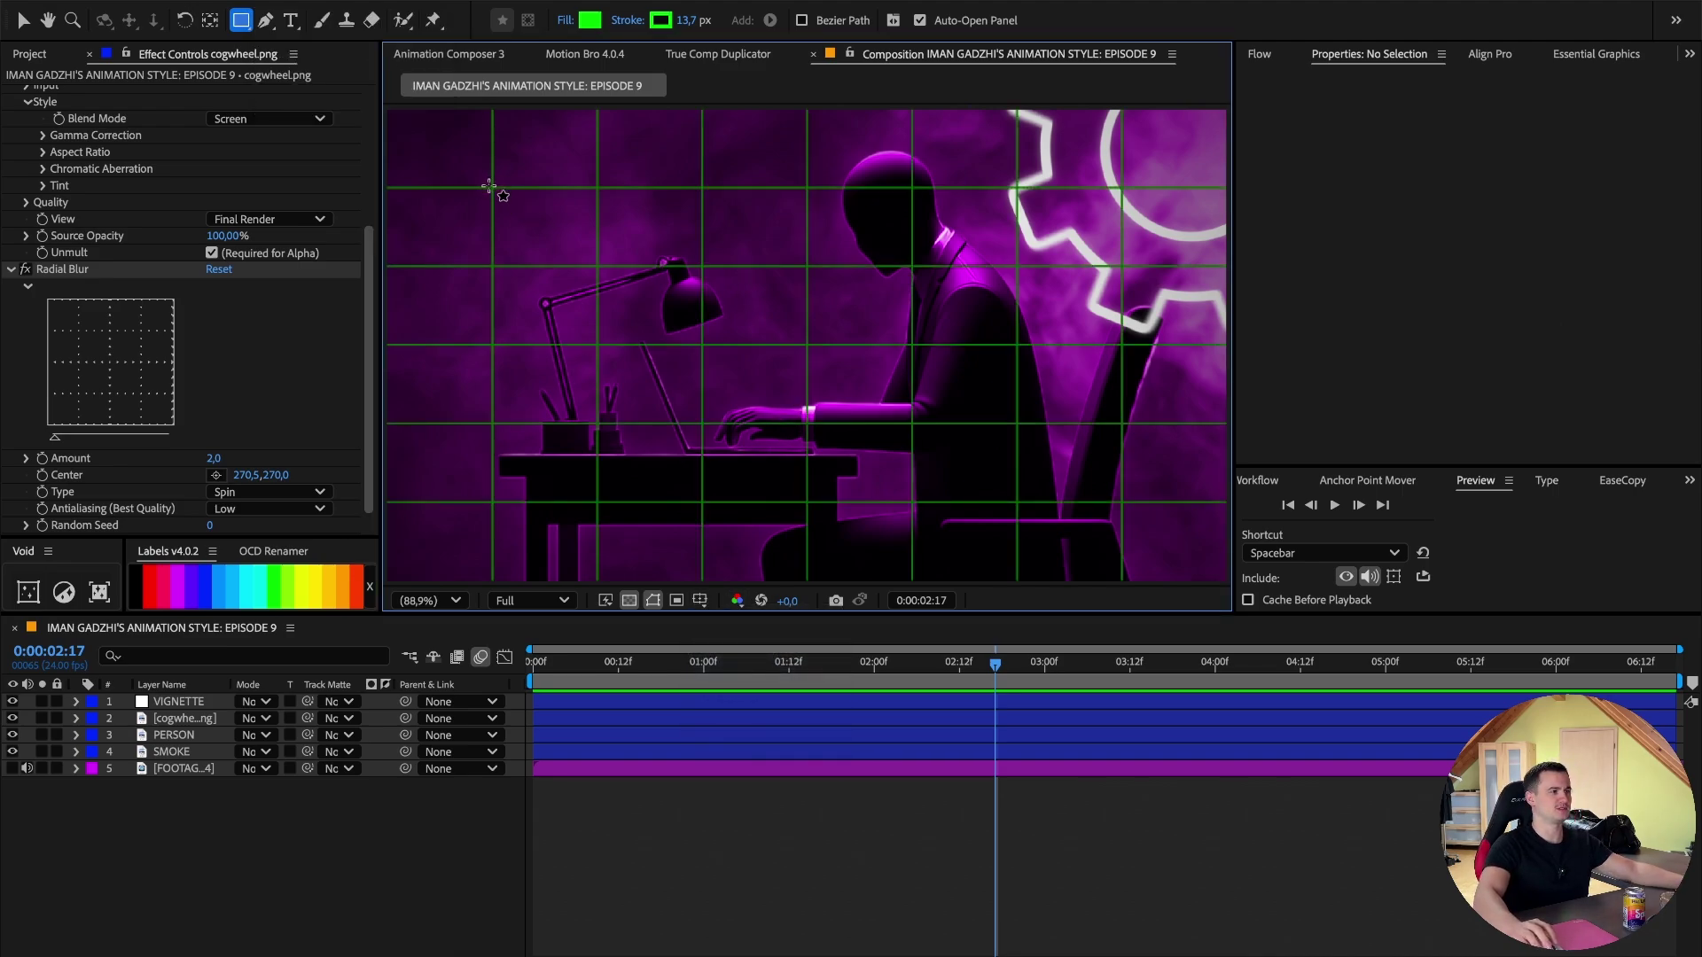
# Draw a thin horizontal rectangle about 1452 by 15 px along the upper grid line and fill it white.
pyautogui.moveTo(489, 188)
pyautogui.mouseDown()
pyautogui.moveTo(1125, 191)
pyautogui.moveTo(1044, 577)
pyautogui.mouseUp()
pyautogui.scroll(2, 1131, 384)
pyautogui.scroll(-3, 1458, 427)
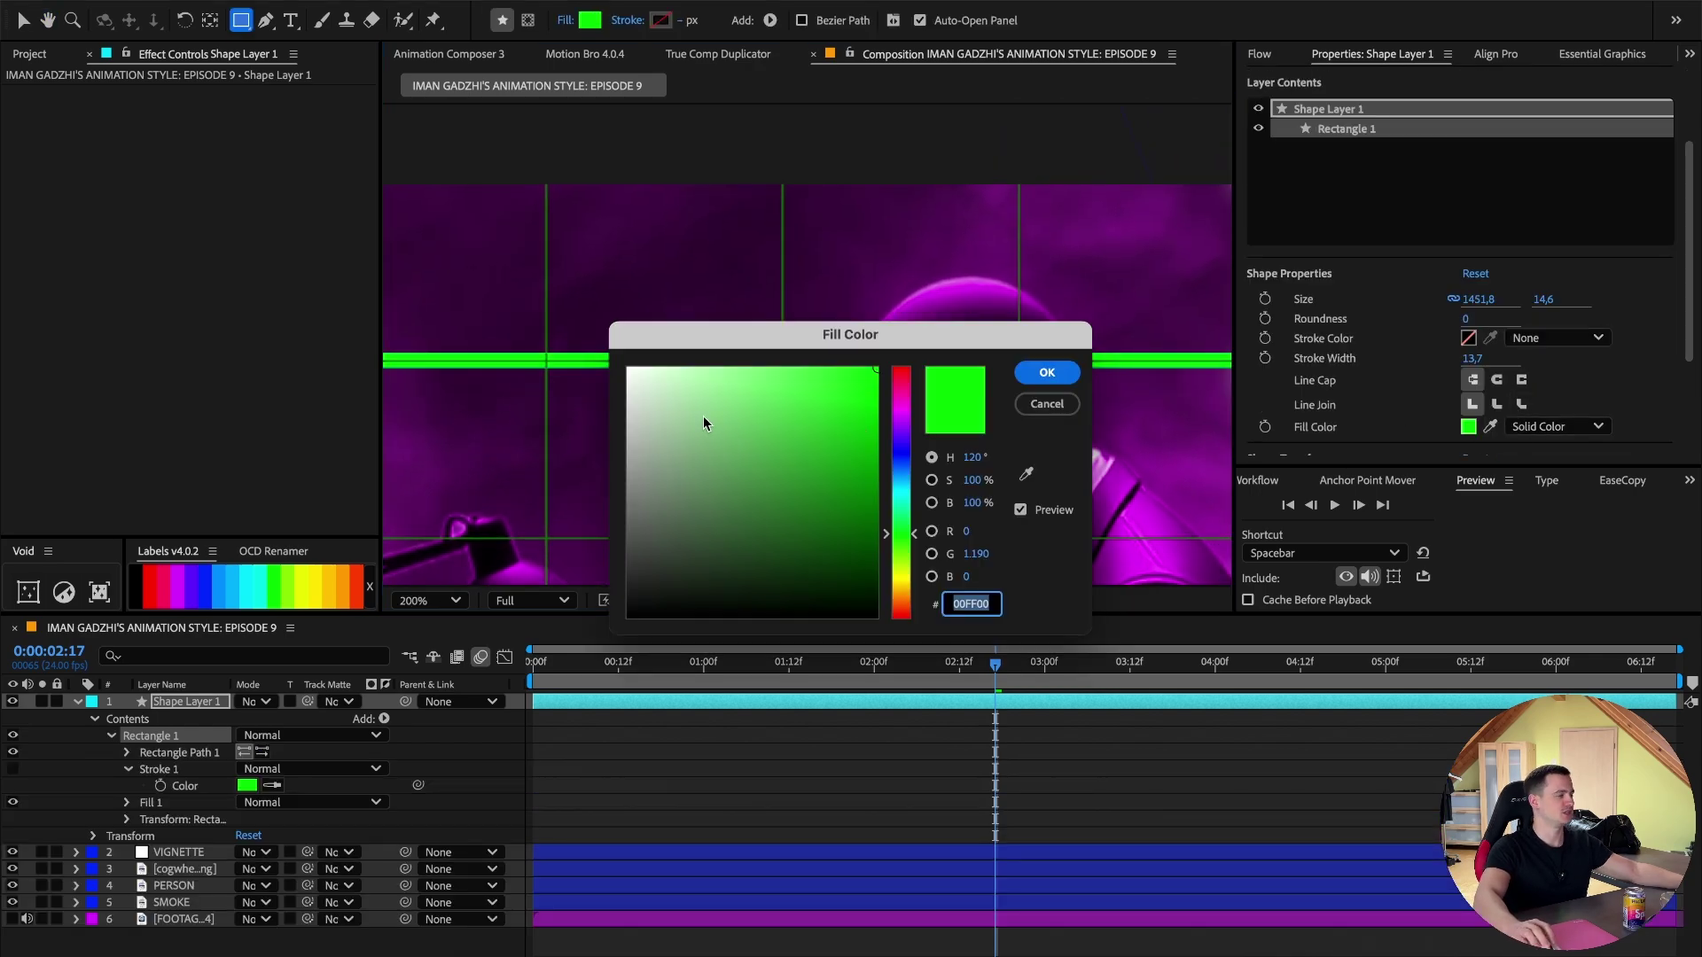
pyautogui.moveTo(704, 416); pyautogui.dragTo(593, 270)
pyautogui.click(1047, 370)
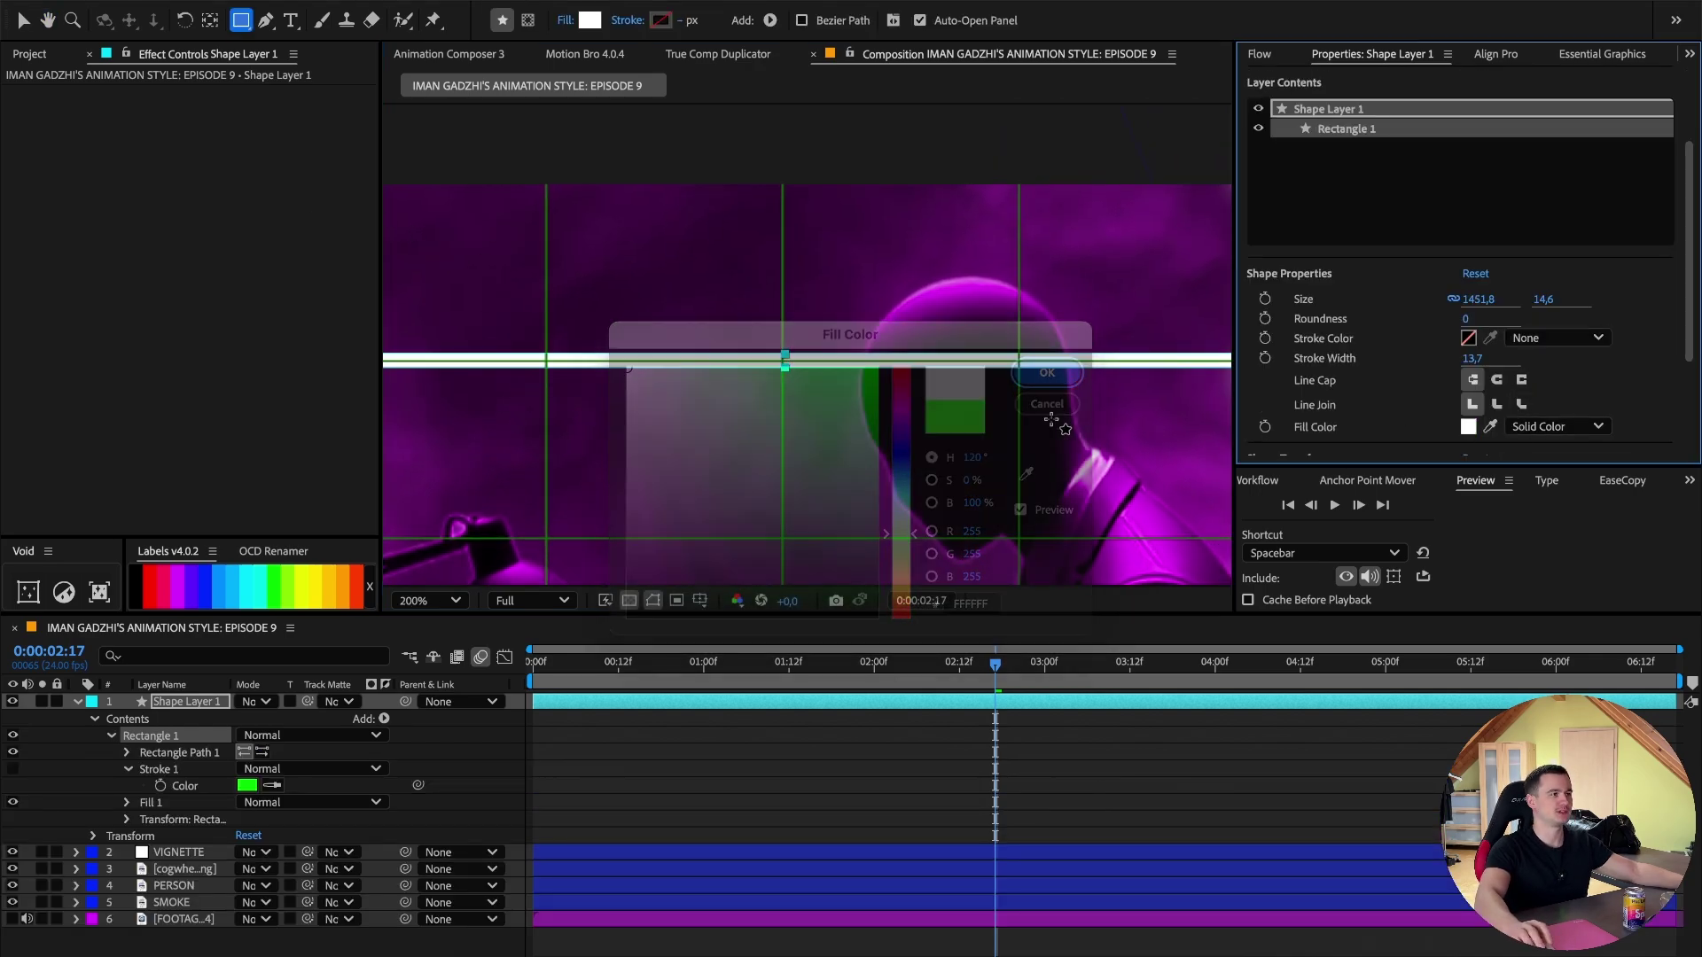
# Set the white rectangle's size to 1450 wide and 6 high.
pyautogui.click(1478, 300)
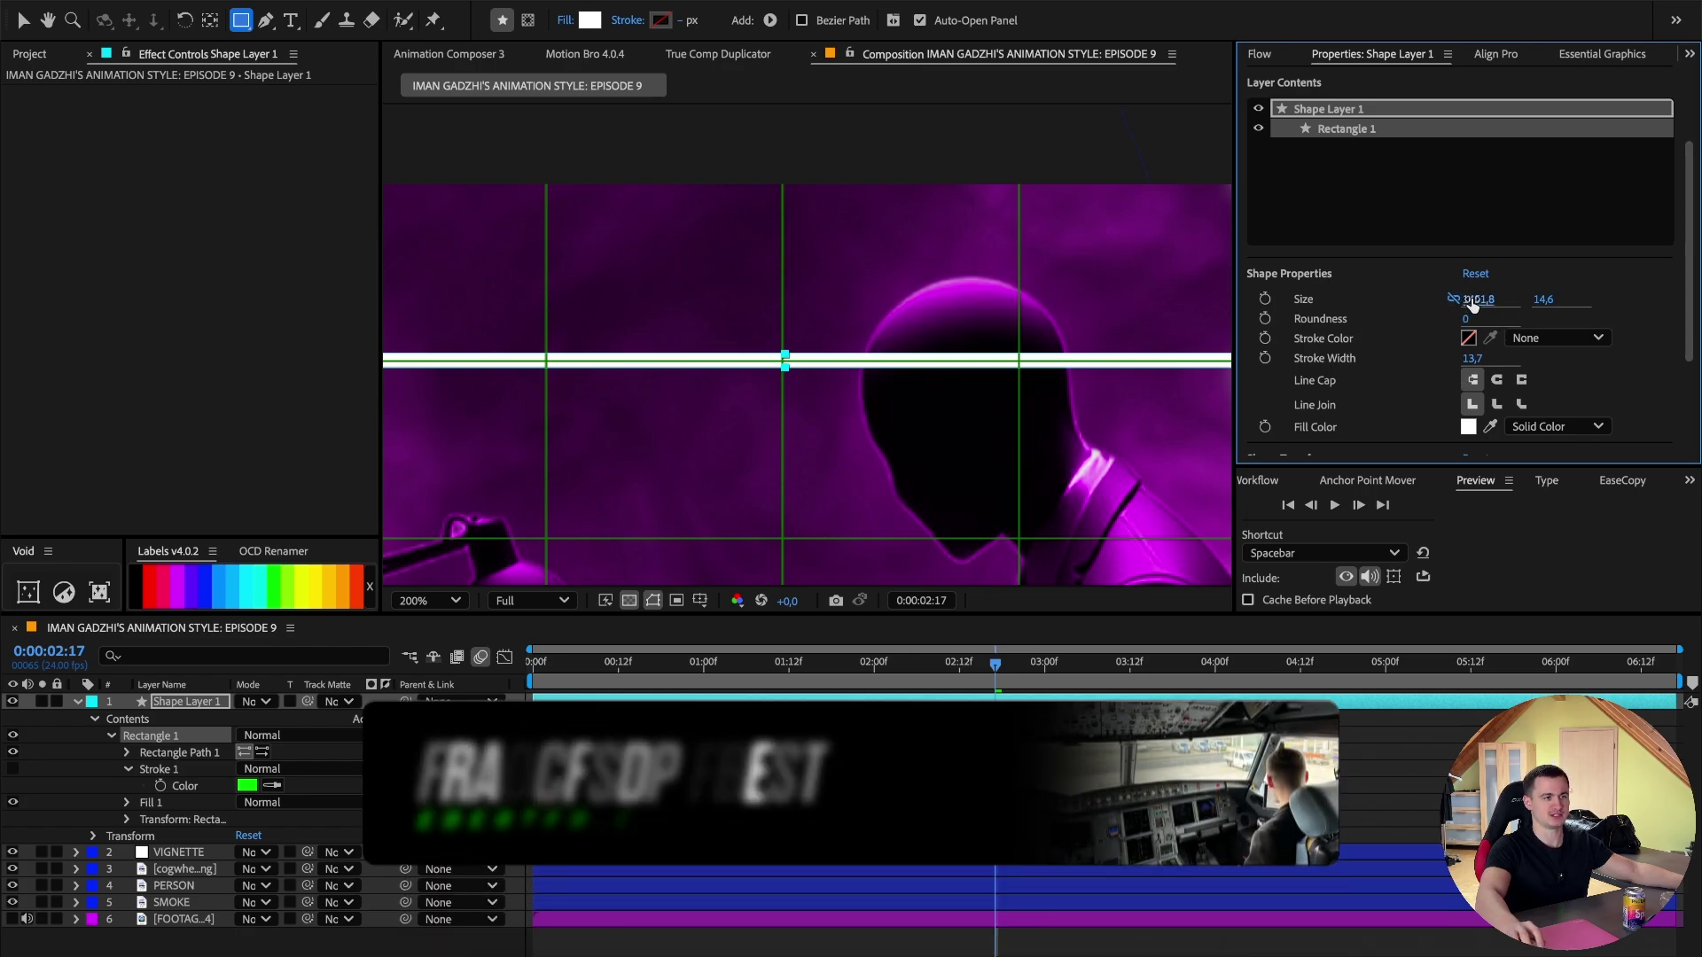
pyautogui.press('Tab')
pyautogui.click(1484, 299)
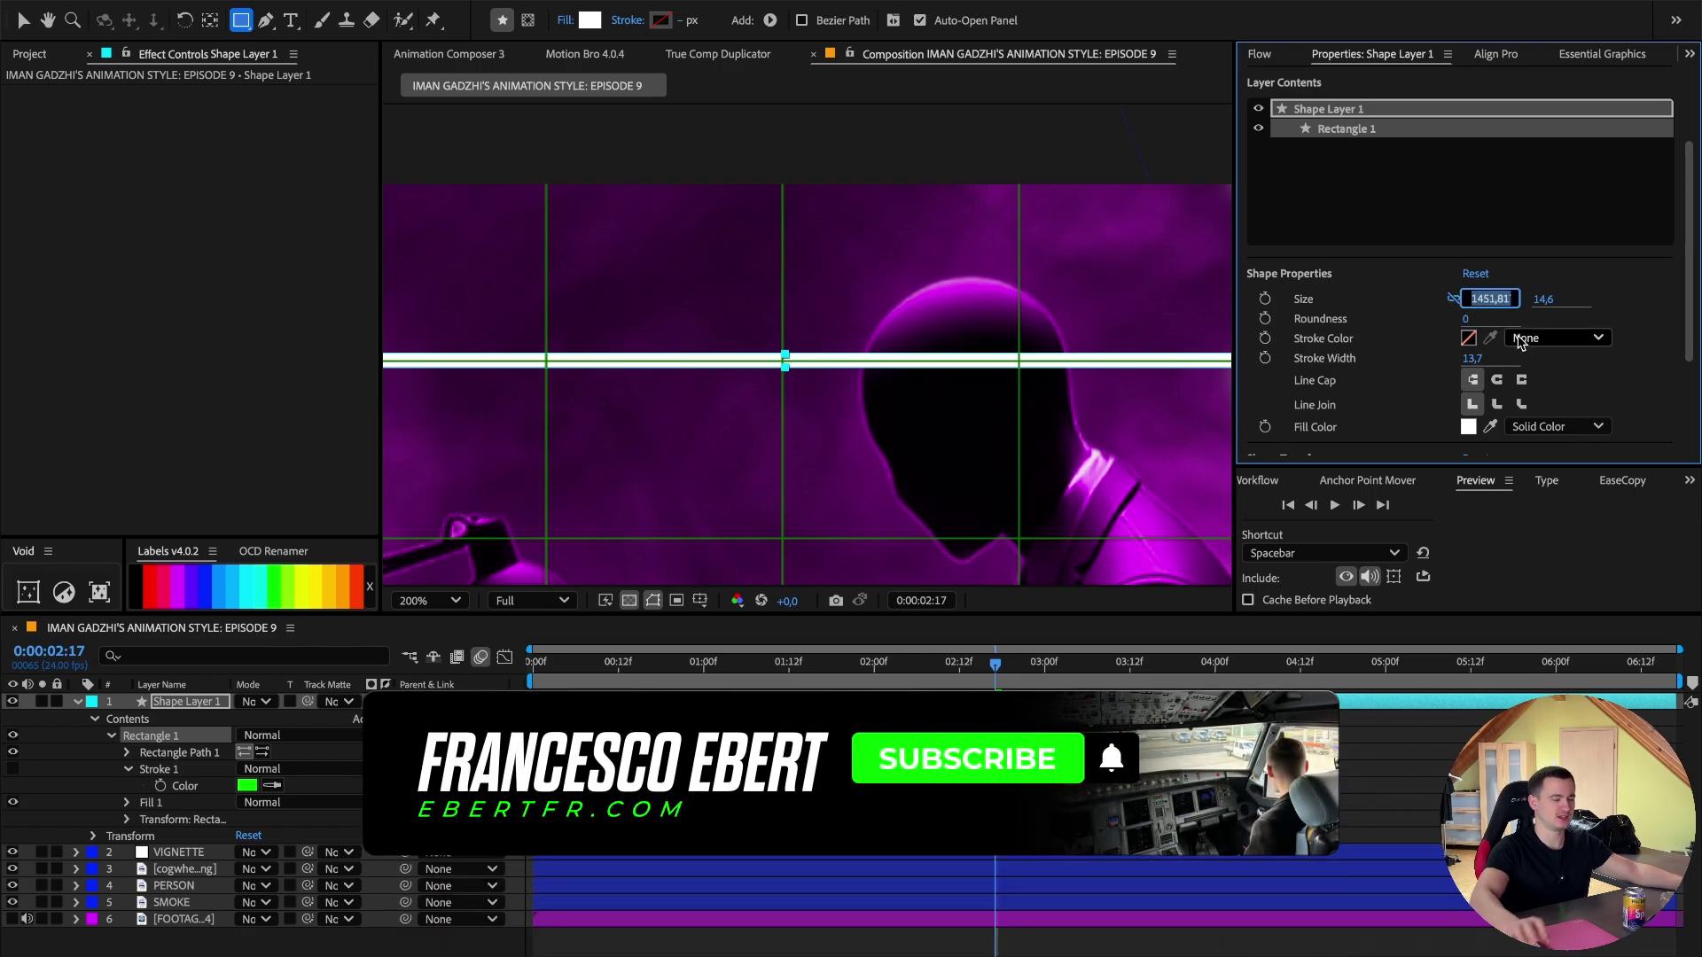
pyautogui.write('145')
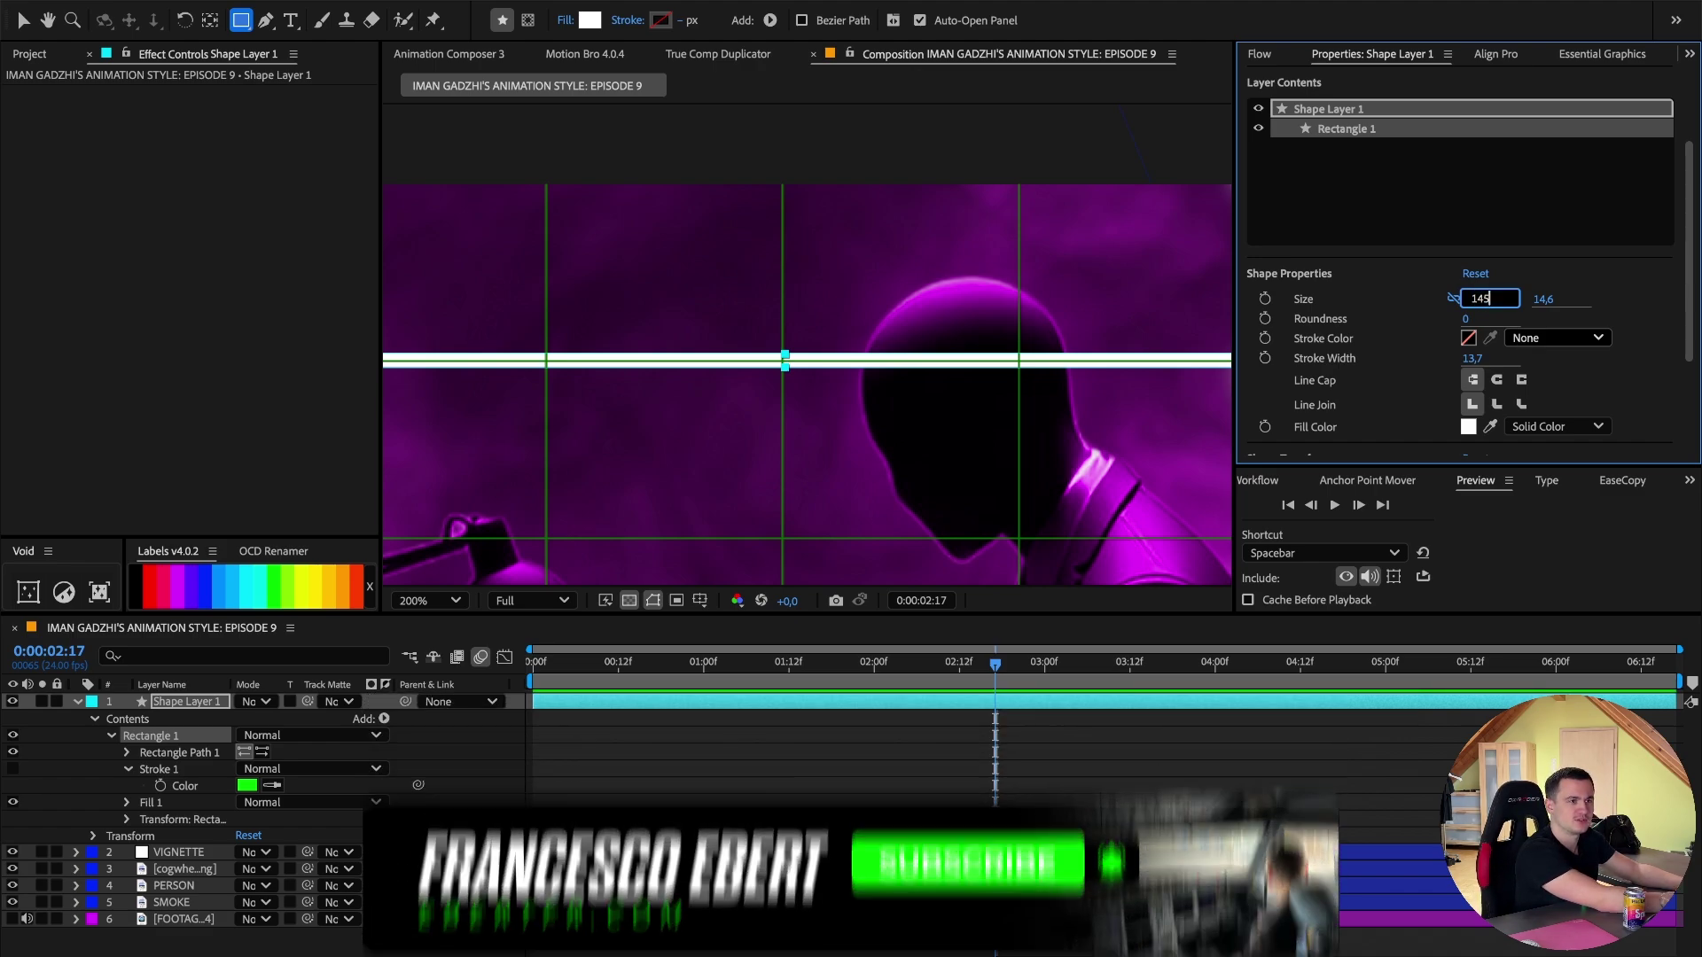
pyautogui.write('0')
pyautogui.press('Return')
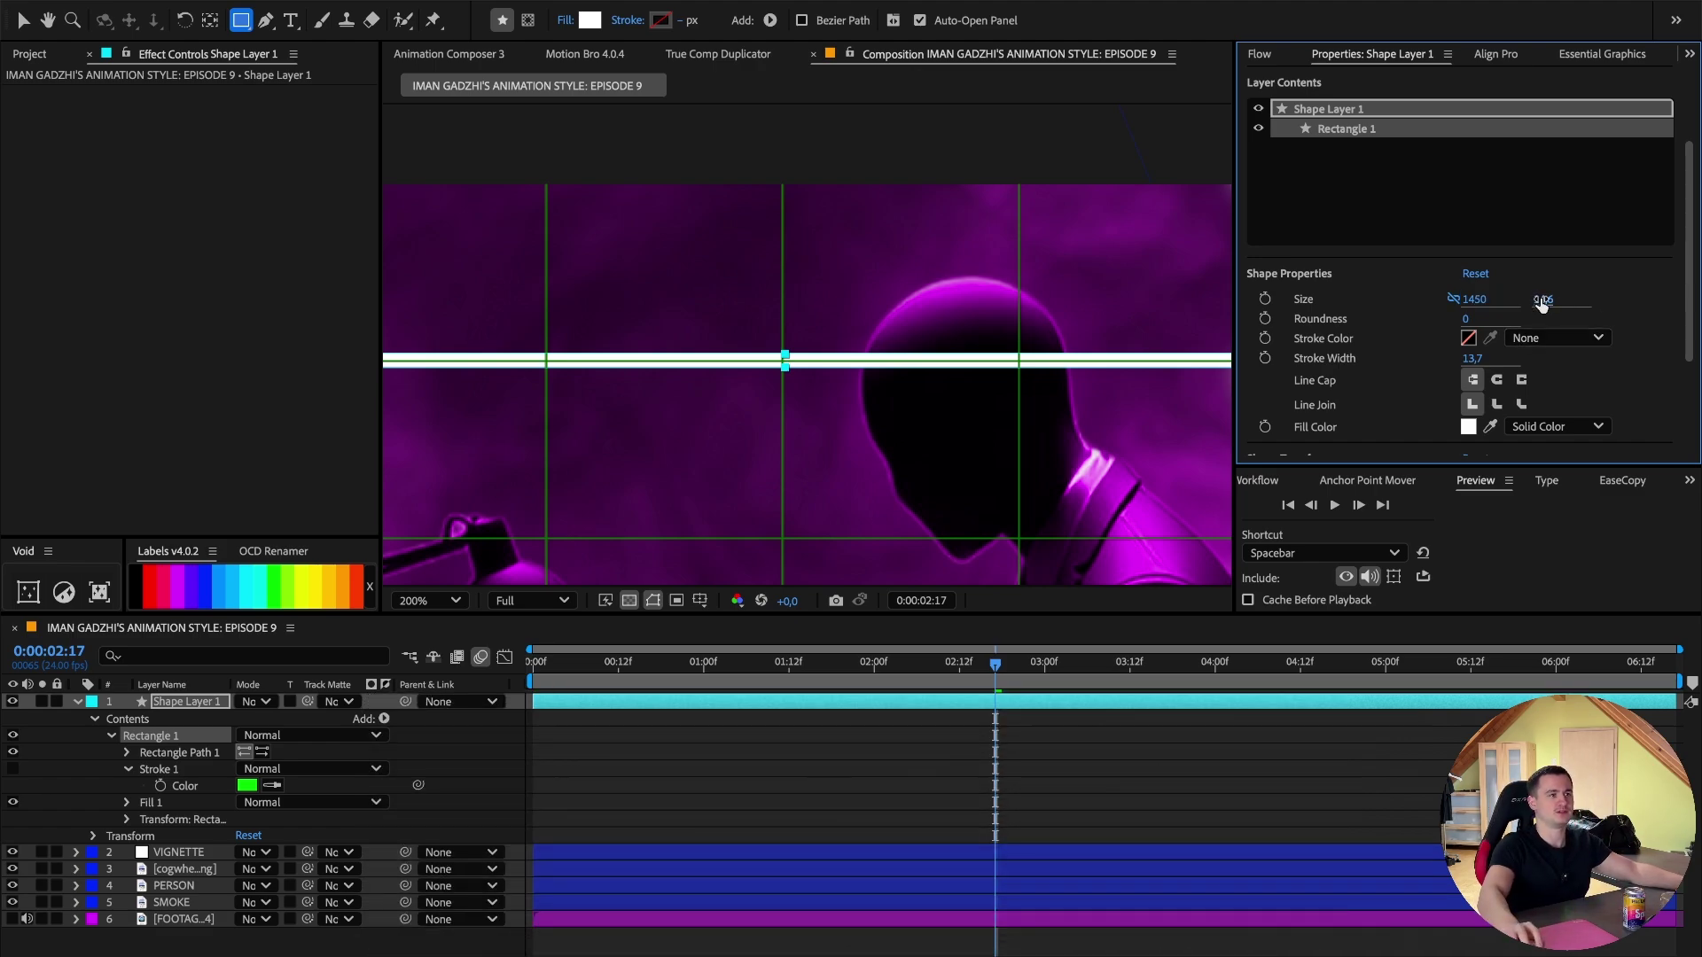
pyautogui.click(1543, 299)
pyautogui.write('6')
pyautogui.press('Return')
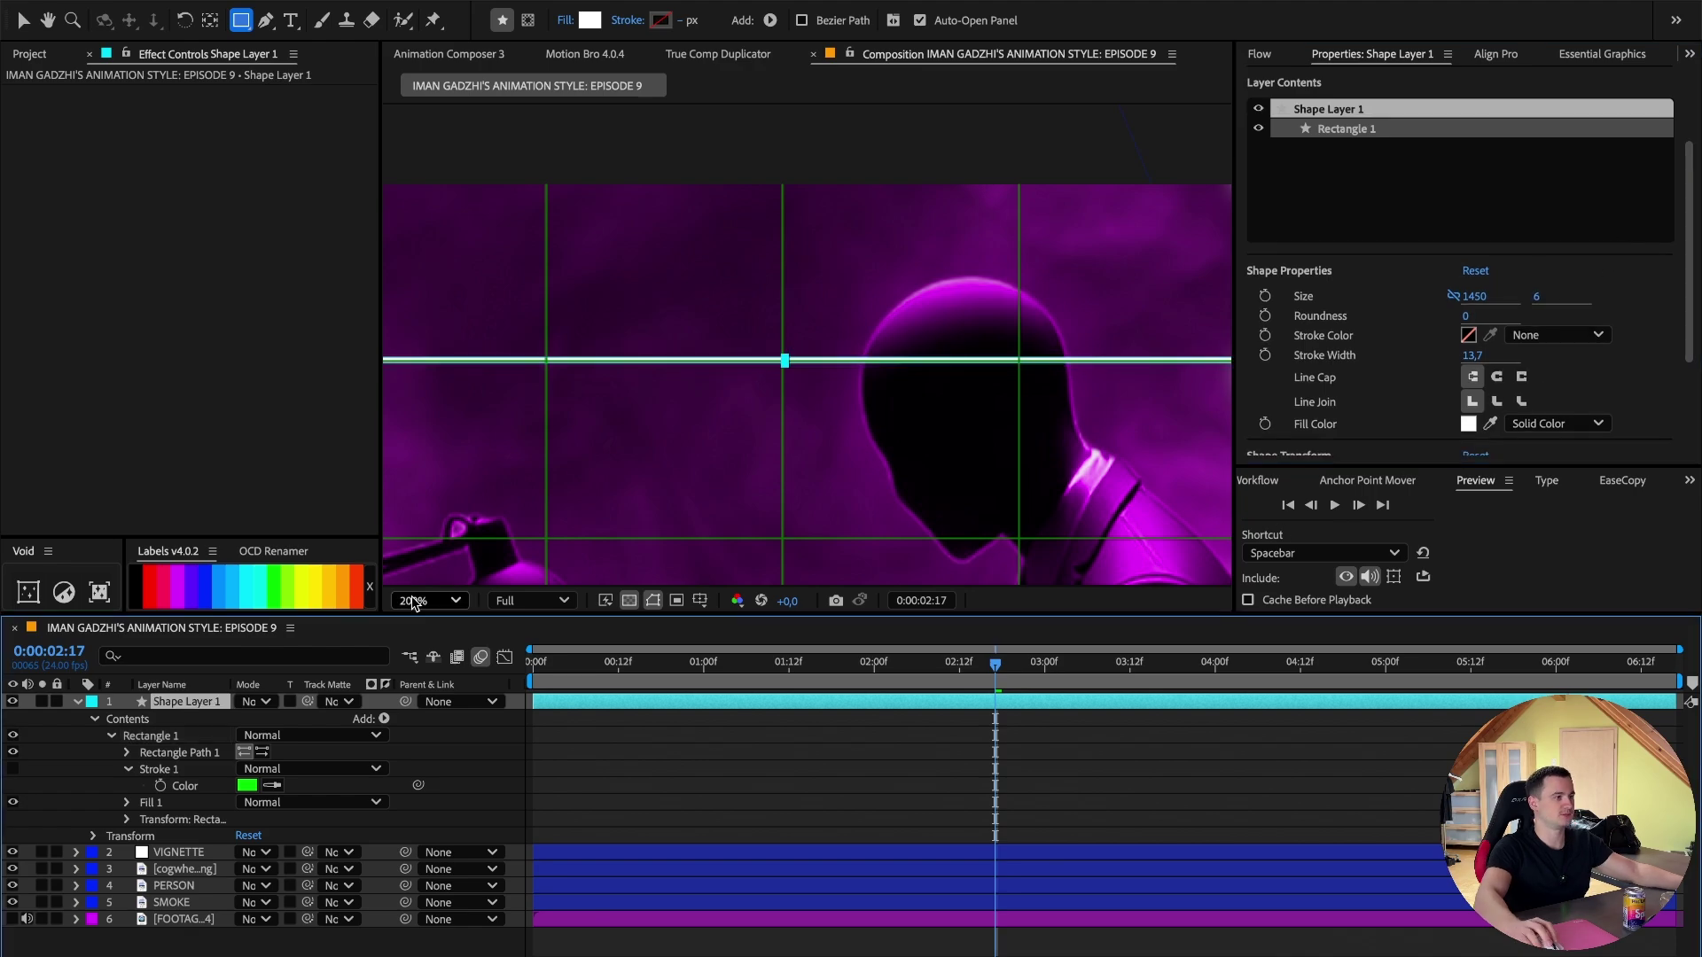
# Examine the white line's anchor point and alignment against the proportional grid at high zoom.
pyautogui.click(430, 600)
pyautogui.click(424, 228)
pyautogui.click(213, 21)
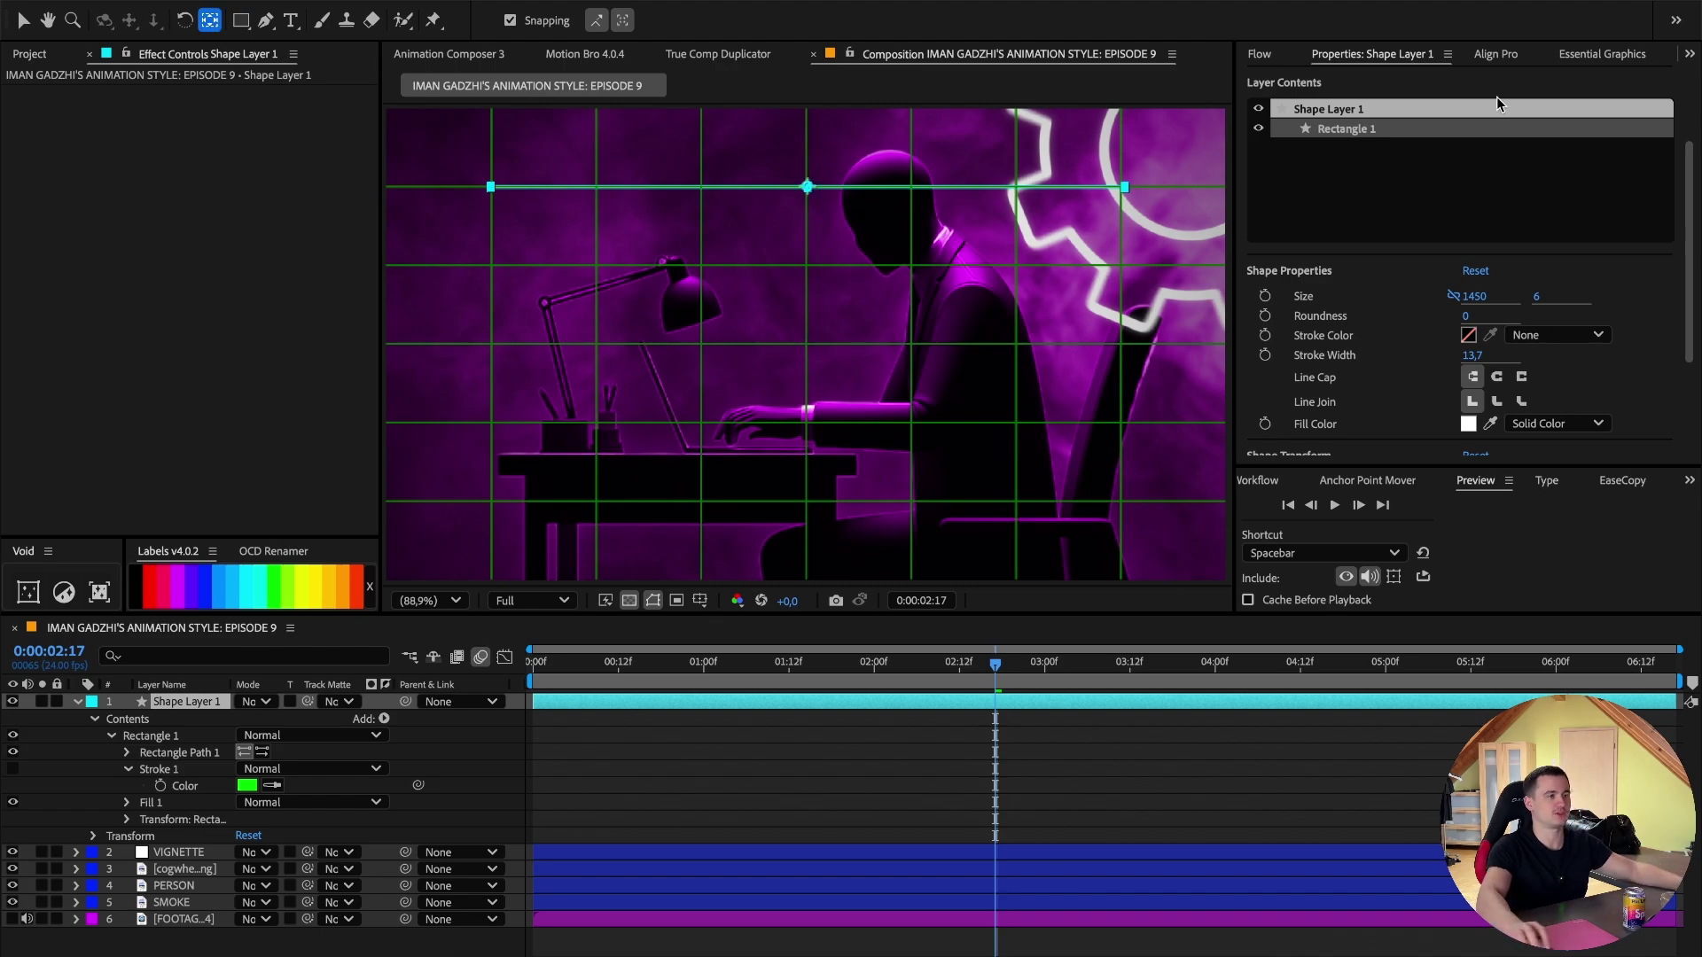
pyautogui.press('v')
pyautogui.scroll(5, 786, 177)
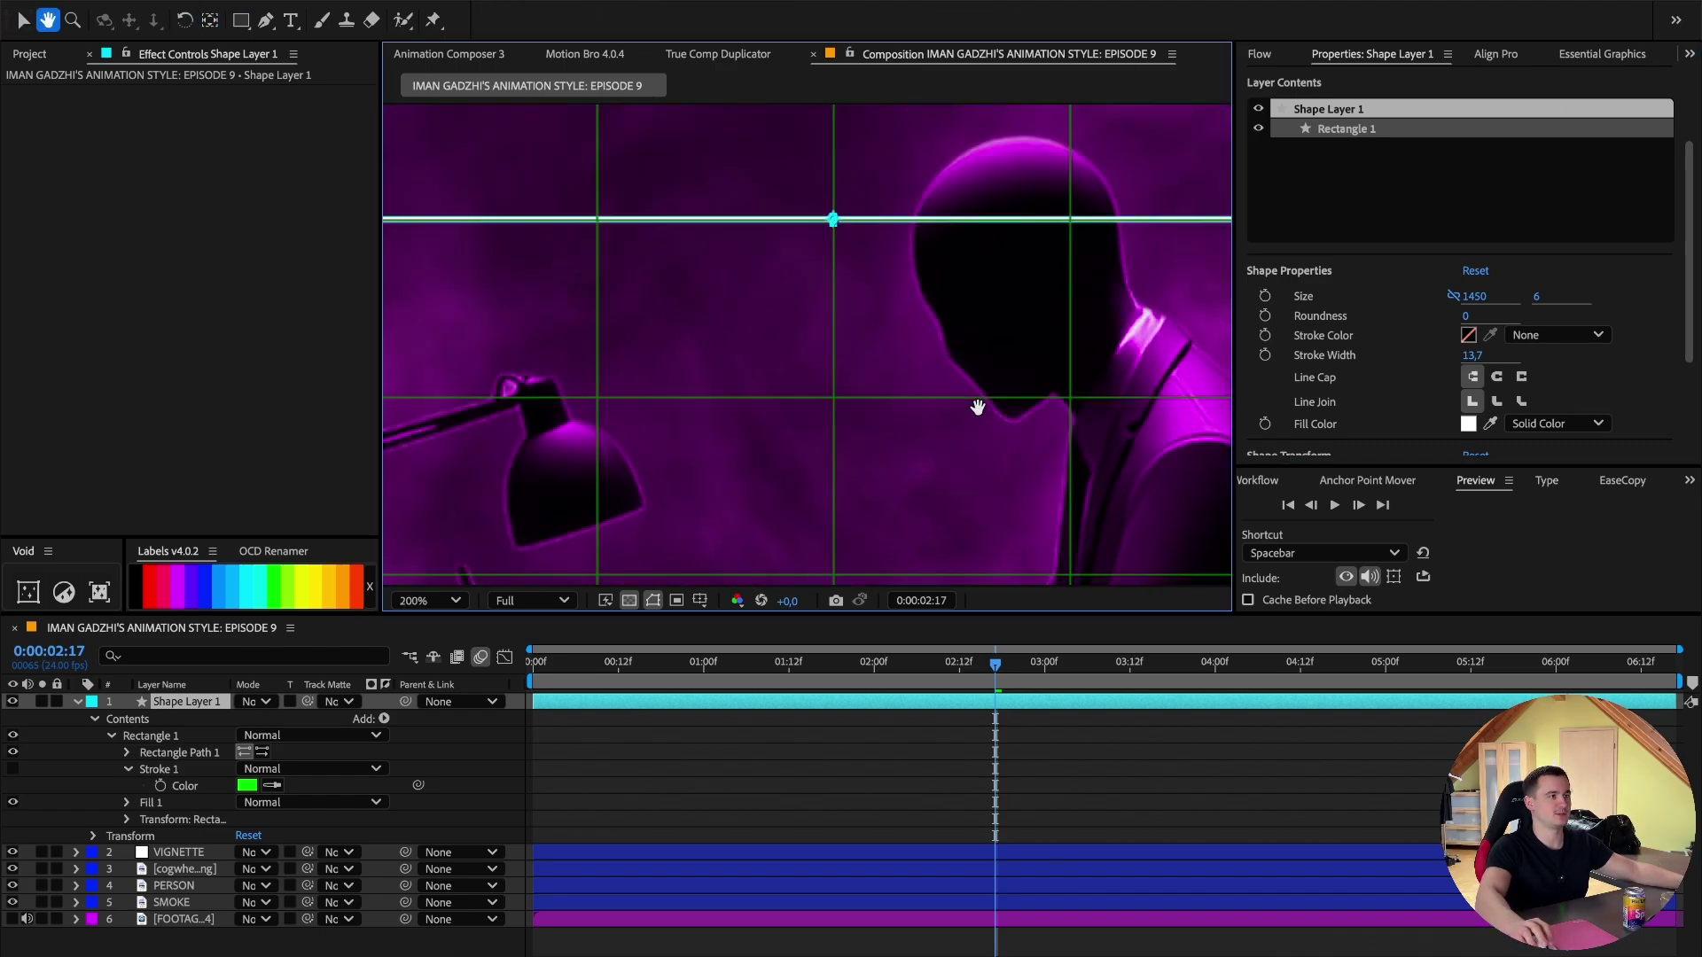
pyautogui.moveTo(906, 372); pyautogui.dragTo(910, 370)
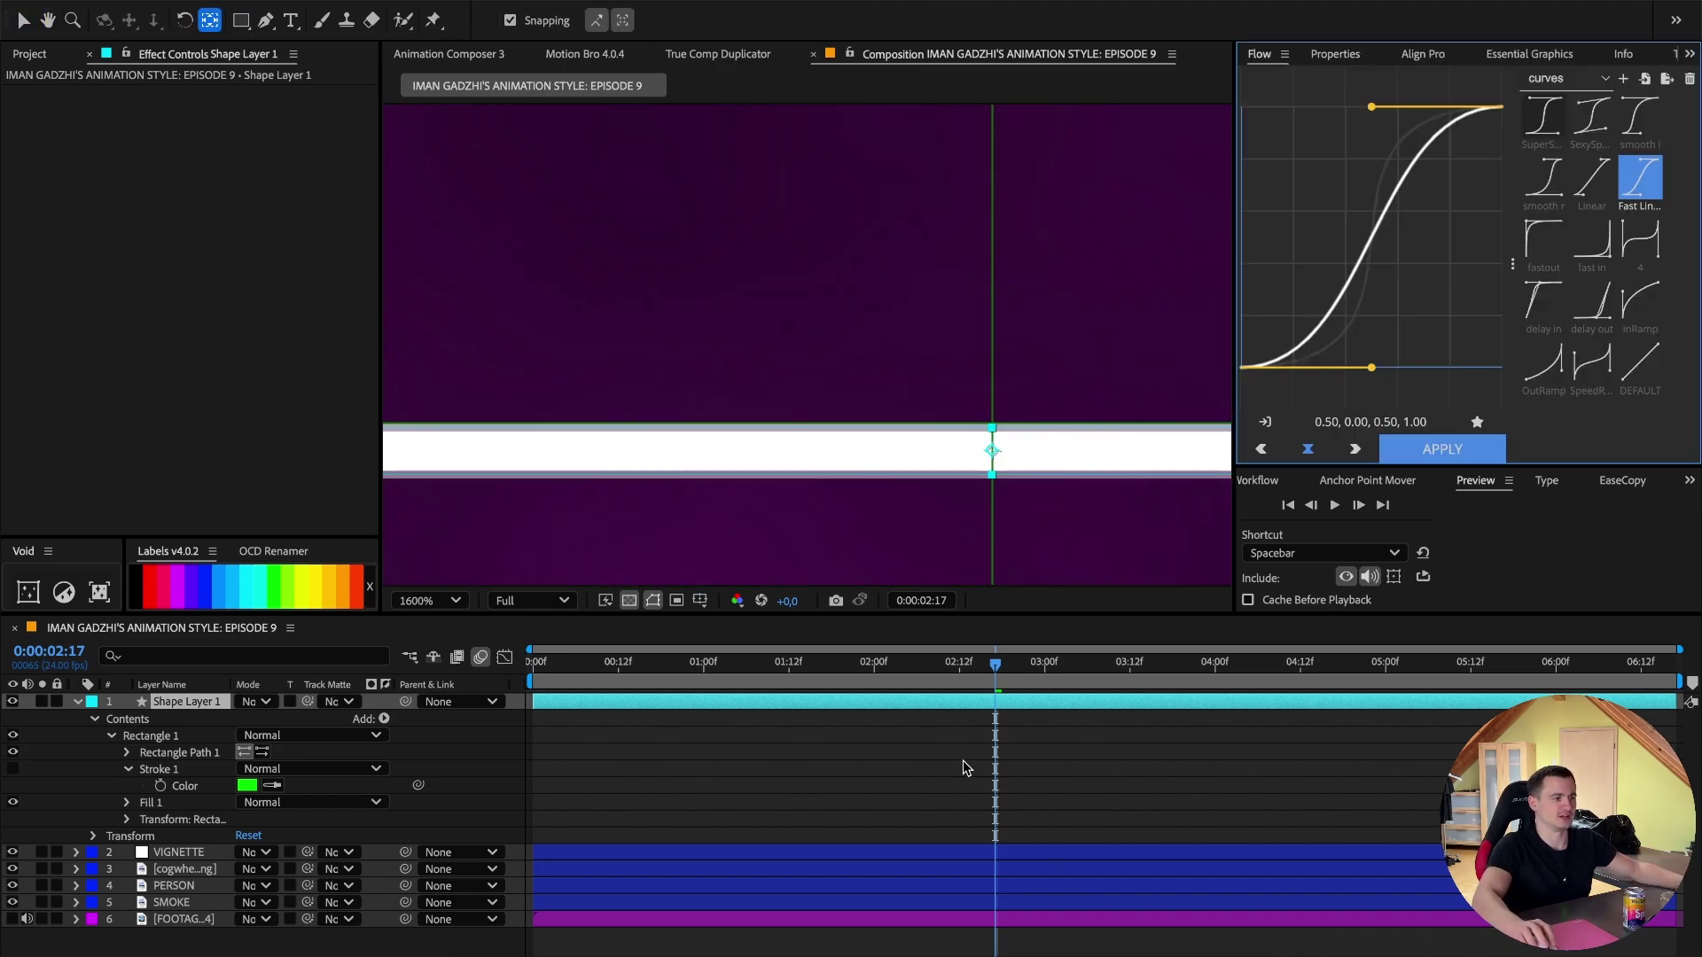
# Hide the proportional grid and collapse the white line's shape layer.
pyautogui.click(23, 20)
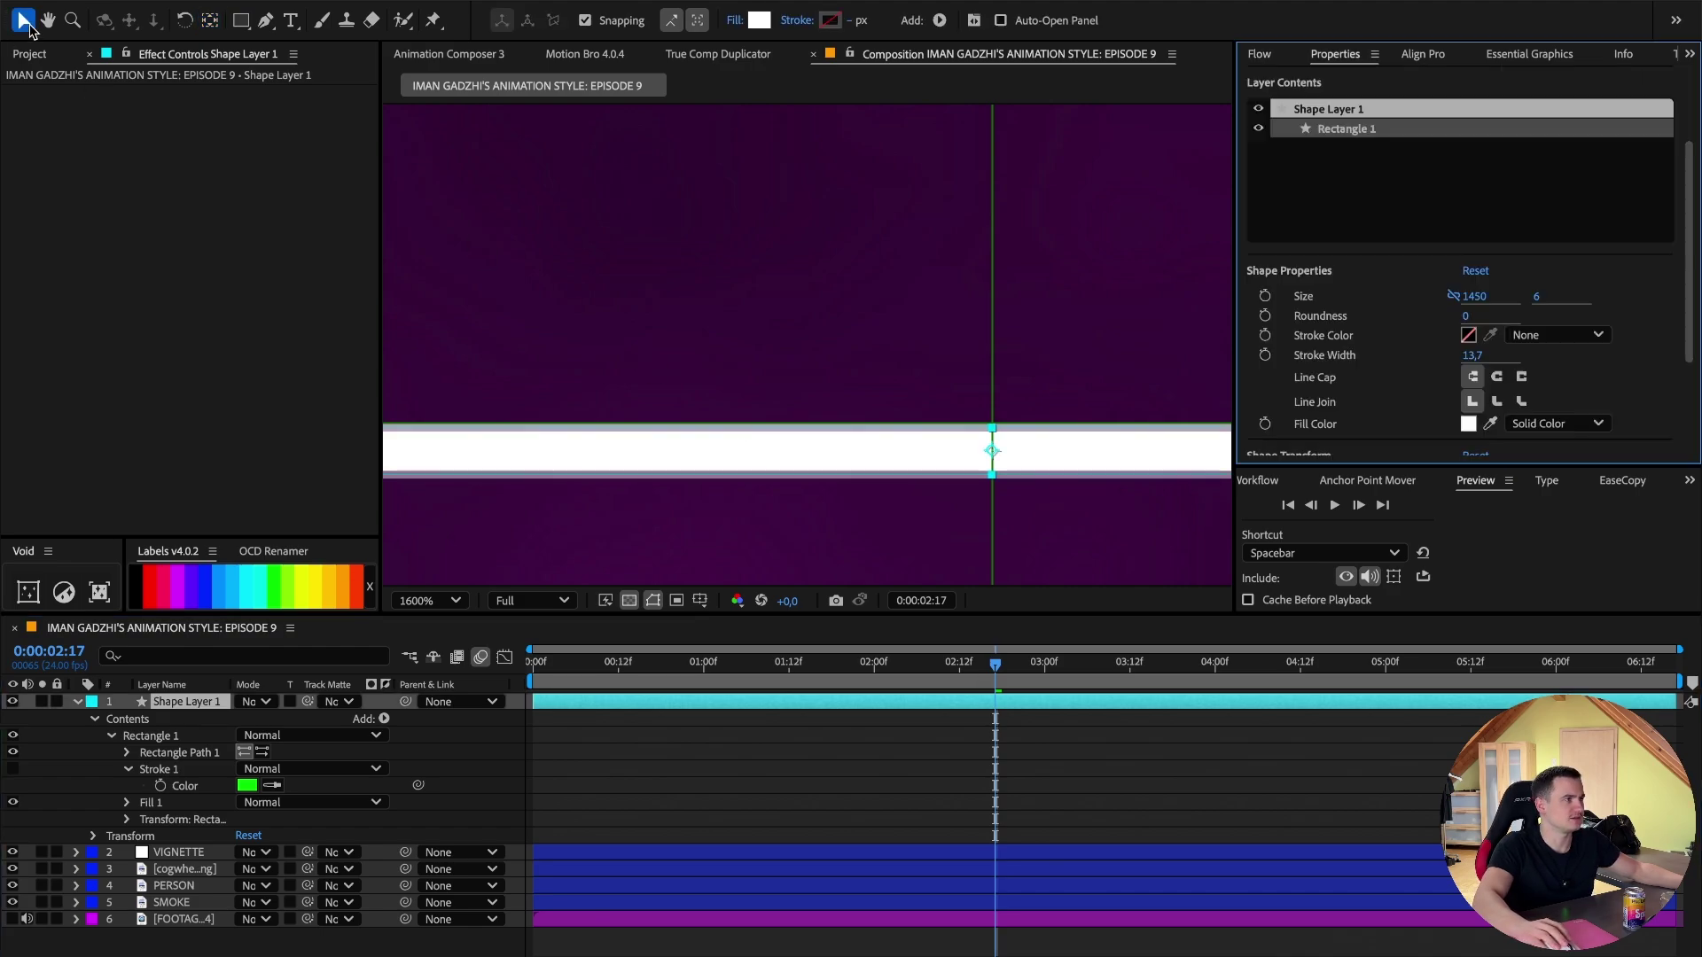
pyautogui.scroll(-3, 850, 456)
pyautogui.click(699, 600)
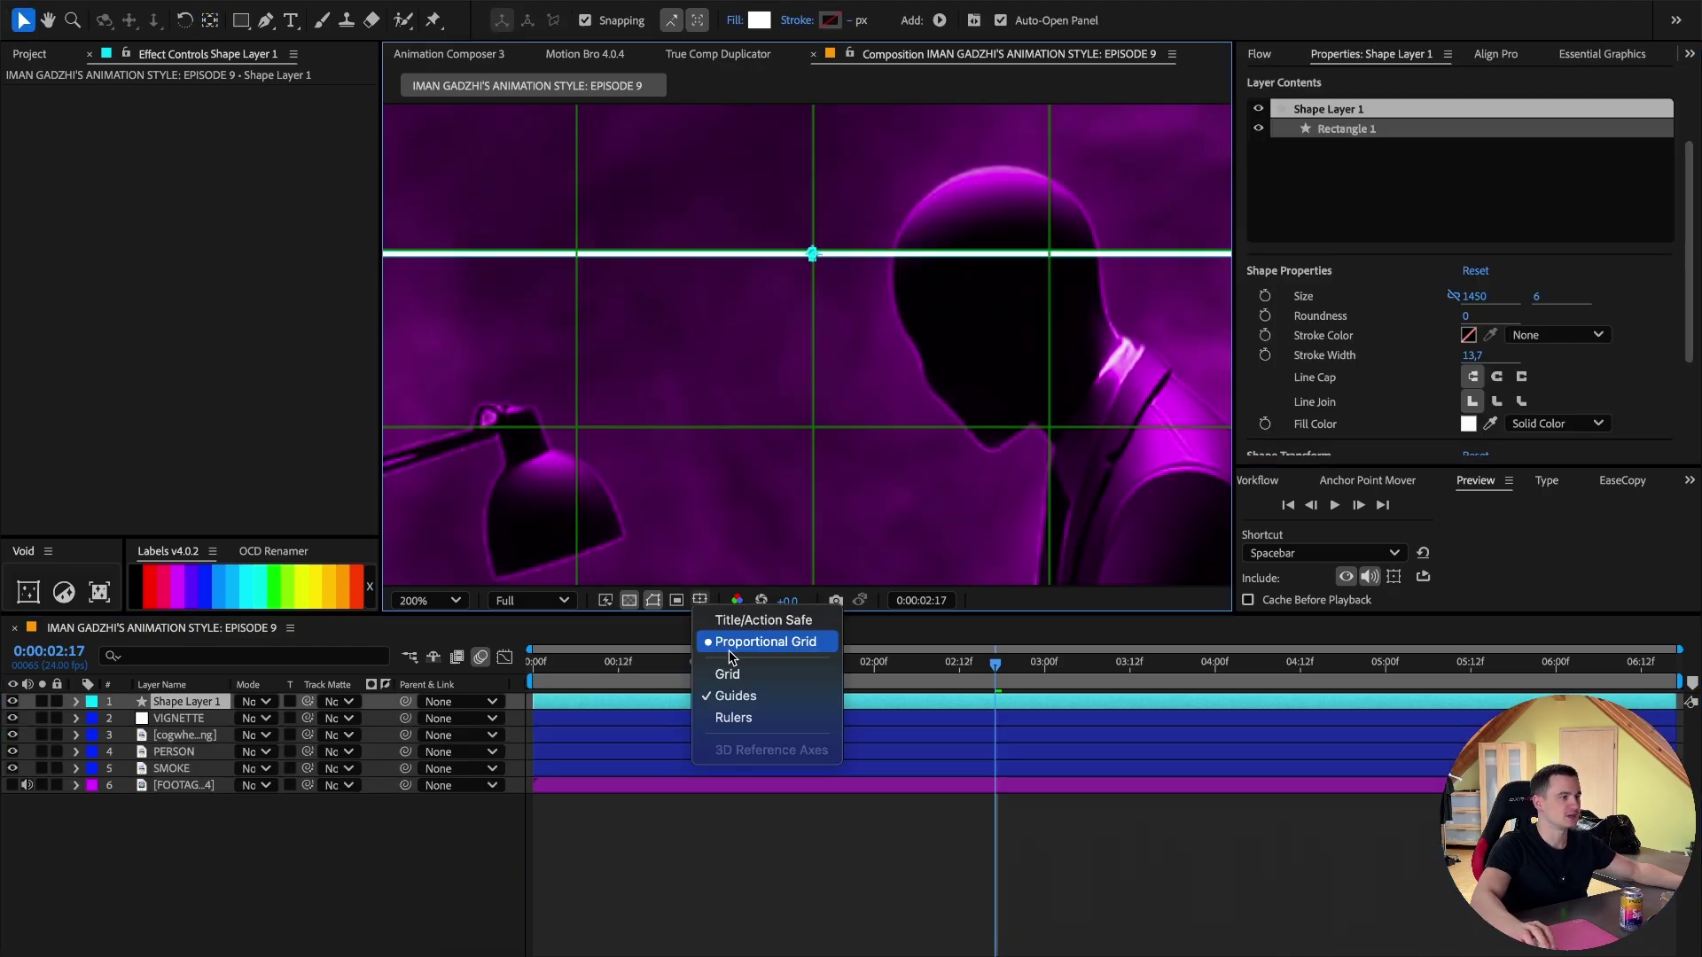
pyautogui.click(328, 754)
pyautogui.hotkey('alt', "'")
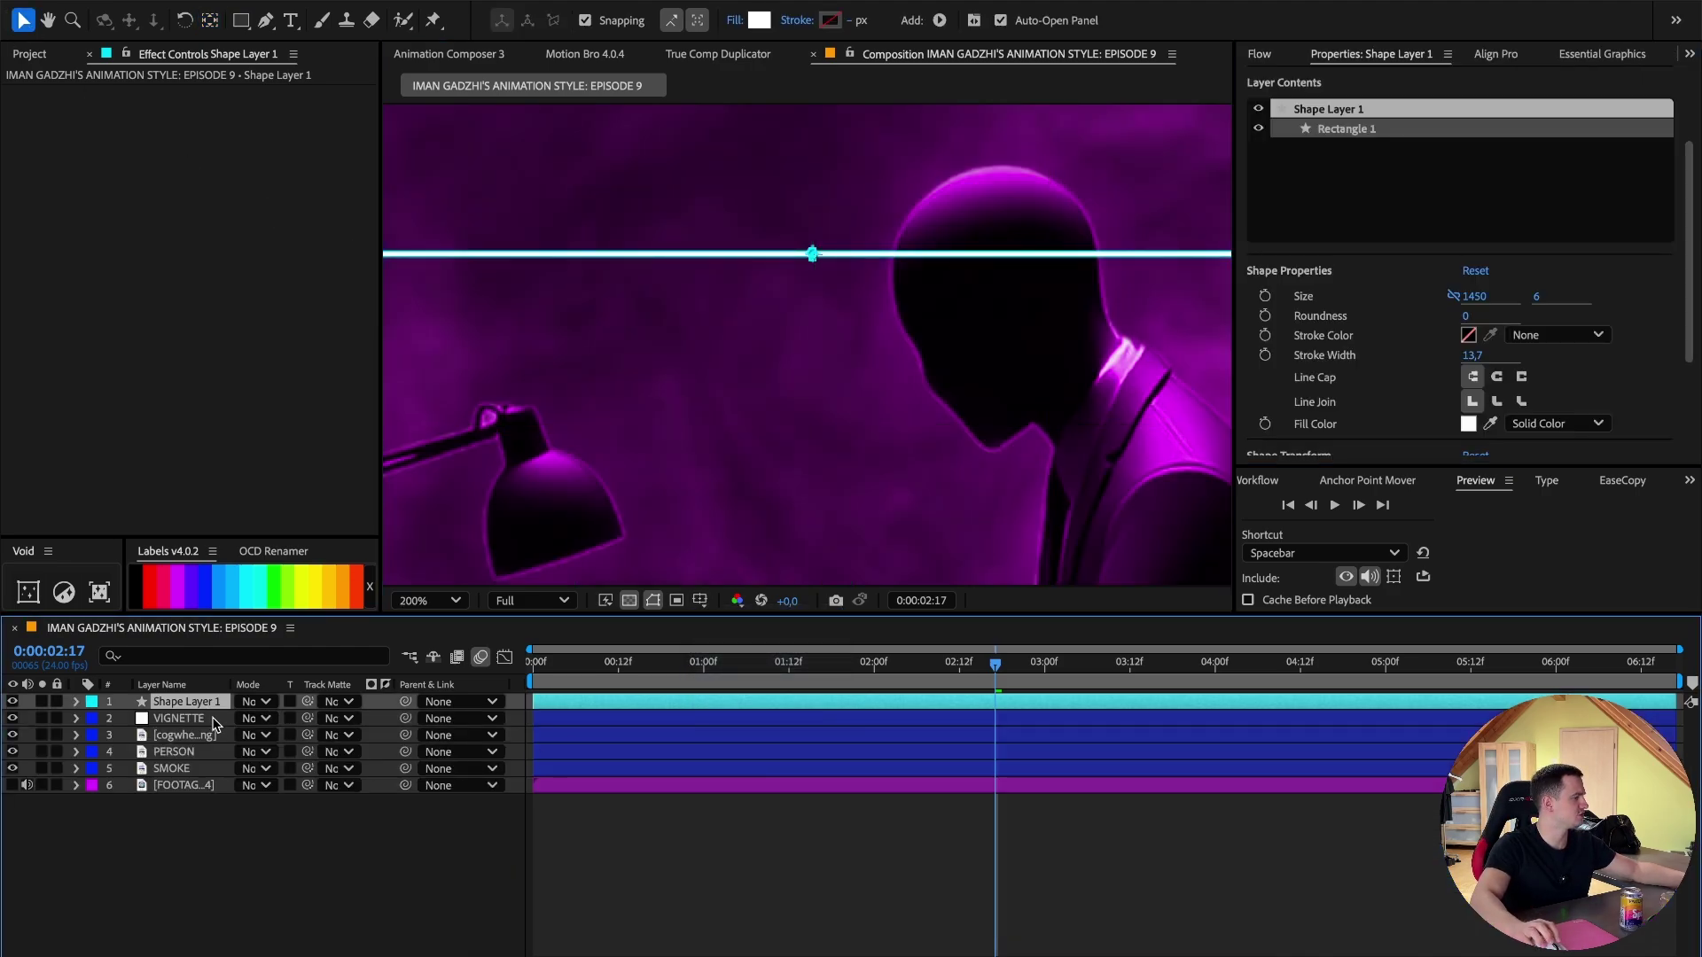
# Duplicate the white line's layer and set the height of the original, Shape Layer 1, to 3.
pyautogui.hotkey('ctrl', 'd')
pyautogui.click(190, 719)
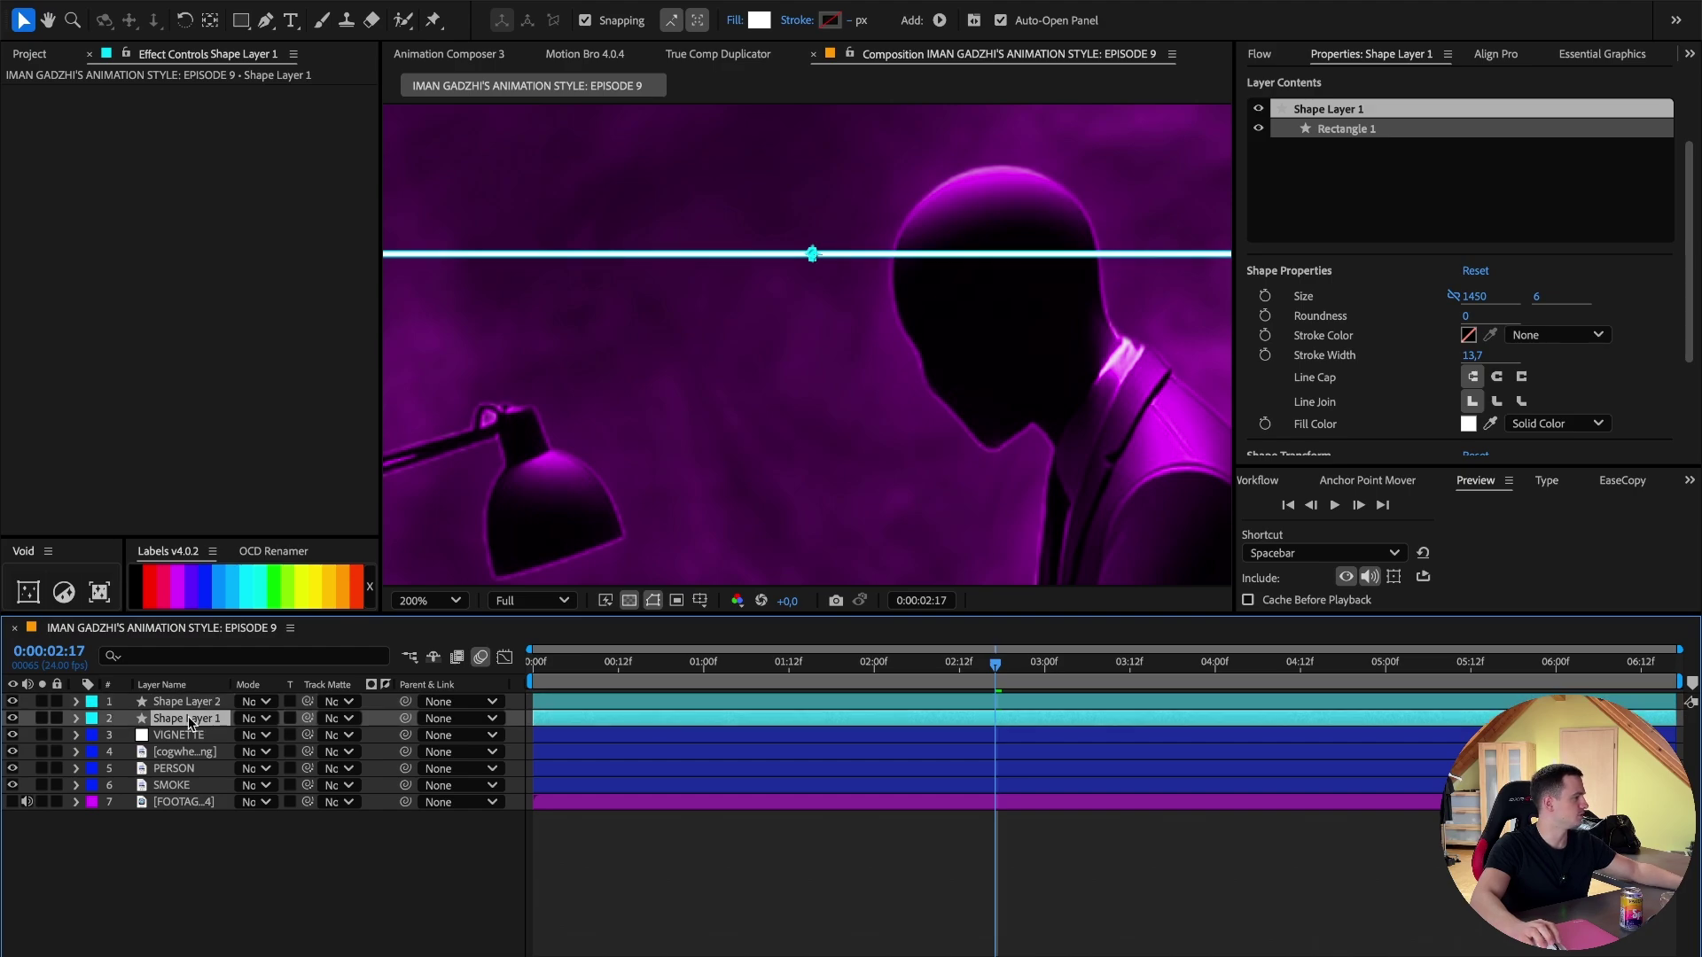
pyautogui.click(1537, 298)
pyautogui.write('3')
pyautogui.press('Return')
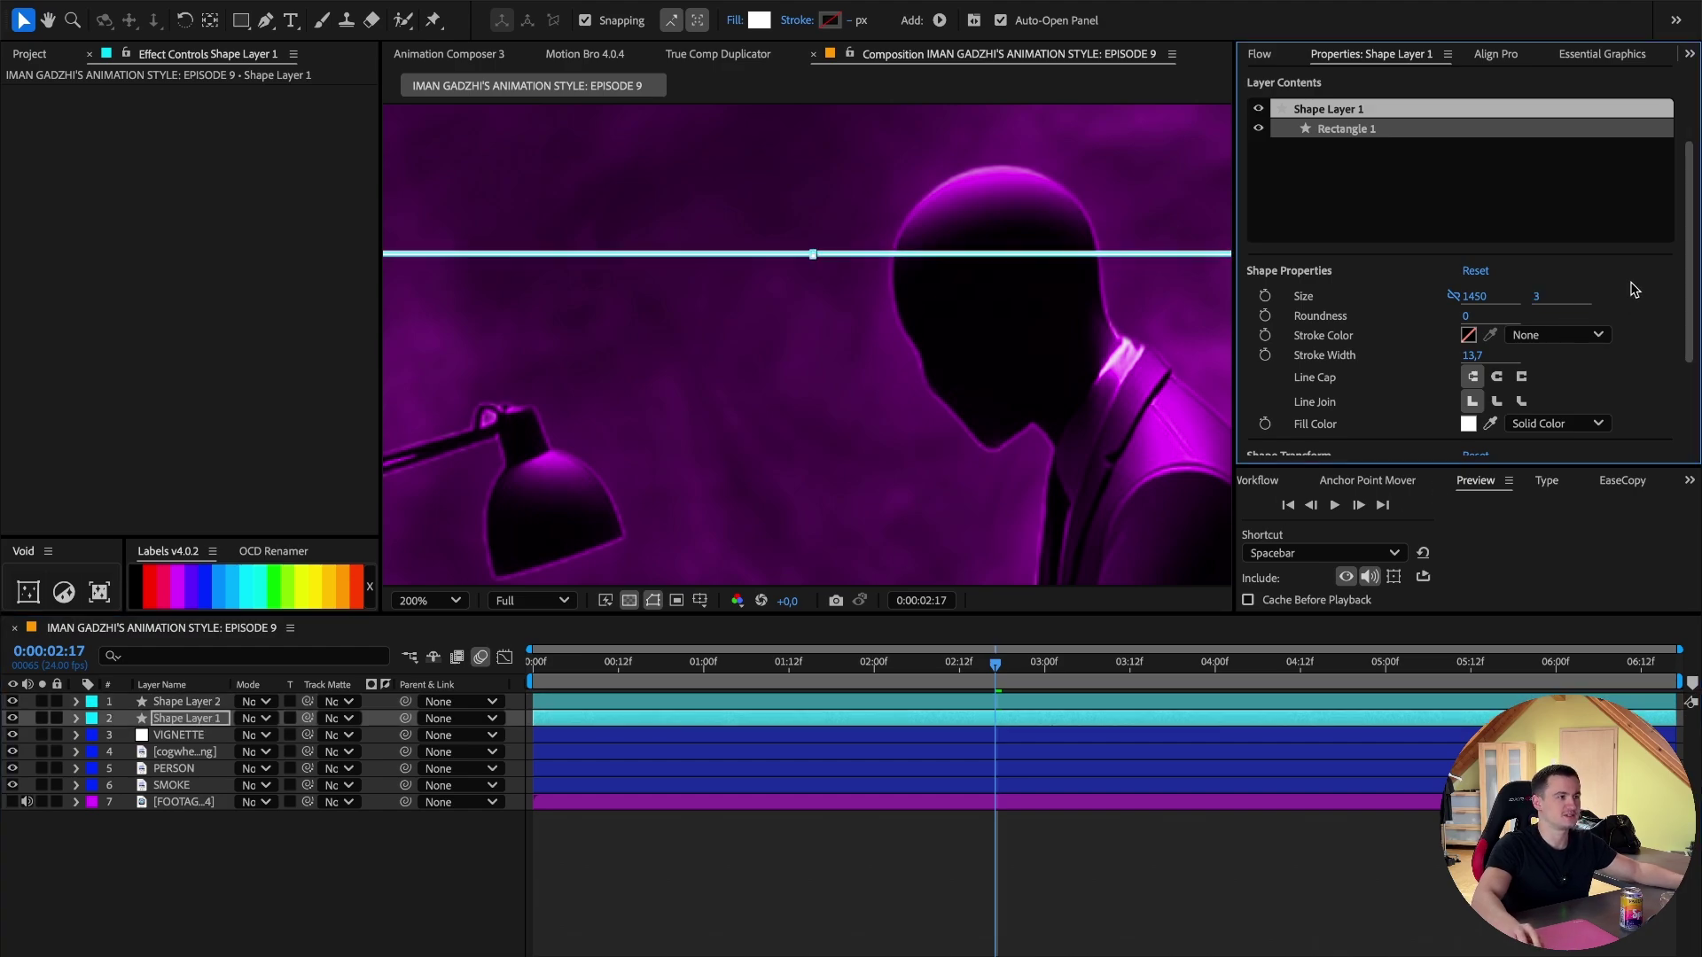
# Try a width of 800 on the duplicated line, Shape Layer 2, and undo the change.
pyautogui.click(880, 921)
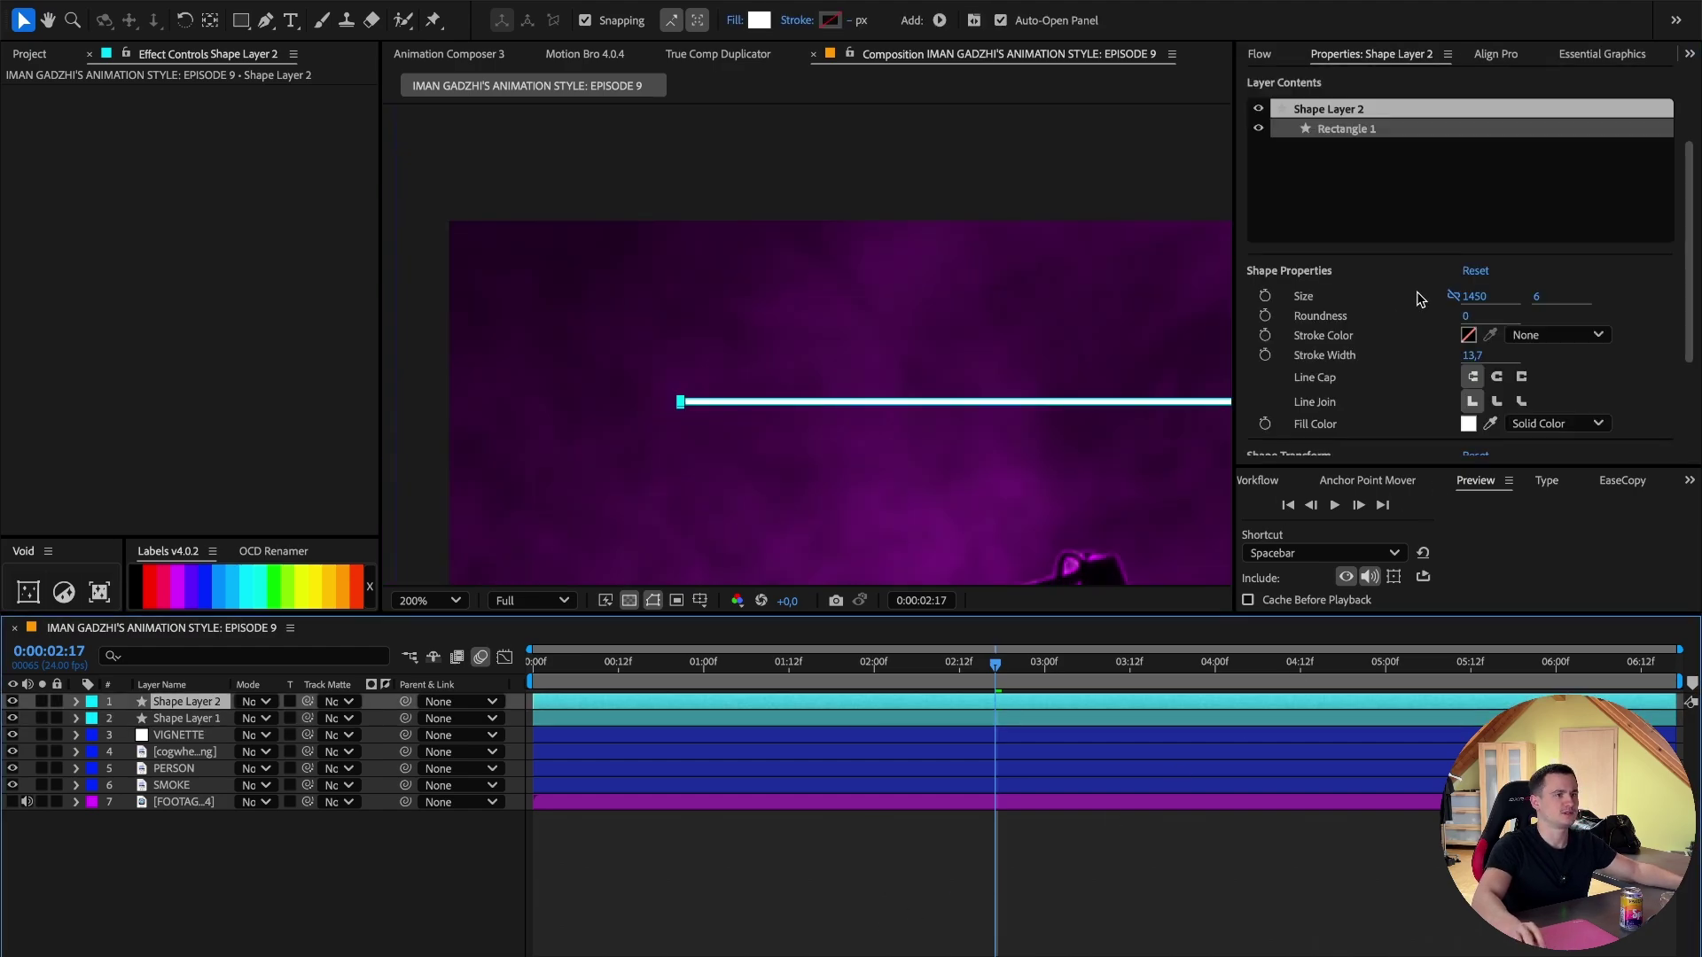
pyautogui.click(1482, 297)
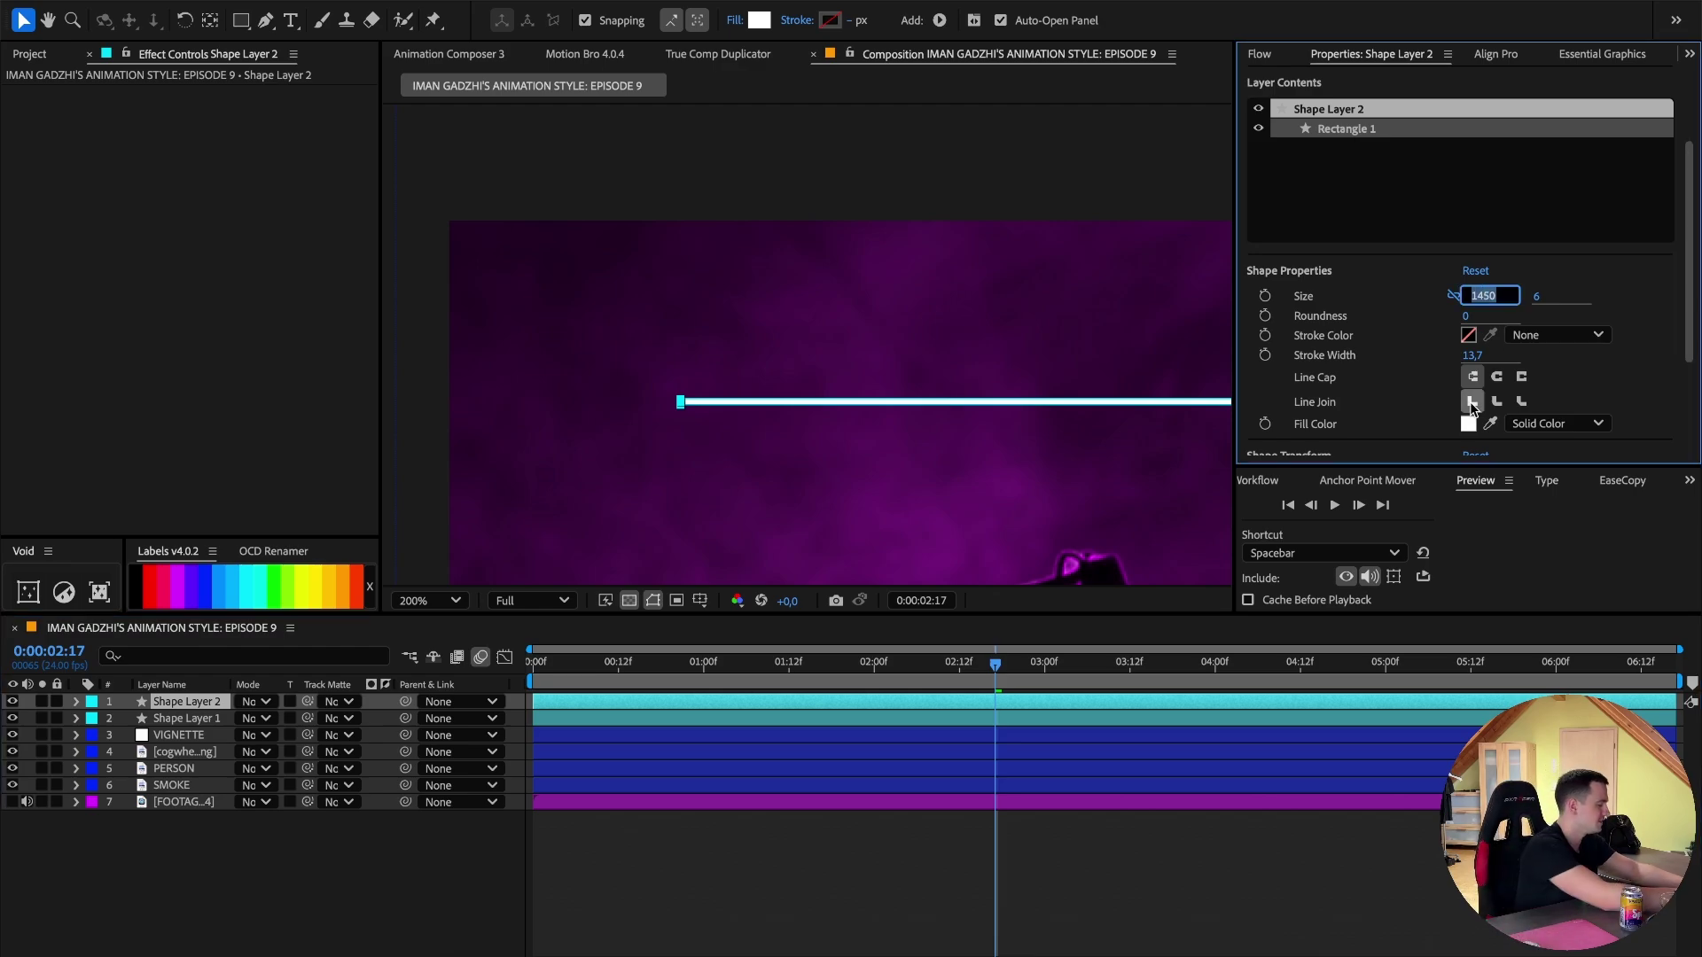
pyautogui.press('Return')
pyautogui.scroll(-1, 1055, 386)
pyautogui.moveTo(1054, 387); pyautogui.dragTo(950, 471)
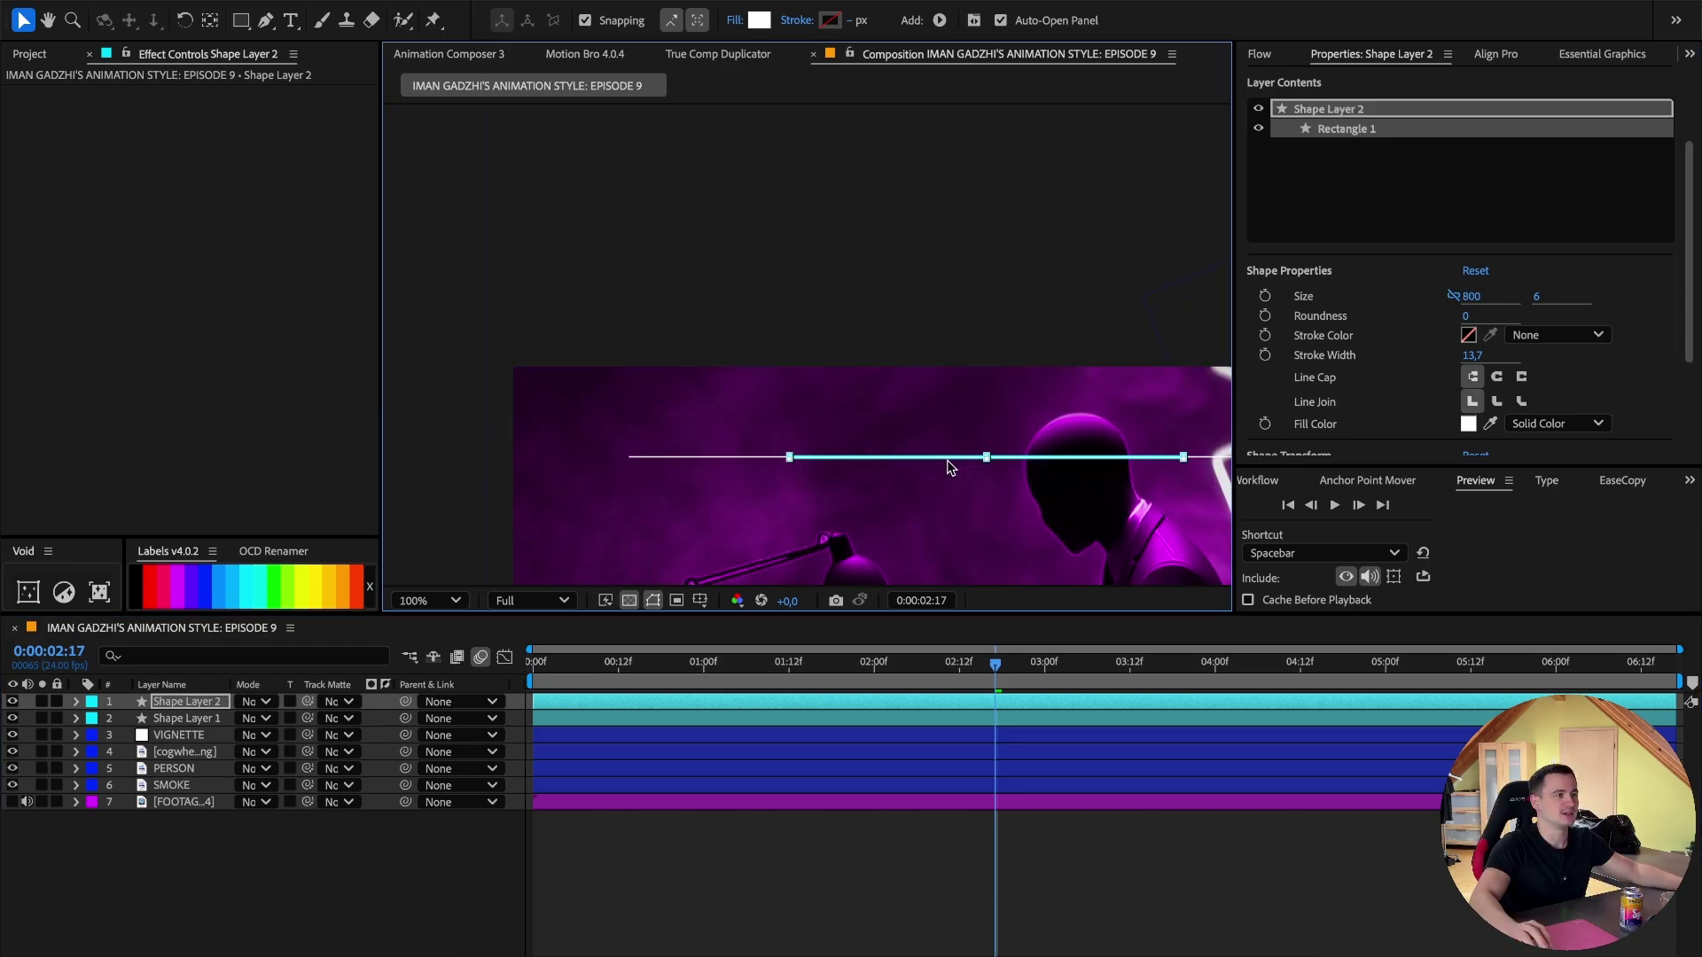
pyautogui.moveTo(1063, 530); pyautogui.dragTo(1032, 480)
pyautogui.scroll(1, 996, 500)
pyautogui.scroll(-1, 994, 491)
pyautogui.hotkey('ctrl', 'z')
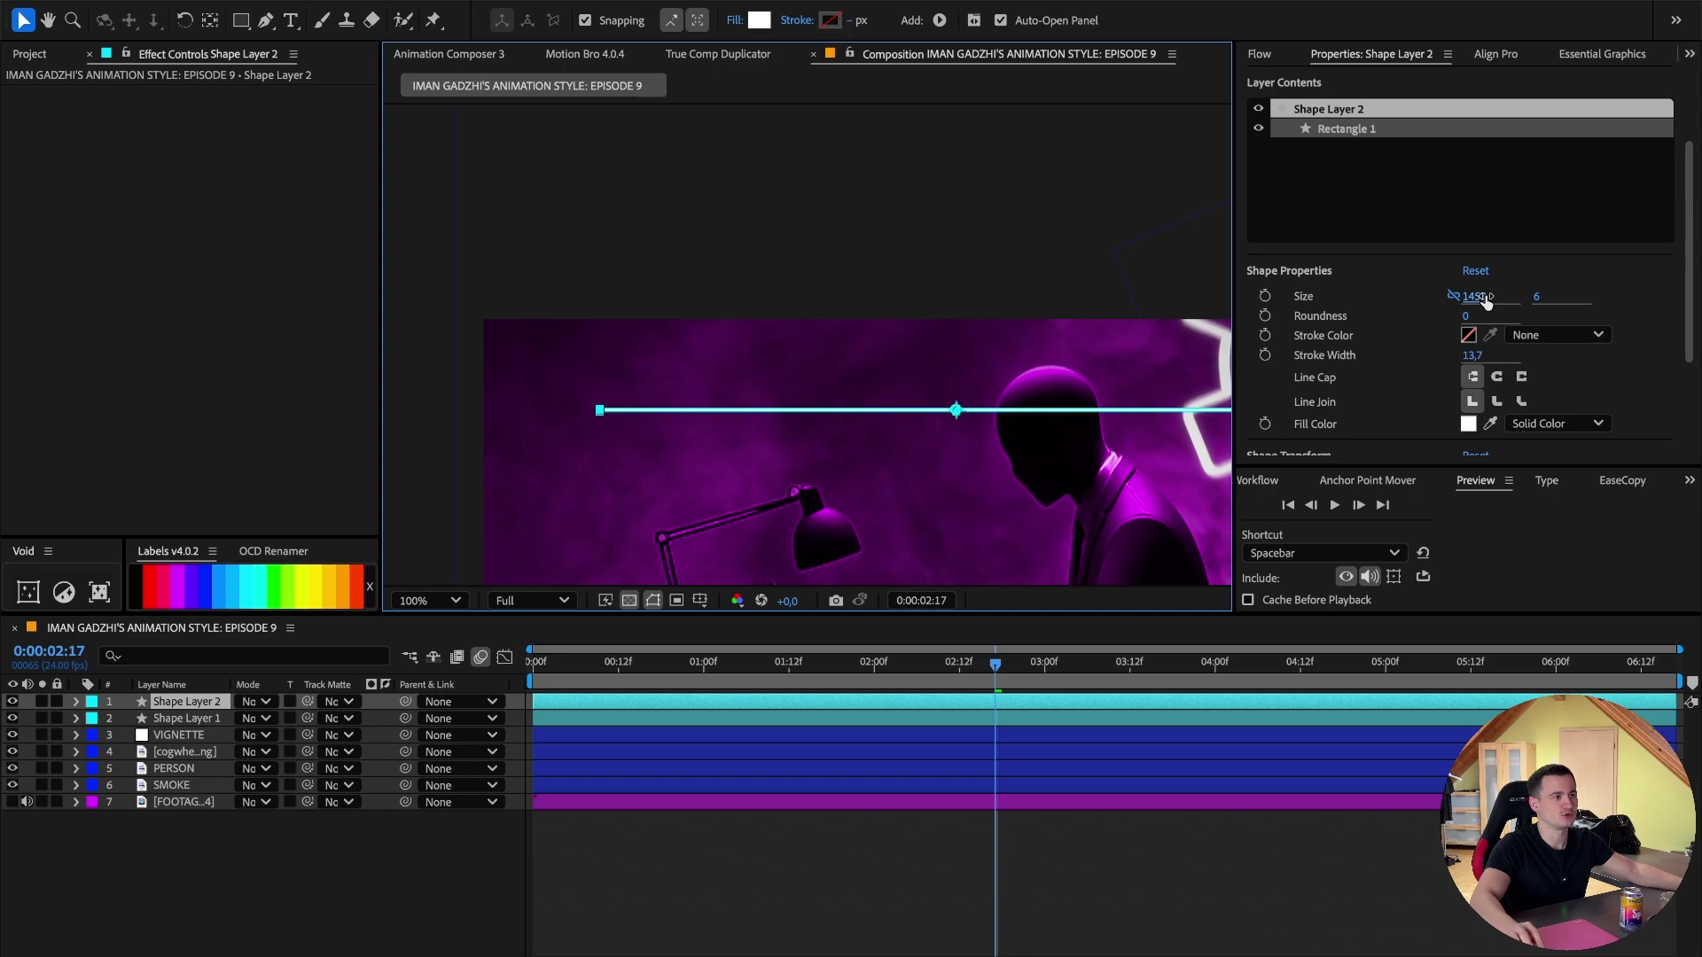
# Set the width of the duplicated line, Shape Layer 2, to 725.
pyautogui.click(1482, 297)
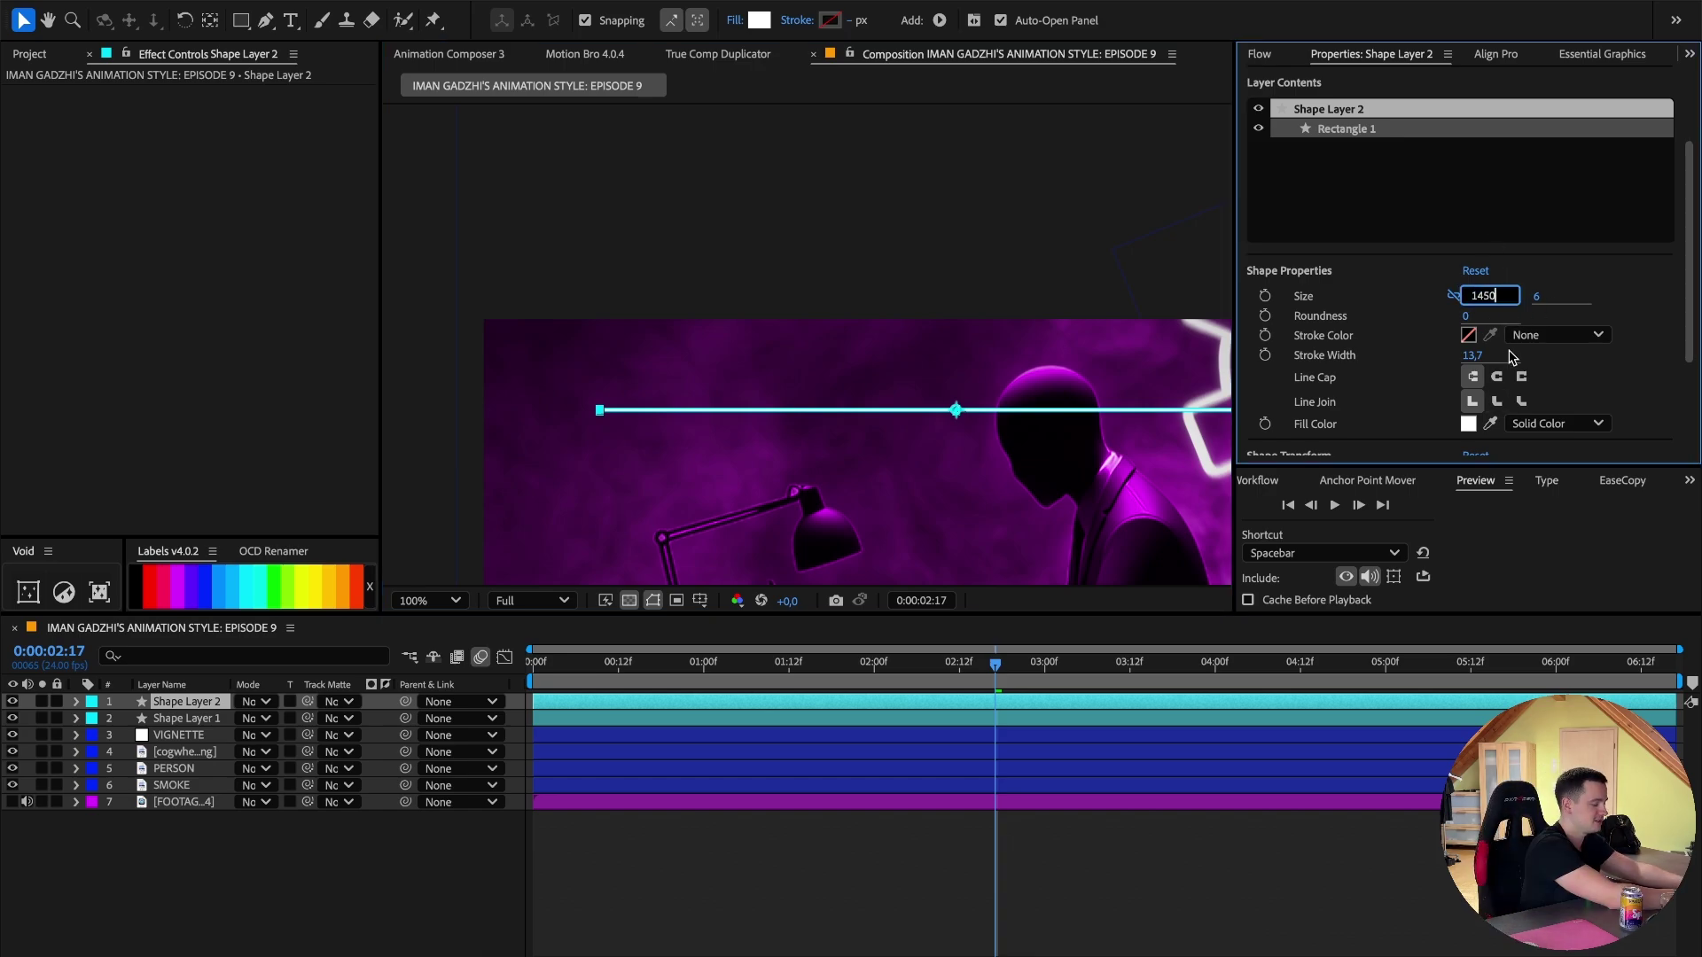
pyautogui.press('Return')
pyautogui.scroll(1, 966, 412)
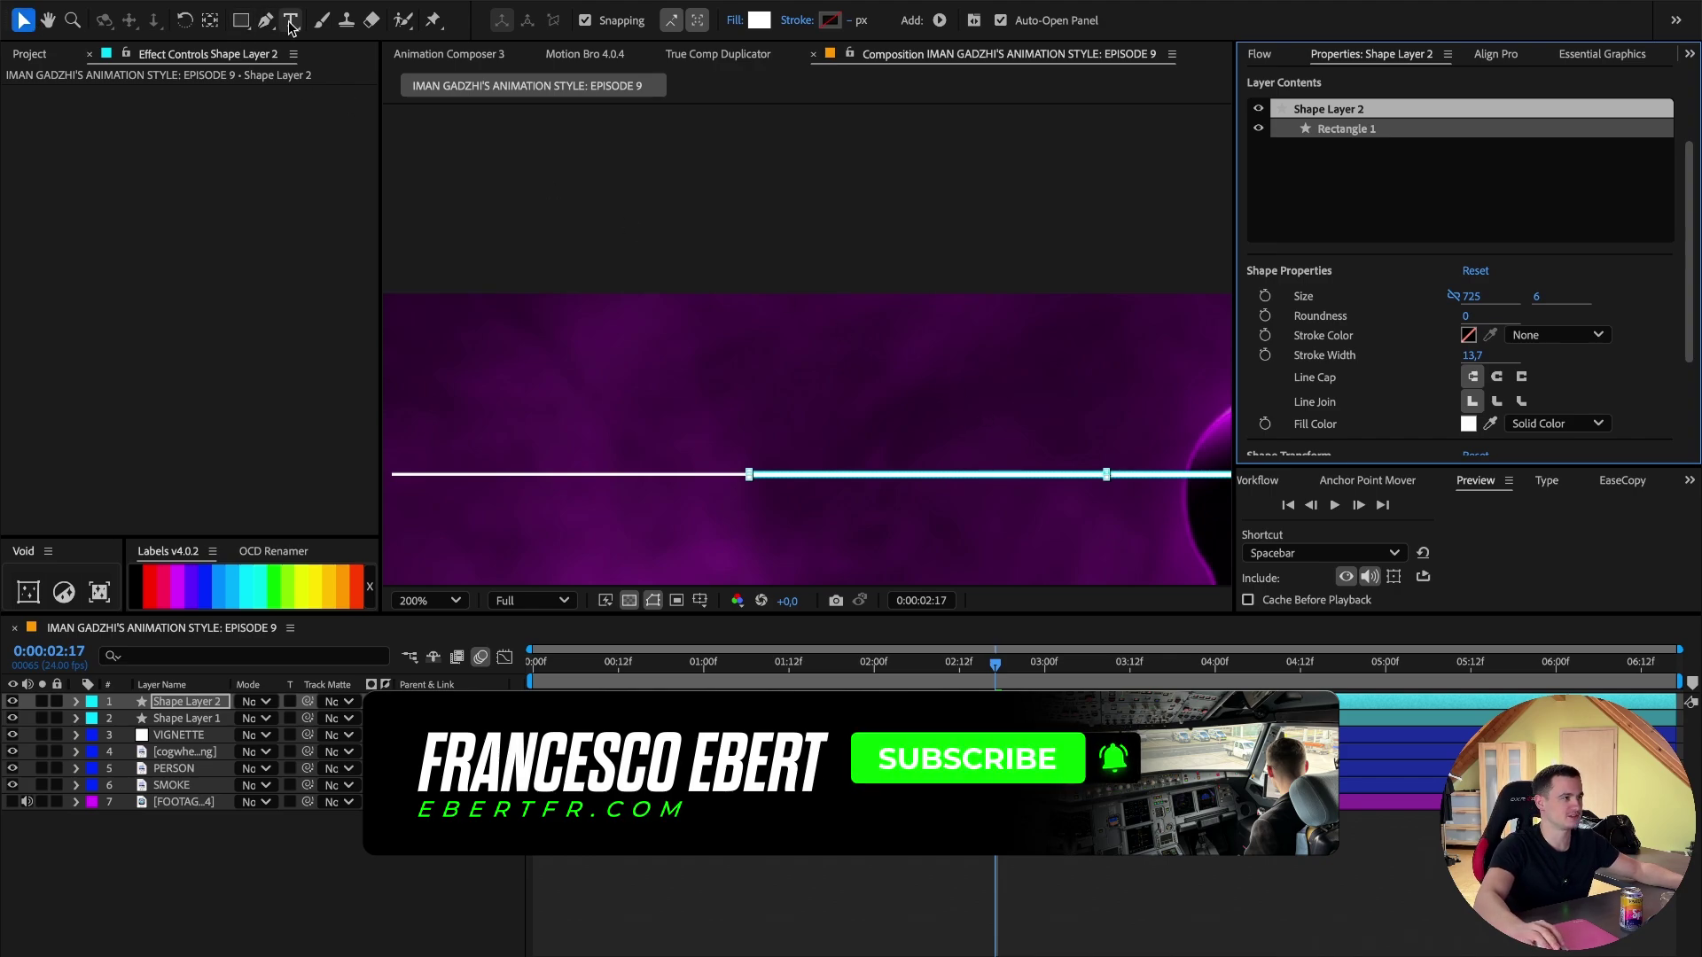
pyautogui.click(211, 25)
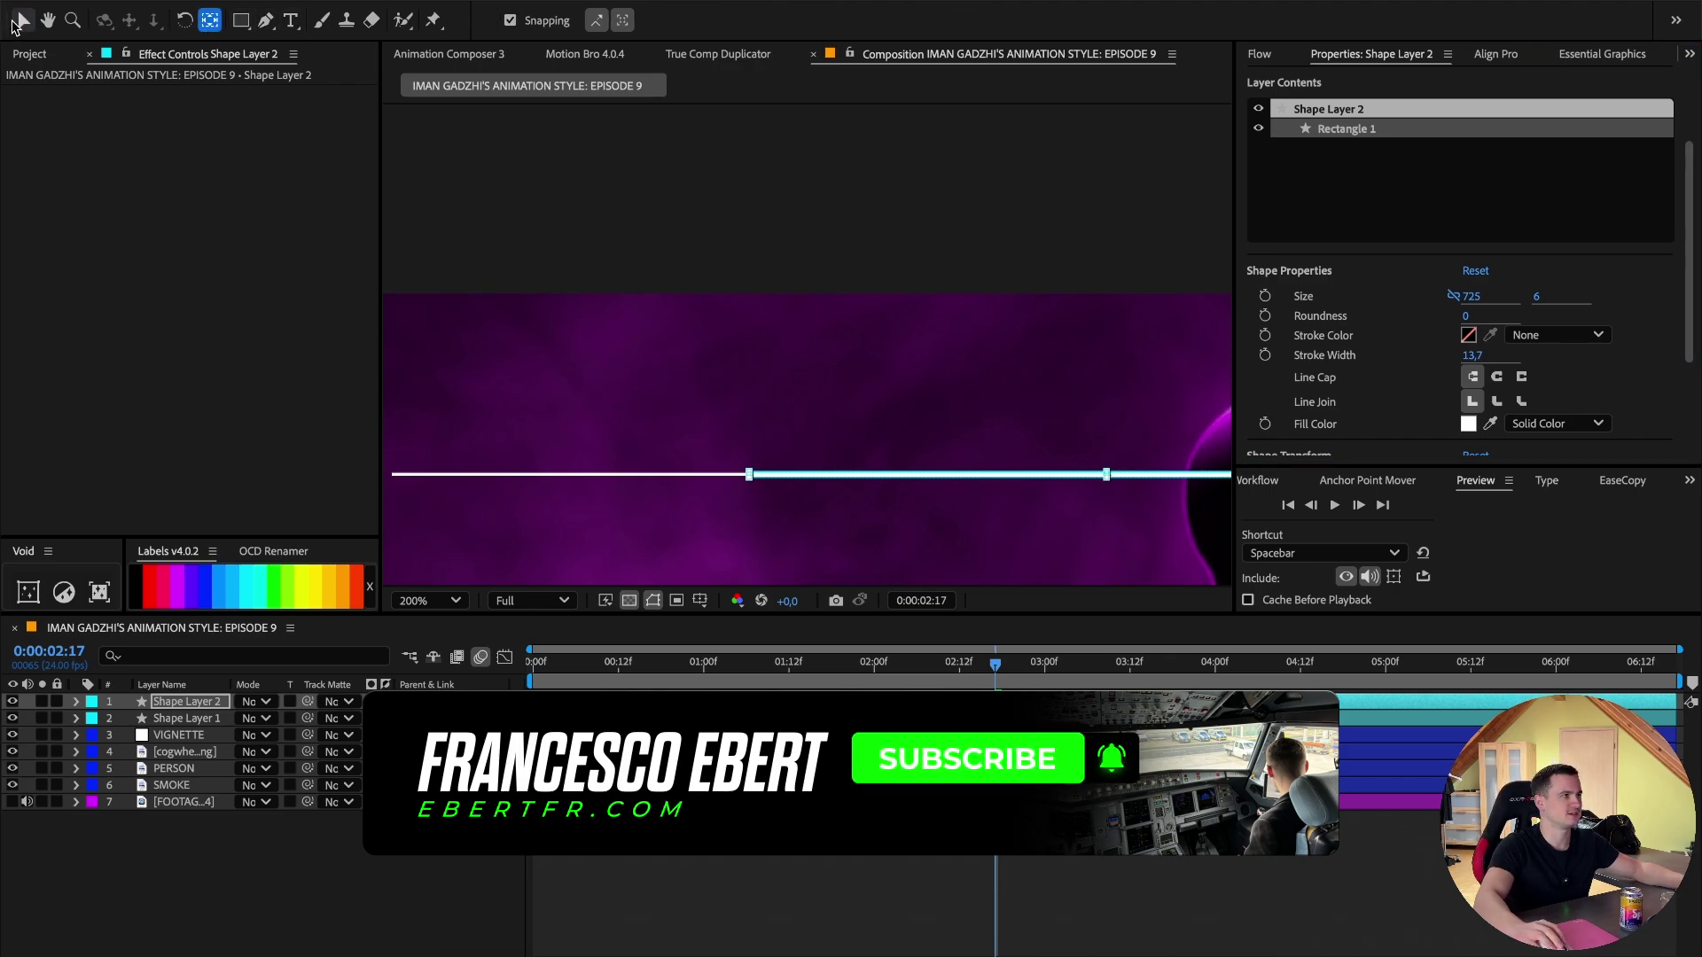
pyautogui.click(19, 22)
# Change the fill colour of the shorter line, Shape Layer 2, to blue 006EFF.
pyautogui.click(1468, 424)
pyautogui.moveTo(851, 335); pyautogui.dragTo(1045, 503)
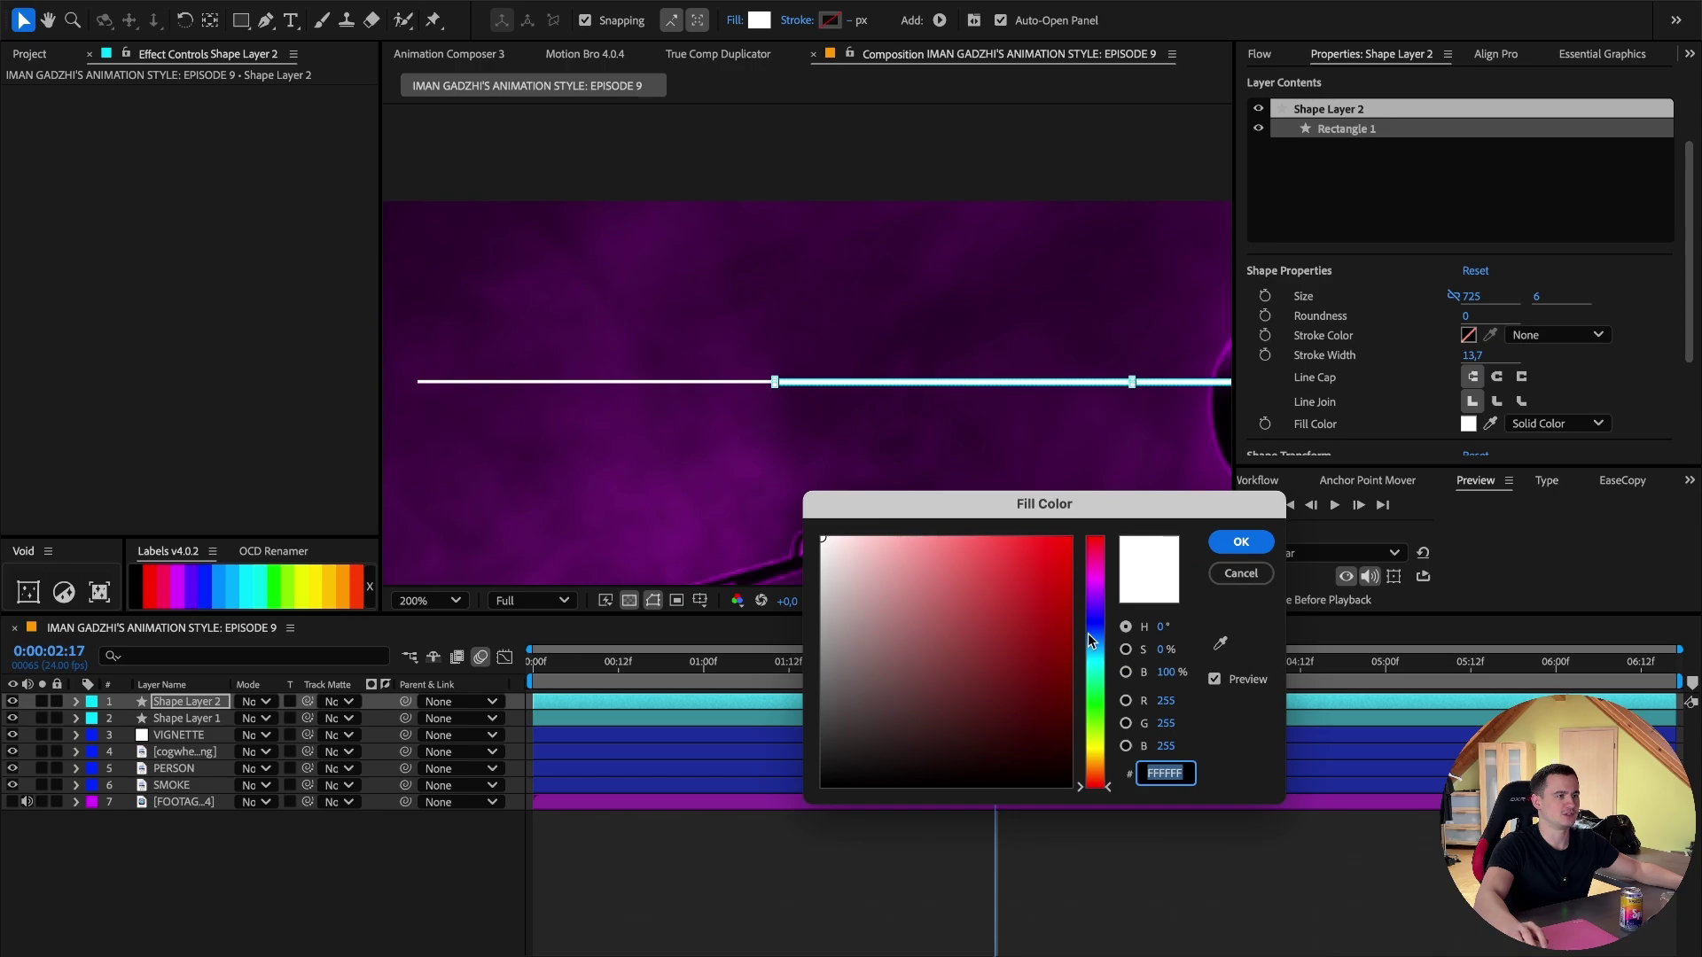
pyautogui.click(1090, 640)
pyautogui.moveTo(1033, 636); pyautogui.dragTo(1137, 503)
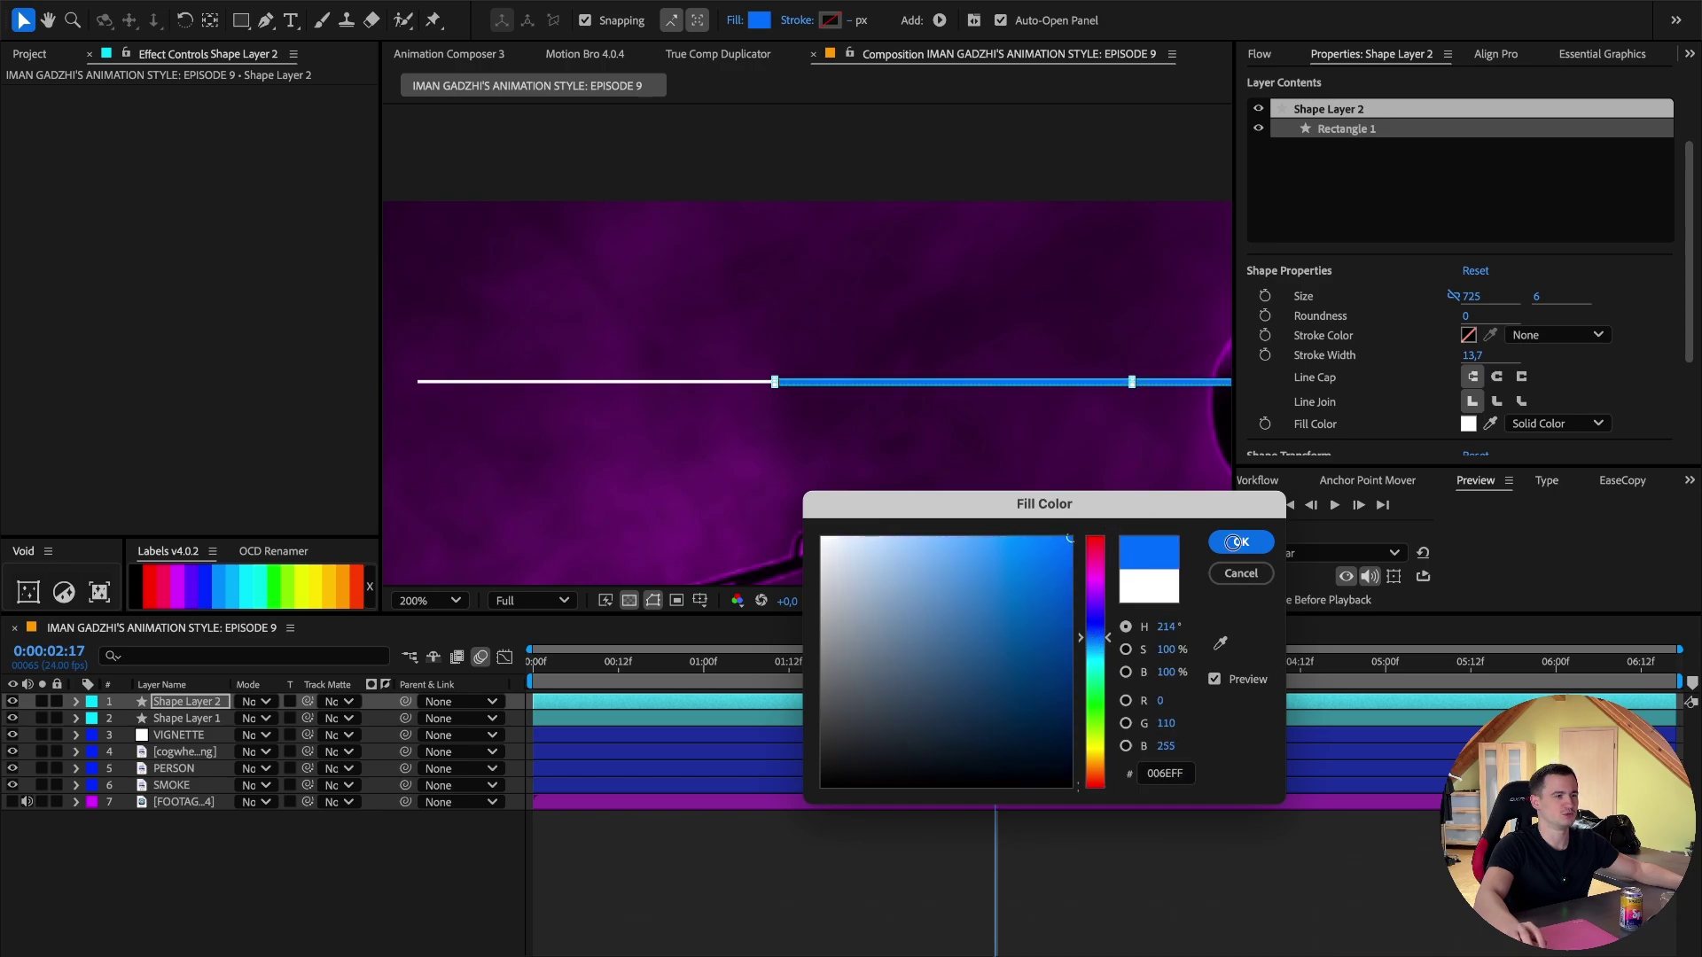
pyautogui.click(1232, 542)
pyautogui.click(536, 703)
# Apply the Deep Glow effect to the blue line with a radius of 218 and an exposure of 0,56.
pyautogui.scroll(3, 1445, 54)
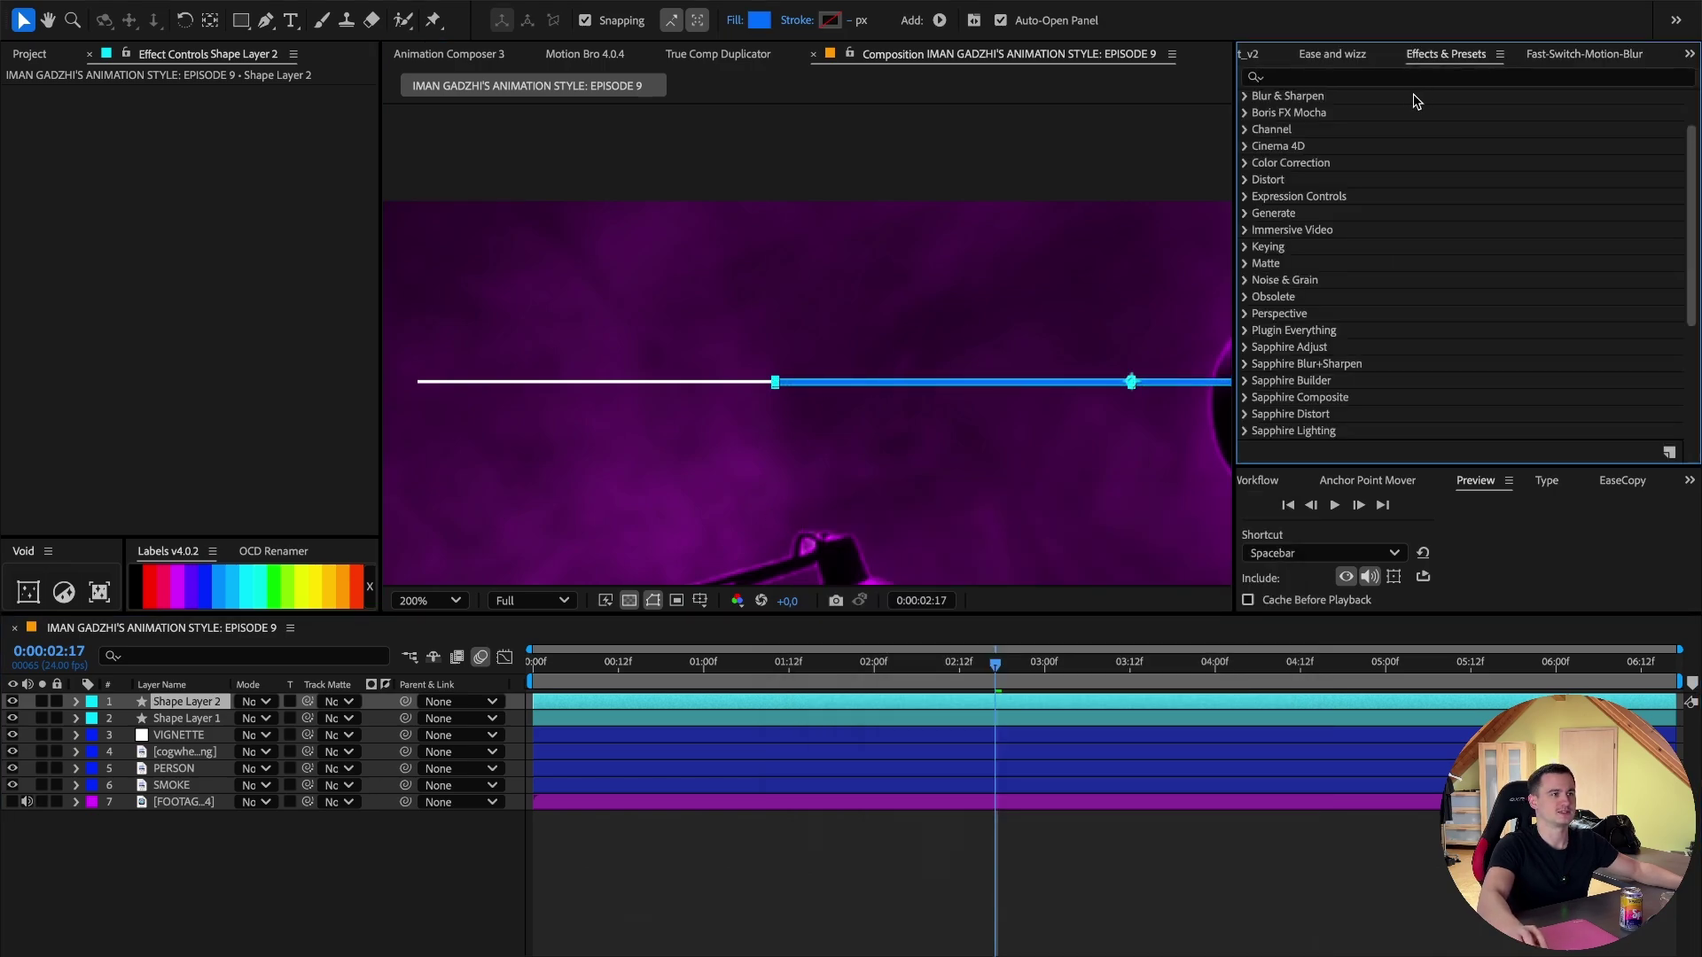
pyautogui.click(1405, 78)
pyautogui.write('deep')
pyautogui.doubleClick(1321, 165)
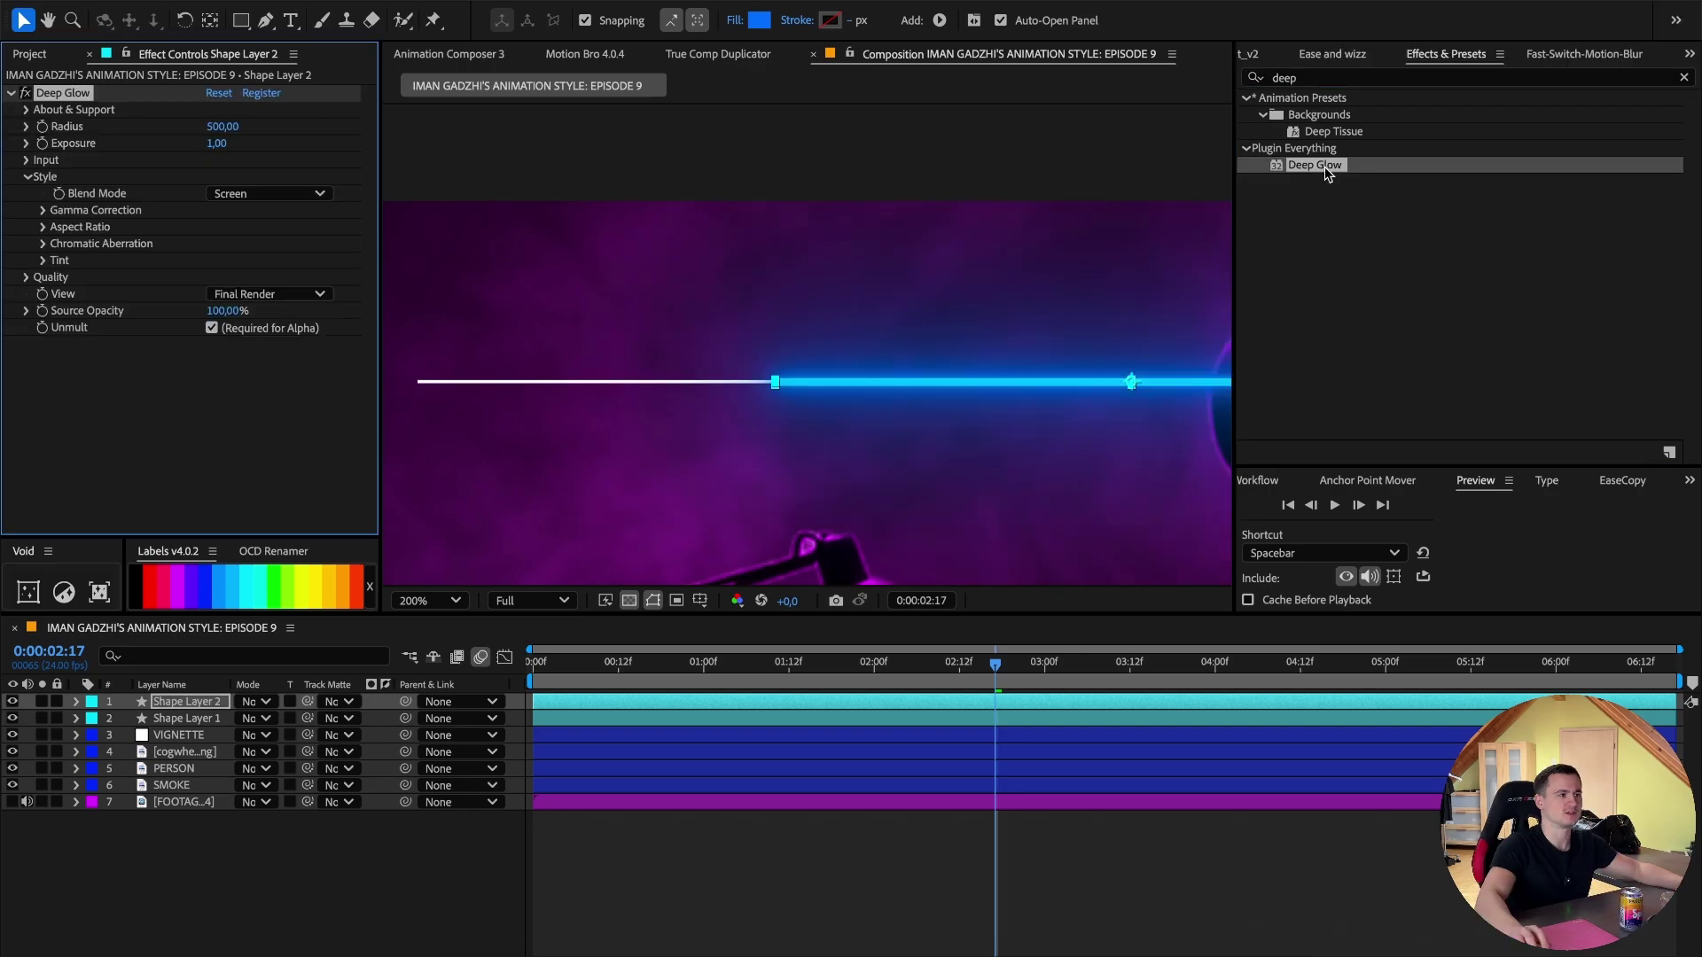
pyautogui.moveTo(217, 142); pyautogui.dragTo(129, 165)
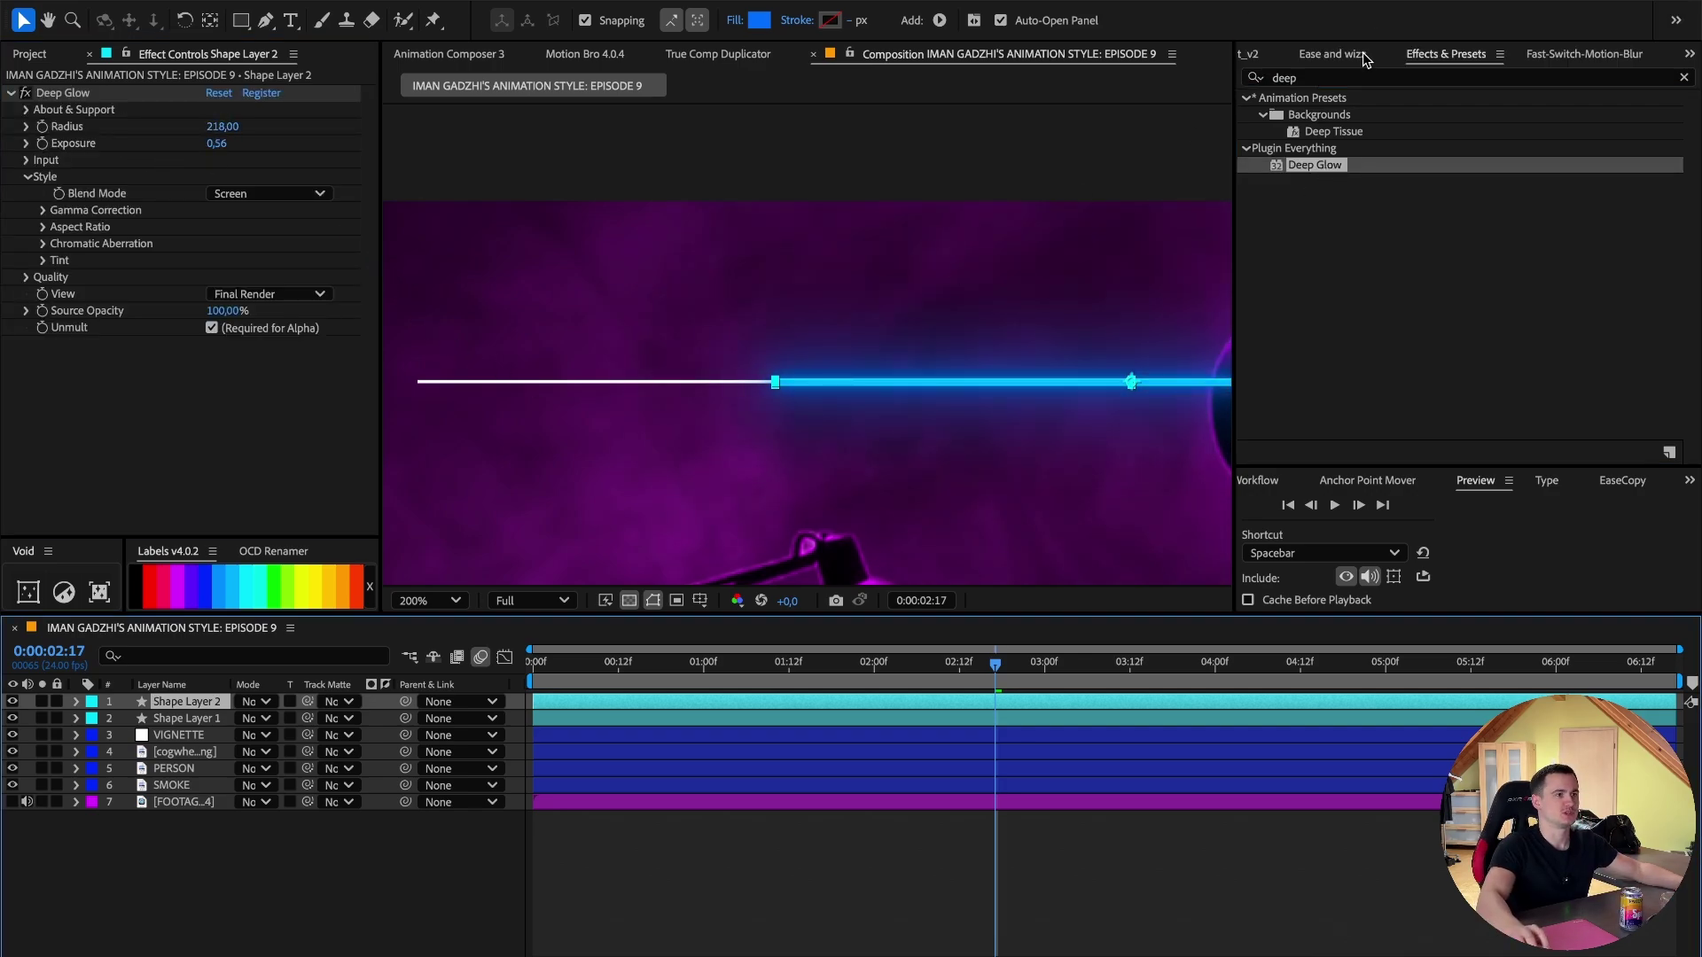
# Change the glowing line's fill to a lighter blue and set its height to 3.
pyautogui.scroll(6, 1347, 53)
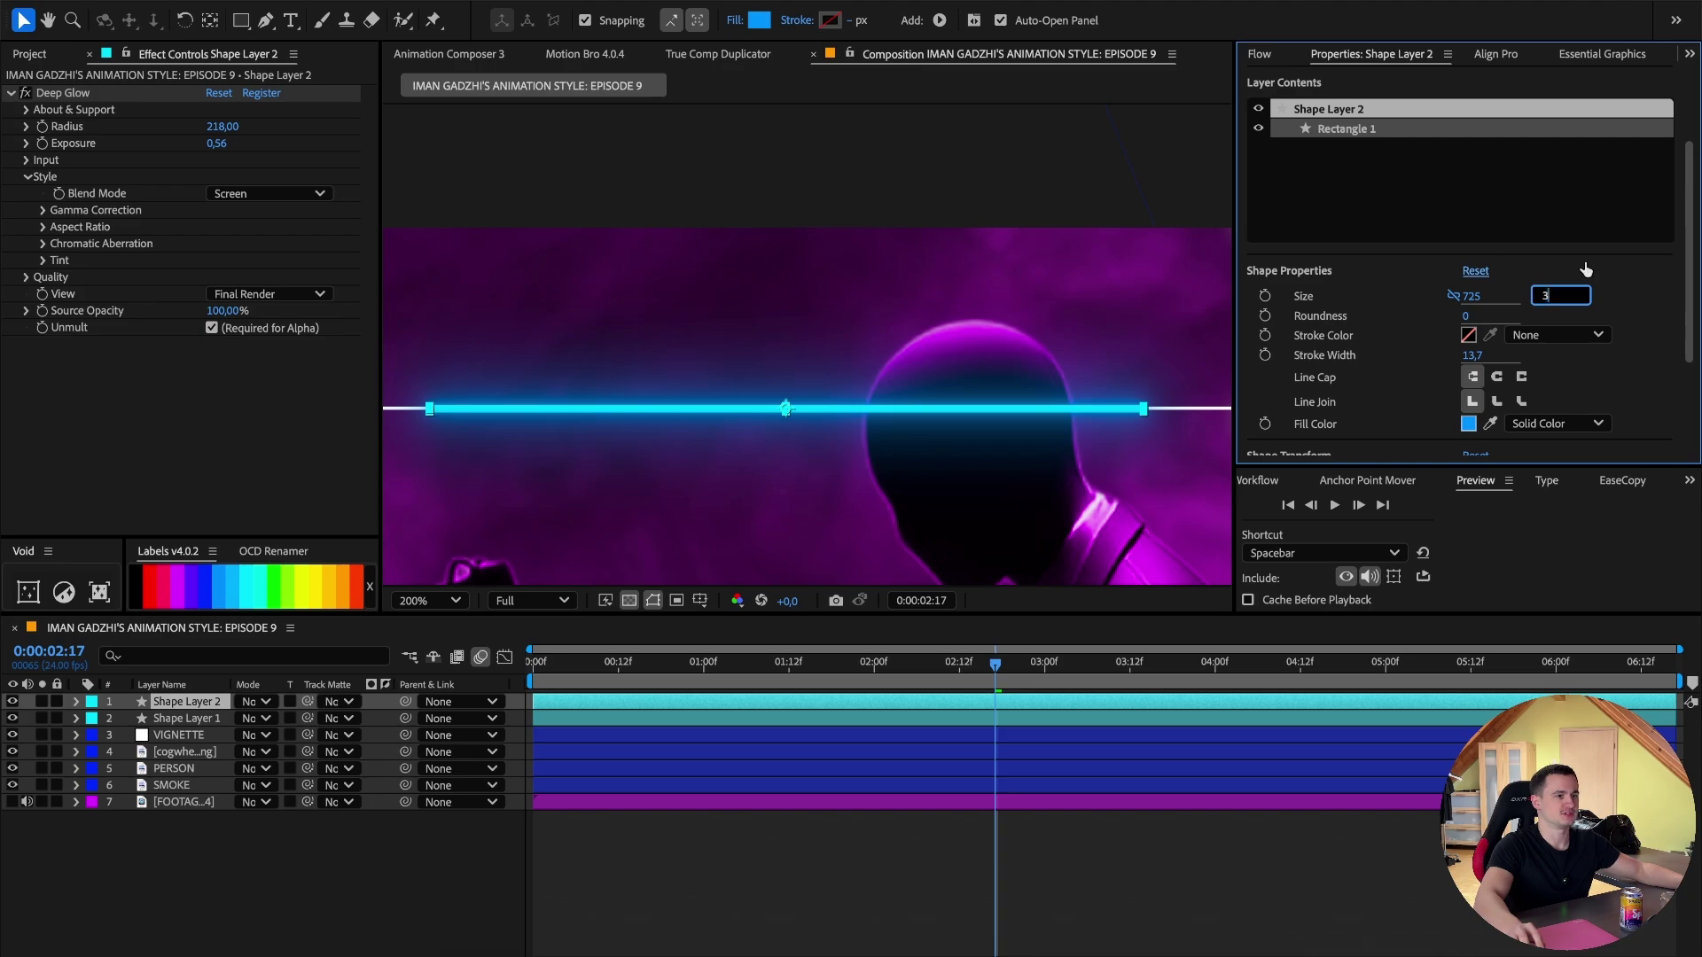
pyautogui.press('Return')
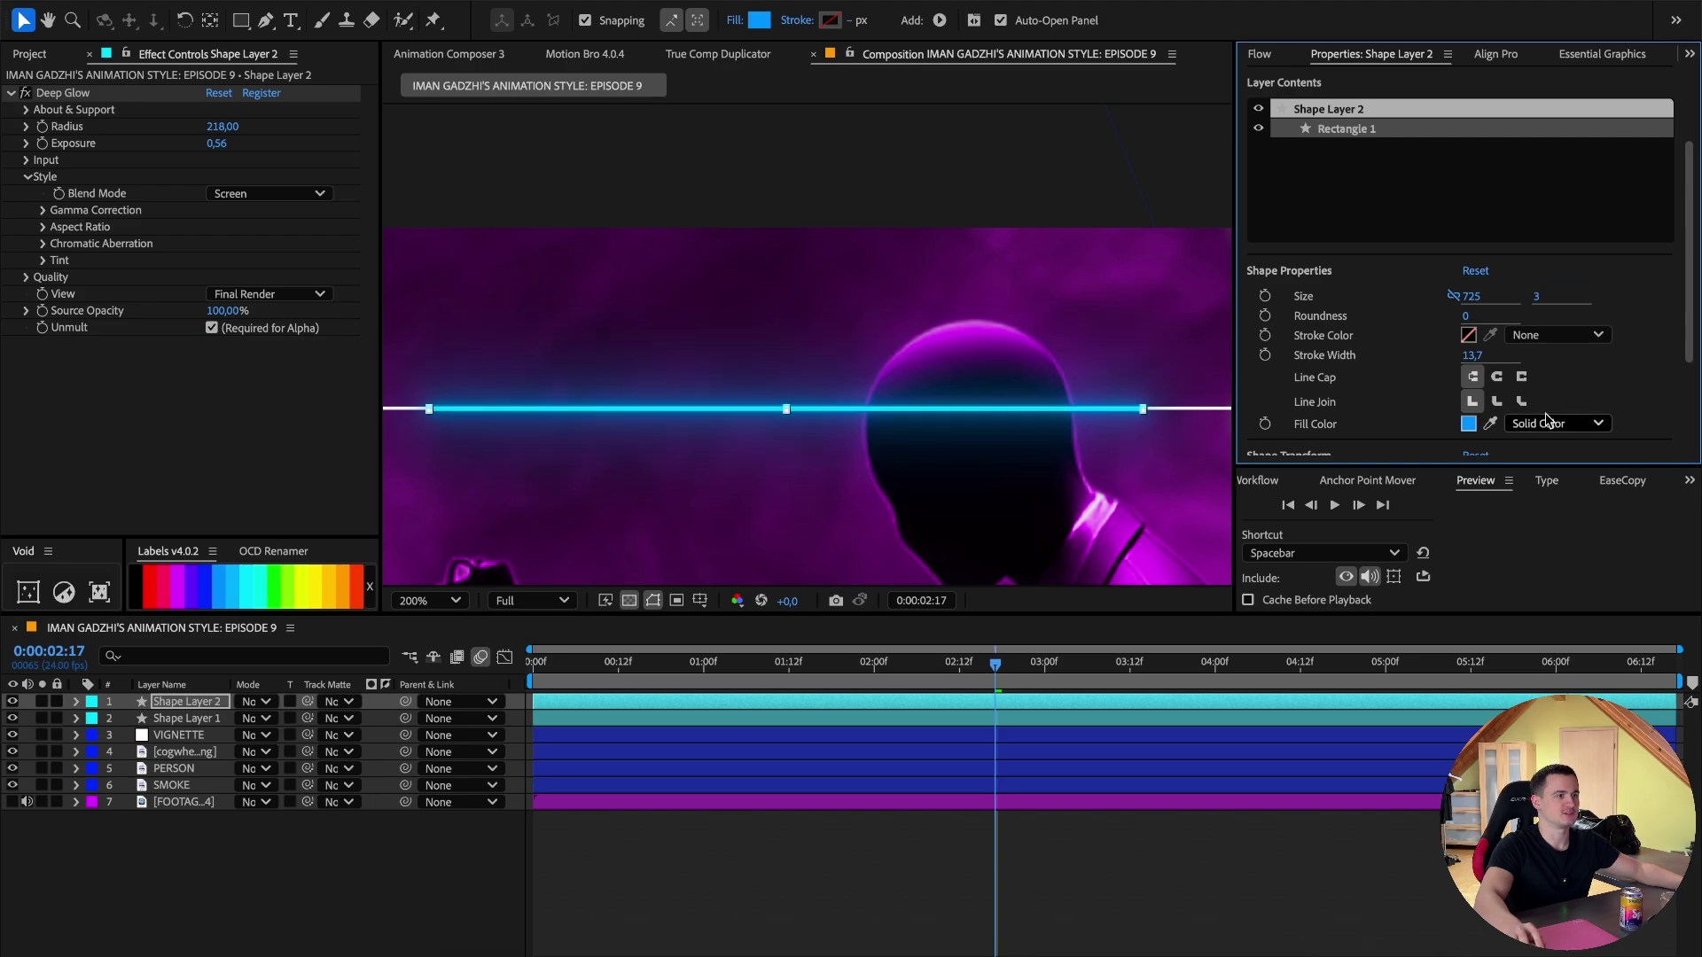
pyautogui.click(1051, 854)
# Set the blue line's Deep Glow radius to 200 and its exposure to 0,5.
pyautogui.click(223, 126)
pyautogui.write('2')
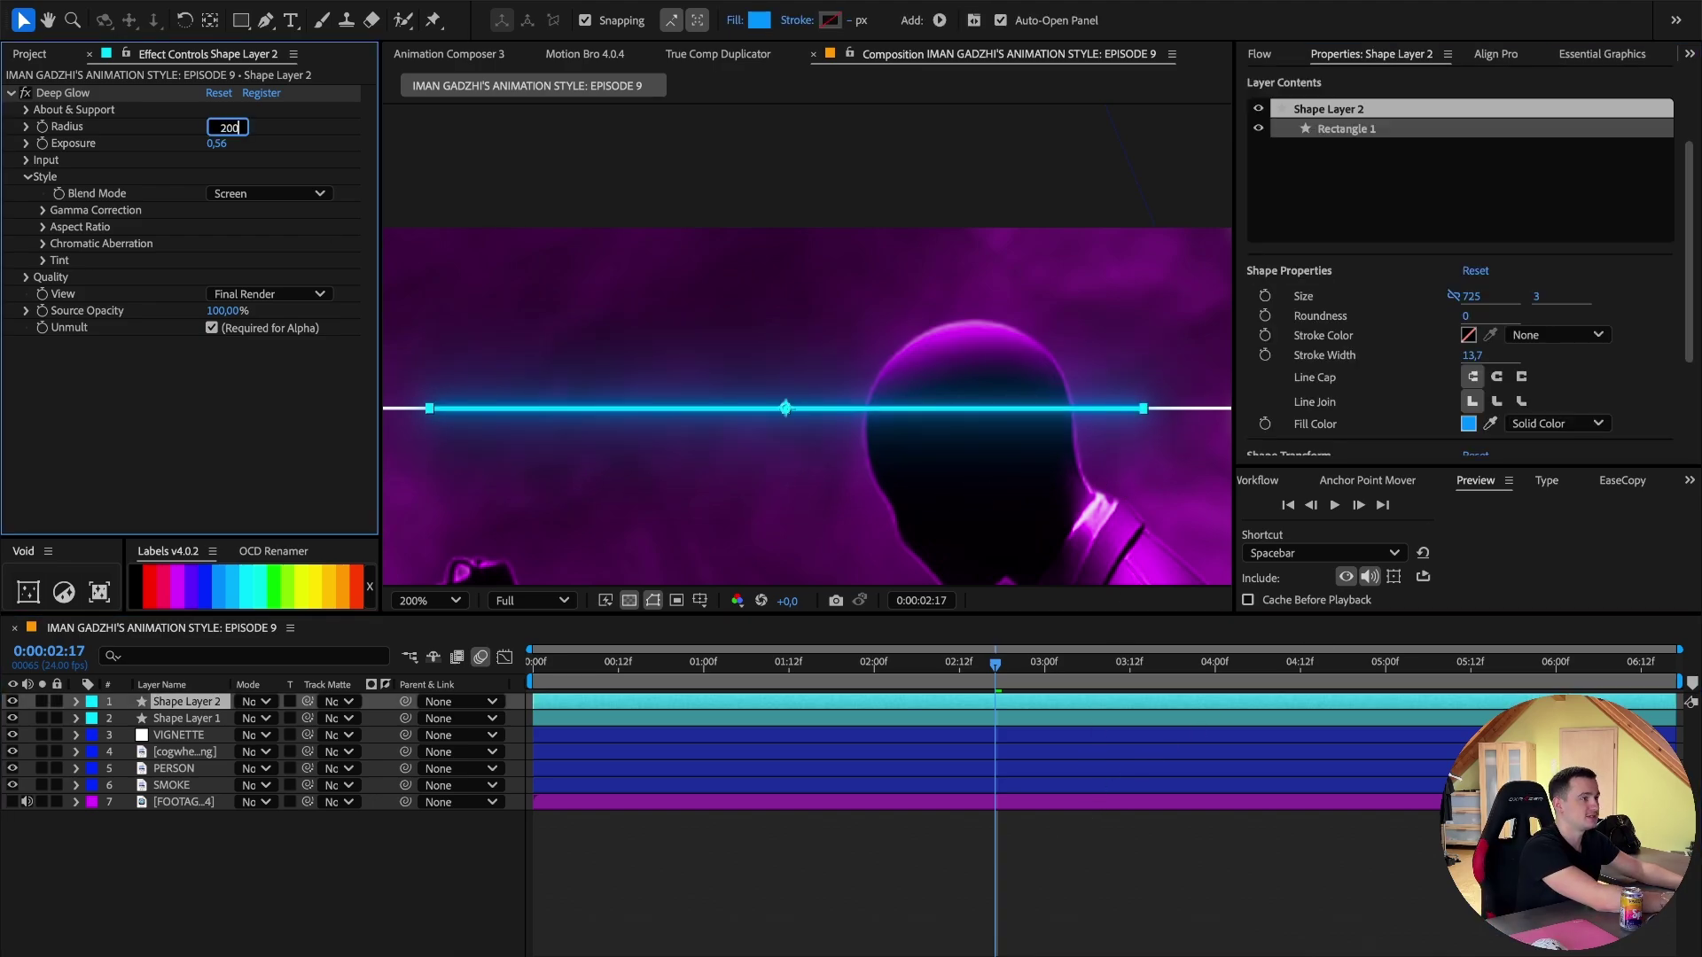
pyautogui.press('Return')
pyautogui.click(218, 142)
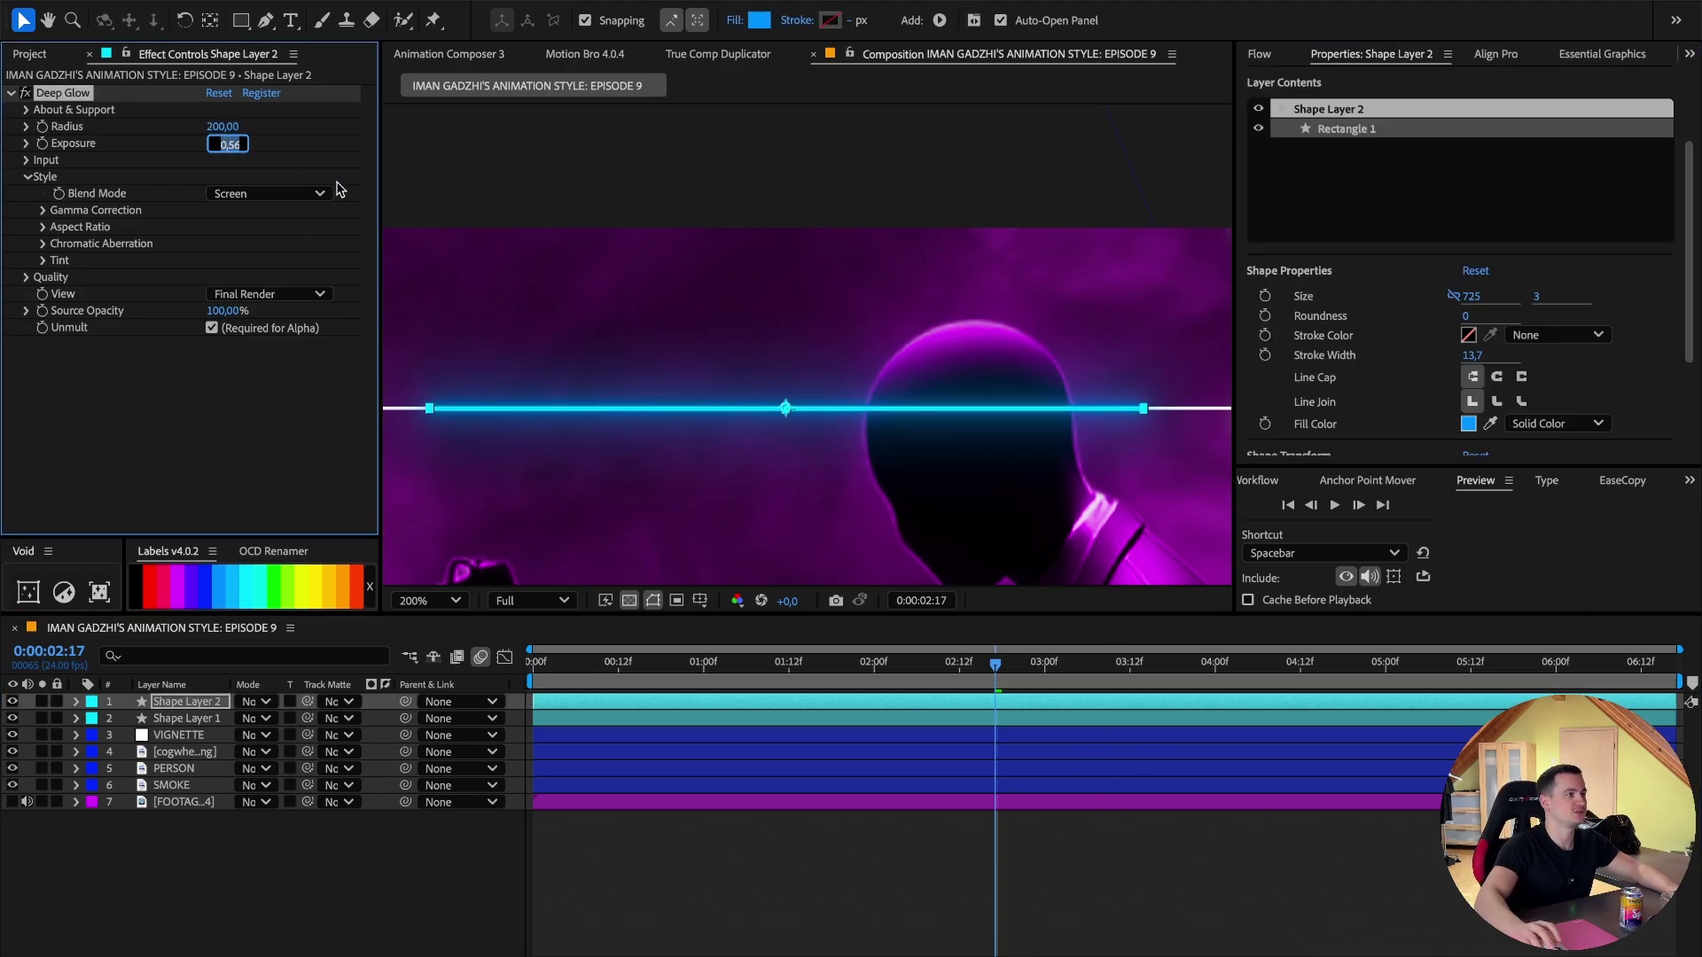
pyautogui.write('0,5')
pyautogui.press('Return')
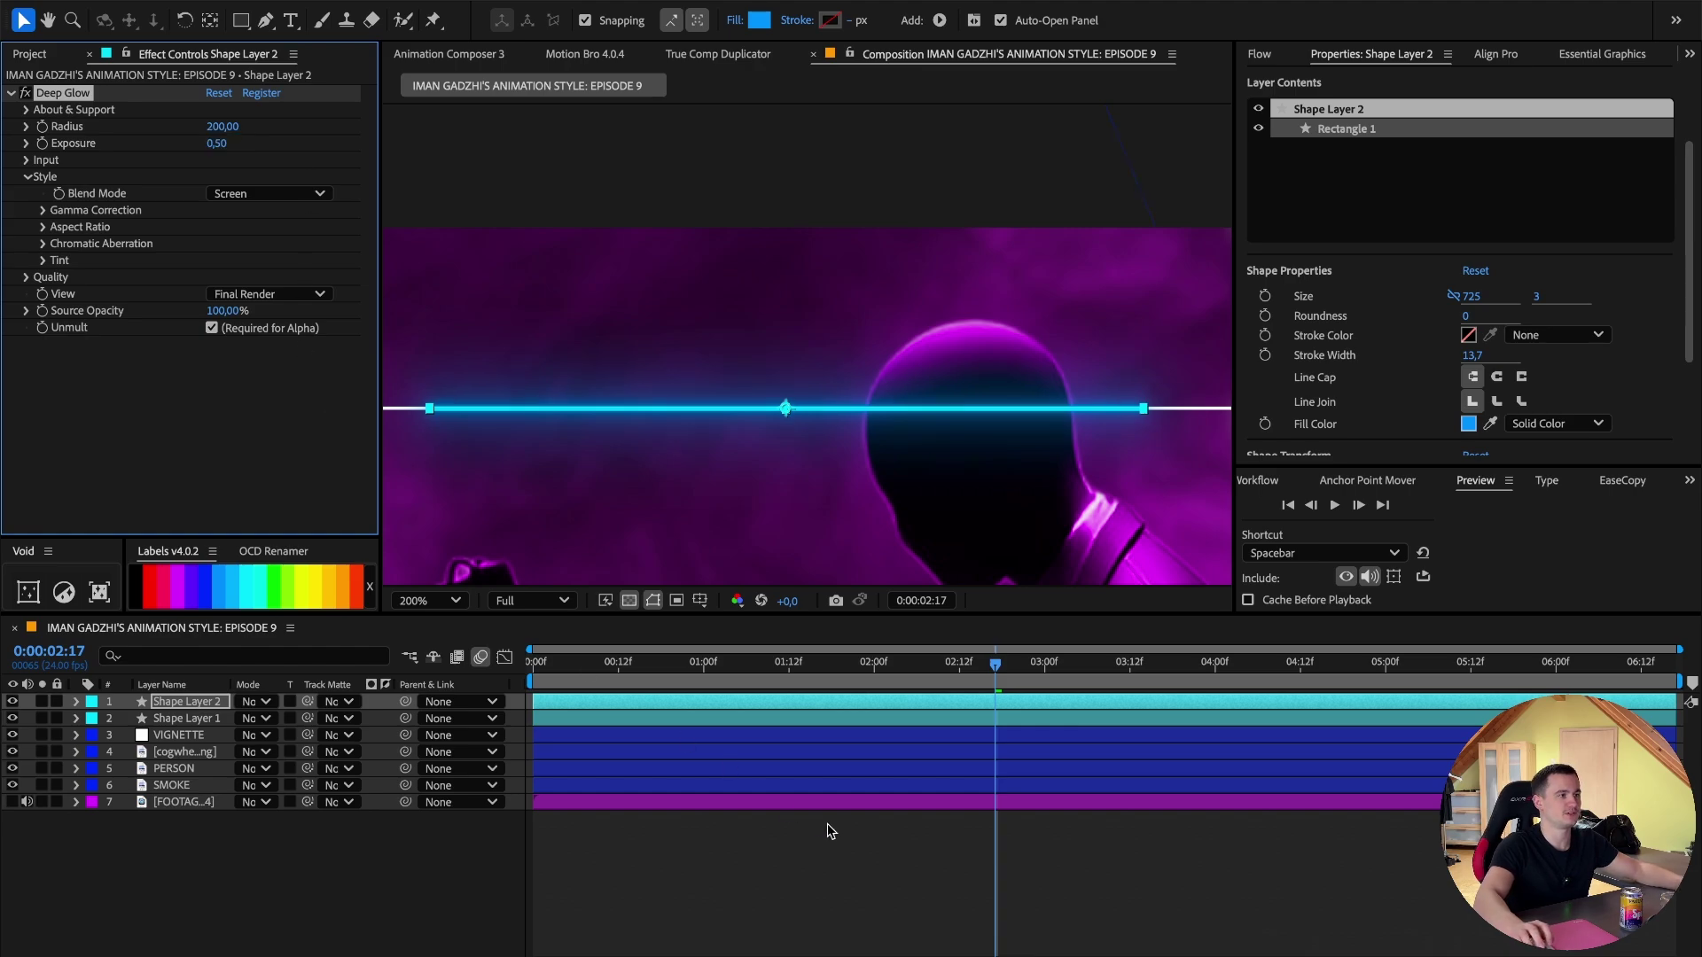
# Add a Position keyframe for the blue line at 0:00:01:12 and shift it to the white line's left end at about 605, 183,4.
pyautogui.click(625, 701)
pyautogui.press('p')
pyautogui.moveTo(727, 676); pyautogui.dragTo(789, 682)
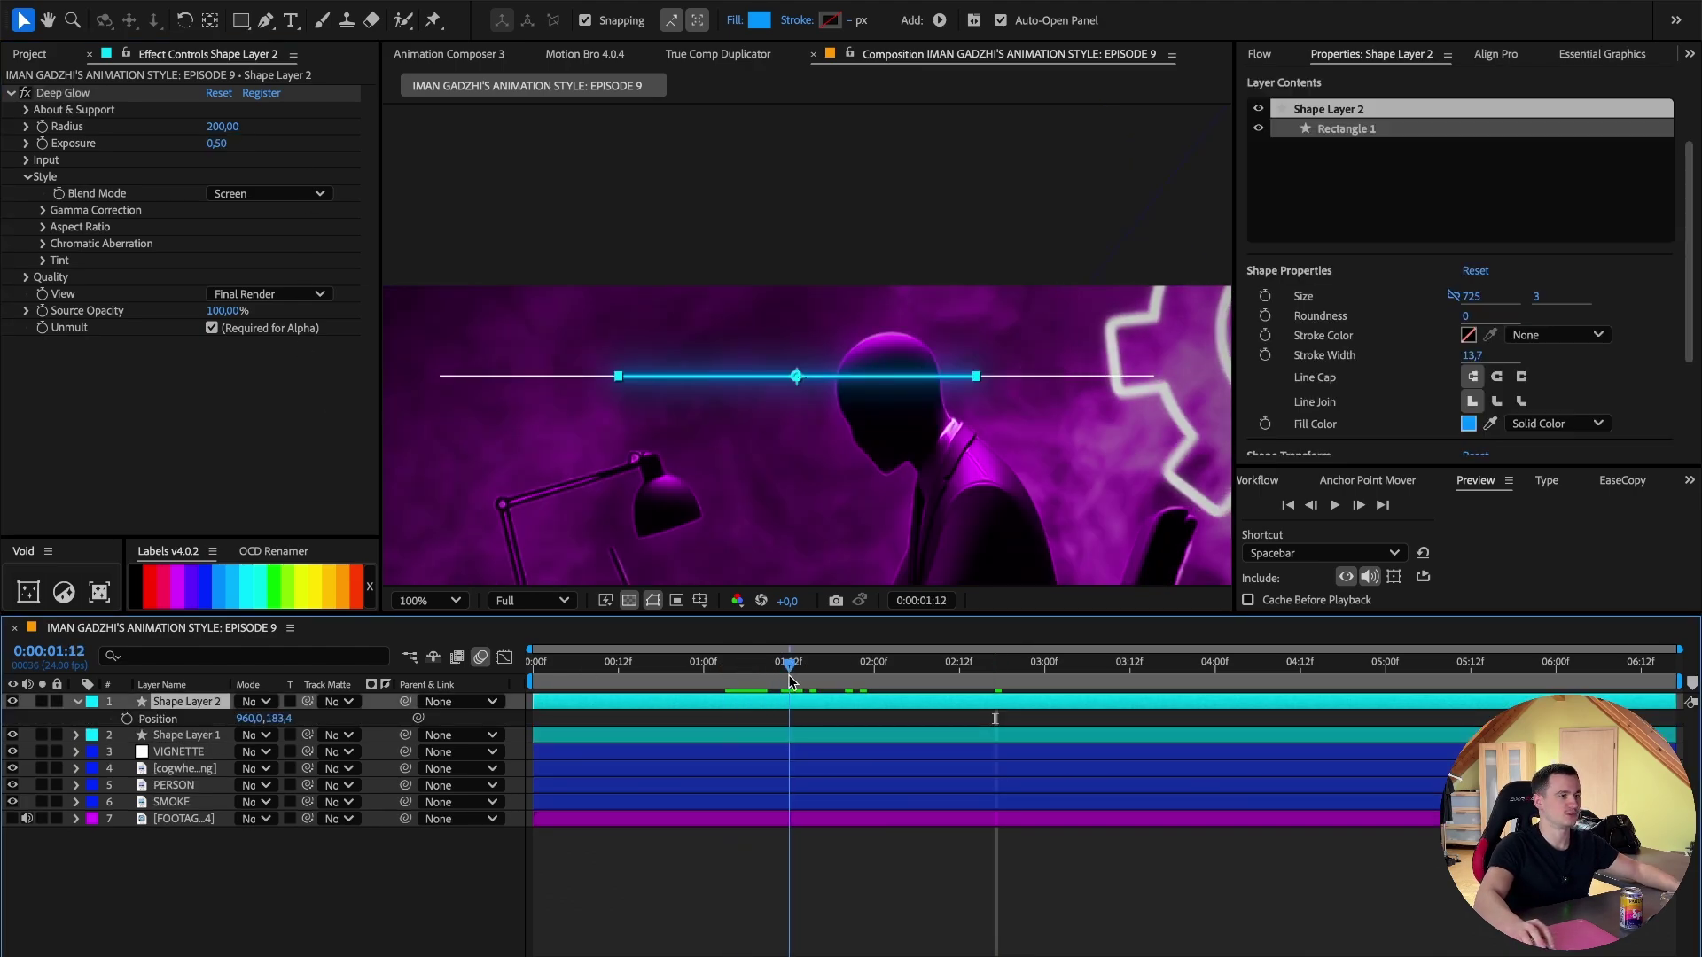
pyautogui.hotkey('alt', 'shift', 'p')
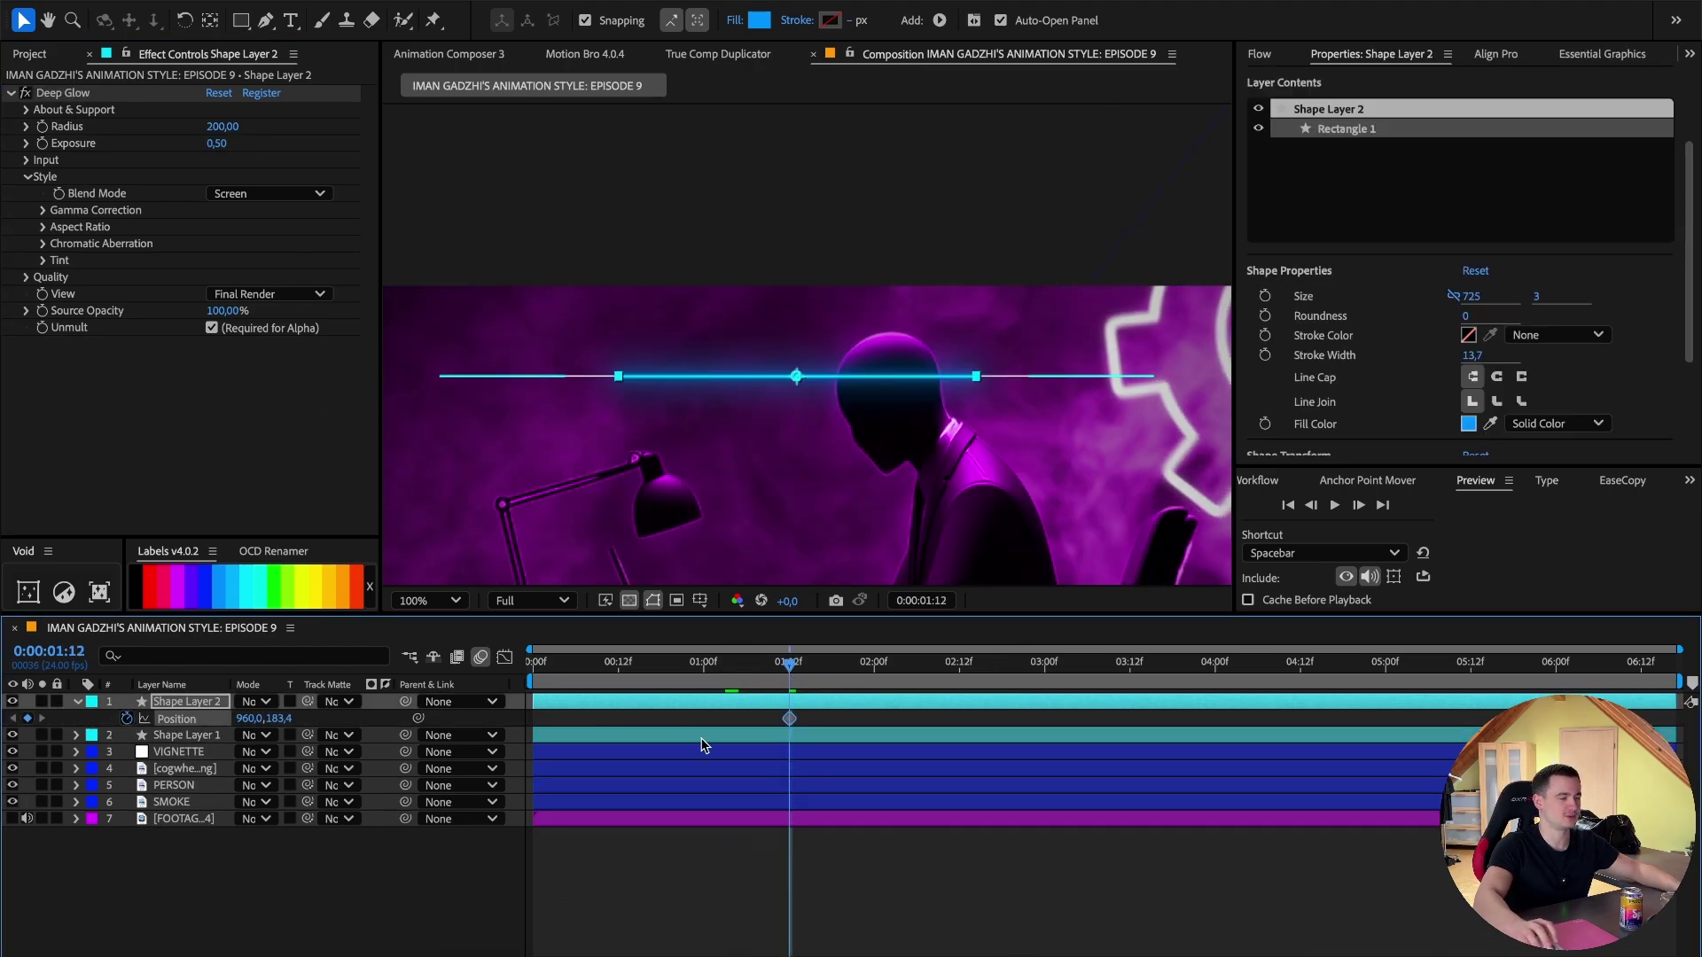
pyautogui.moveTo(250, 718); pyautogui.dragTo(18, 718)
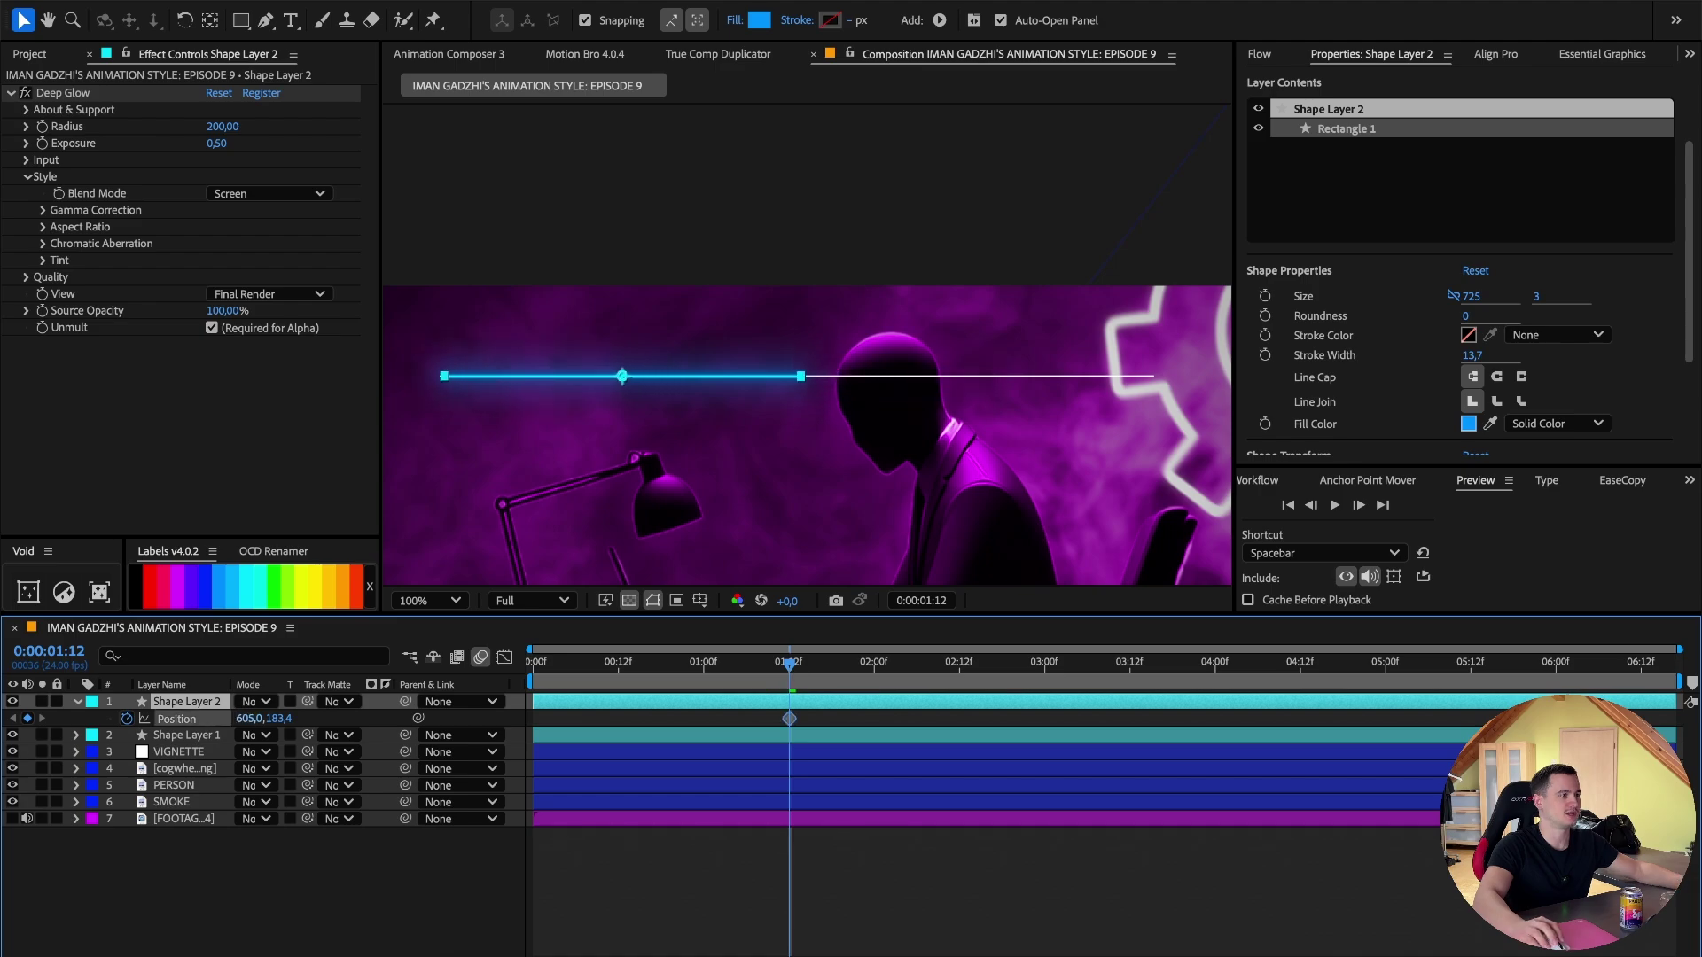
# Refine the blue line's first Position keyframe to 597,7, 183,4, aligning its left edge exactly with the white line's start.
pyautogui.press('.')
pyautogui.moveTo(384, 461); pyautogui.dragTo(979, 521)
pyautogui.press('.')
pyautogui.moveTo(737, 501); pyautogui.dragTo(1064, 240)
pyautogui.press('.')
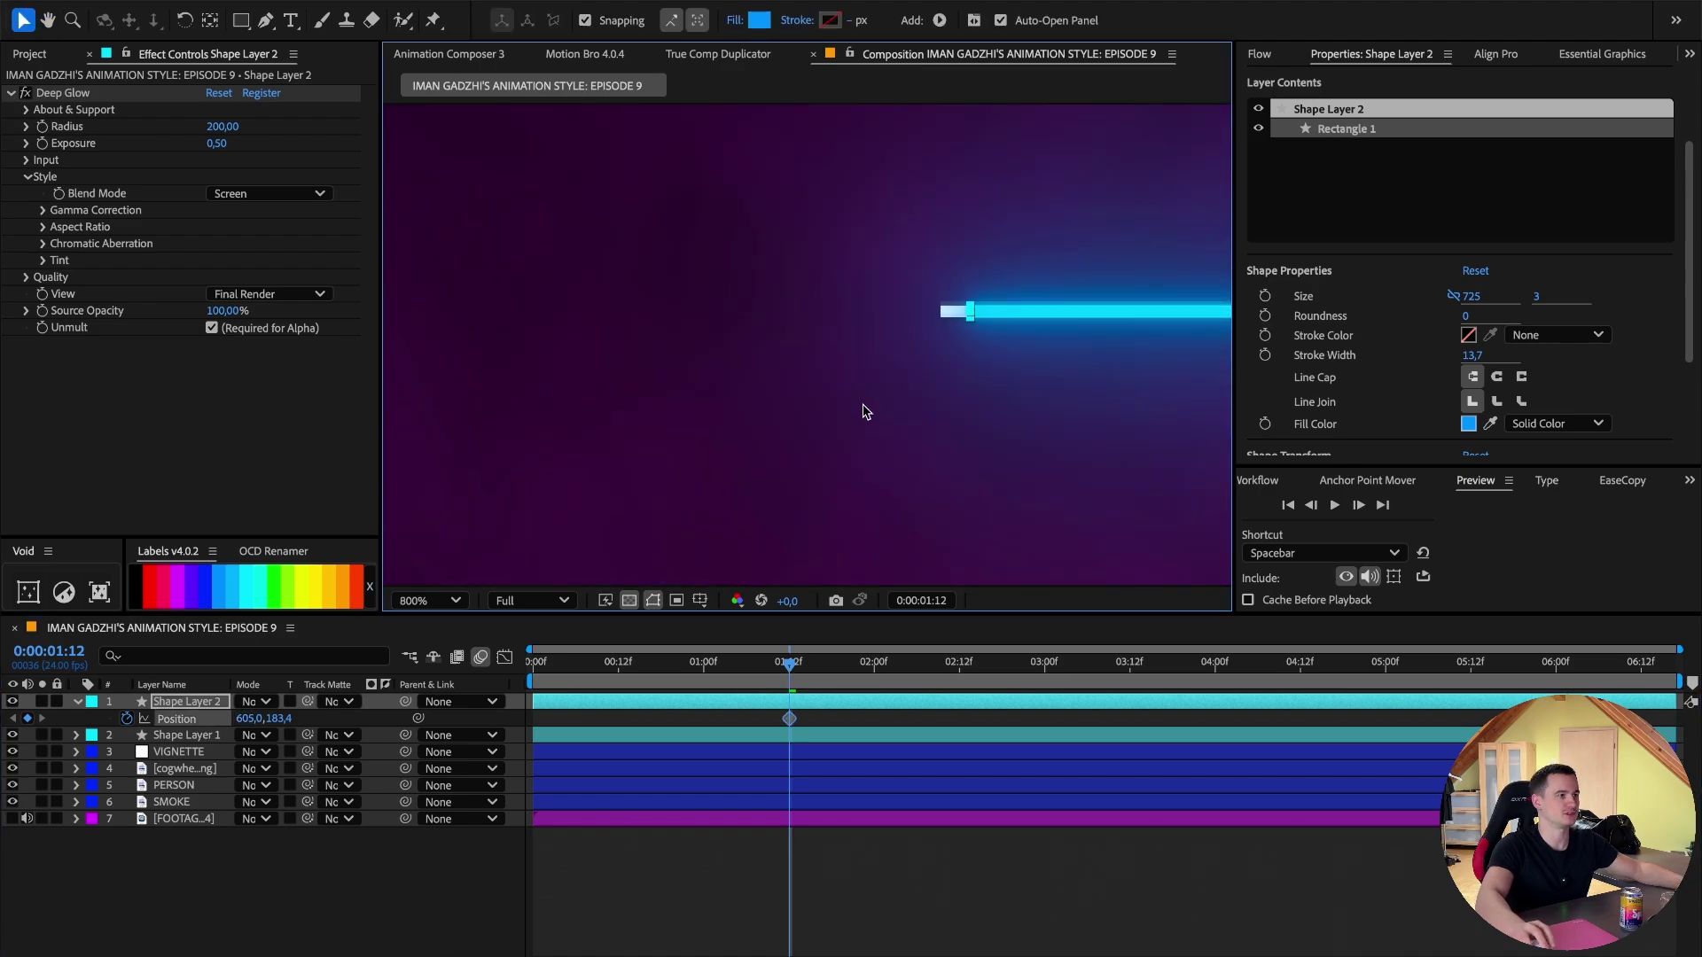
pyautogui.moveTo(980, 389); pyautogui.dragTo(828, 465)
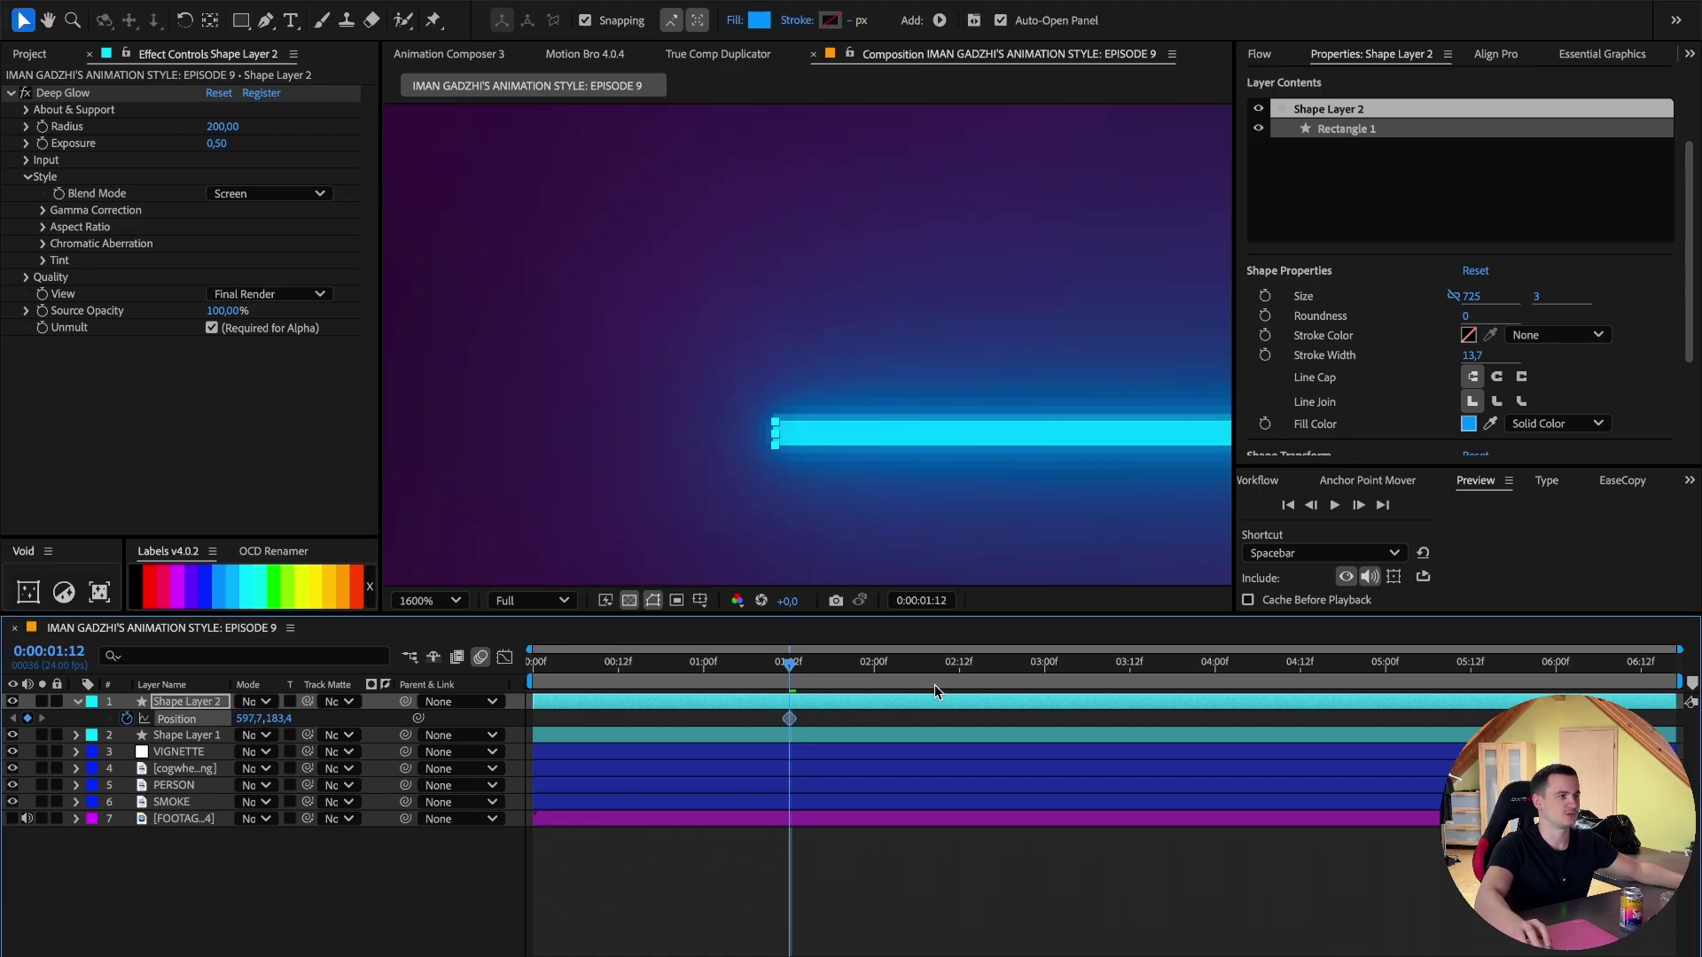
# At 0:00:05:23, set the blue line's position to 1322,5, 183,4 so it ends at the white line's right end.
pyautogui.moveTo(966, 664); pyautogui.dragTo(1485, 661)
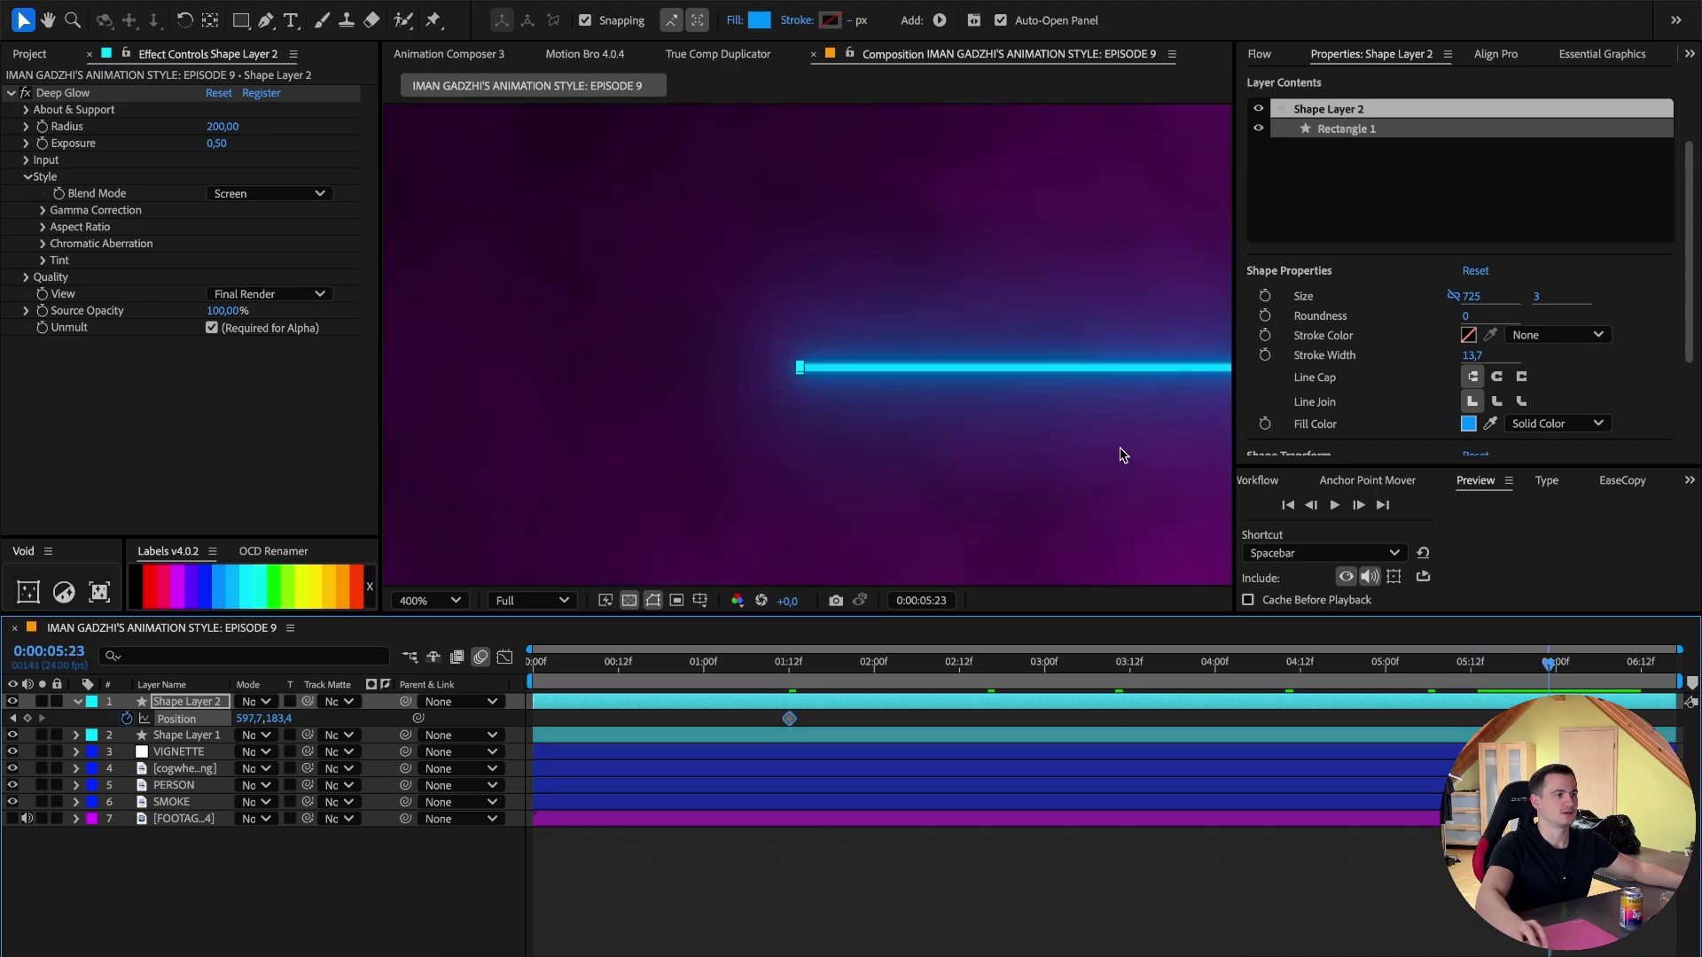
pyautogui.moveTo(1119, 454); pyautogui.dragTo(417, 452)
pyautogui.moveTo(1152, 425); pyautogui.dragTo(467, 471)
pyautogui.moveTo(1037, 443); pyautogui.dragTo(462, 469)
pyautogui.press('.')
pyautogui.moveTo(986, 539); pyautogui.dragTo(832, 411)
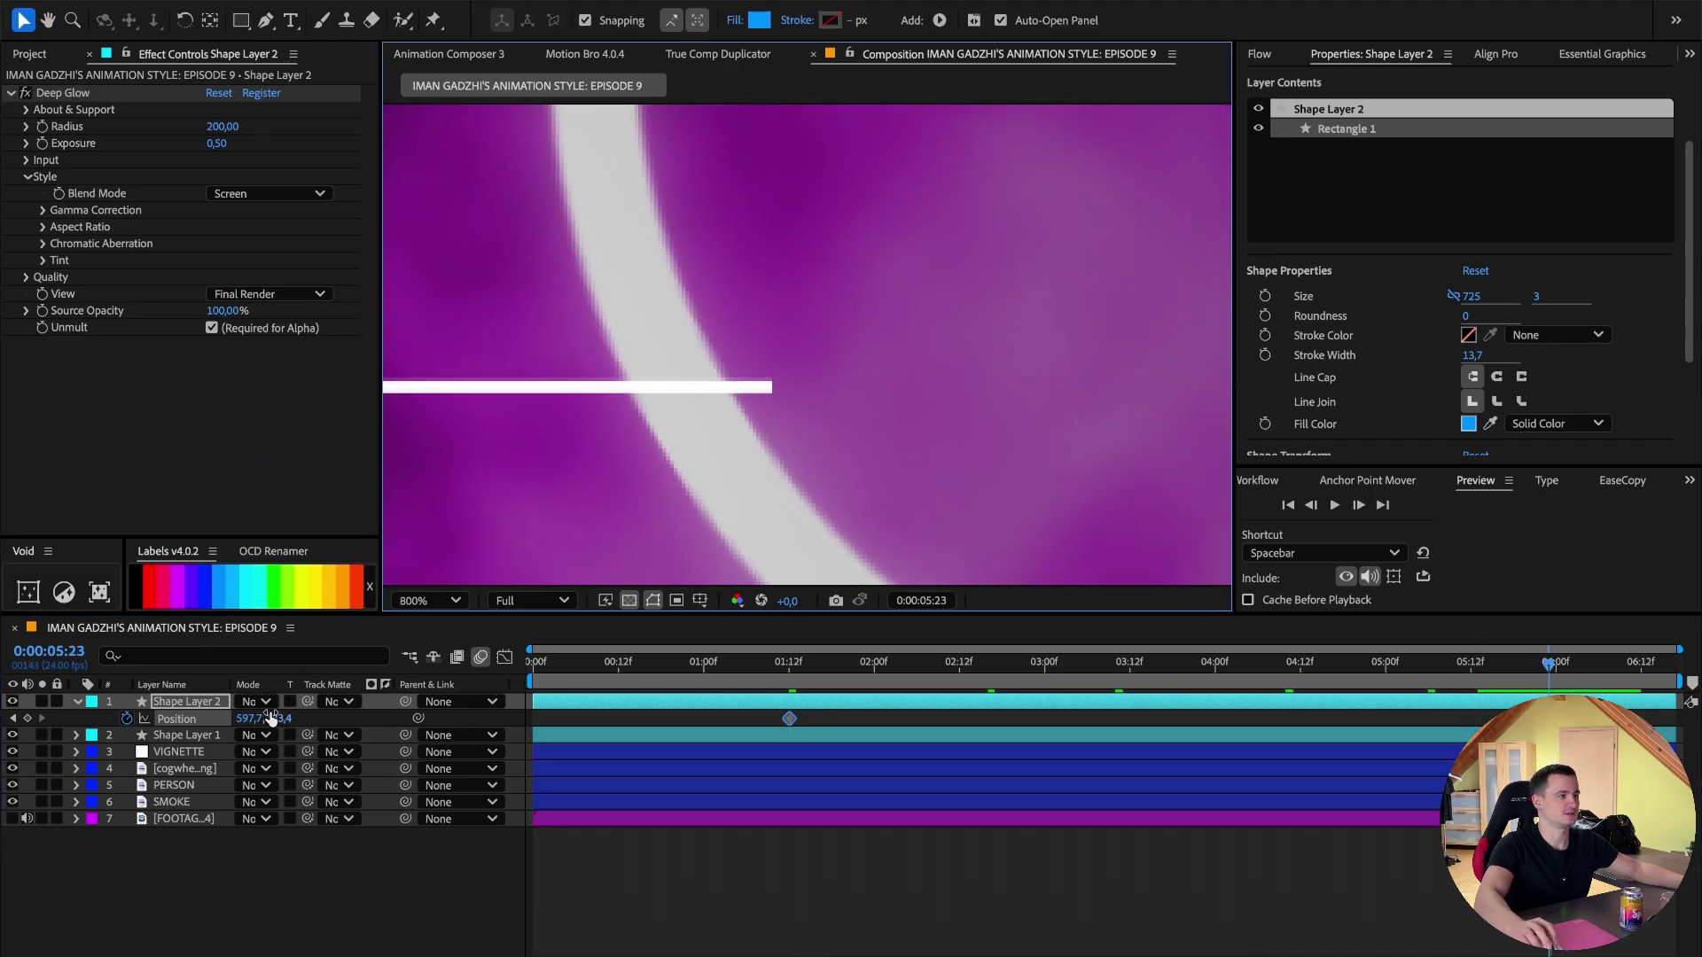
pyautogui.moveTo(255, 717); pyautogui.dragTo(285, 718)
pyautogui.click(841, 873)
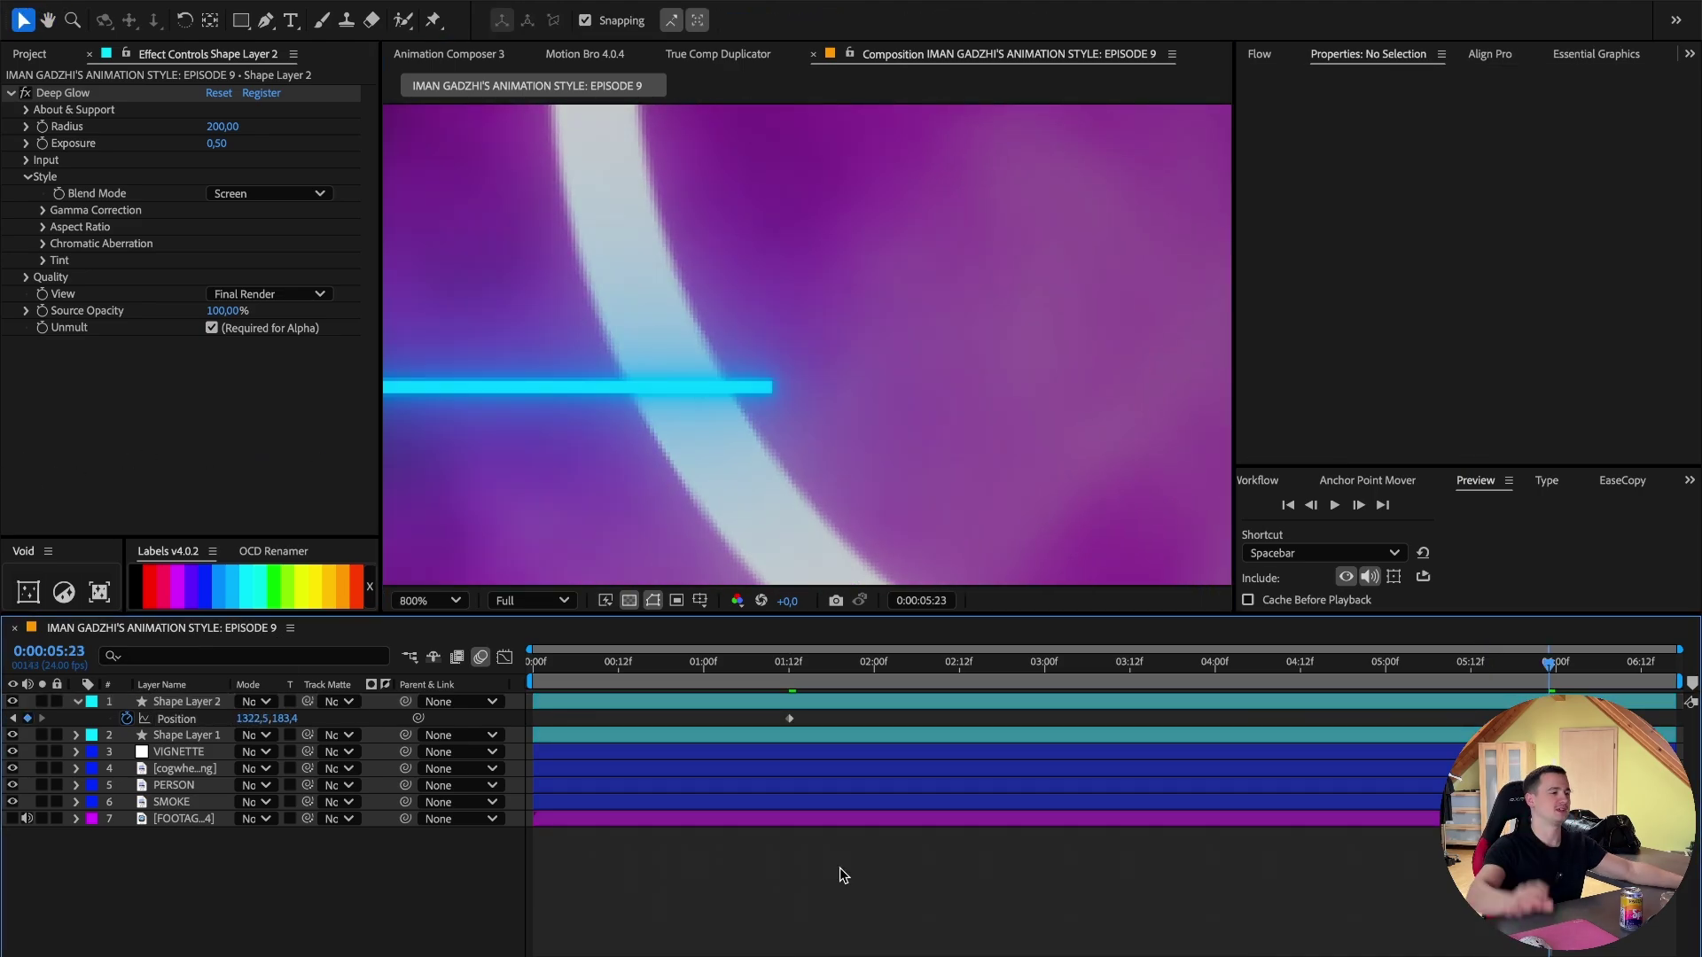
# Fit the composition in the viewer, set the preview resolution to Quarter and scrub to 0:00:04:00.
pyautogui.click(430, 600)
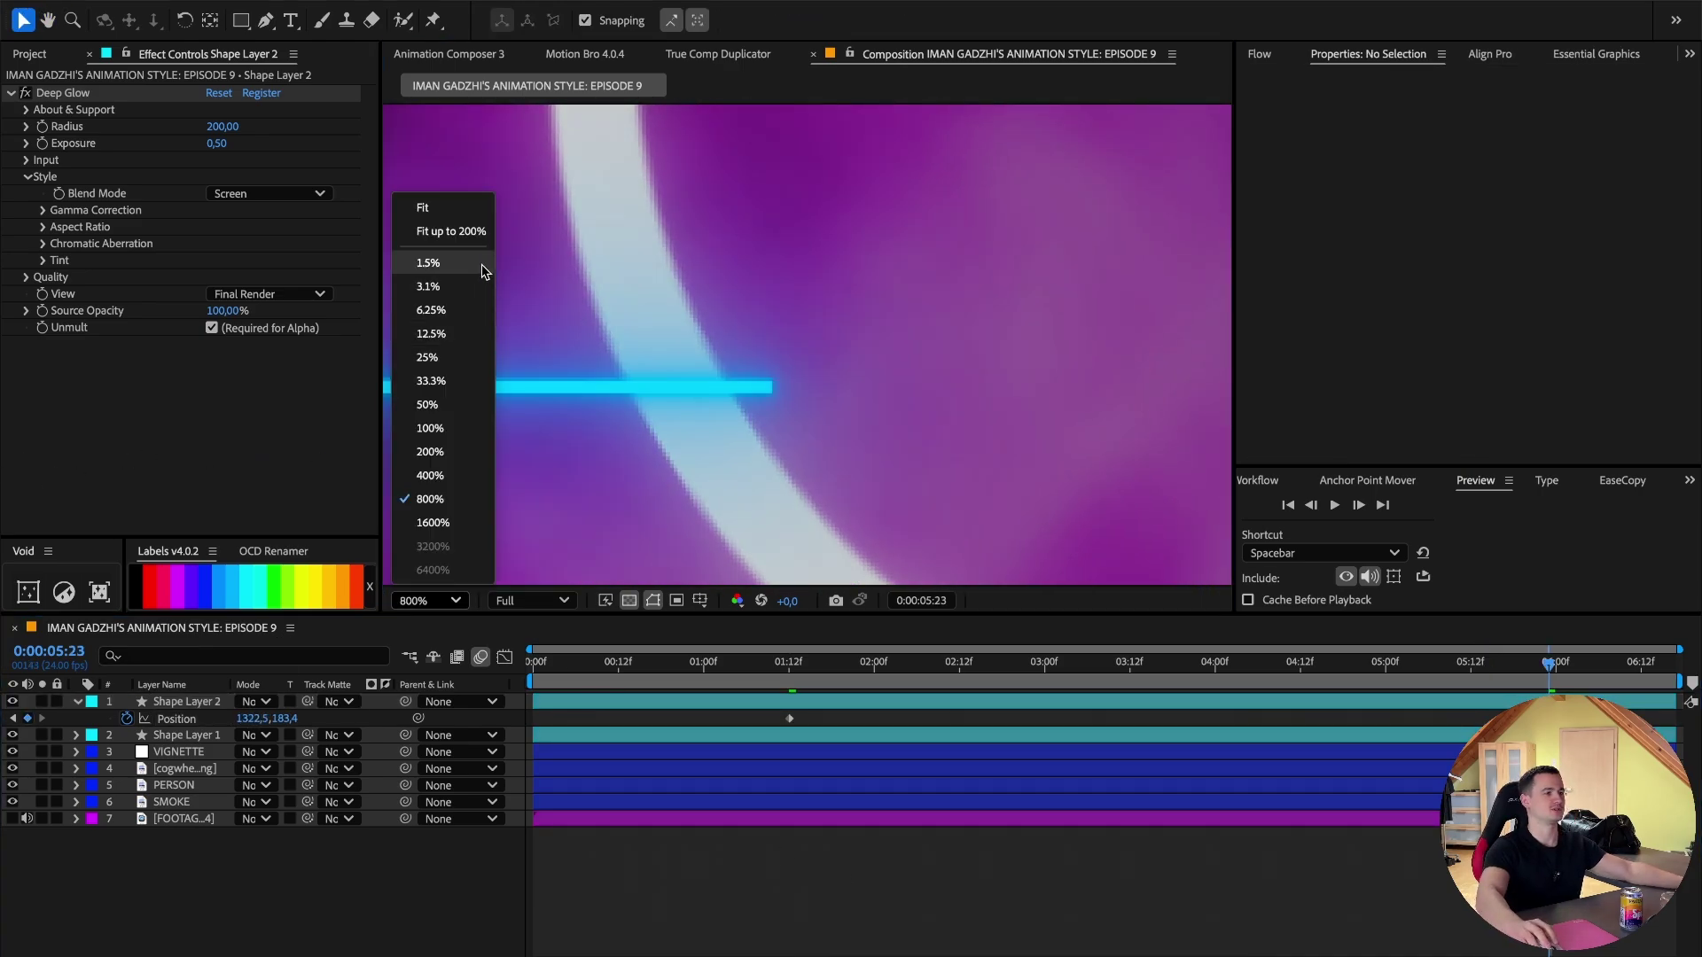
pyautogui.click(461, 209)
pyautogui.click(531, 600)
pyautogui.click(543, 737)
pyautogui.moveTo(1072, 665); pyautogui.dragTo(1215, 668)
# Create a text layer reading "Amount Of Money That You Make".
pyautogui.rightClick(1115, 853)
pyautogui.moveTo(1152, 716)
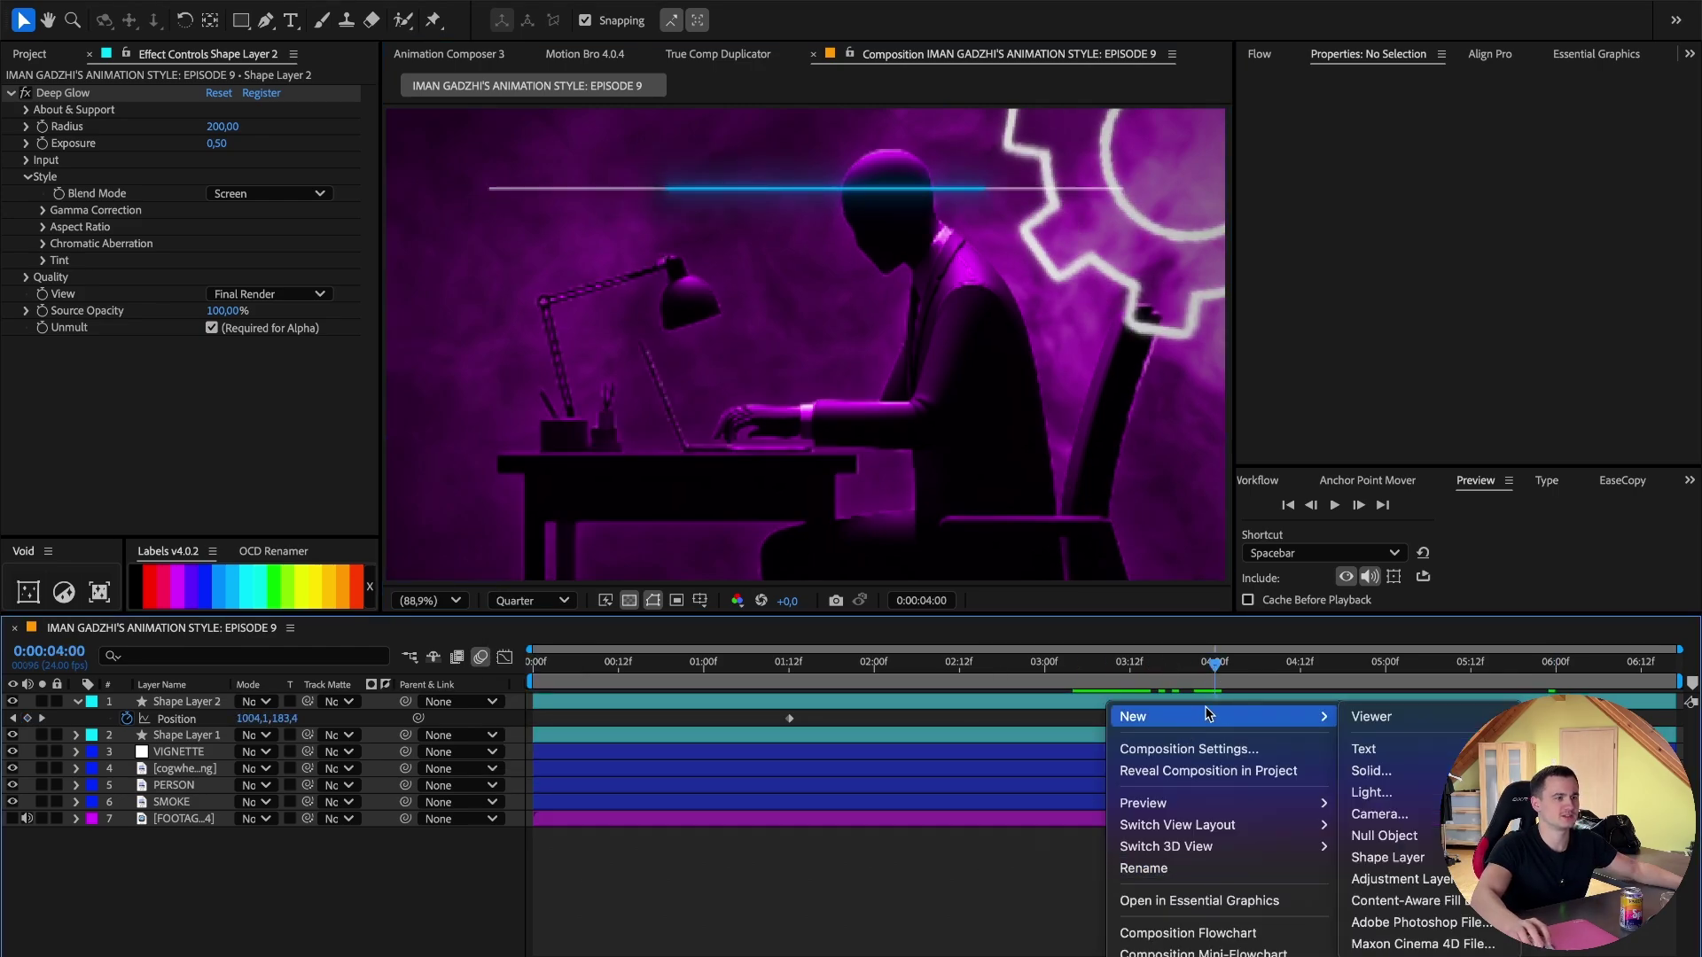
pyautogui.click(1385, 751)
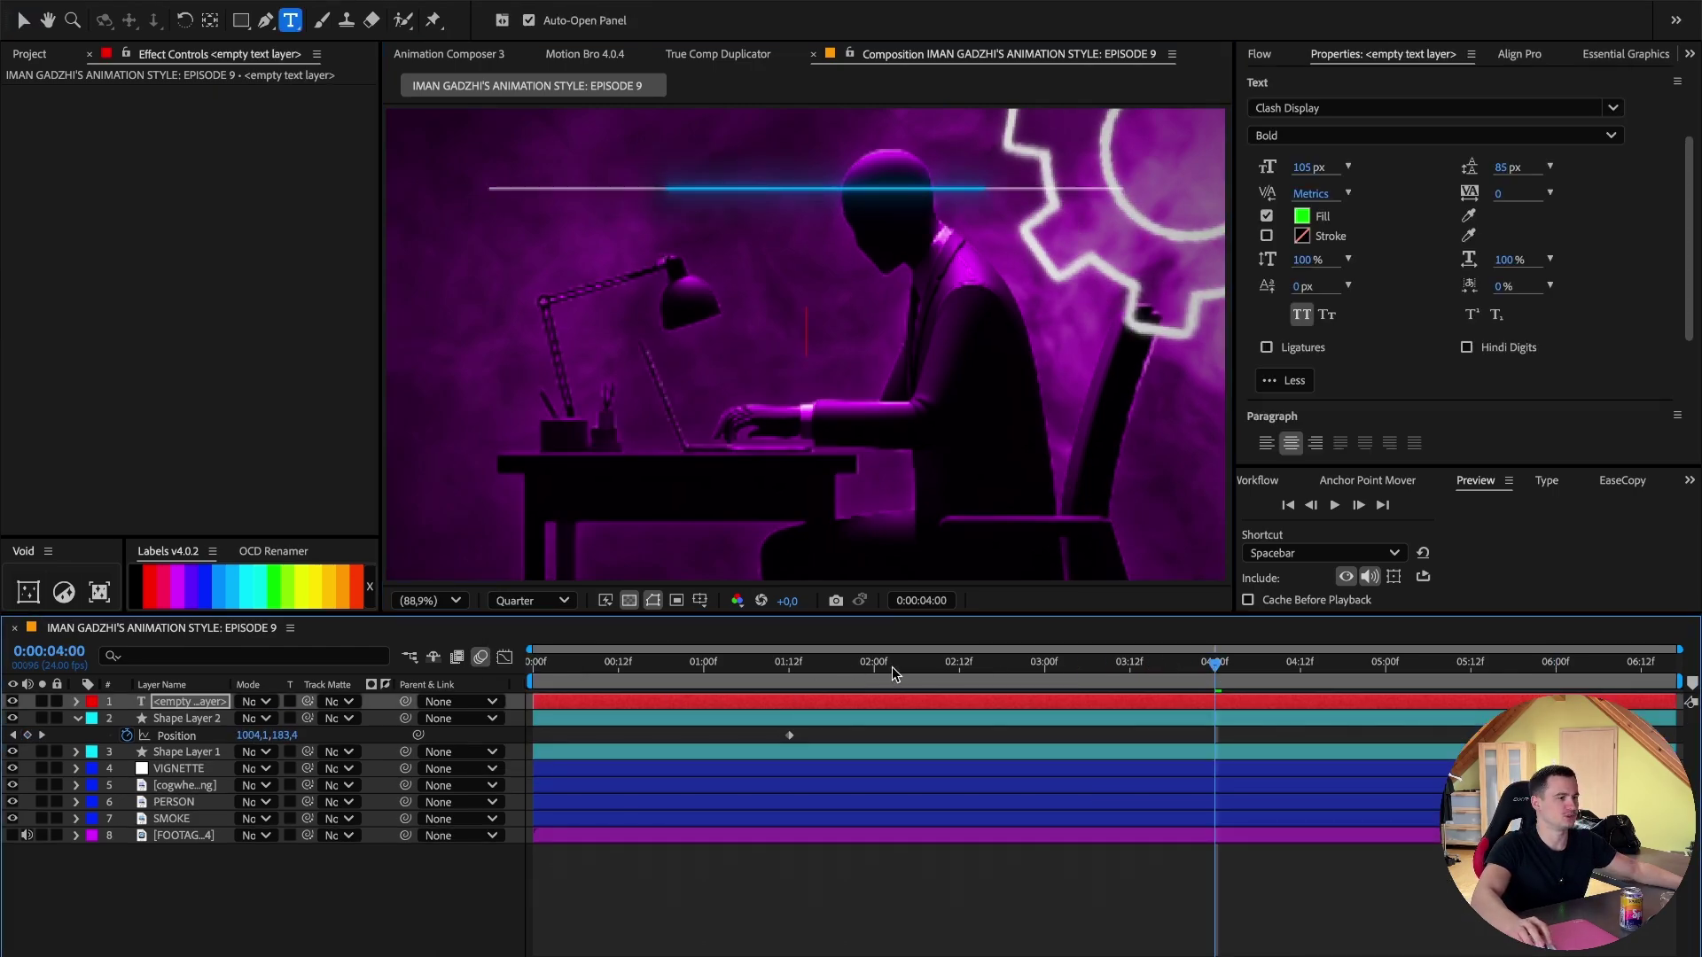
pyautogui.moveTo(891, 666); pyautogui.dragTo(1130, 666)
pyautogui.write('Am')
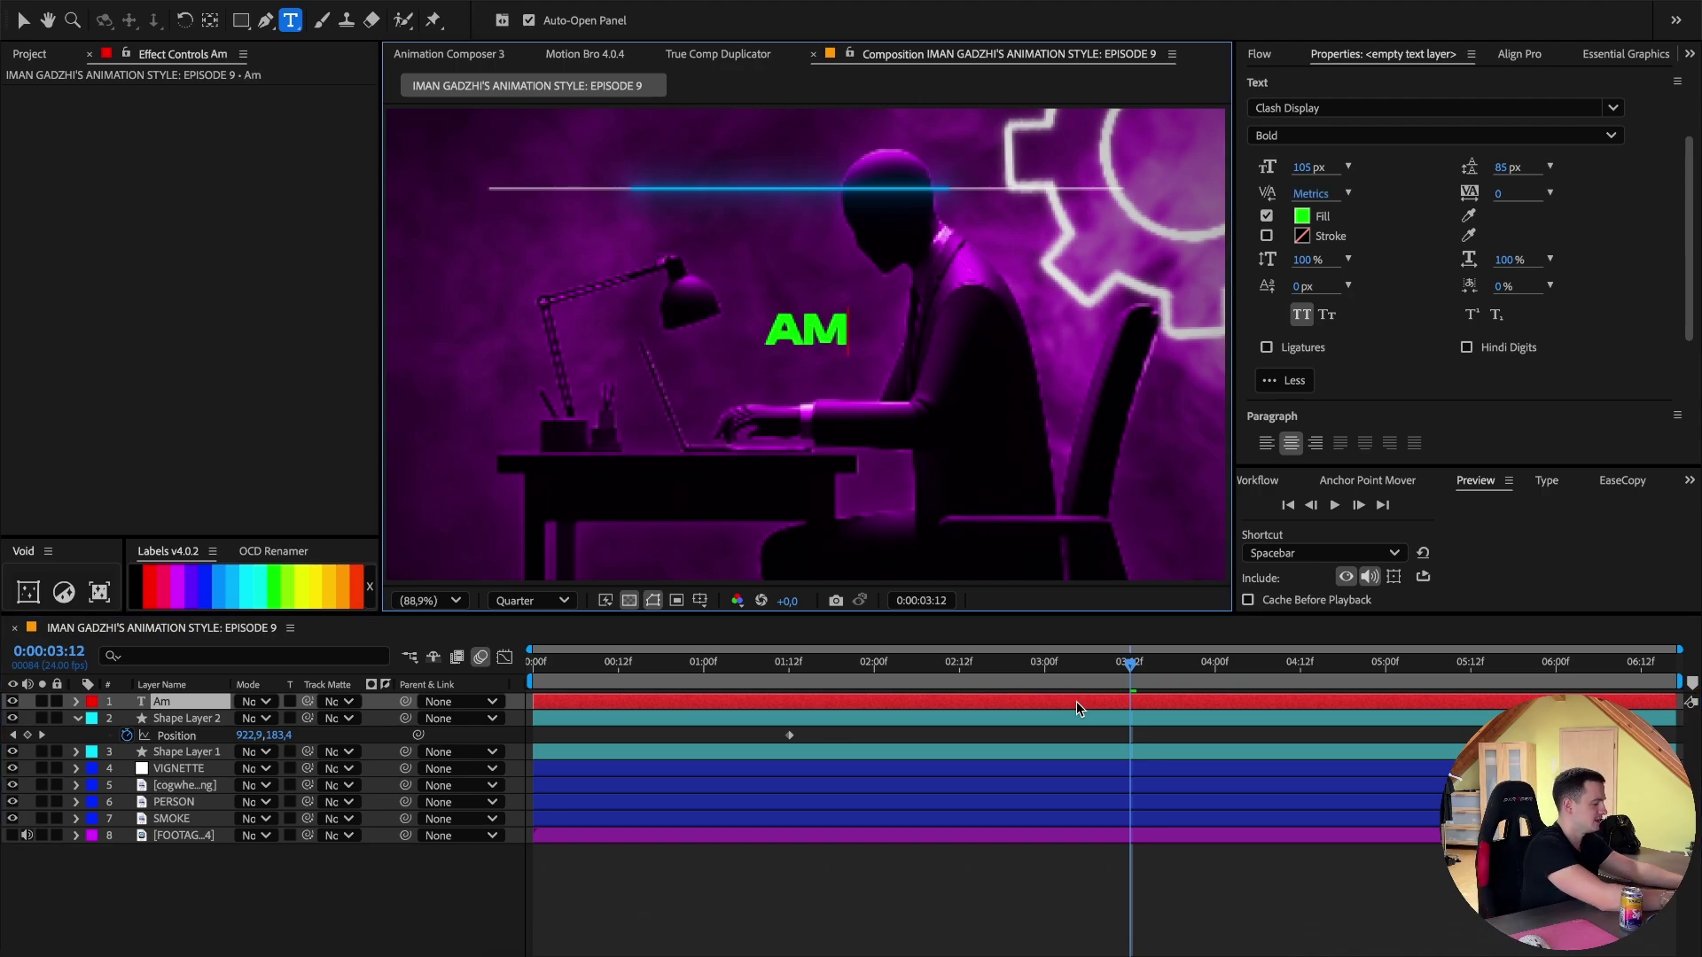
pyautogui.write('ount Of Money That Yp')
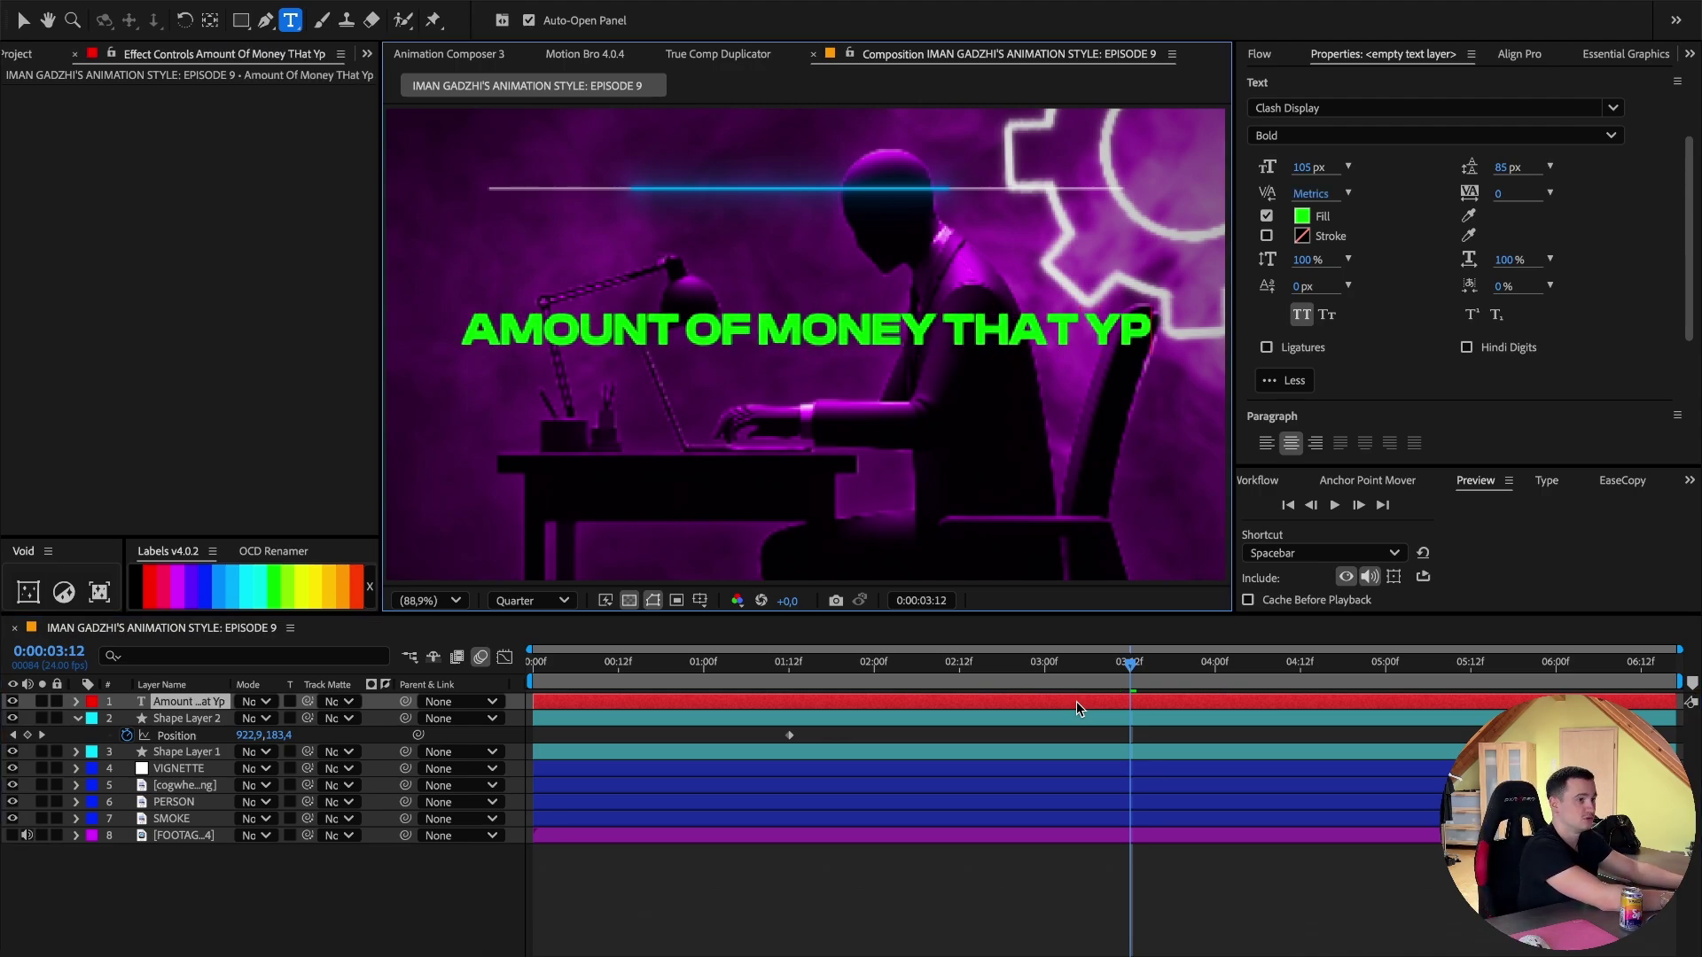
pyautogui.press('BackSpace')
pyautogui.write('ou Make')
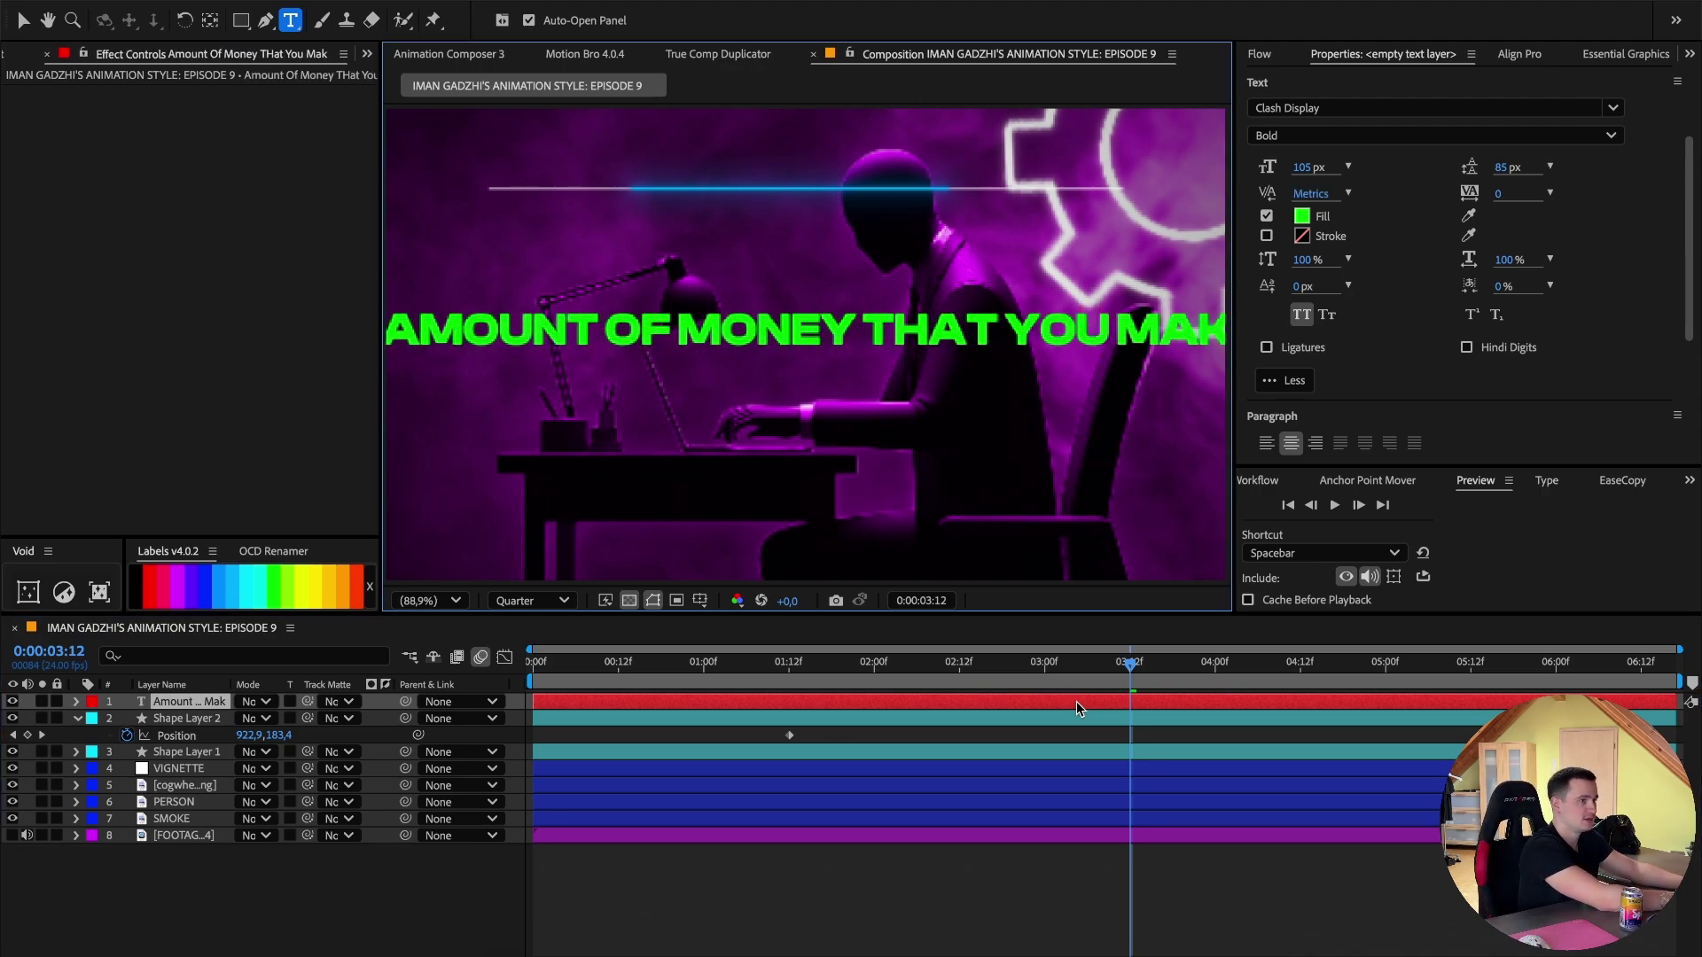
# Change the font of the whole text to Montserrat.
pyautogui.hotkey('ctrl', 'a')
pyautogui.click(1370, 111)
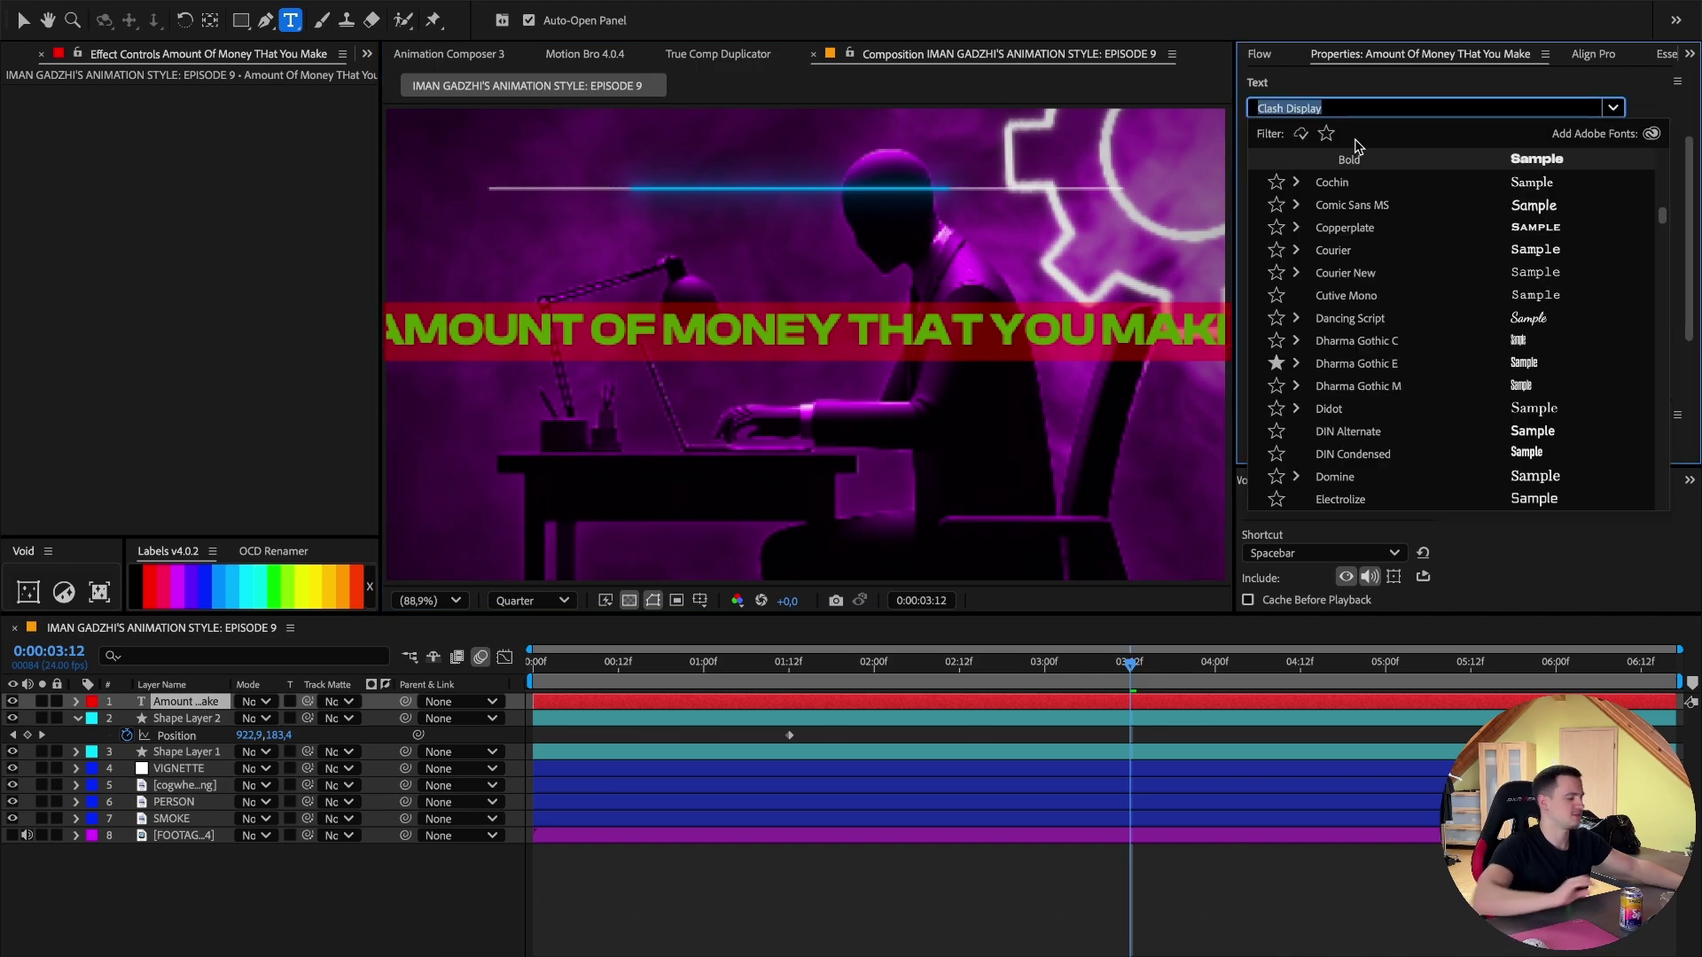
pyautogui.write('mont')
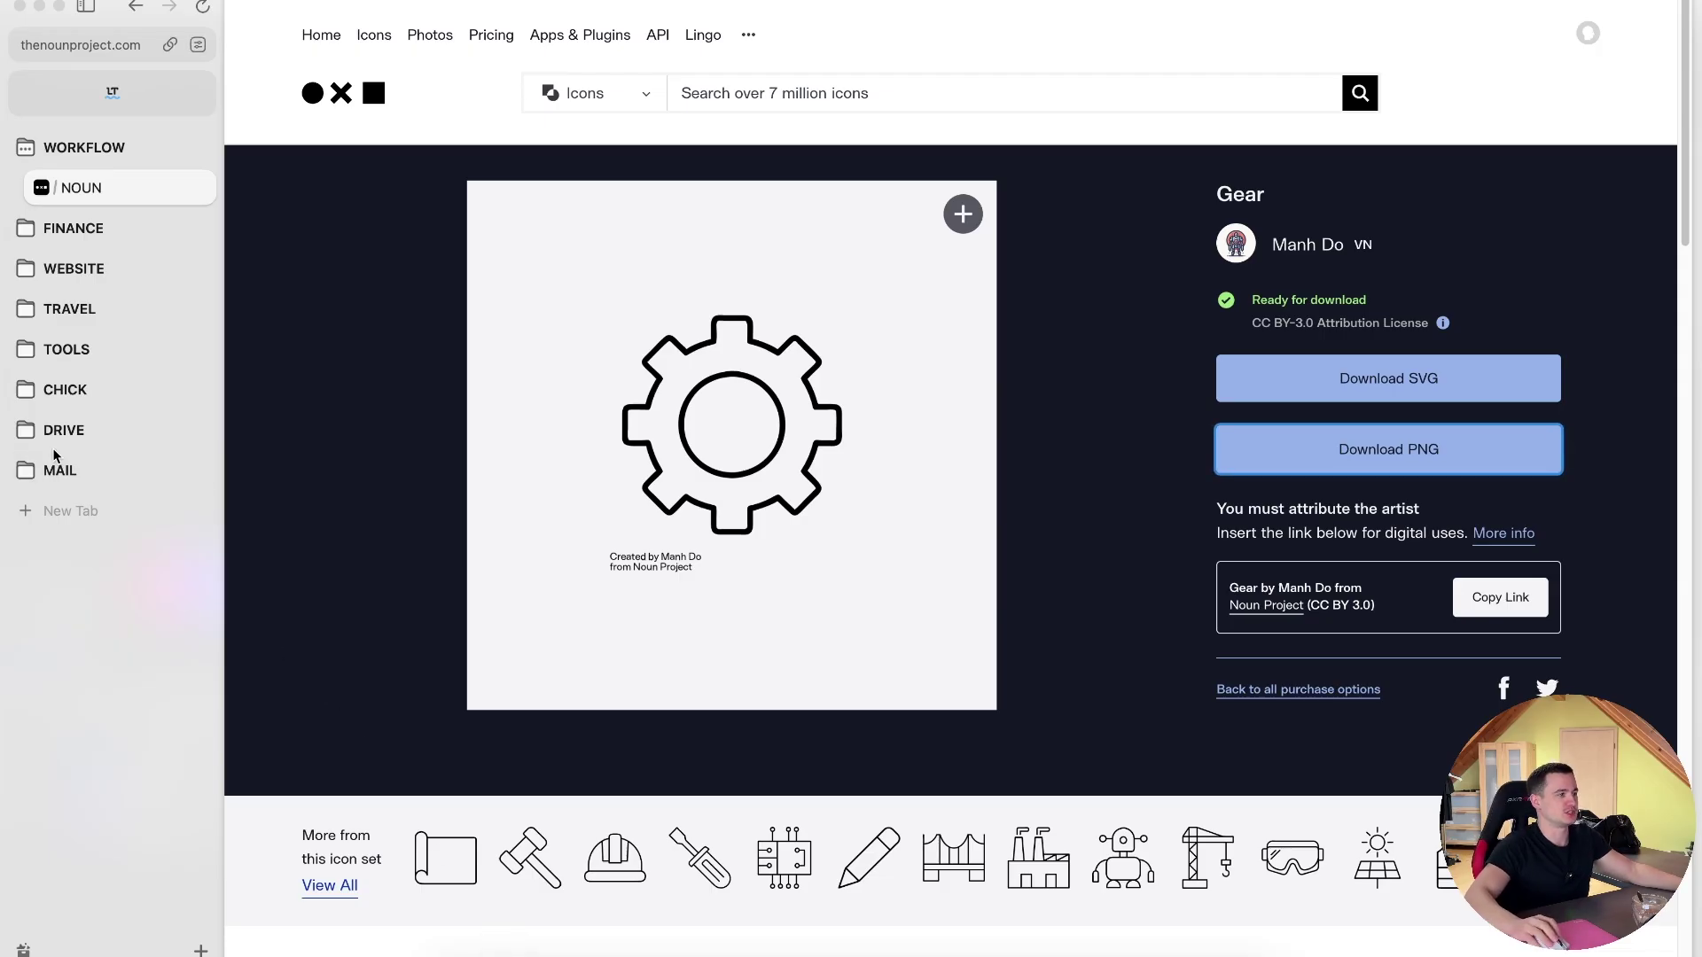
# Switch to the browser, search the web for the Montserrat font and open a result.
pyautogui.click(71, 509)
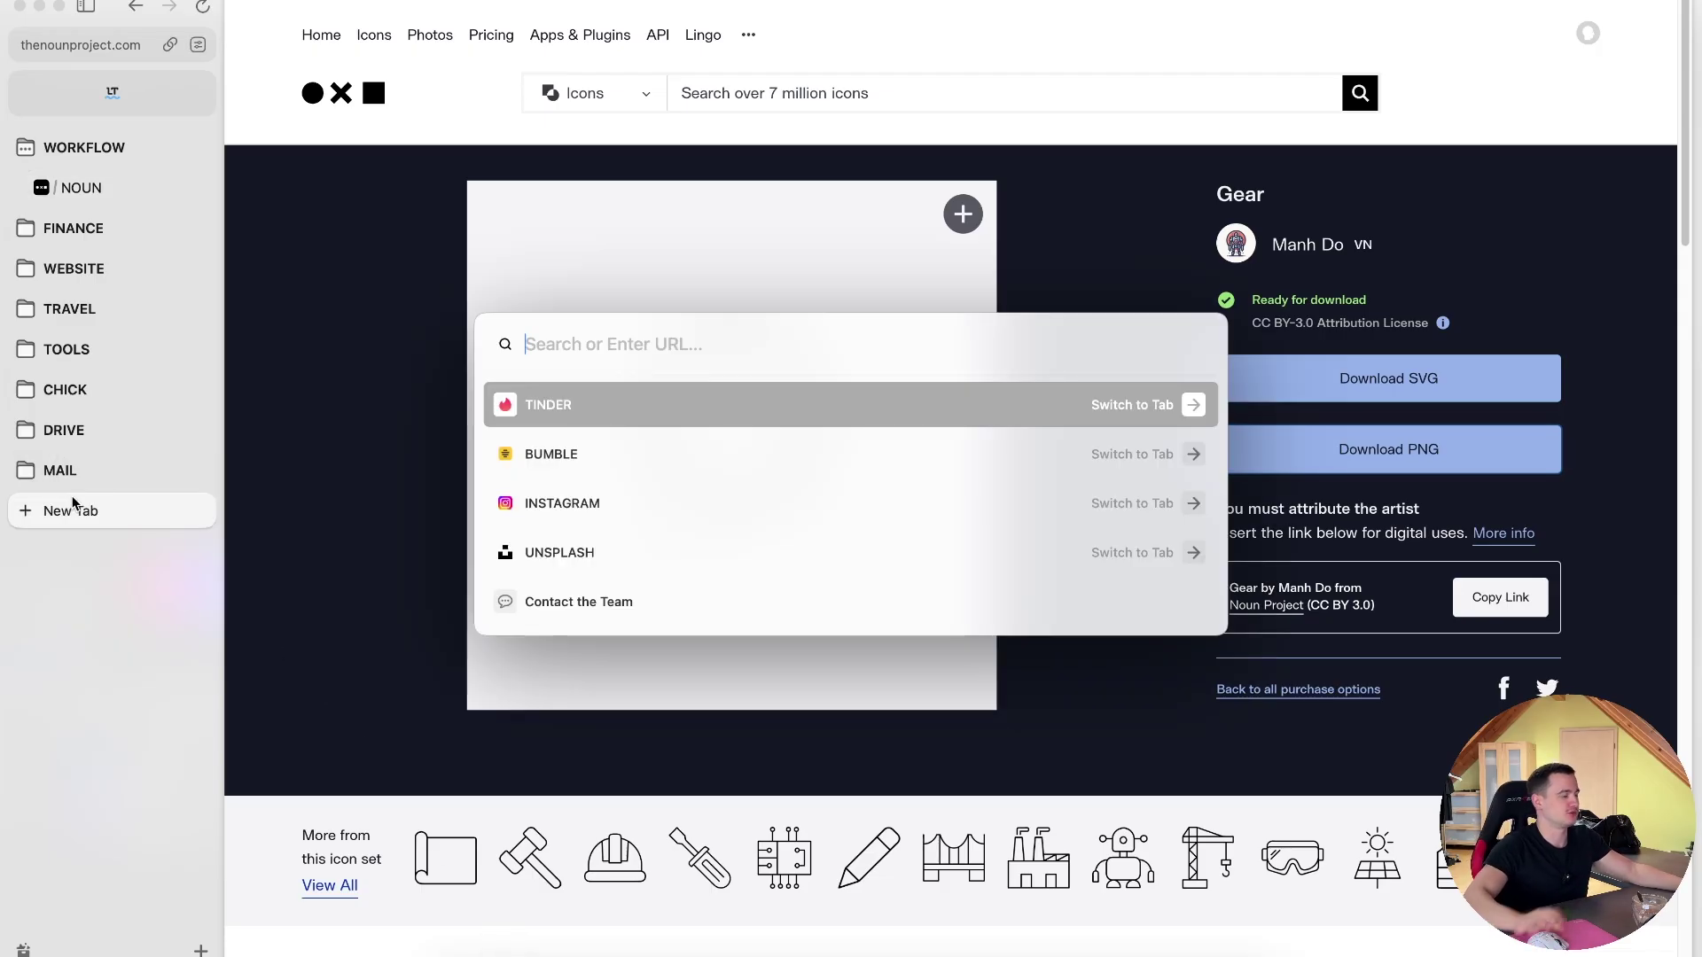
pyautogui.write('mounta')
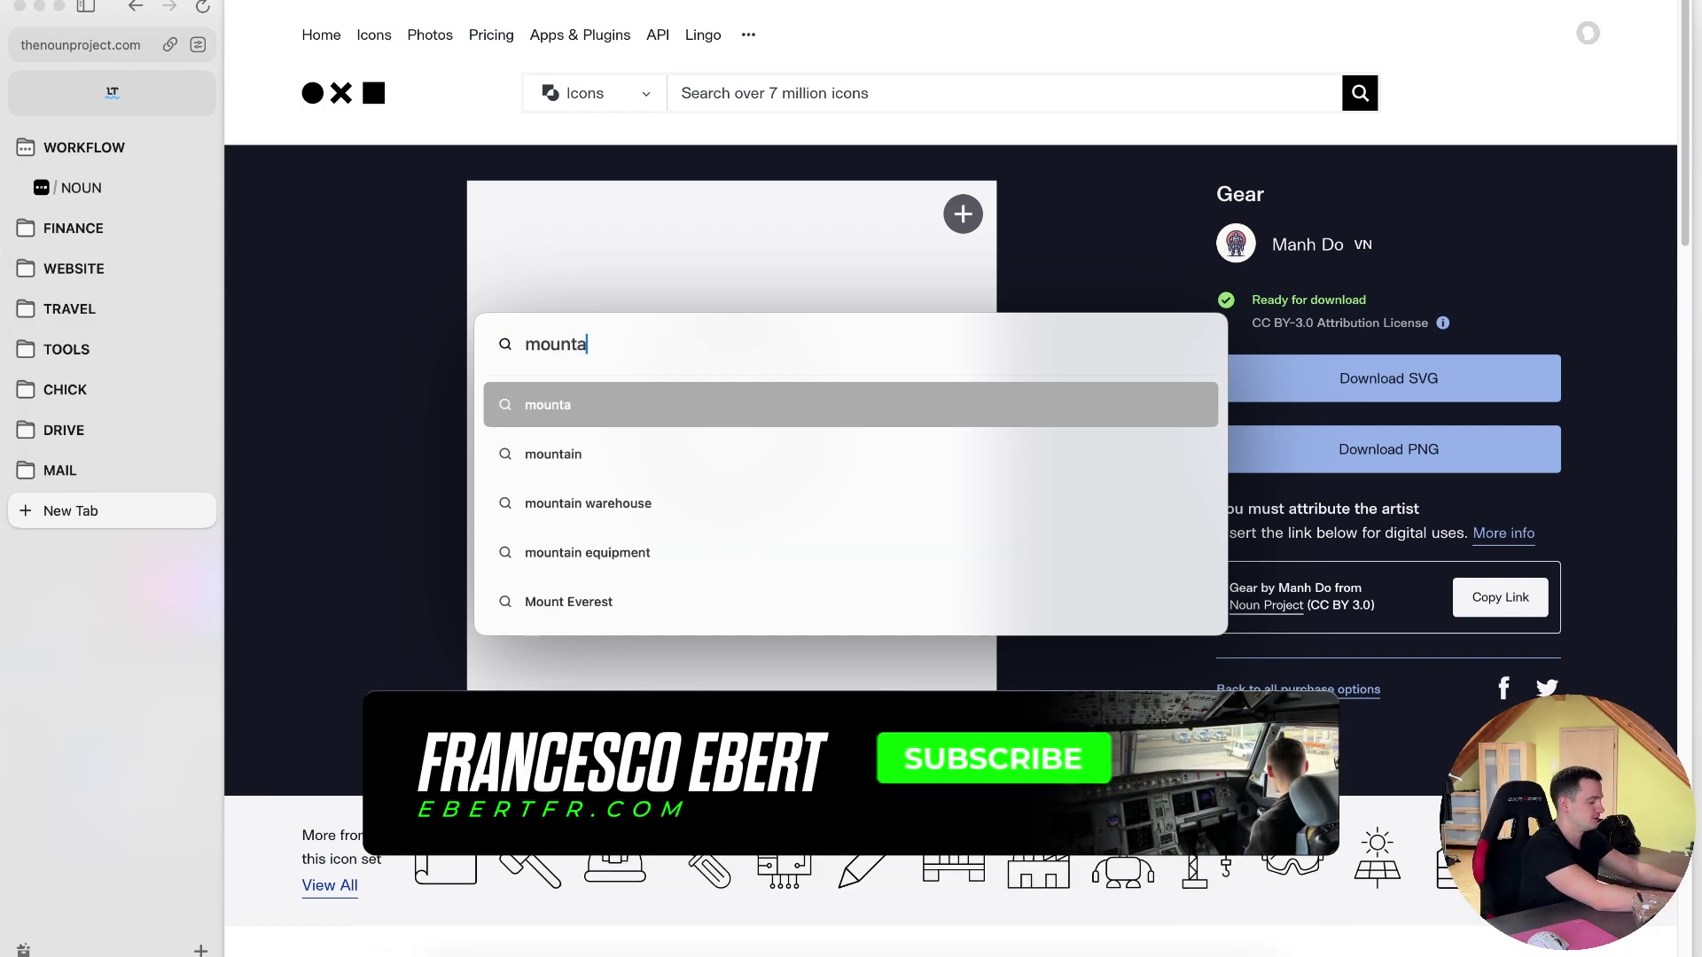
pyautogui.write('serrat font')
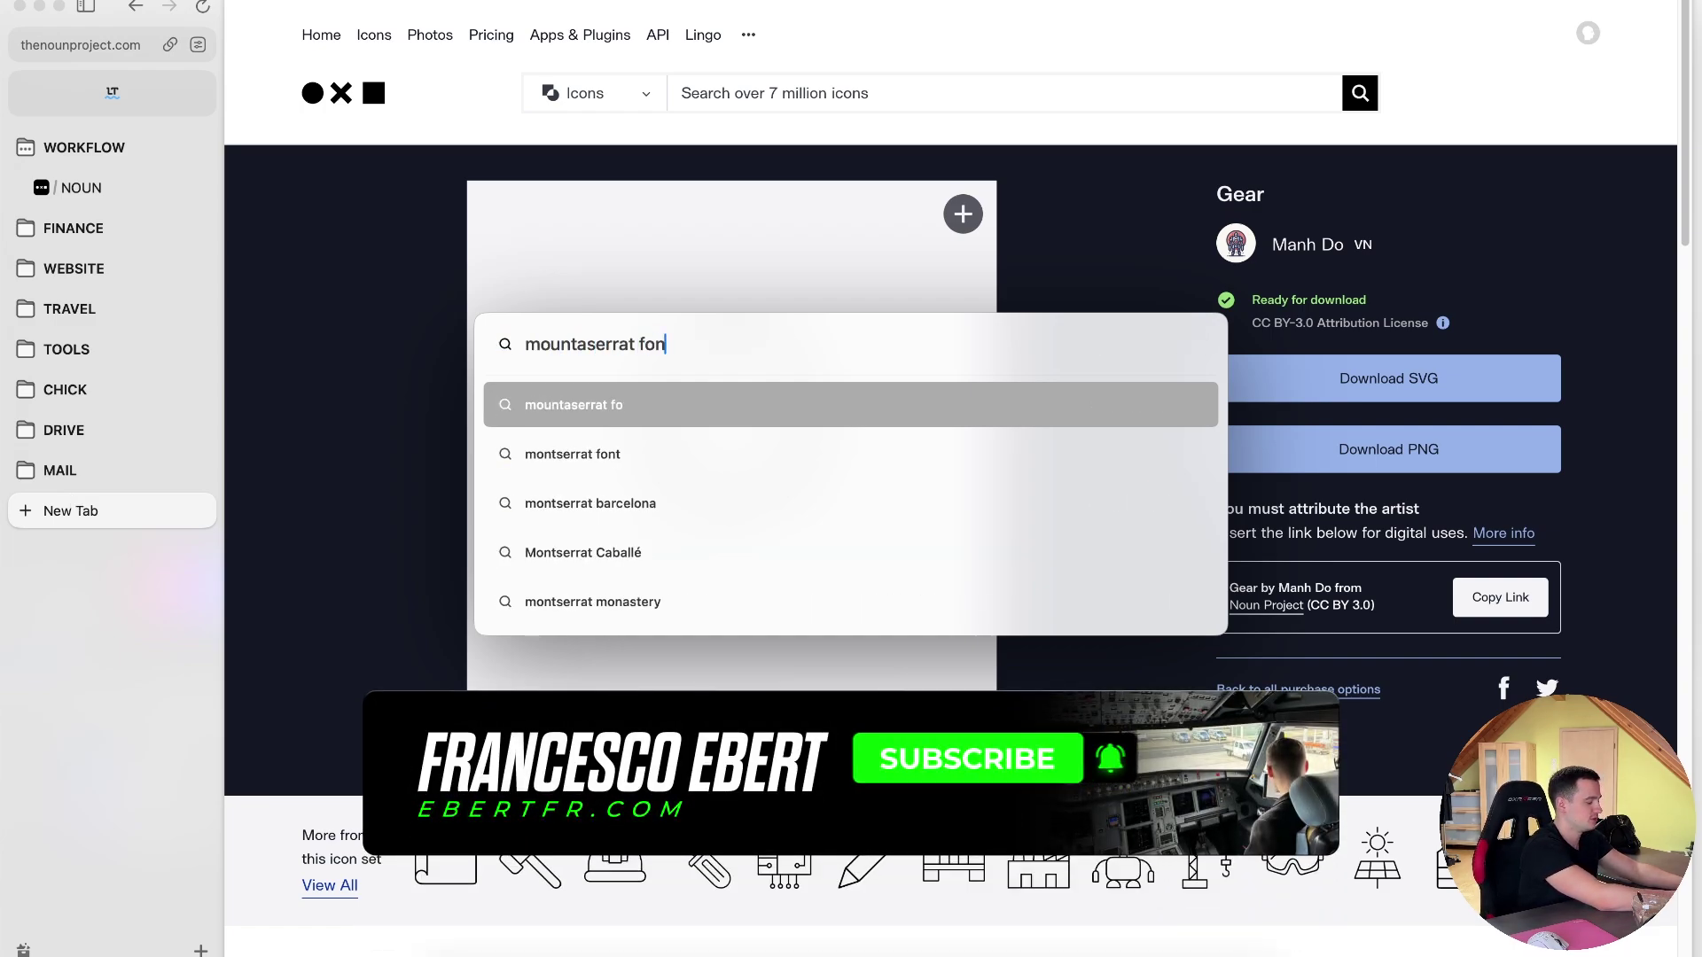
pyautogui.press('Return')
pyautogui.click(451, 270)
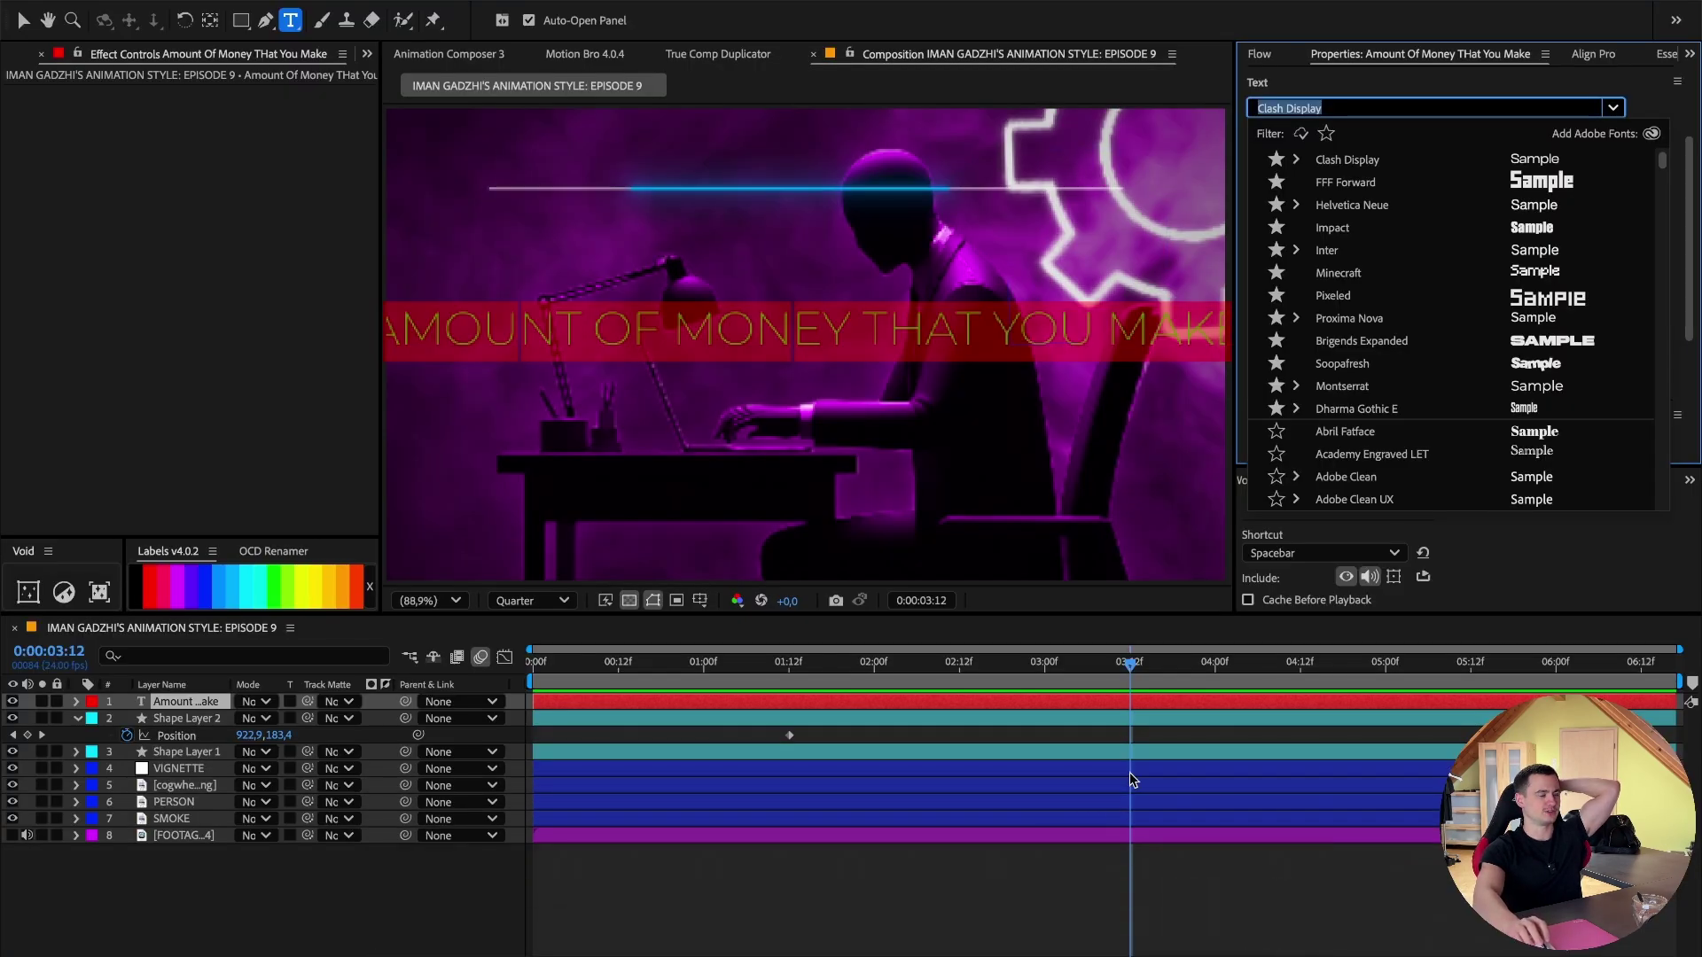
# Set the text's style to SemiBold Italic with all caps off and its fill colour to white (FFFFFF).
pyautogui.click(1051, 669)
pyautogui.click(1334, 136)
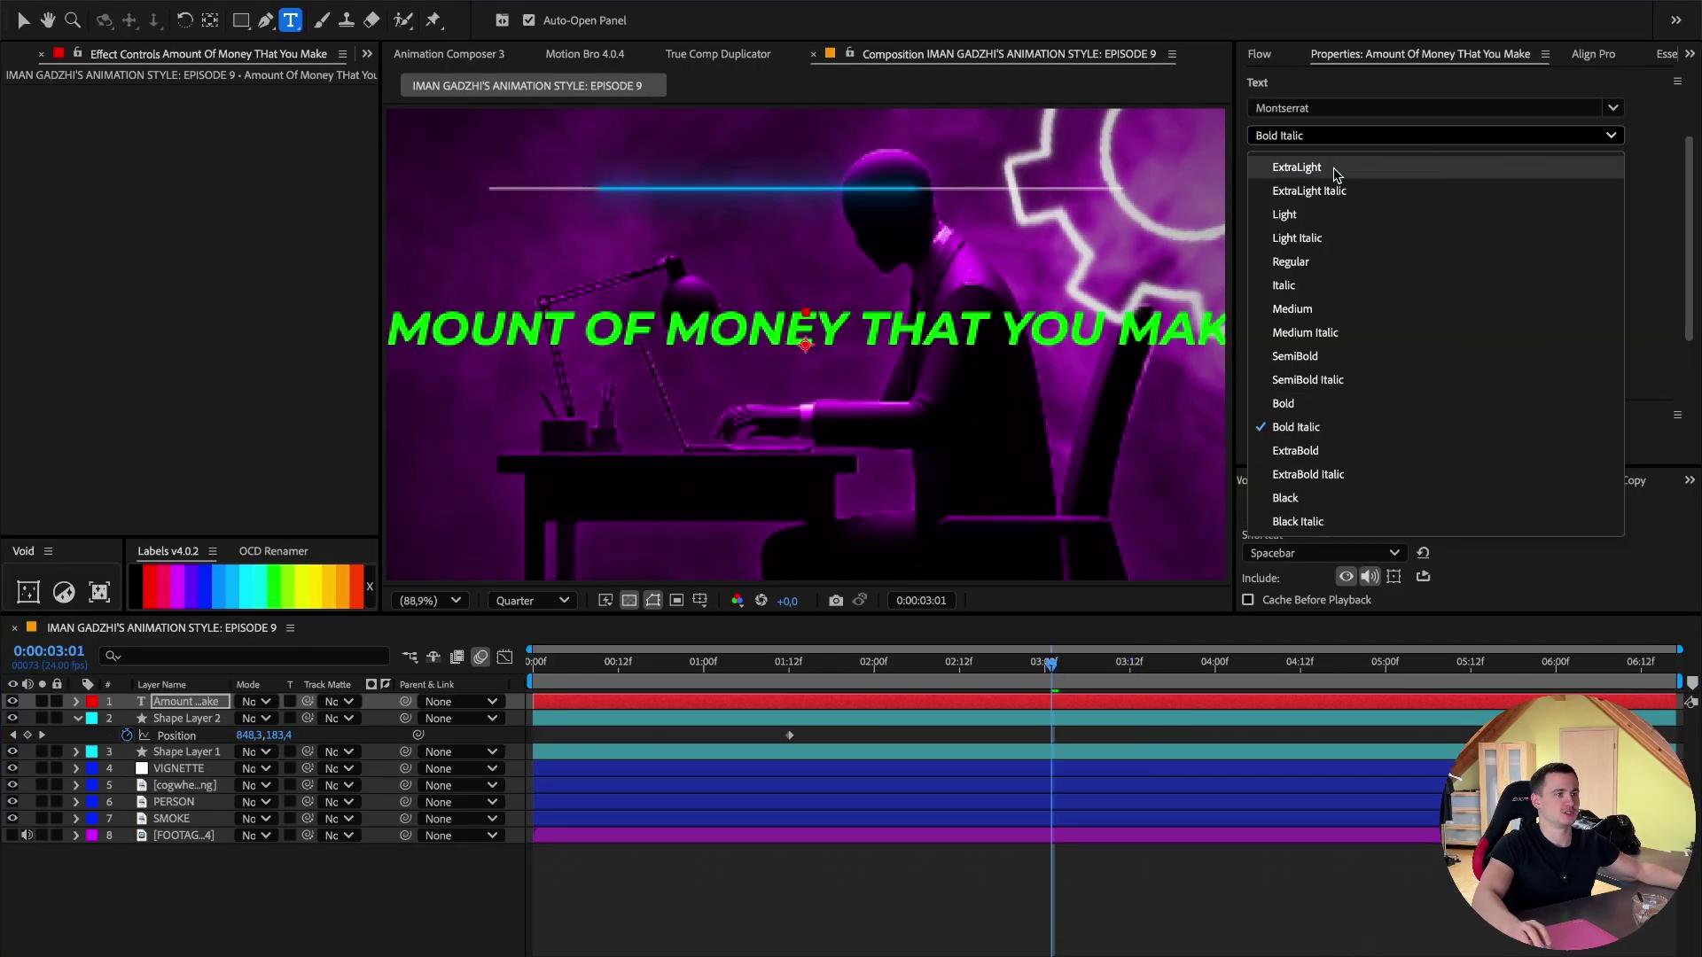
pyautogui.click(1329, 380)
pyautogui.click(1301, 219)
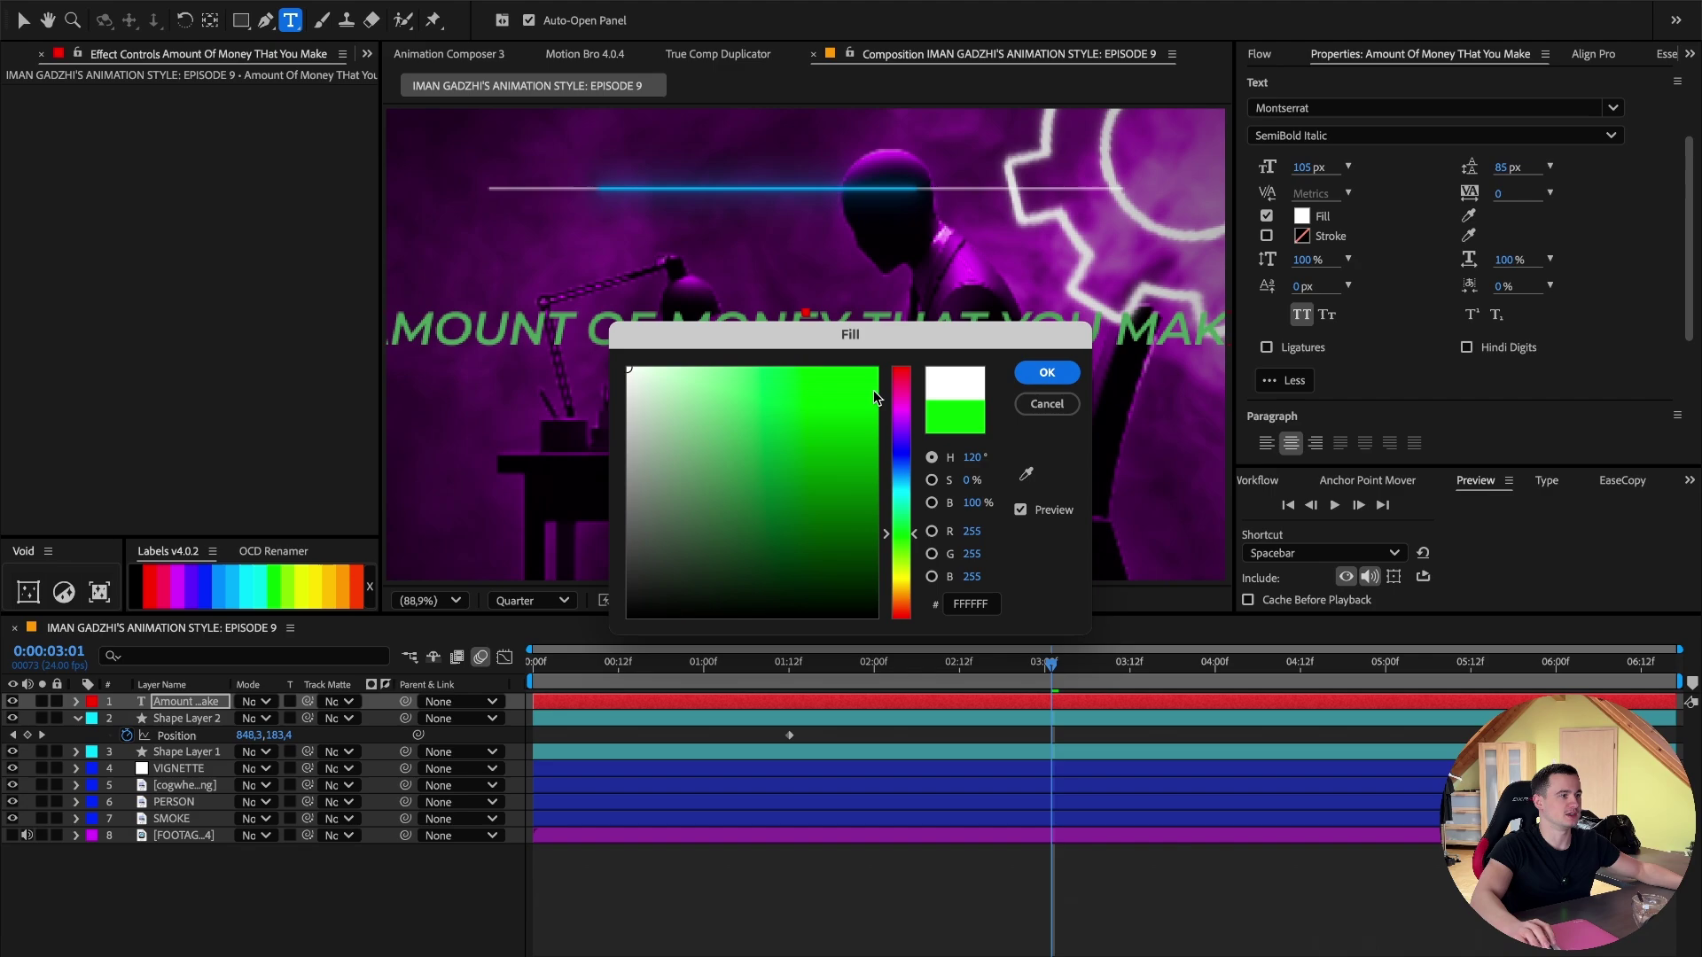
pyautogui.click(1046, 375)
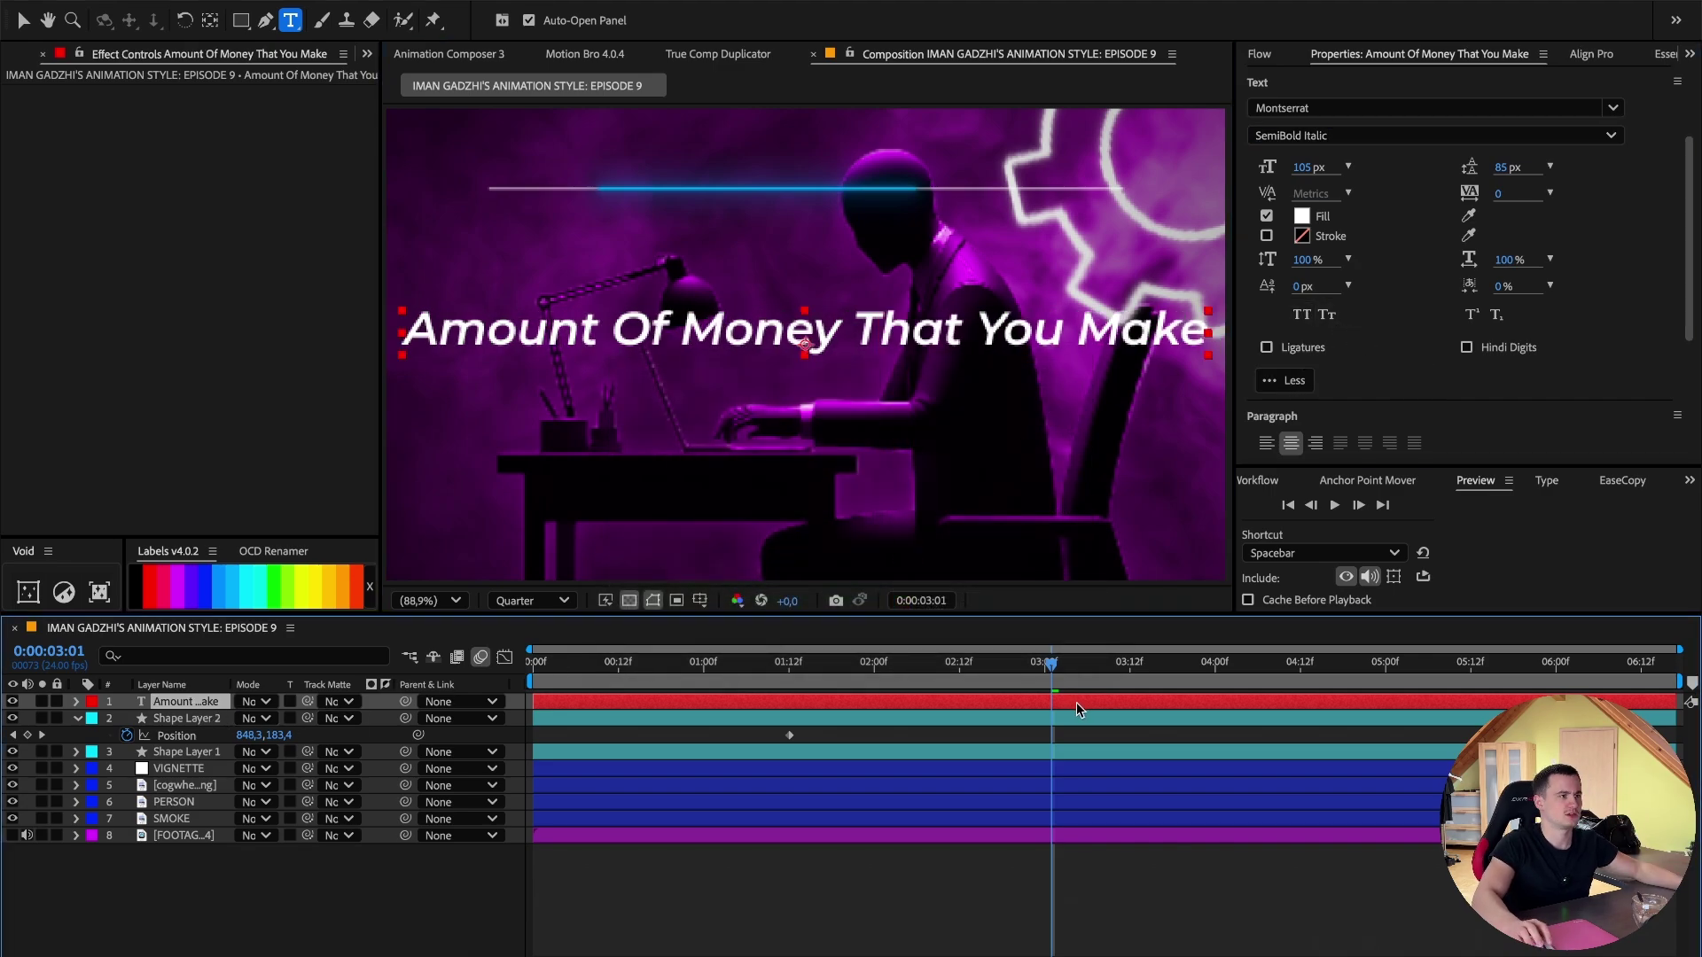
# Examine where the Character settings are enabled and what they offer, returning to the text layer's properties.
pyautogui.click(1412, 57)
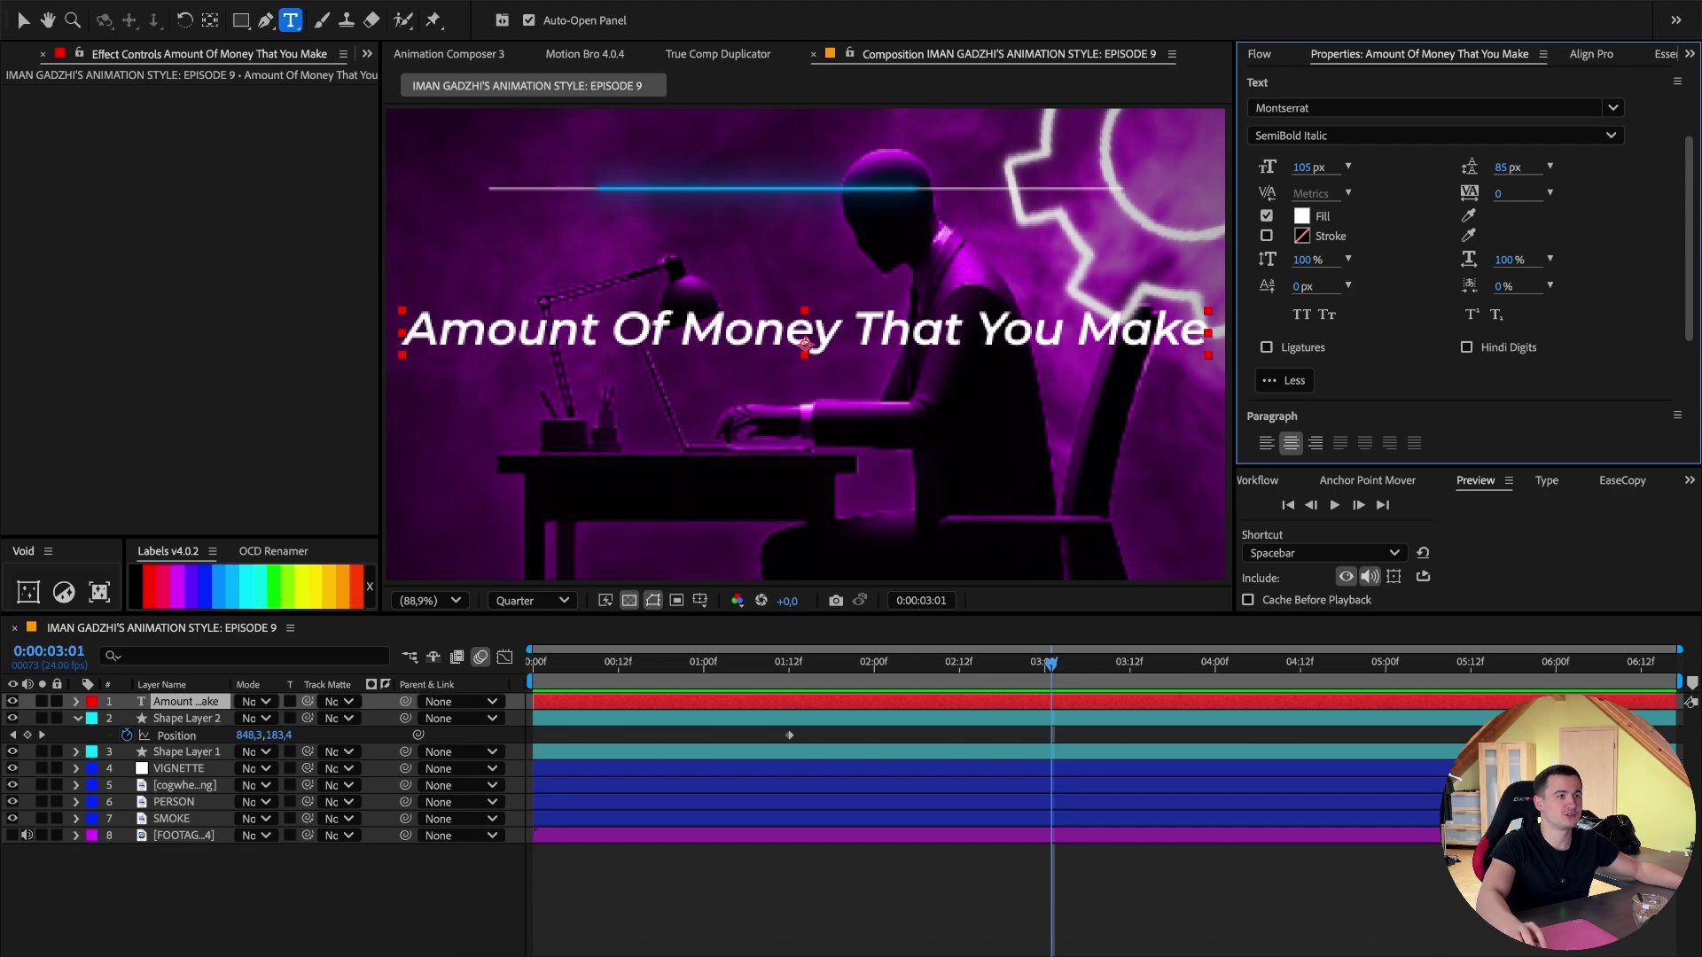
pyautogui.click(1688, 54)
pyautogui.click(1457, 224)
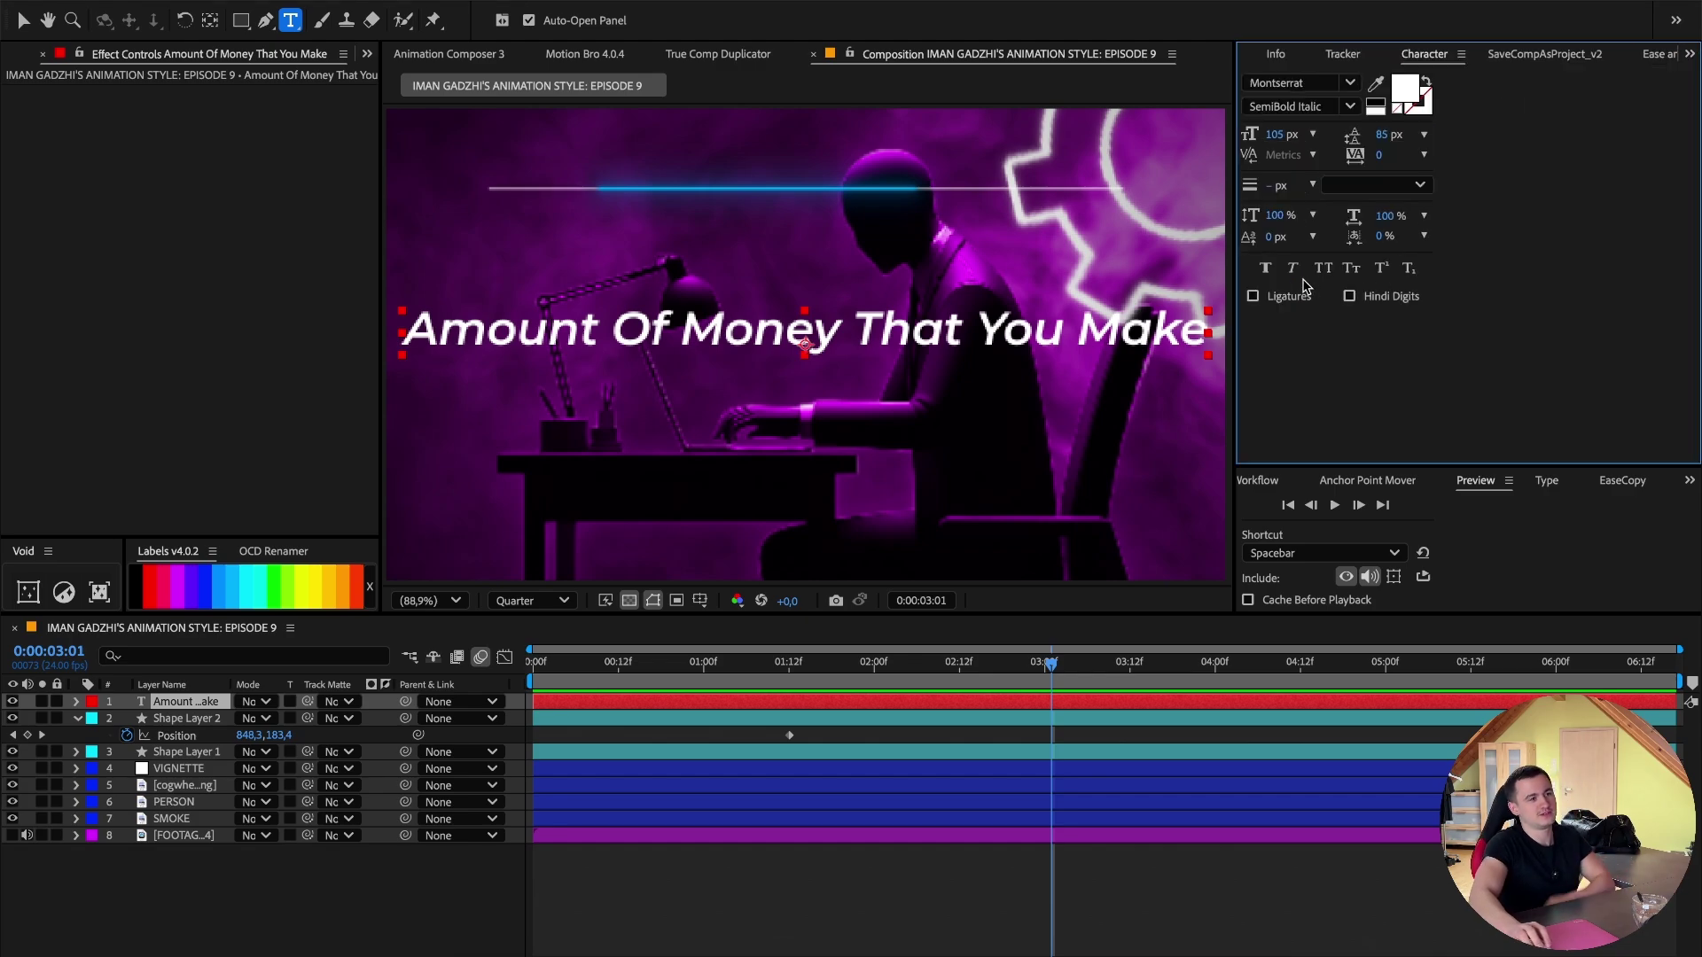
pyautogui.click(585, 1)
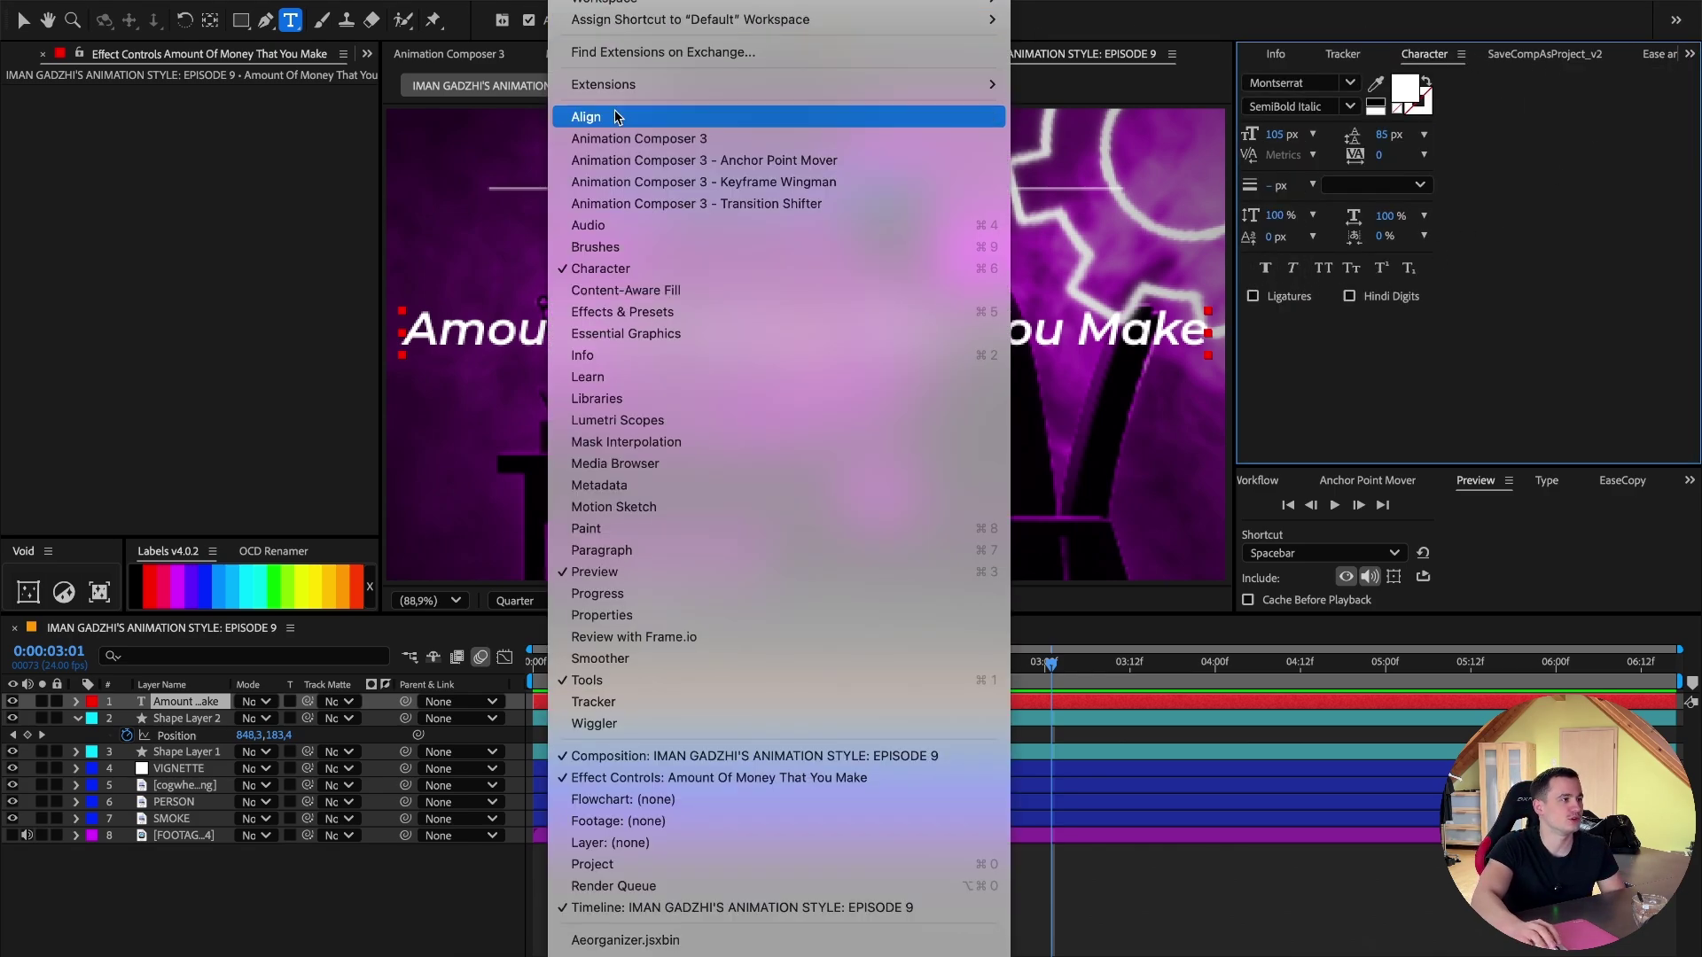
pyautogui.click(671, 269)
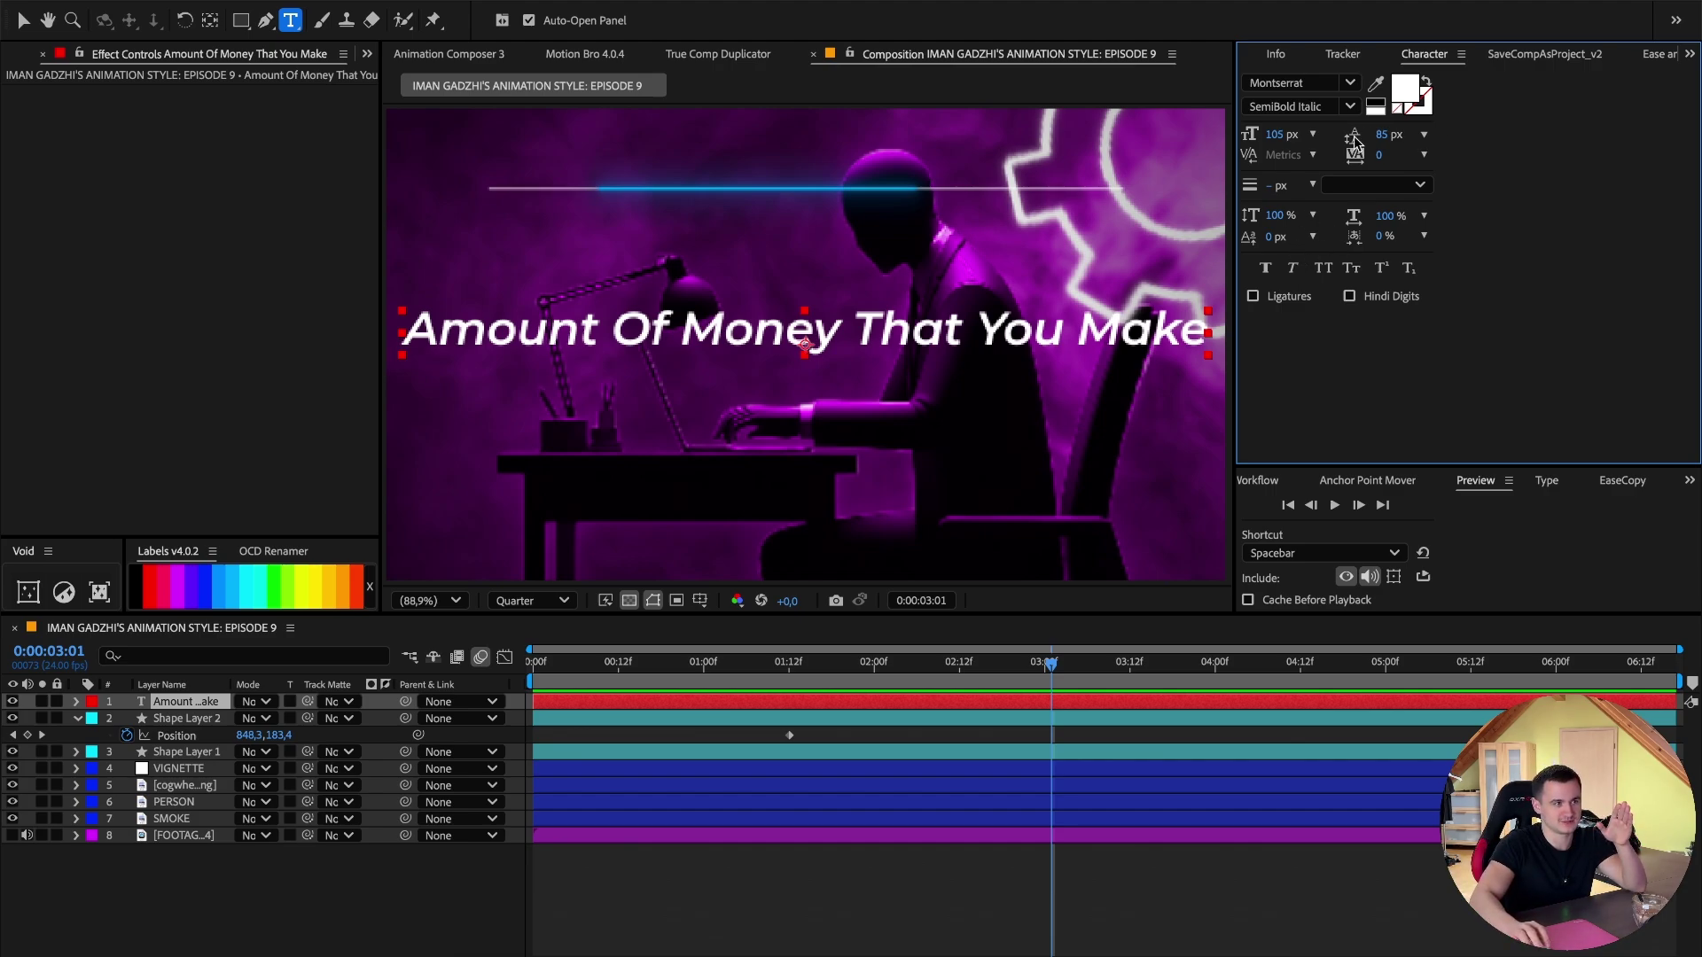
pyautogui.scroll(10, 1362, 56)
pyautogui.click(1351, 54)
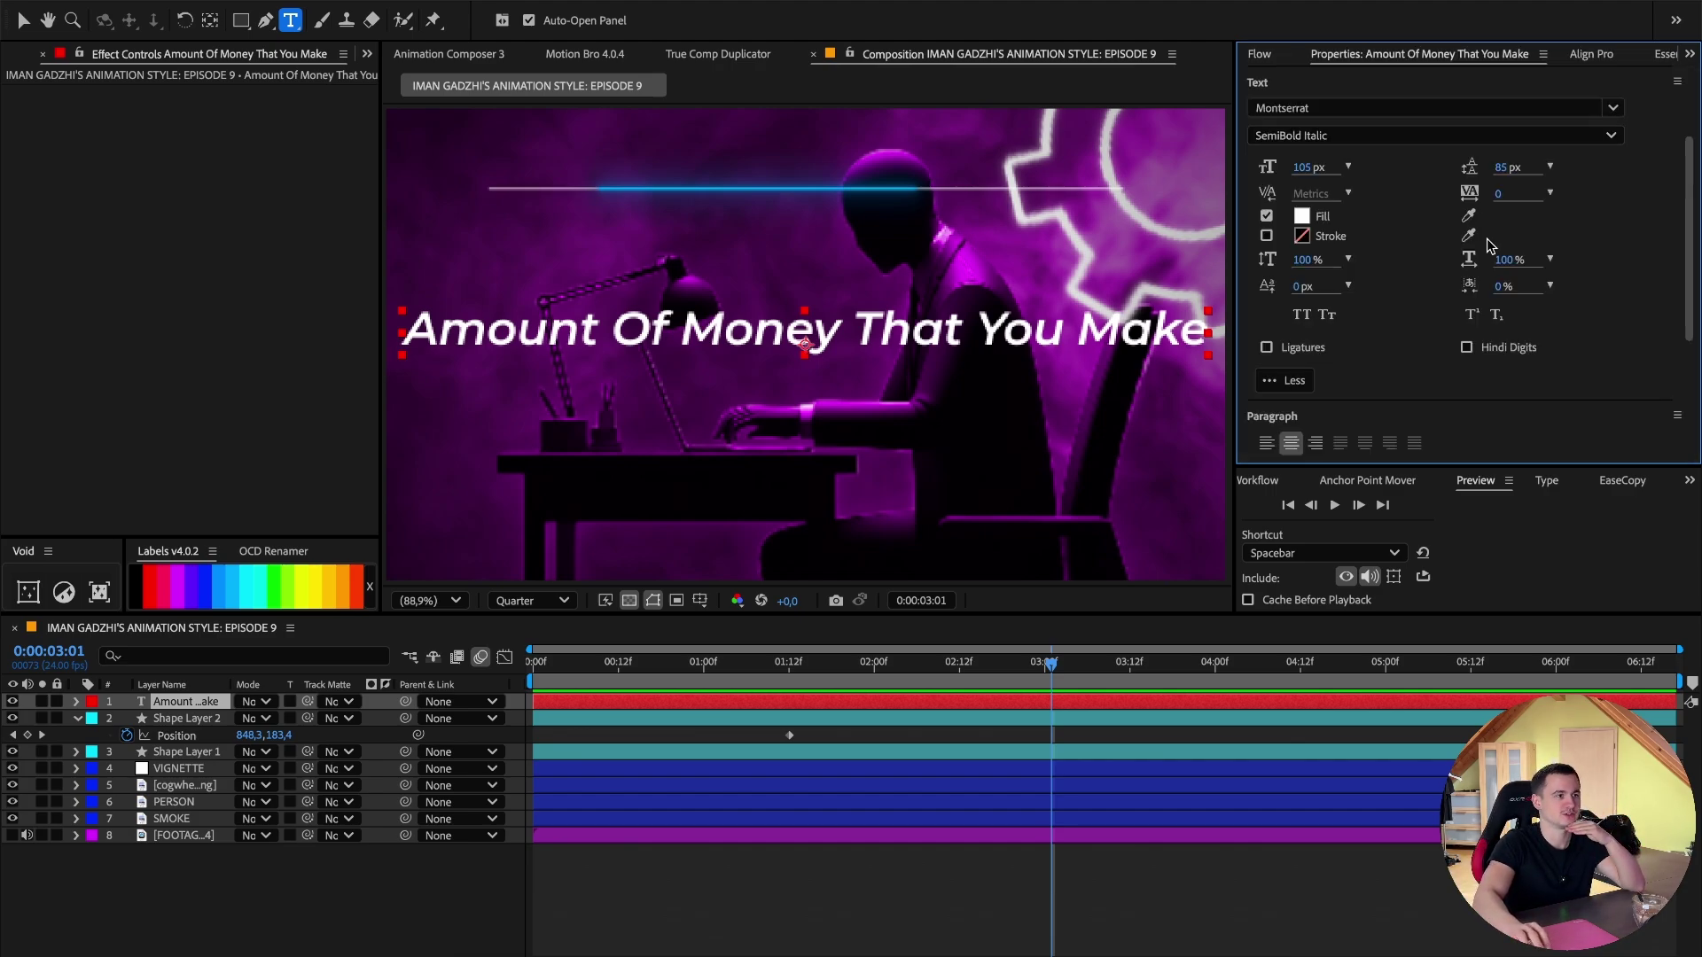
# Scale the text to 32 % and place it just above the left part of the white line.
pyautogui.press('v')
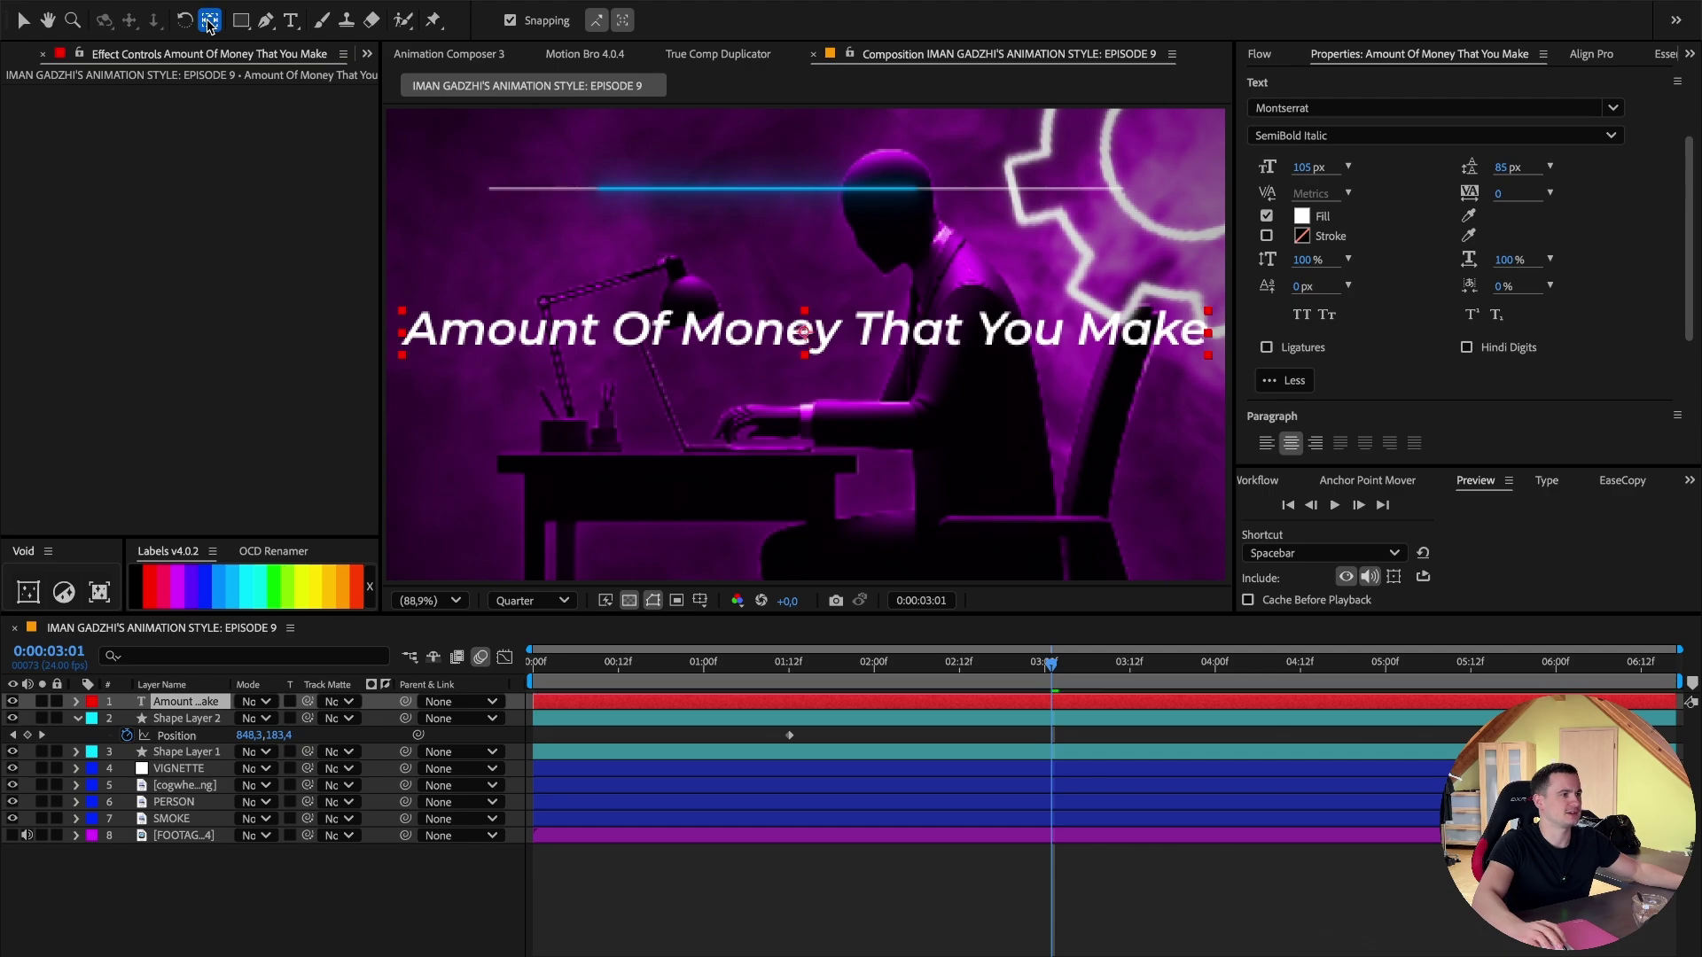
pyautogui.moveTo(931, 325); pyautogui.dragTo(964, 144)
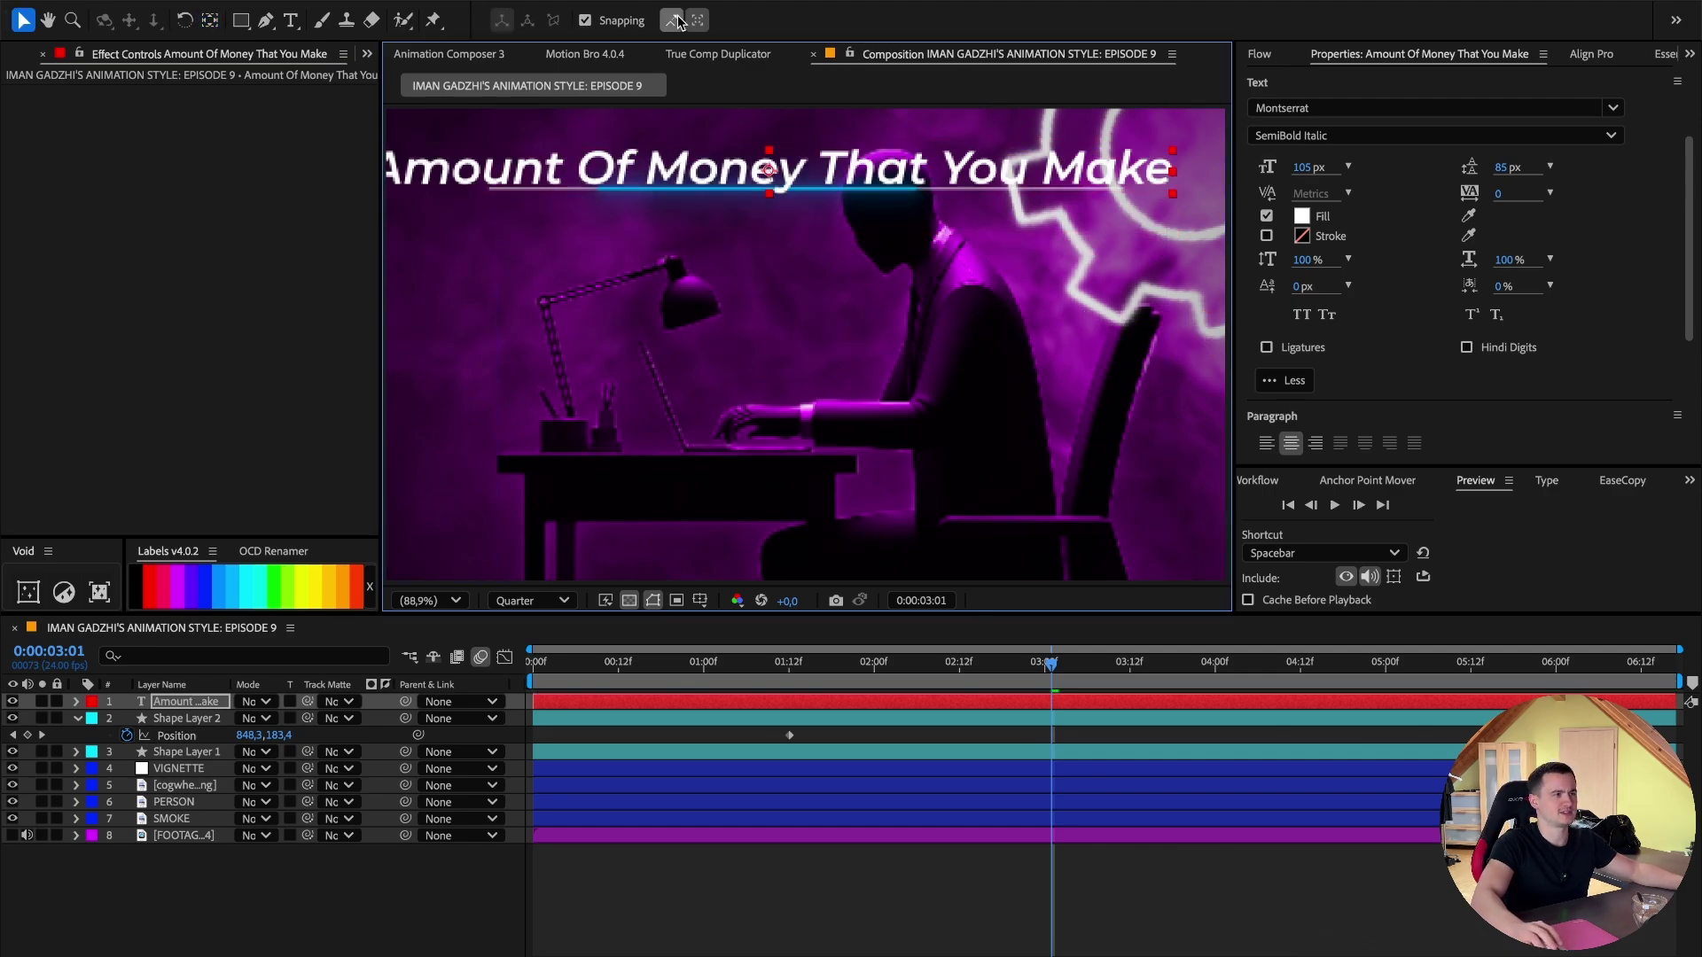
pyautogui.press('s')
pyautogui.moveTo(264, 718); pyautogui.dragTo(197, 718)
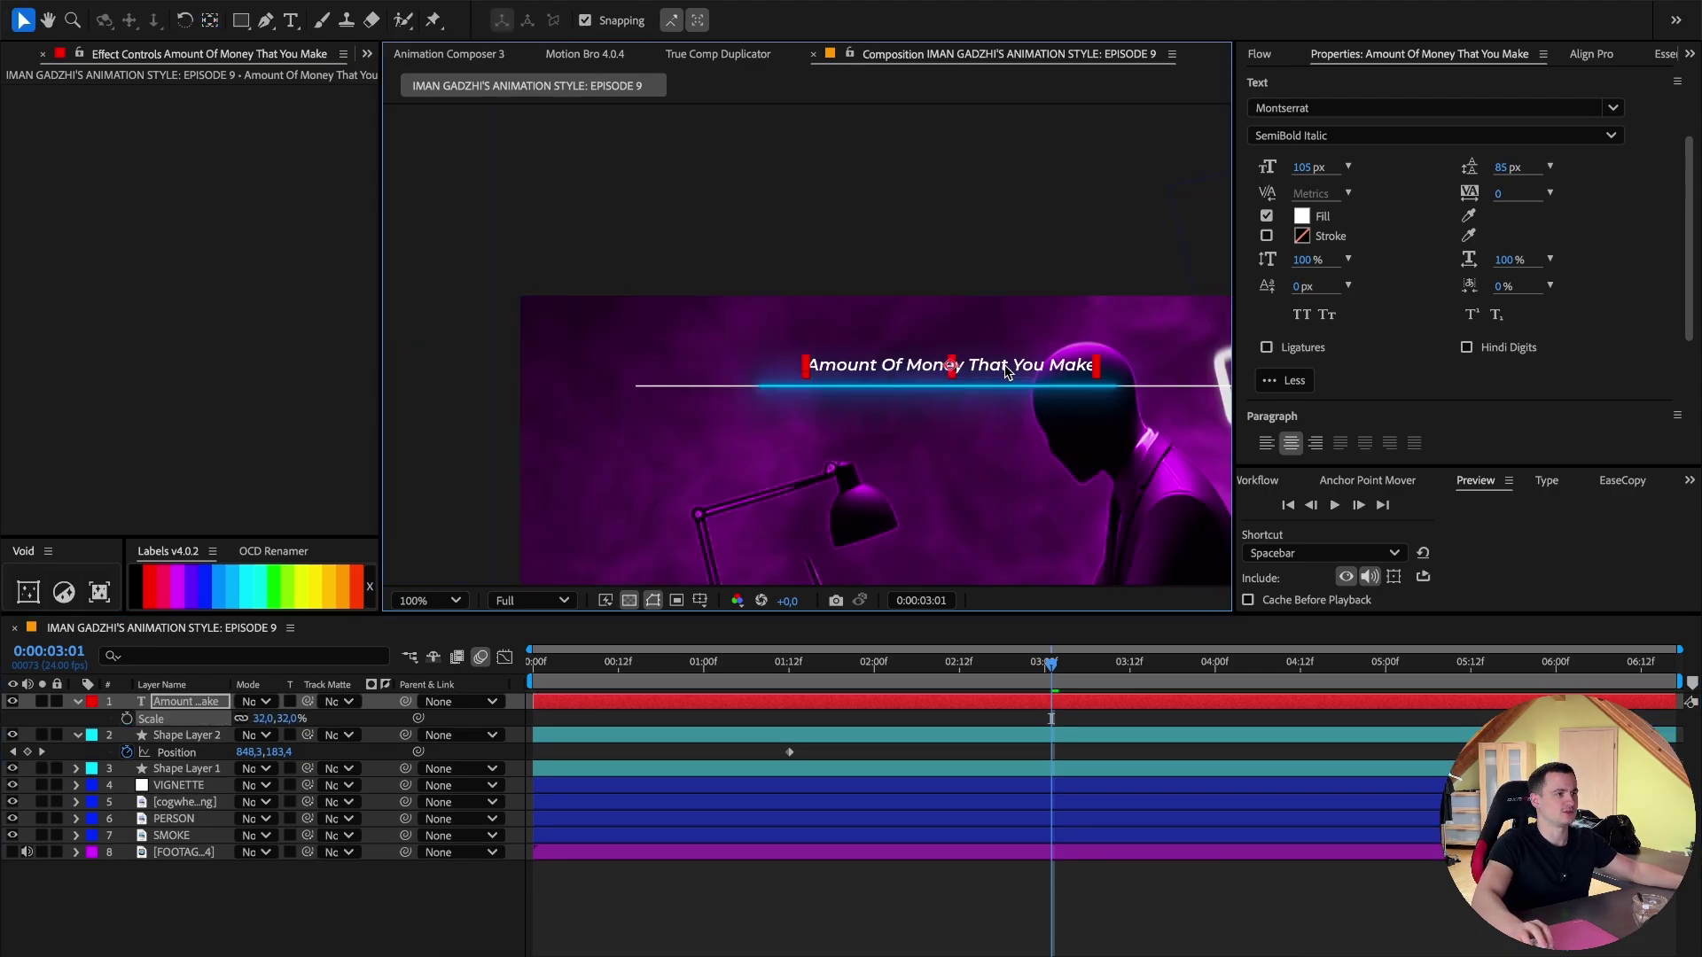
pyautogui.moveTo(1006, 370); pyautogui.dragTo(840, 347)
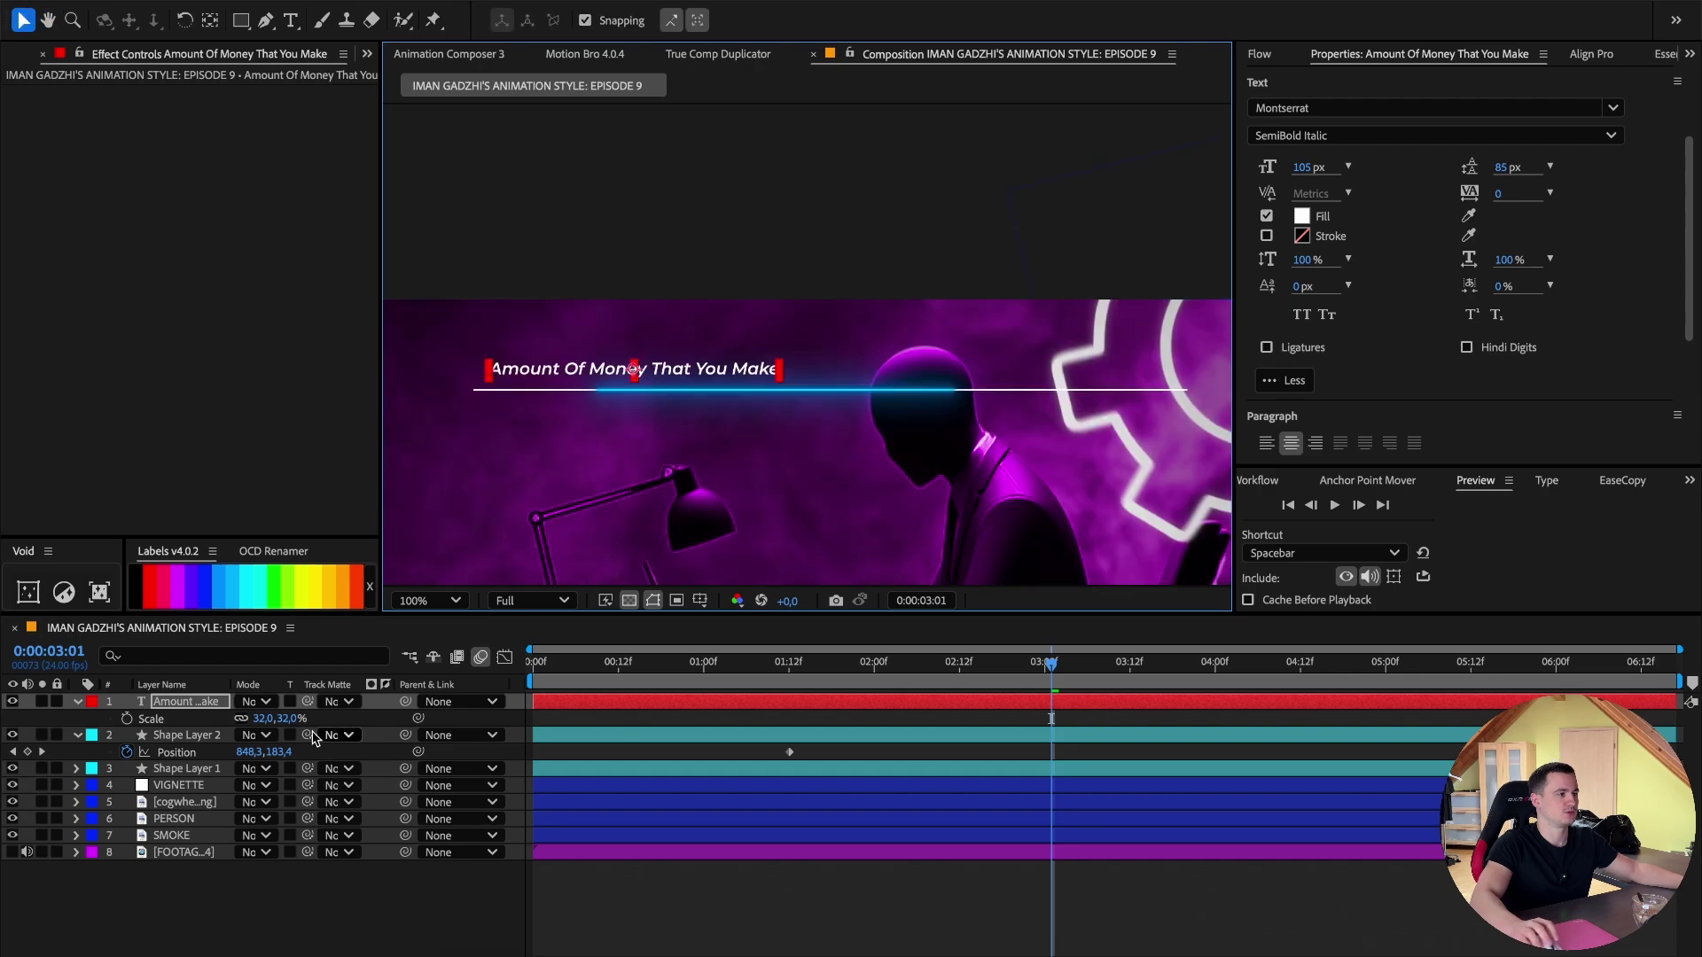
# Duplicate the text layer and shift the copy to the white line's right part at 1350,5, 142,7.
pyautogui.click(191, 708)
pyautogui.hotkey('ctrl', 'd')
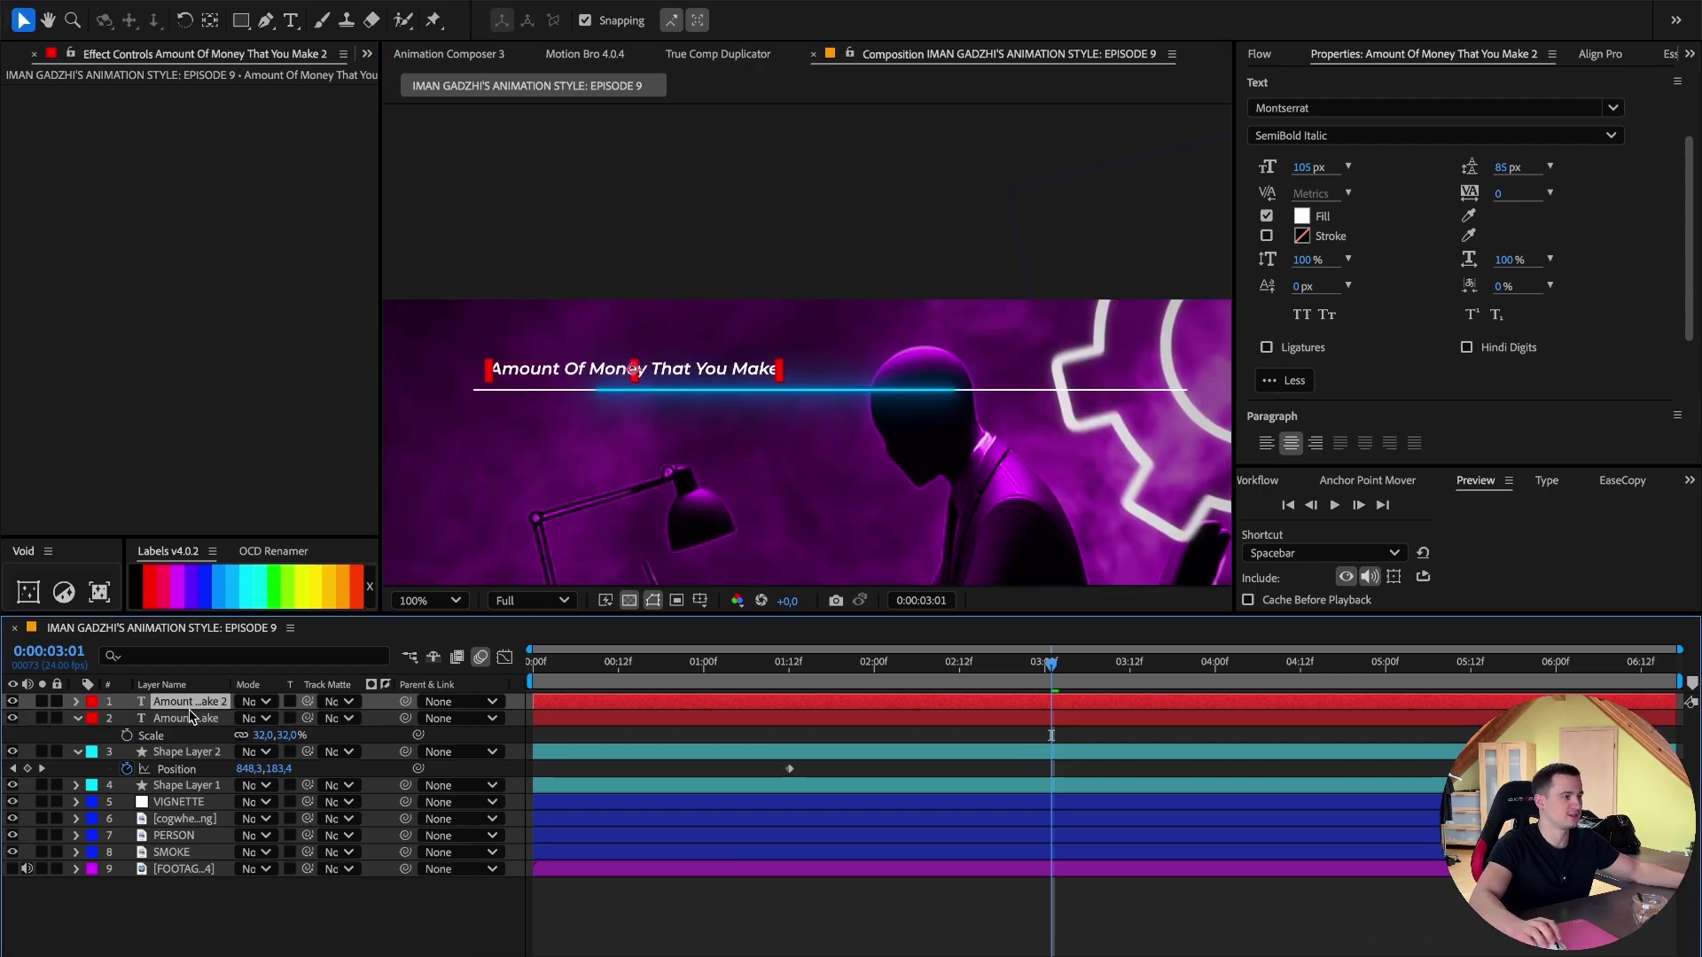
pyautogui.press('p')
pyautogui.moveTo(253, 719); pyautogui.dragTo(292, 719)
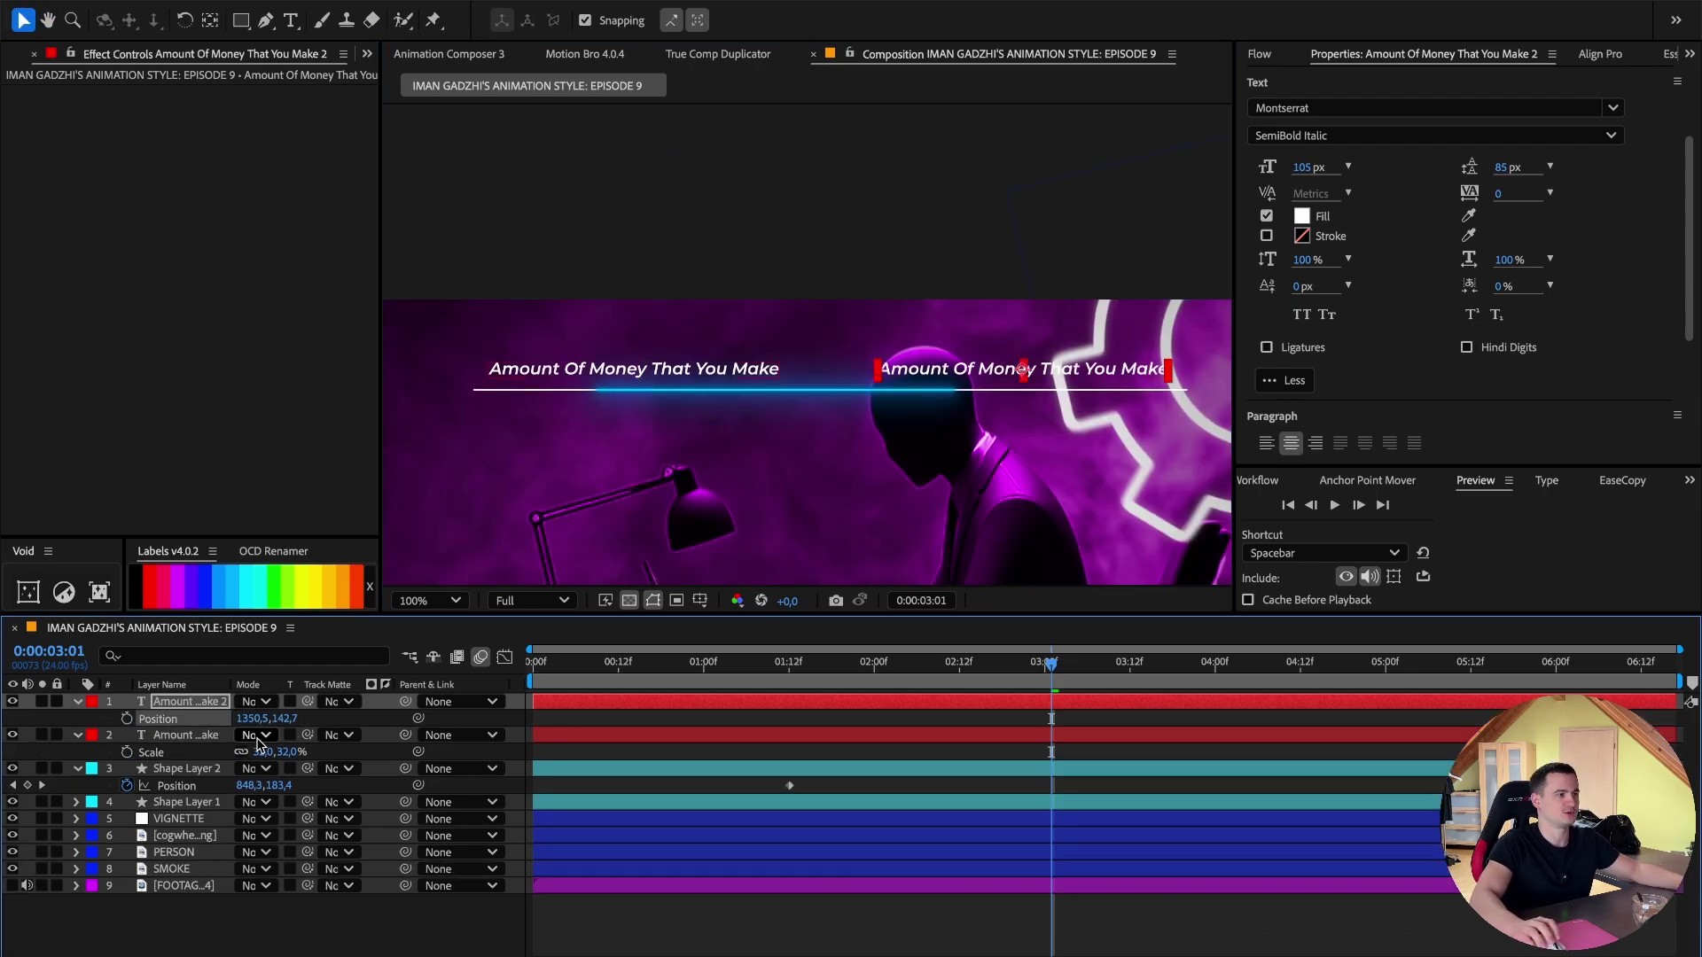
# Change the duplicated text to "Amount Of Messages That You Send".
pyautogui.doubleClick(198, 702)
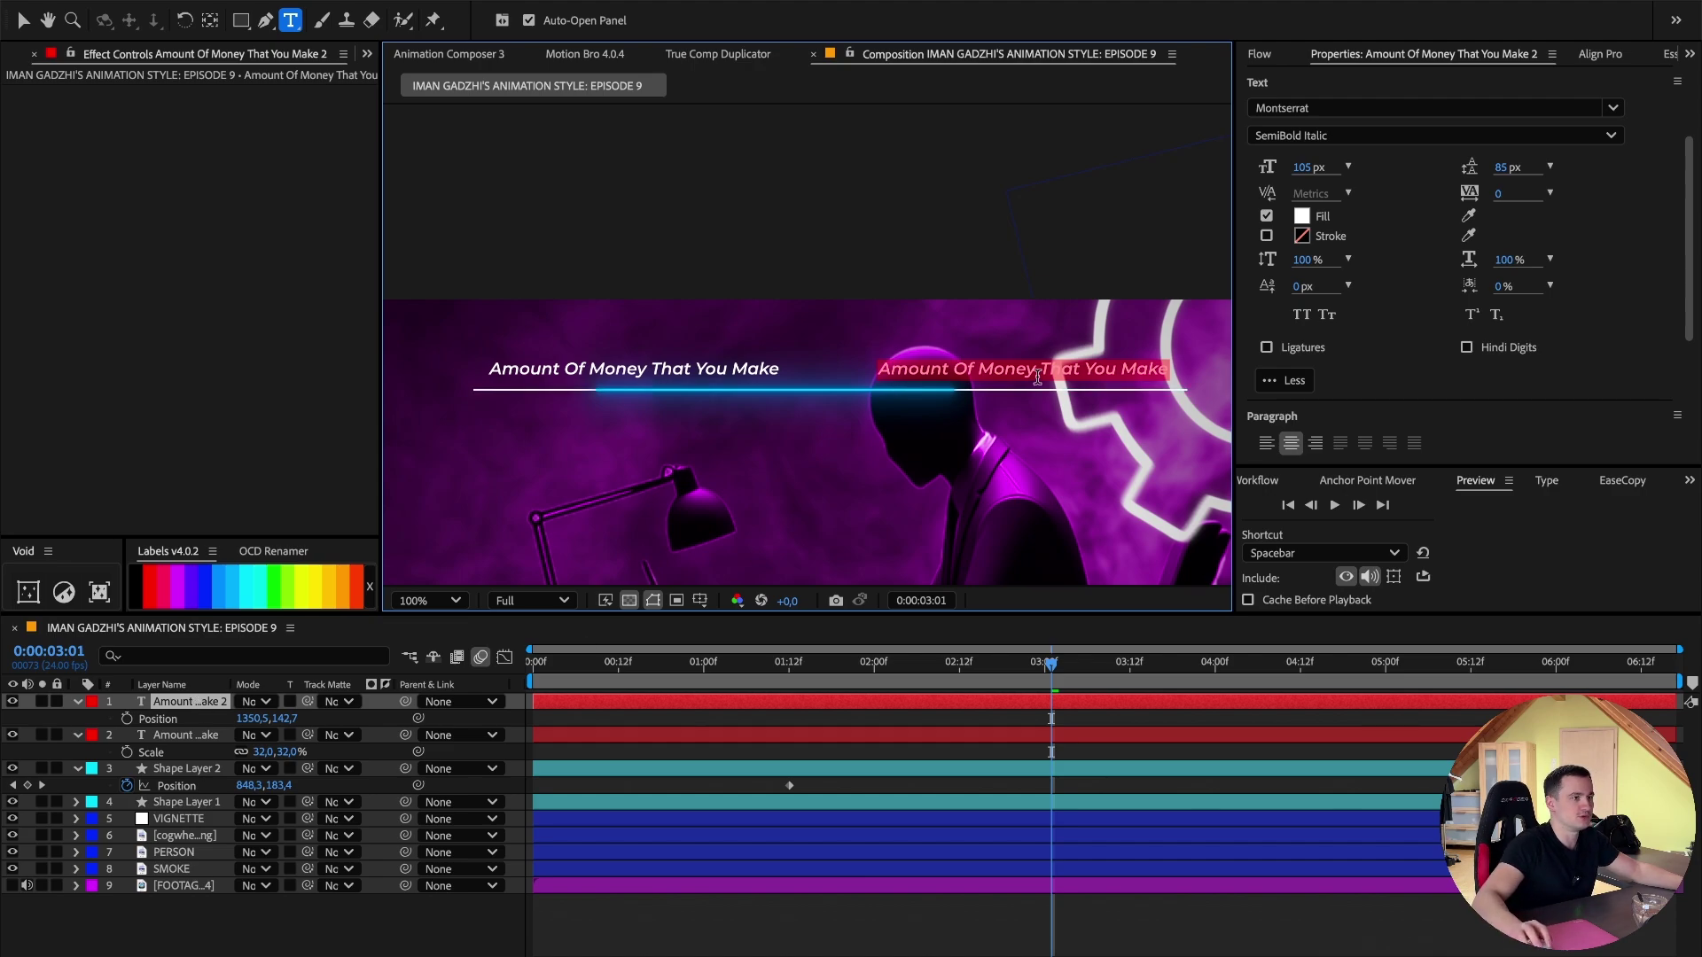
pyautogui.write('Amount Of Messages Th')
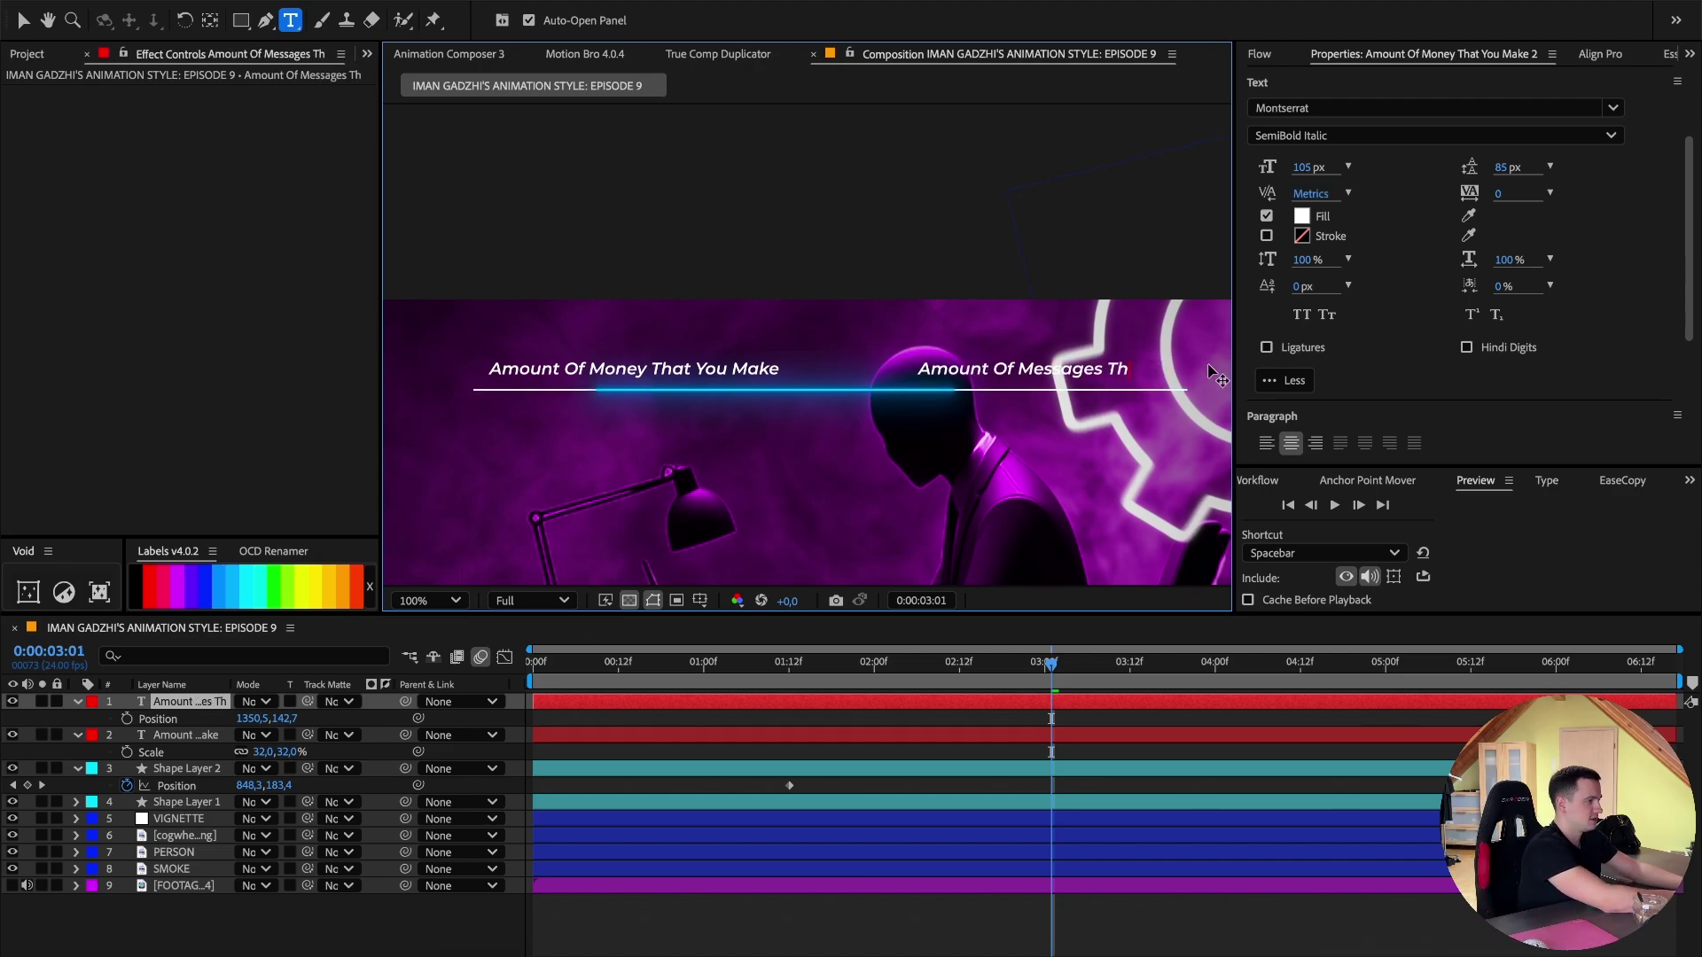
pyautogui.write('at You Send')
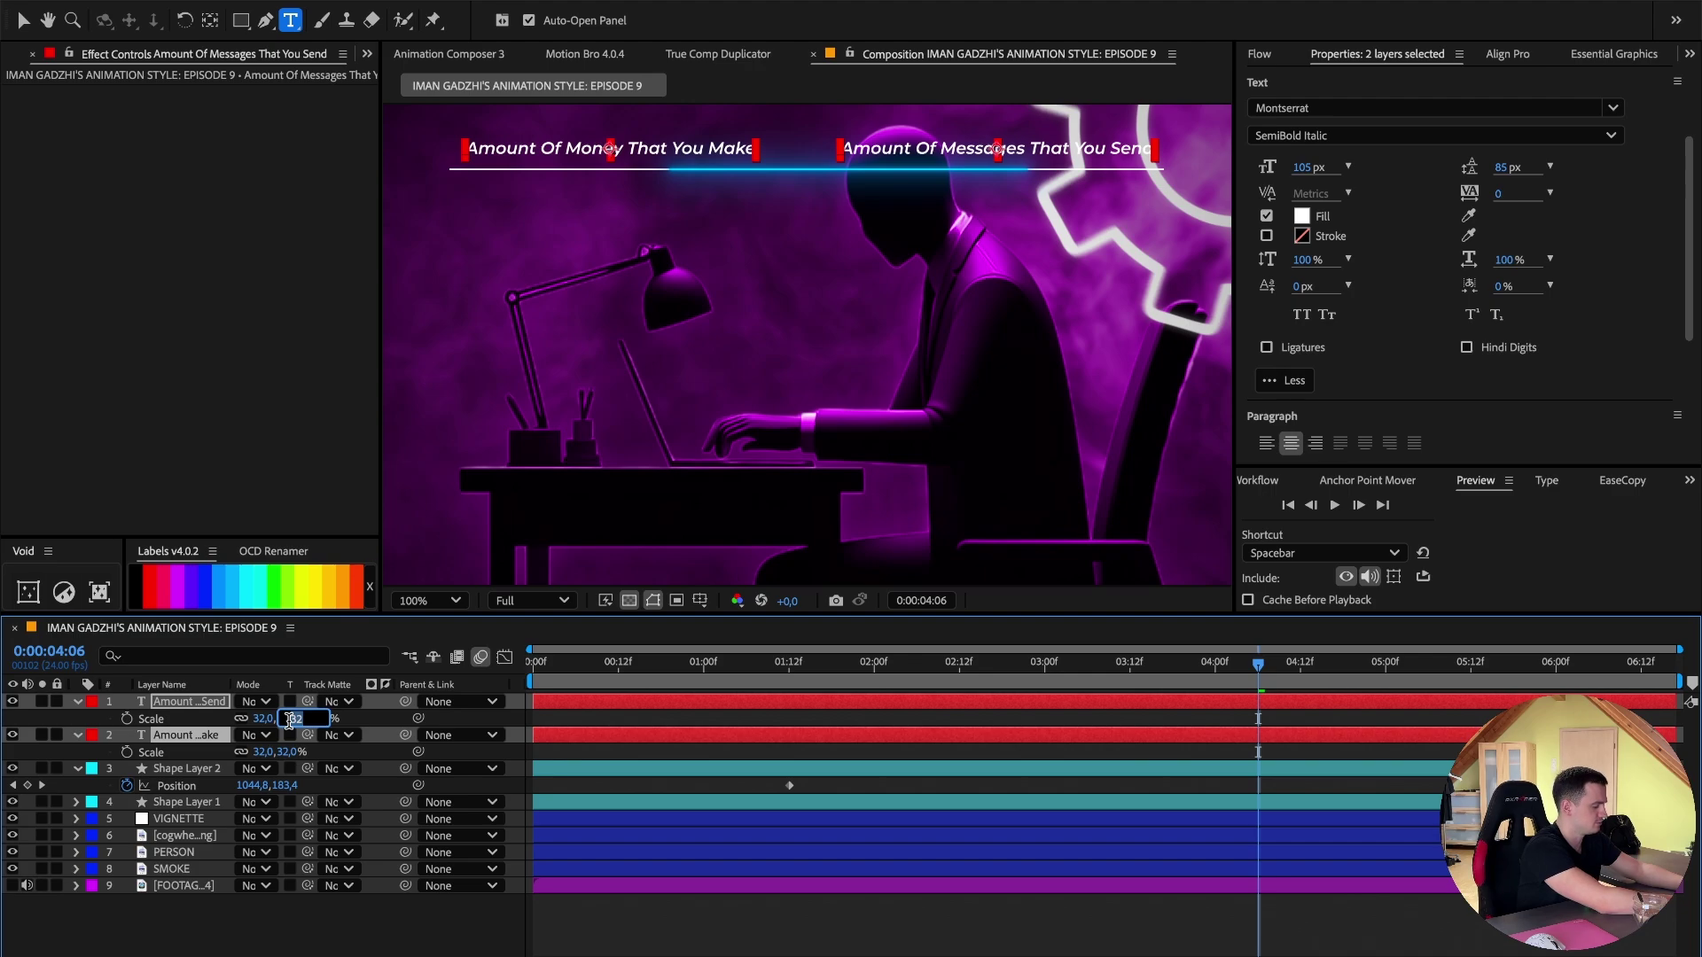
# Set the scale of both text layers to 25 % and select the "Amount Of Money That You Make" layer.
pyautogui.write('25')
pyautogui.press('Return')
pyautogui.press('F2')
pyautogui.click(186, 735)
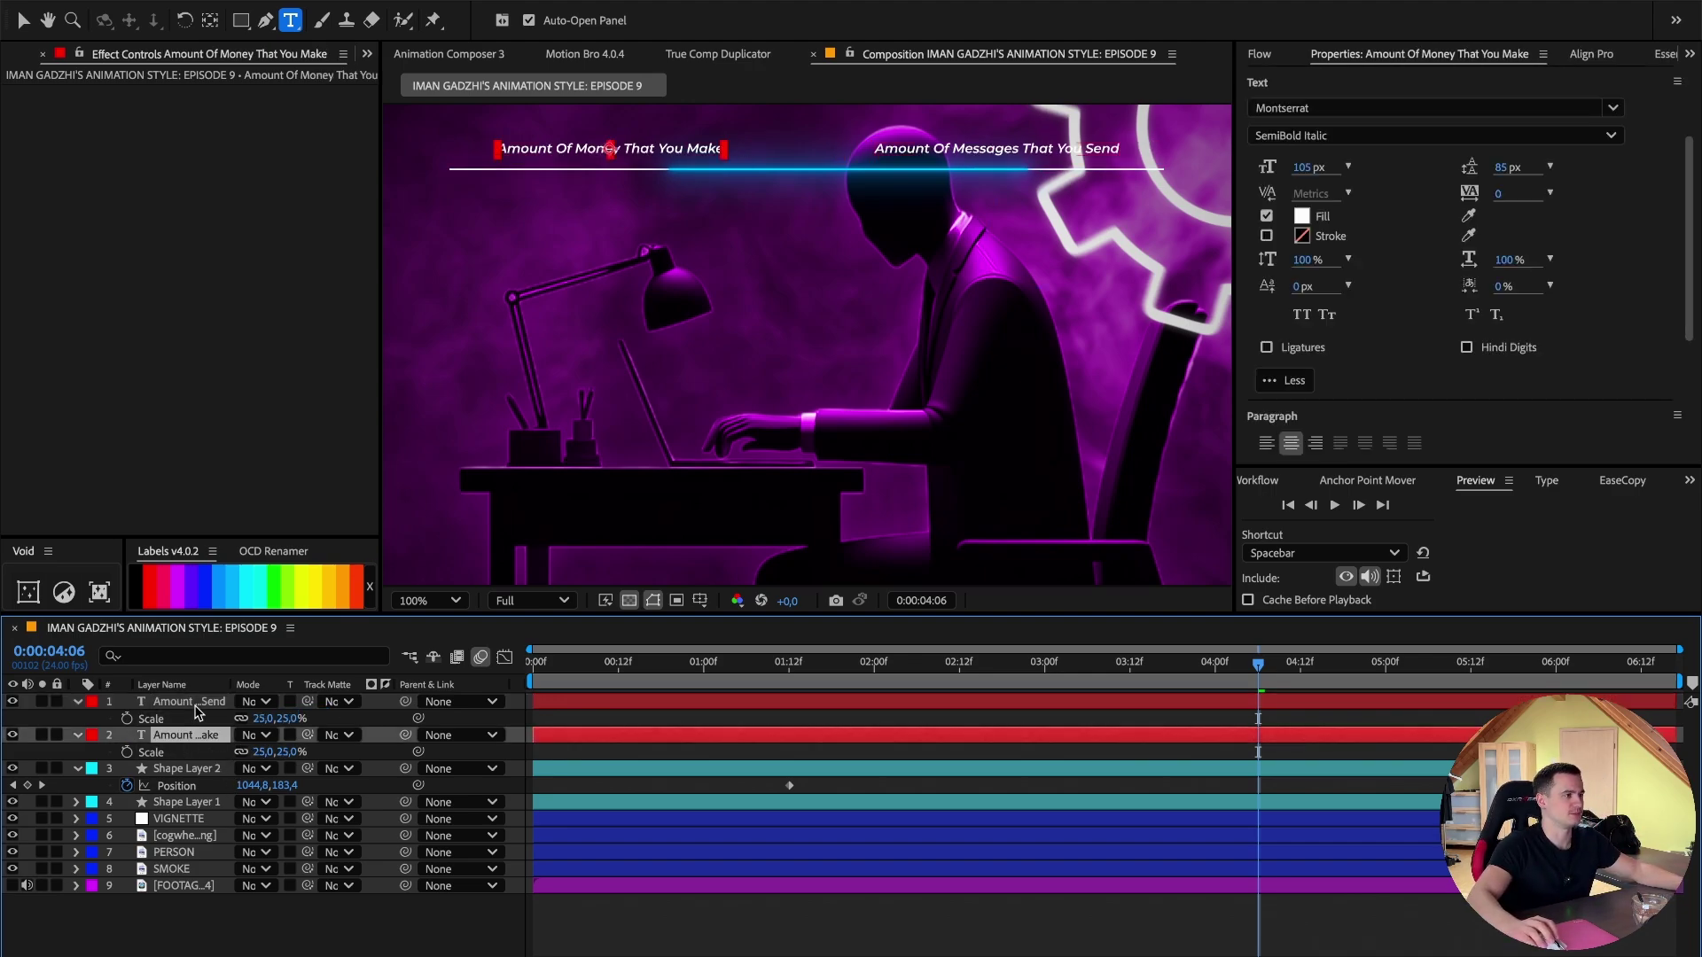
# Spread the two text layers apart, placing them at 496,5, 147,7 and 1415,5, 147,7 above the line.
pyautogui.keyDown('ctrl'); pyautogui.click(188, 701); pyautogui.keyUp('ctrl')
pyautogui.press('p')
pyautogui.rightClick(183, 754)
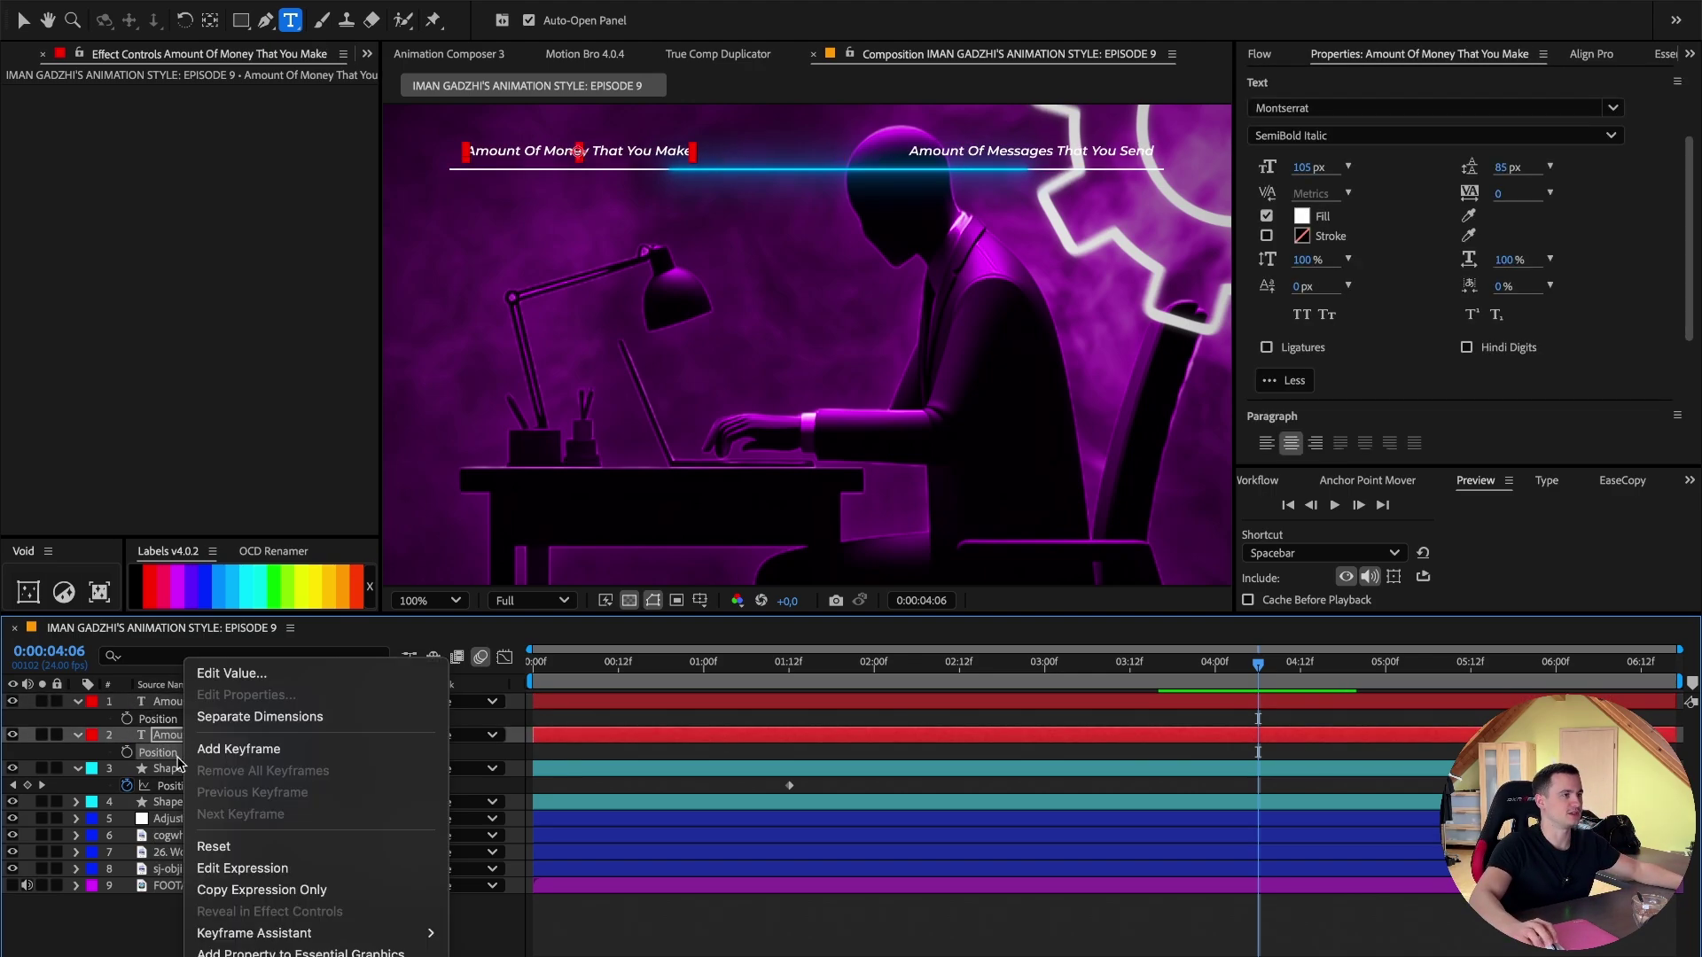
pyautogui.click(181, 759)
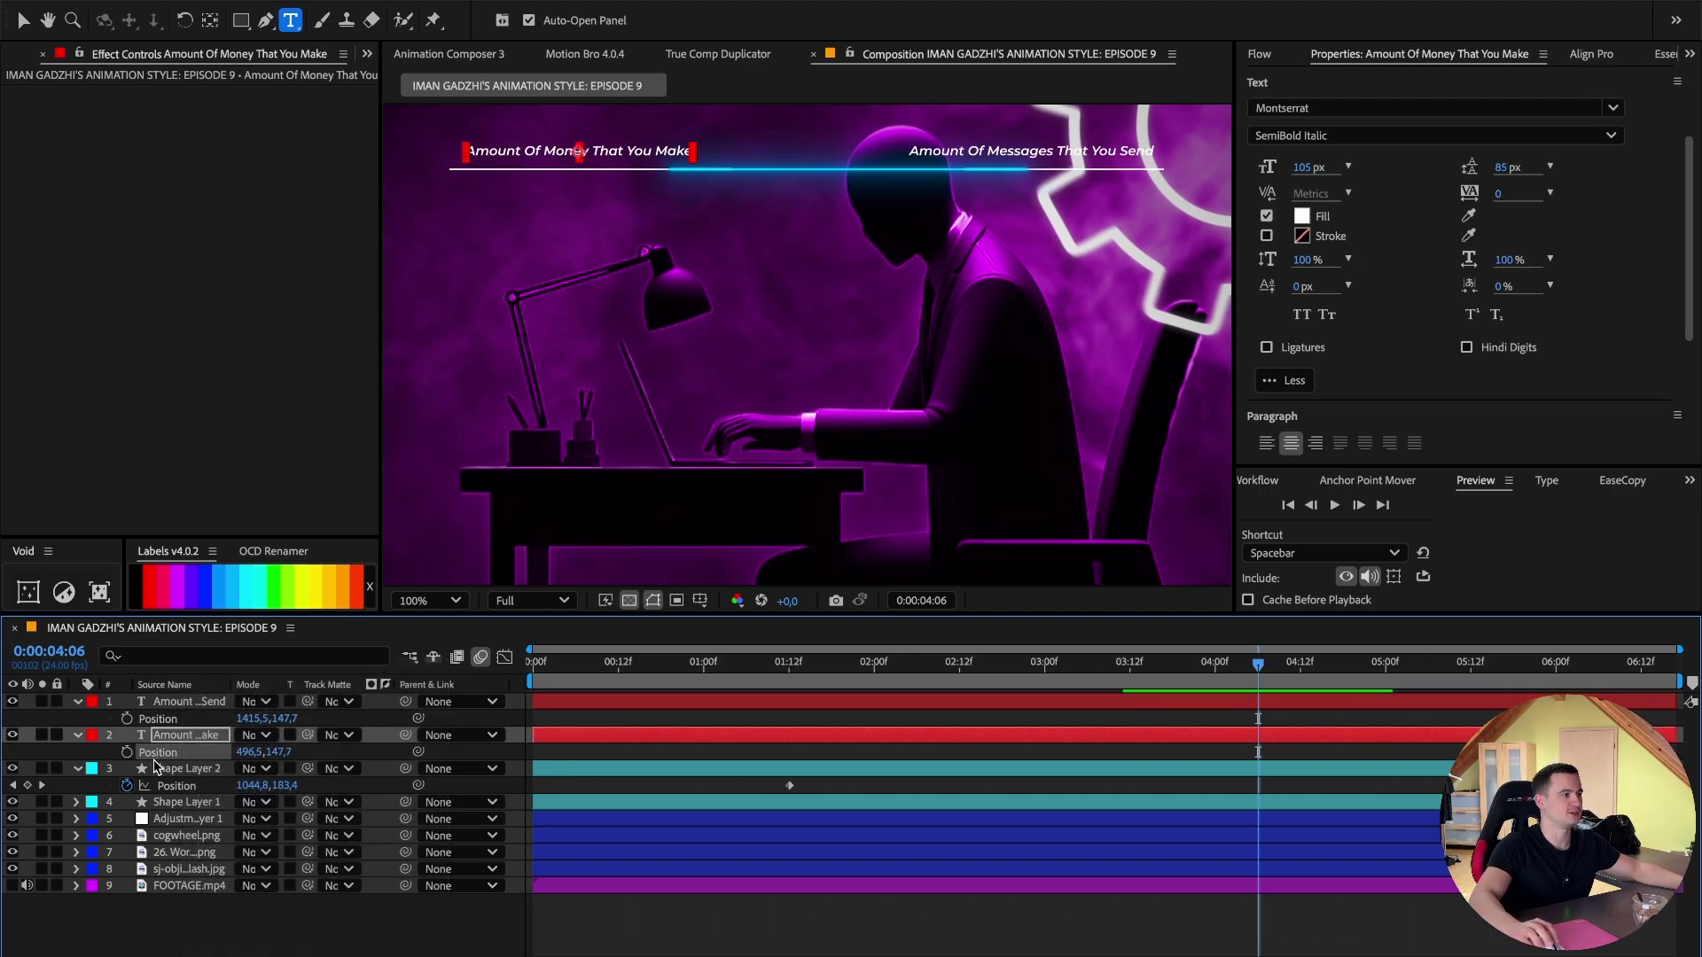
# Rename the "Amount Of Money That You Make" layer as TEXT L and the "Amount Of Messages That You Send" layer as TEXT R.
pyautogui.rightClick(175, 737)
pyautogui.click(212, 943)
pyautogui.write('TE')
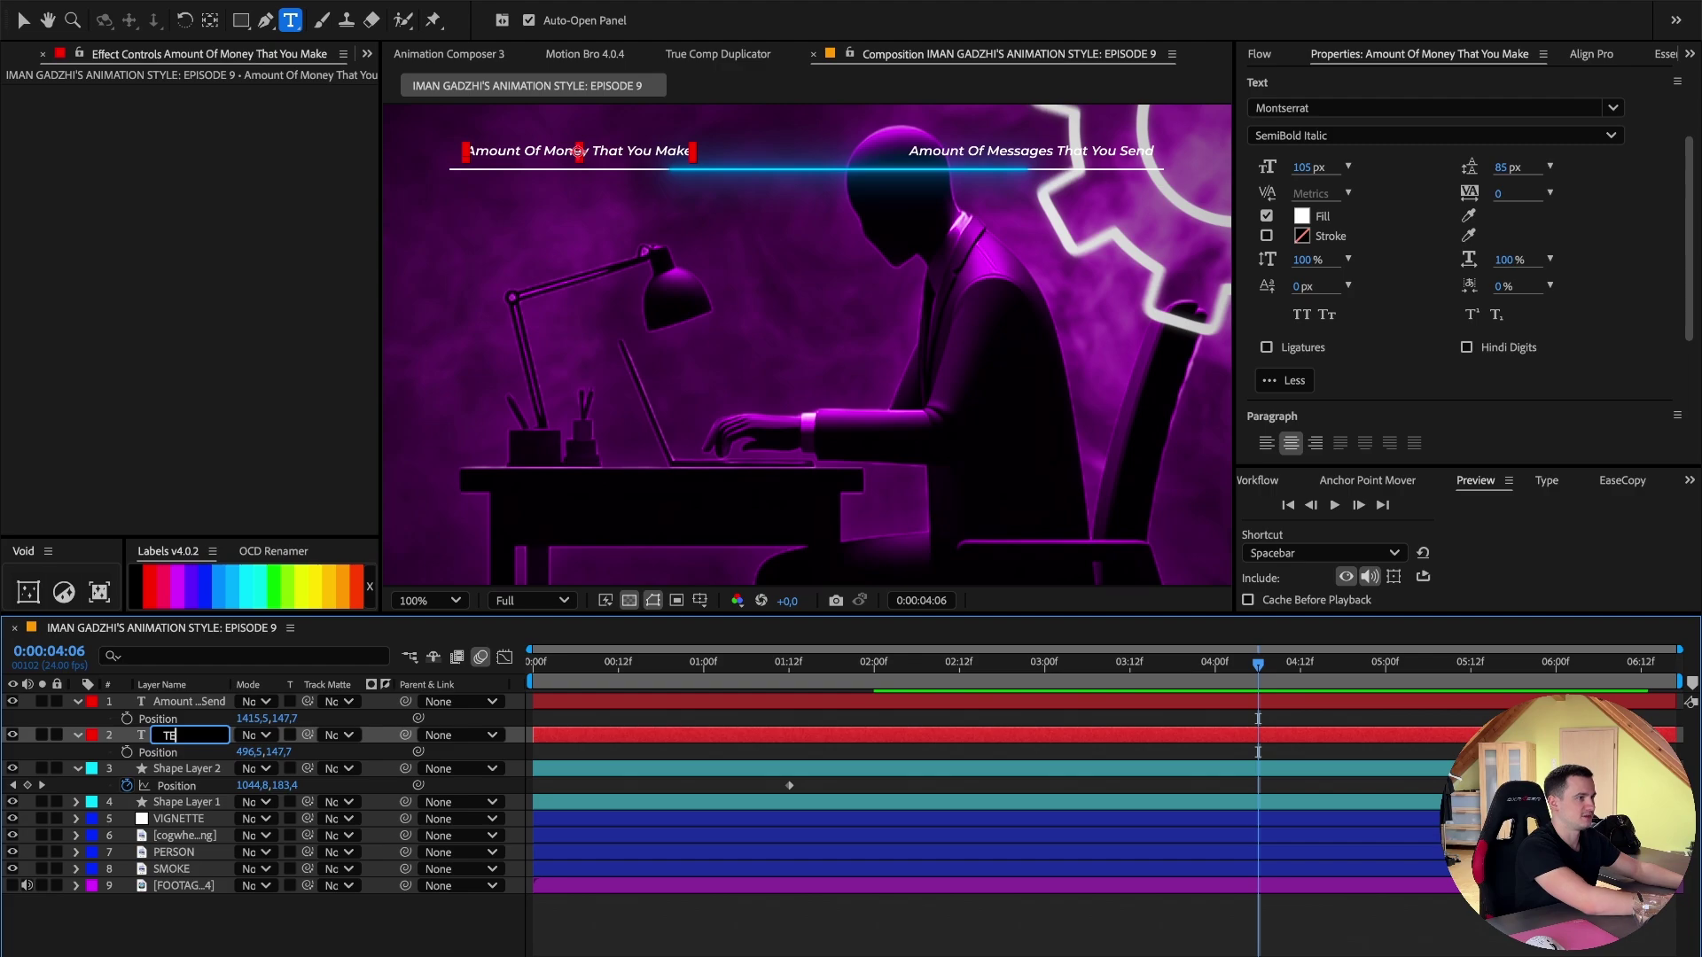
pyautogui.write('XT L')
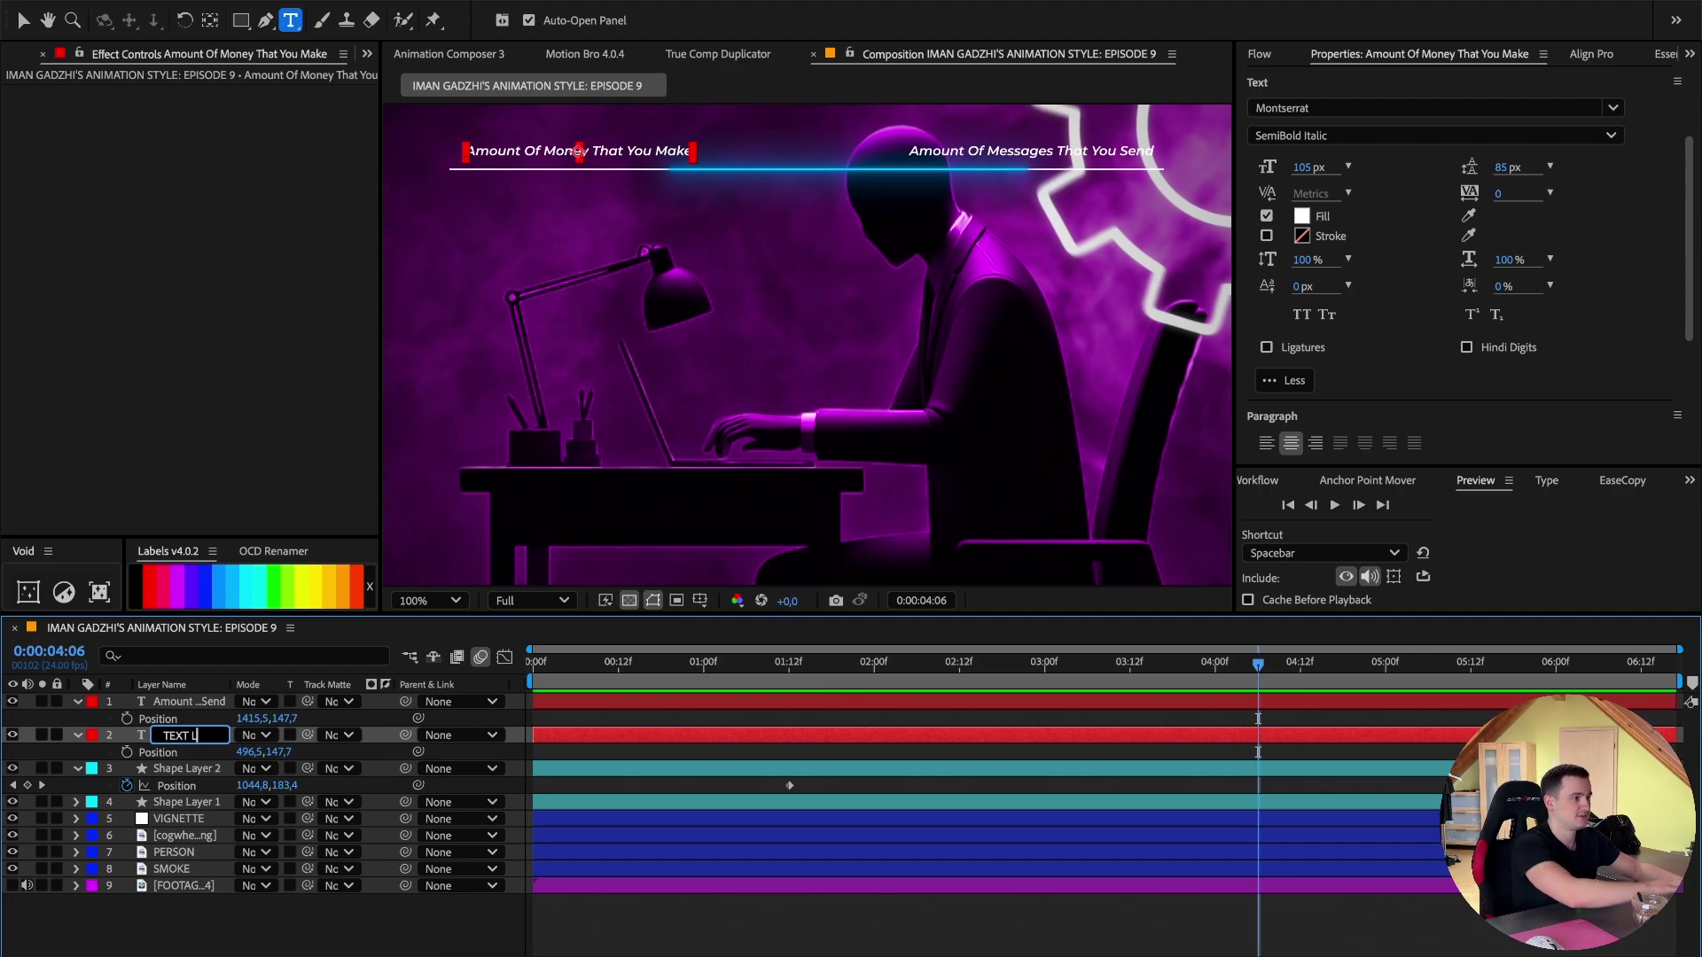
pyautogui.press('Return')
pyautogui.hotkey('ctrl', 'Up')
pyautogui.press('Return')
pyautogui.write('TE')
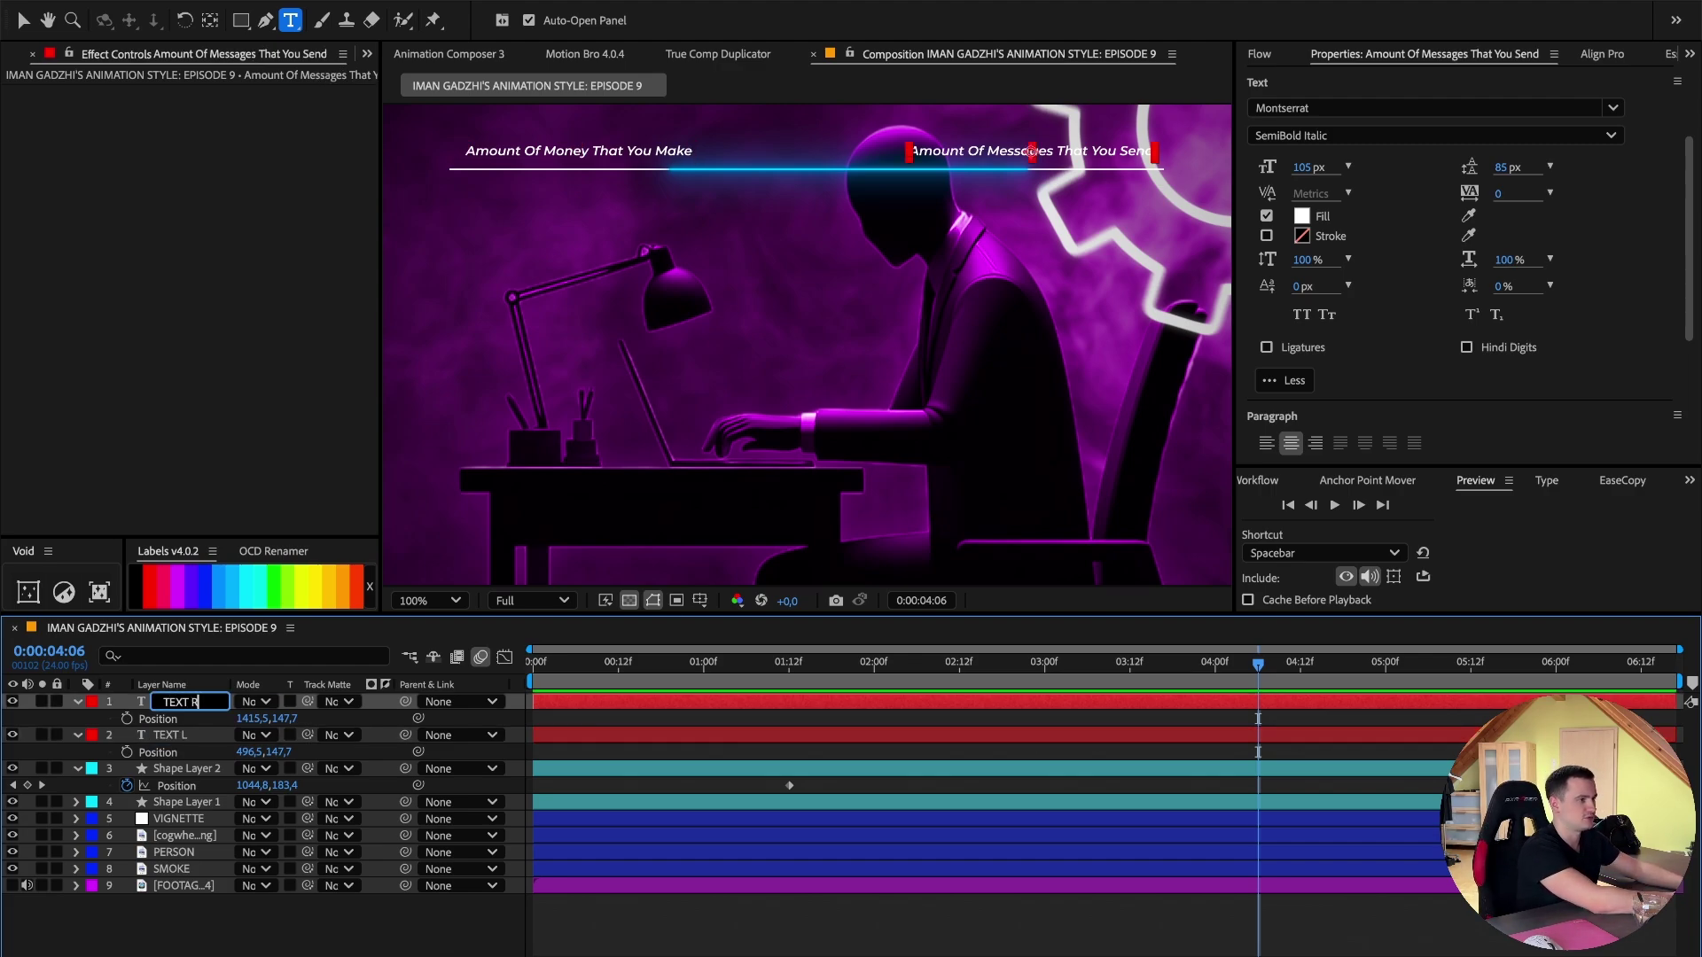
pyautogui.write('XT R')
pyautogui.press('Return')
# Rename the glowing blue shape layer as LINE and the white shape layer as LINE BG.
pyautogui.rightClick(182, 768)
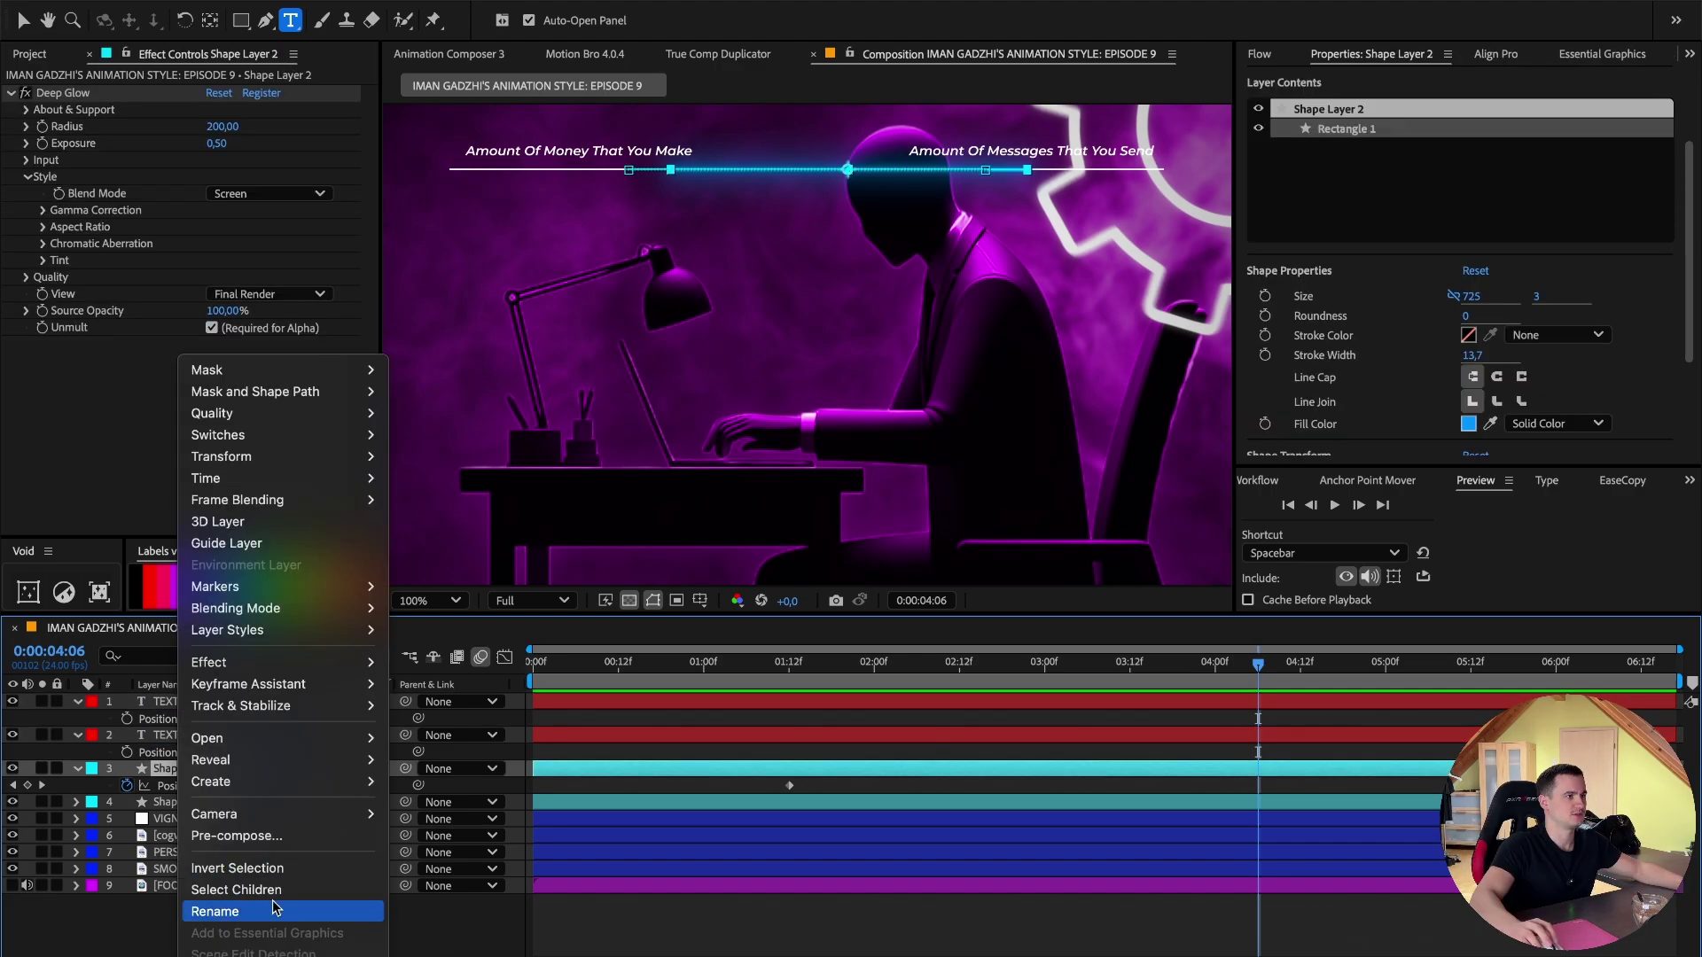
pyautogui.click(259, 915)
pyautogui.write('LINE')
pyautogui.press('Return')
pyautogui.rightClick(176, 802)
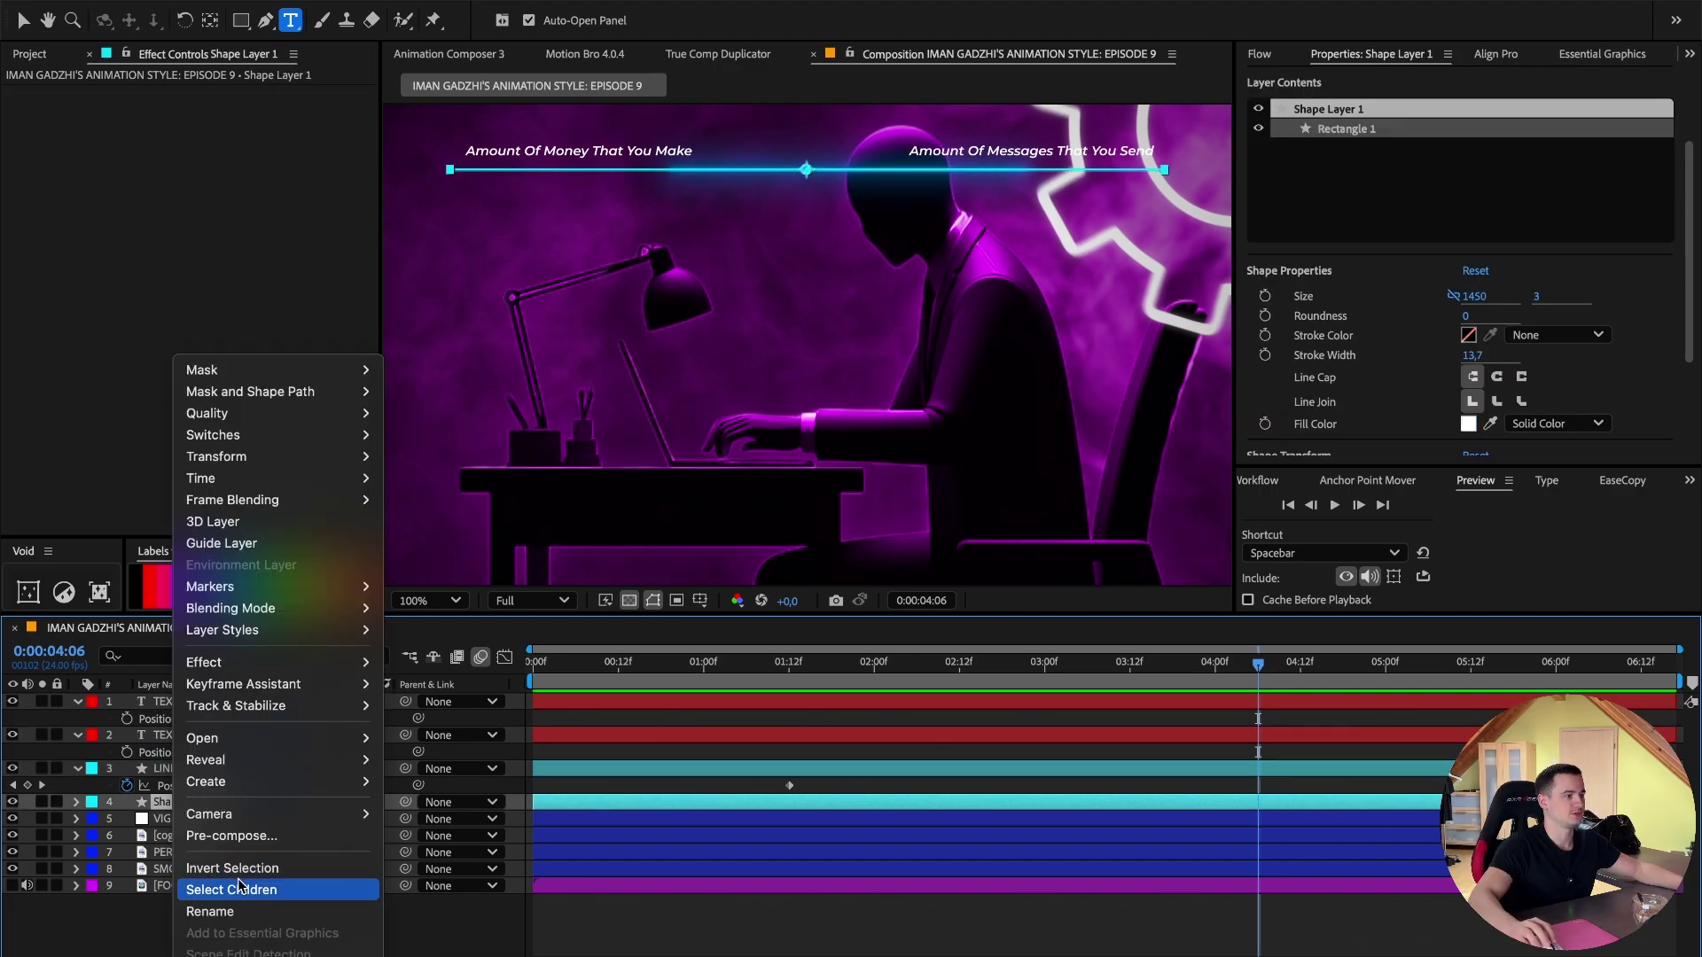
pyautogui.click(210, 912)
pyautogui.write('LINE BG')
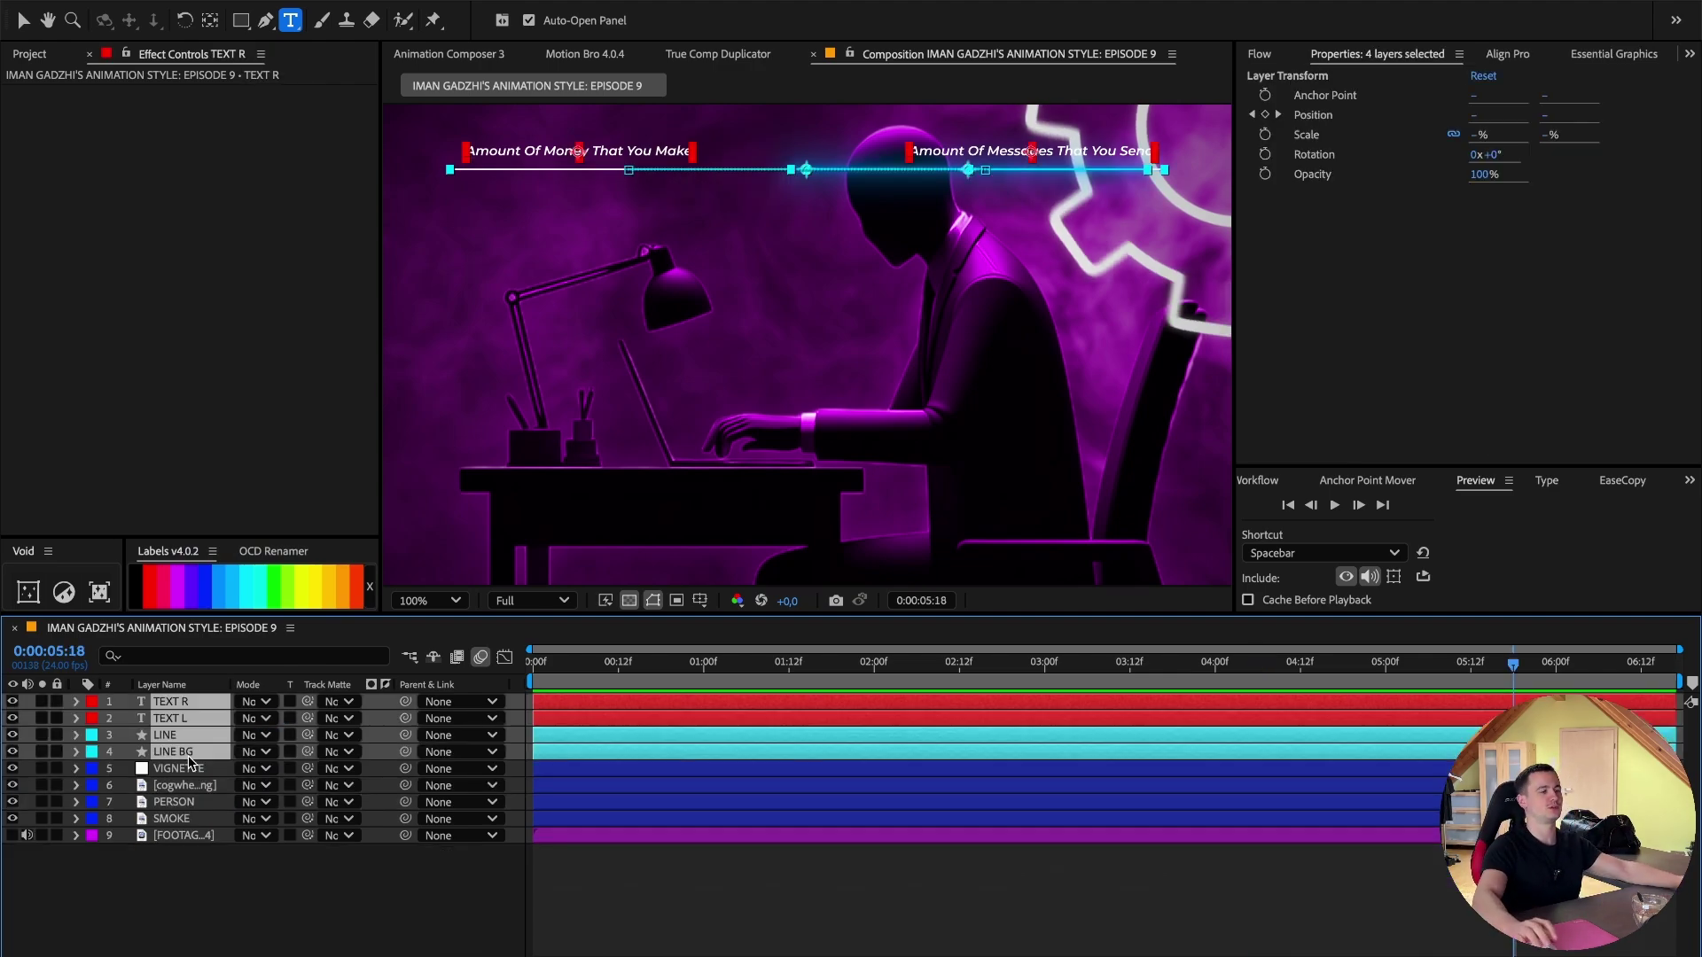
# Move the two text layers and both line layers beneath the PERSON layer, directly above SMOKE.
pyautogui.moveTo(204, 735); pyautogui.dragTo(197, 811)
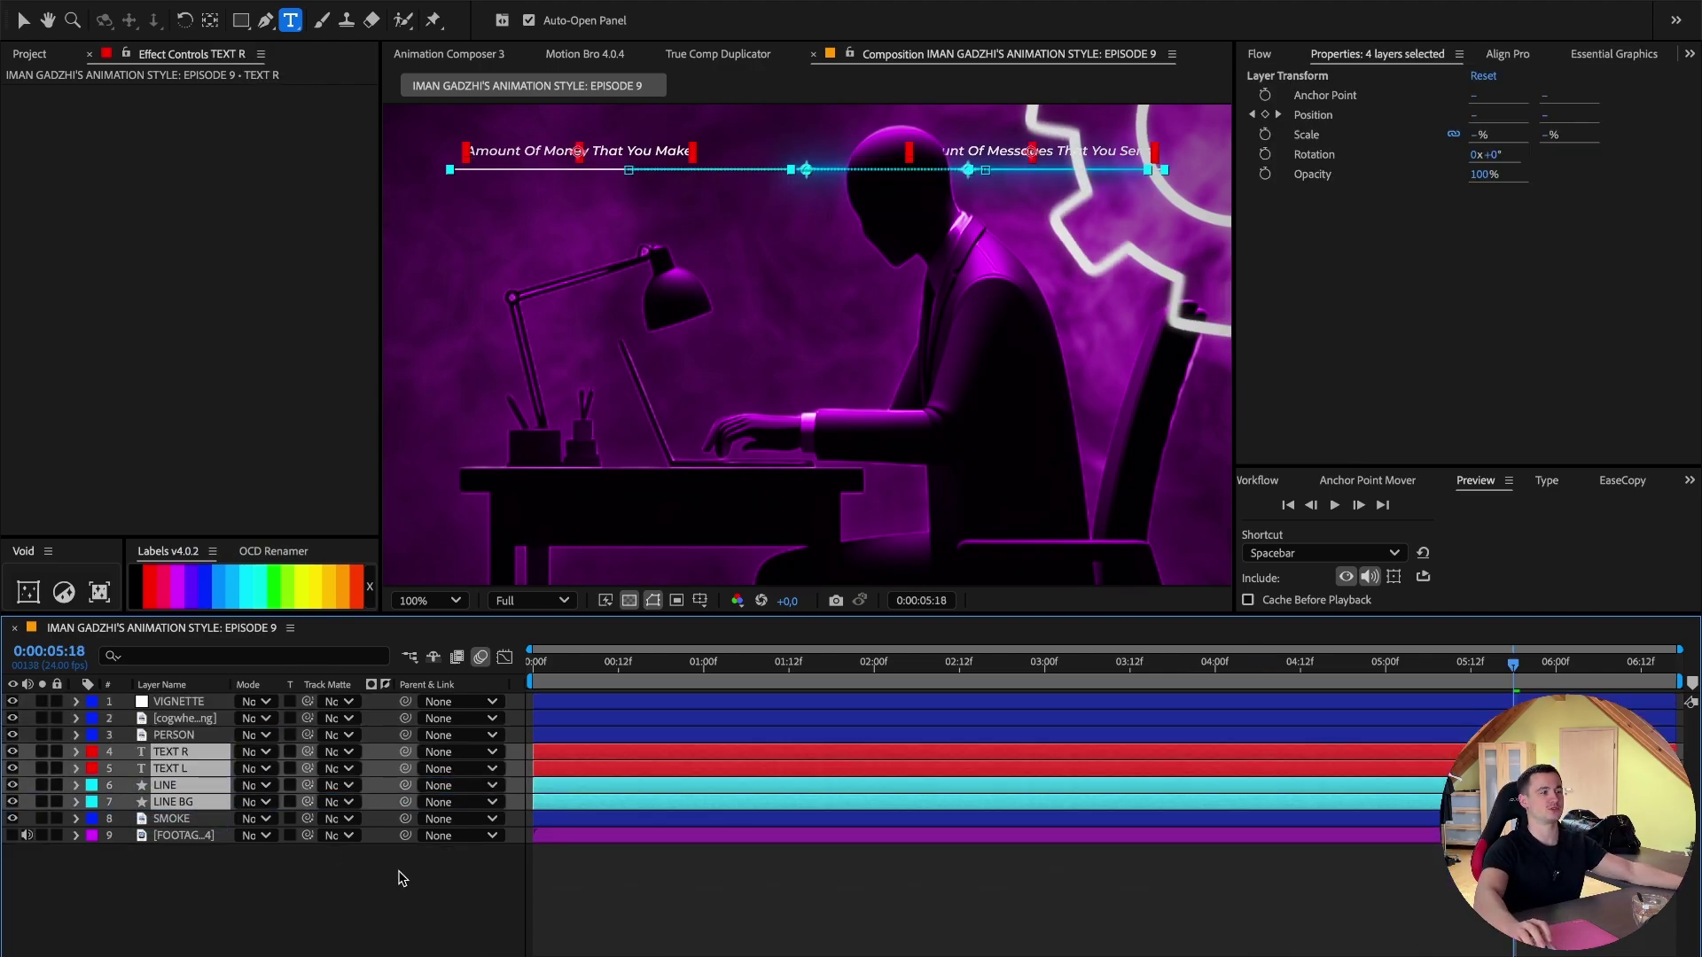
pyautogui.click(400, 877)
pyautogui.press('v')
# Create a null object at the start of the composition and place it between LINE BG and SMOKE in the layer order.
pyautogui.press('Home')
pyautogui.rightClick(301, 892)
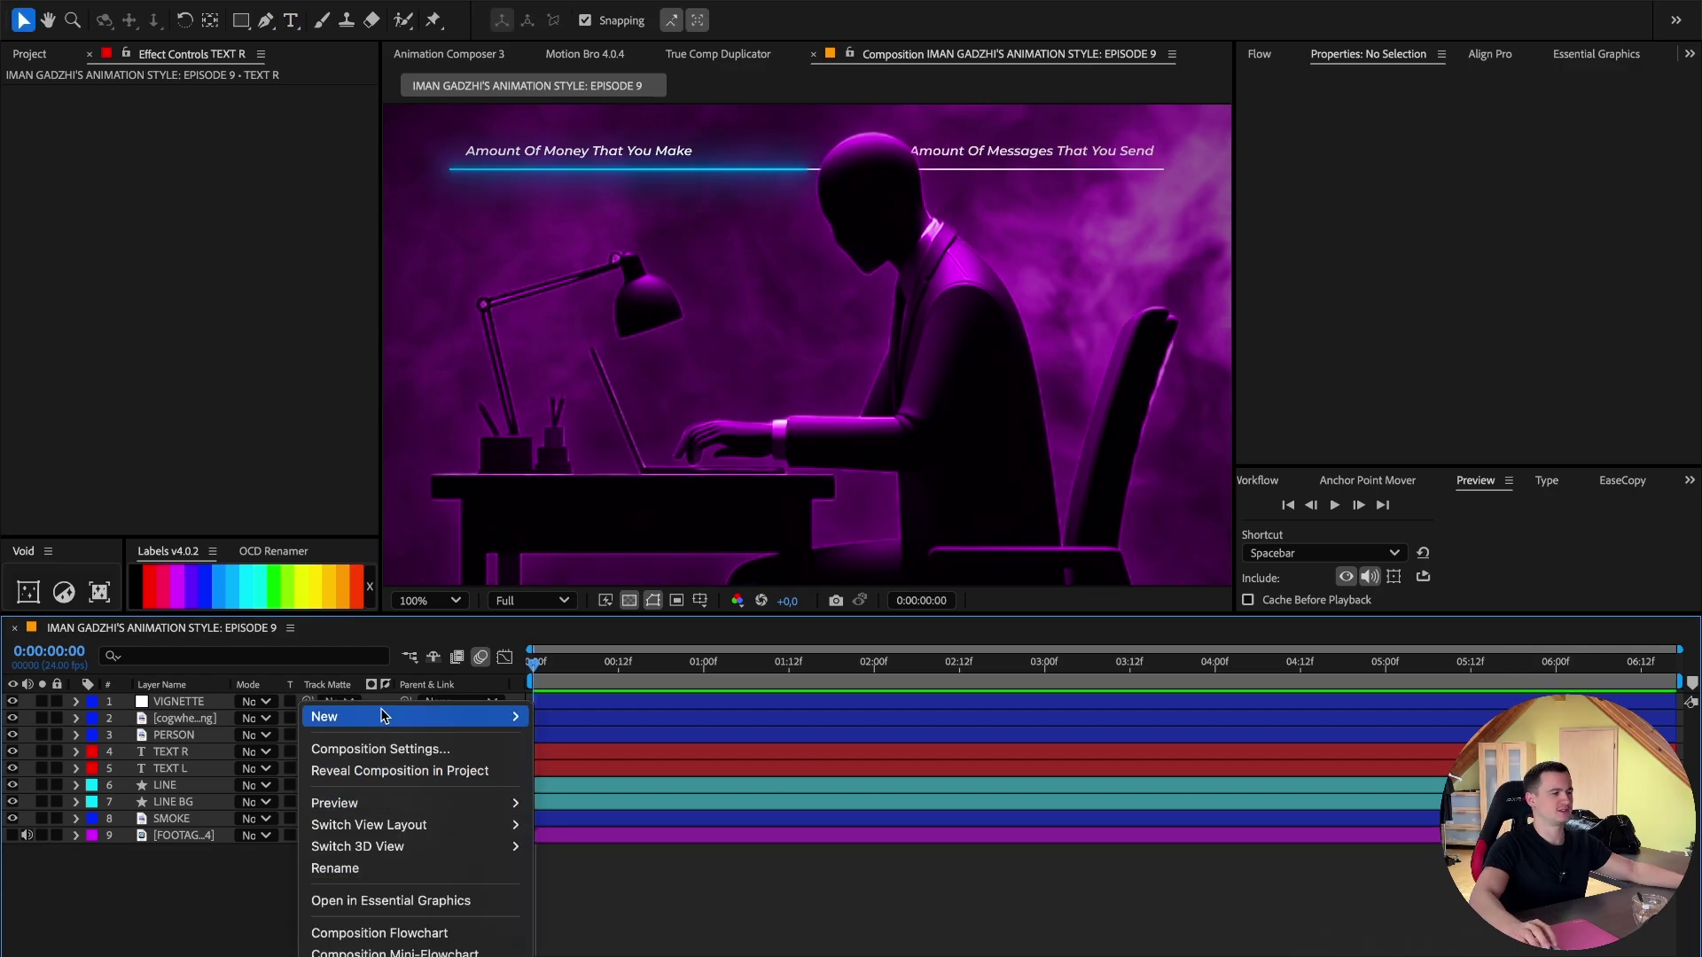
pyautogui.moveTo(390, 714)
pyautogui.click(626, 833)
pyautogui.moveTo(169, 701); pyautogui.dragTo(173, 827)
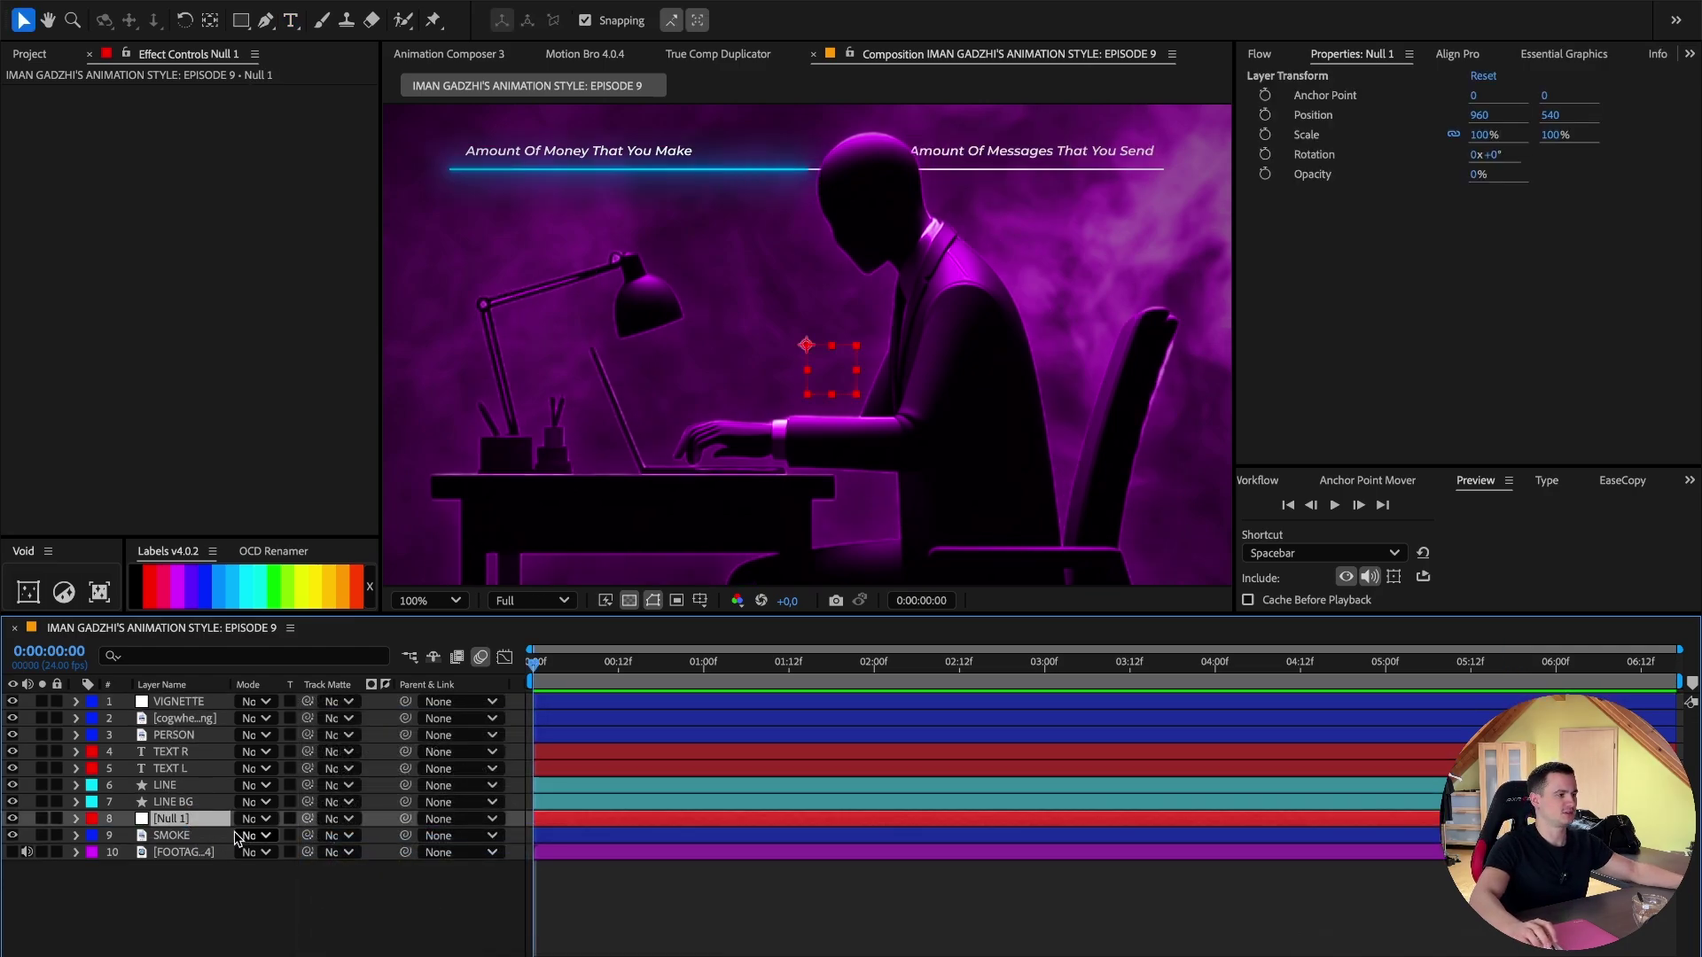
# Rename the null layer as CONTROL ANIMATION.
pyautogui.rightClick(188, 818)
pyautogui.click(267, 912)
pyautogui.write('co')
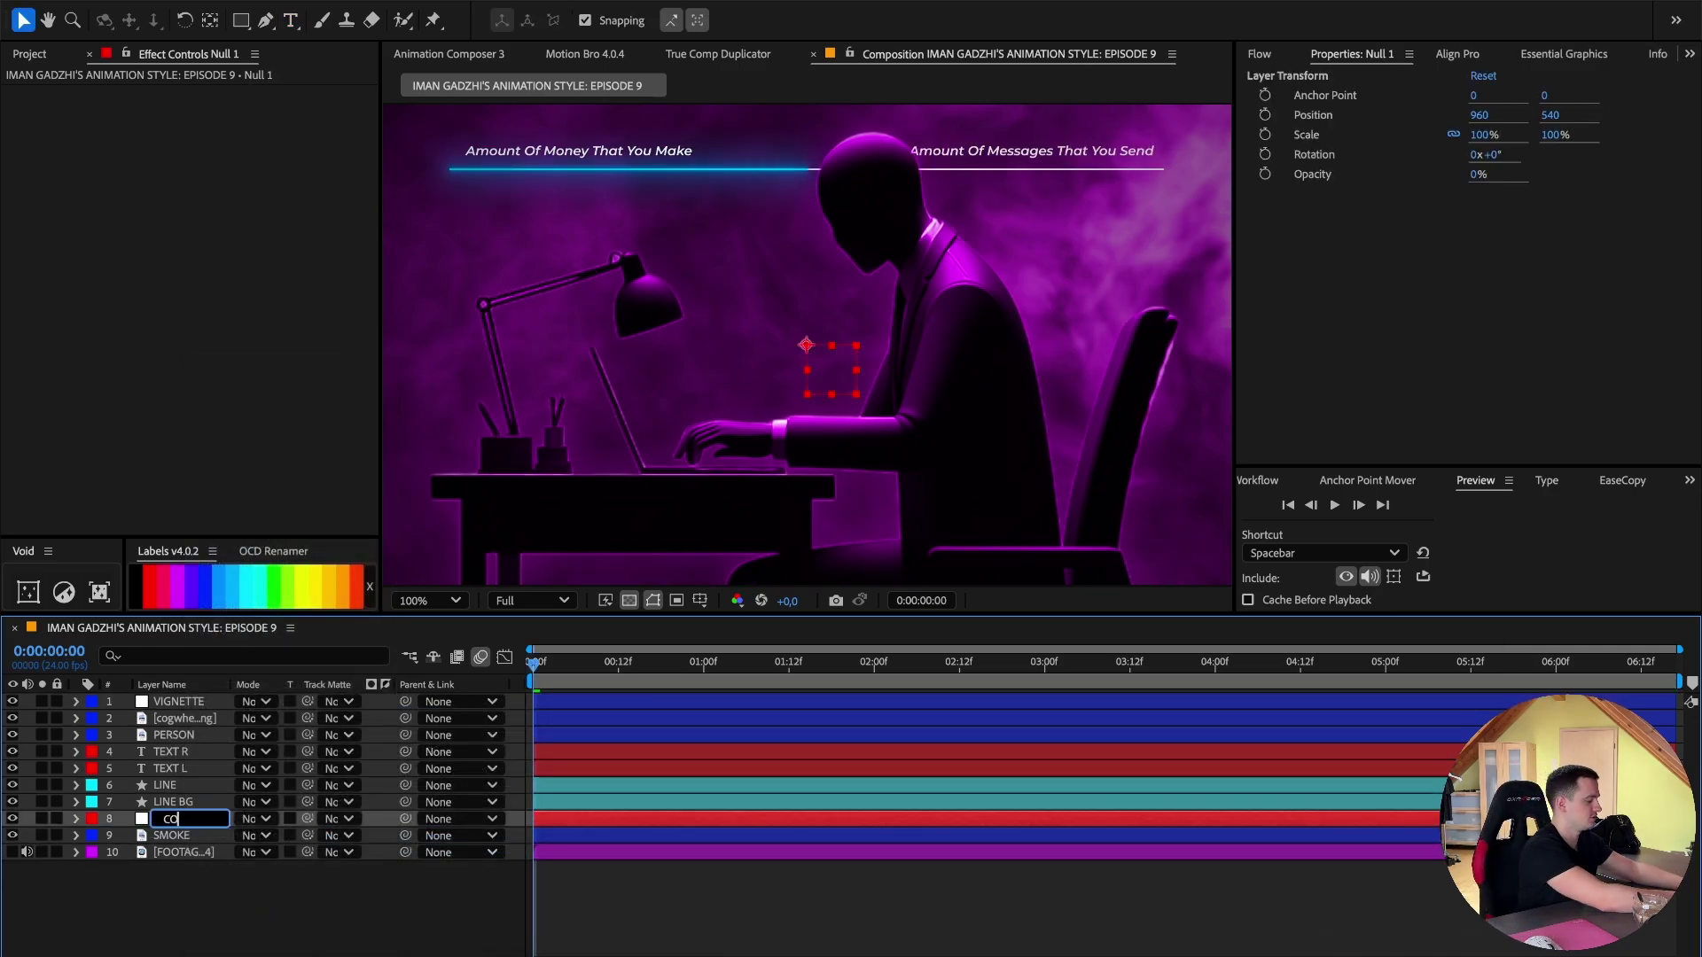
pyautogui.write('NTROL ANIMATION')
pyautogui.press('Return')
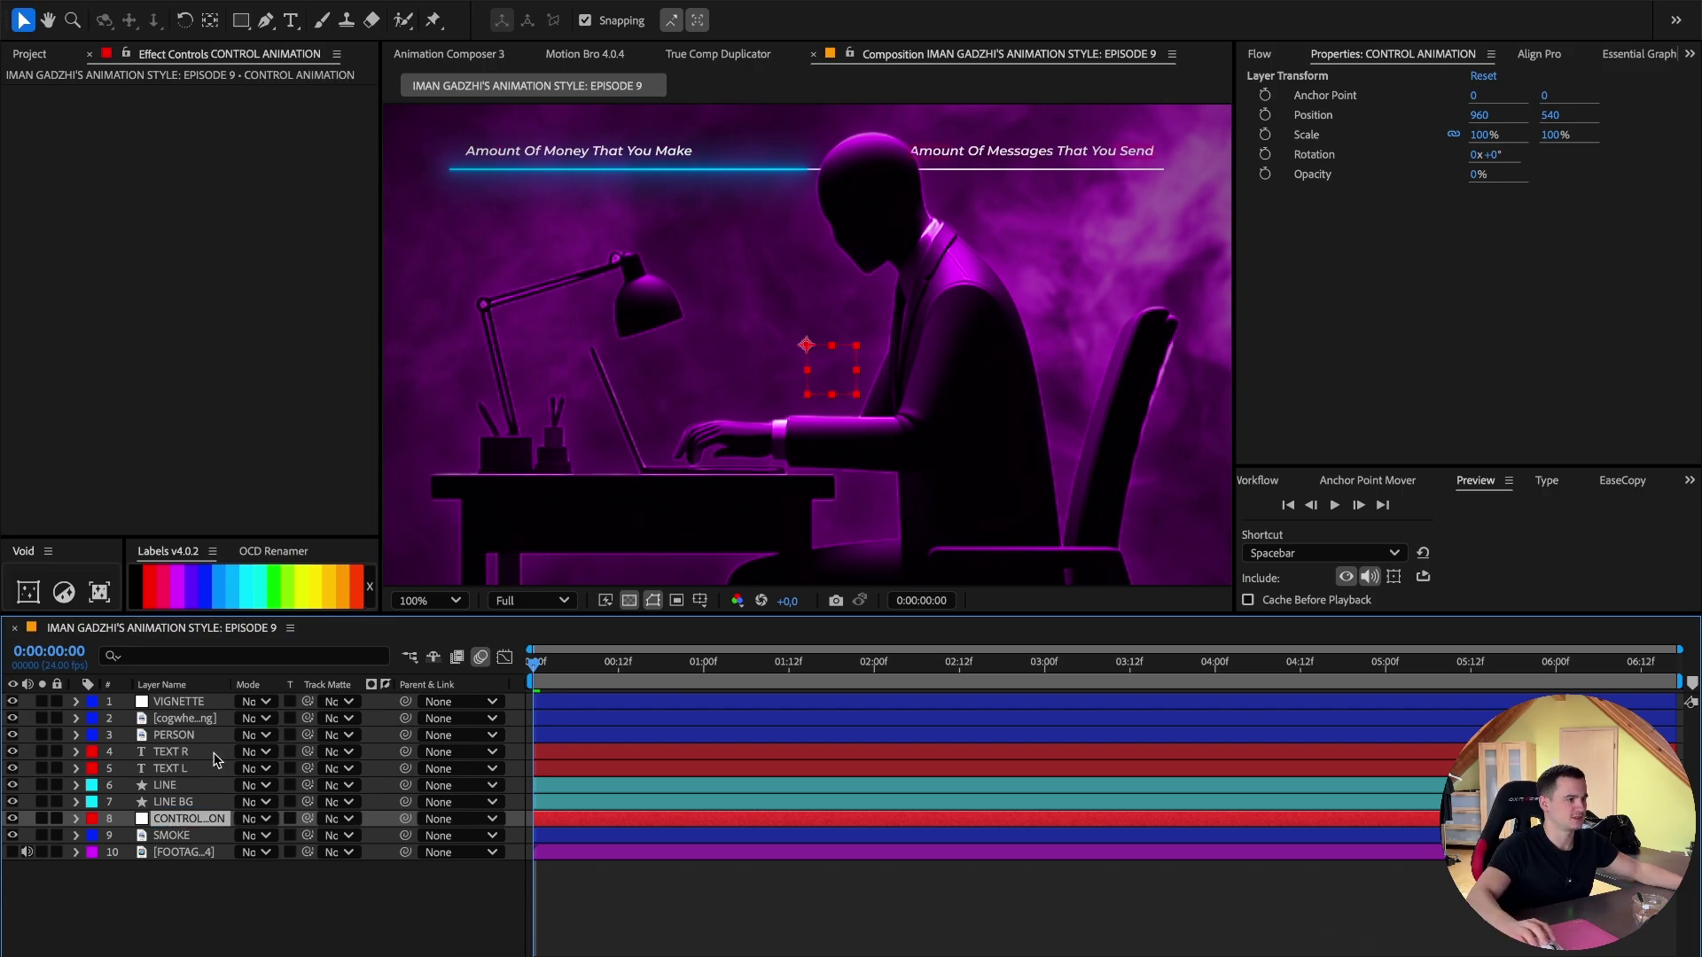
# Parent the TEXT R, TEXT L, LINE and LINE BG layers to the CONTROL ANIMATION null.
pyautogui.click(213, 752)
pyautogui.keyDown('shift'); pyautogui.click(194, 802); pyautogui.keyUp('shift')
pyautogui.moveTo(405, 752); pyautogui.dragTo(302, 838)
# Slightly enlarge the labels and lines as a group by scaling the CONTROL ANIMATION null.
pyautogui.click(200, 818)
pyautogui.press('p')
pyautogui.press('s')
# Find the Drop Shadow effect and apply it to the TEXT L layer.
pyautogui.click(181, 769)
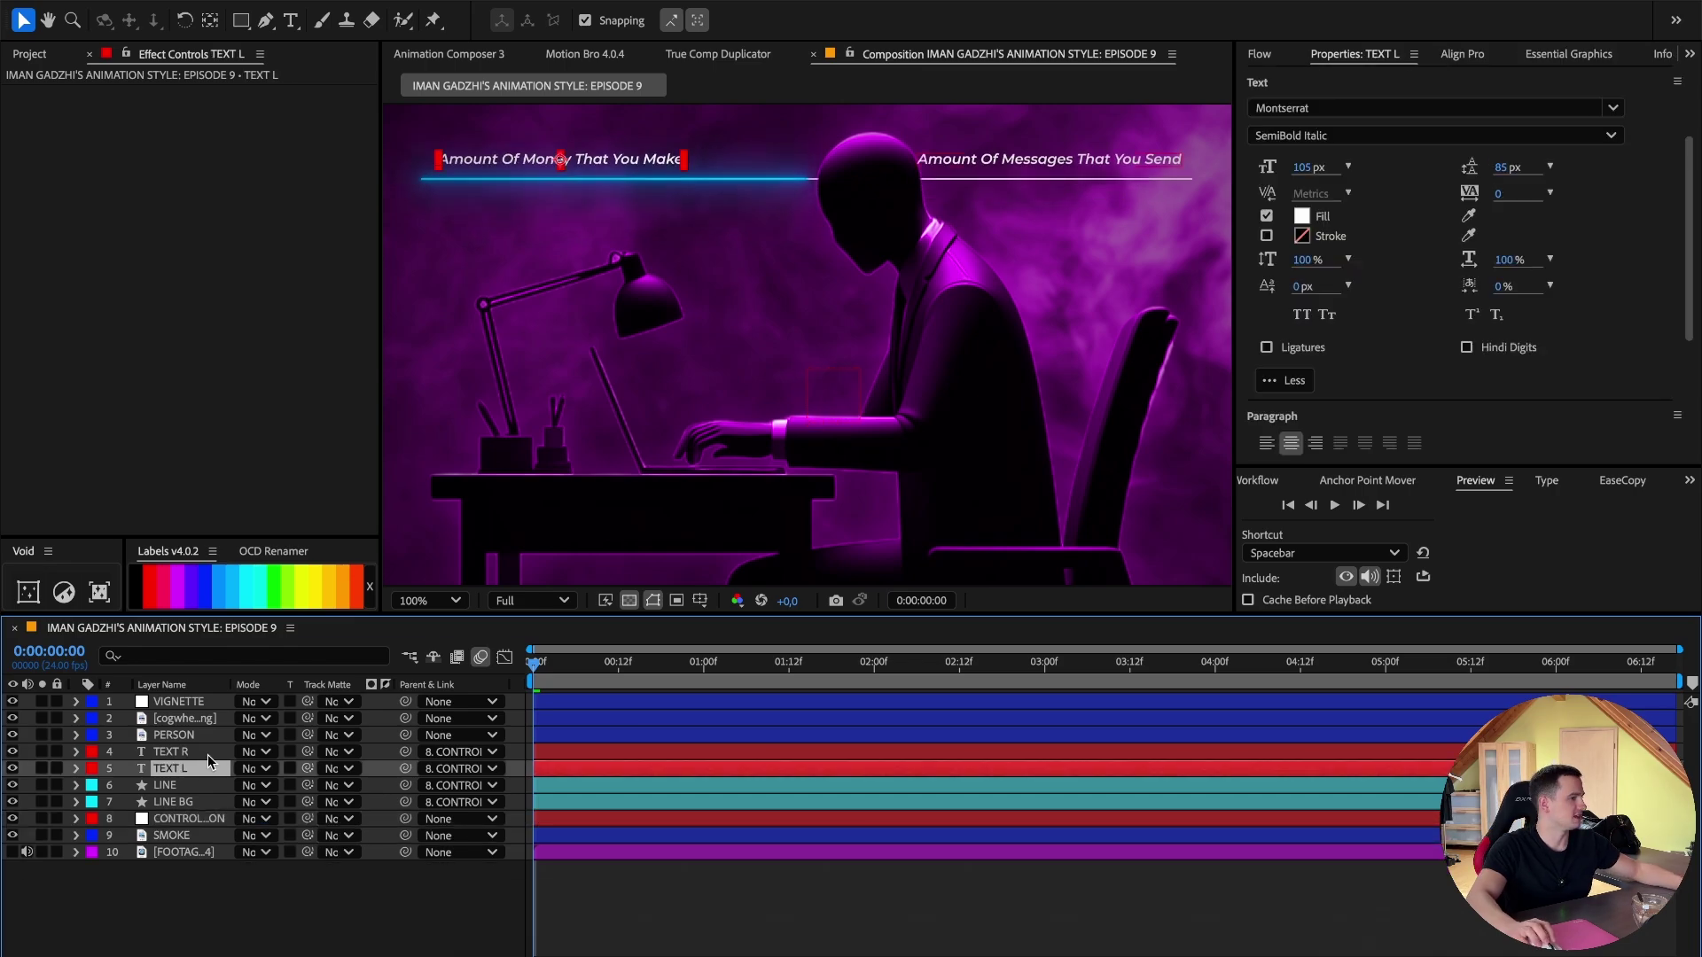
pyautogui.hotkey('ctrl', 'space')
pyautogui.click(606, 764)
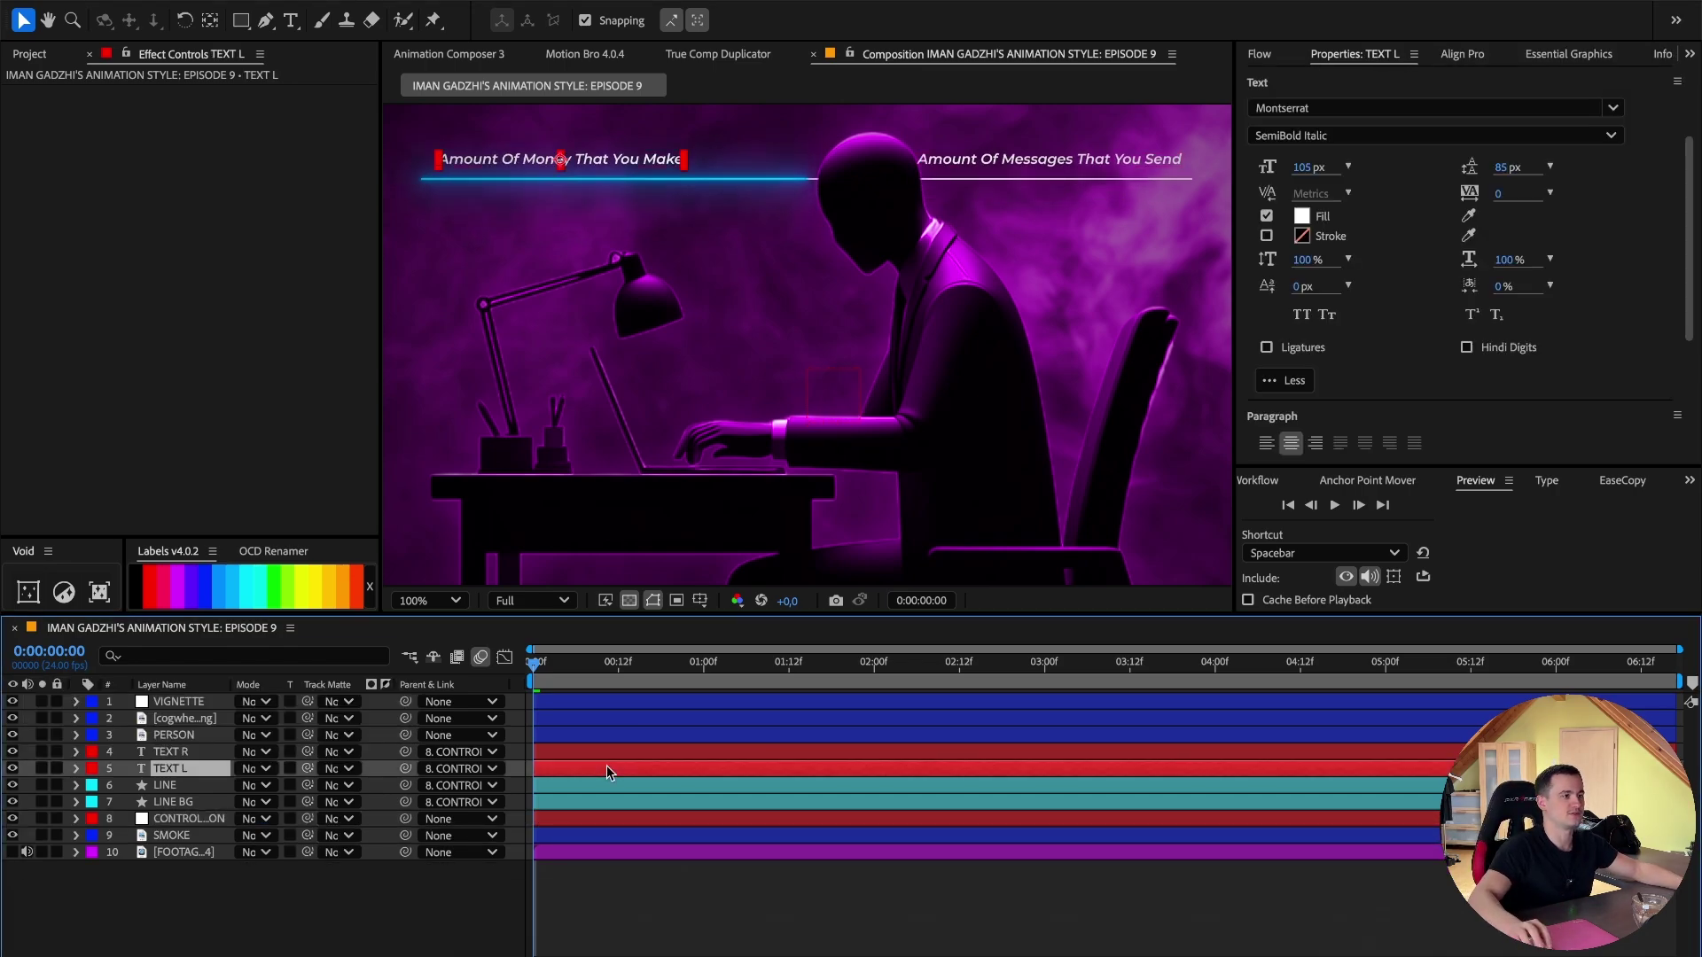
pyautogui.scroll(-3, 1475, 53)
pyautogui.click(1466, 54)
pyautogui.hotkey('ctrl', 'a')
pyautogui.click(1376, 77)
pyautogui.write('dro')
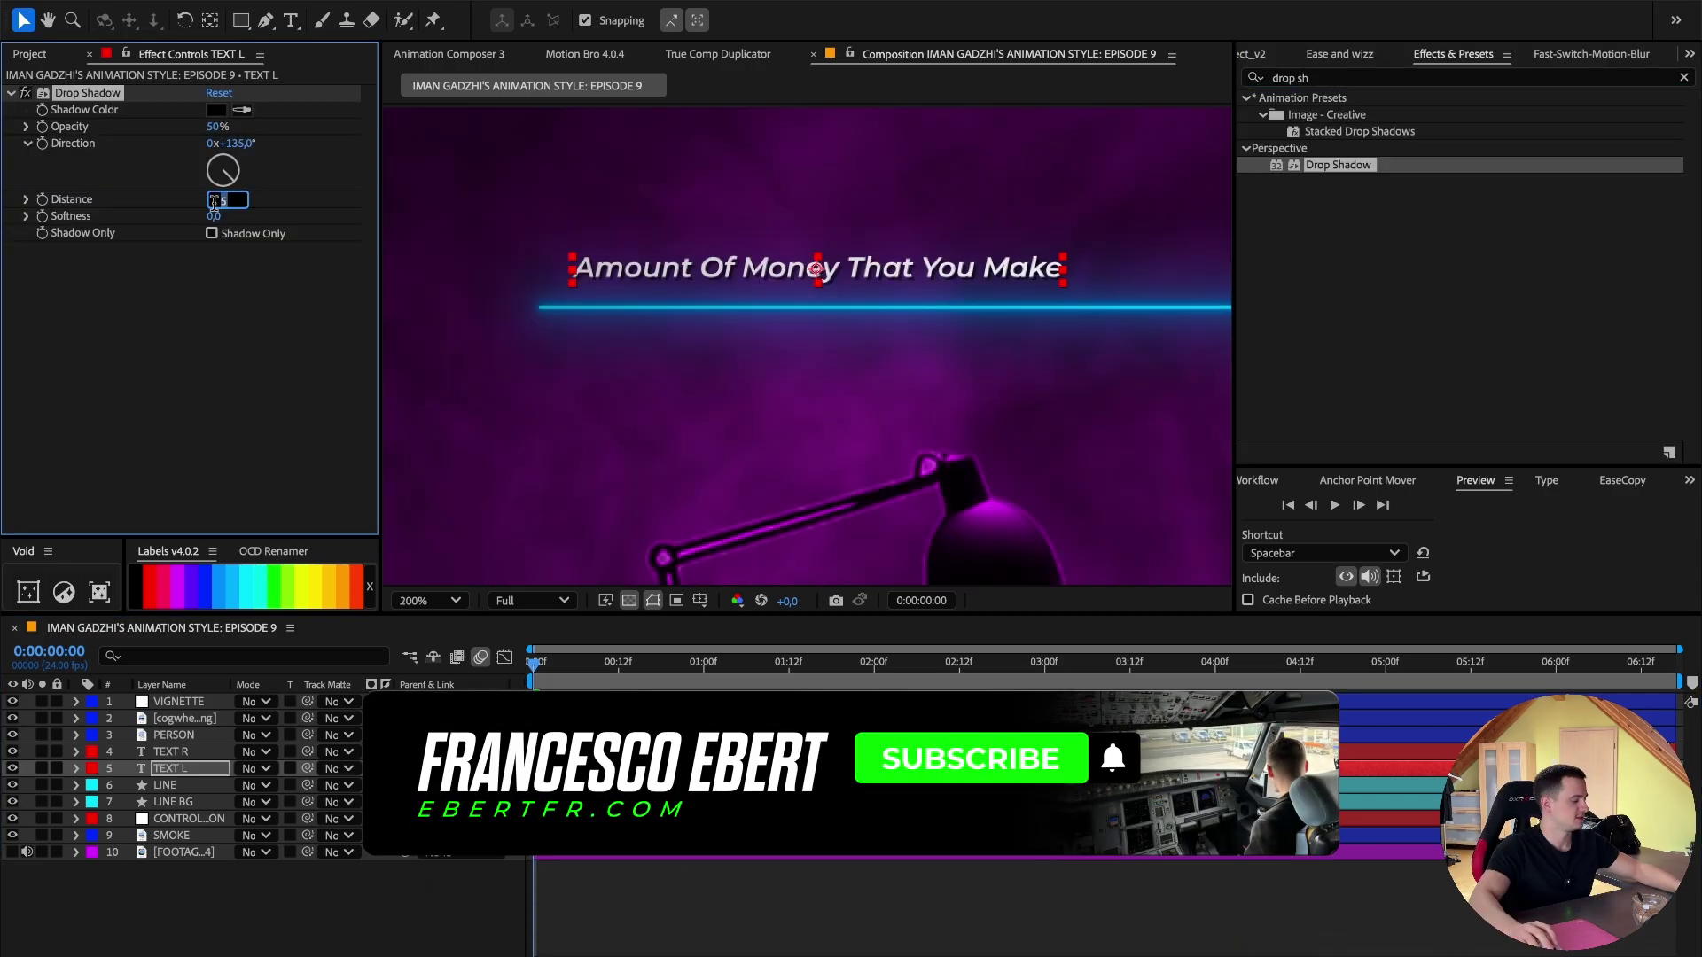
# Set TEXT L's drop shadow to distance 0, opacity 100 % and softness 70.
pyautogui.write('0')
pyautogui.press('Return')
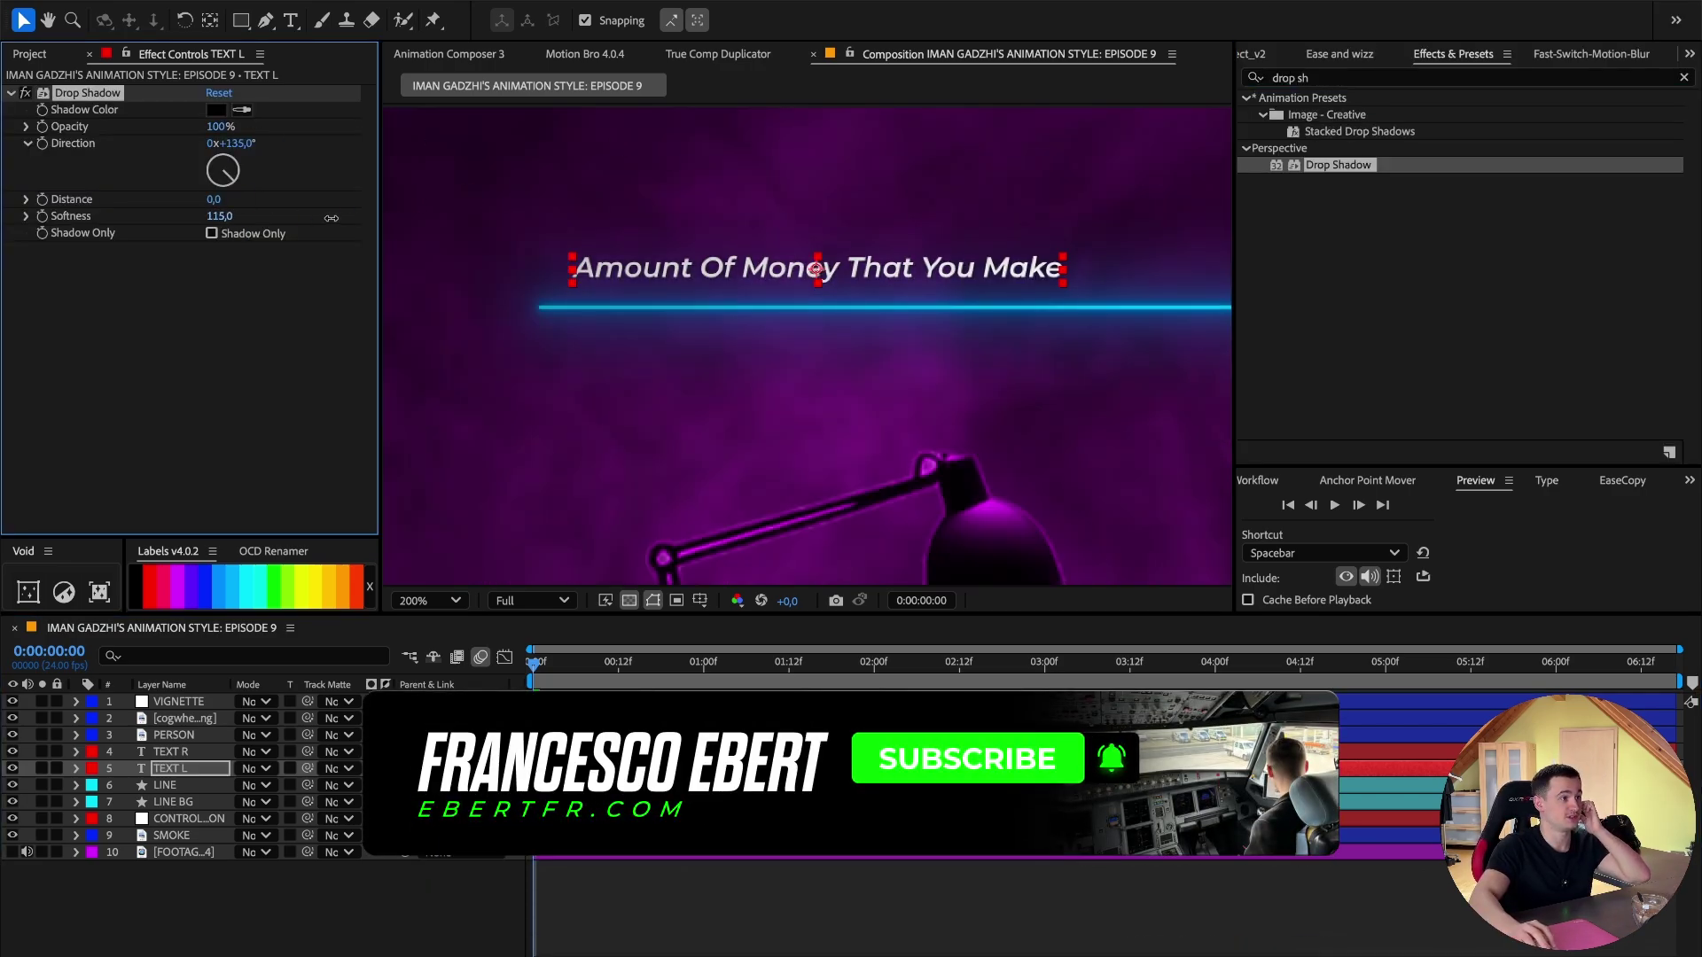
pyautogui.moveTo(230, 231); pyautogui.dragTo(256, 225)
pyautogui.click(217, 216)
pyautogui.write('70')
pyautogui.press('Return')
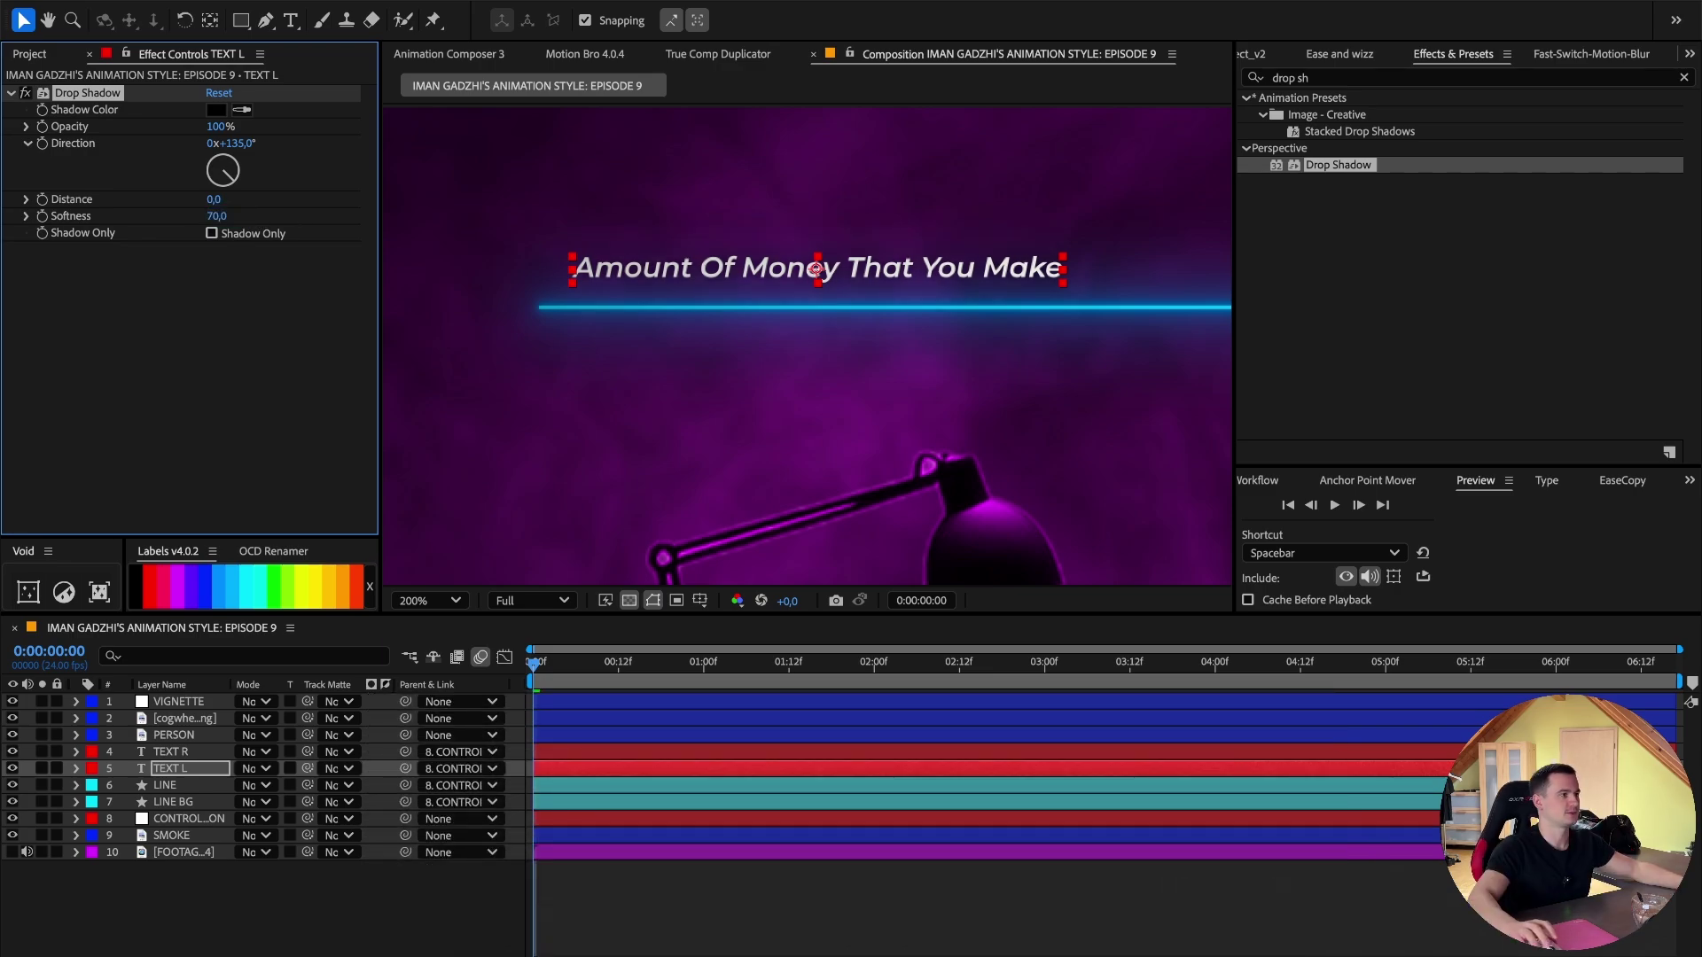
# Copy the drop shadow from TEXT L onto the TEXT R and LINE BG layers.
pyautogui.click(453, 599)
pyautogui.click(430, 205)
pyautogui.click(170, 752)
pyautogui.hotkey('ctrl', 'v')
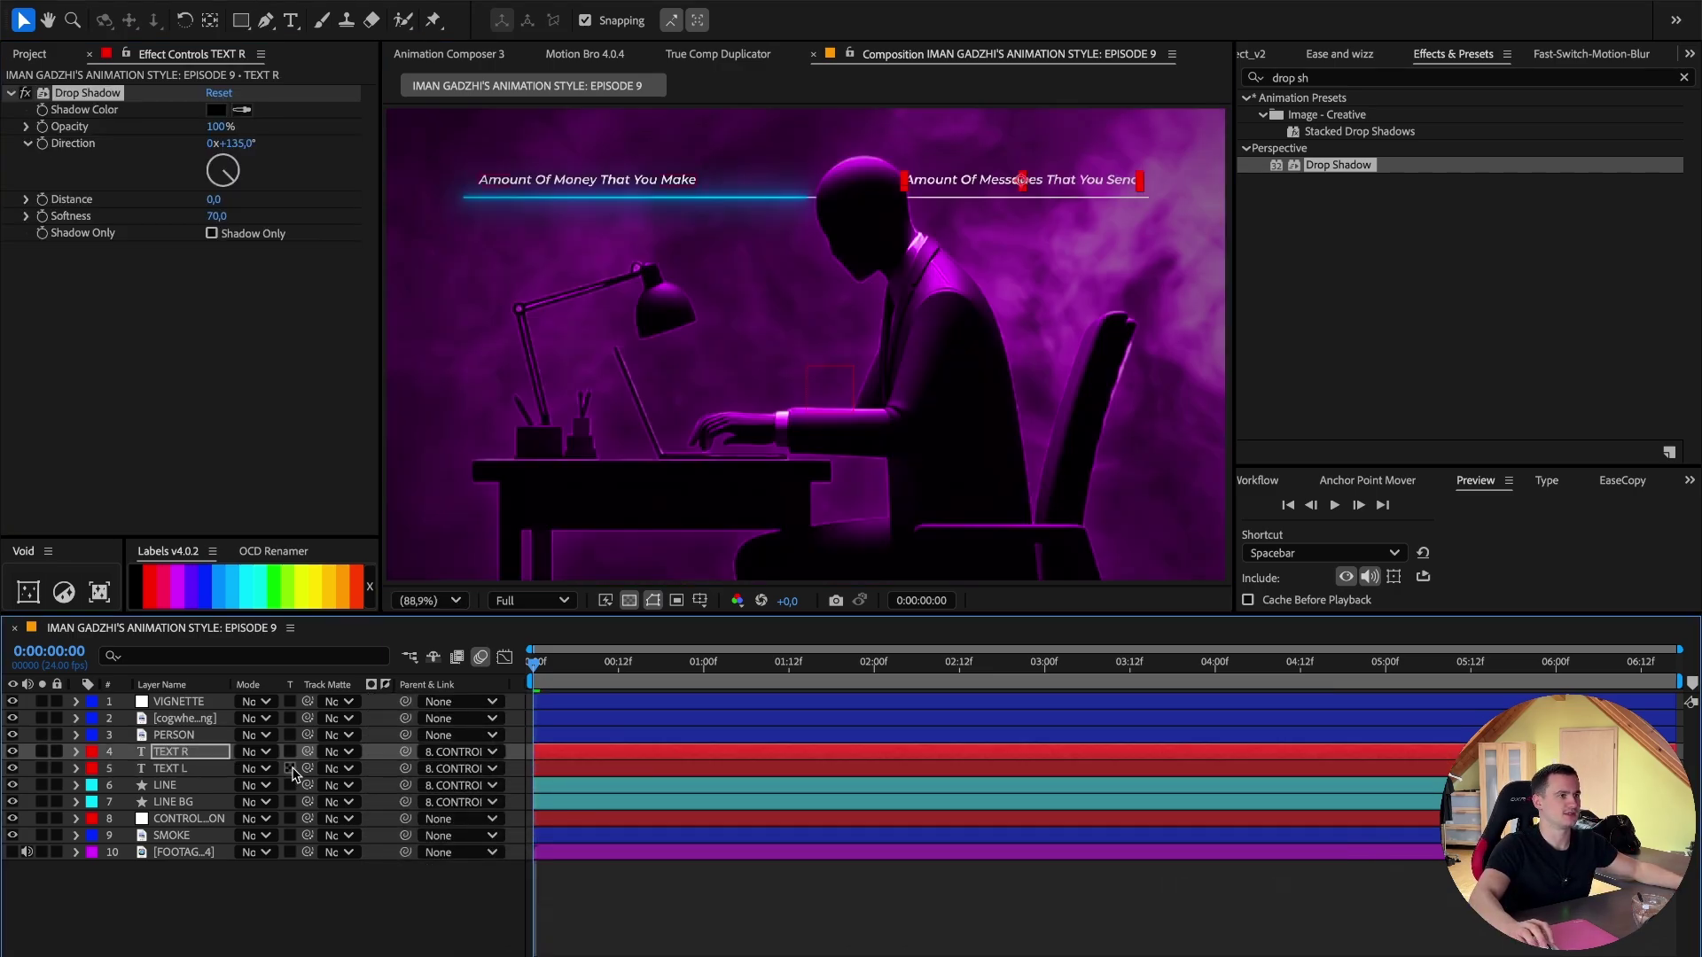
pyautogui.click(285, 927)
pyautogui.click(170, 801)
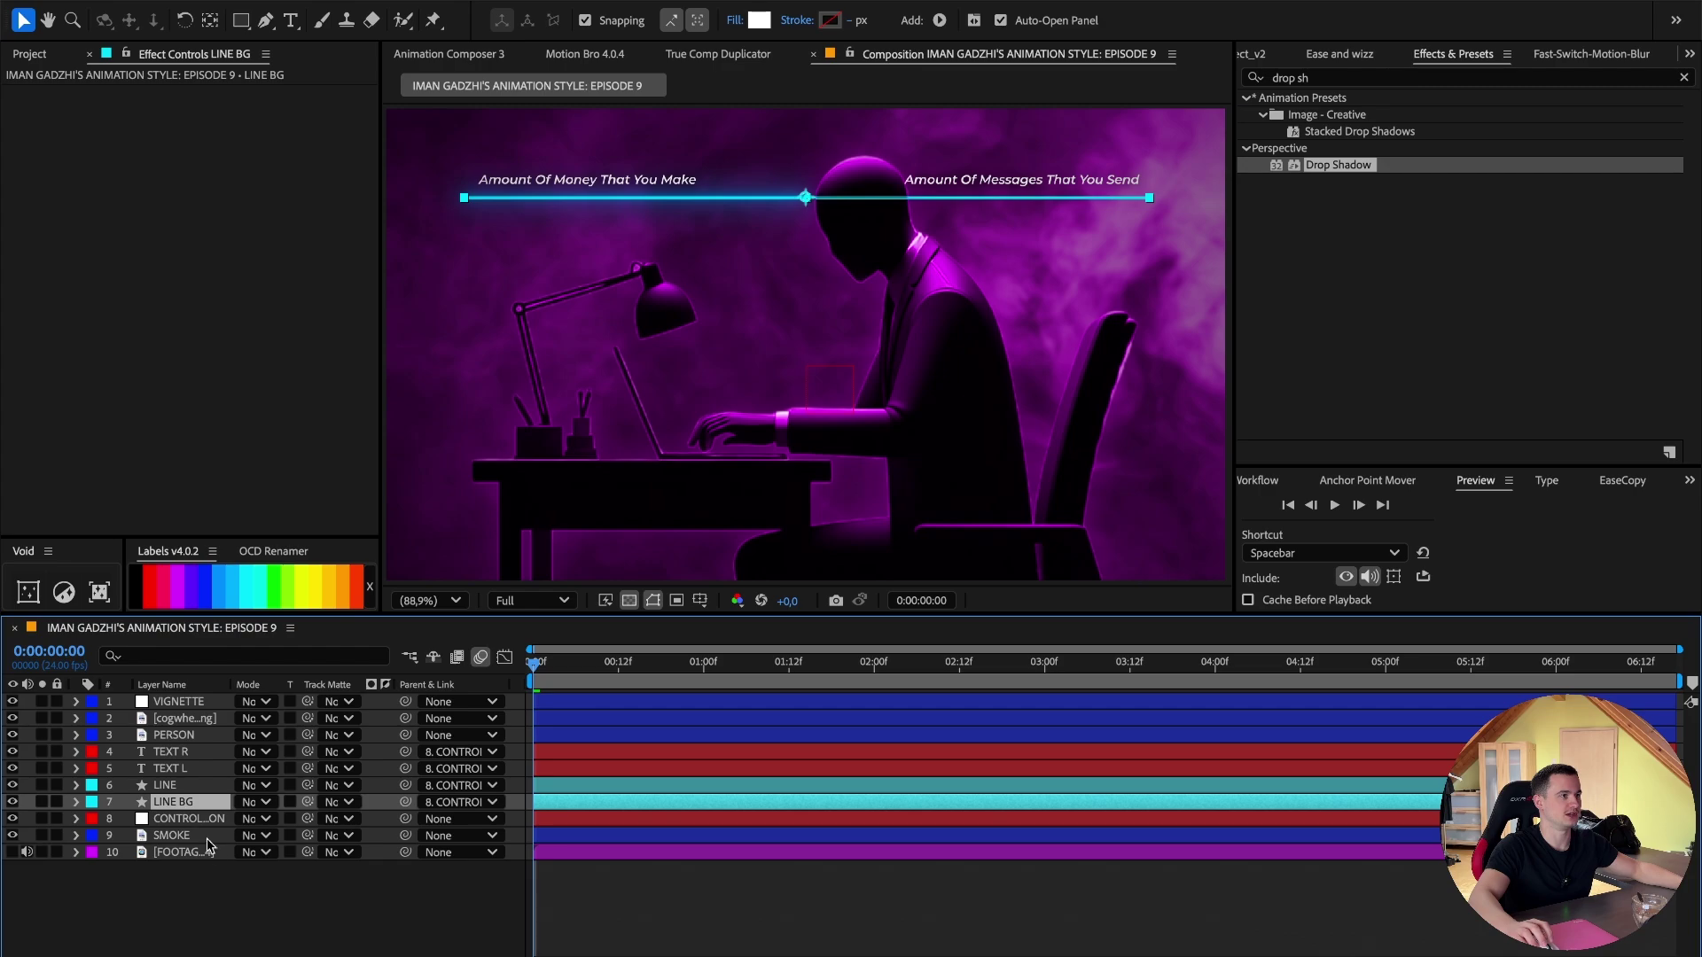
pyautogui.hotkey('ctrl', 'v')
pyautogui.click(257, 907)
# Lower the cogwheel layer's opacity to 13 %.
pyautogui.click(184, 717)
pyautogui.press('t')
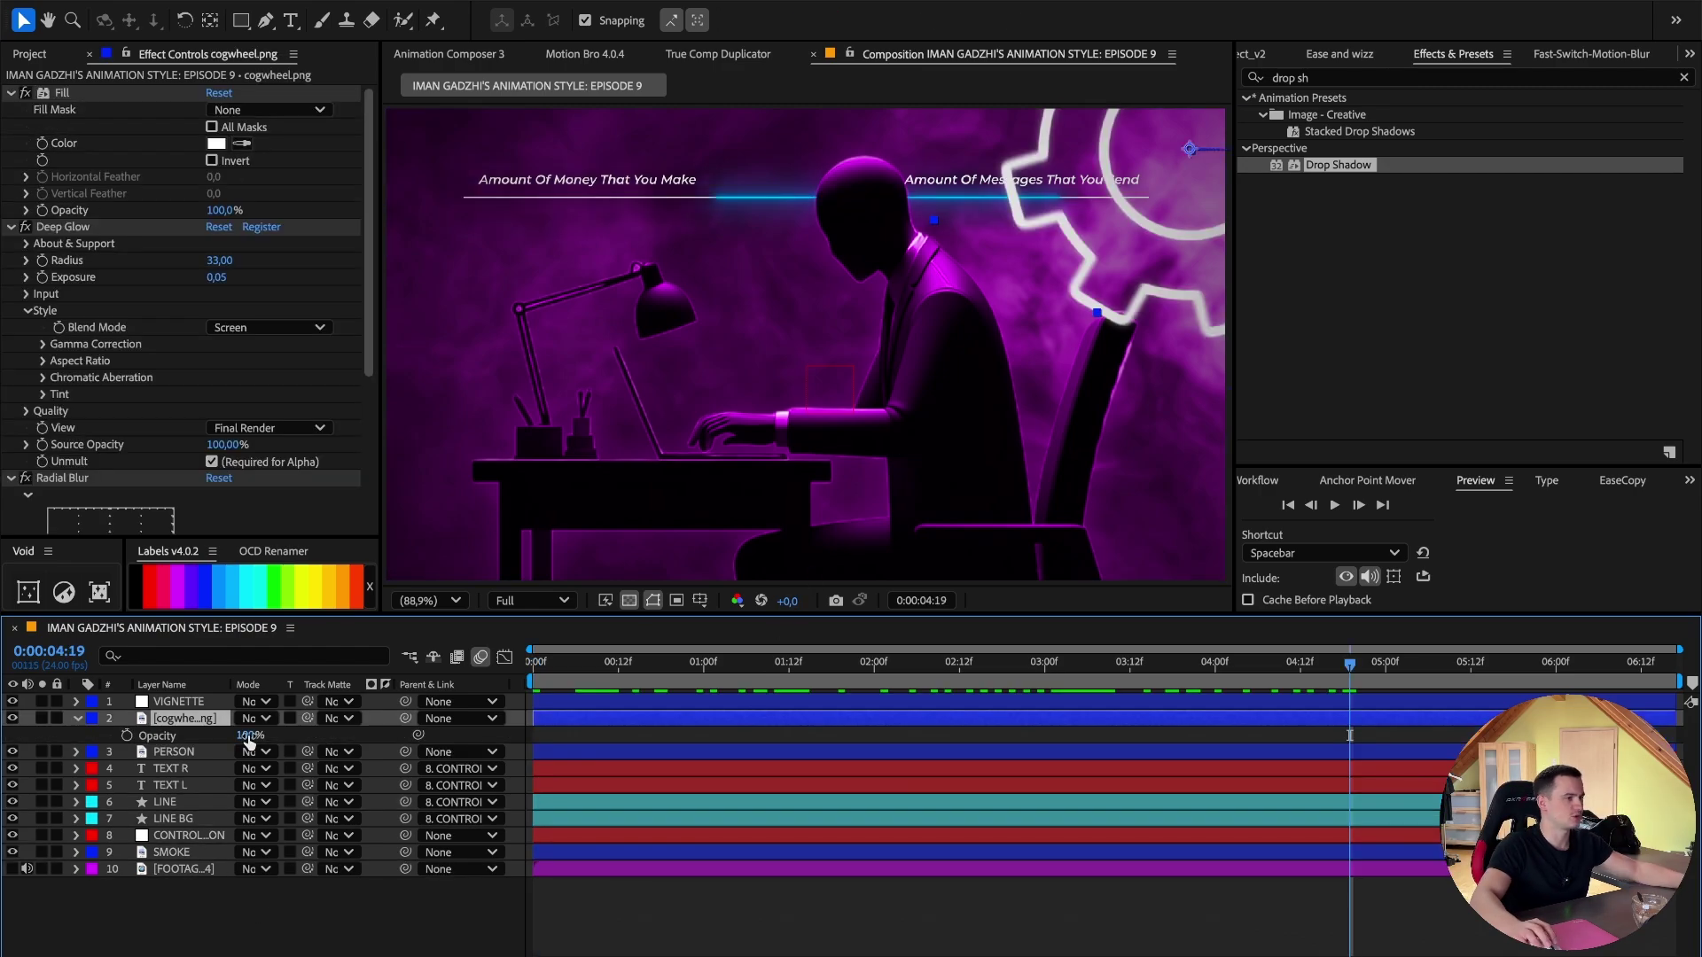
pyautogui.click(249, 736)
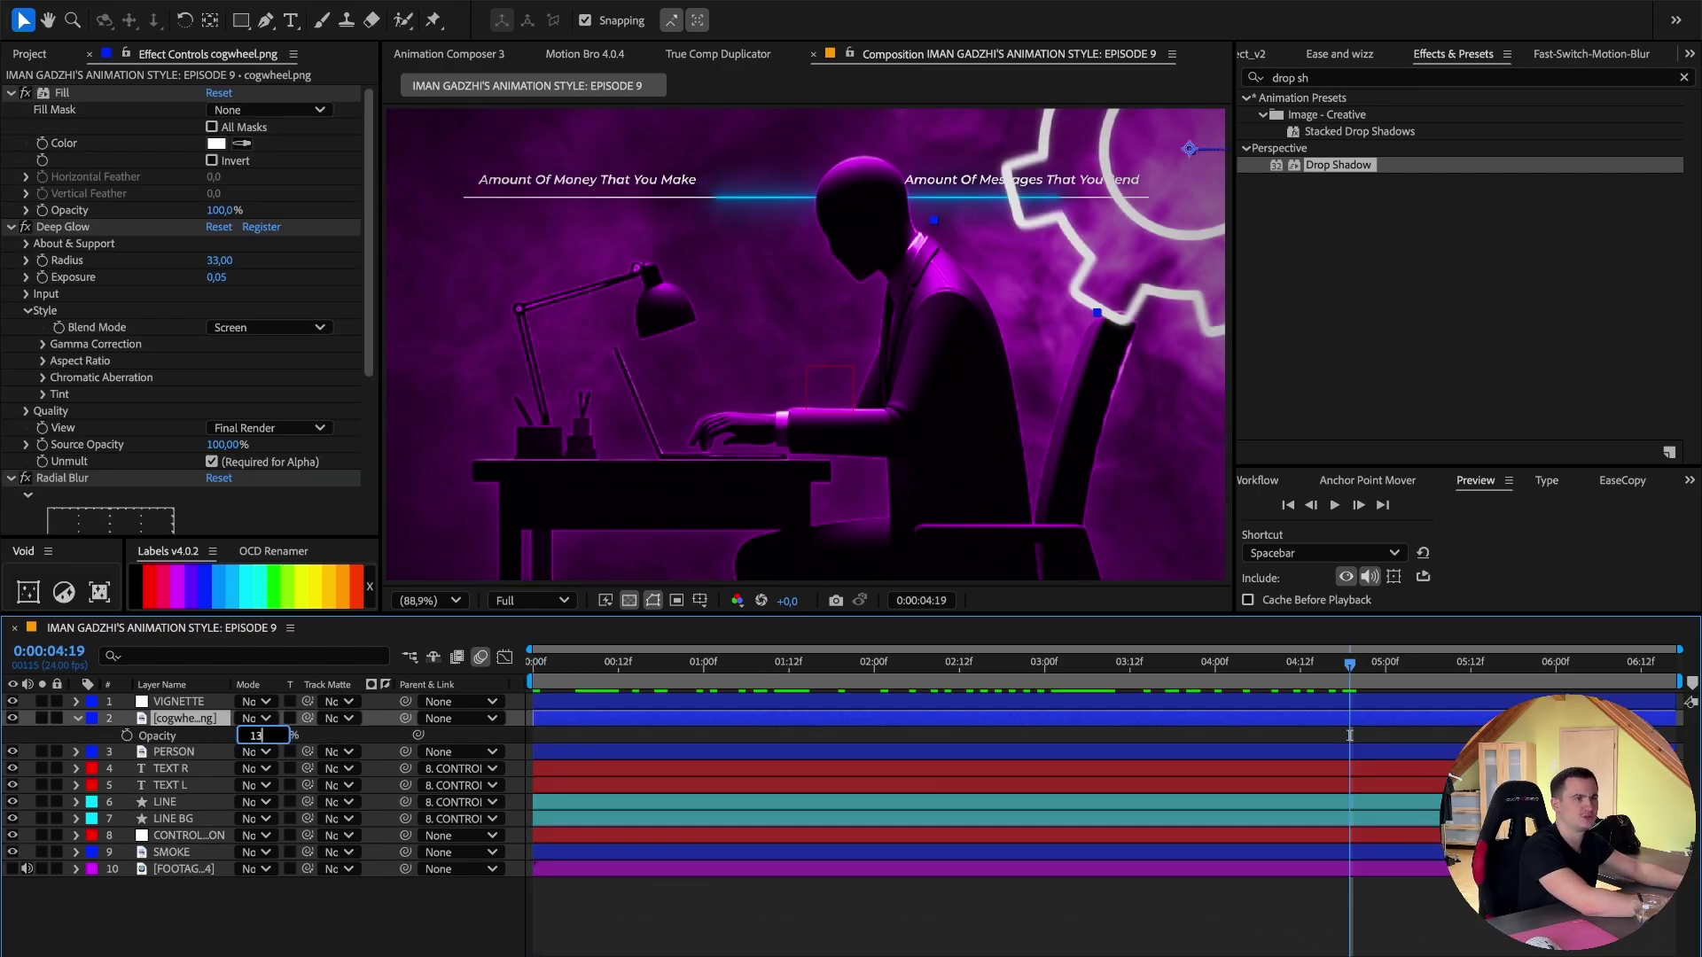
pyautogui.press('Return')
pyautogui.click(177, 719)
pyautogui.press('u')
pyautogui.press('F2')
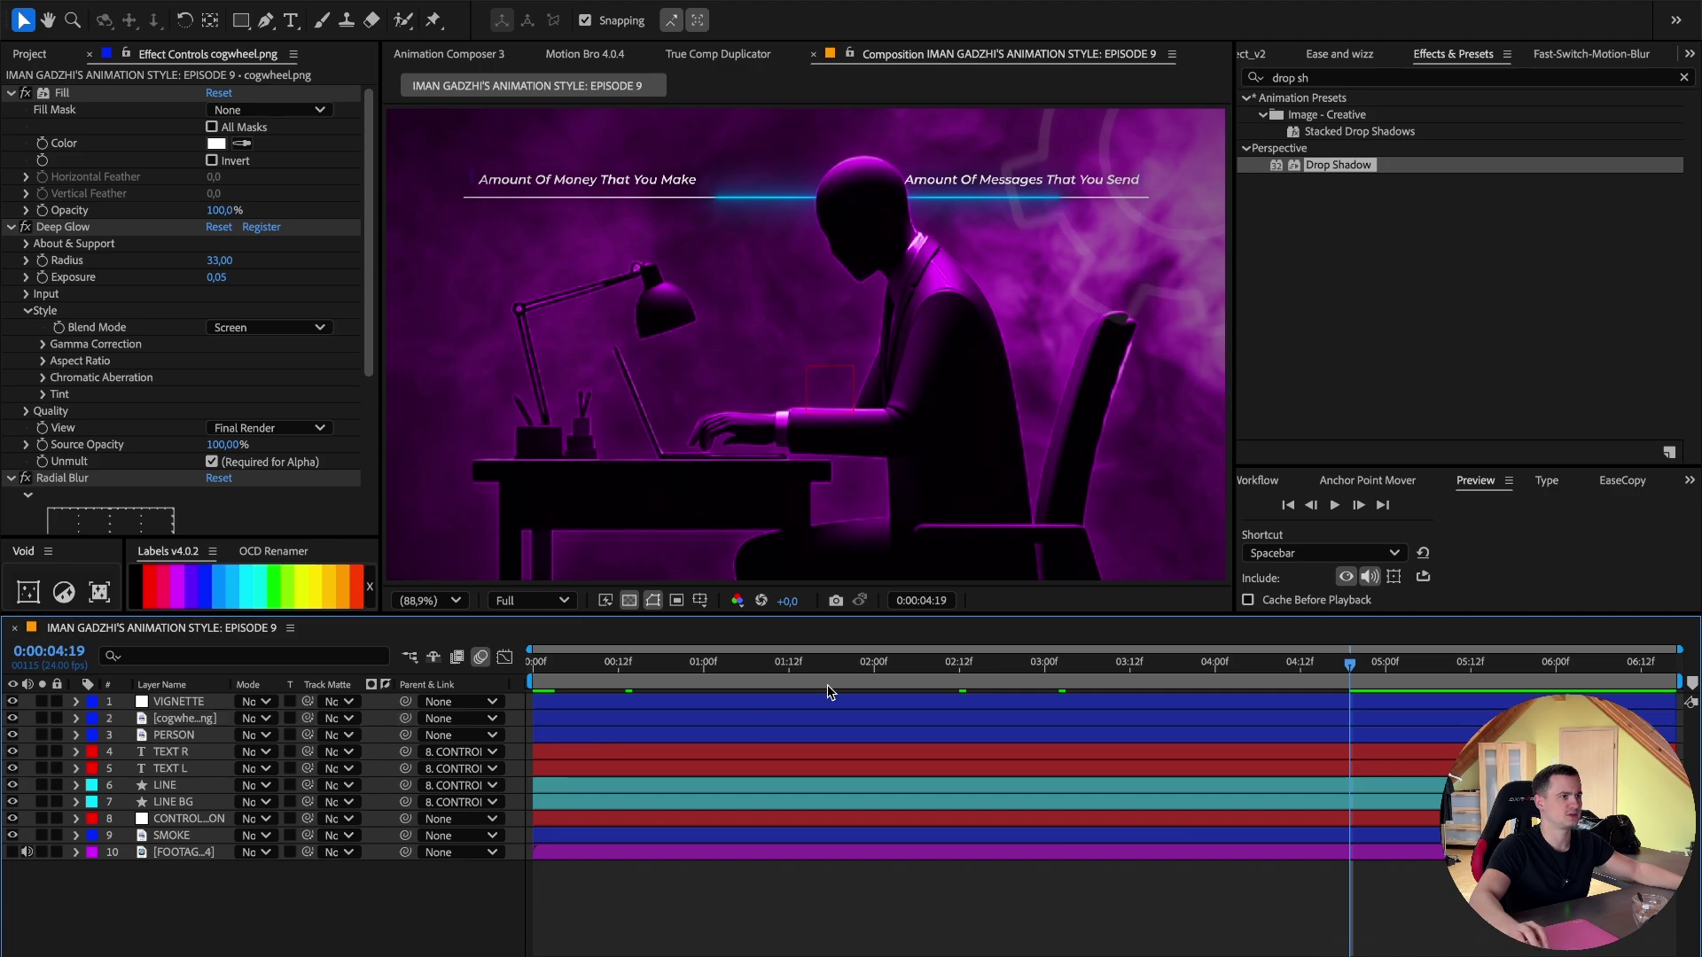
# Apply the Decode & Fade "Separately" text preset, From Start, as an in-animation to both text layers in Animation Composer.
pyautogui.moveTo(828, 663); pyautogui.dragTo(1016, 663)
pyautogui.click(183, 751)
pyautogui.keyDown('shift'); pyautogui.click(188, 769); pyautogui.keyUp('shift')
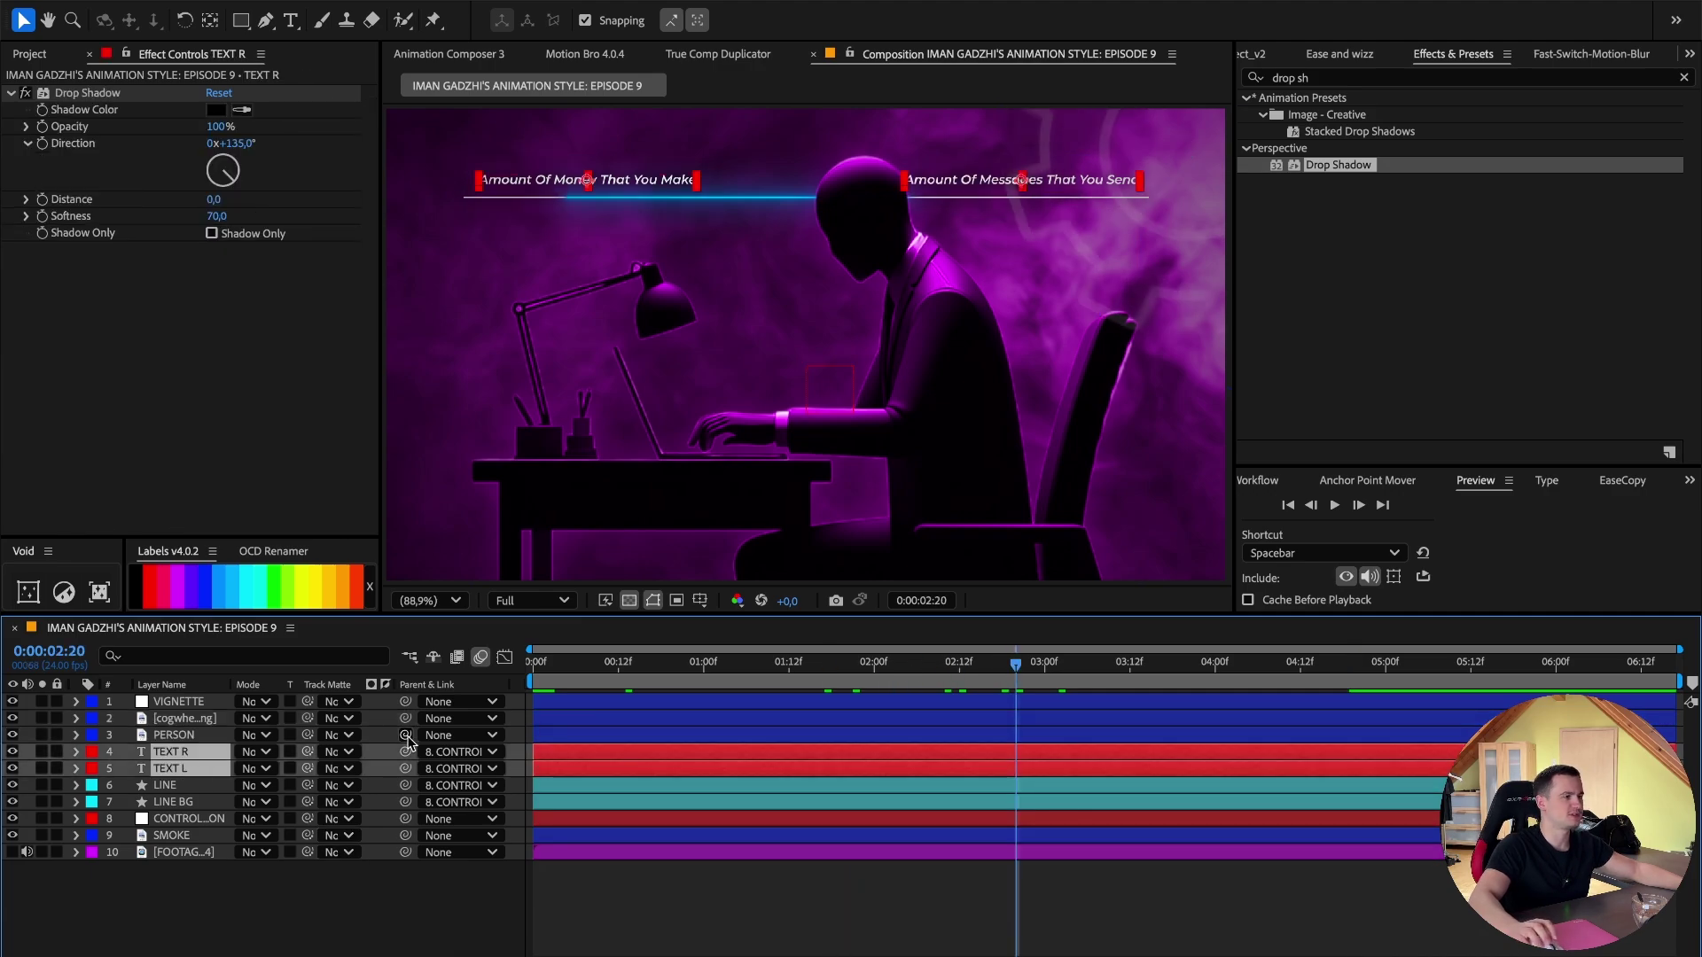
pyautogui.click(450, 54)
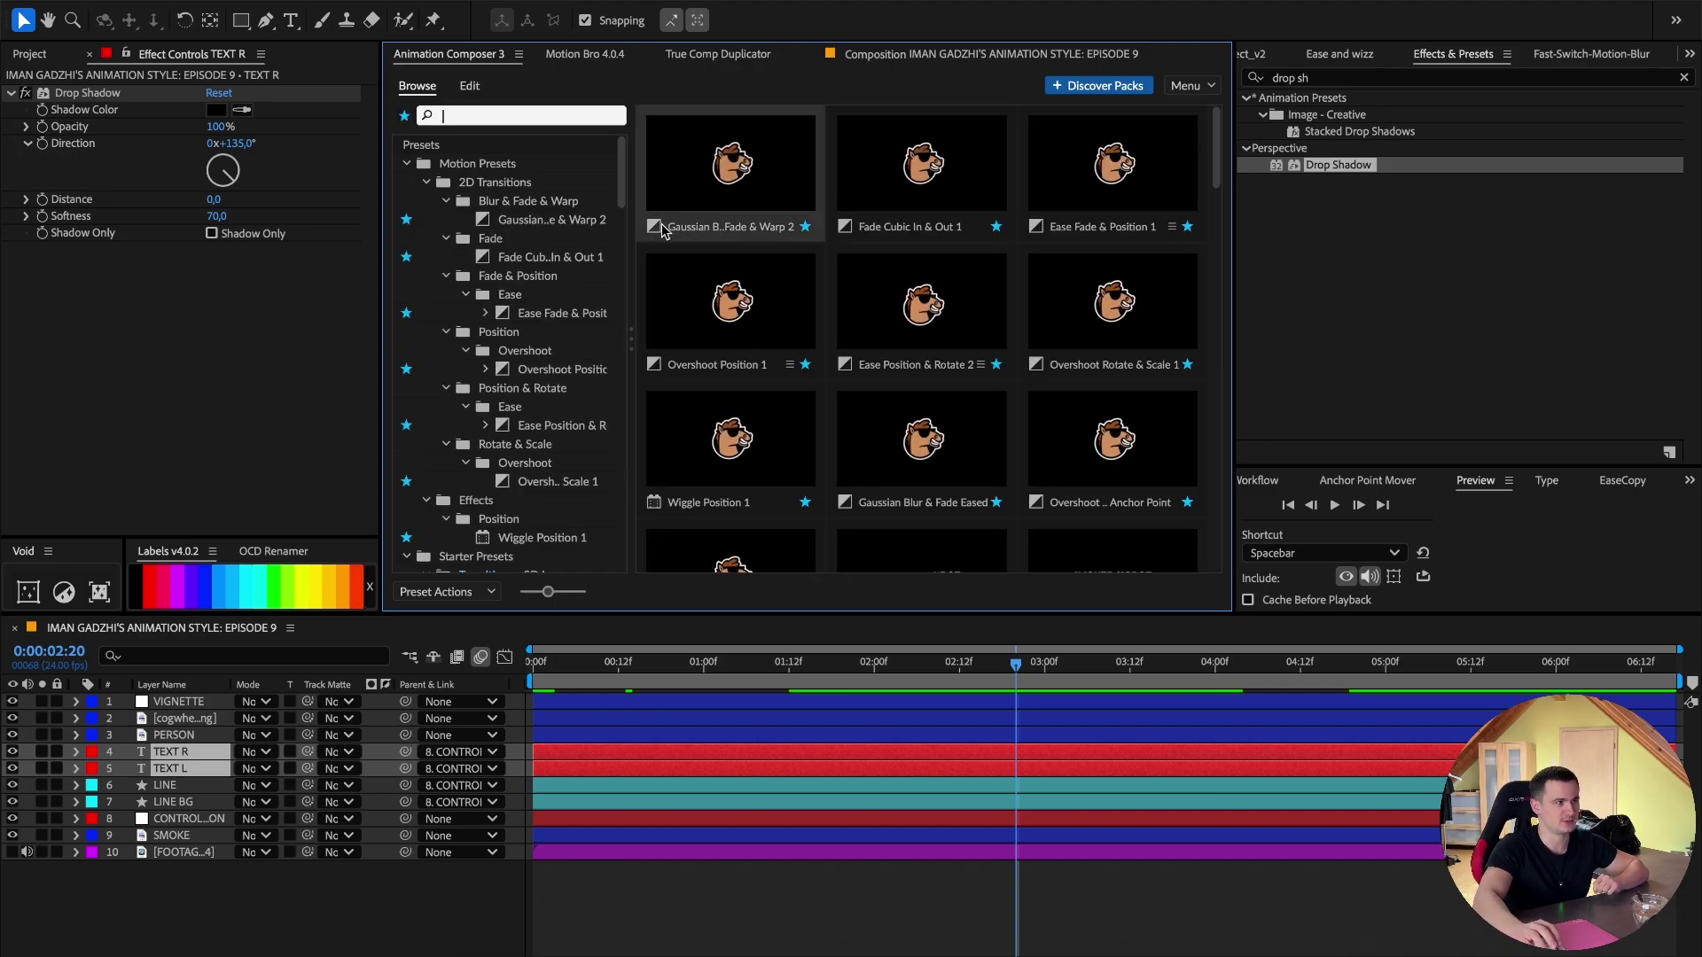
pyautogui.click(411, 120)
pyautogui.click(462, 201)
pyautogui.click(406, 200)
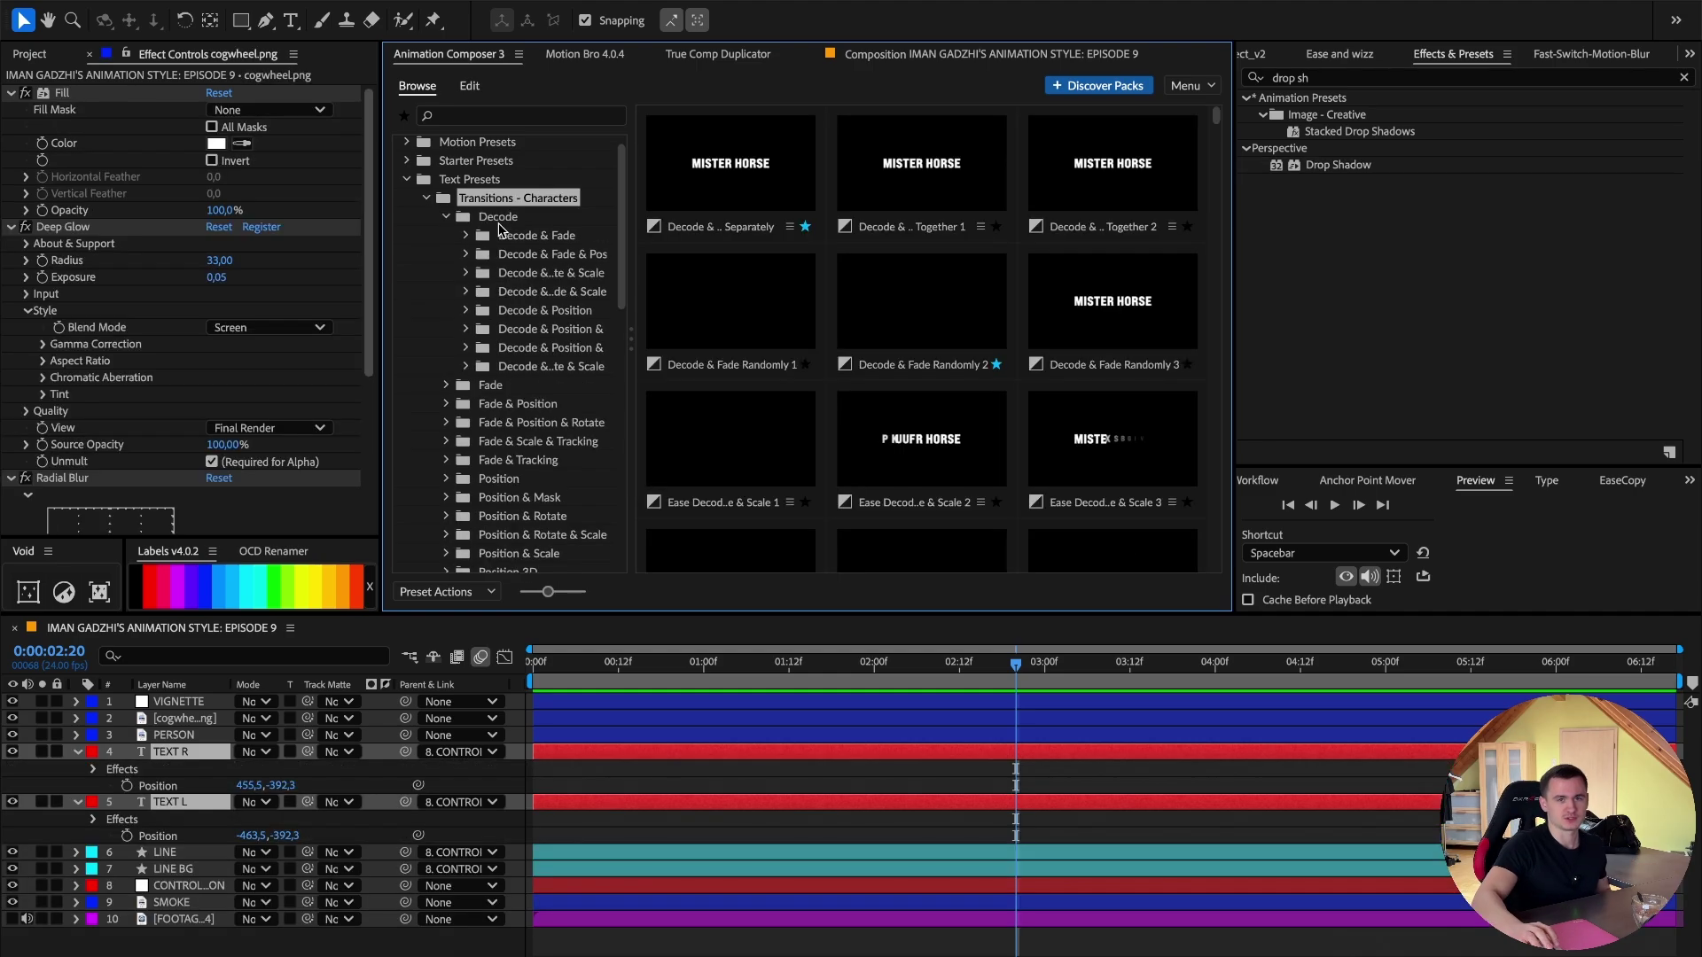
pyautogui.click(529, 236)
pyautogui.click(789, 226)
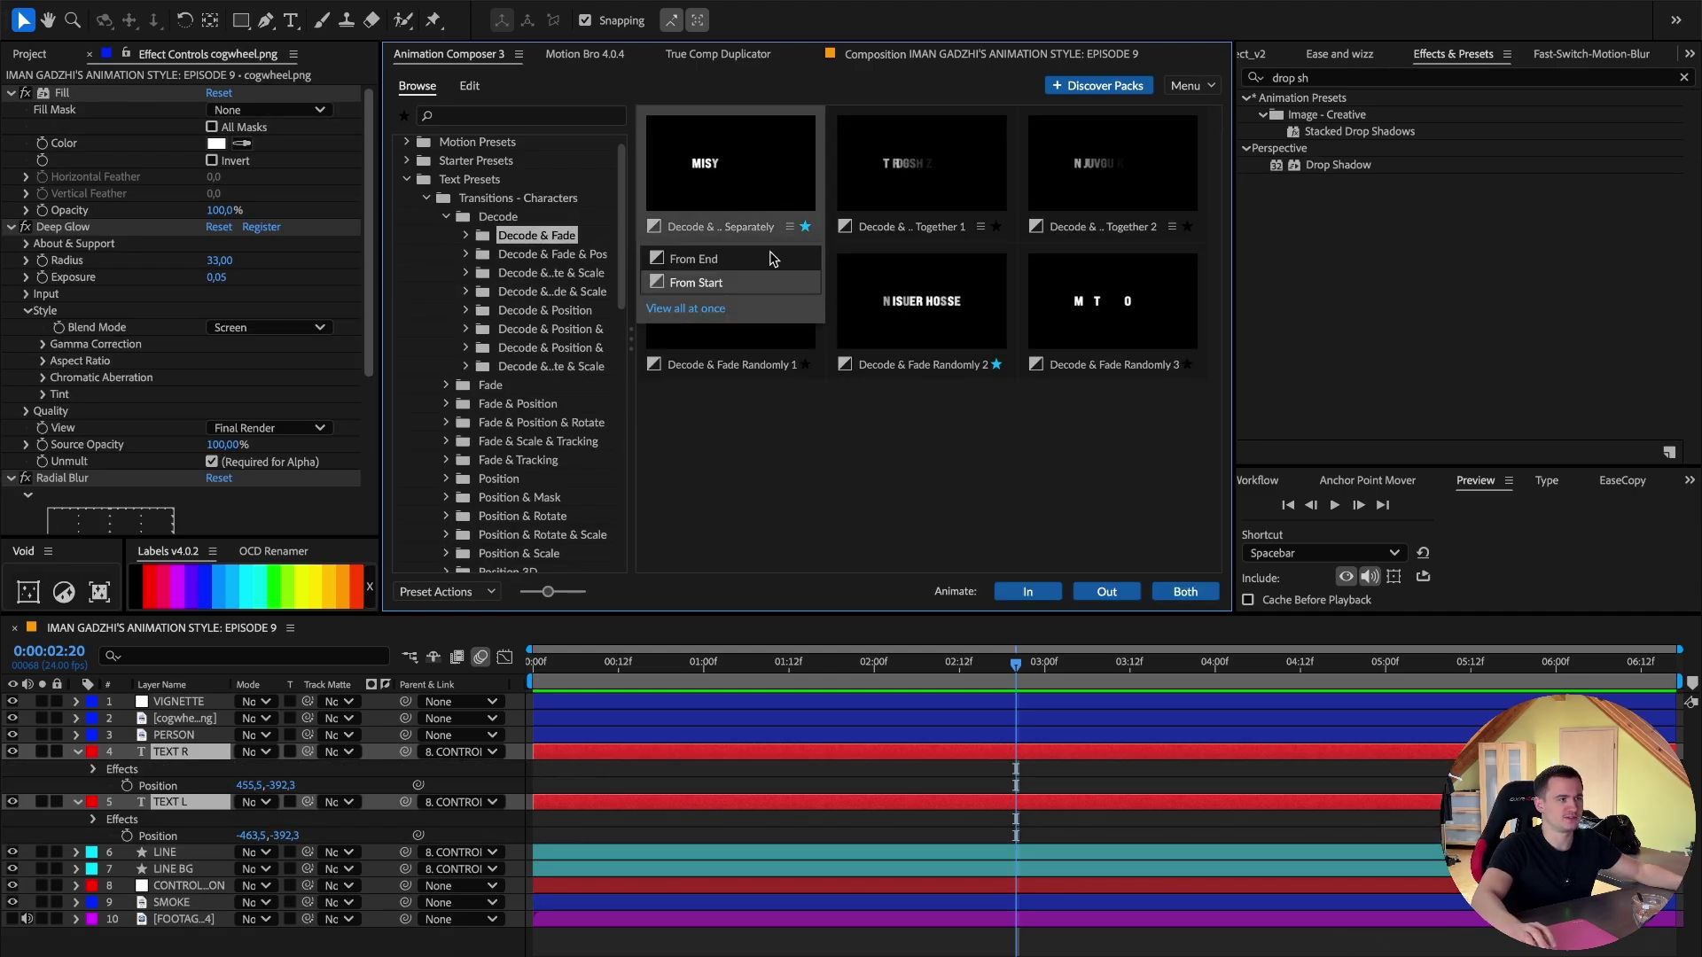
pyautogui.click(1025, 590)
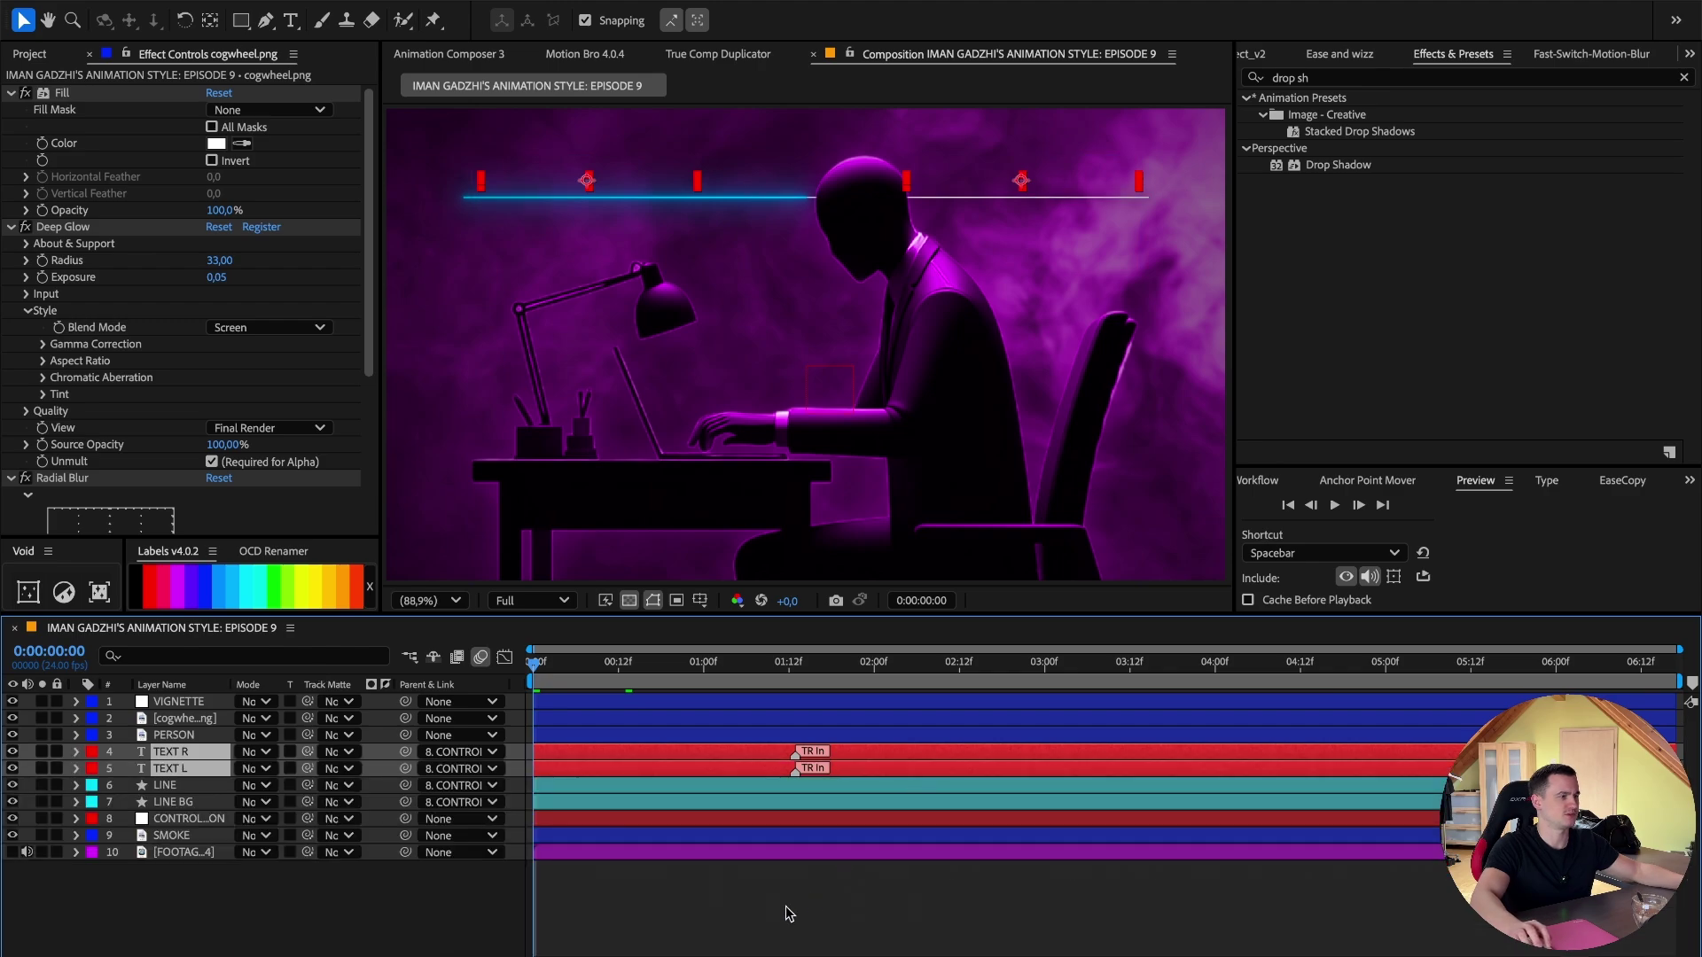
# Preview the text animation and stagger the layers, starting TEXT L at about 1:05 and TEXT R at about 3:13.
pyautogui.click(785, 911)
pyautogui.press('space')
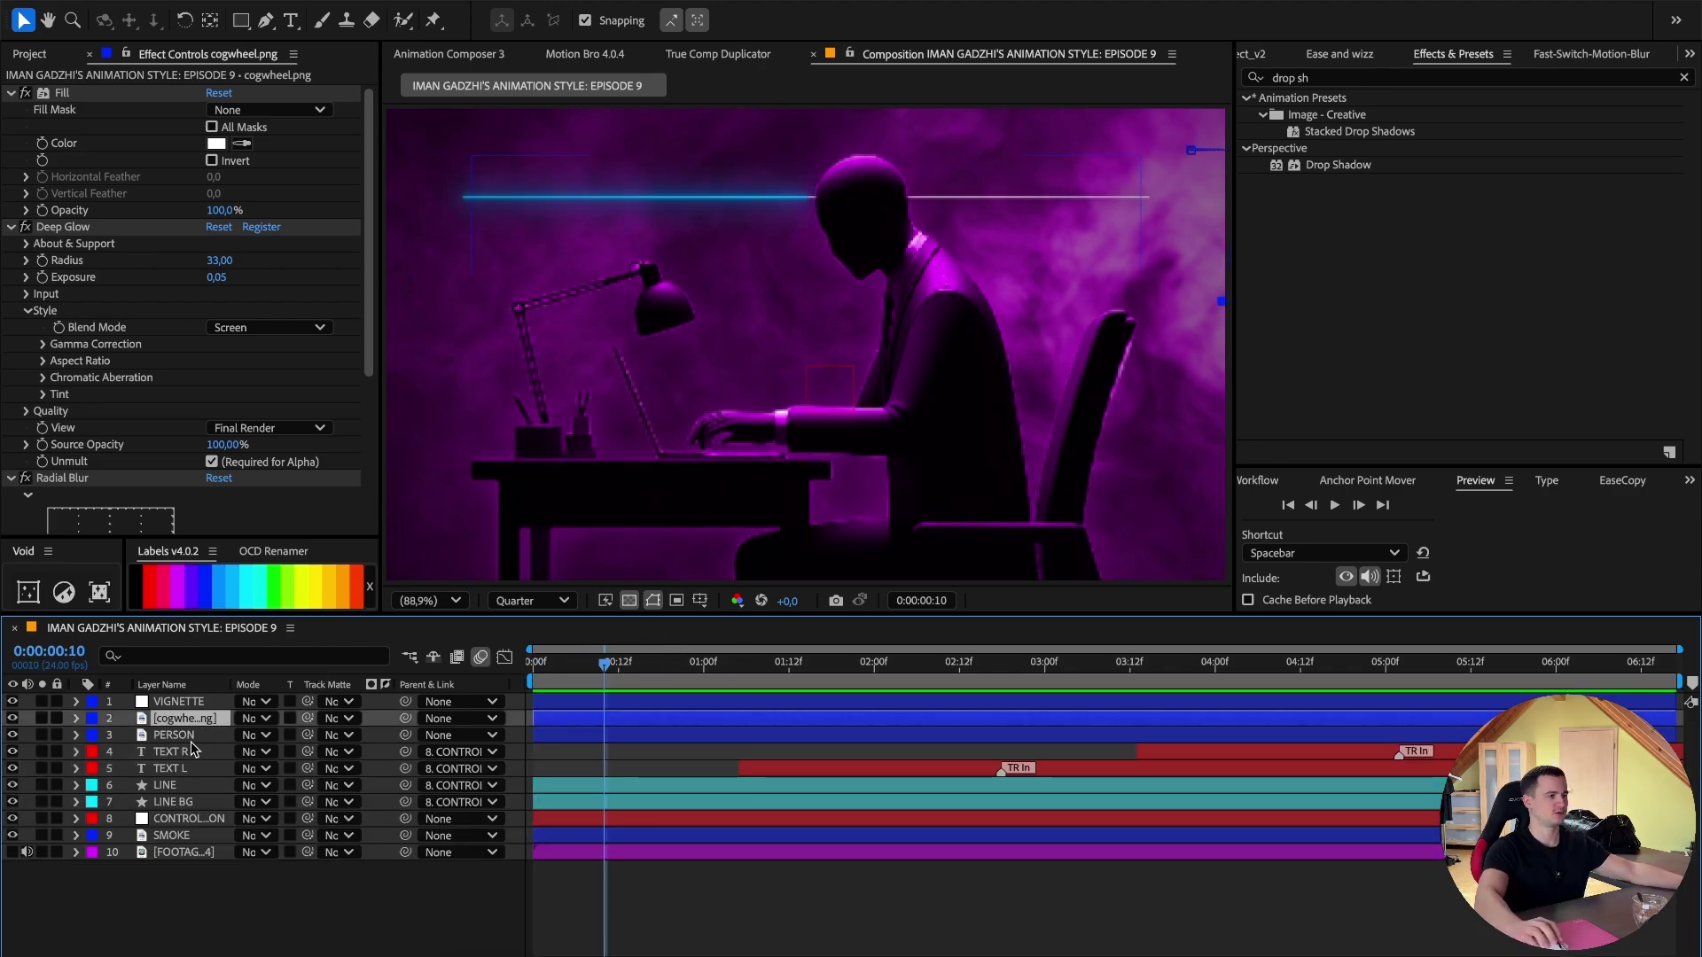
# Ease the LINE layer's position keyframes with the "smooth l" curve and retime them to about 2:09 and 5:05.
pyautogui.click(168, 785)
pyautogui.click(173, 801)
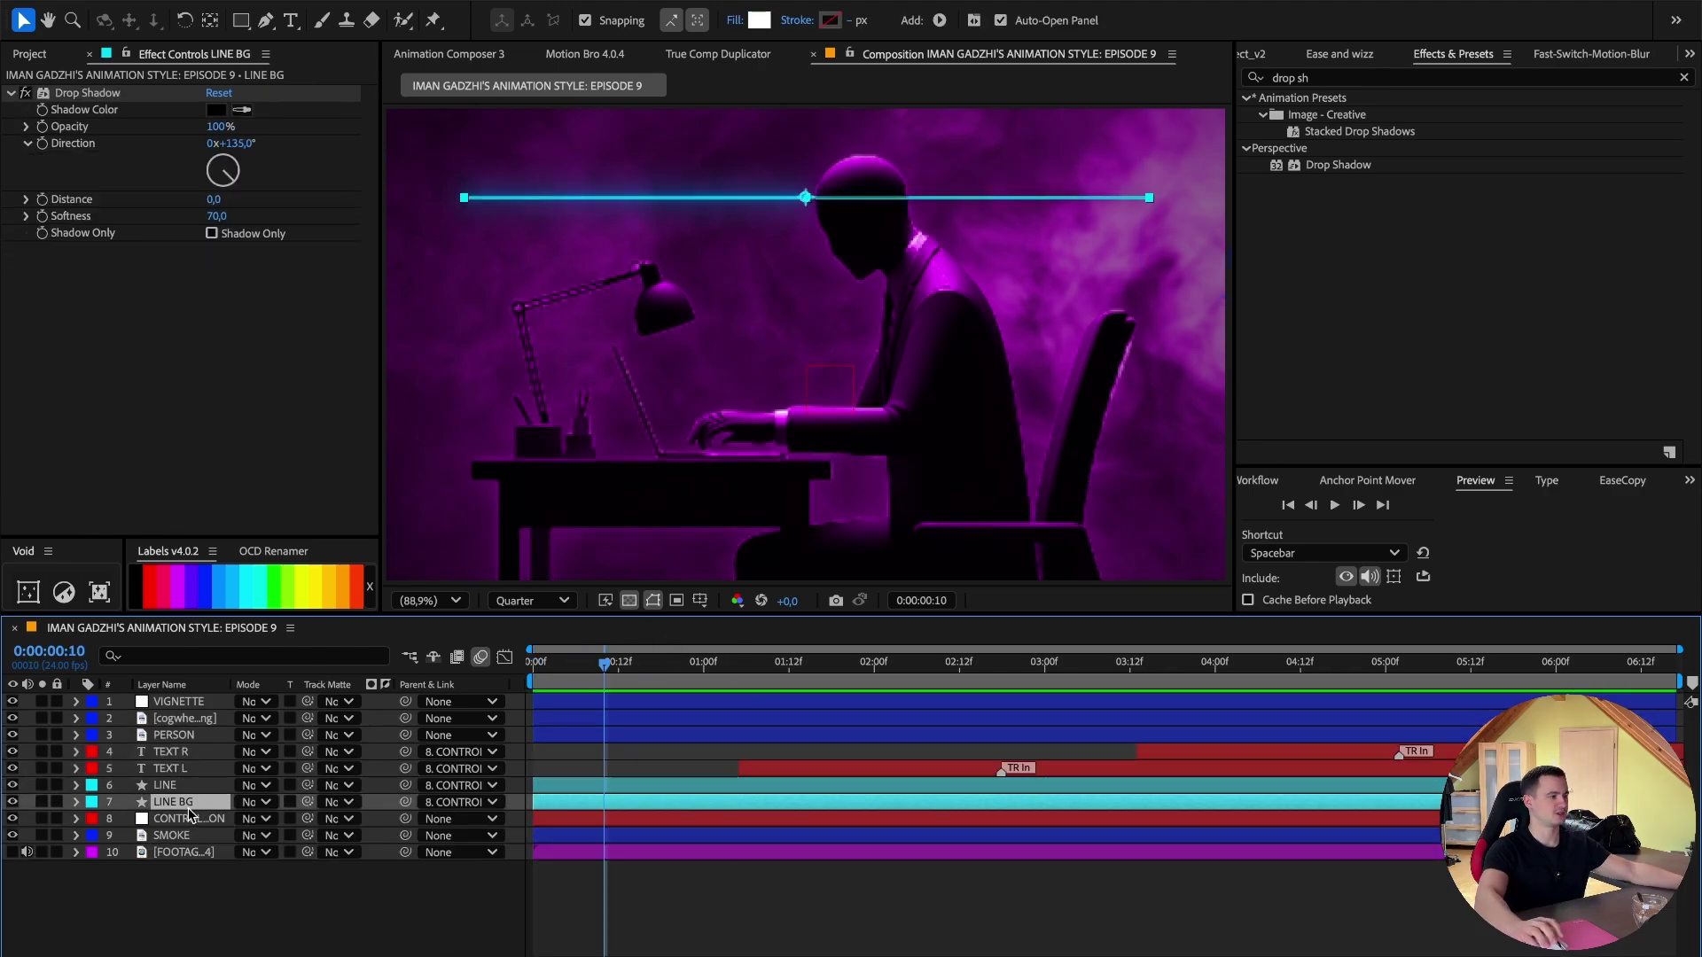
pyautogui.click(275, 784)
pyautogui.press('p')
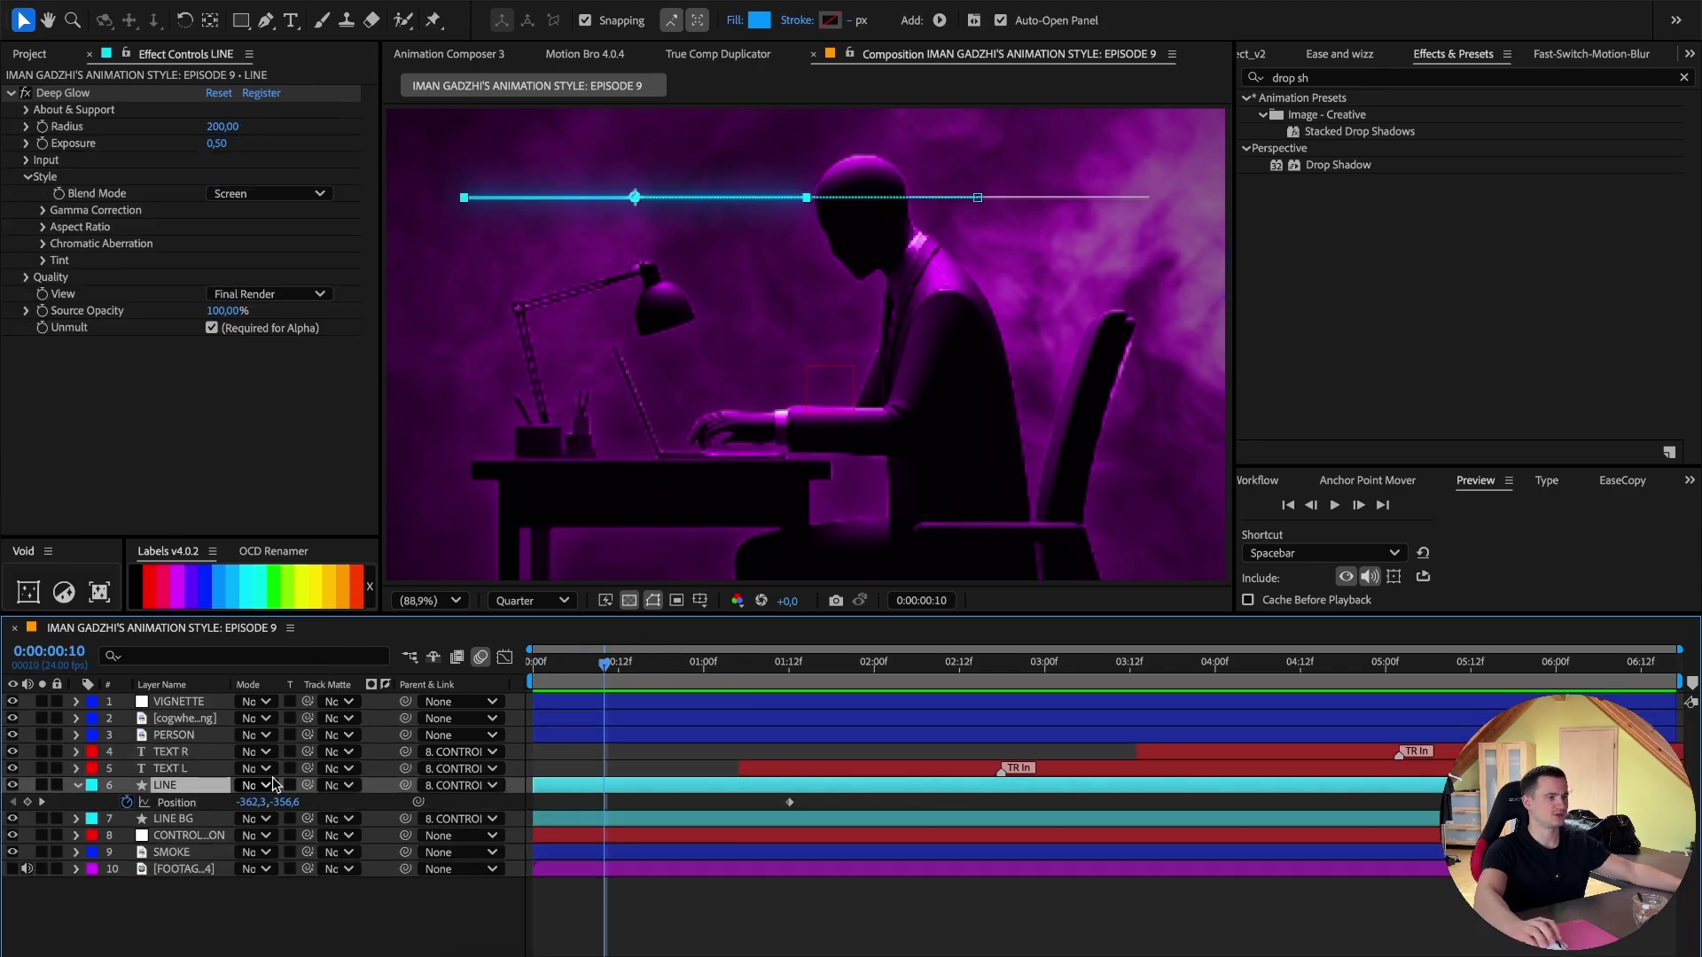
pyautogui.click(184, 802)
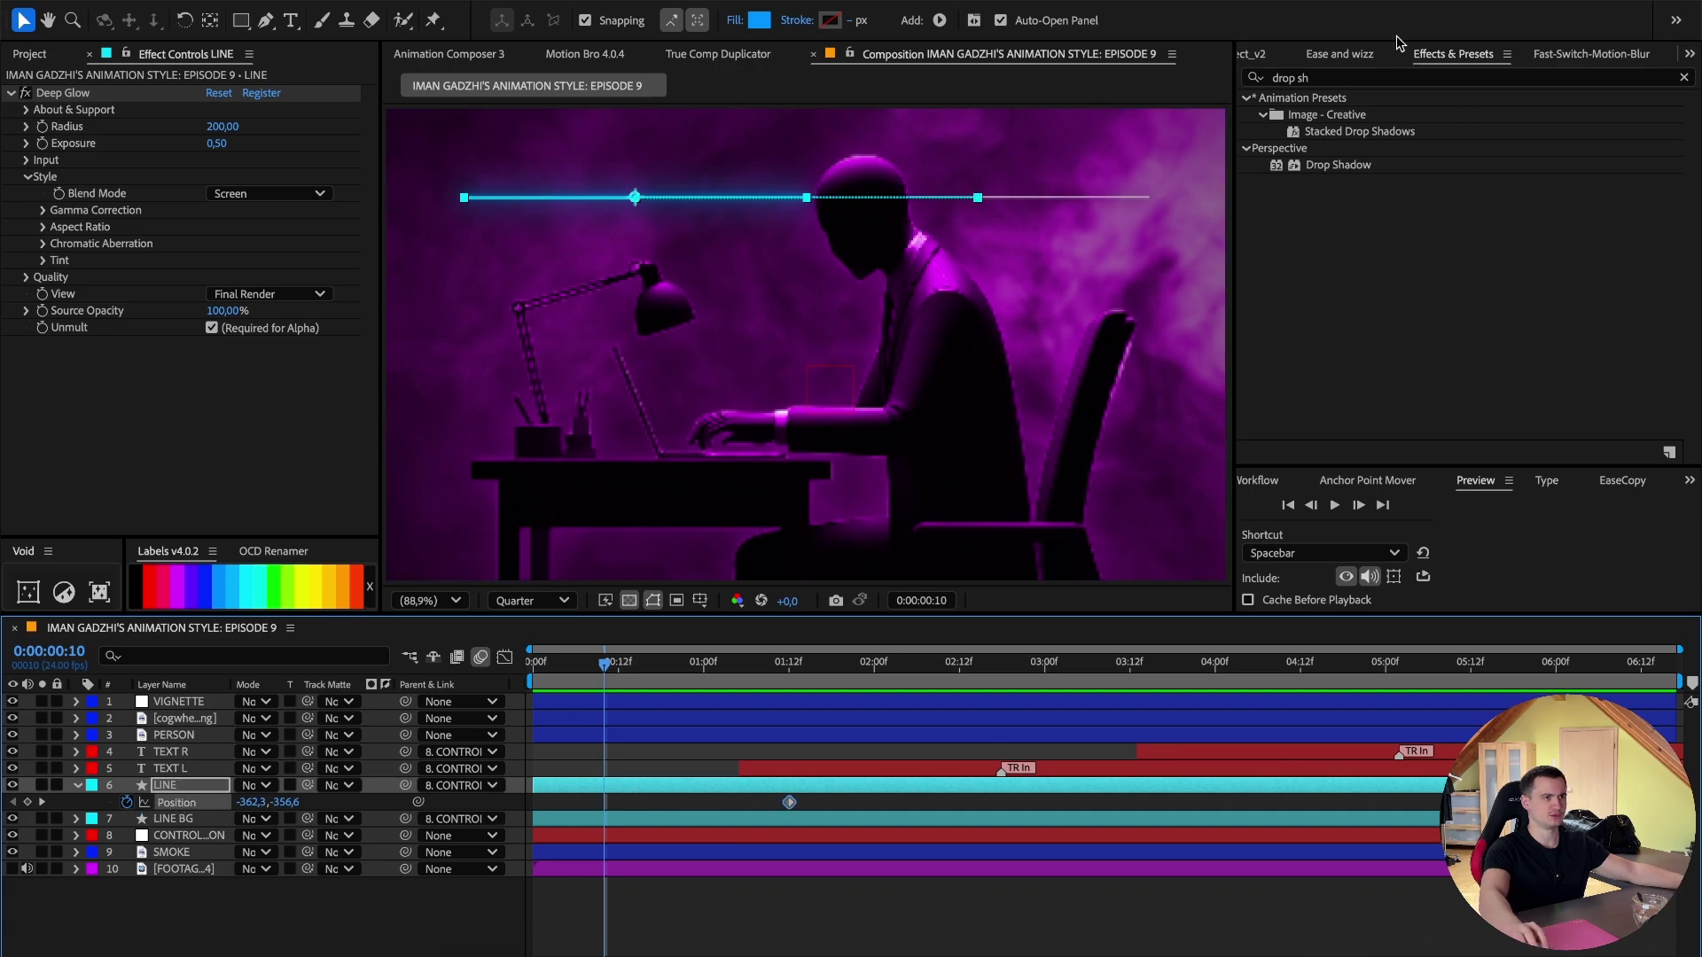
pyautogui.click(1259, 54)
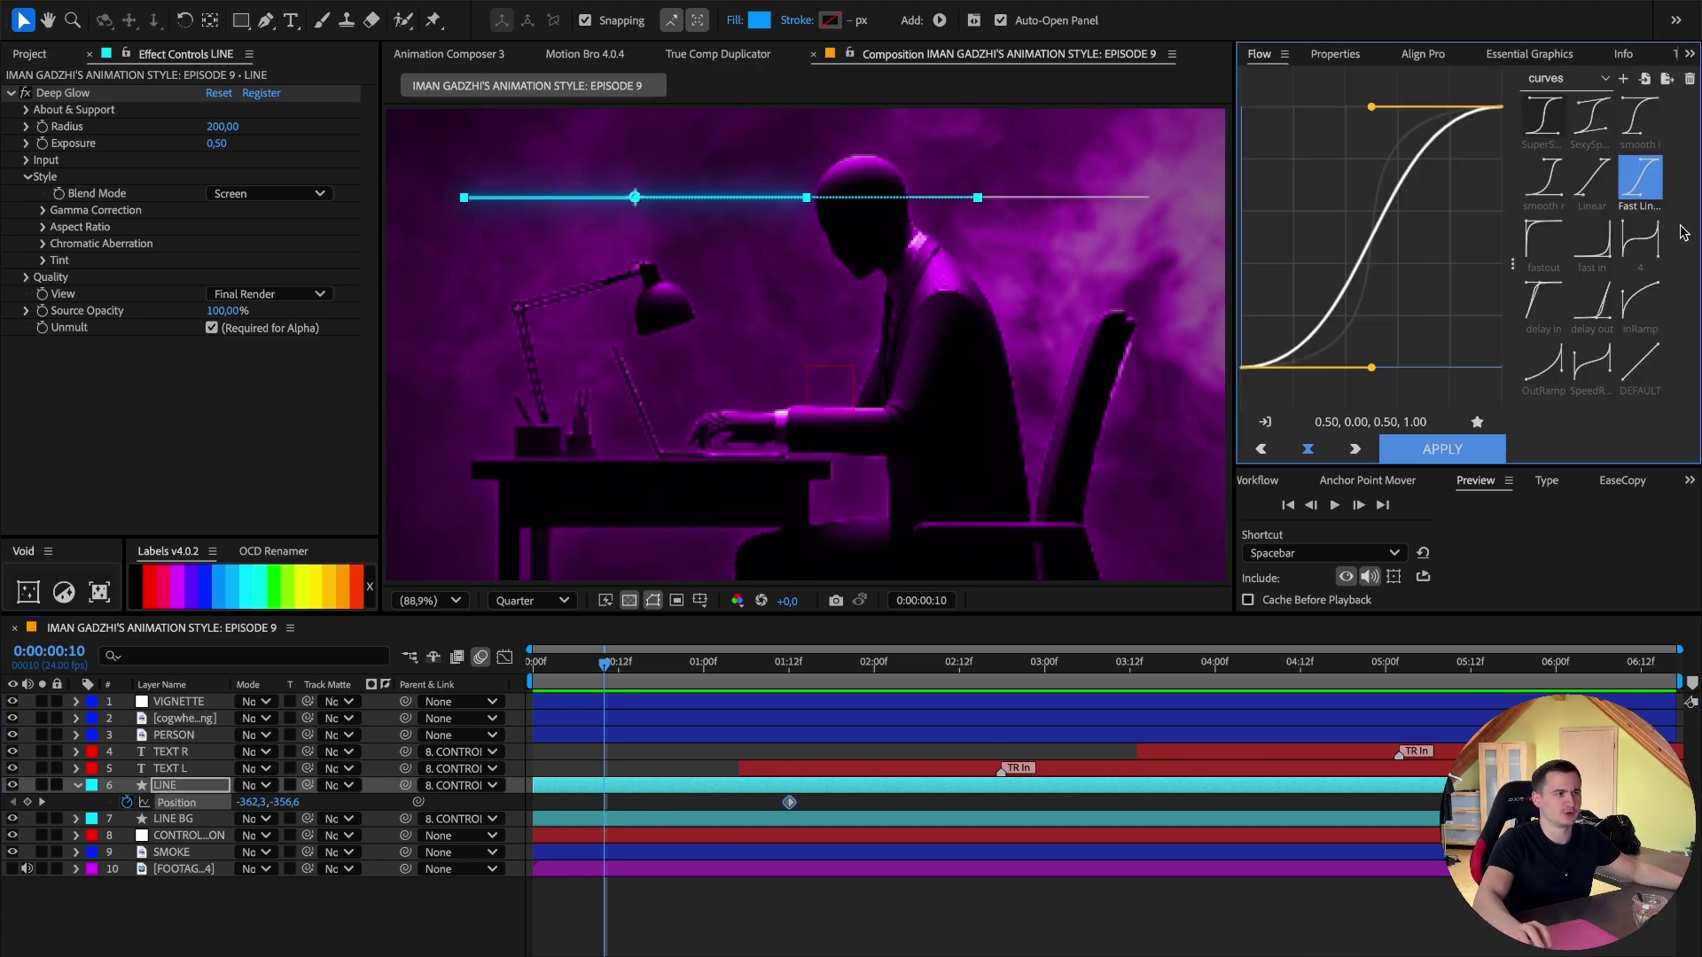
pyautogui.click(1640, 115)
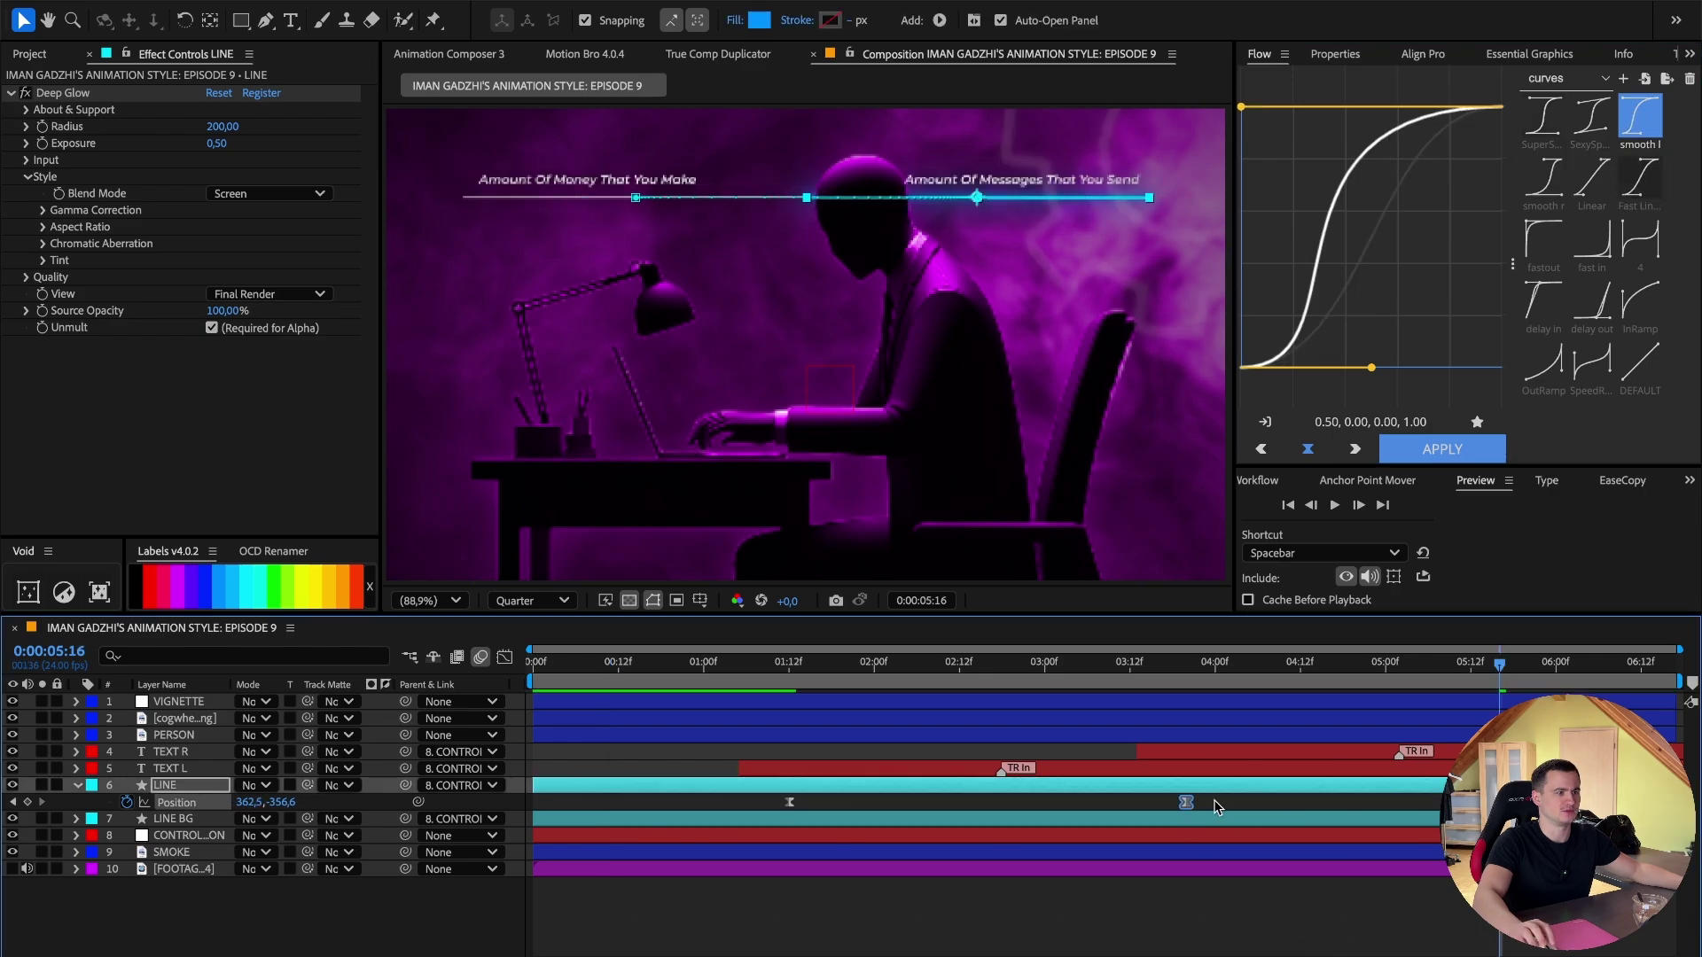
pyautogui.moveTo(1214, 800); pyautogui.dragTo(995, 802)
pyautogui.click(1438, 452)
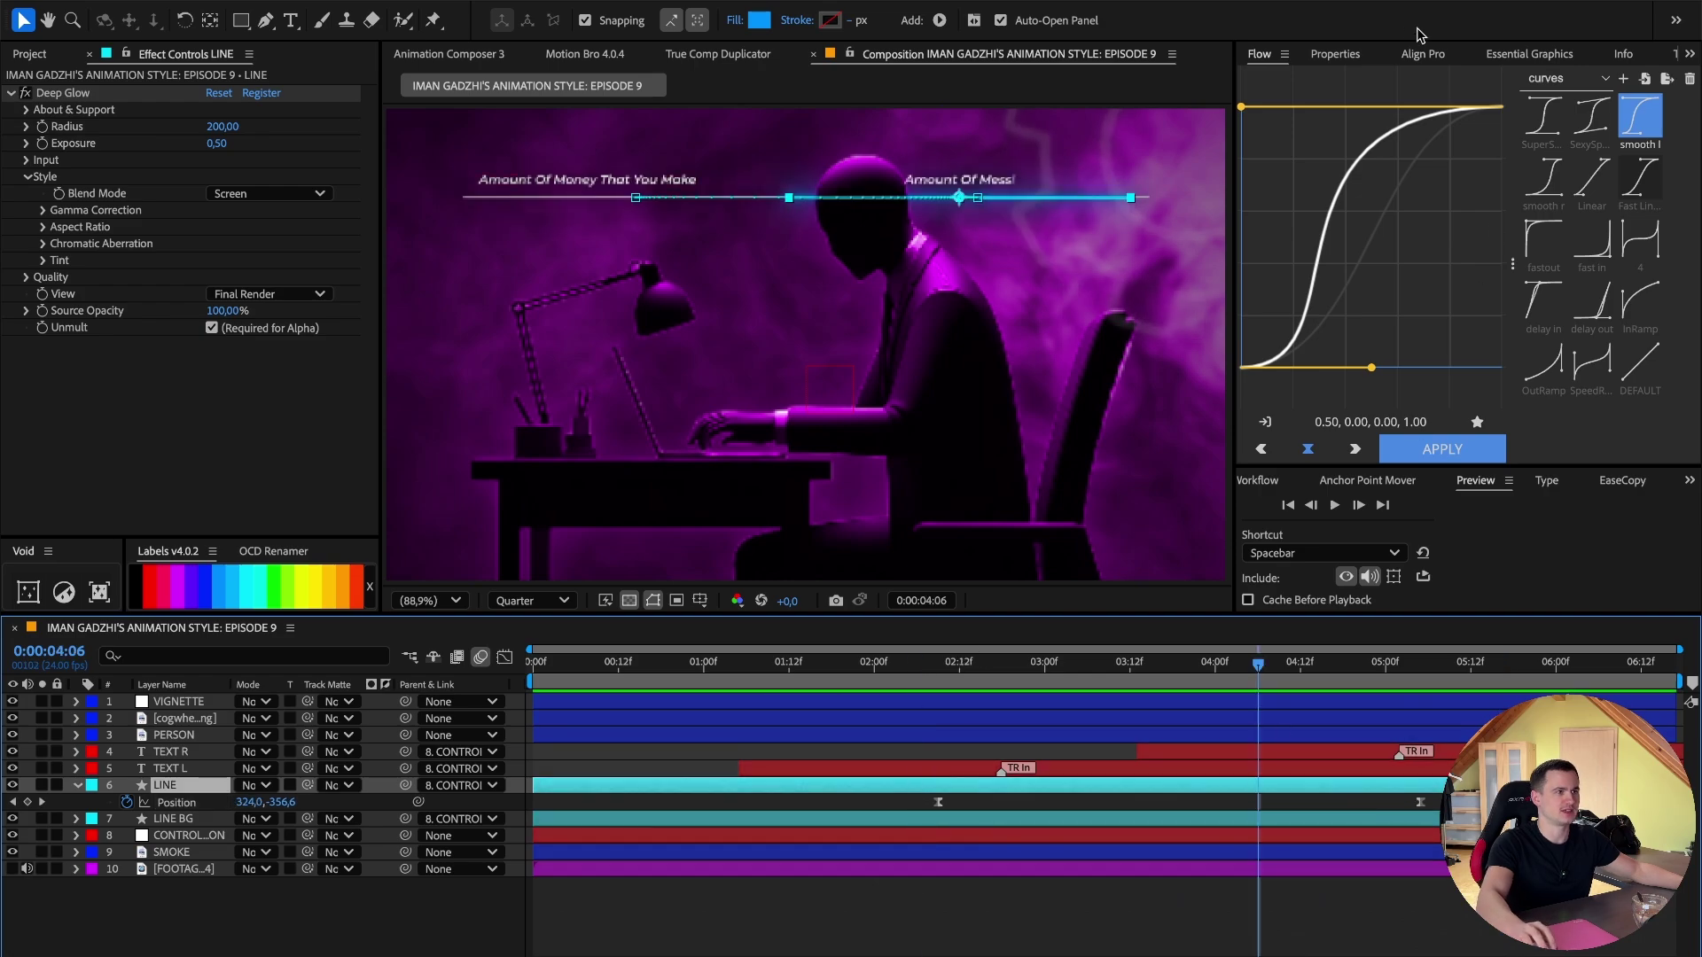
# Shorten the glowing LINE layer's rectangle by setting its width to 550.
pyautogui.click(1316, 54)
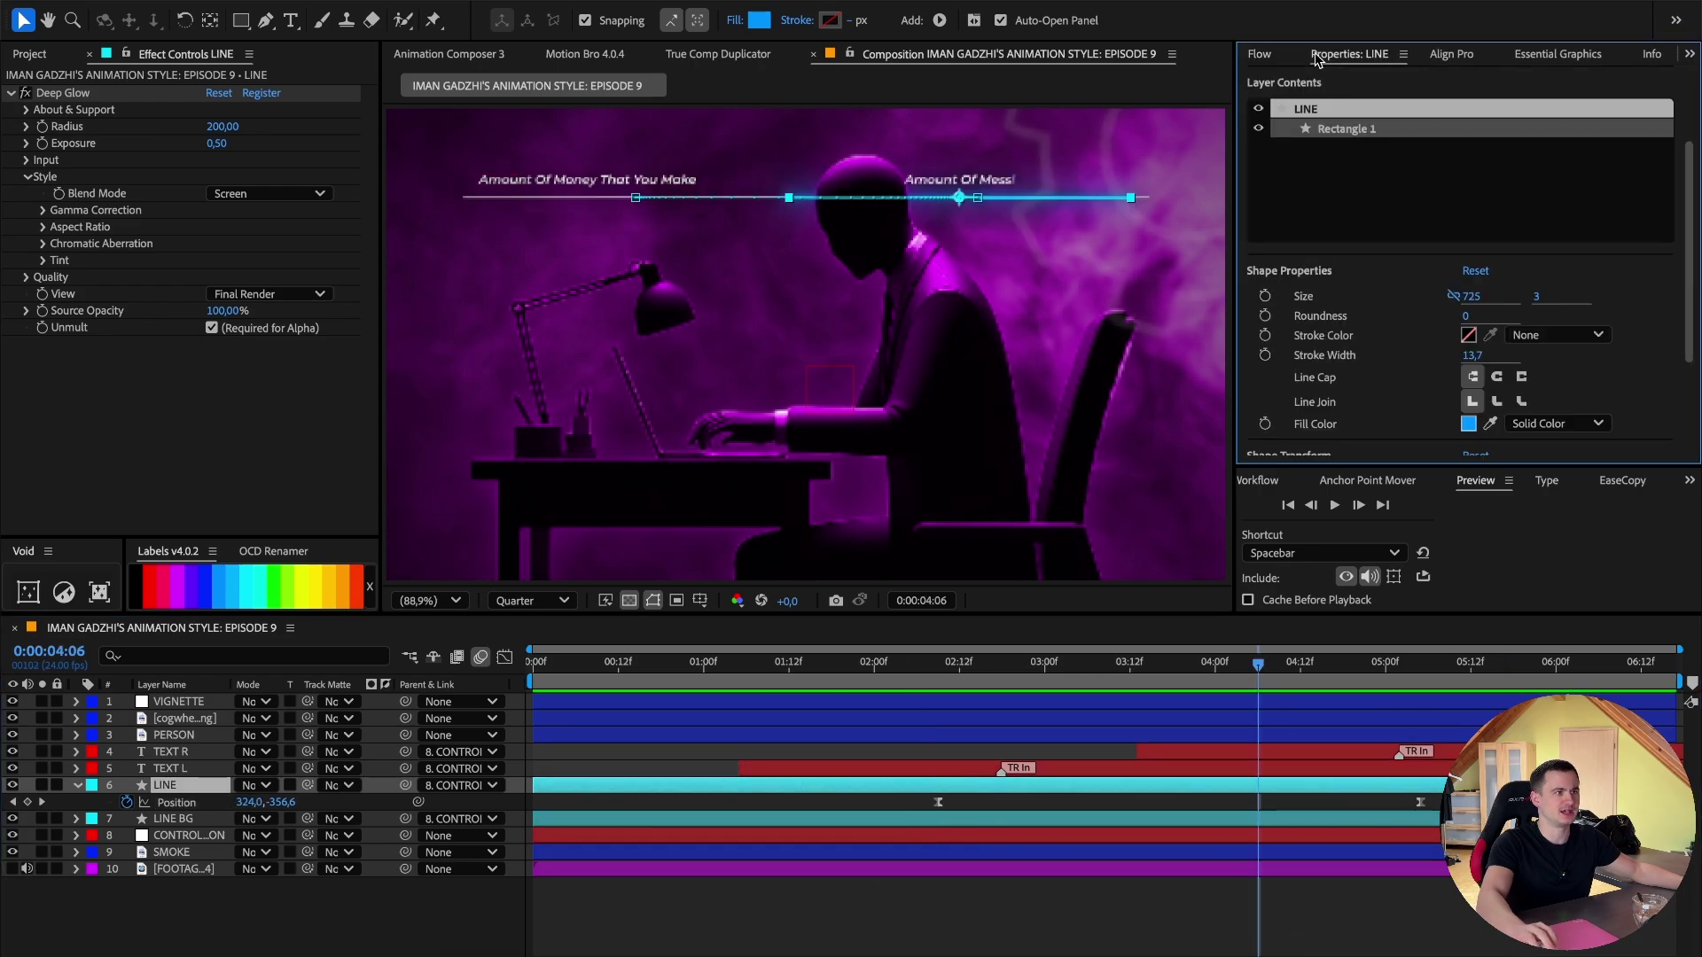
pyautogui.moveTo(802, 674); pyautogui.dragTo(669, 691)
pyautogui.scroll(2, 638, 258)
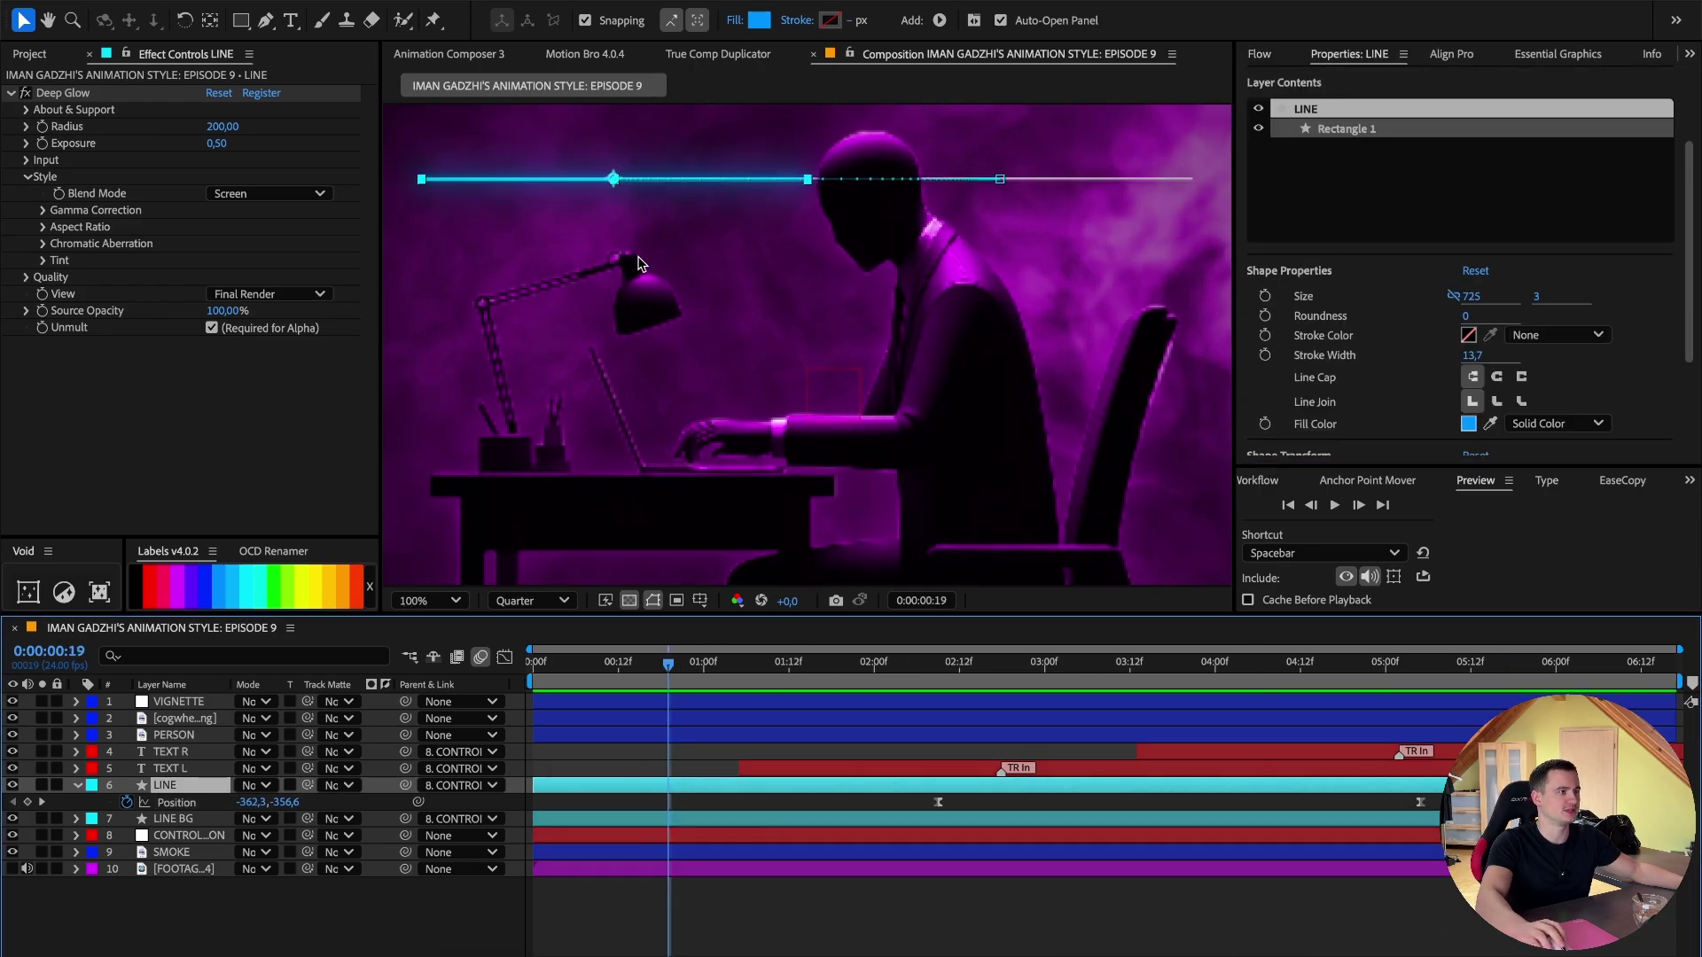
pyautogui.moveTo(638, 258); pyautogui.dragTo(1075, 576)
pyautogui.moveTo(1537, 302); pyautogui.dragTo(1380, 319)
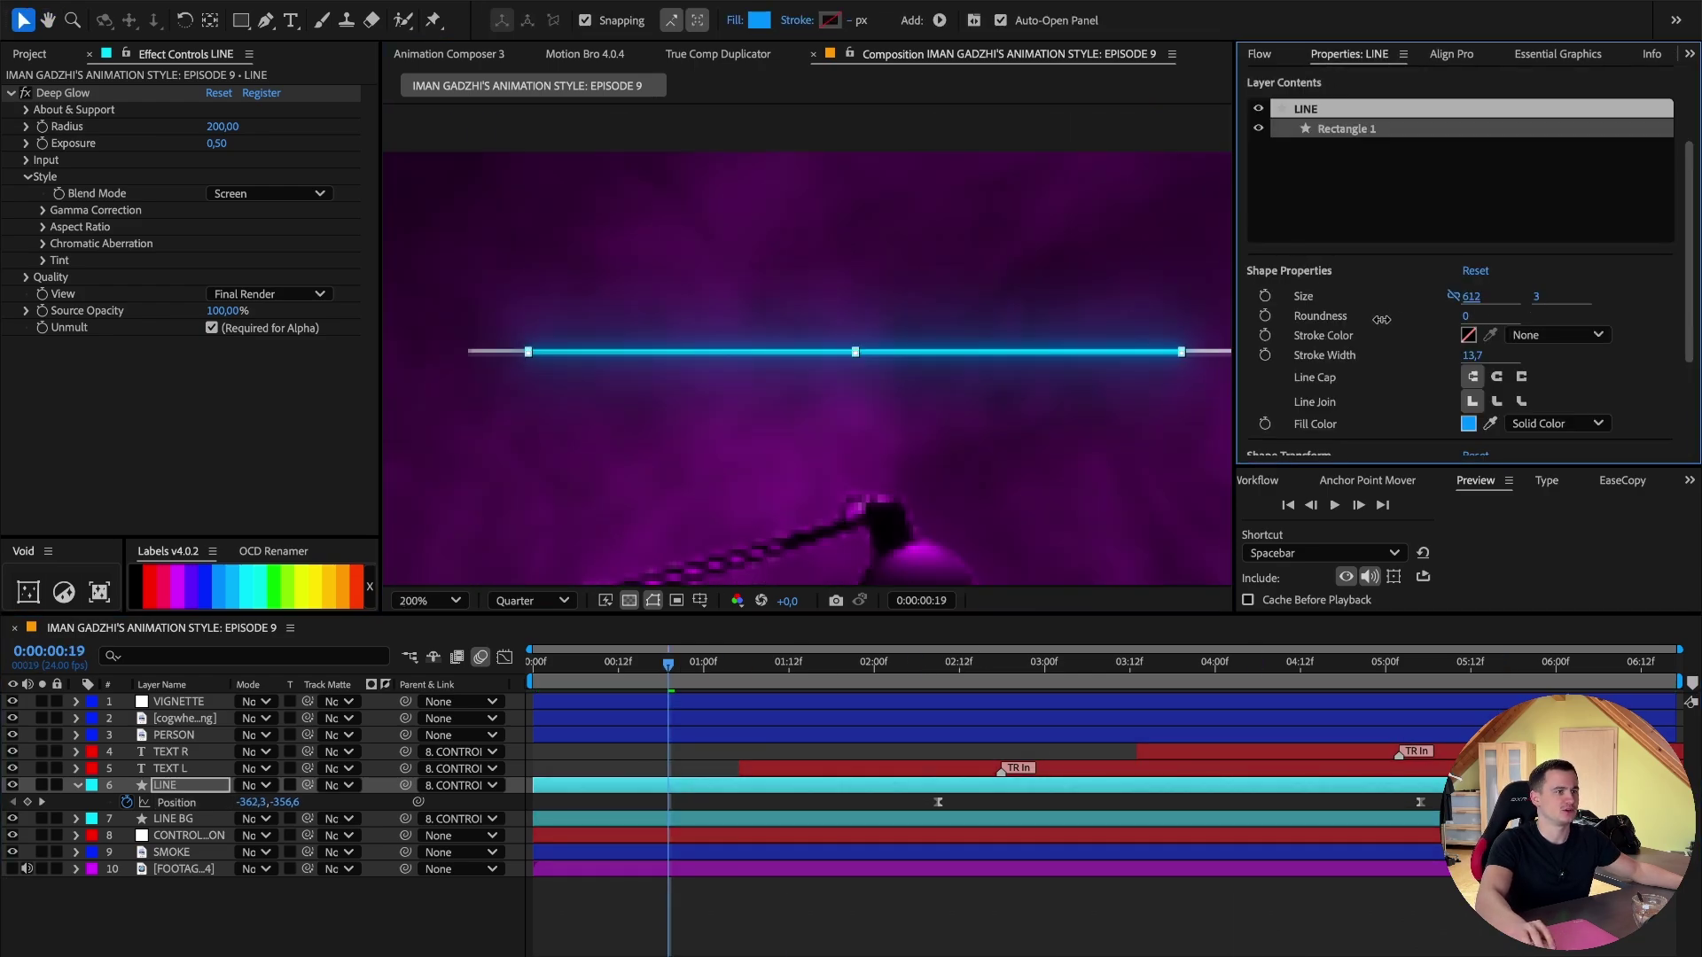
pyautogui.click(1458, 300)
pyautogui.write('550')
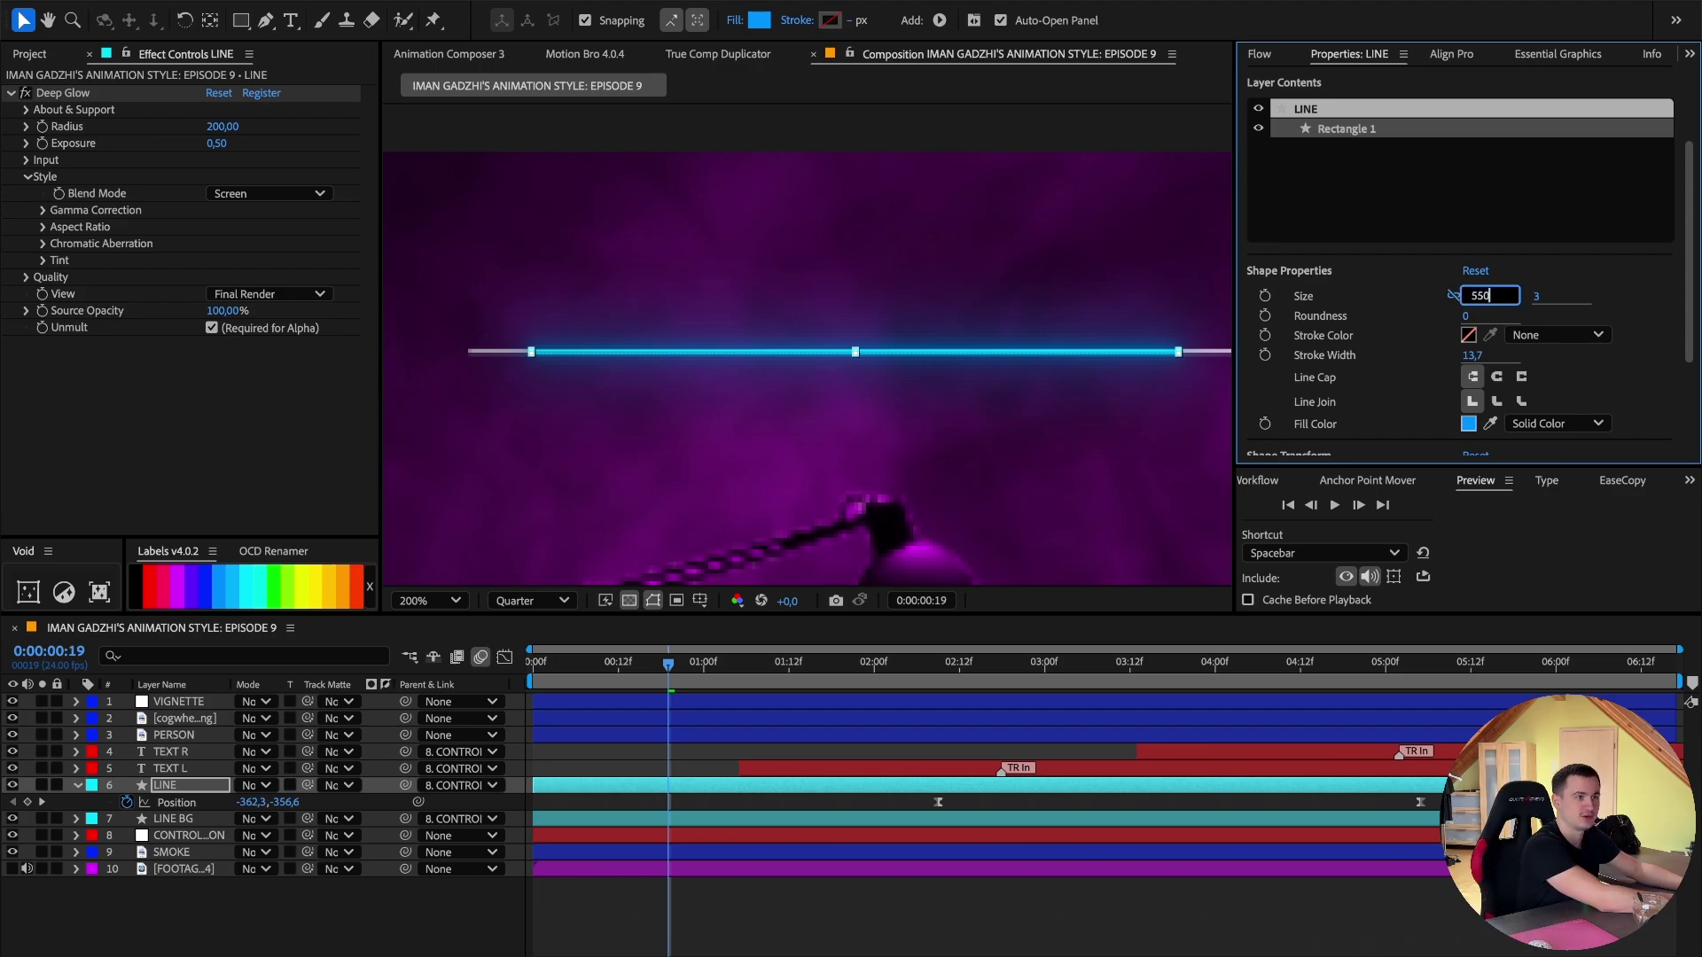
pyautogui.press('Return')
# At the LINE's 2:09 position keyframe, shift it to X -450.3 so its left end meets the background line's left end.
pyautogui.press('k')
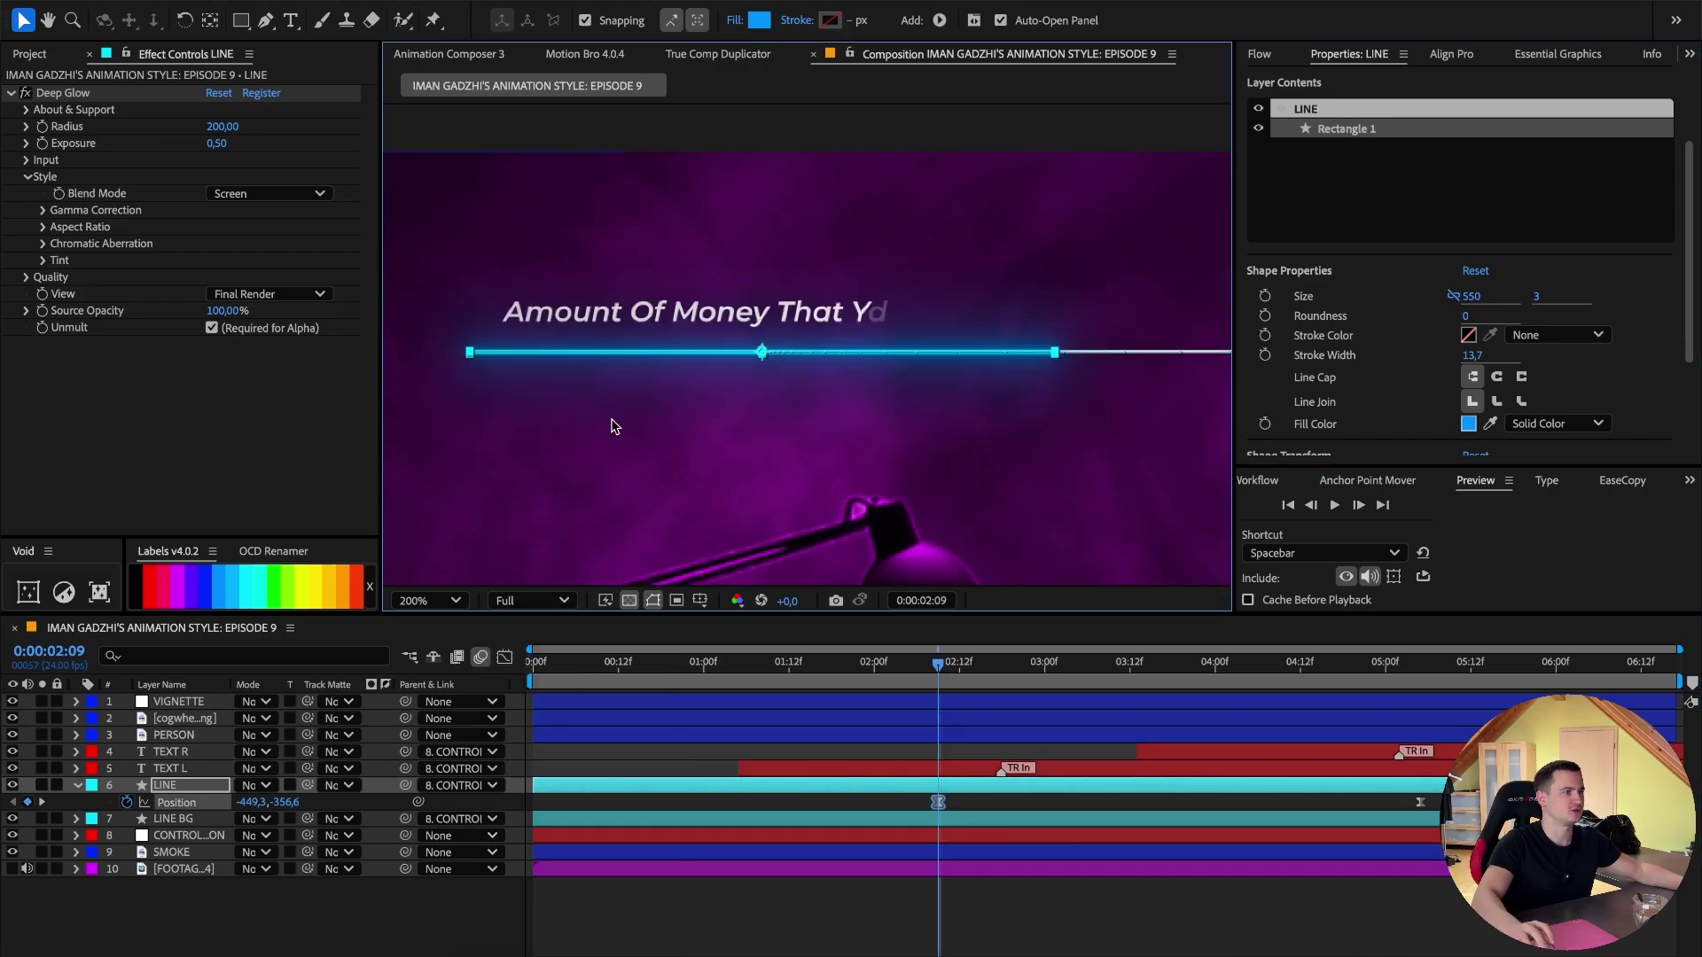
pyautogui.scroll(1, 586, 355)
pyautogui.press('space')
pyautogui.moveTo(418, 407); pyautogui.dragTo(866, 470)
pyautogui.scroll(1, 556, 458)
pyautogui.moveTo(438, 550); pyautogui.dragTo(872, 544)
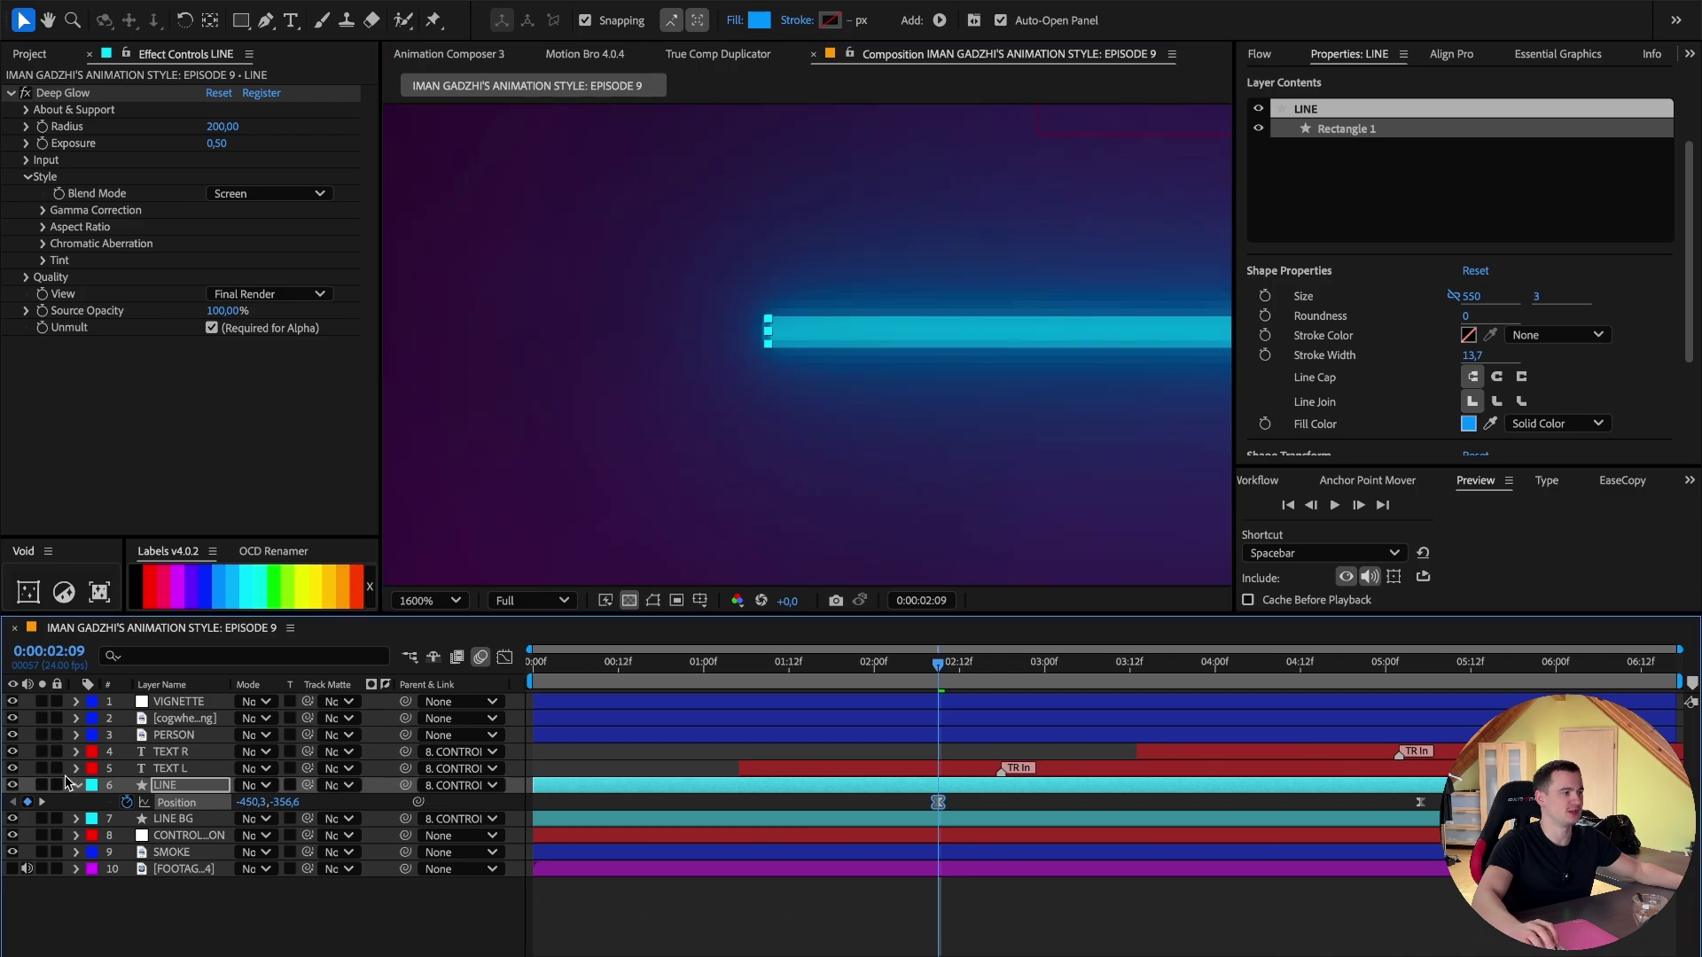
# At the LINE's 5:05 position keyframe, set X to 450.7 so its right end meets the background line's right end.
pyautogui.press('k')
pyautogui.scroll(-8, 687, 462)
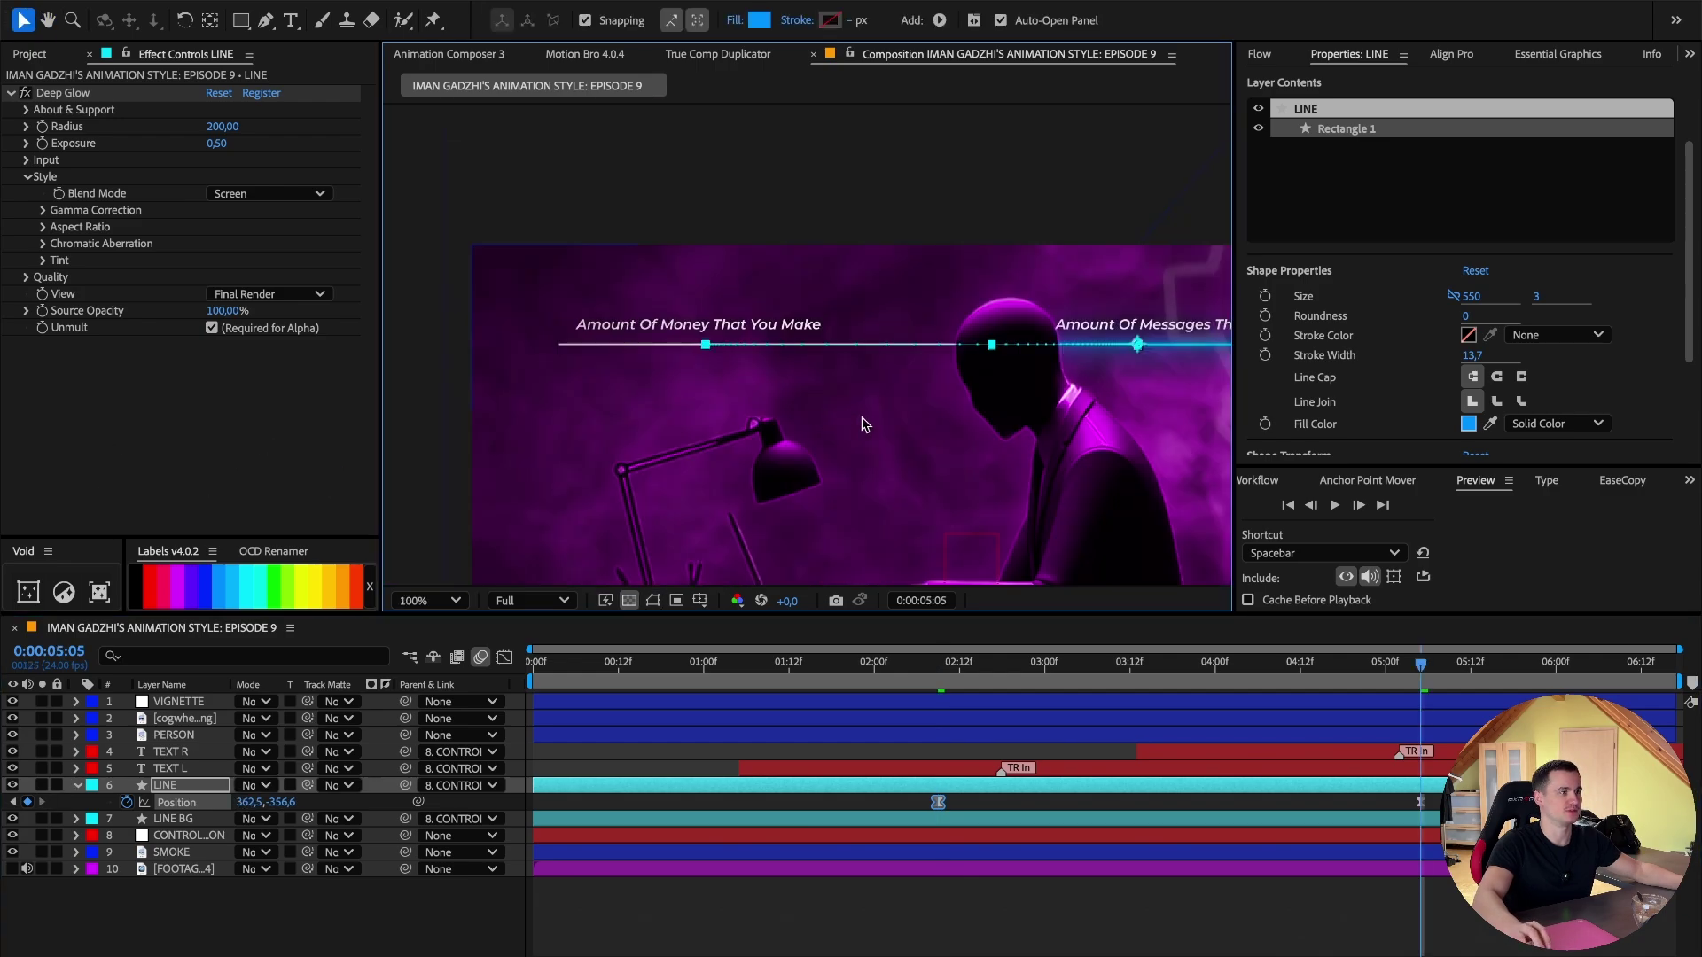
pyautogui.press('space')
pyautogui.moveTo(1048, 415); pyautogui.dragTo(535, 448)
pyautogui.scroll(3, 804, 387)
pyautogui.moveTo(237, 803); pyautogui.dragTo(314, 803)
pyautogui.click(430, 600)
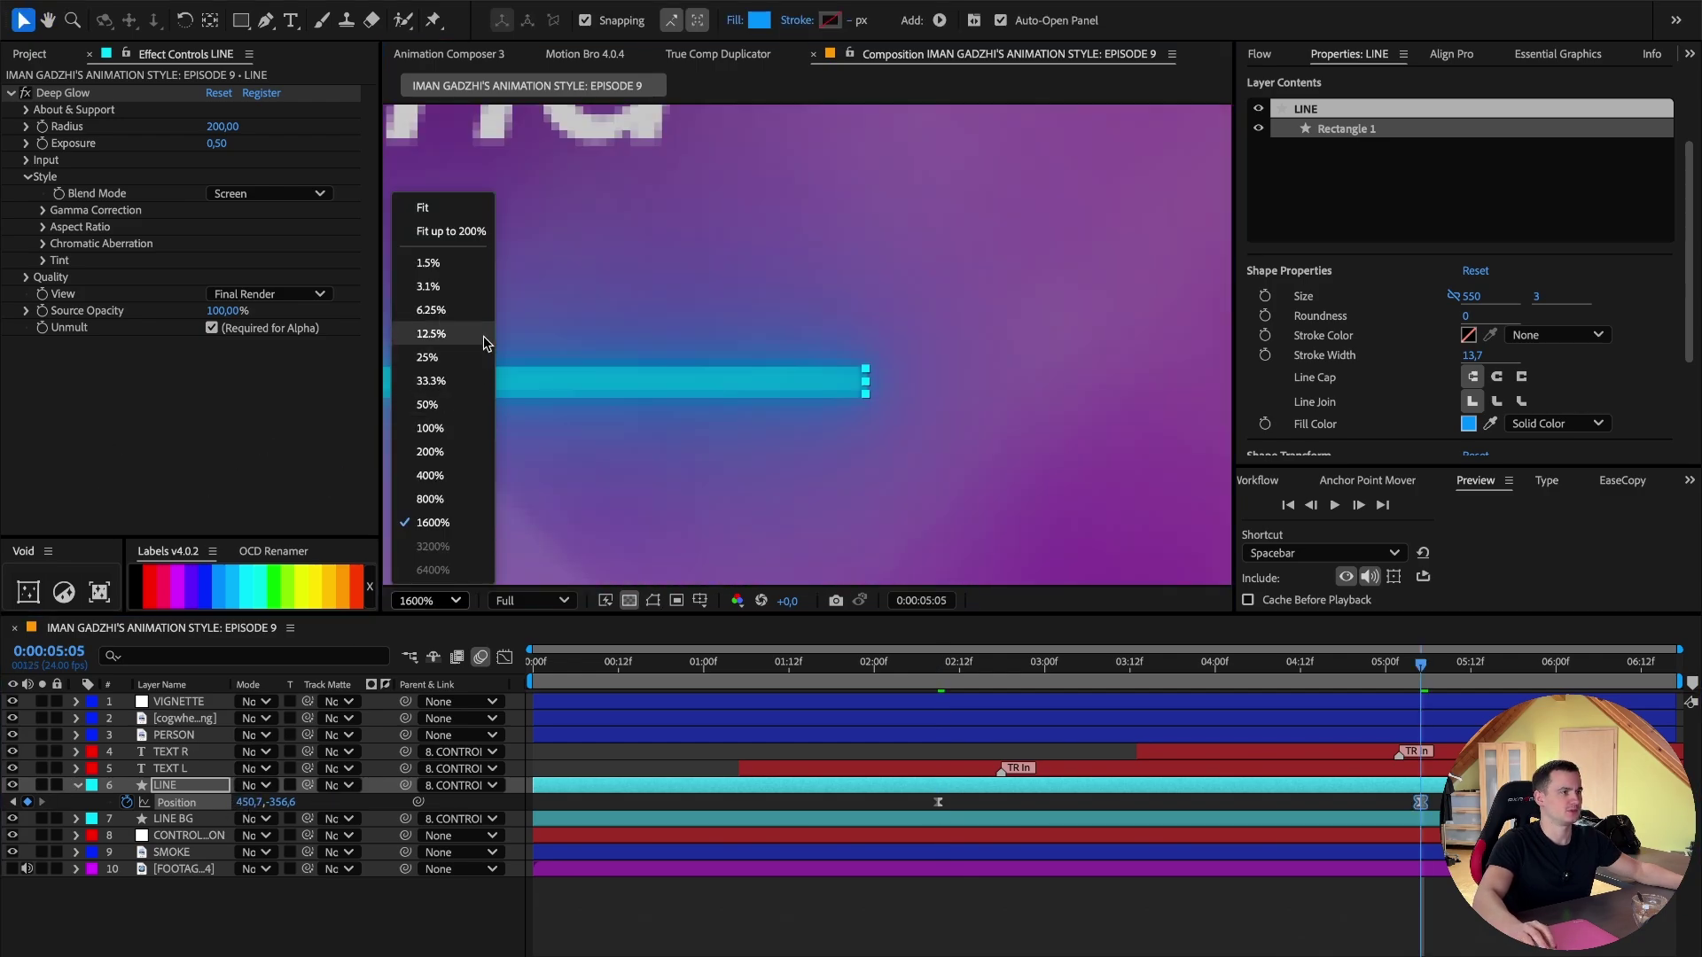
pyautogui.click(486, 206)
# Select both LINE position keyframes and reapply the "smooth l" ease curve.
pyautogui.click(1310, 57)
pyautogui.click(1259, 54)
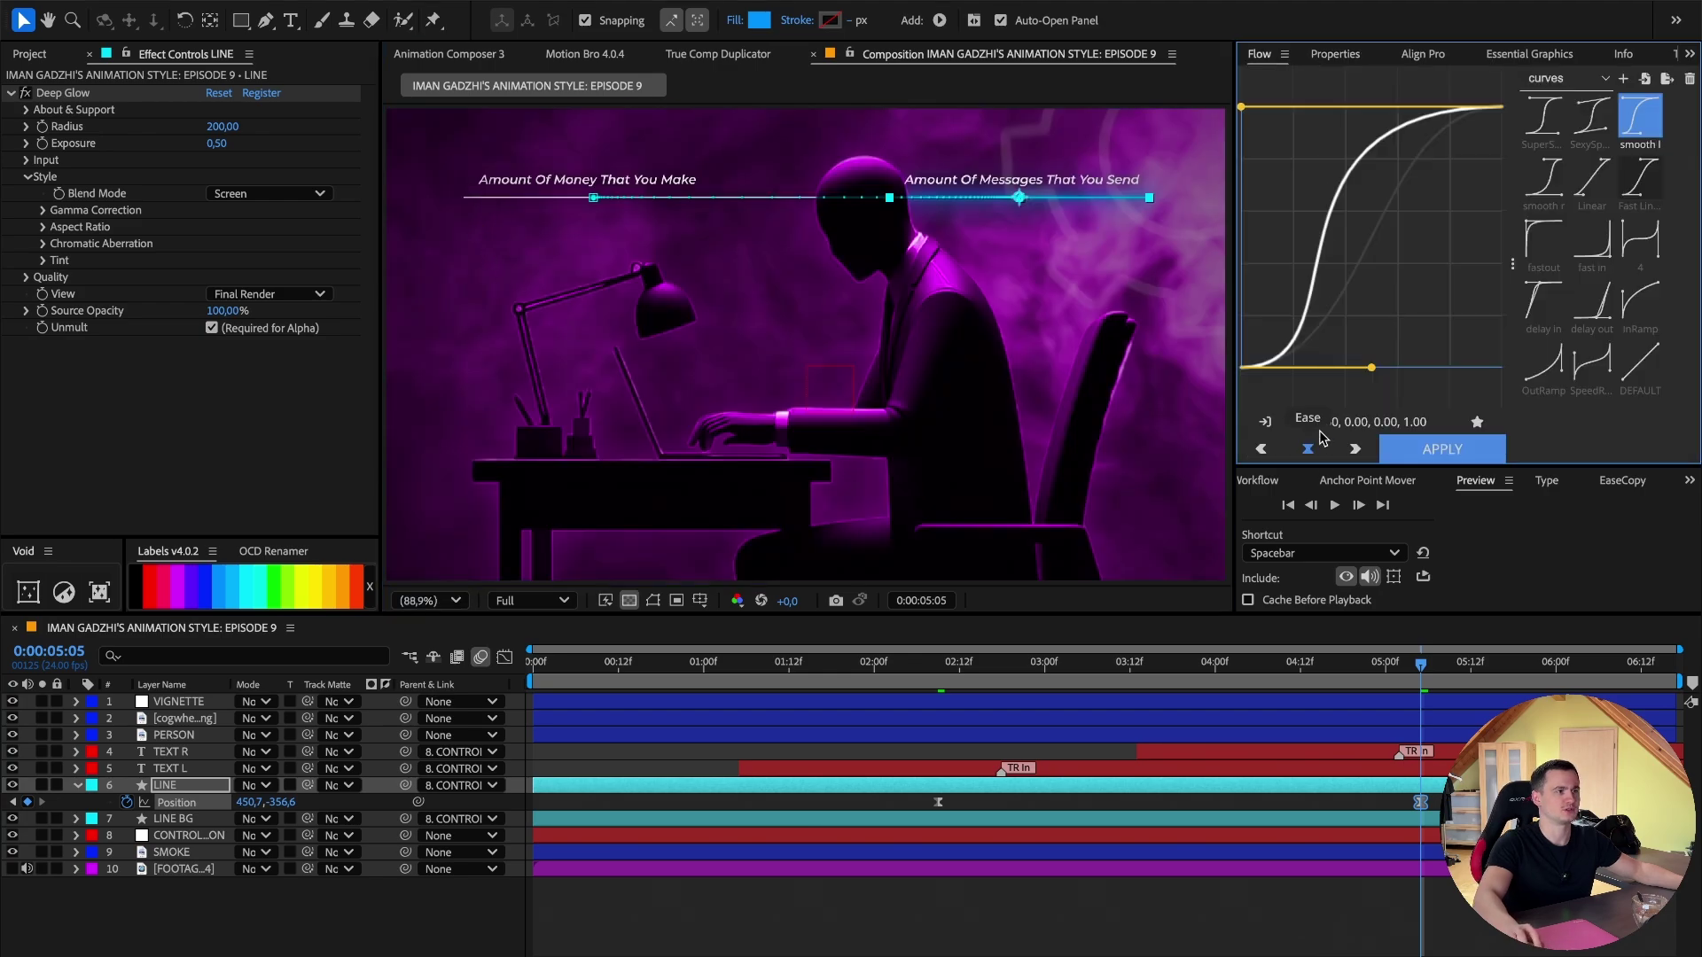
pyautogui.hotkey('ctrl', 'alt', 'shift', 'j')
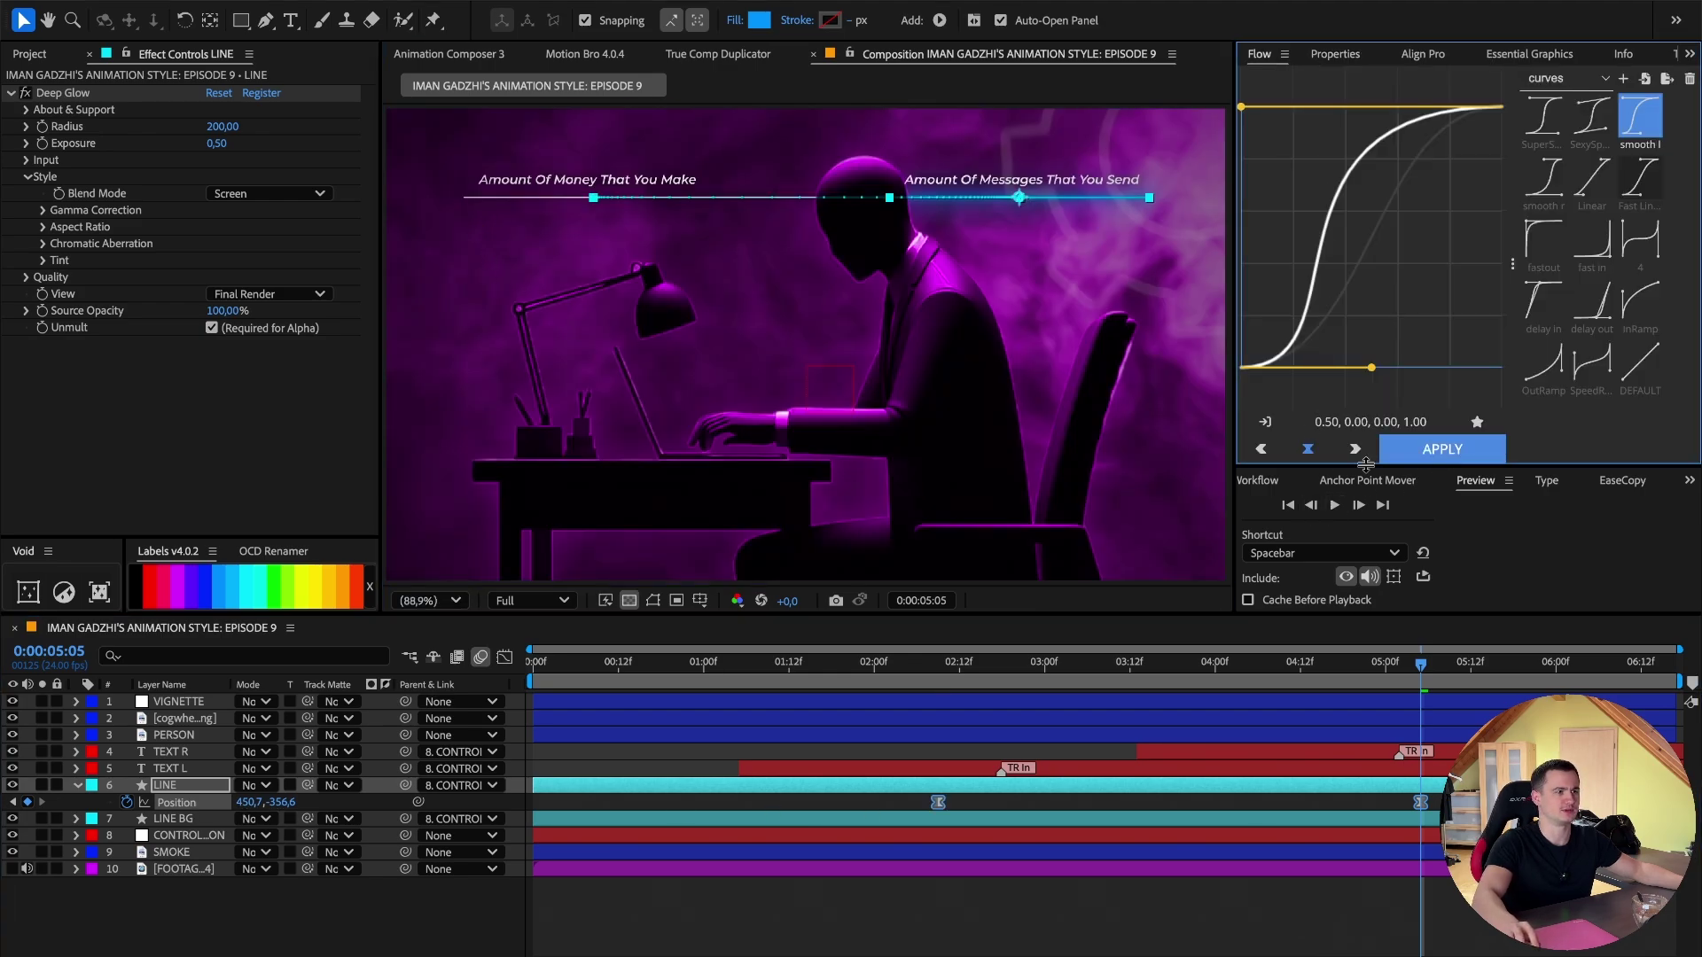
# Enable motion blur on all layers and collapse the LINE layer's properties.
pyautogui.press('F4')
pyautogui.click(172, 869)
pyautogui.hotkey('ctrl', 'a')
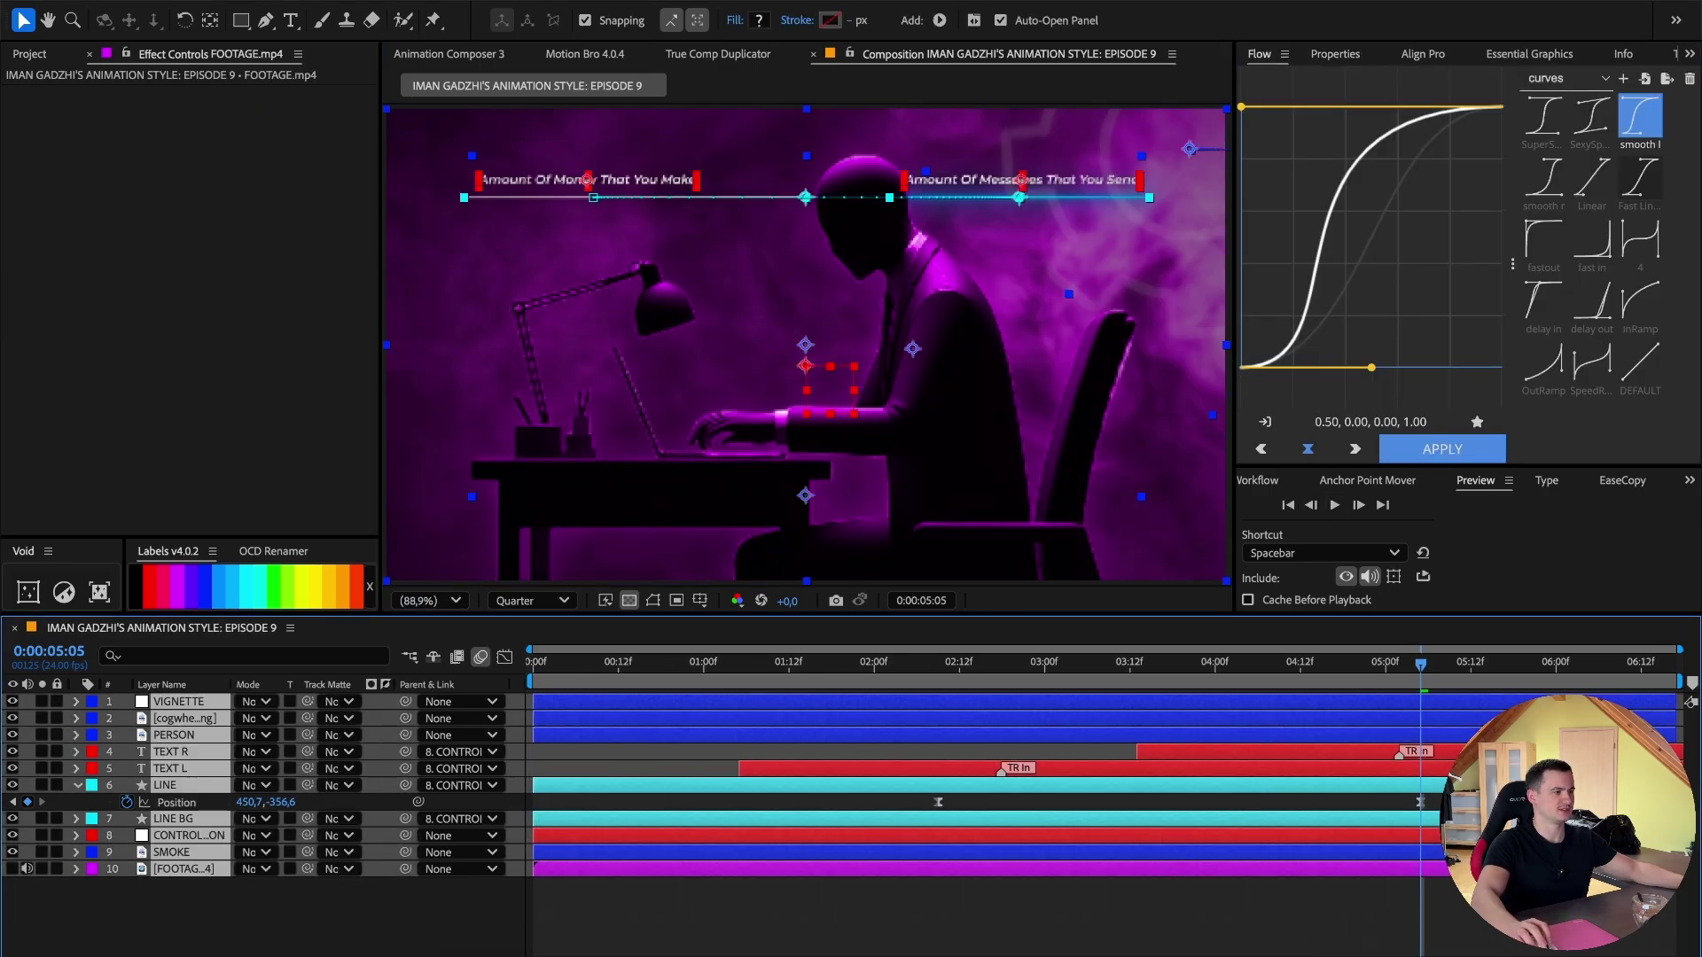
pyautogui.press('F2')
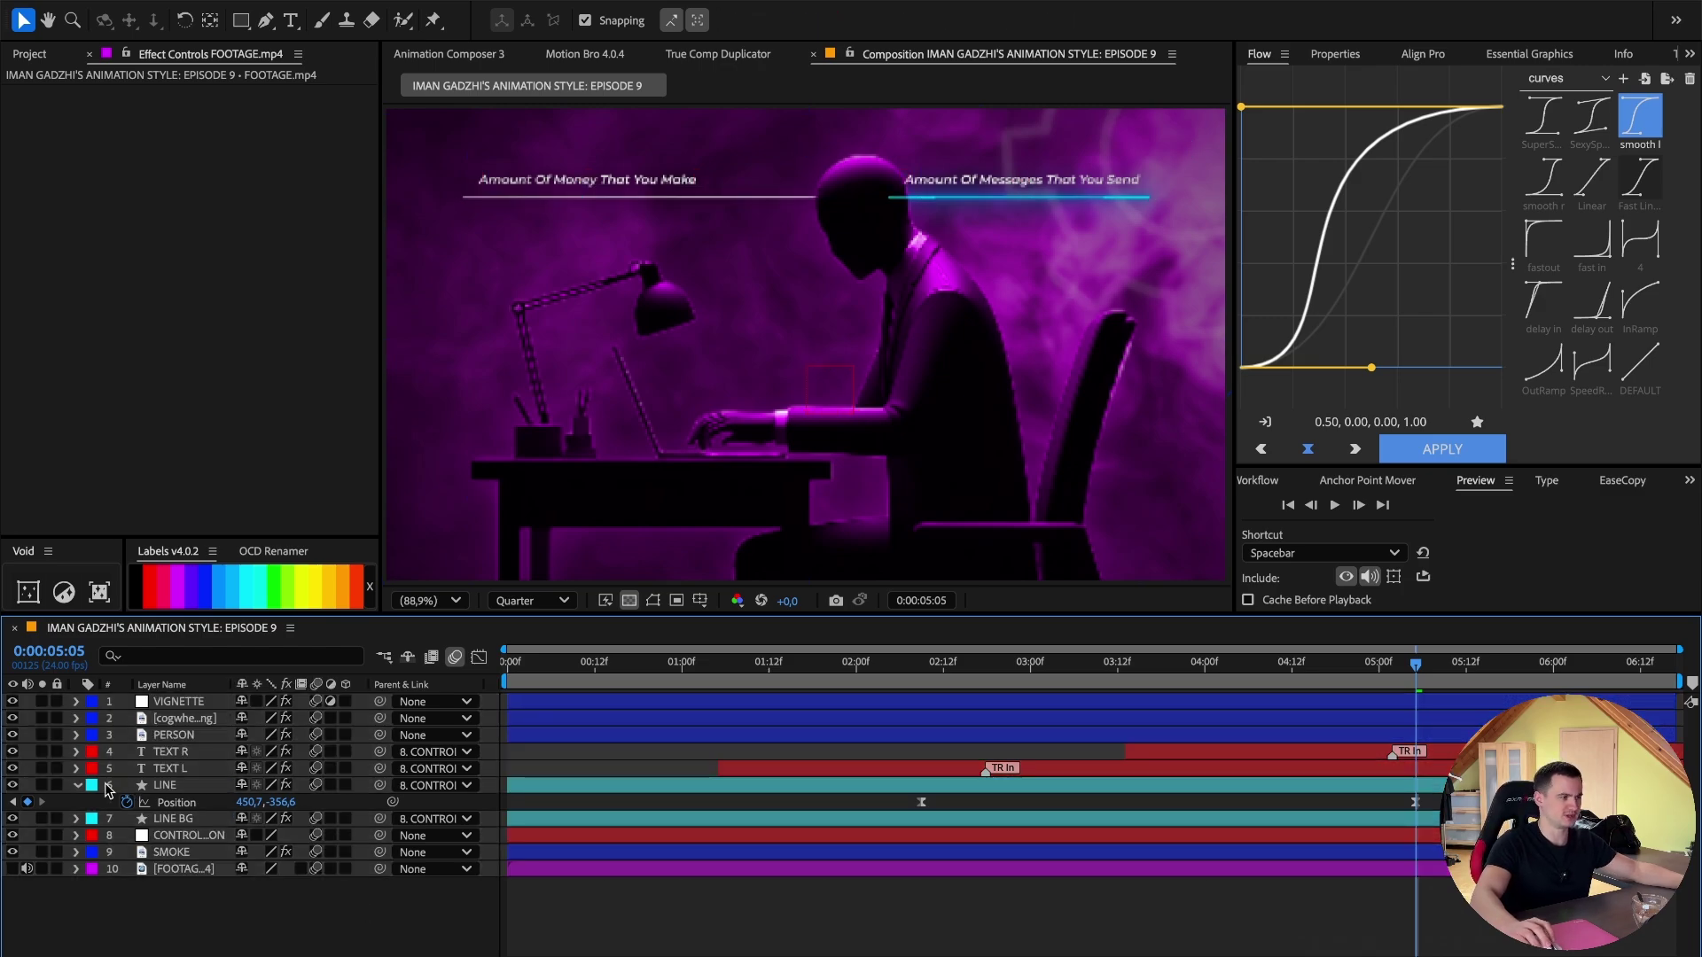
pyautogui.click(78, 785)
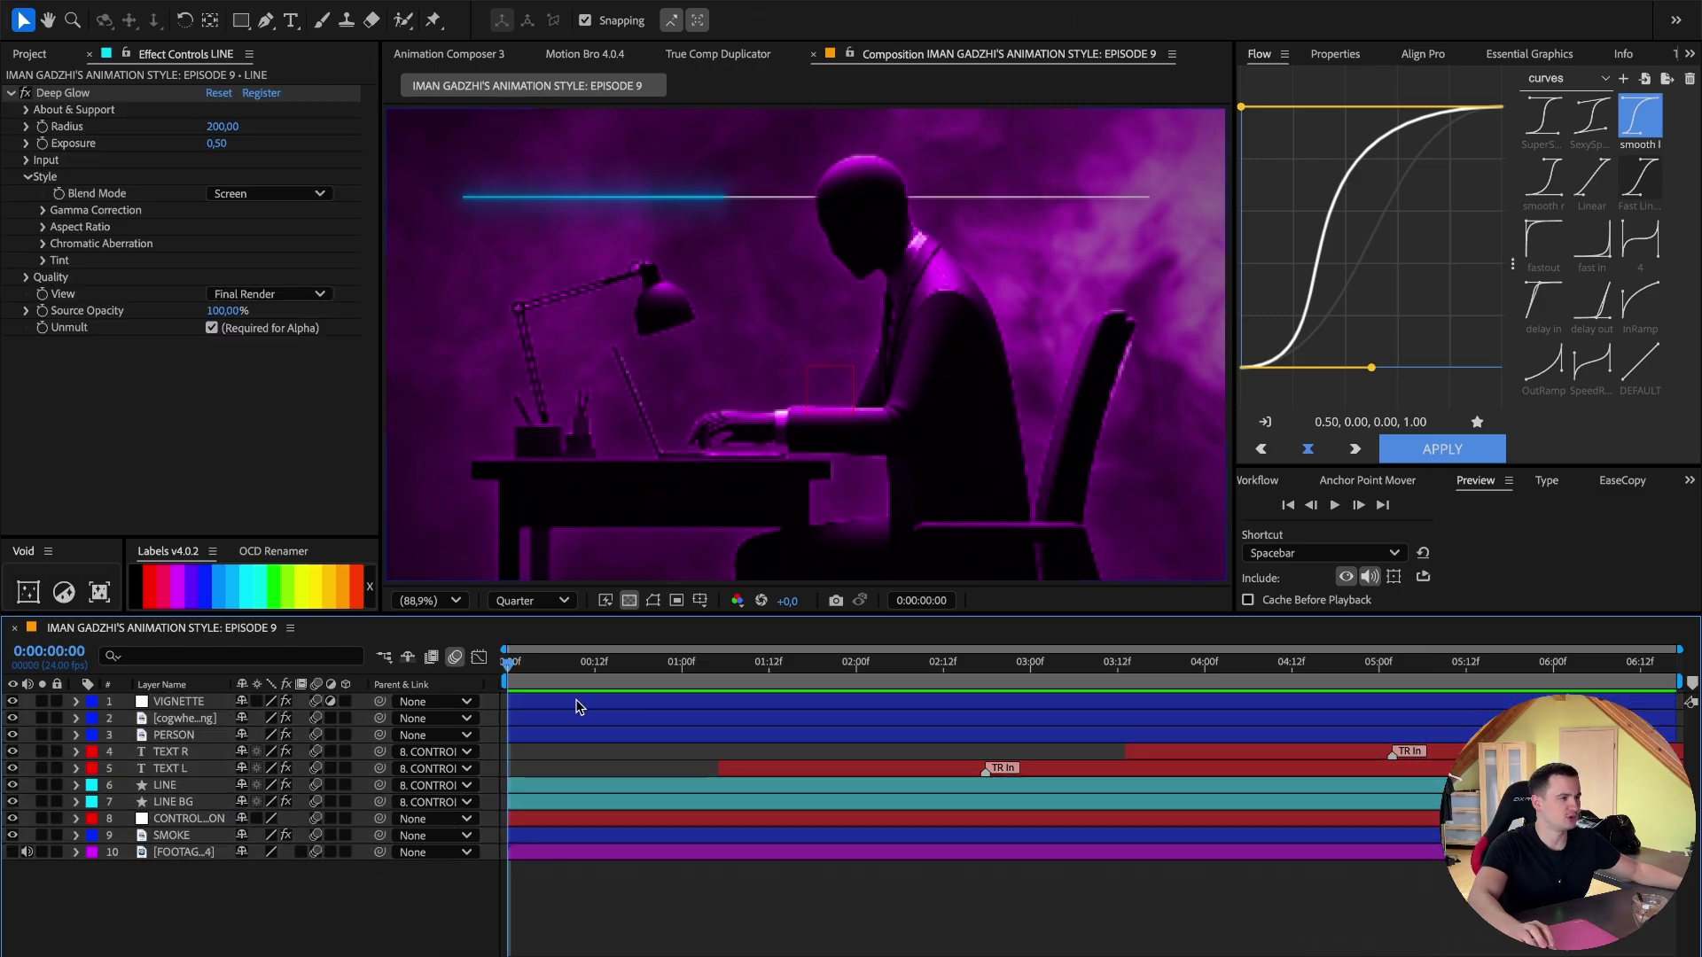
pyautogui.click(580, 672)
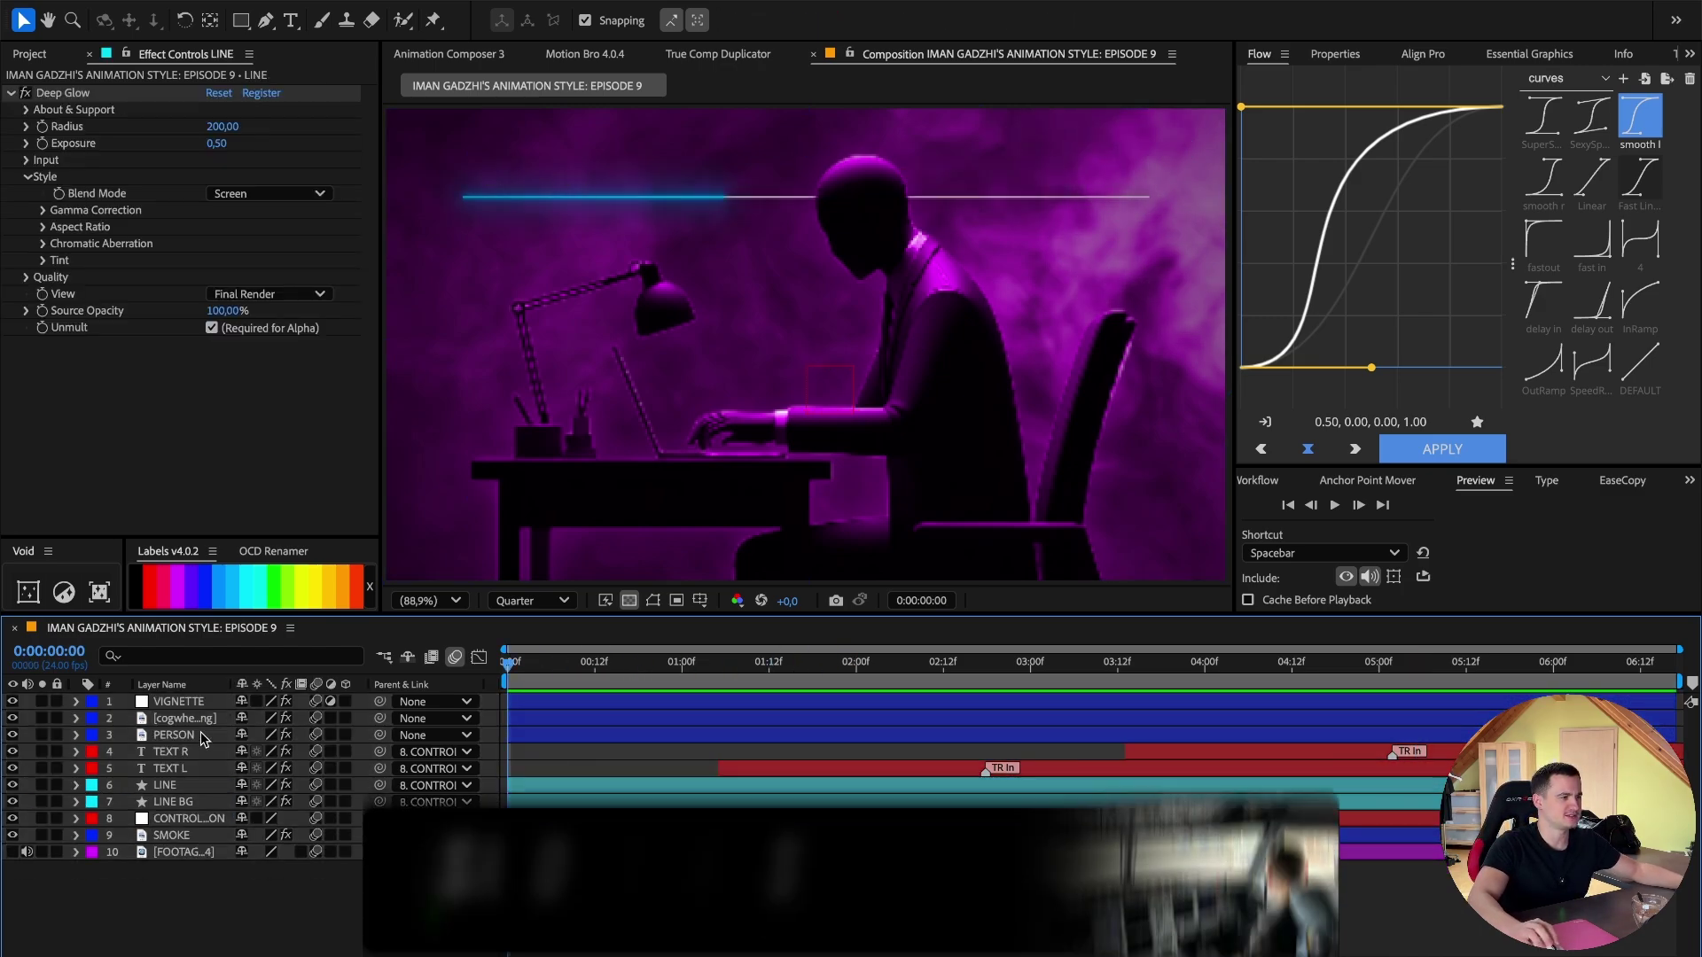
# Move the LINE BG layer's anchor point close to the line's left end and set the preview resolution to Full.
pyautogui.click(177, 801)
pyautogui.moveTo(672, 668); pyautogui.dragTo(790, 668)
pyautogui.click(210, 19)
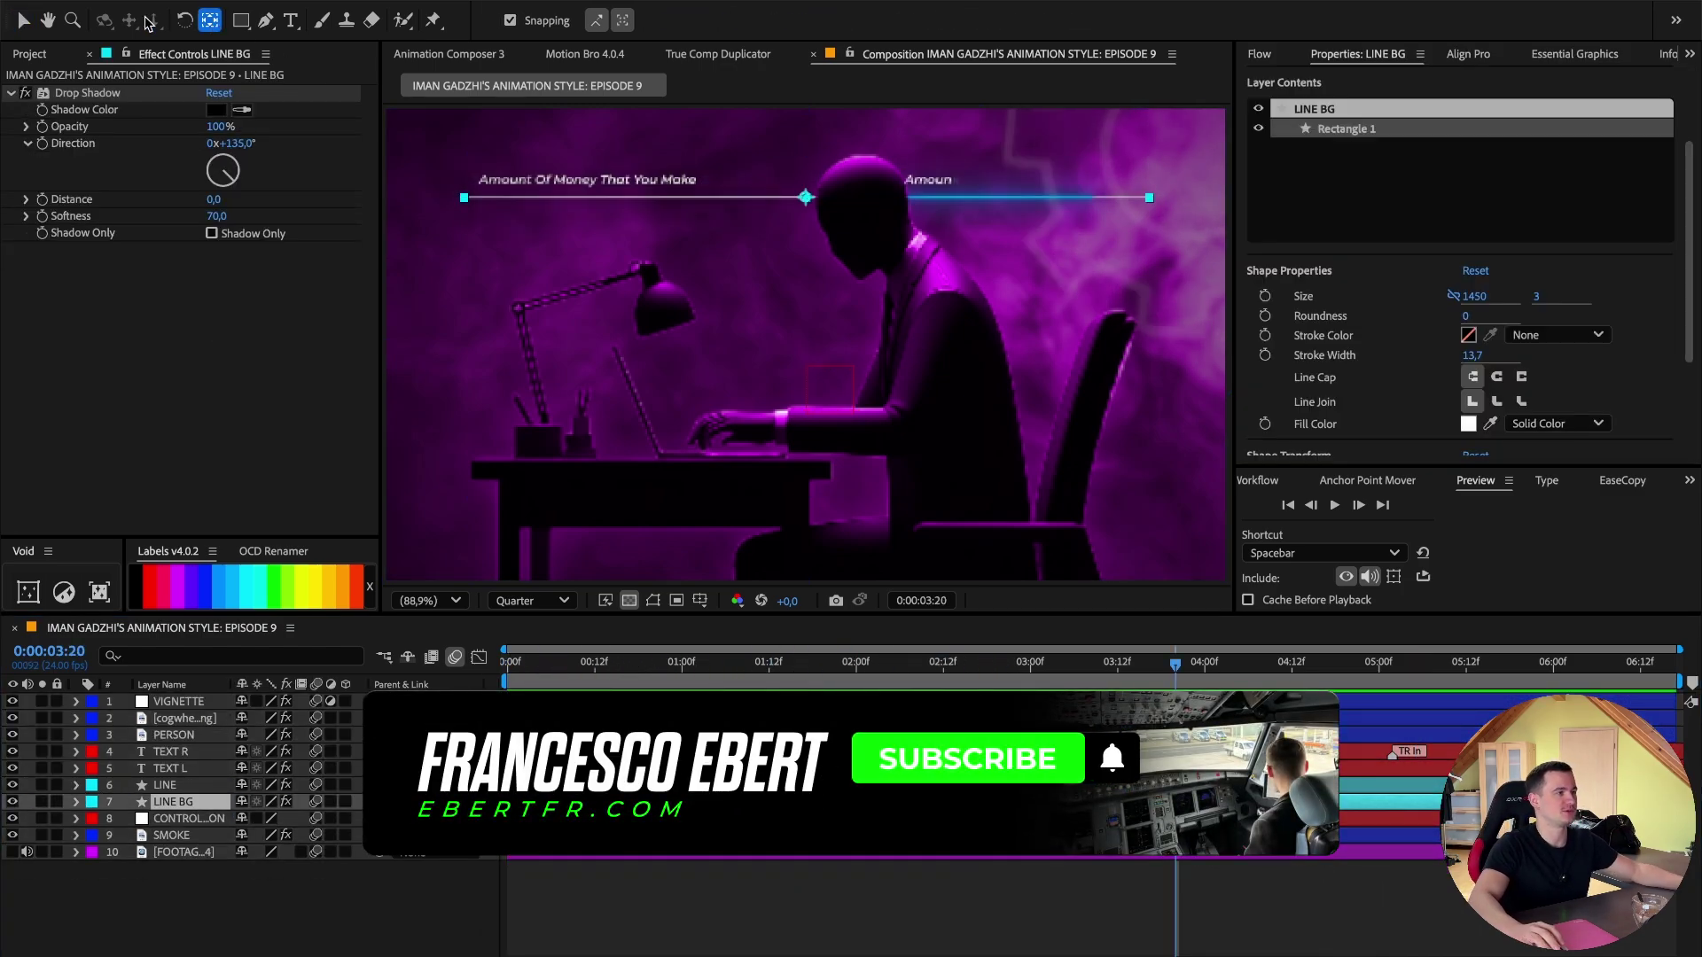
pyautogui.scroll(2, 759, 199)
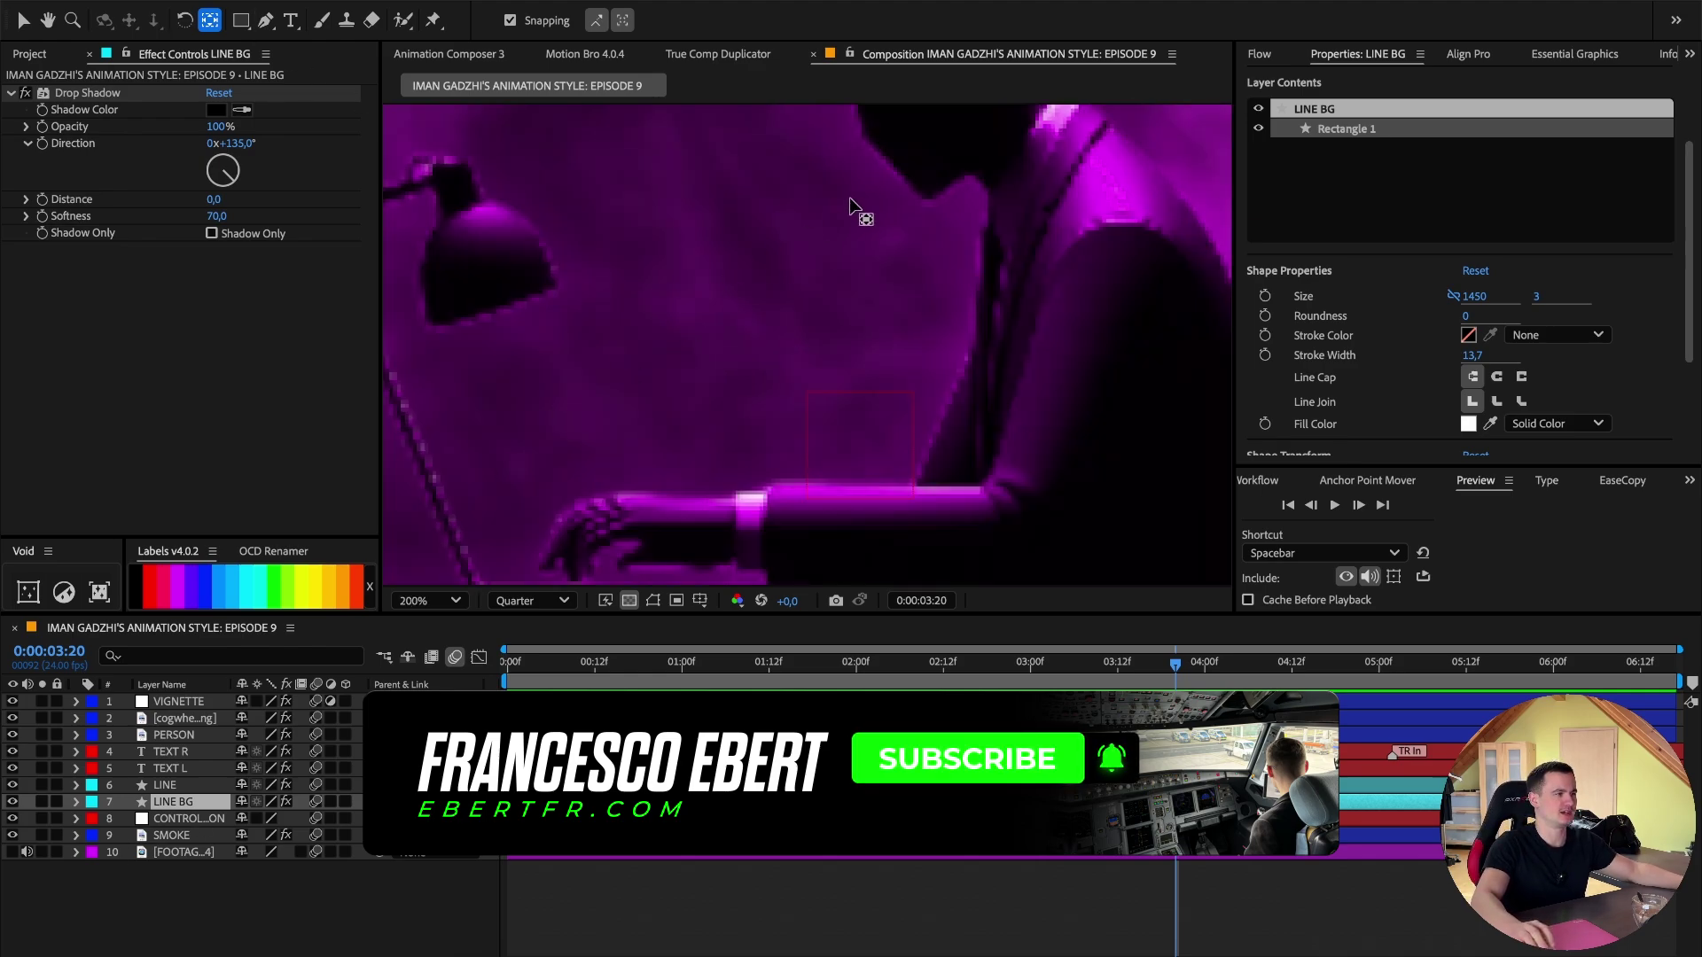
pyautogui.scroll(2, 931, 369)
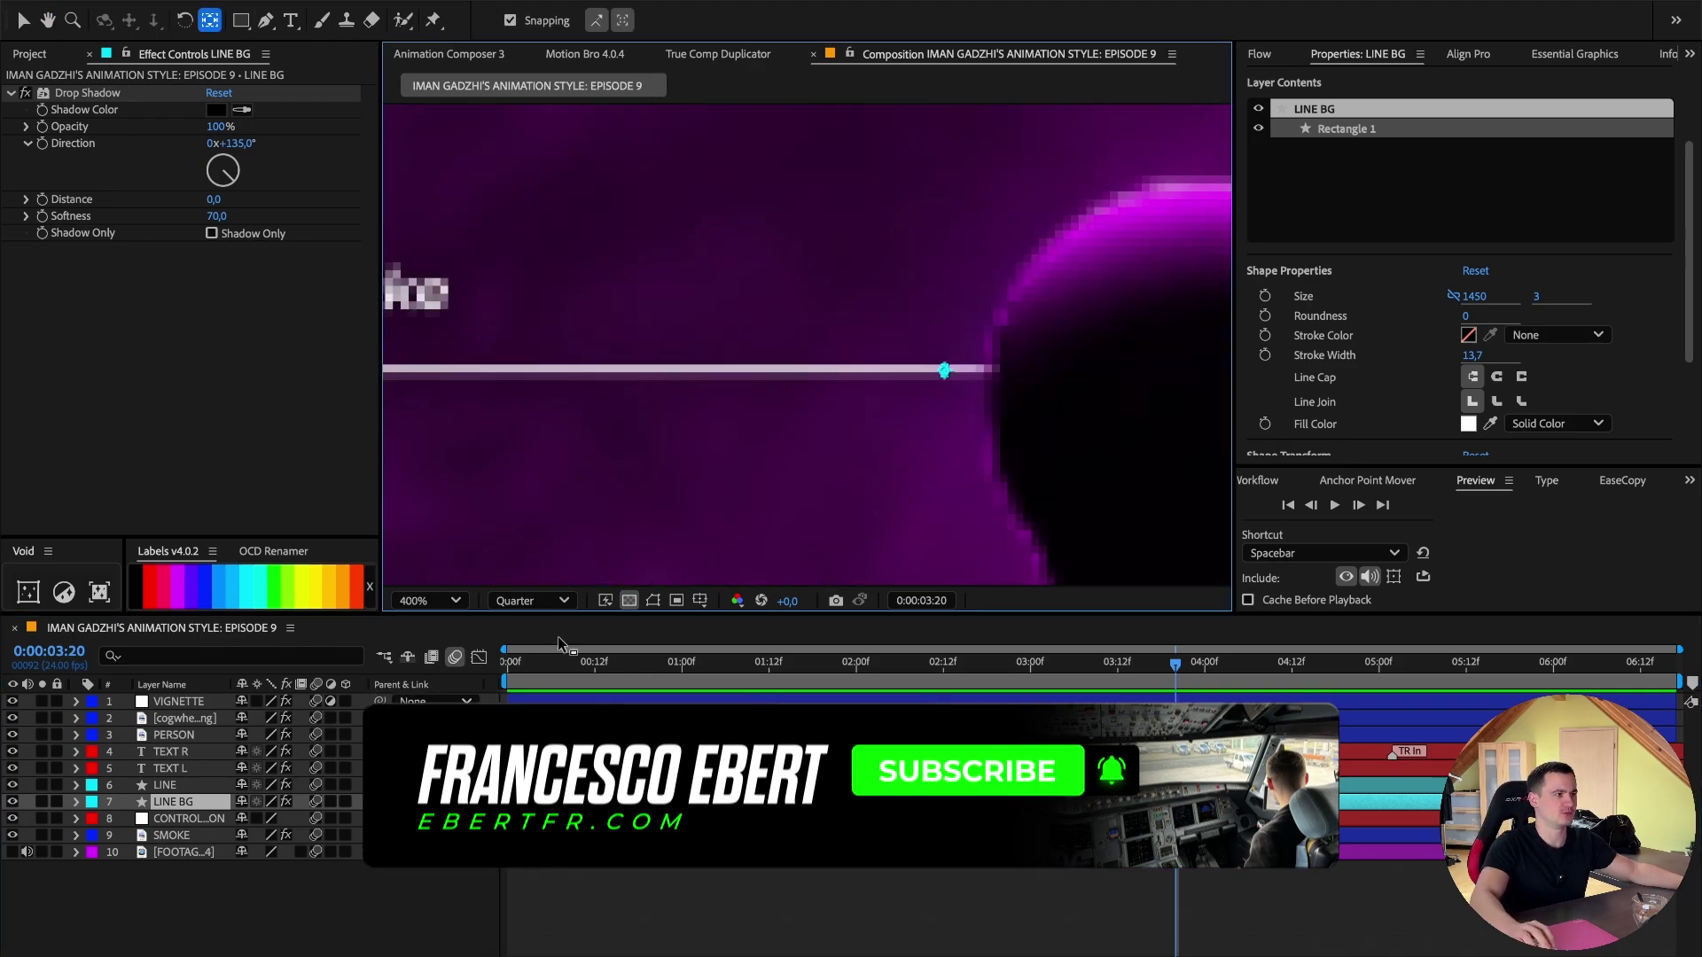
pyautogui.click(532, 600)
pyautogui.click(521, 637)
pyautogui.press('h')
pyautogui.moveTo(612, 425); pyautogui.dragTo(1198, 532)
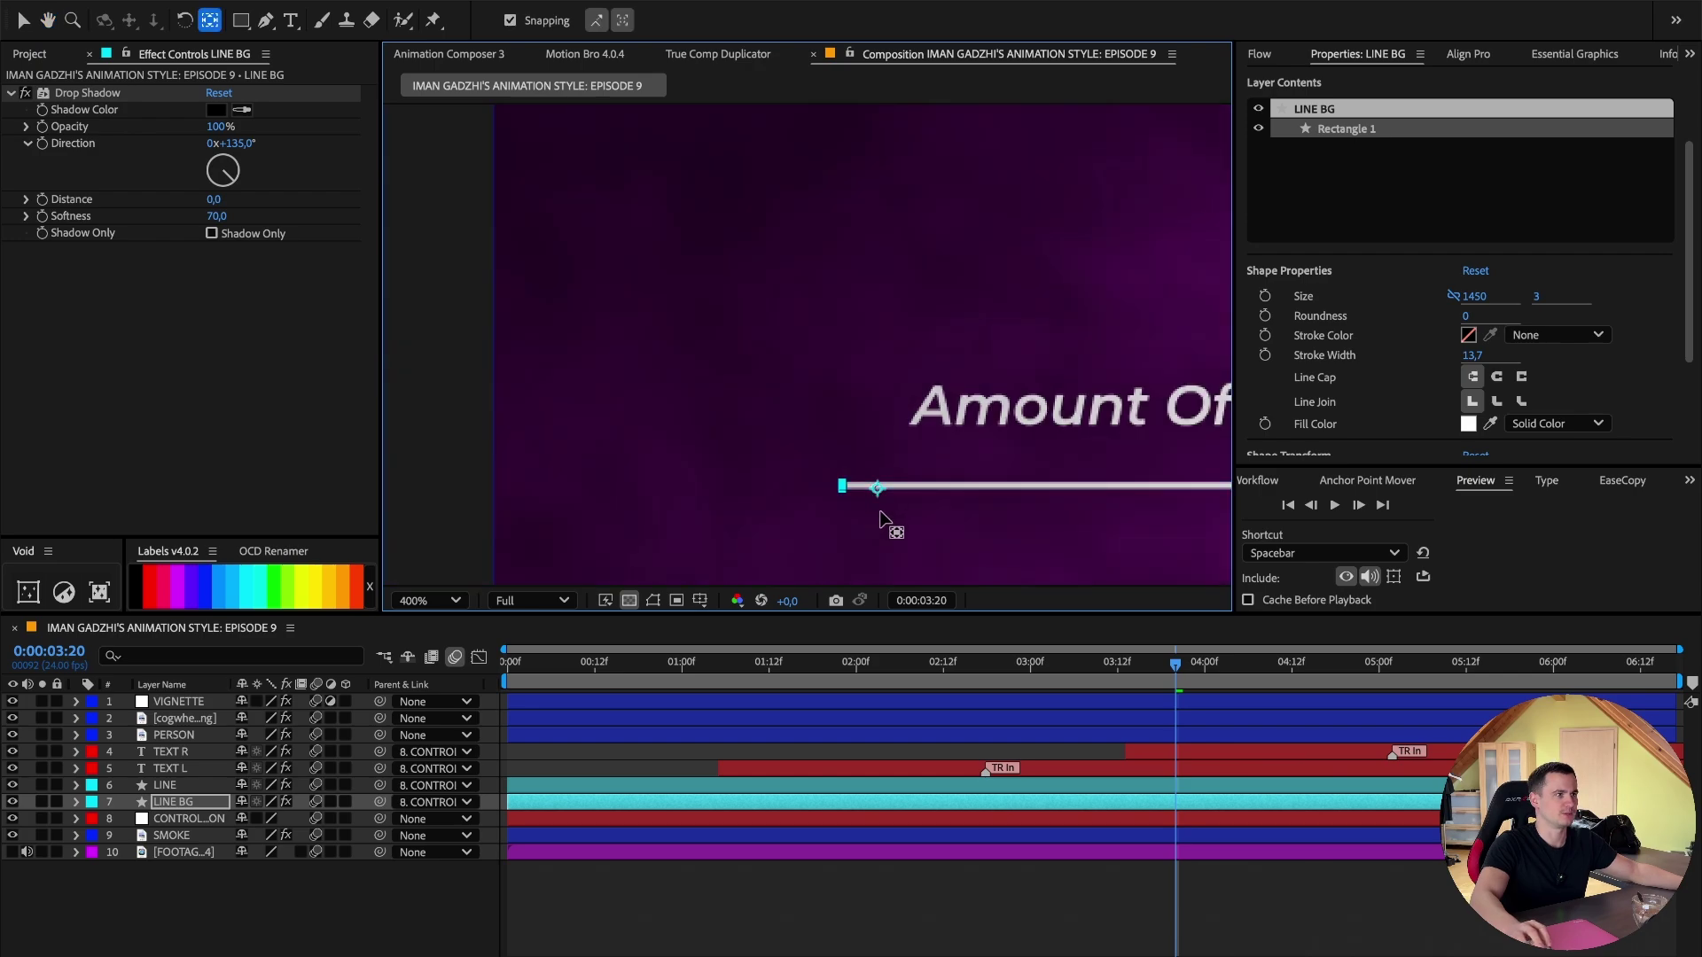
# Place the LINE BG layer's anchor point exactly on the line's left edge.
pyautogui.press('.')
pyautogui.press('.')
pyautogui.press('space')
pyautogui.moveTo(938, 512); pyautogui.dragTo(627, 77)
pyautogui.press('space')
pyautogui.moveTo(735, 499); pyautogui.dragTo(743, 444)
pyautogui.moveTo(790, 442); pyautogui.dragTo(641, 443)
# Look at the Anchor Point Mover as another way to position anchors, and at the Animation Composer presets.
pyautogui.click(1388, 482)
pyautogui.click(1265, 546)
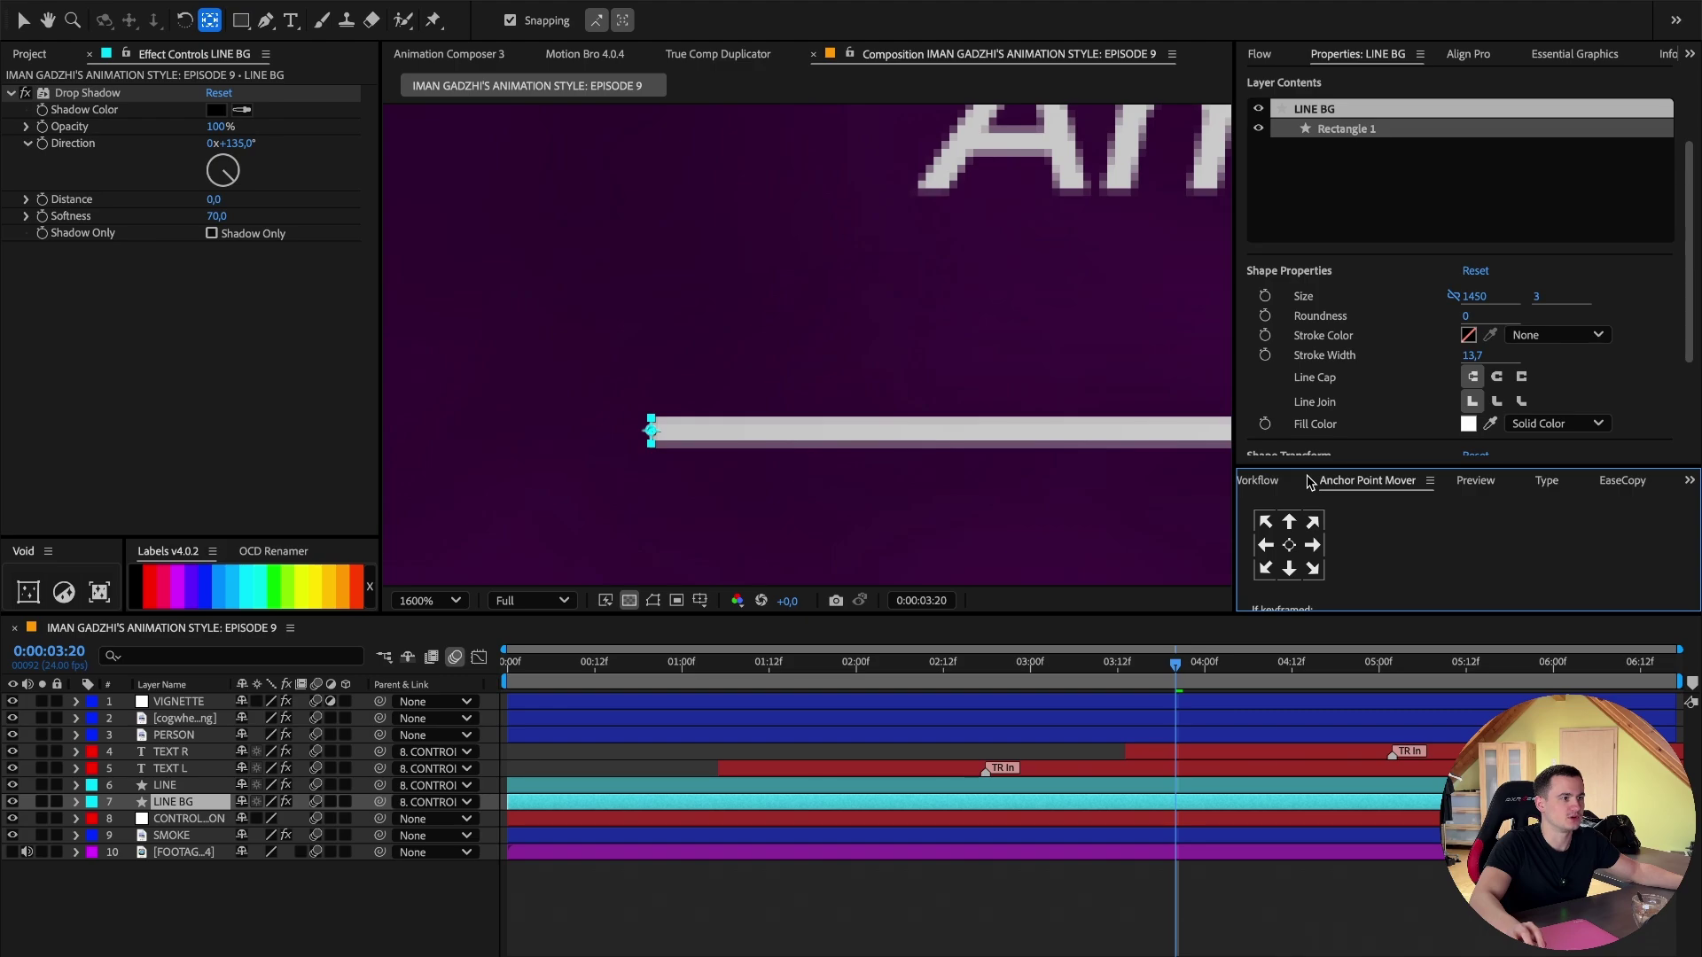
pyautogui.click(1384, 482)
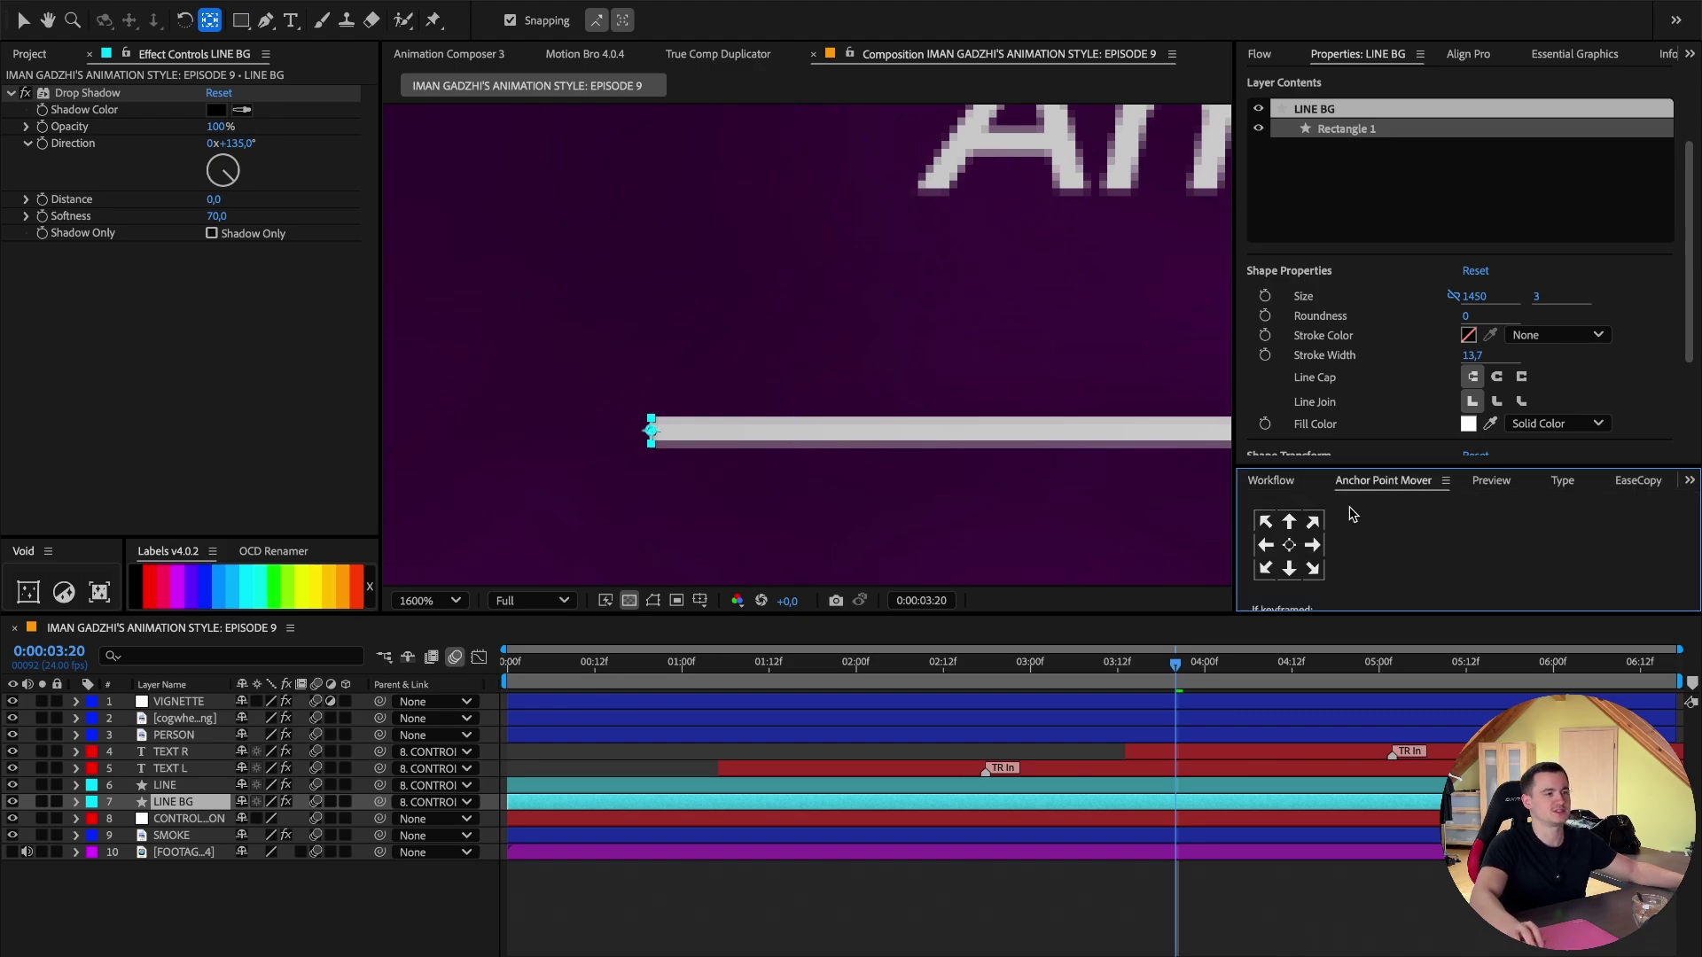
pyautogui.click(448, 55)
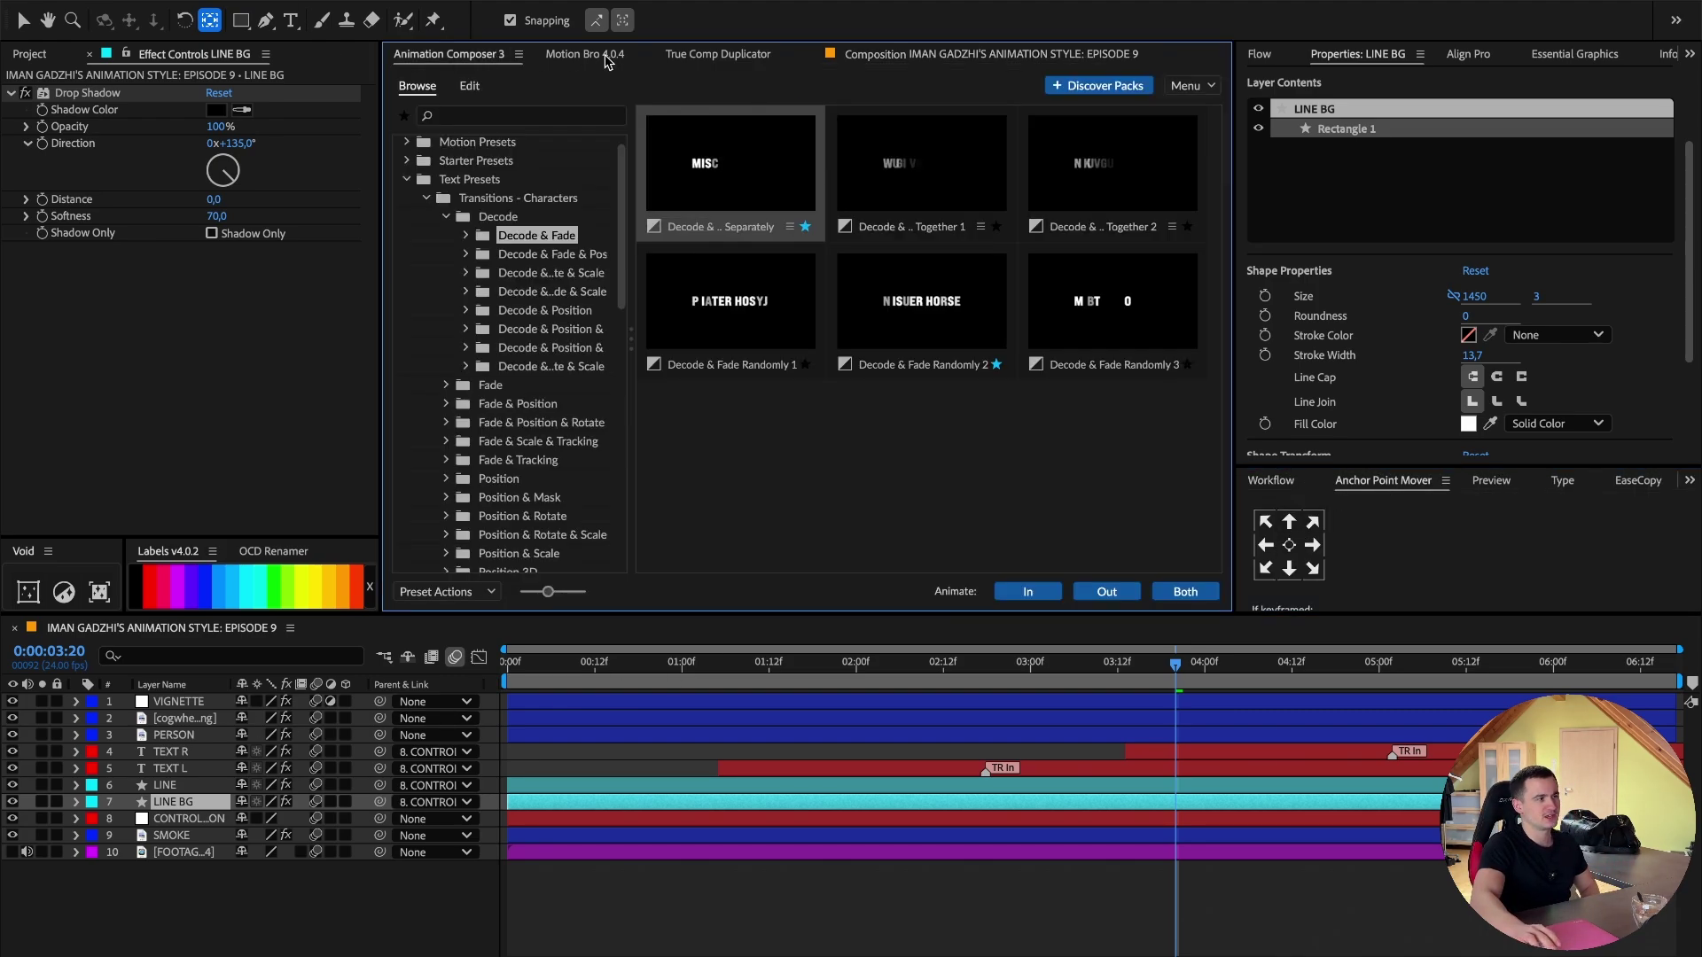
pyautogui.scroll(-3, 697, 63)
pyautogui.click(1386, 488)
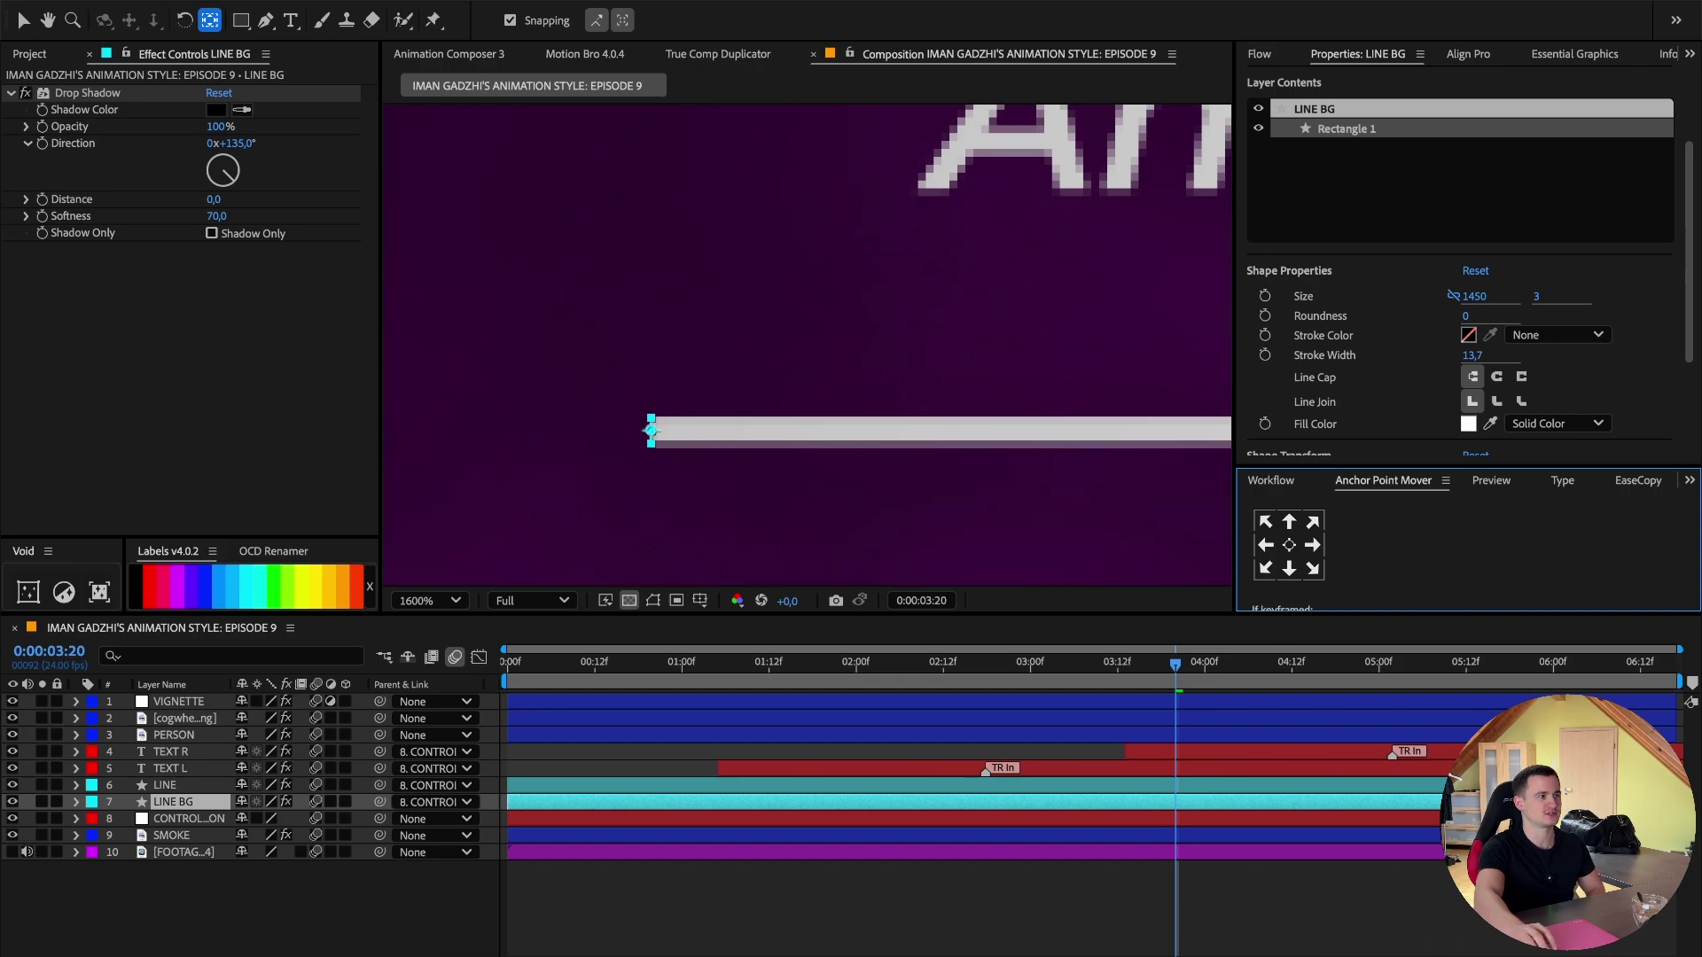
pyautogui.click(570, 1)
pyautogui.click(450, 251)
# Add a Scale keyframe at 2:00 on the LINE BG layer, keeping it at 100 %.
pyautogui.press('v')
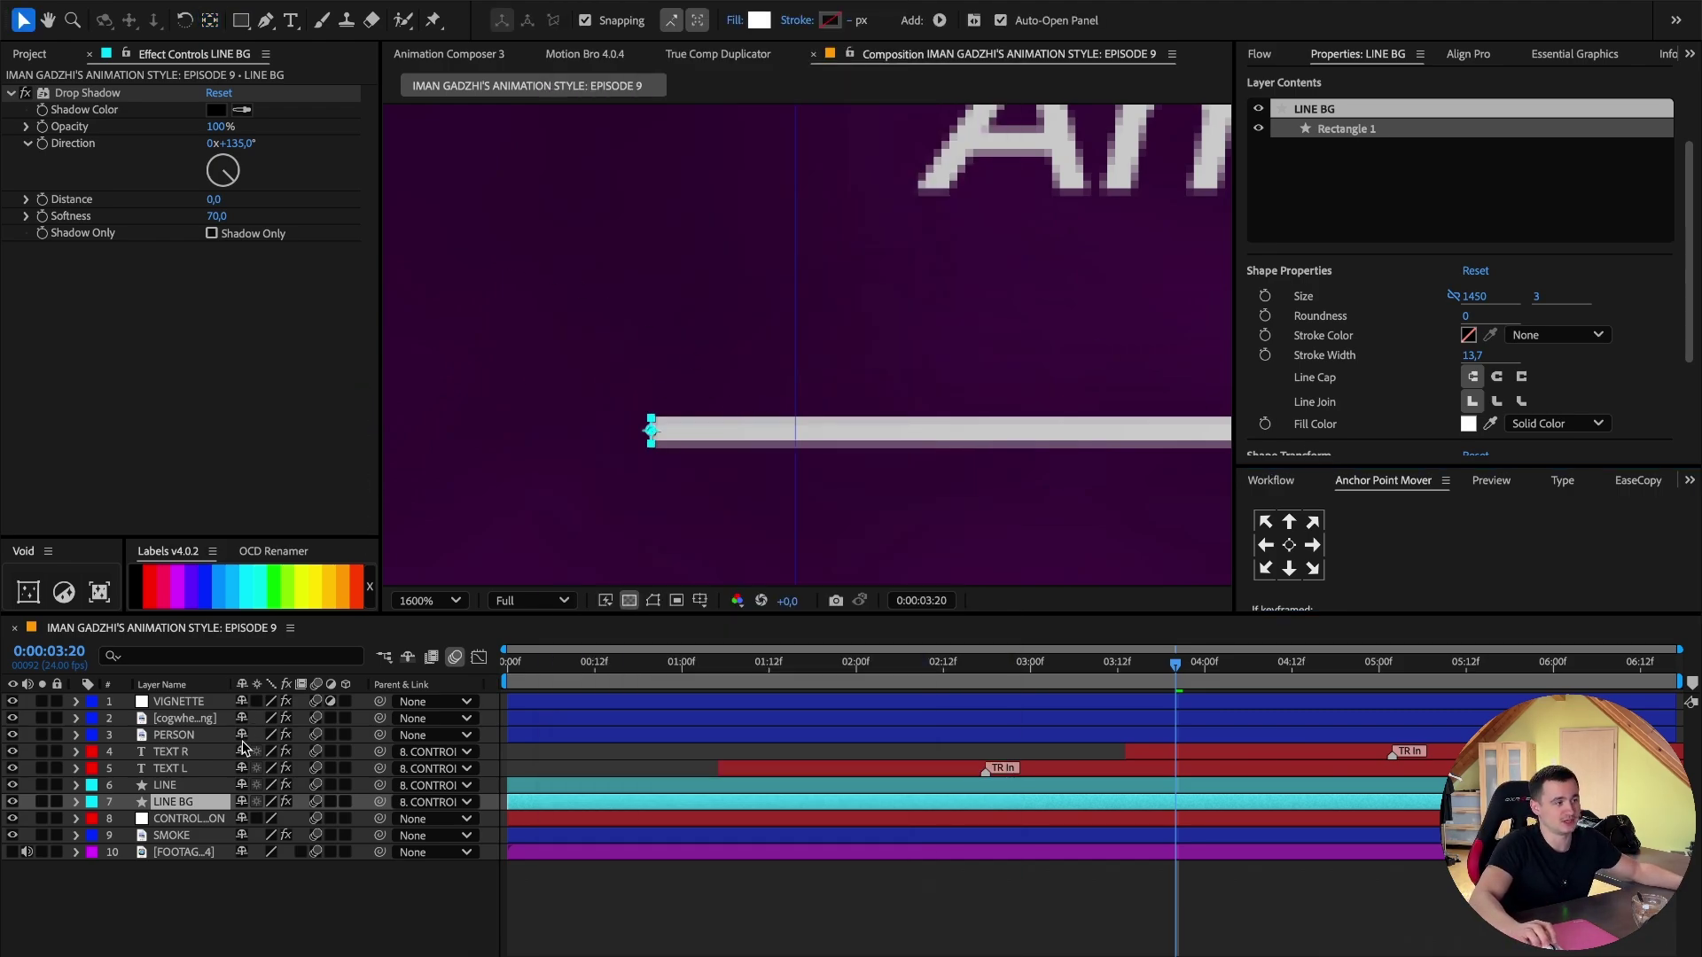
pyautogui.hotkey('shift', '/')
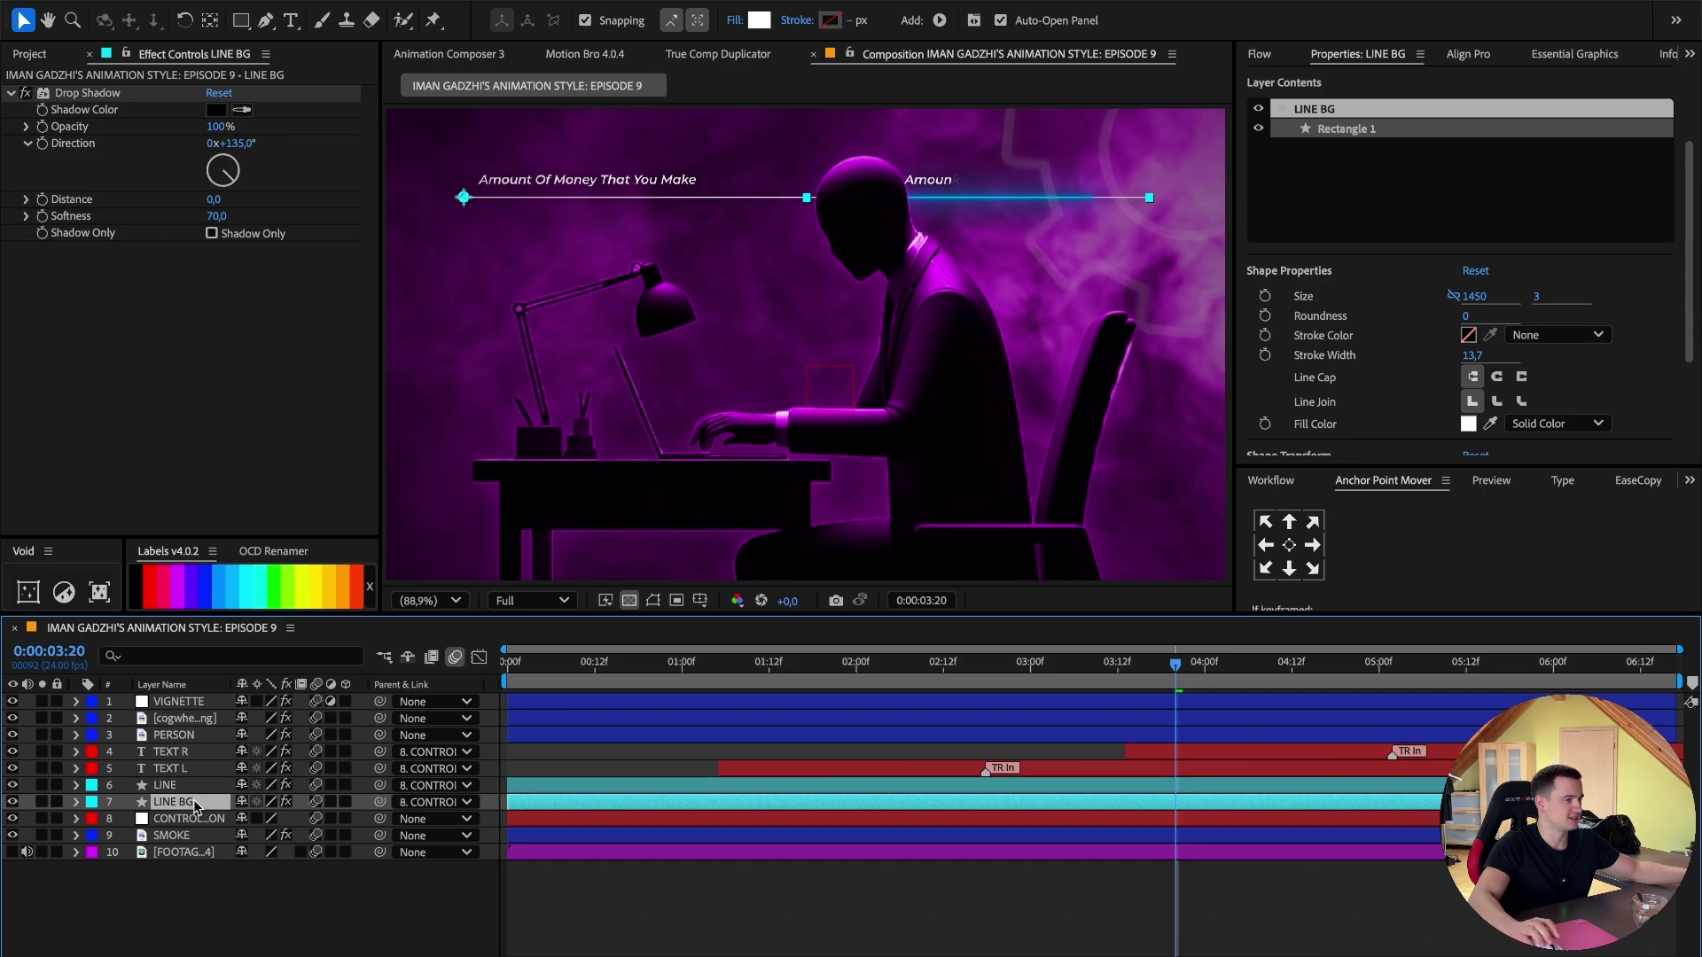
pyautogui.press('s')
pyautogui.click(886, 674)
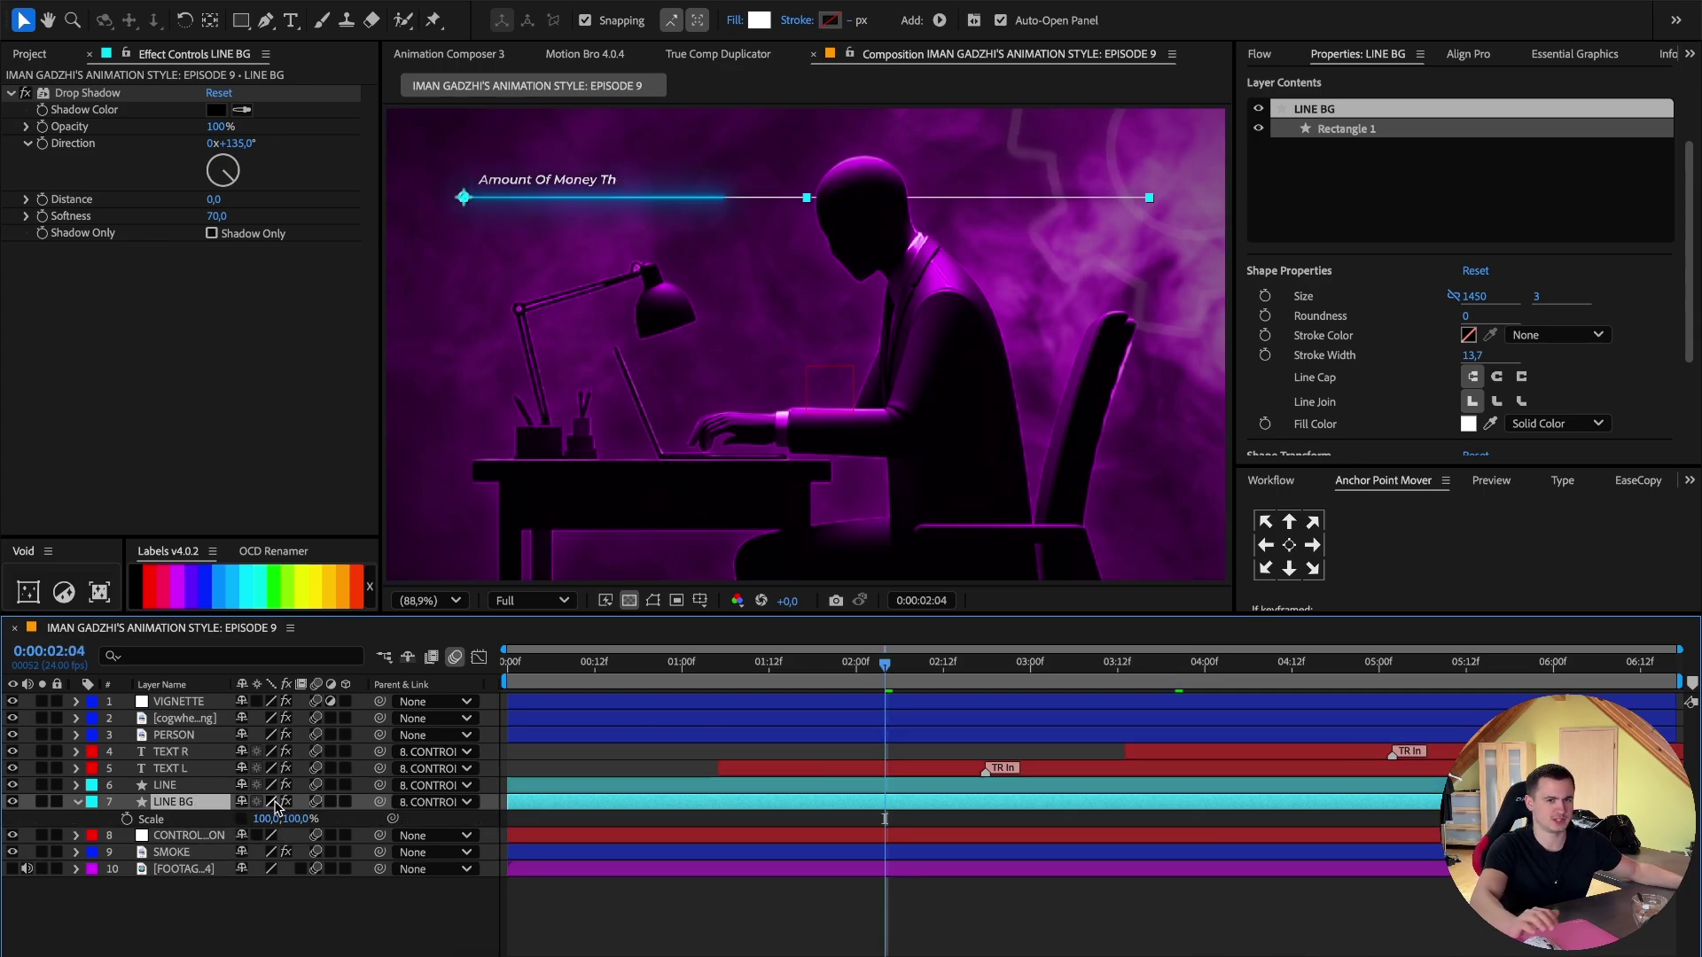
pyautogui.press('pageup')
pyautogui.press('pageup')
pyautogui.press('pageup')
pyautogui.press('pageup')
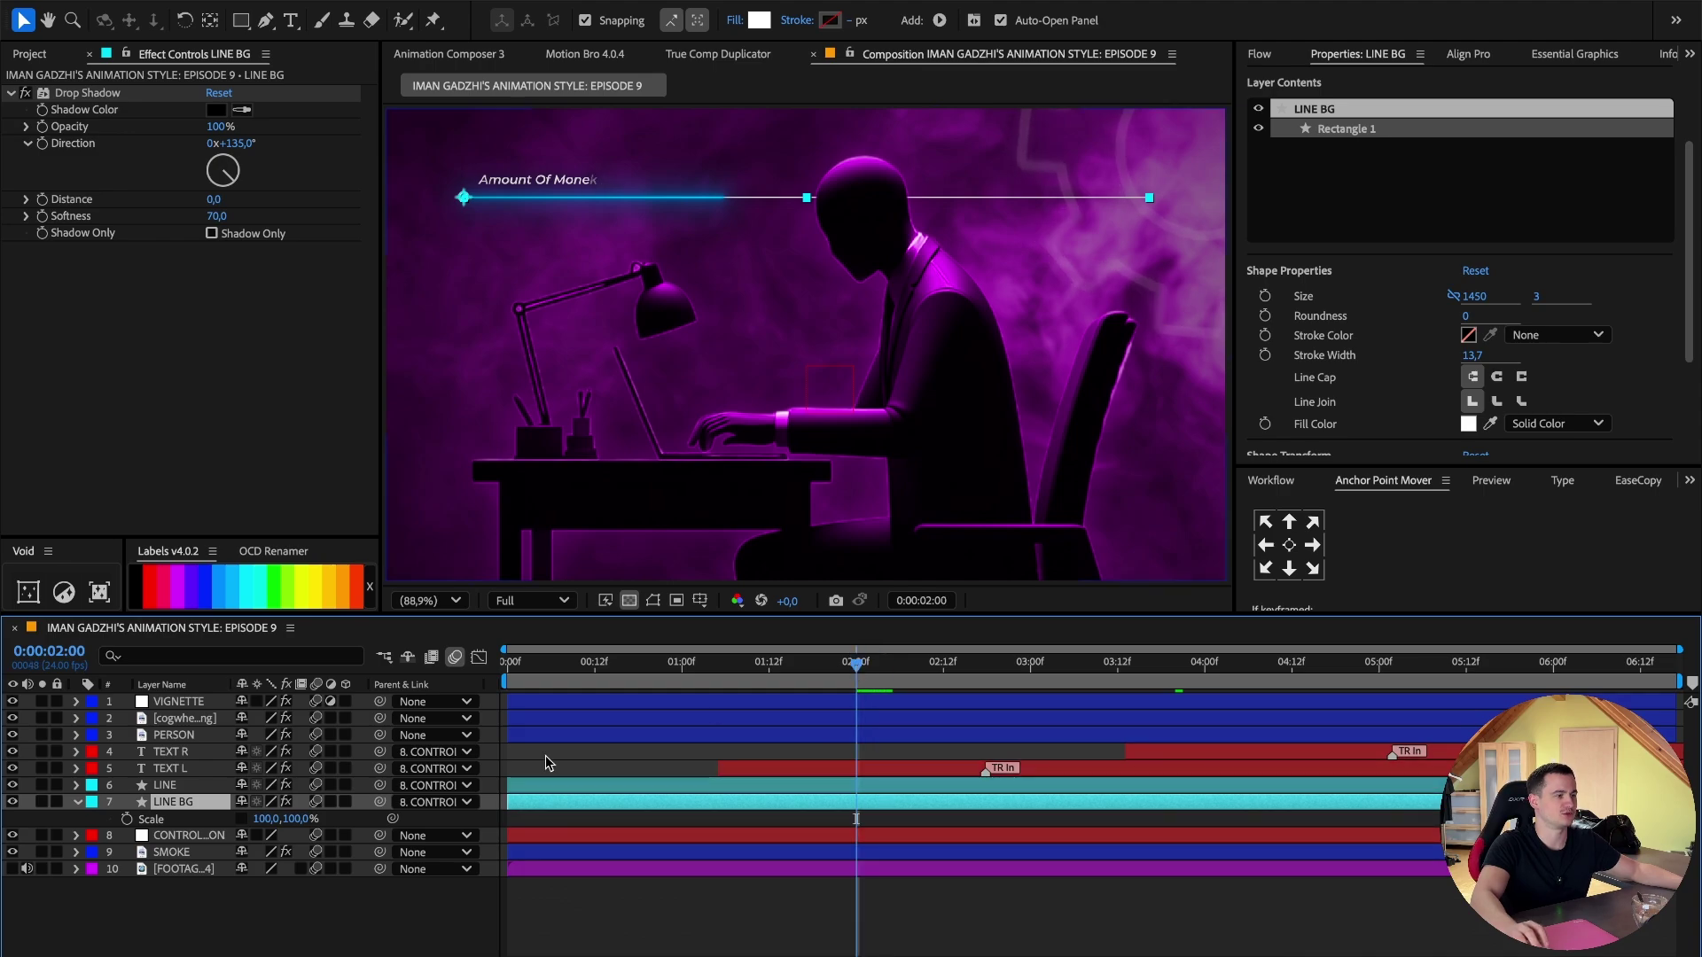
pyautogui.click(126, 819)
# Set the LINE BG layer's horizontal scale to 0 % at 0:00 and scrub through the growing line.
pyautogui.press('Home')
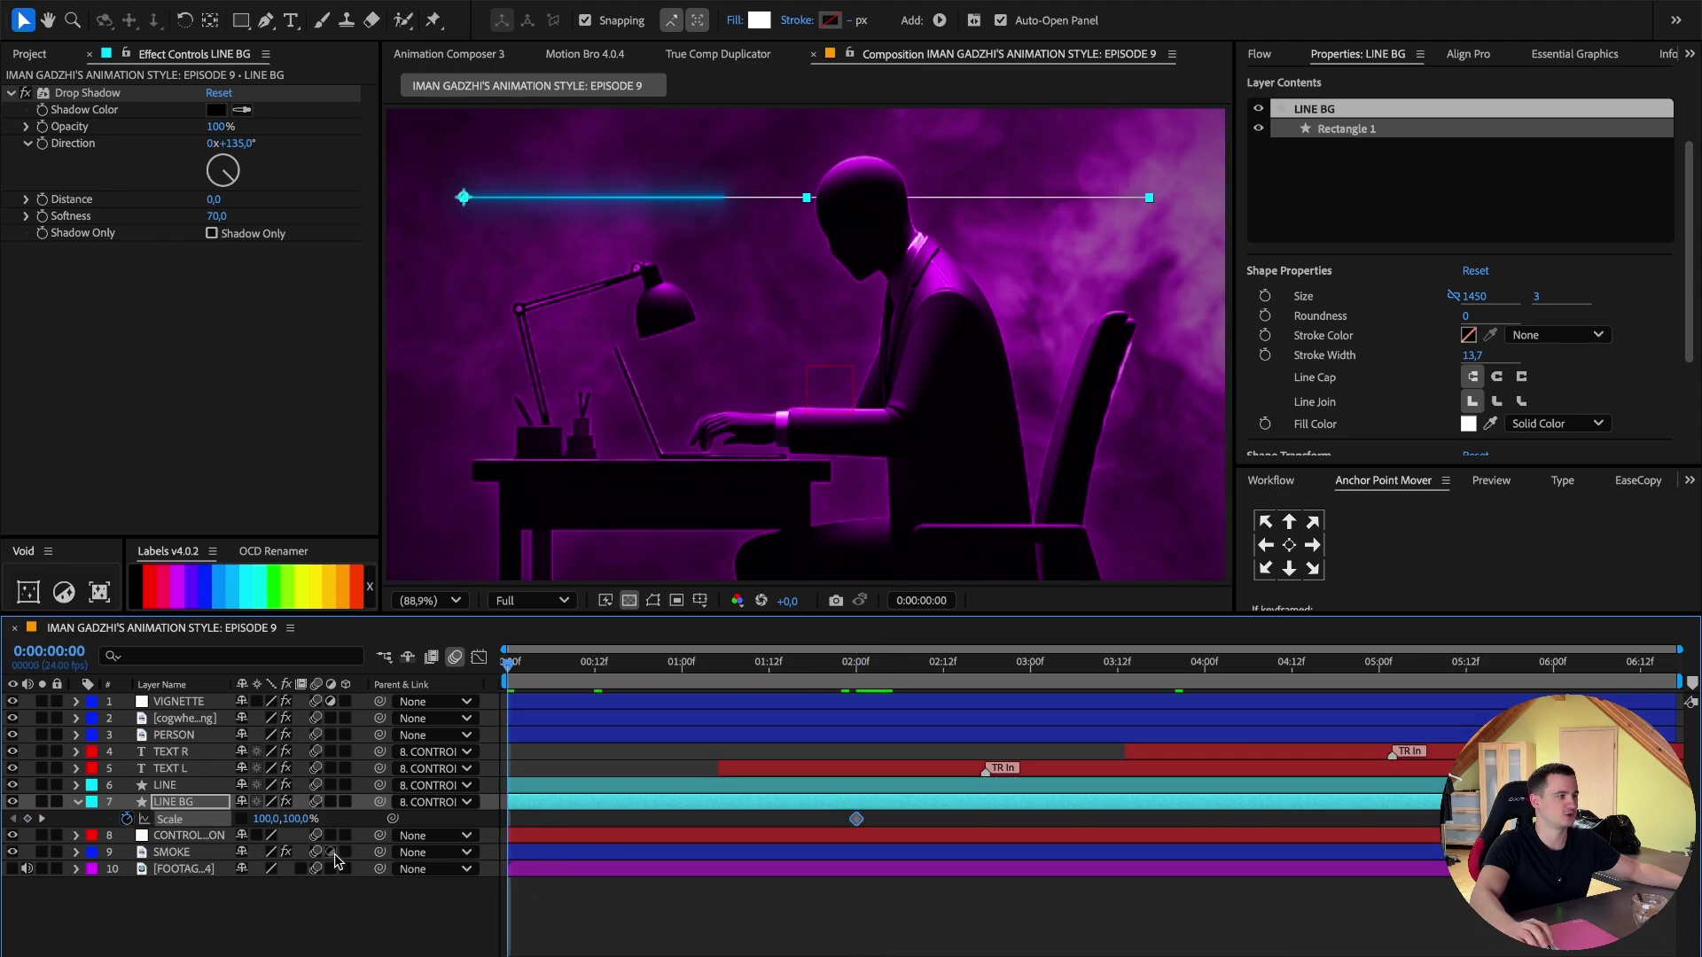
pyautogui.click(266, 819)
pyautogui.write('0')
pyautogui.press('Return')
pyautogui.moveTo(600, 663); pyautogui.dragTo(819, 663)
# Ease the LINE BG layer's Scale keyframes with the "smooth l" curve and preview from the start.
pyautogui.click(187, 819)
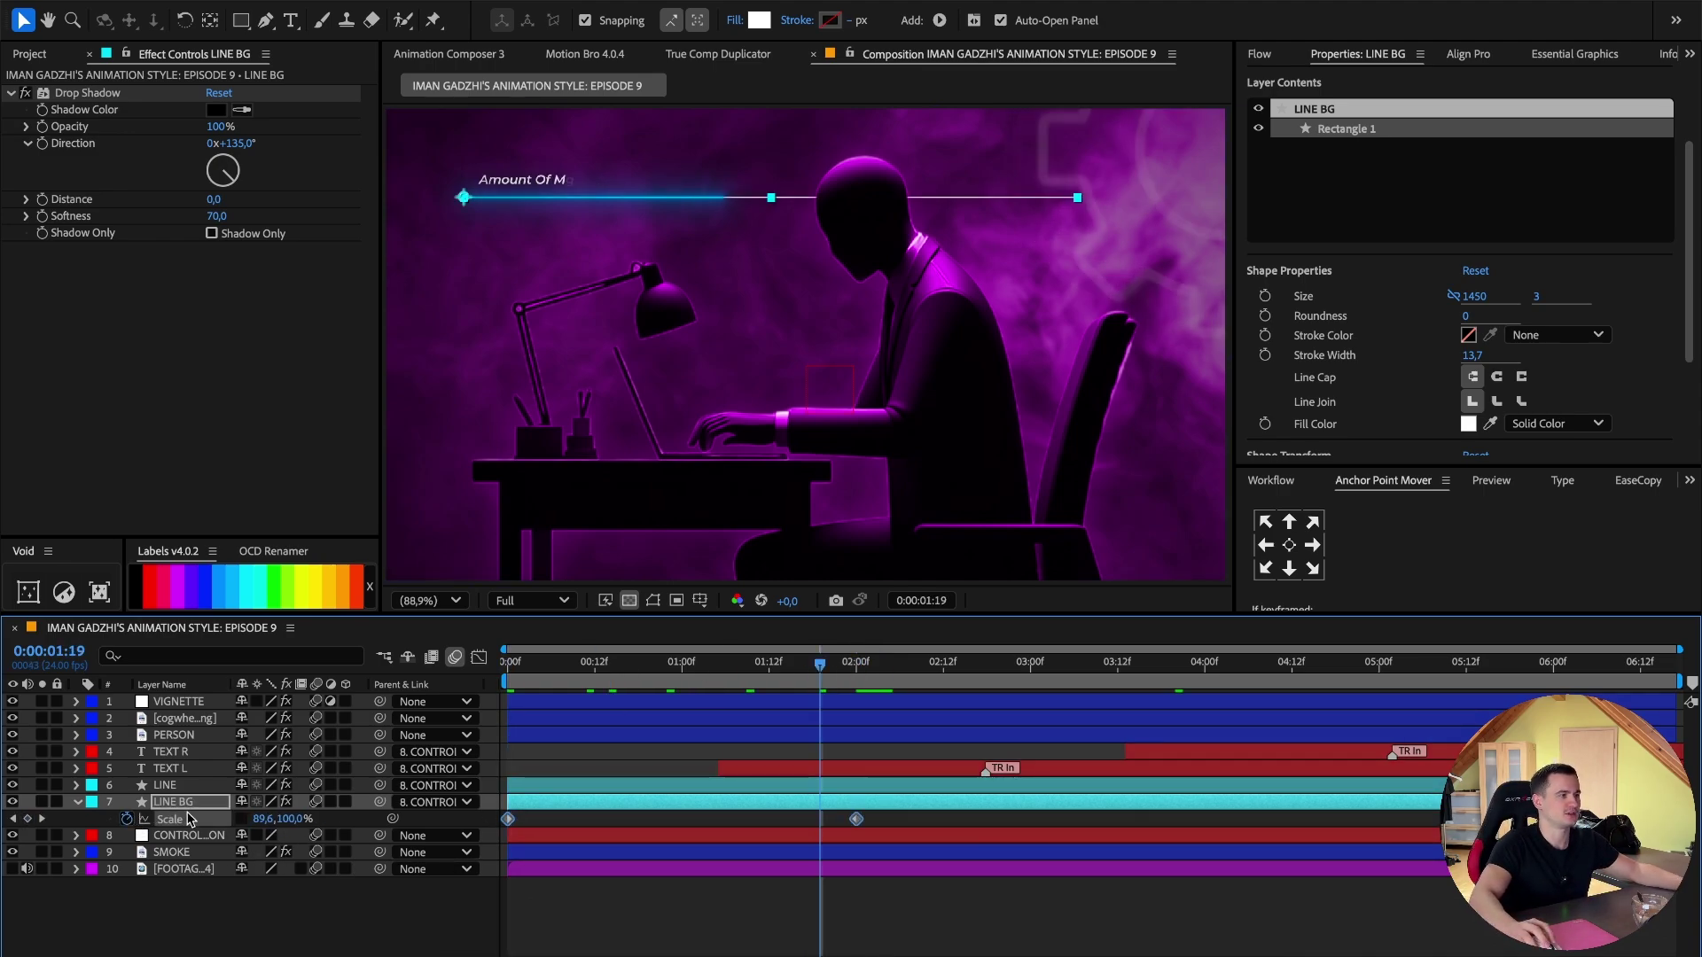
pyautogui.scroll(1, 1363, 54)
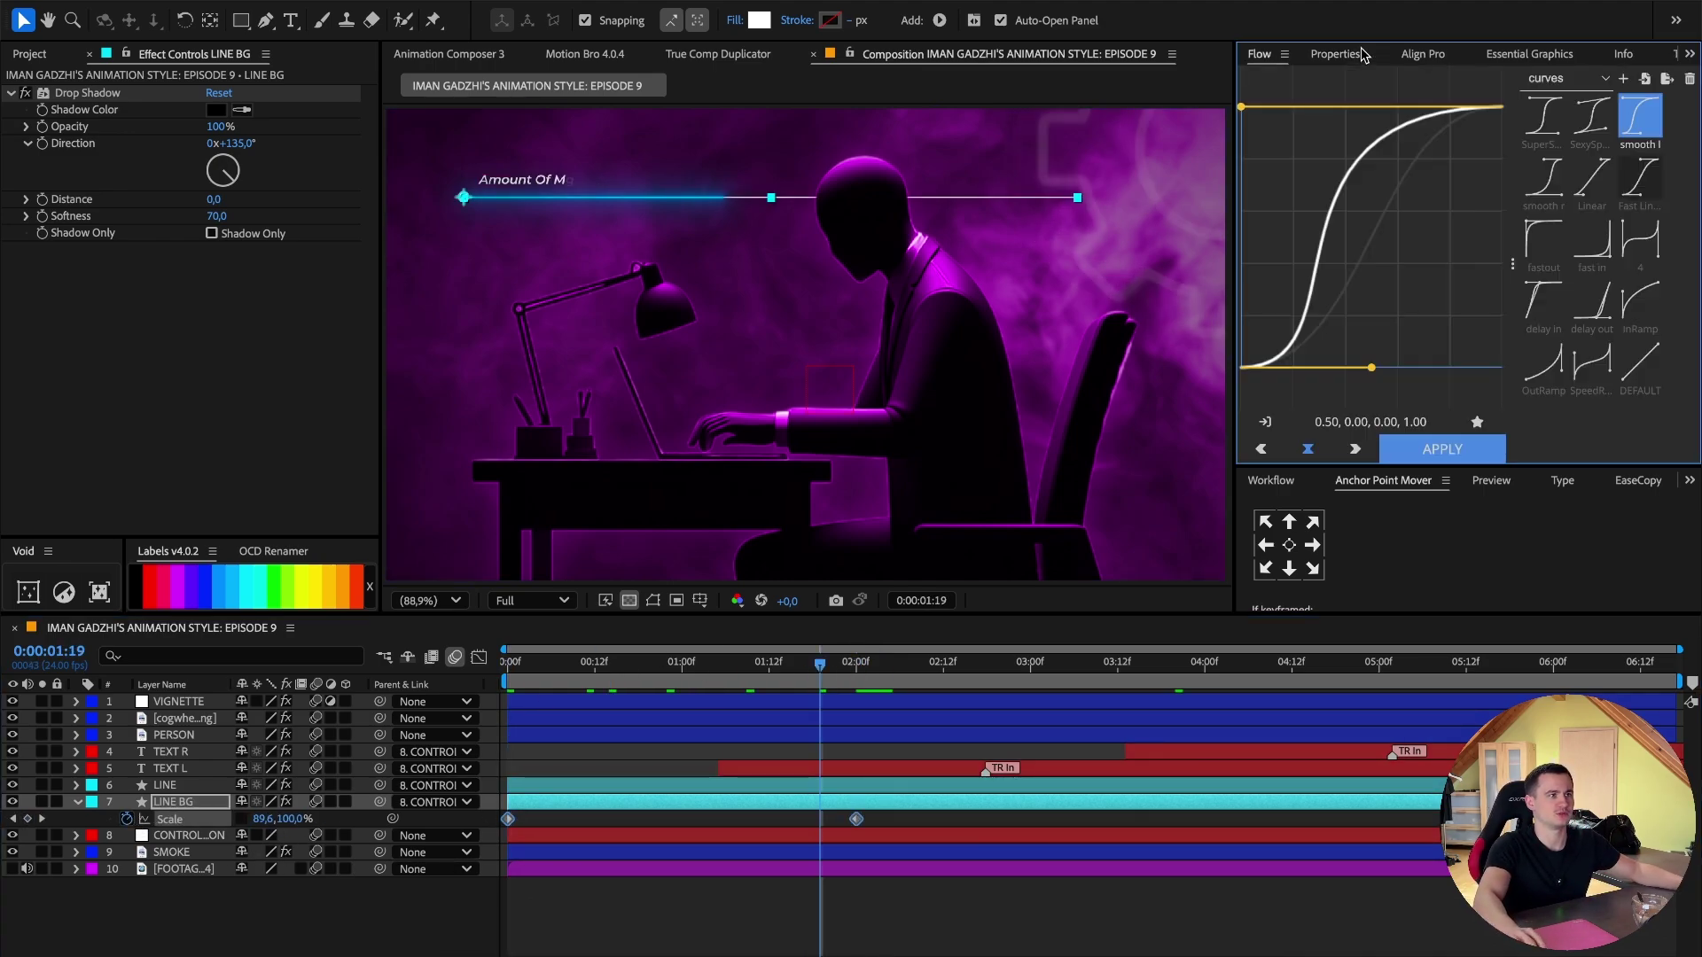
pyautogui.click(1640, 119)
pyautogui.press('Home')
pyautogui.press('space')
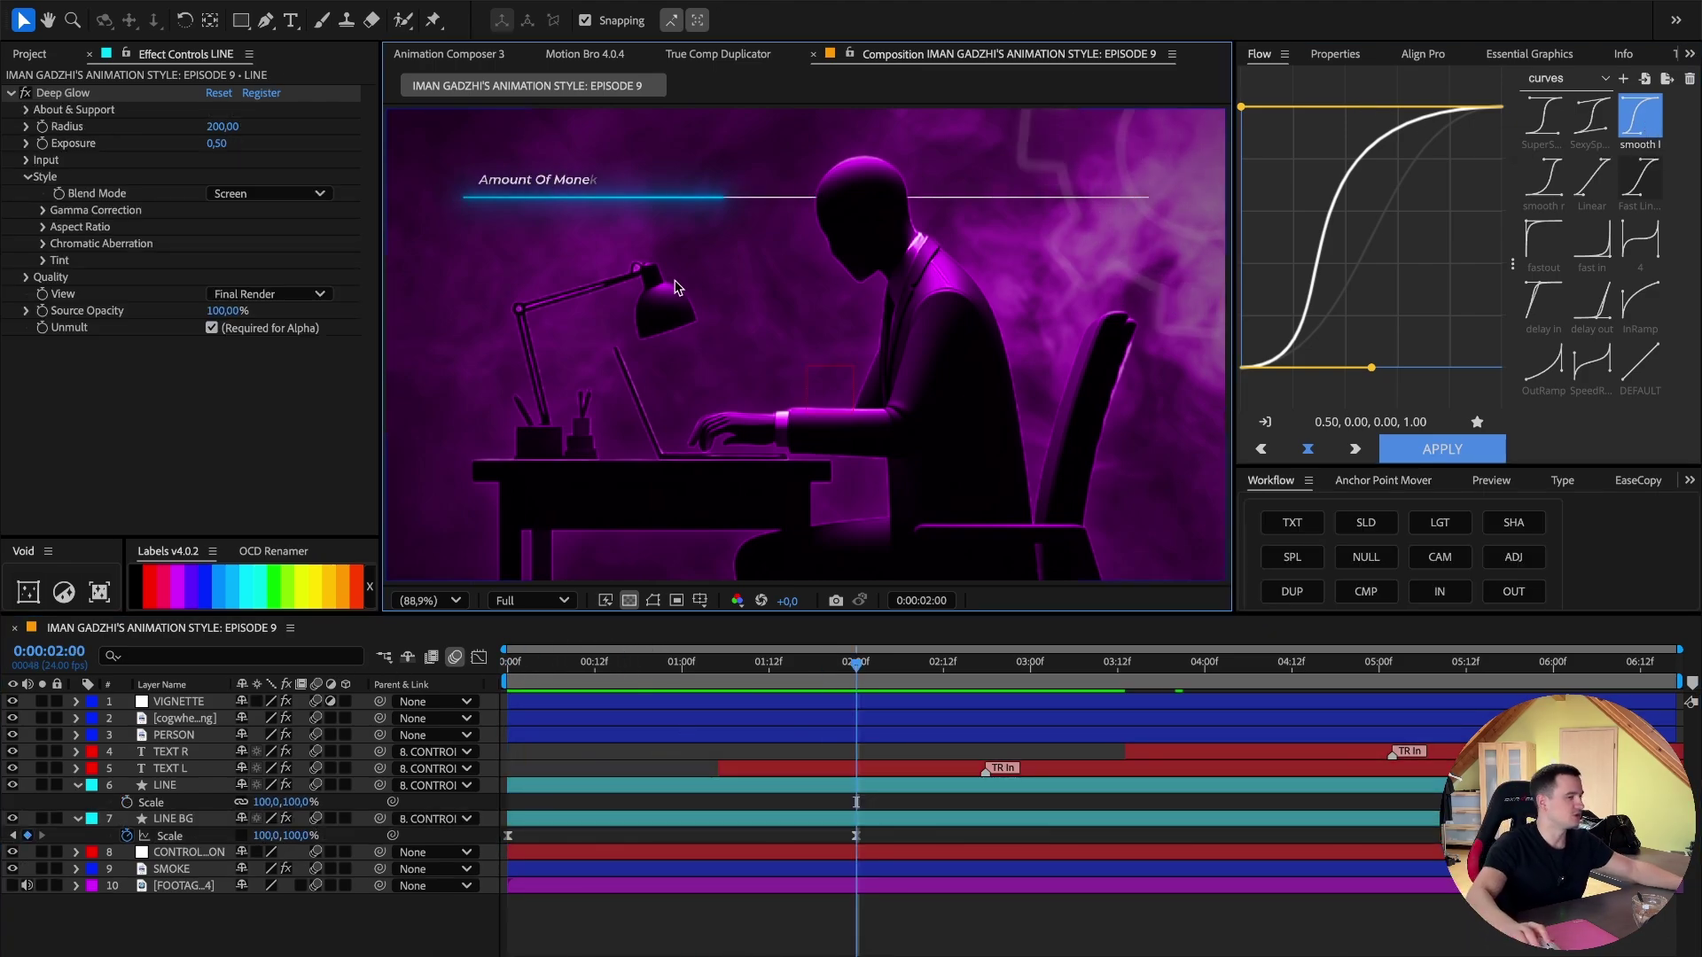
# Collapse the LINE layer's Scale property and add a new null object to the composition.
pyautogui.click(173, 788)
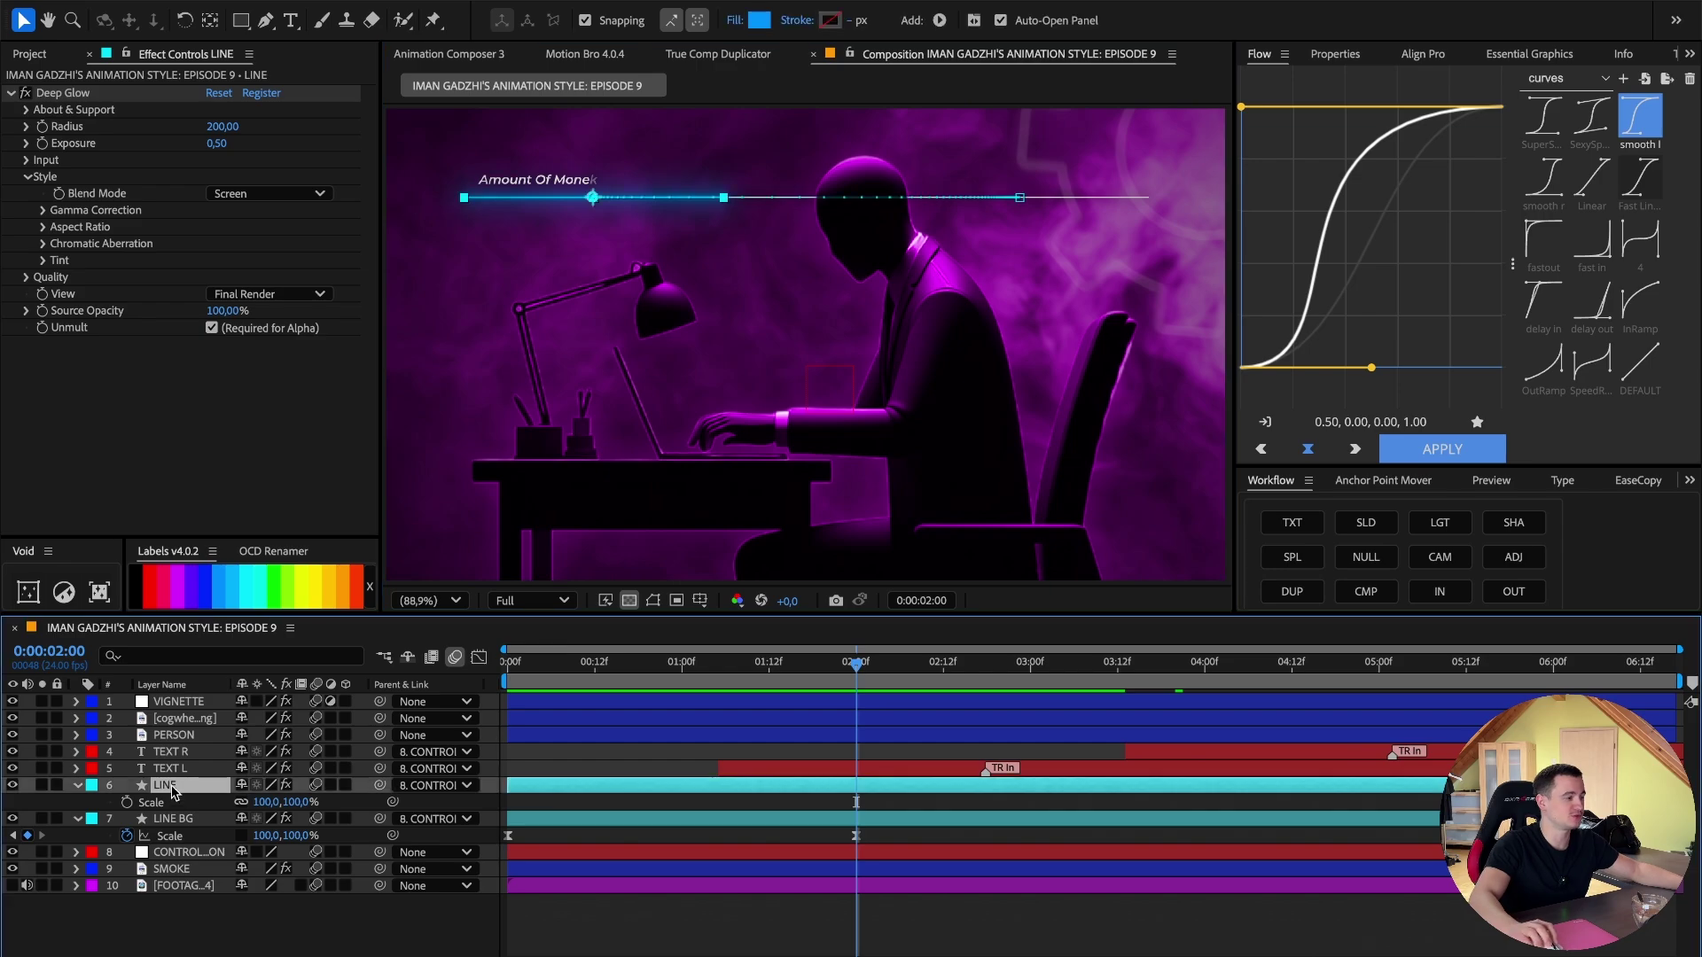
pyautogui.press('u')
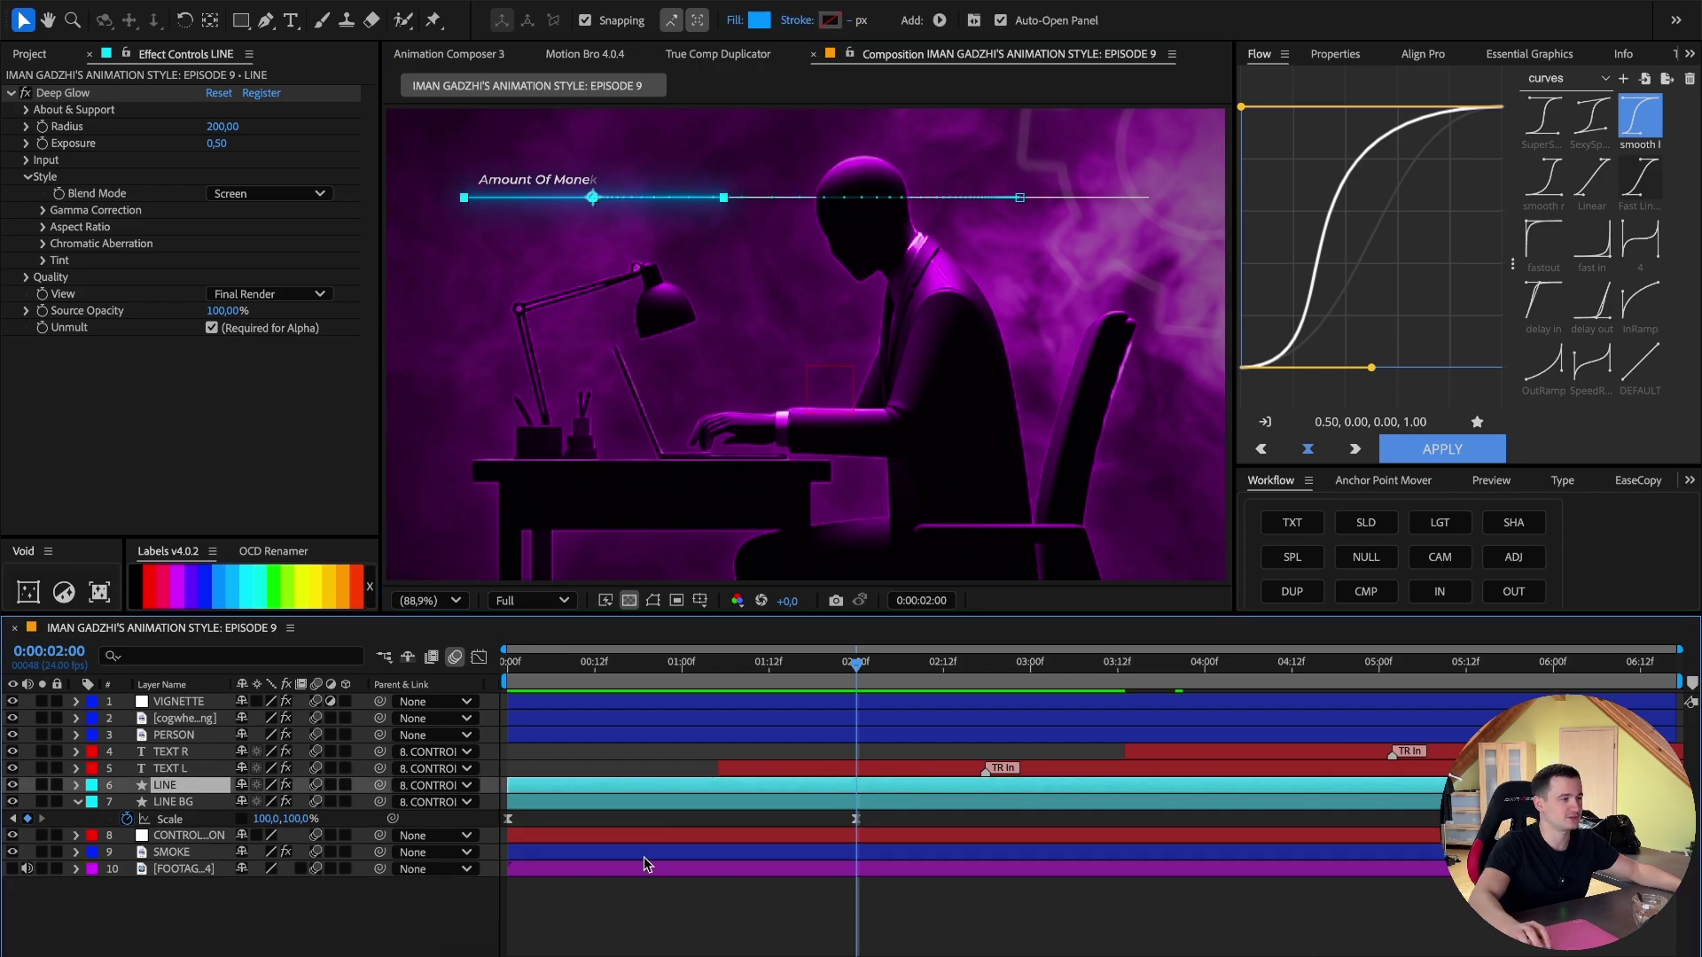
pyautogui.click(644, 902)
pyautogui.rightClick(722, 924)
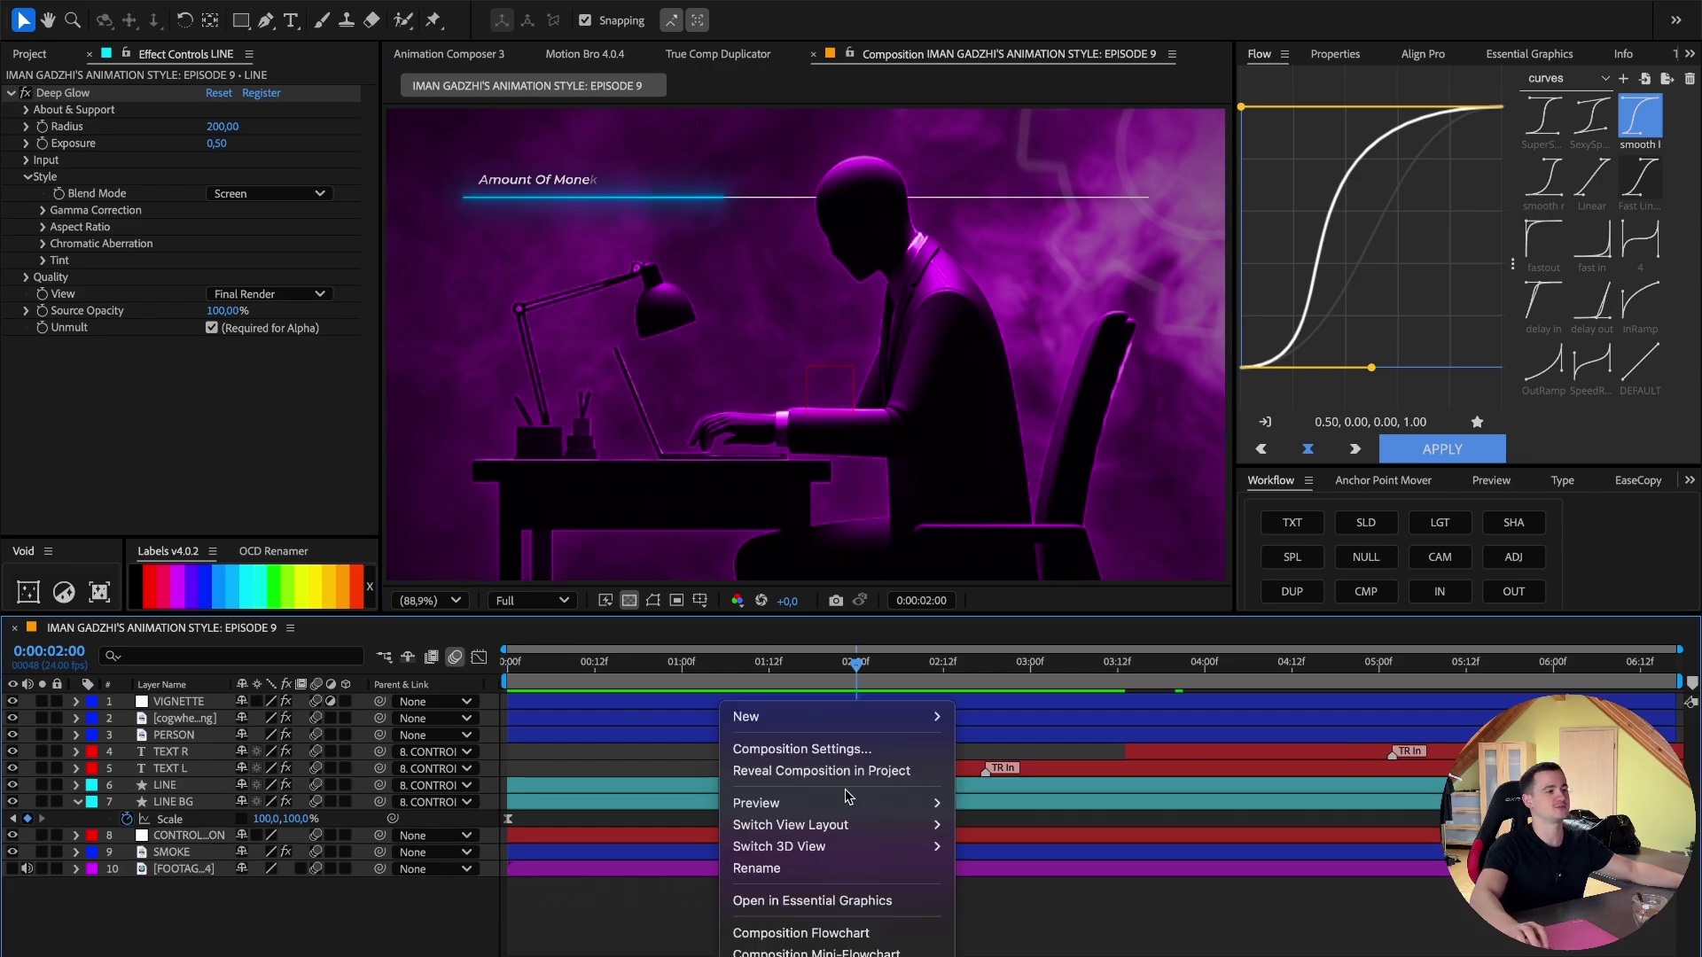
pyautogui.moveTo(842, 716)
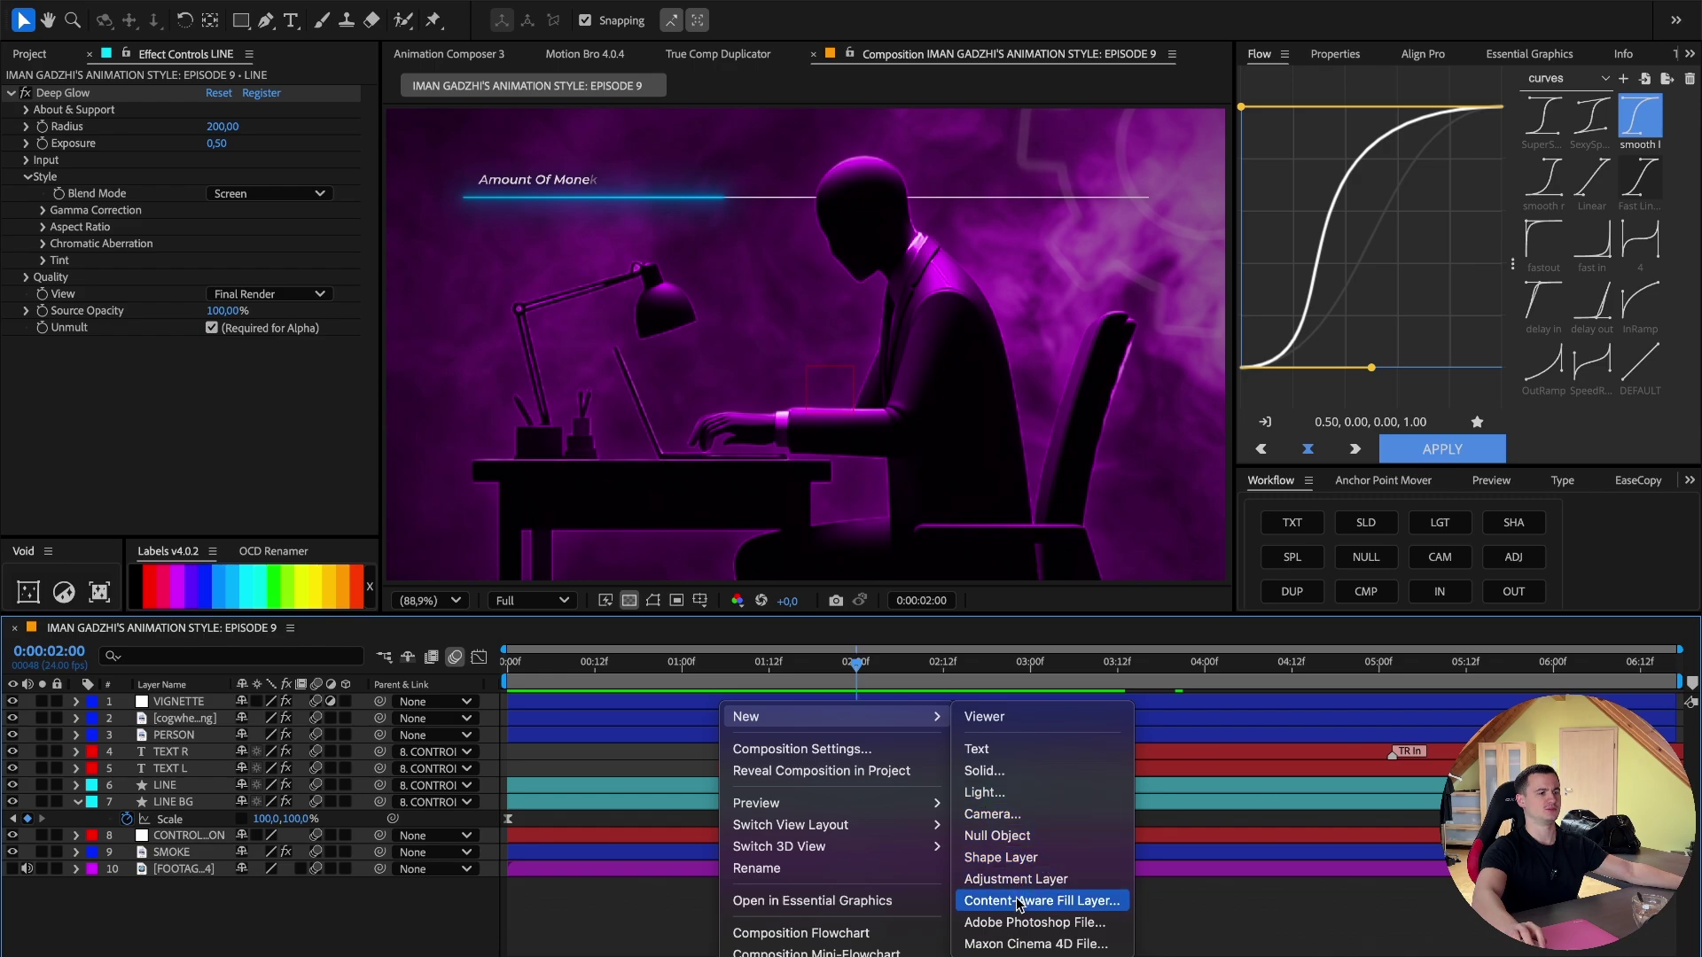
pyautogui.click(996, 836)
# Delete the old controller null layer located between LINE BG and SMOKE.
pyautogui.click(176, 867)
pyautogui.click(182, 852)
pyautogui.press('Delete')
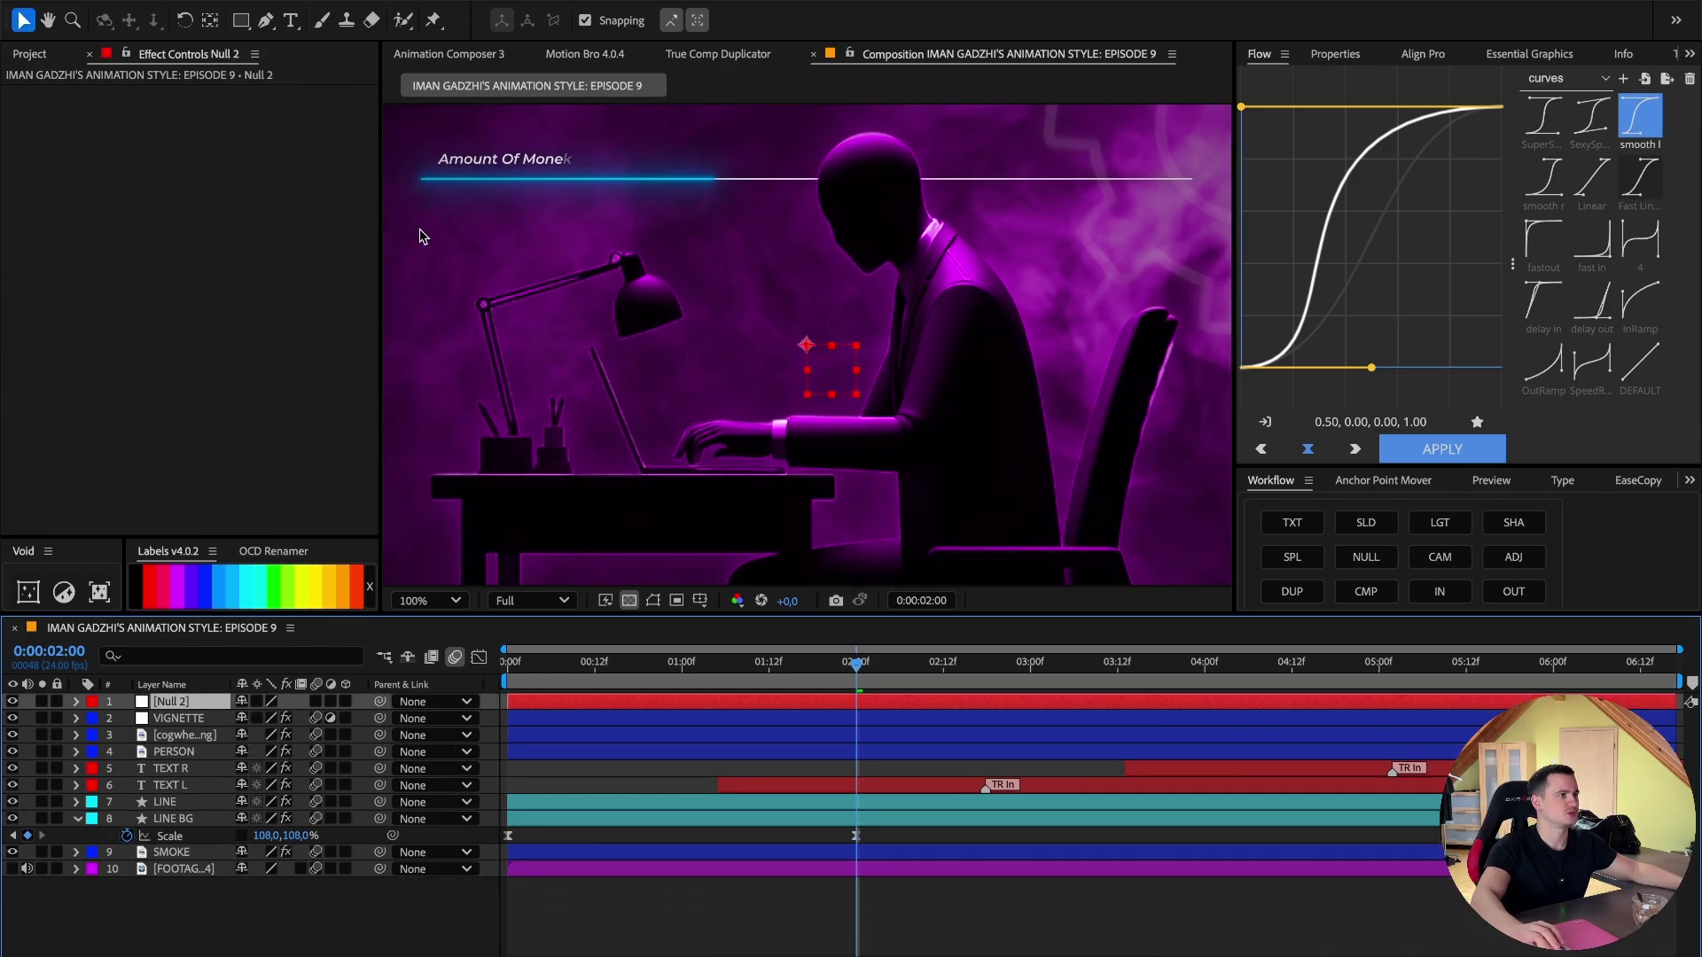
# Move the new null onto the starting end of the glowing blue line and align it closely with the line's edge.
pyautogui.moveTo(837, 383); pyautogui.dragTo(447, 210)
pyautogui.press('space')
pyautogui.moveTo(500, 267); pyautogui.dragTo(886, 449)
pyautogui.scroll(3, 886, 449)
pyautogui.moveTo(886, 449); pyautogui.dragTo(747, 223)
pyautogui.moveTo(677, 314); pyautogui.dragTo(742, 358)
pyautogui.scroll(1, 709, 336)
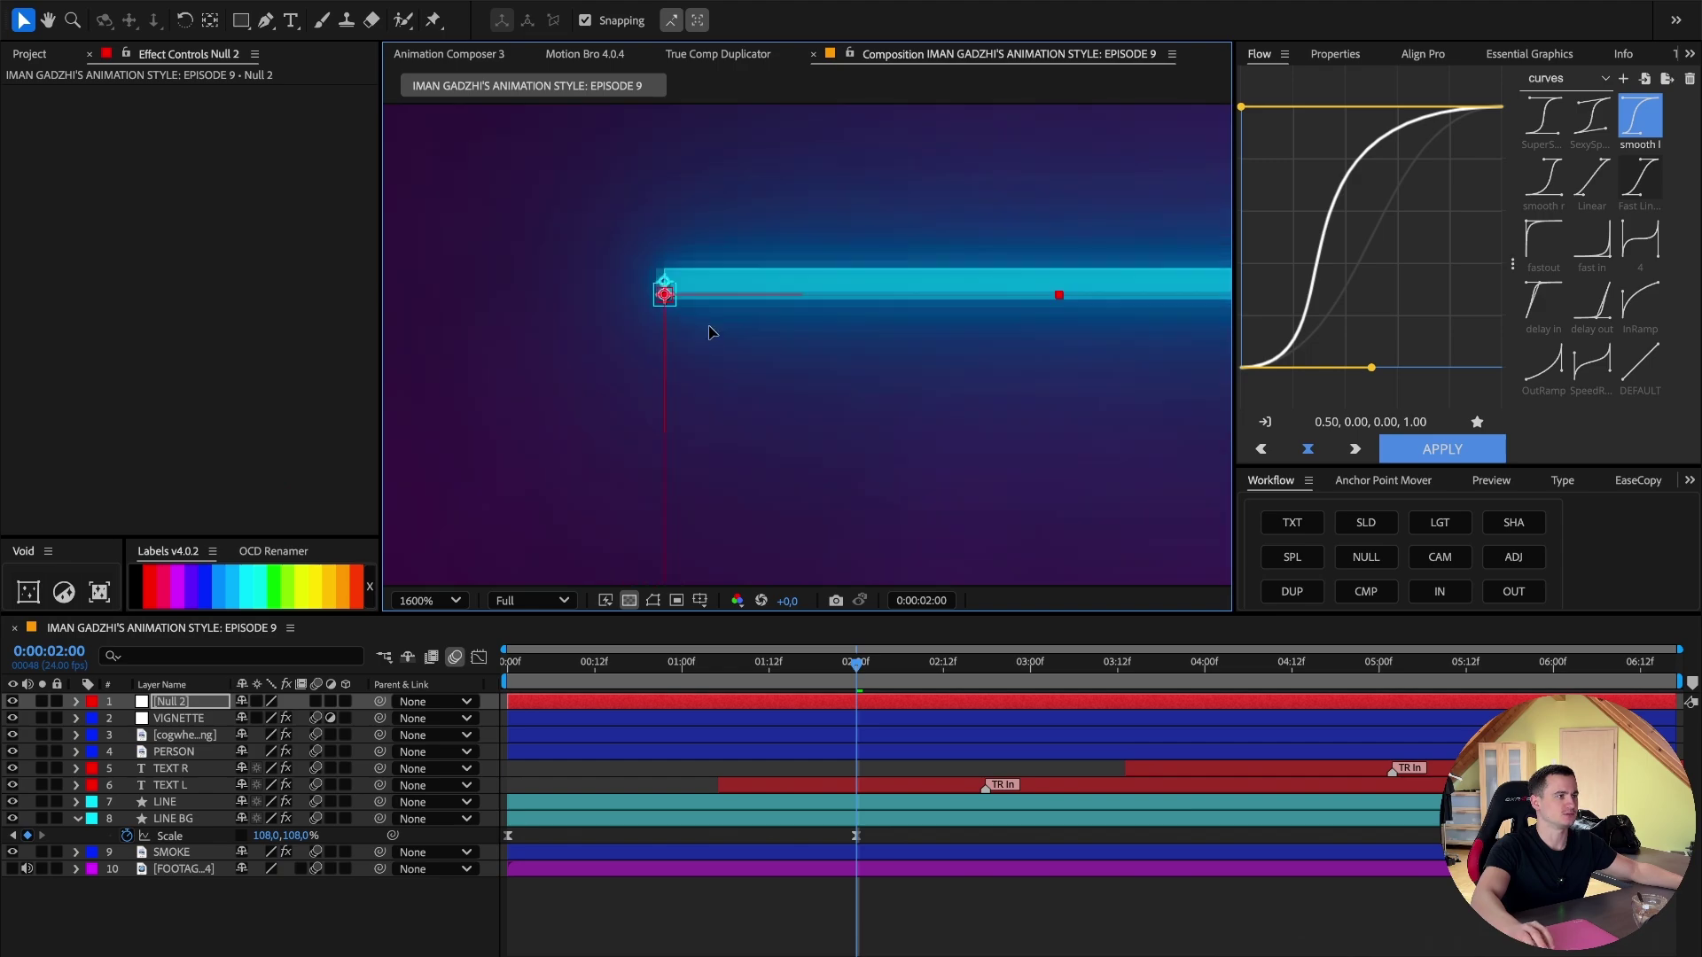
pyautogui.click(434, 602)
pyautogui.click(470, 227)
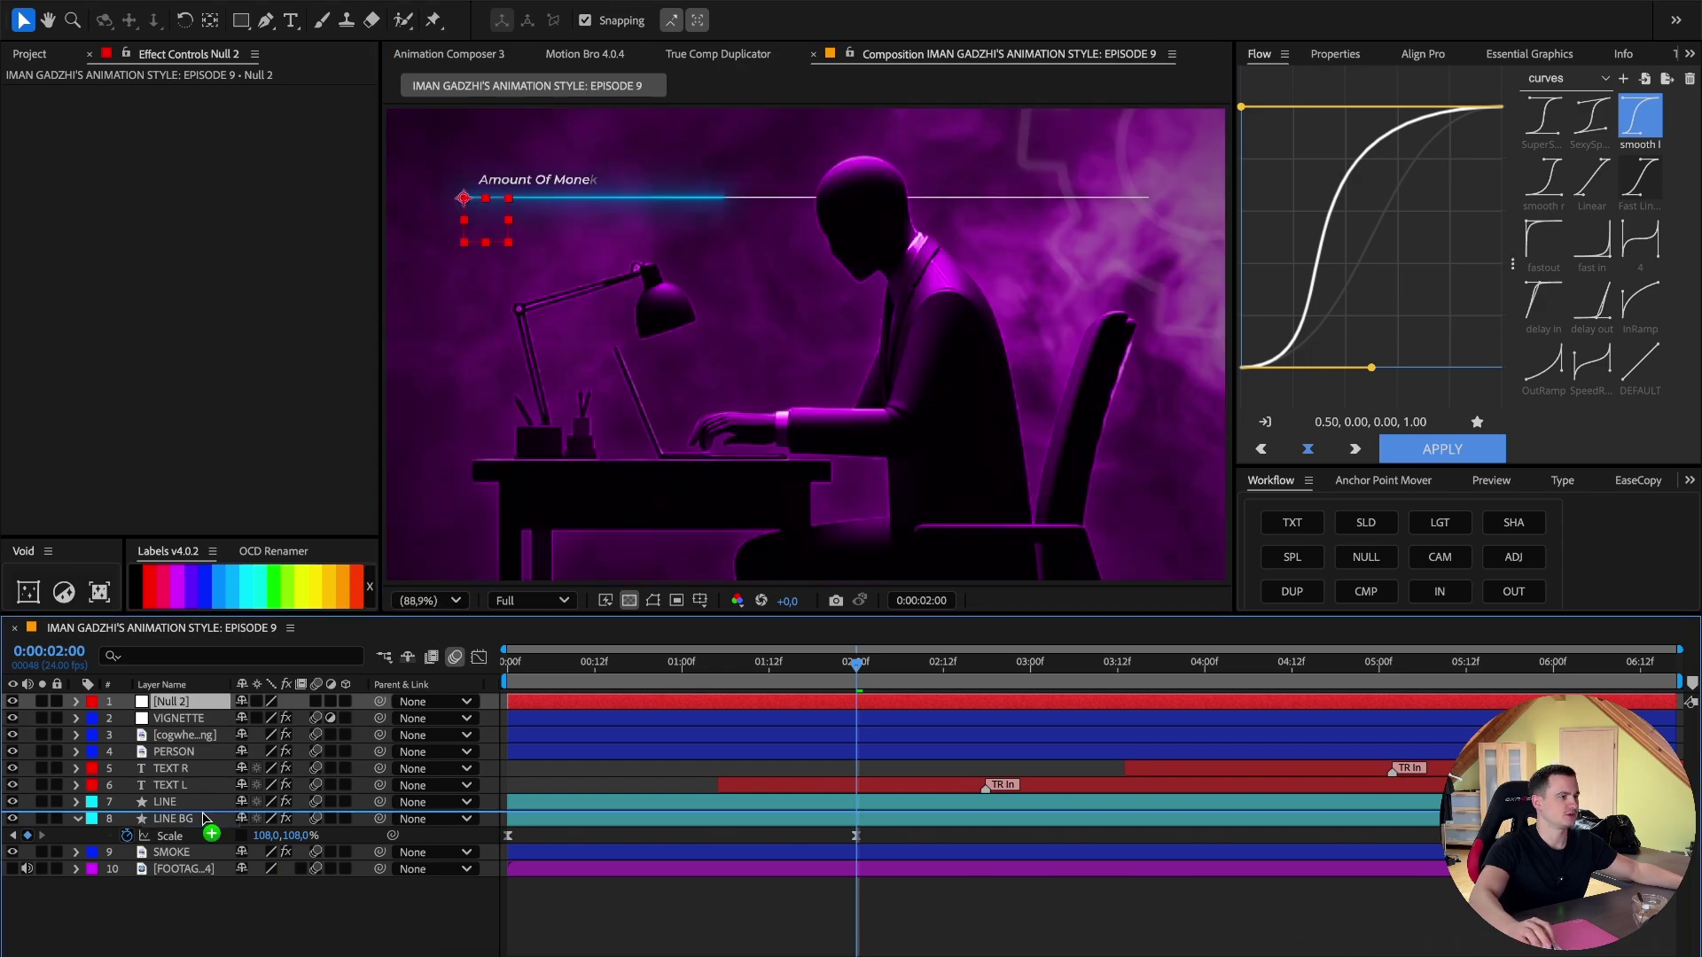
# Place the null directly above the LINE layer and rename it as SCALE CONTROL.
pyautogui.moveTo(168, 701); pyautogui.dragTo(169, 802)
pyautogui.rightClick(177, 801)
pyautogui.click(210, 911)
pyautogui.write('SCALE C..OL')
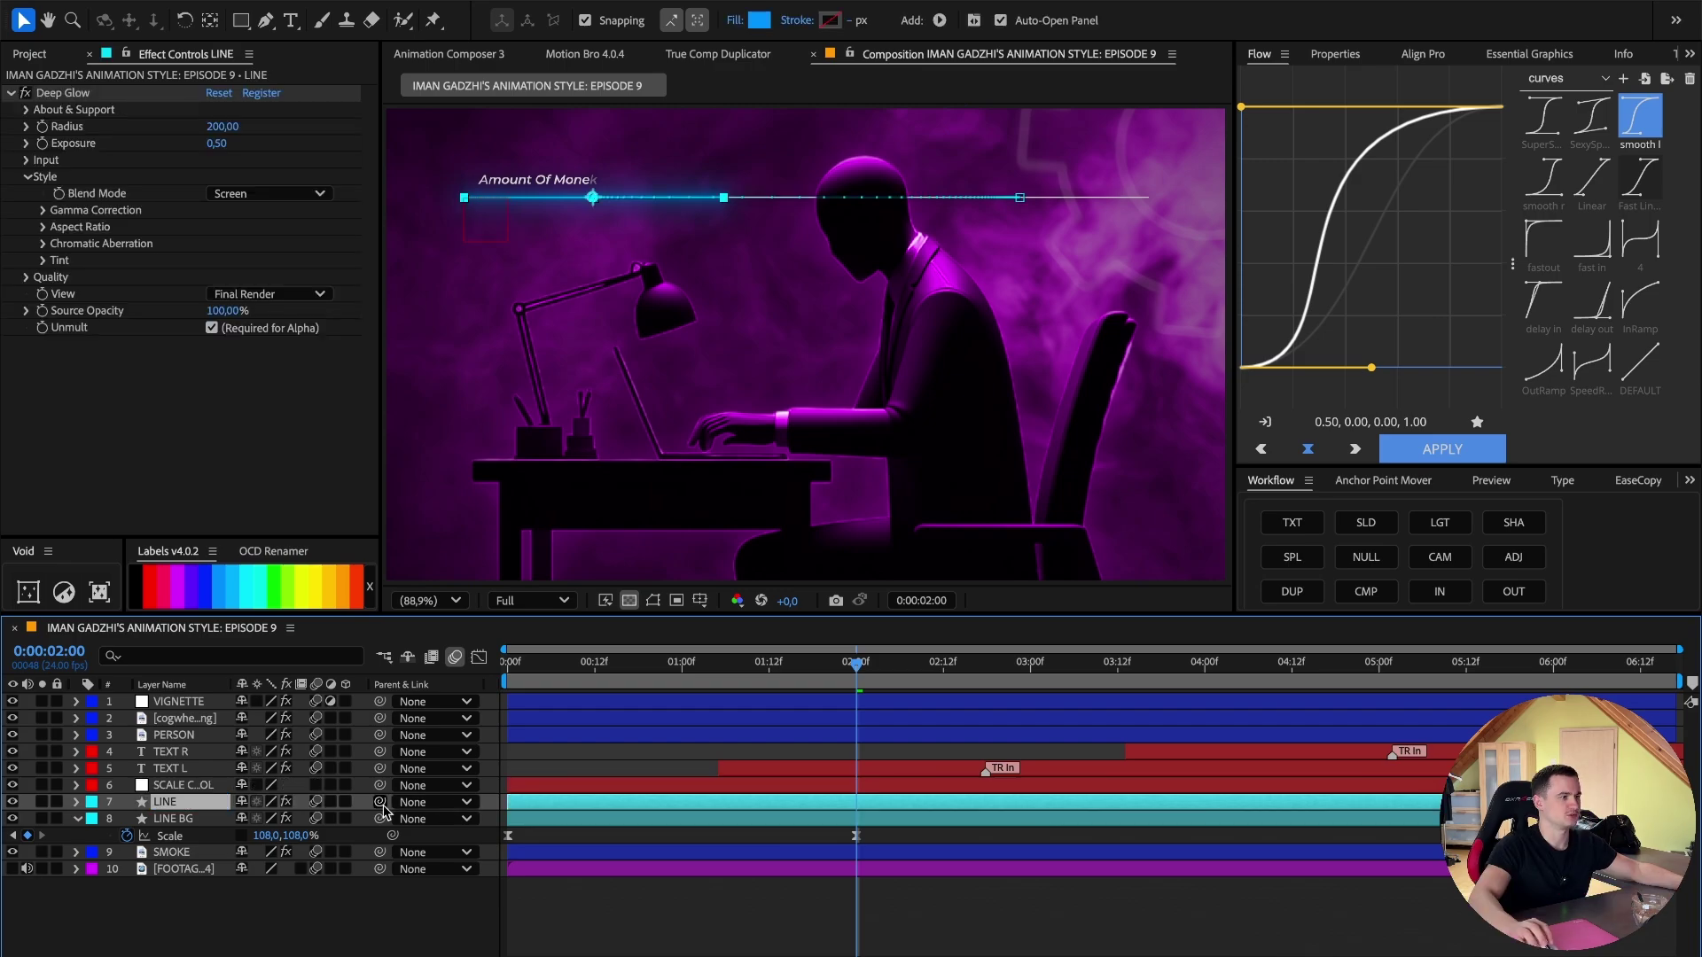
# Parent LINE to the SCALE CONTROL null and keyframe the null's Scale at 100 % at 0:00:02:17.
pyautogui.moveTo(352, 804); pyautogui.dragTo(200, 786)
pyautogui.click(199, 786)
pyautogui.press('s')
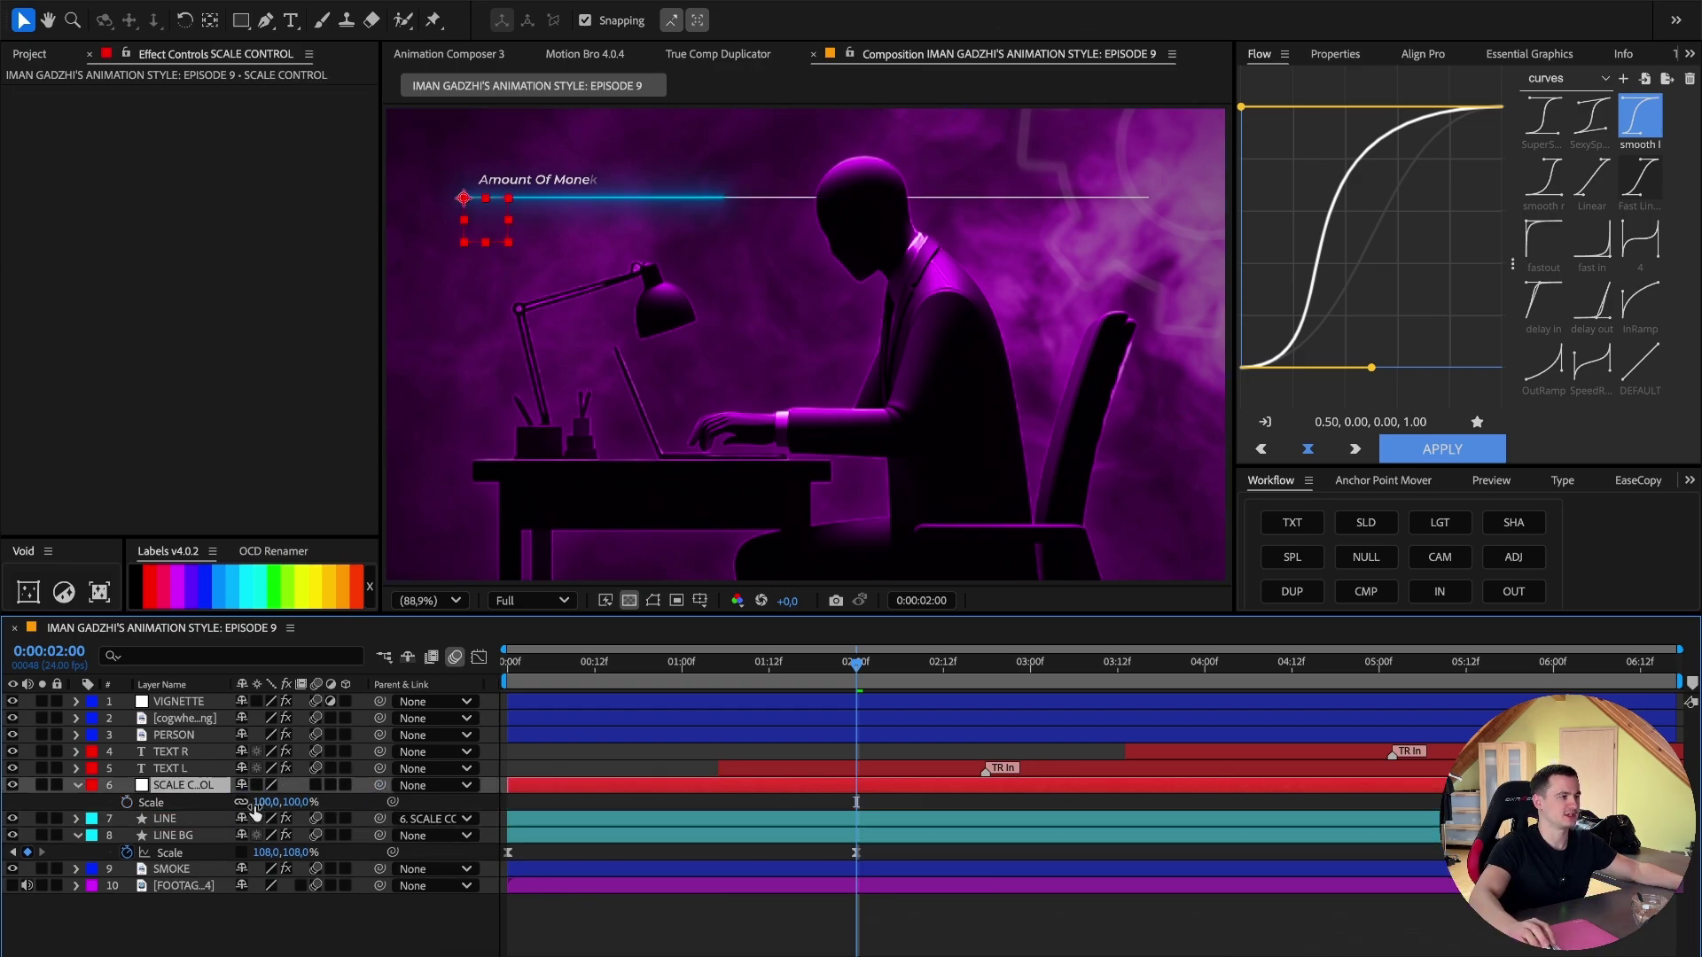
pyautogui.moveTo(744, 656); pyautogui.dragTo(980, 683)
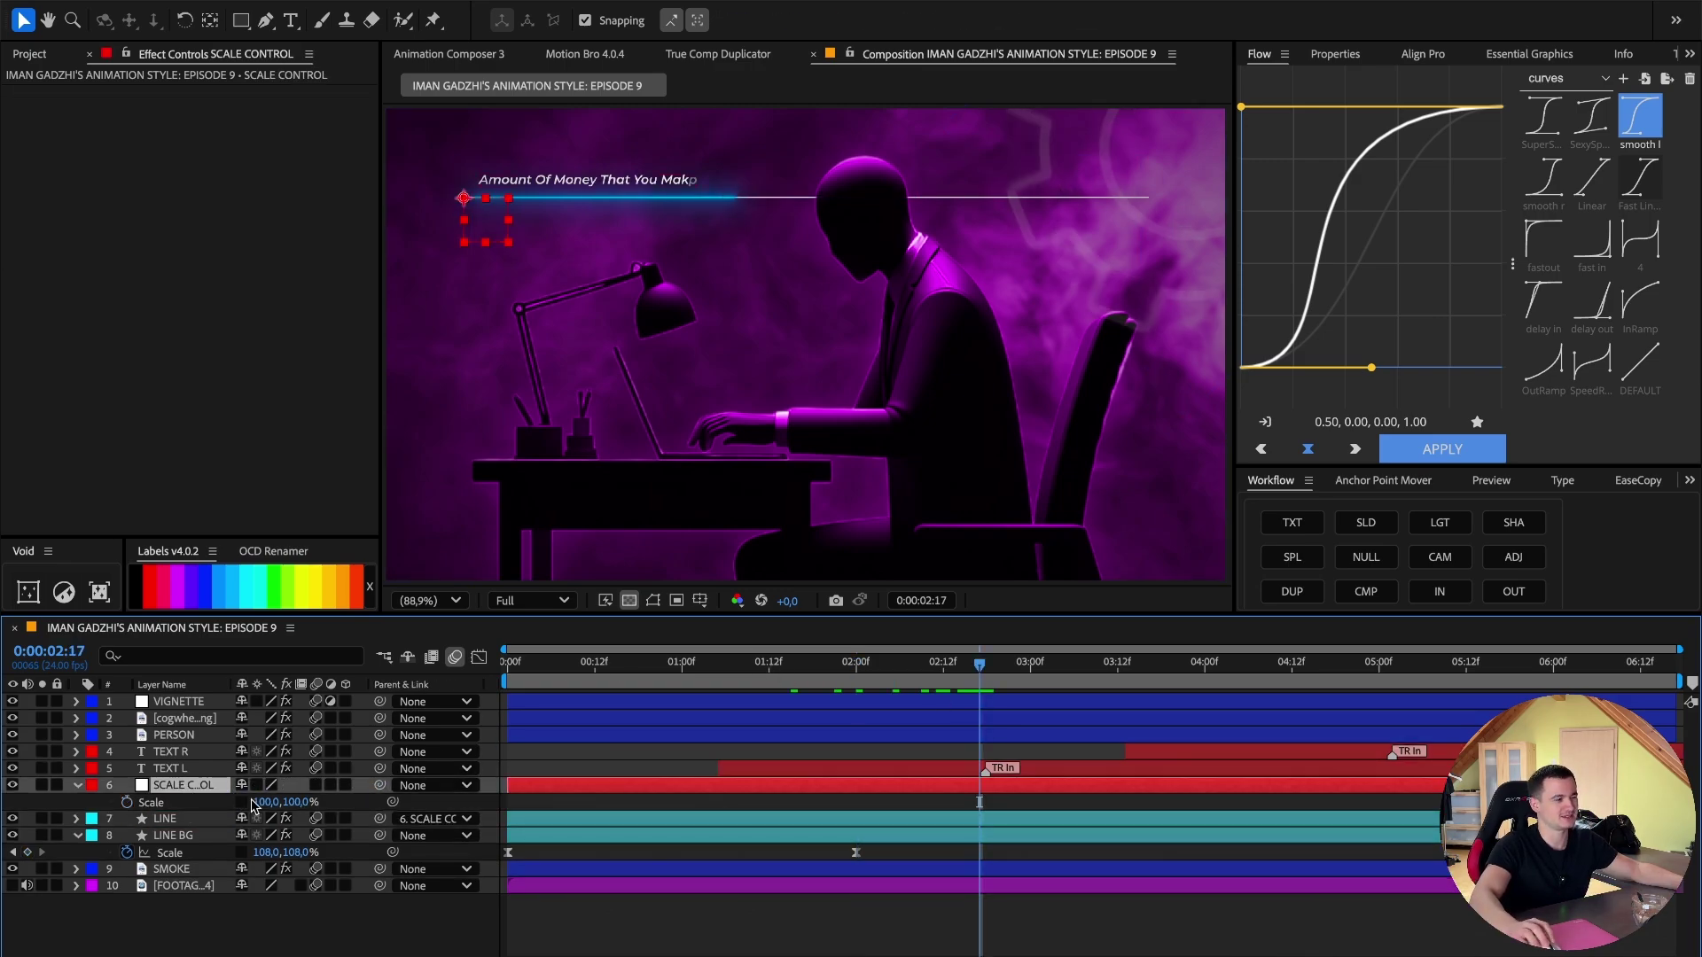
pyautogui.click(127, 802)
# Set SCALE CONTROL's horizontal scale to 0 % at 0:00:00:08 and scrub through the growing blue line.
pyautogui.moveTo(761, 678); pyautogui.dragTo(565, 666)
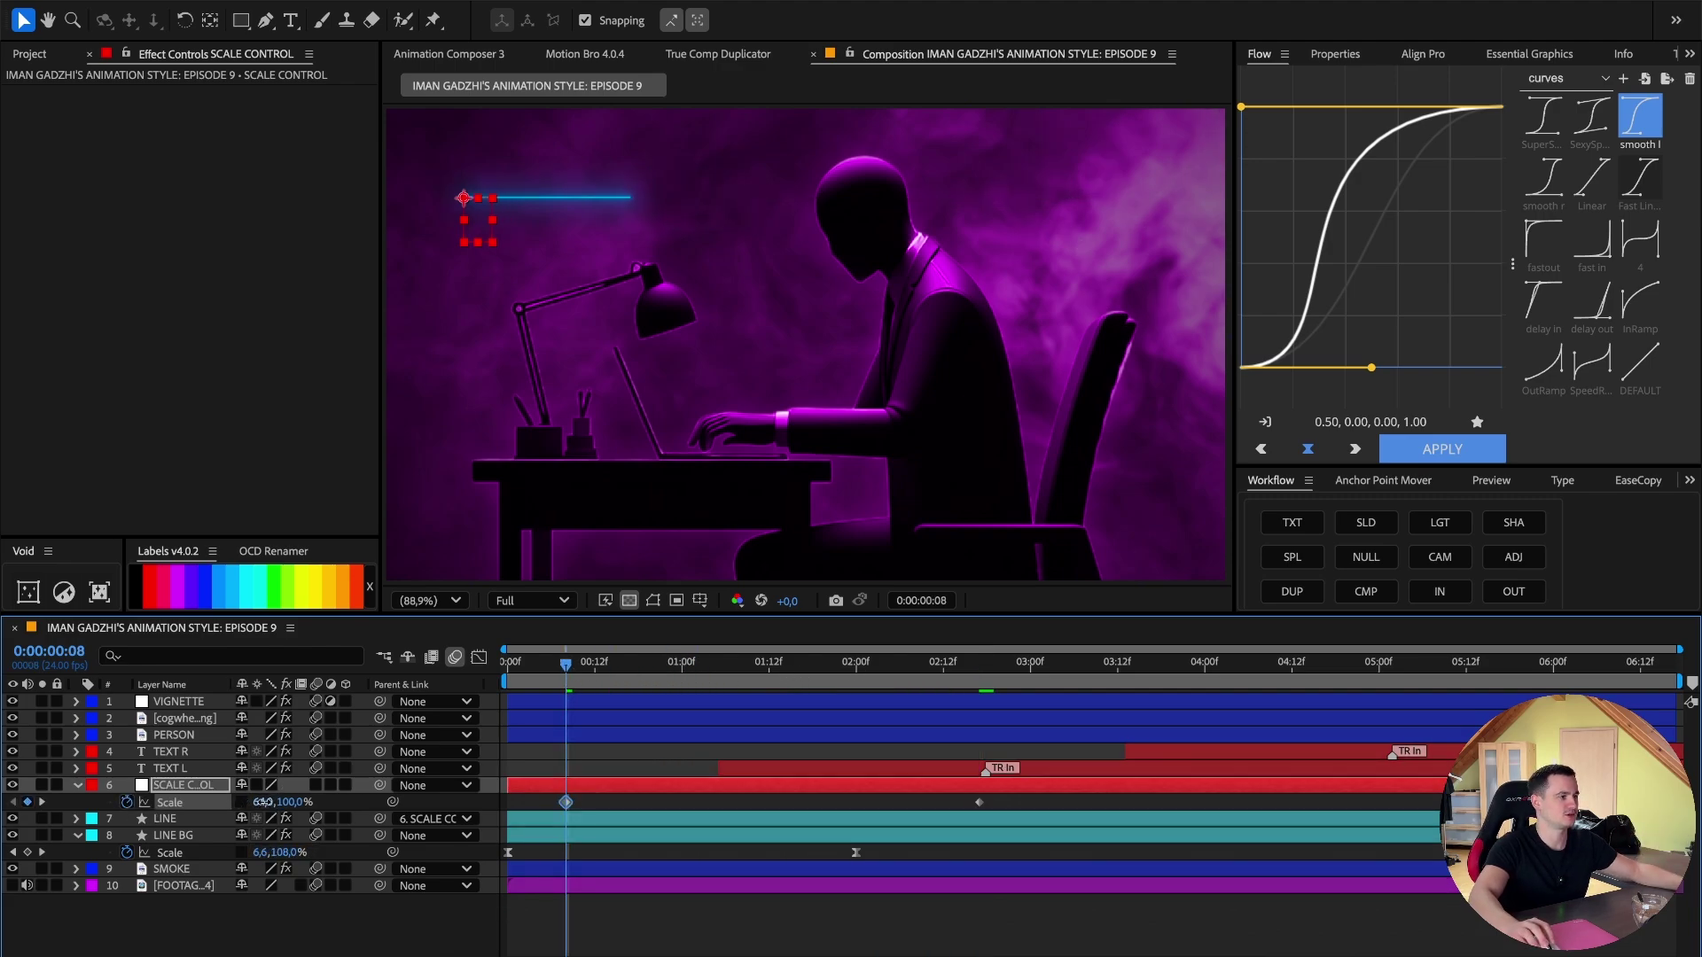
pyautogui.click(264, 802)
pyautogui.write('0')
pyautogui.press('Return')
pyautogui.moveTo(566, 663); pyautogui.dragTo(639, 662)
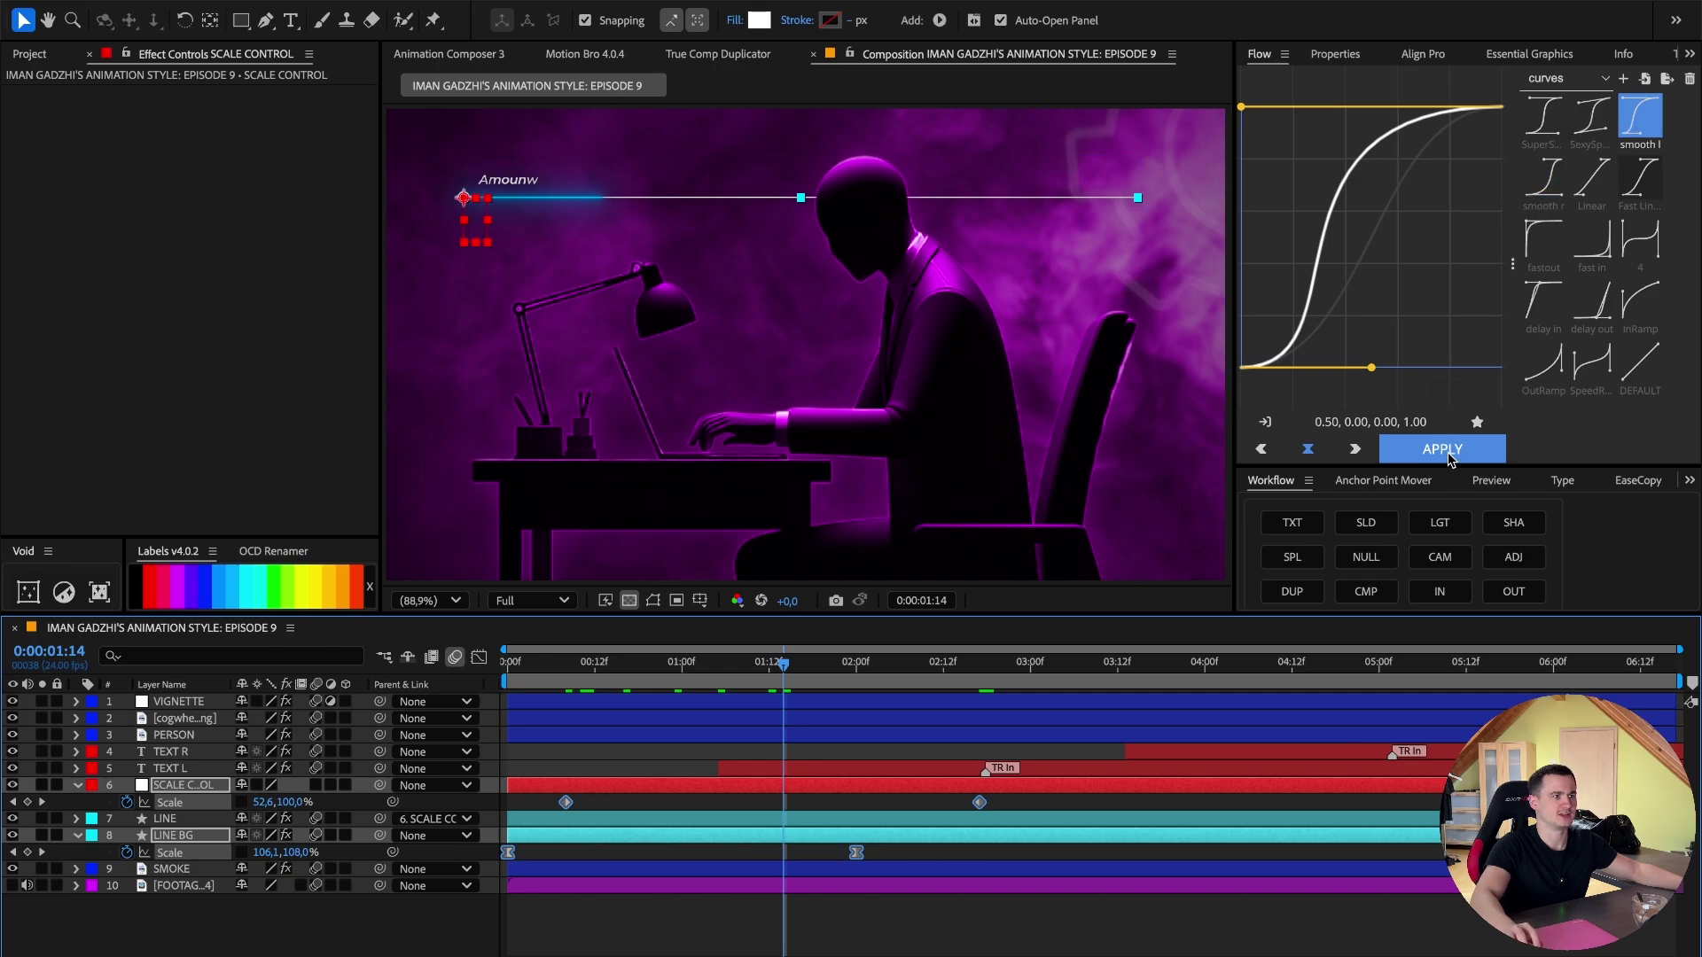
# Ease the Scale keyframes of SCALE CONTROL and LINE BG with the "smooth l" curve and preview from the start.
pyautogui.click(1442, 449)
pyautogui.press('space')
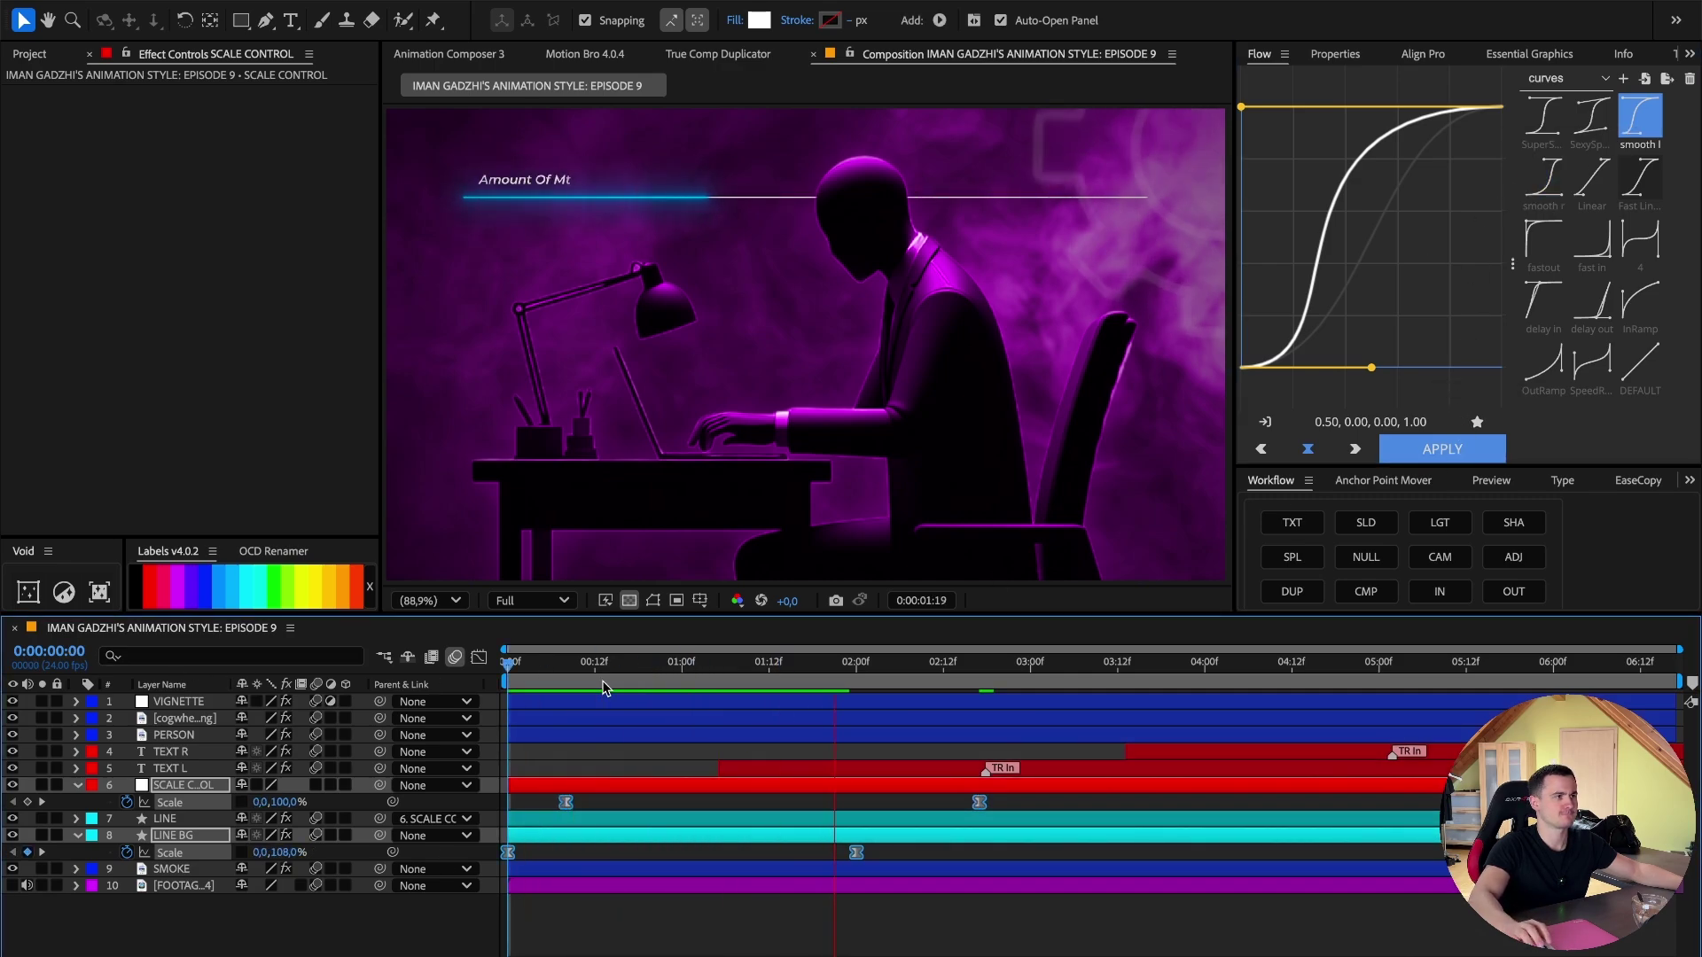
pyautogui.click(612, 753)
pyautogui.hotkey('ctrl', 'a')
pyautogui.click(318, 786)
pyautogui.click(706, 935)
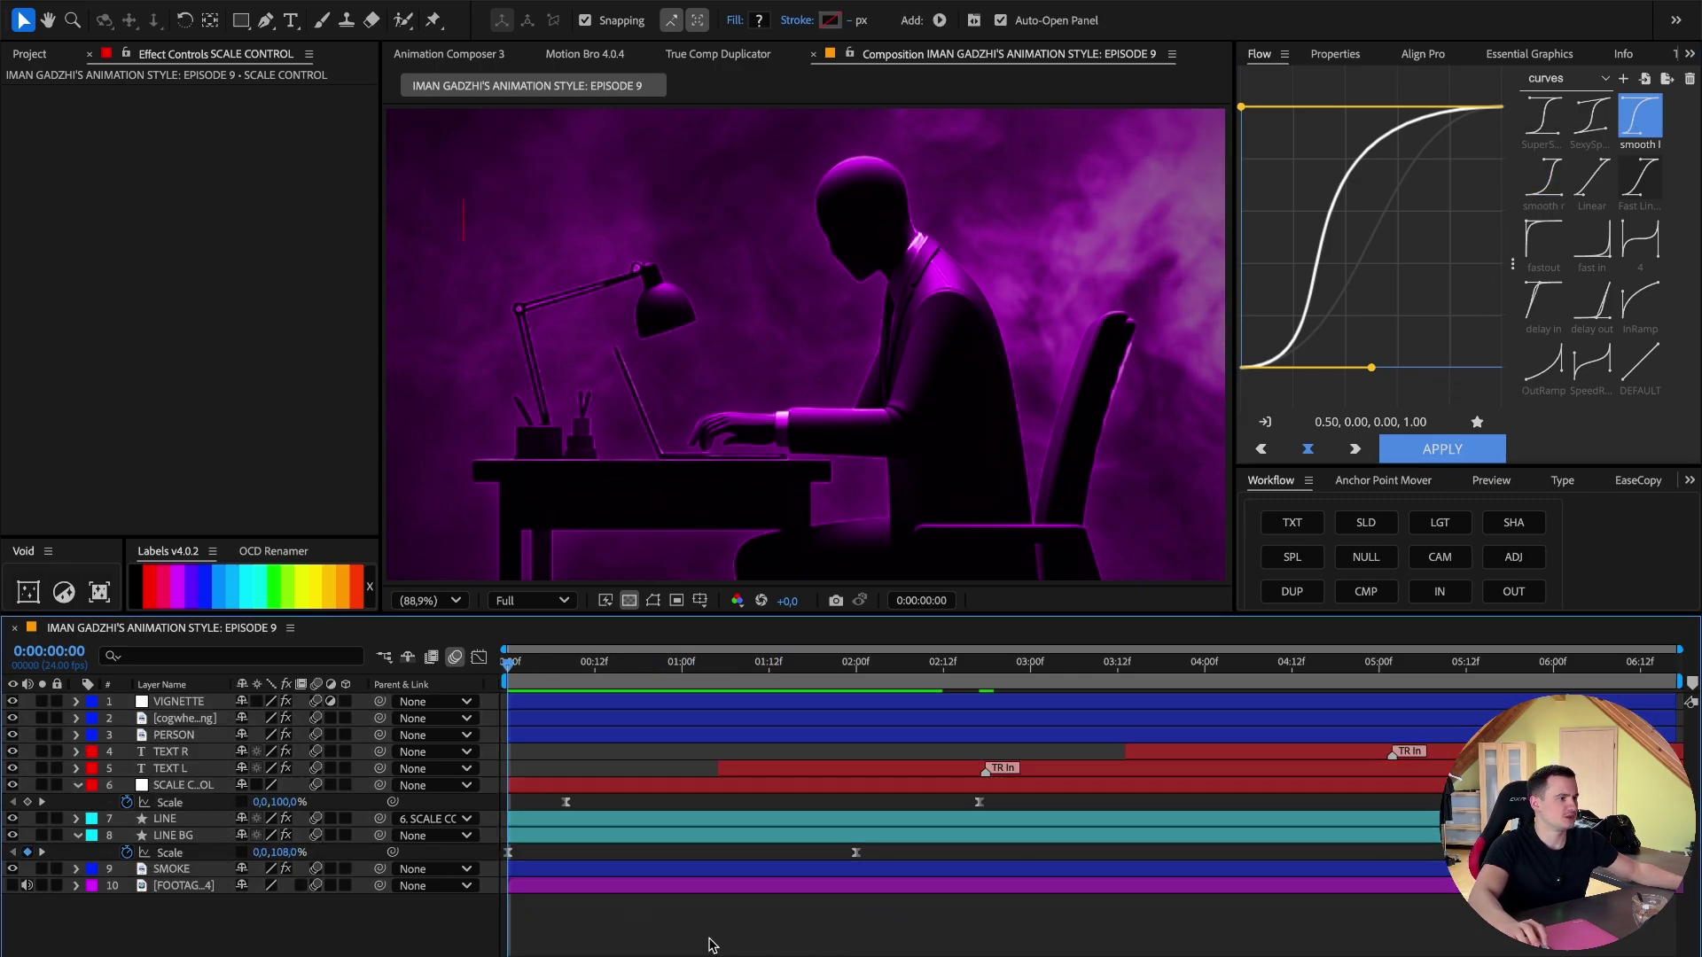
# Retime the Scale keyframes so LINE BG ends at 0:00:02:17 and SCALE CONTROL starts at 0:00:00:23, trying other easing curves on SCALE CONTROL.
pyautogui.click(749, 686)
pyautogui.moveTo(766, 690); pyautogui.dragTo(965, 696)
pyautogui.moveTo(1010, 796); pyautogui.dragTo(837, 864)
pyautogui.moveTo(857, 853); pyautogui.dragTo(1105, 855)
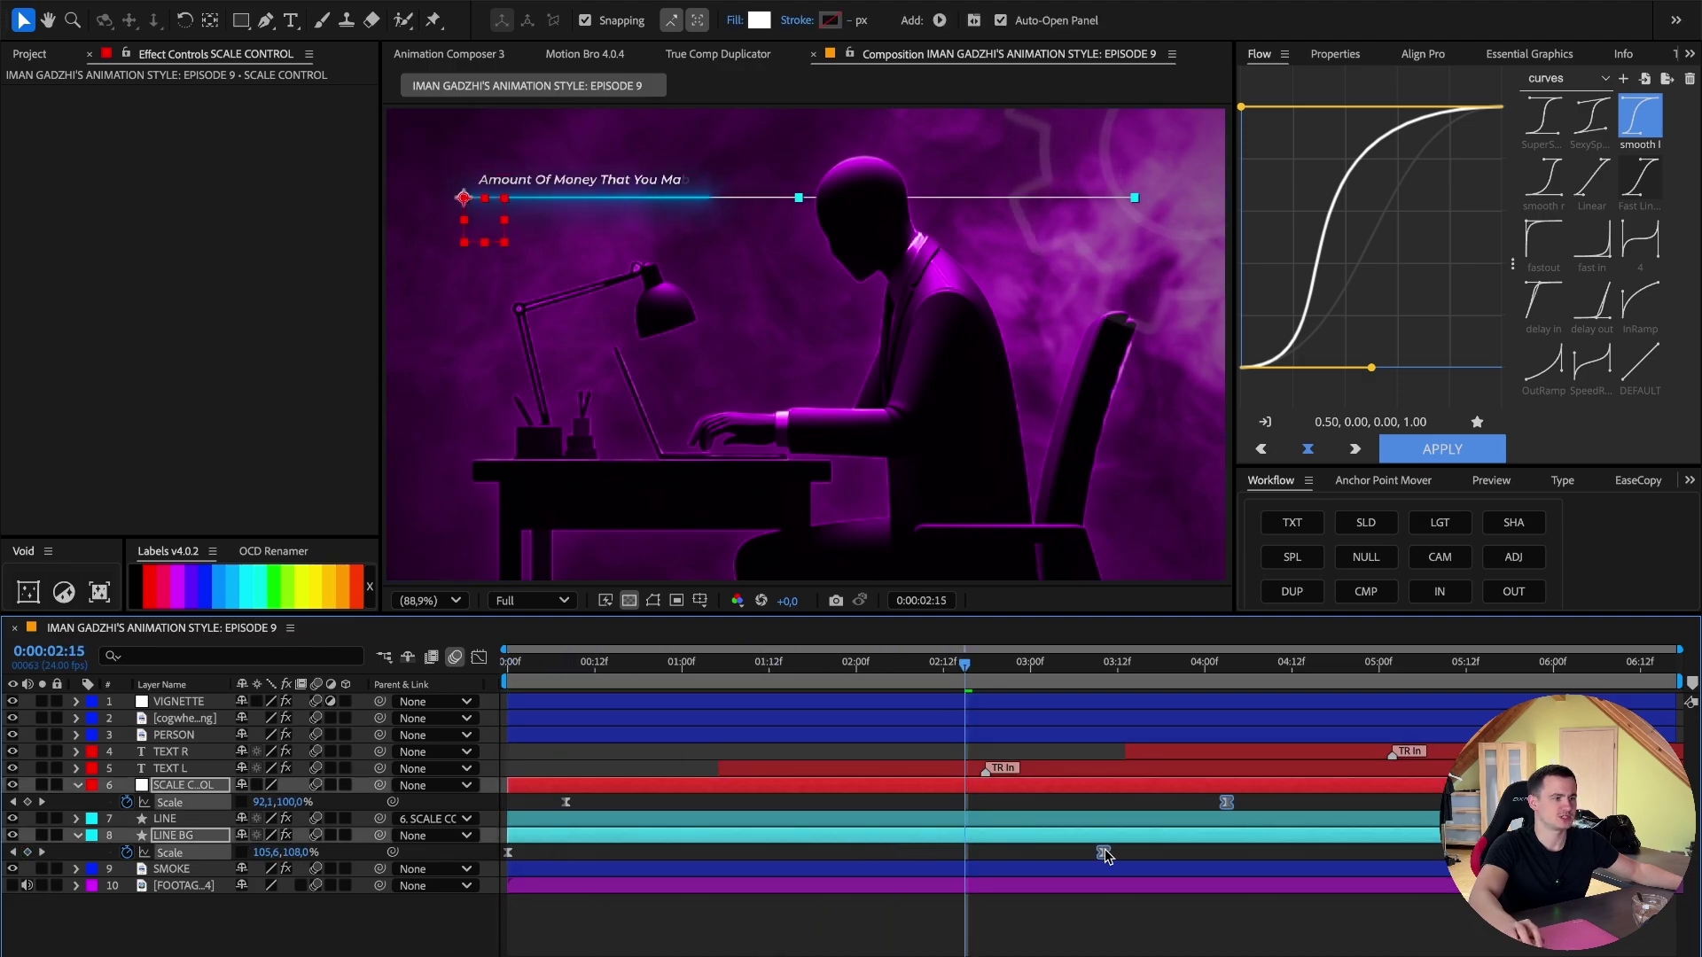
pyautogui.moveTo(1293, 796); pyautogui.dragTo(1053, 861)
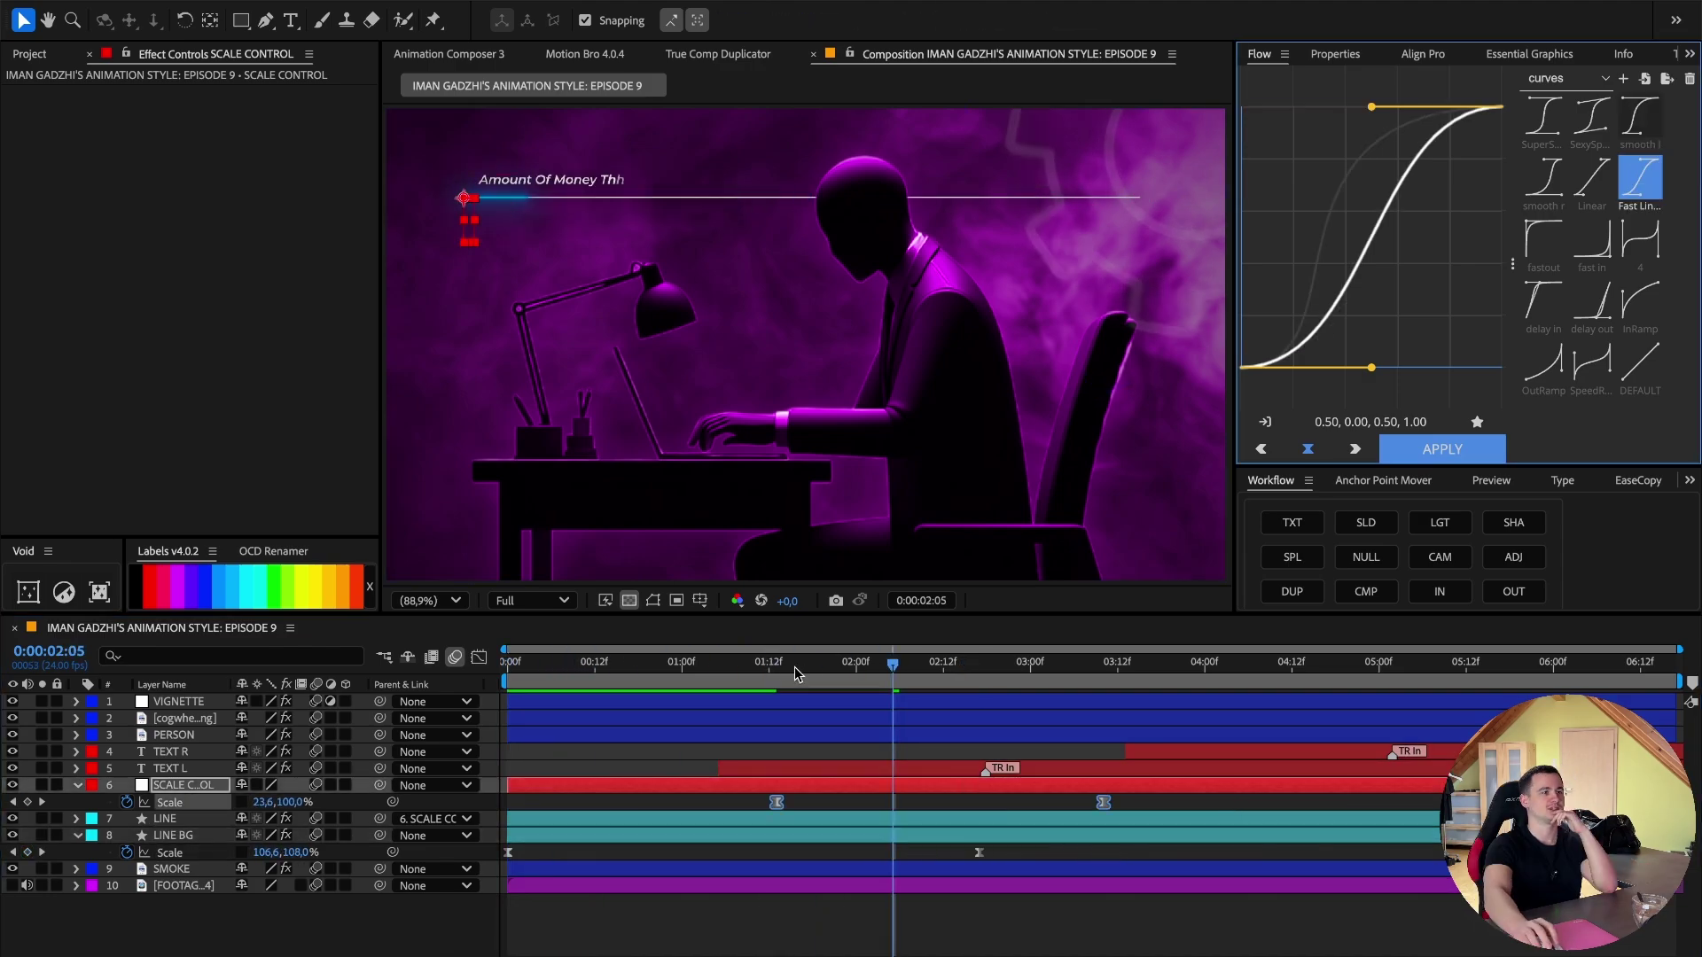
pyautogui.click(721, 671)
pyautogui.moveTo(720, 673); pyautogui.dragTo(834, 682)
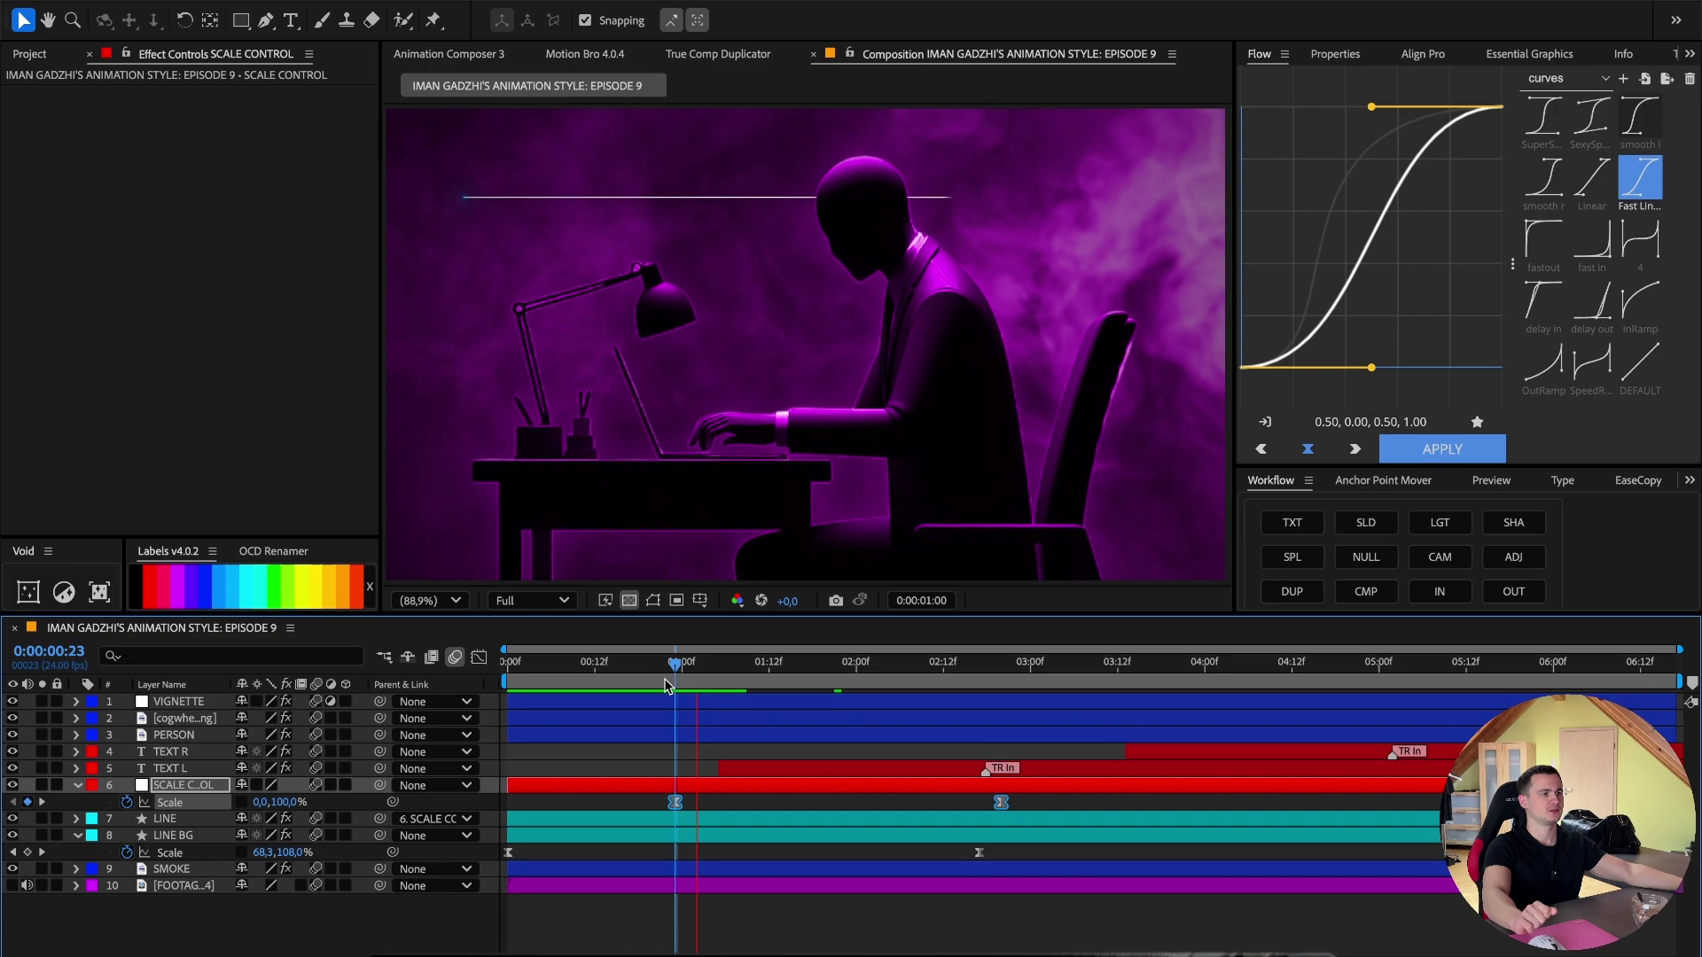
pyautogui.click(666, 685)
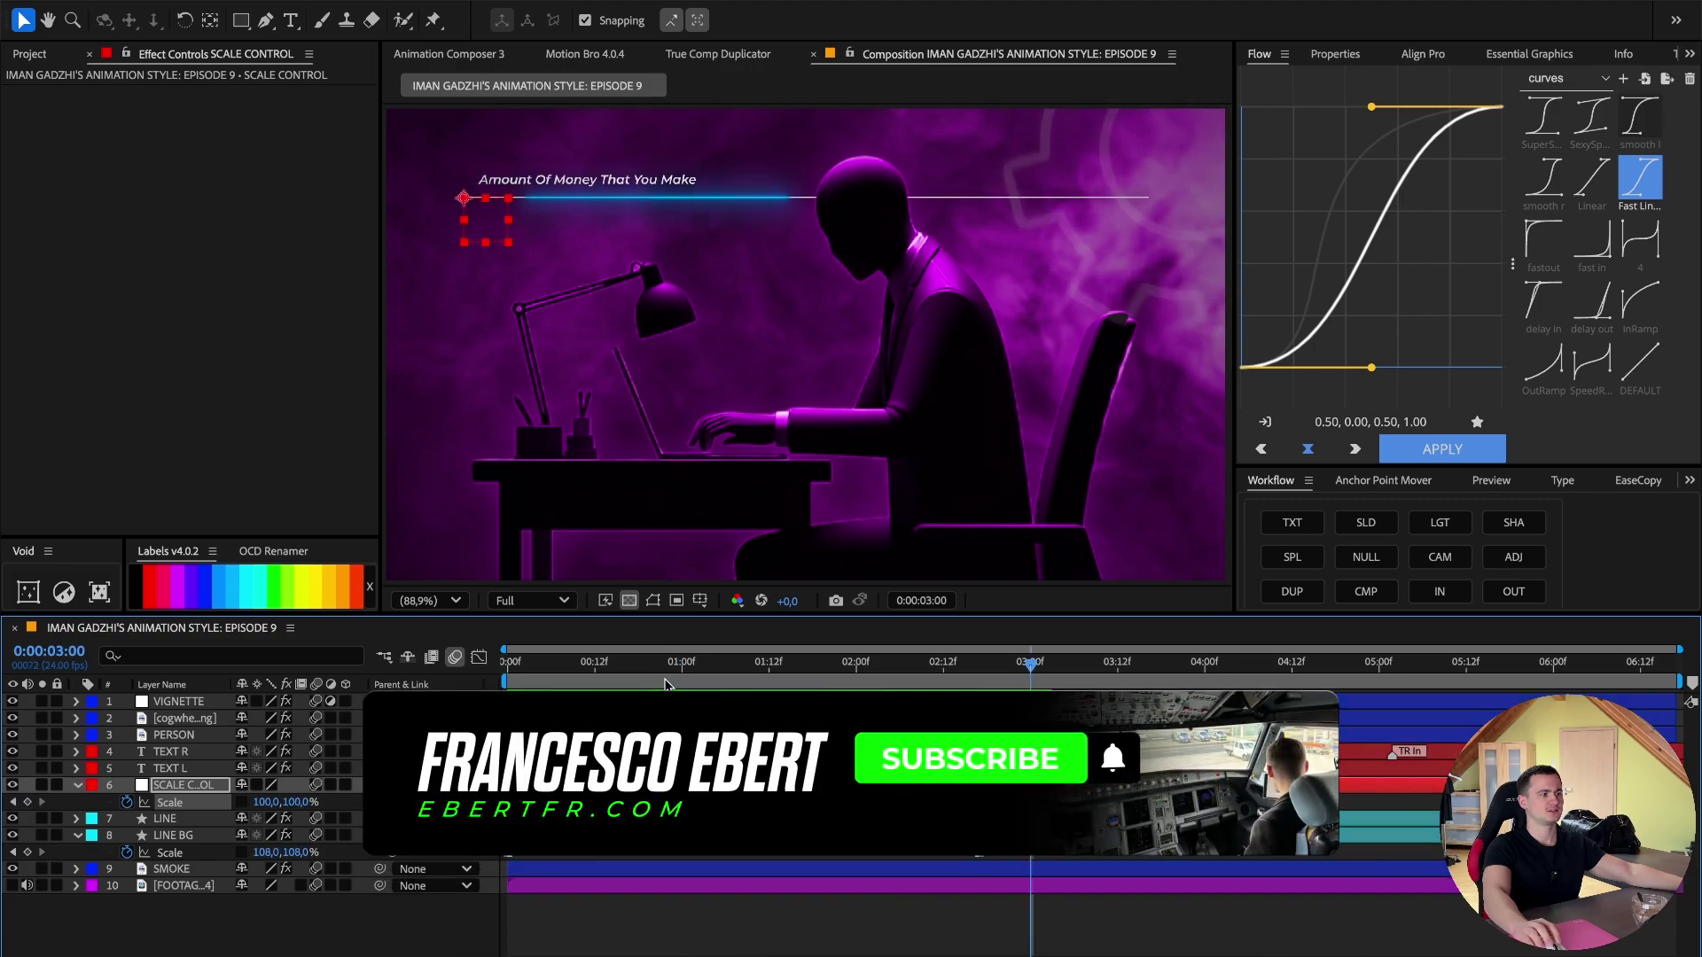
pyautogui.click(1635, 133)
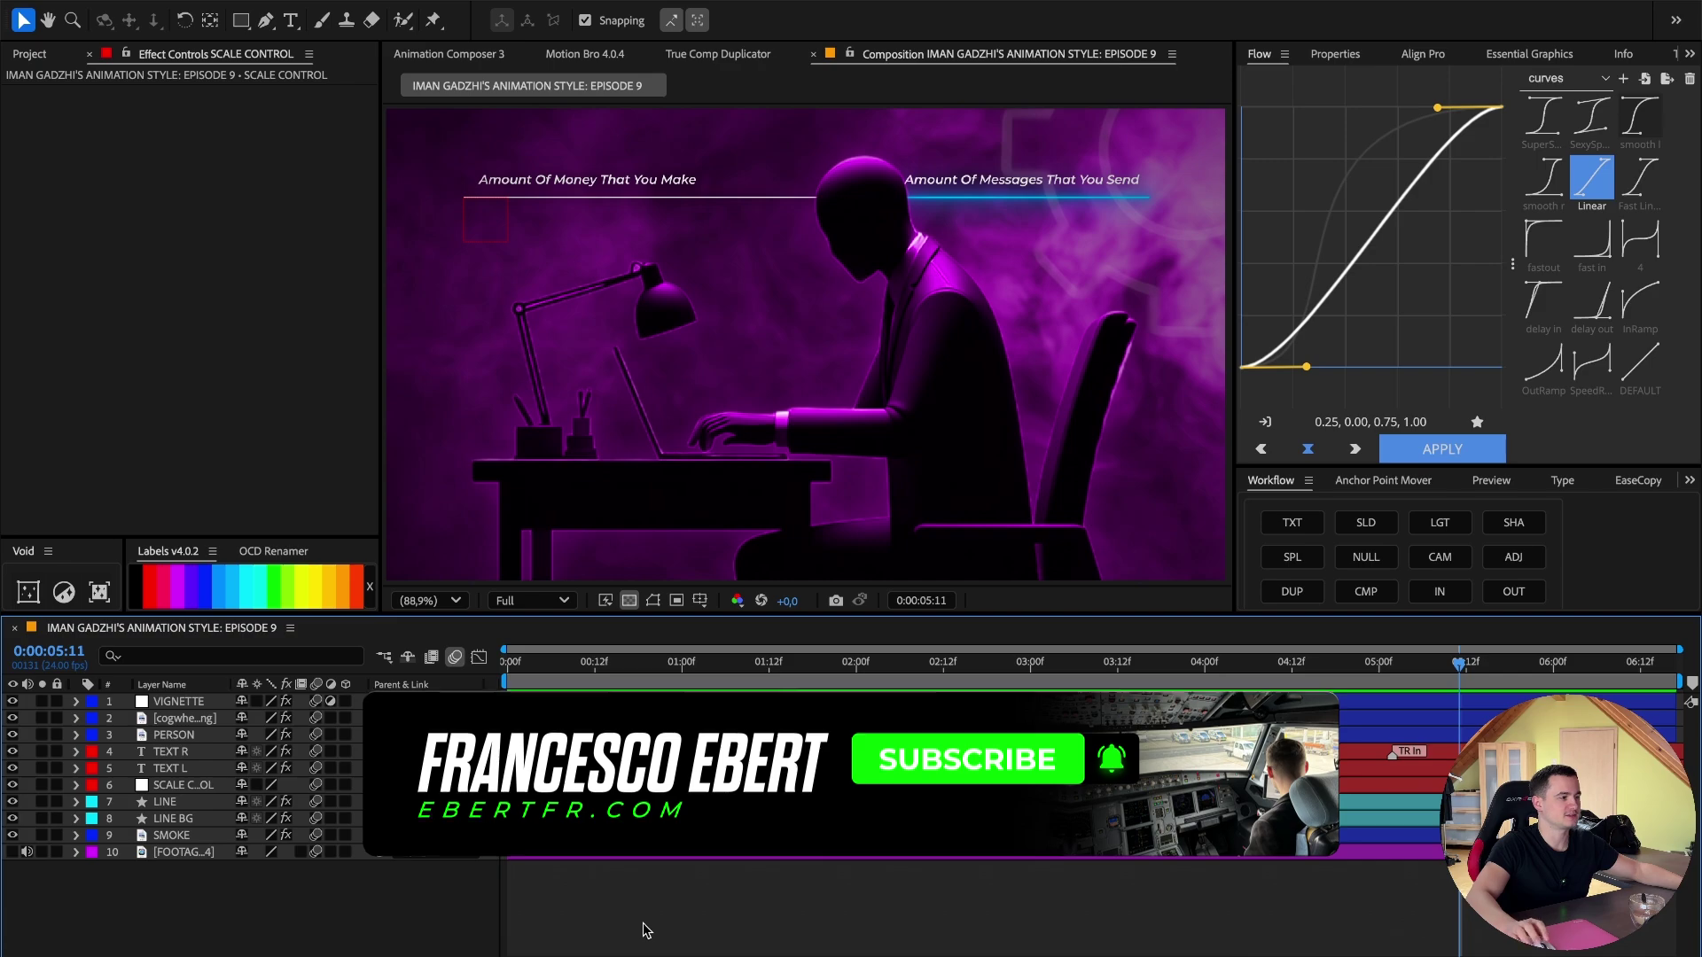
# Switch the SMOKE layer's Hue/Saturation effect to the Master channel and set Master Lightness to -33.
pyautogui.click(171, 835)
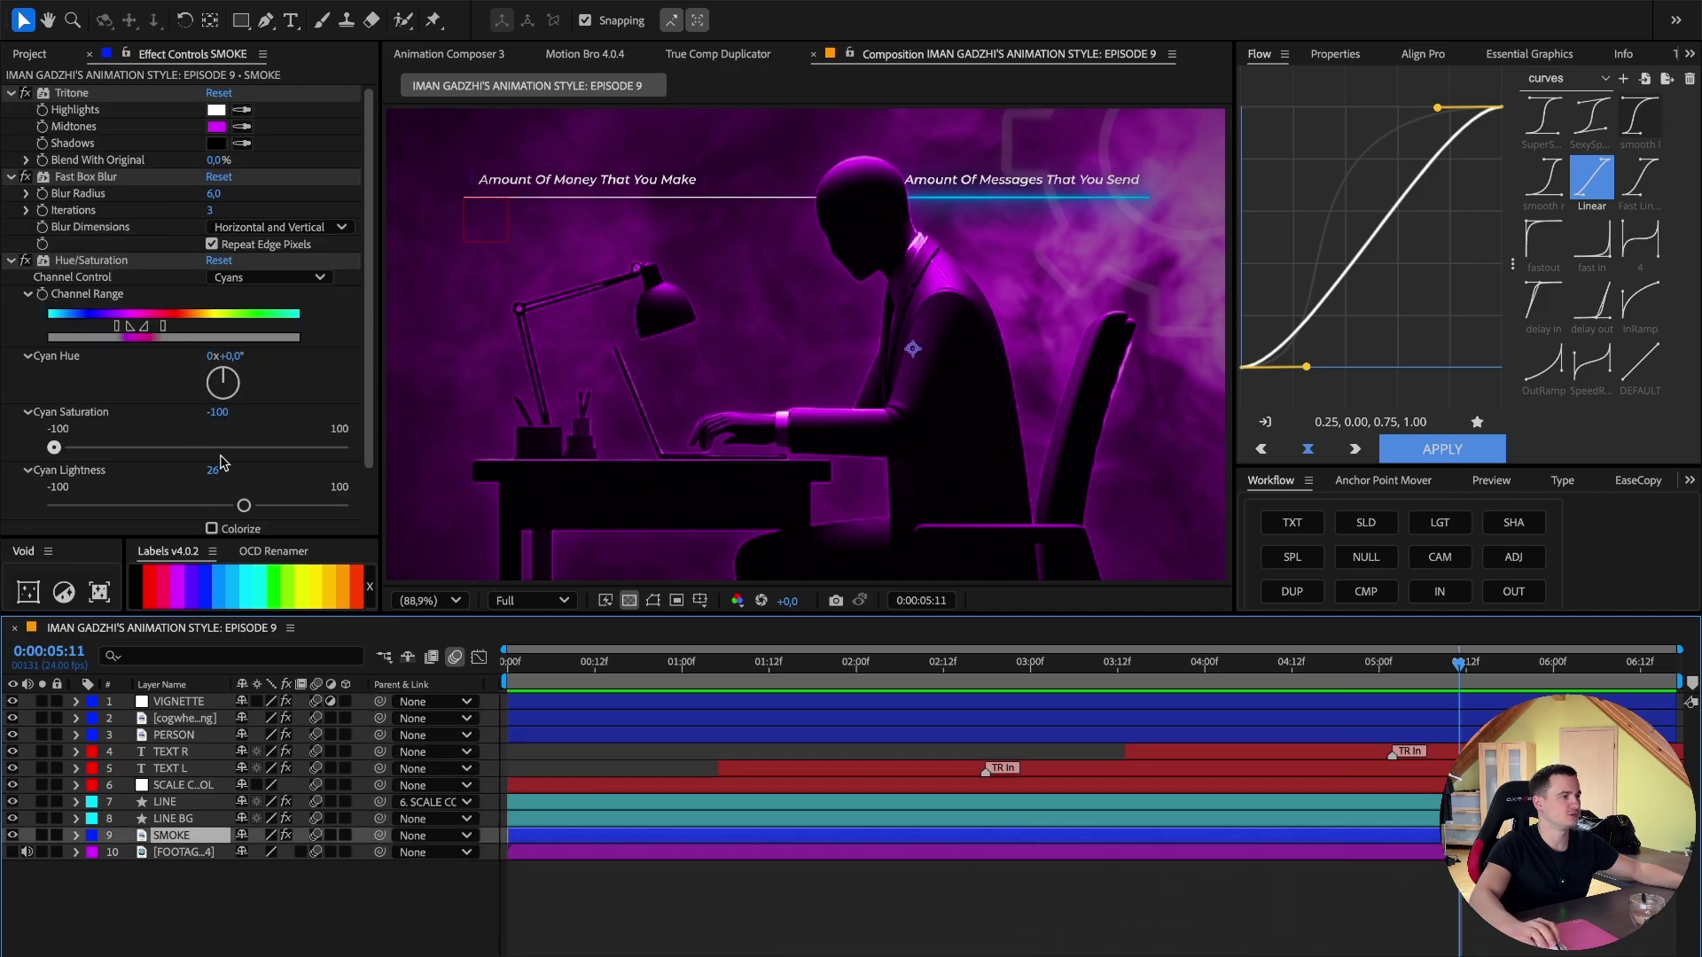
pyautogui.click(270, 277)
pyautogui.click(251, 300)
pyautogui.moveTo(244, 505); pyautogui.dragTo(153, 510)
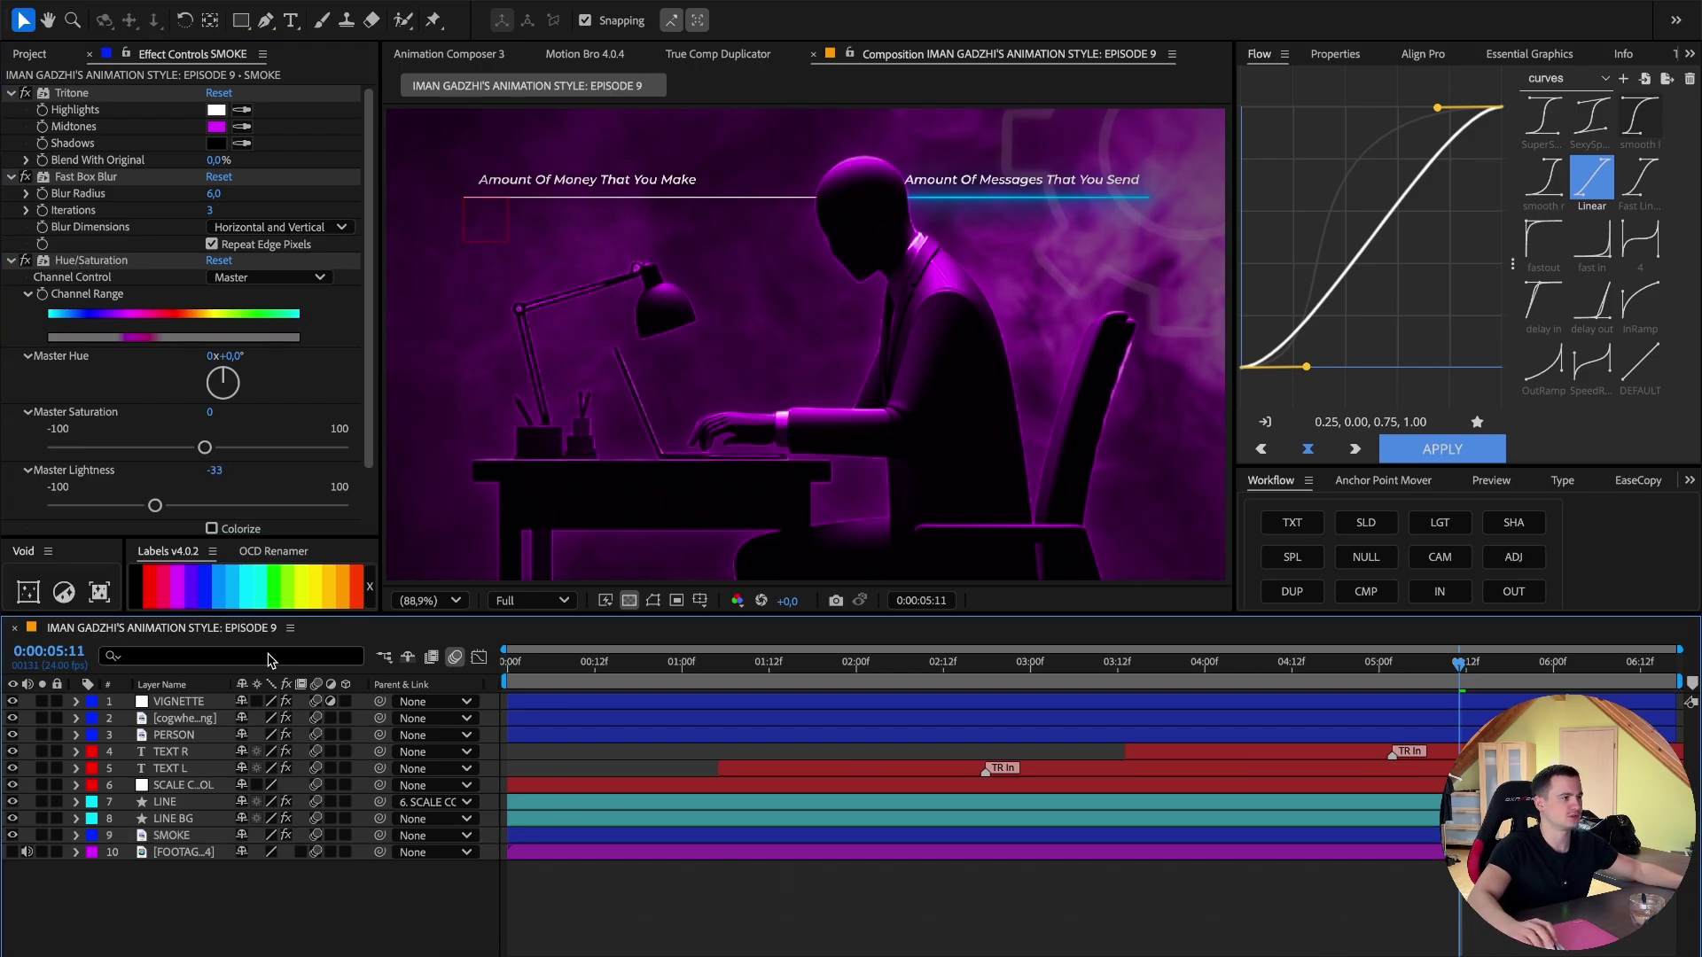
# Add a new adjustment layer to the composition and apply the Transform effect to it.
pyautogui.rightClick(591, 707)
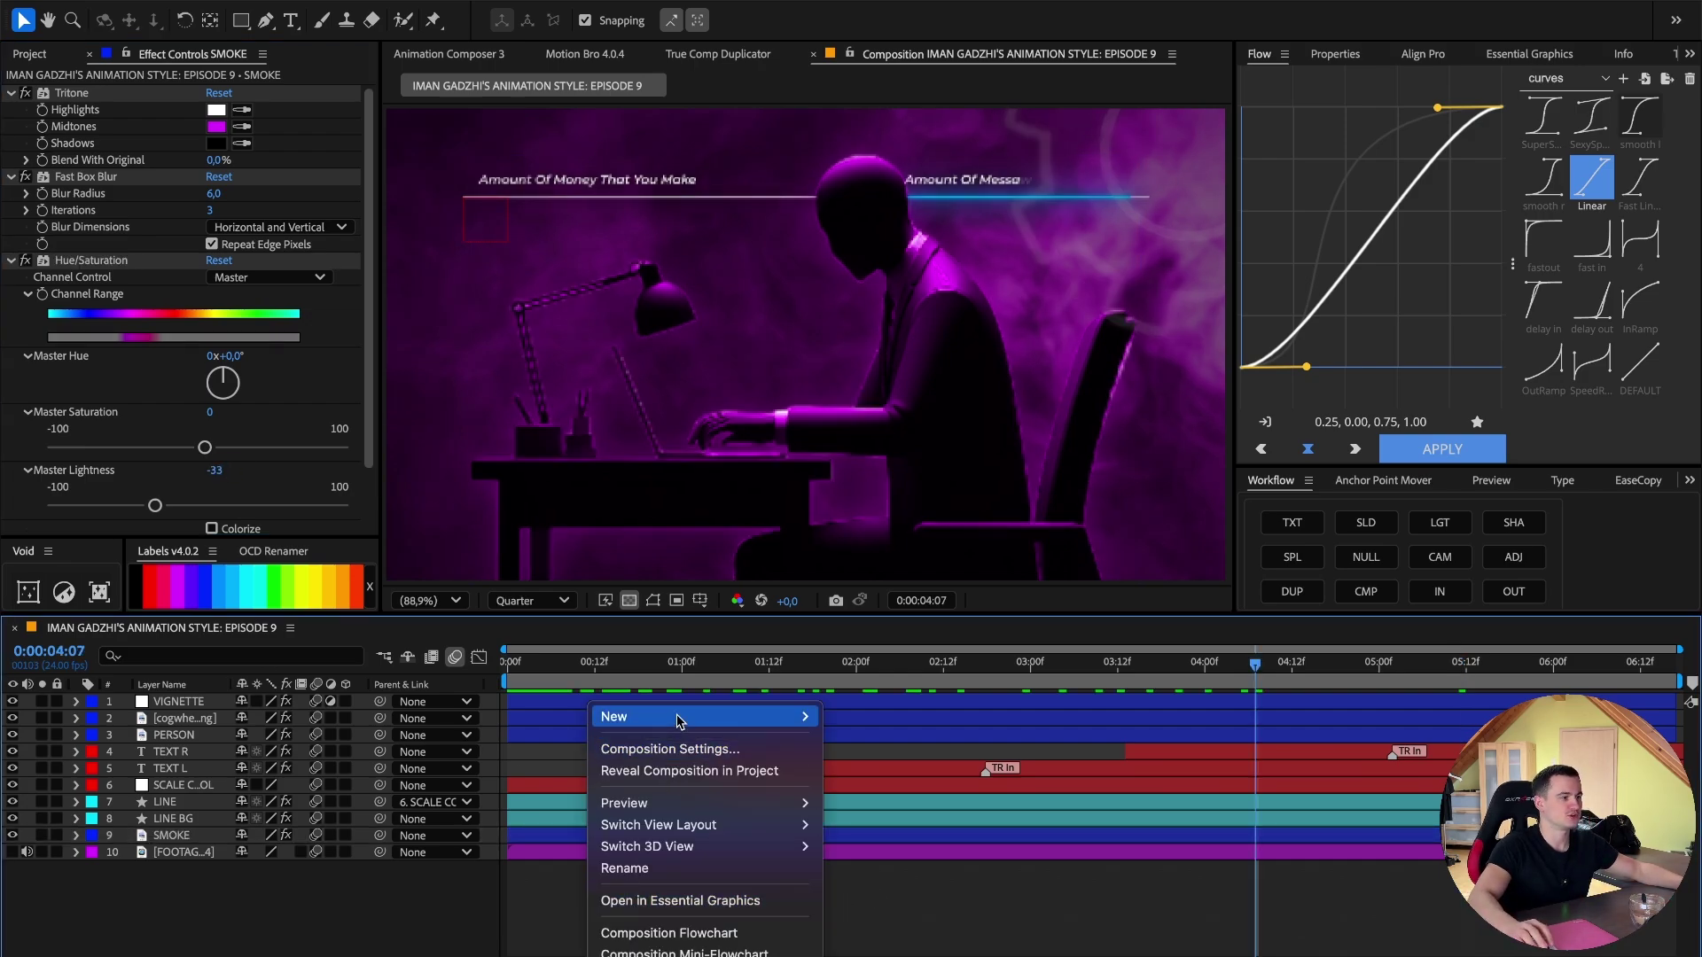
pyautogui.click(884, 879)
pyautogui.click(1532, 55)
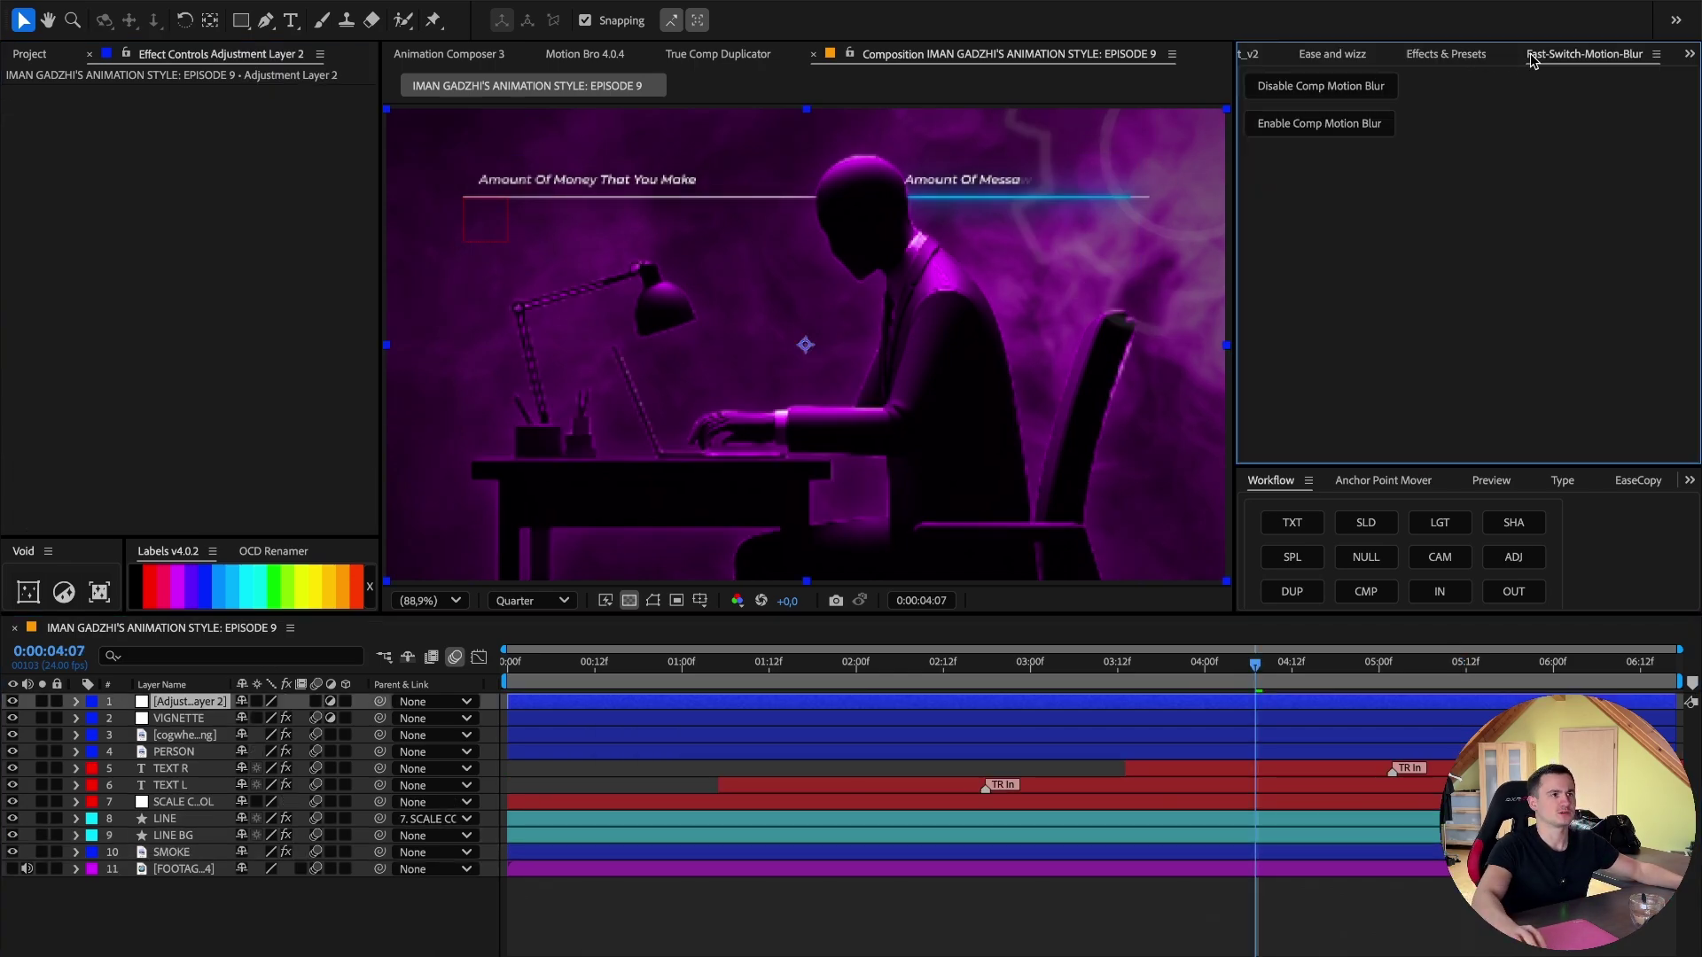
pyautogui.click(1474, 55)
pyautogui.hotkey('ctrl', 'f')
pyautogui.write('t')
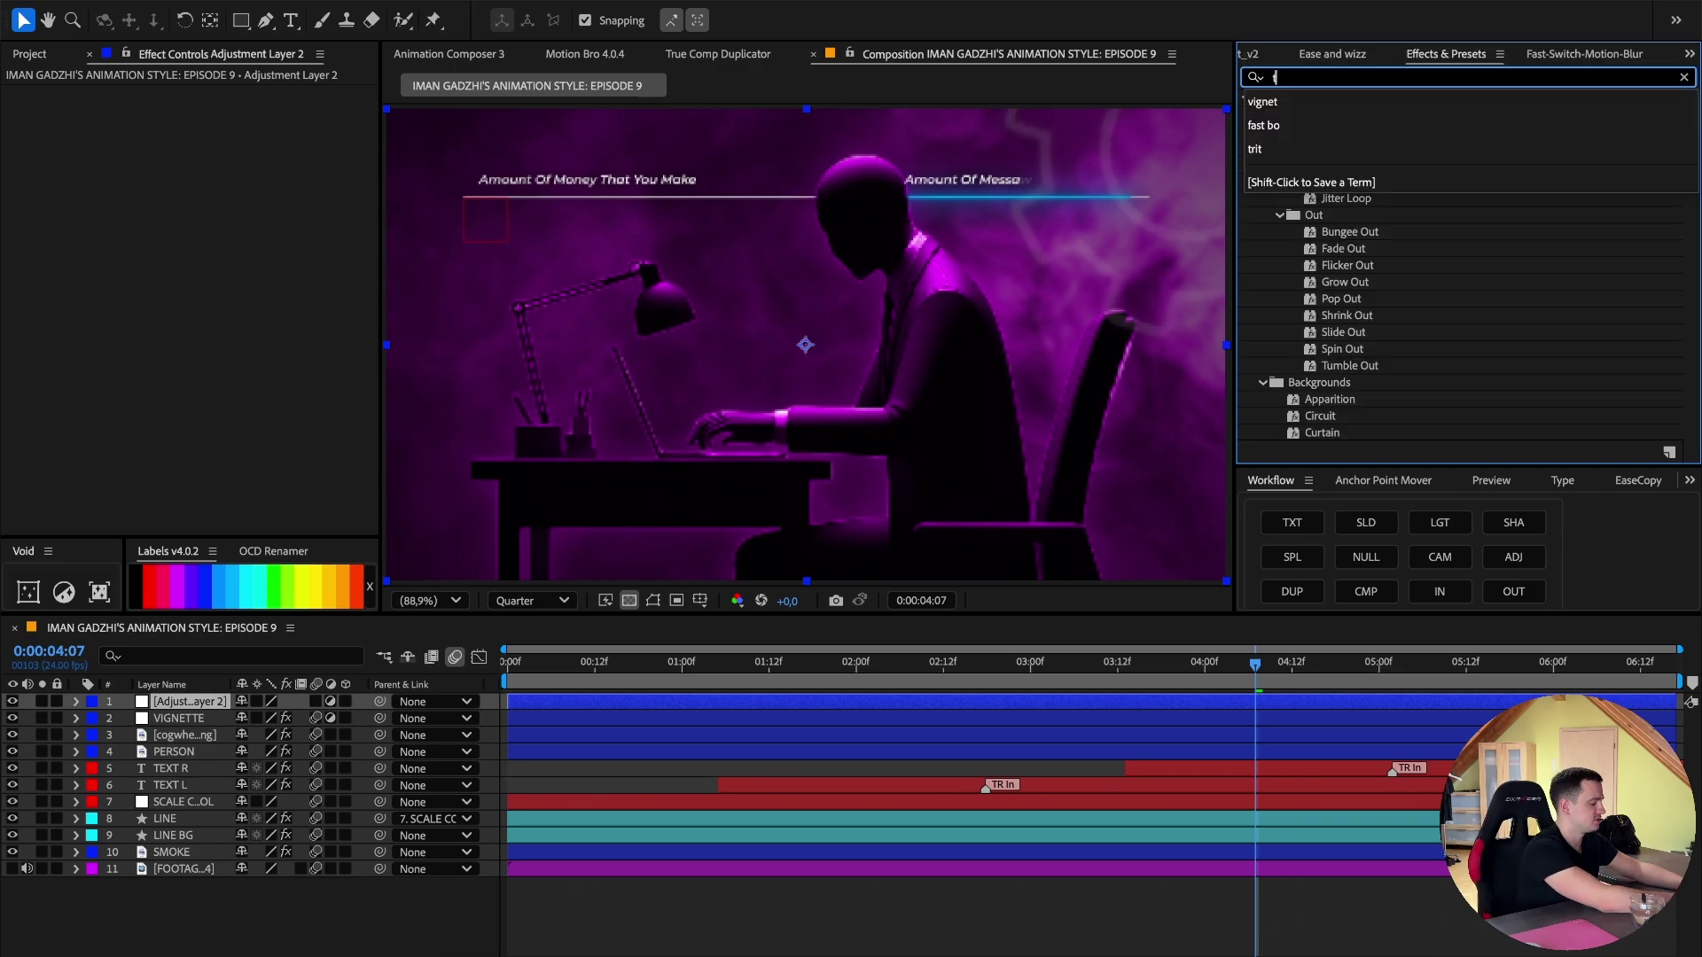
pyautogui.write('rans')
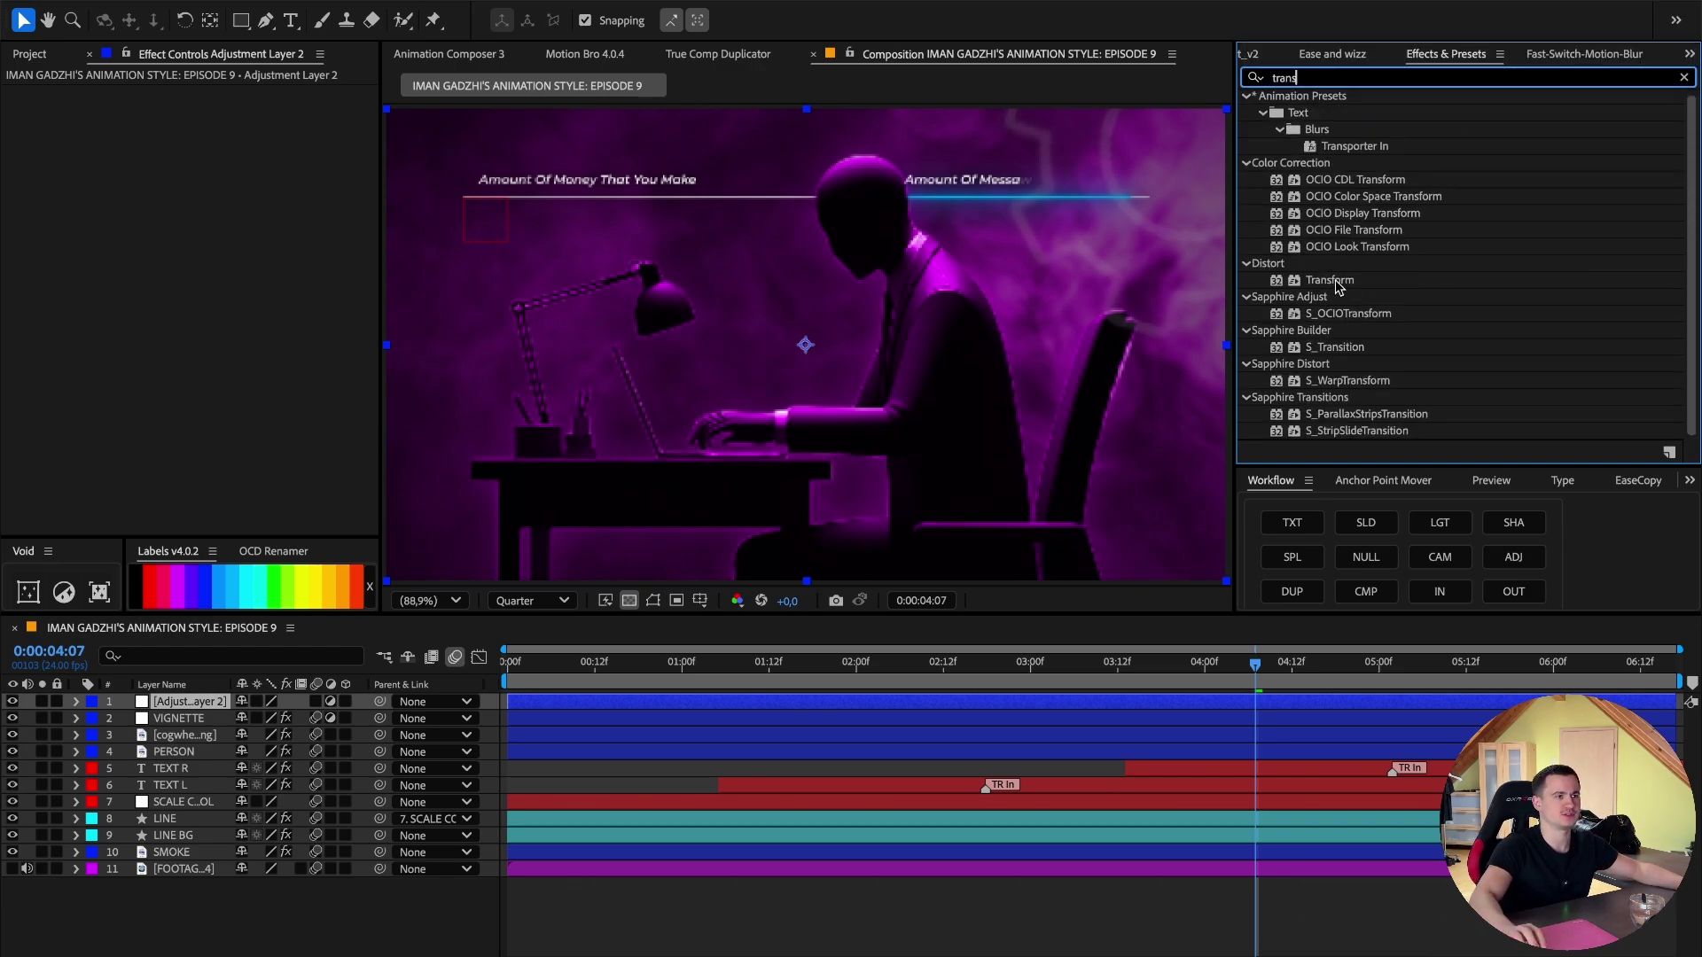
pyautogui.doubleClick(1327, 282)
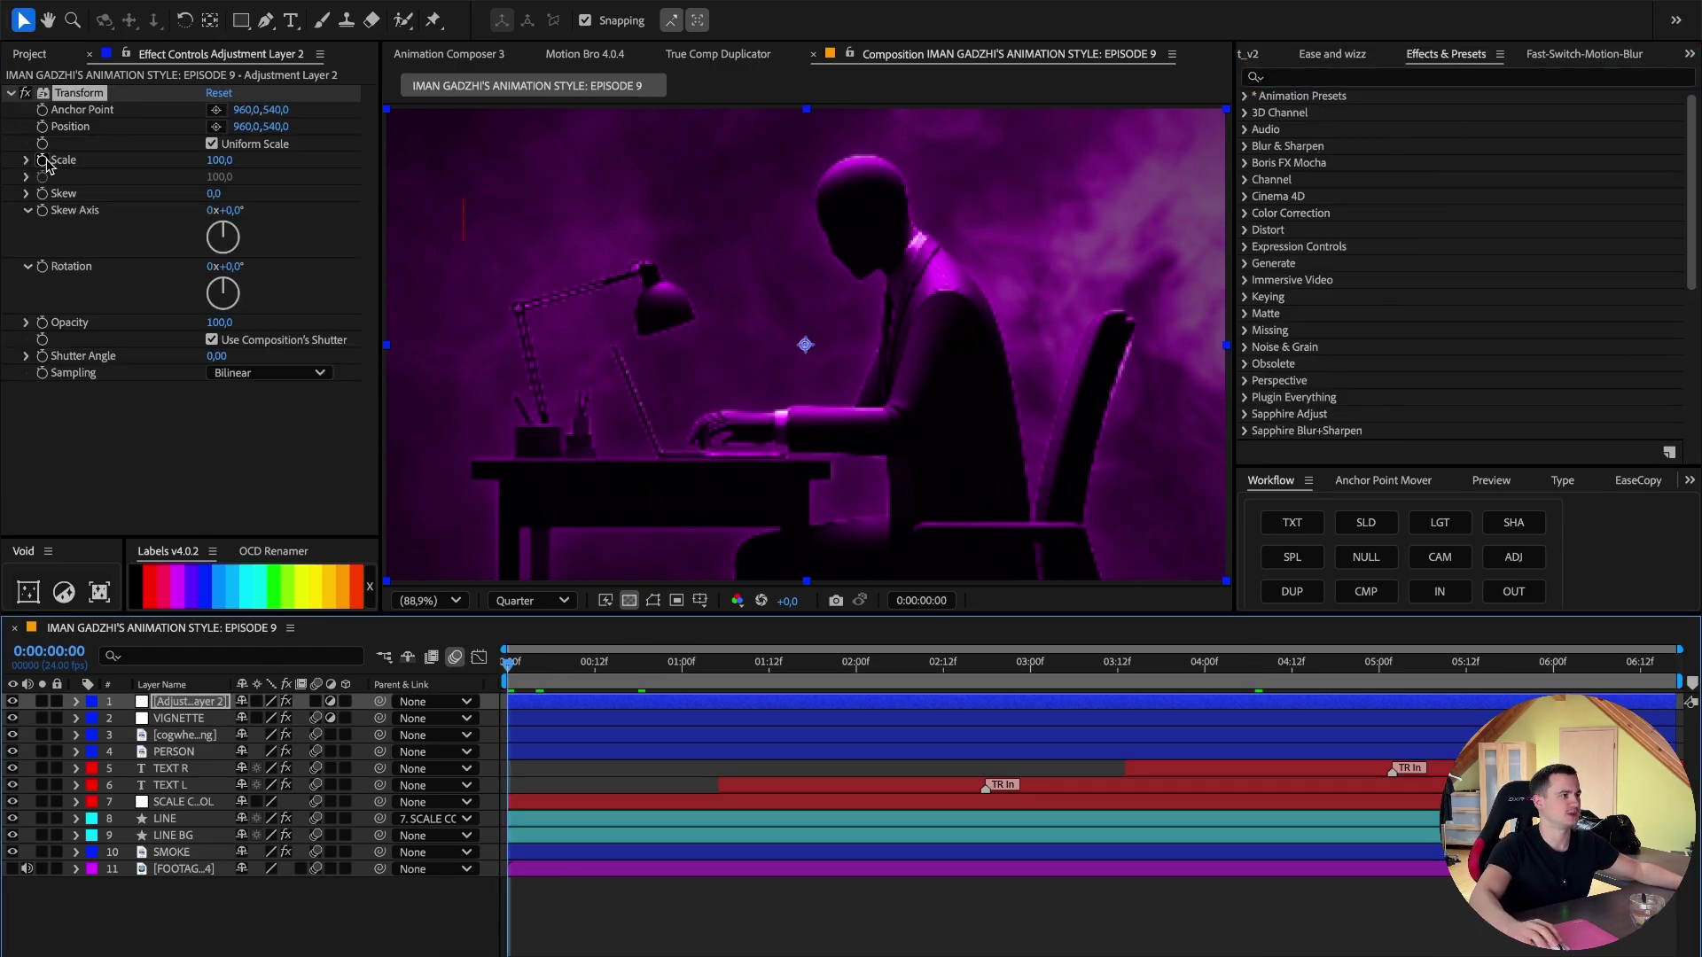
# Keyframe the Transform effect's Position and Scale at 0:00, reveal them and move the adjustment layer below VIGNETTE.
pyautogui.click(41, 161)
pyautogui.click(180, 705)
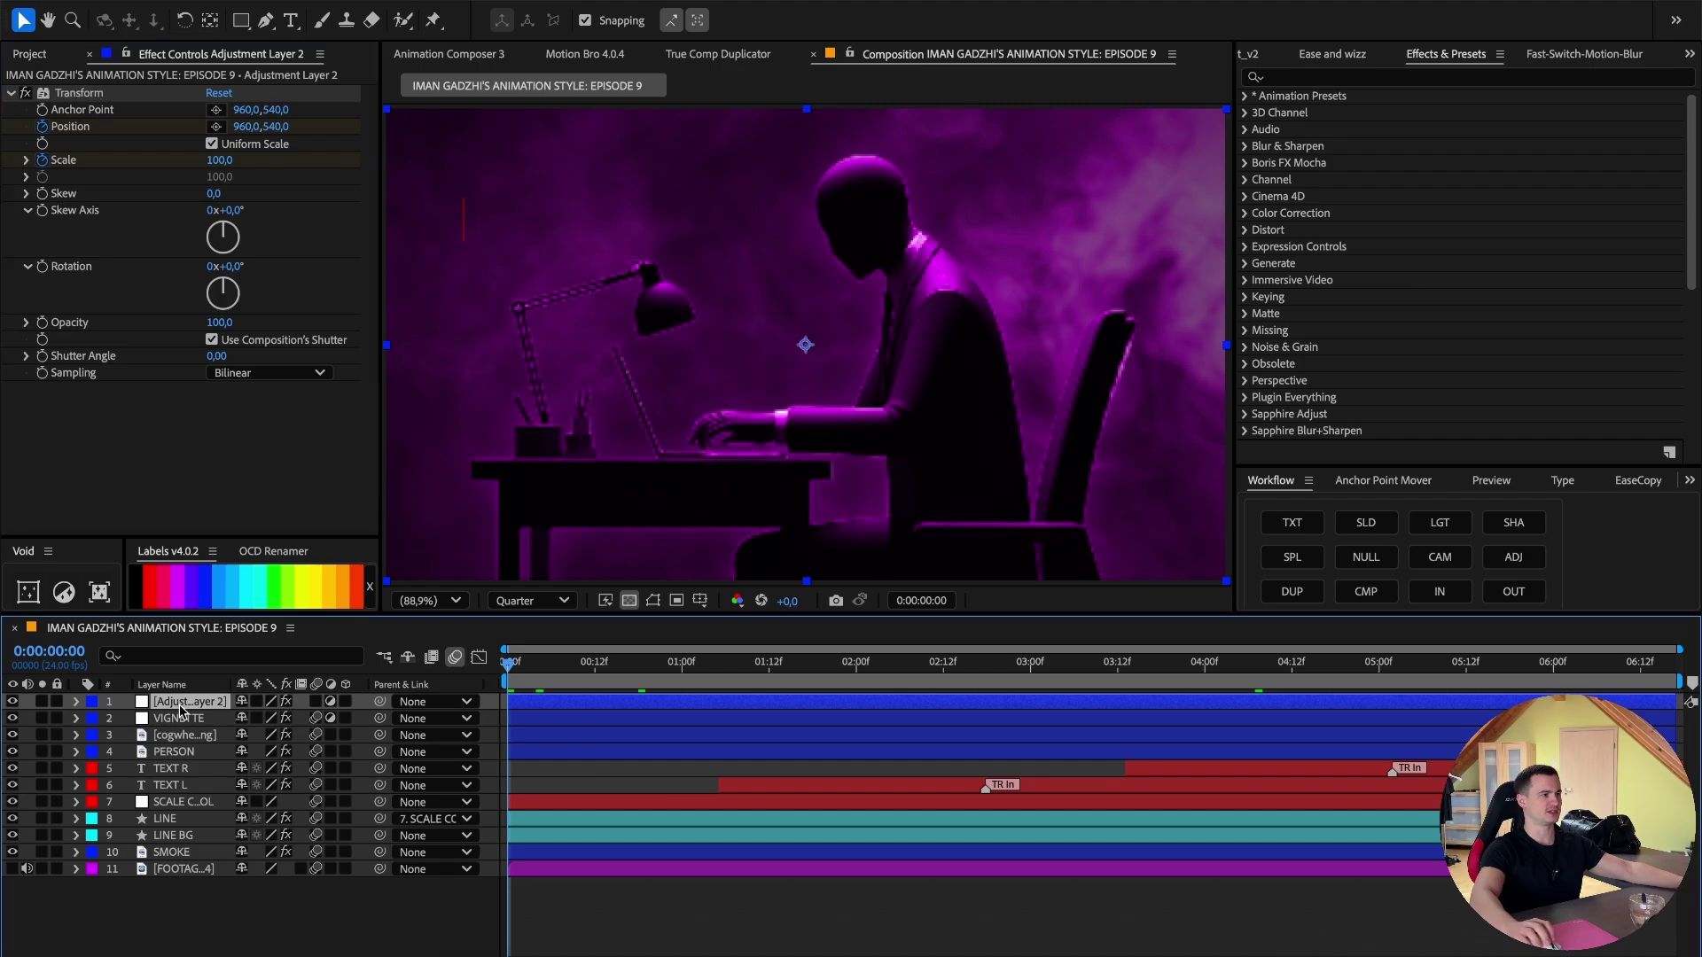
pyautogui.press('u')
pyautogui.moveTo(199, 706); pyautogui.dragTo(209, 780)
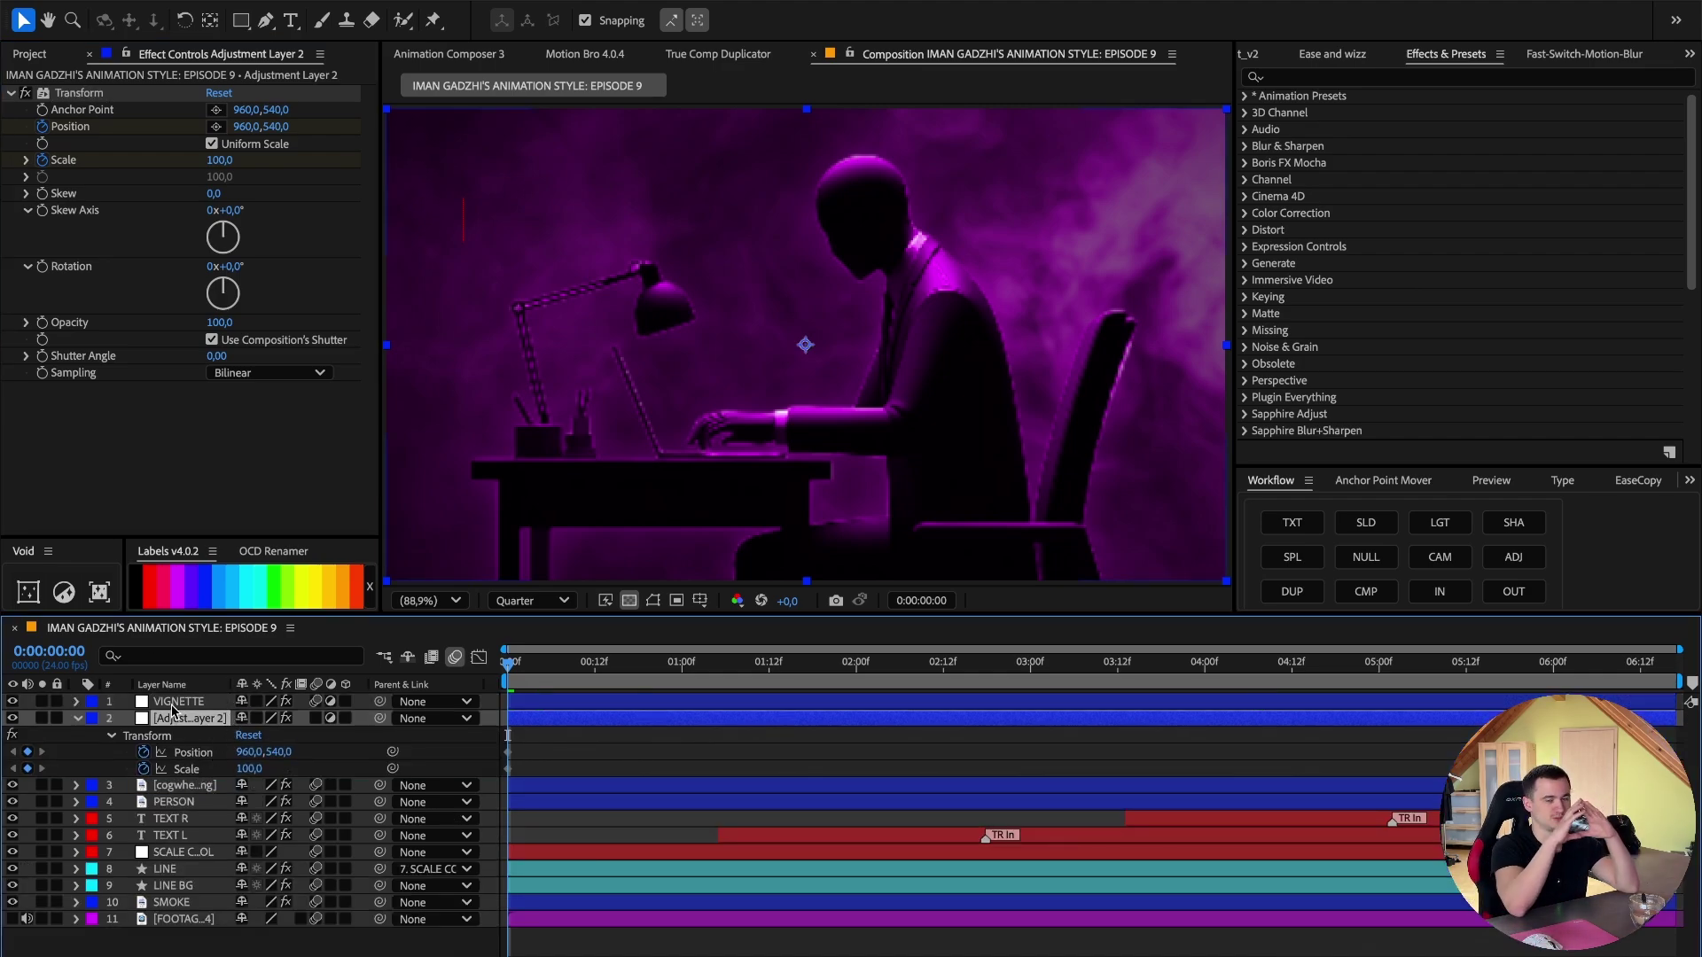
# At 0:00:06:16, set the adjustment layer's Transform Scale to 116 and its Position to 960, 594.
pyautogui.moveTo(509, 665); pyautogui.dragTo(1672, 674)
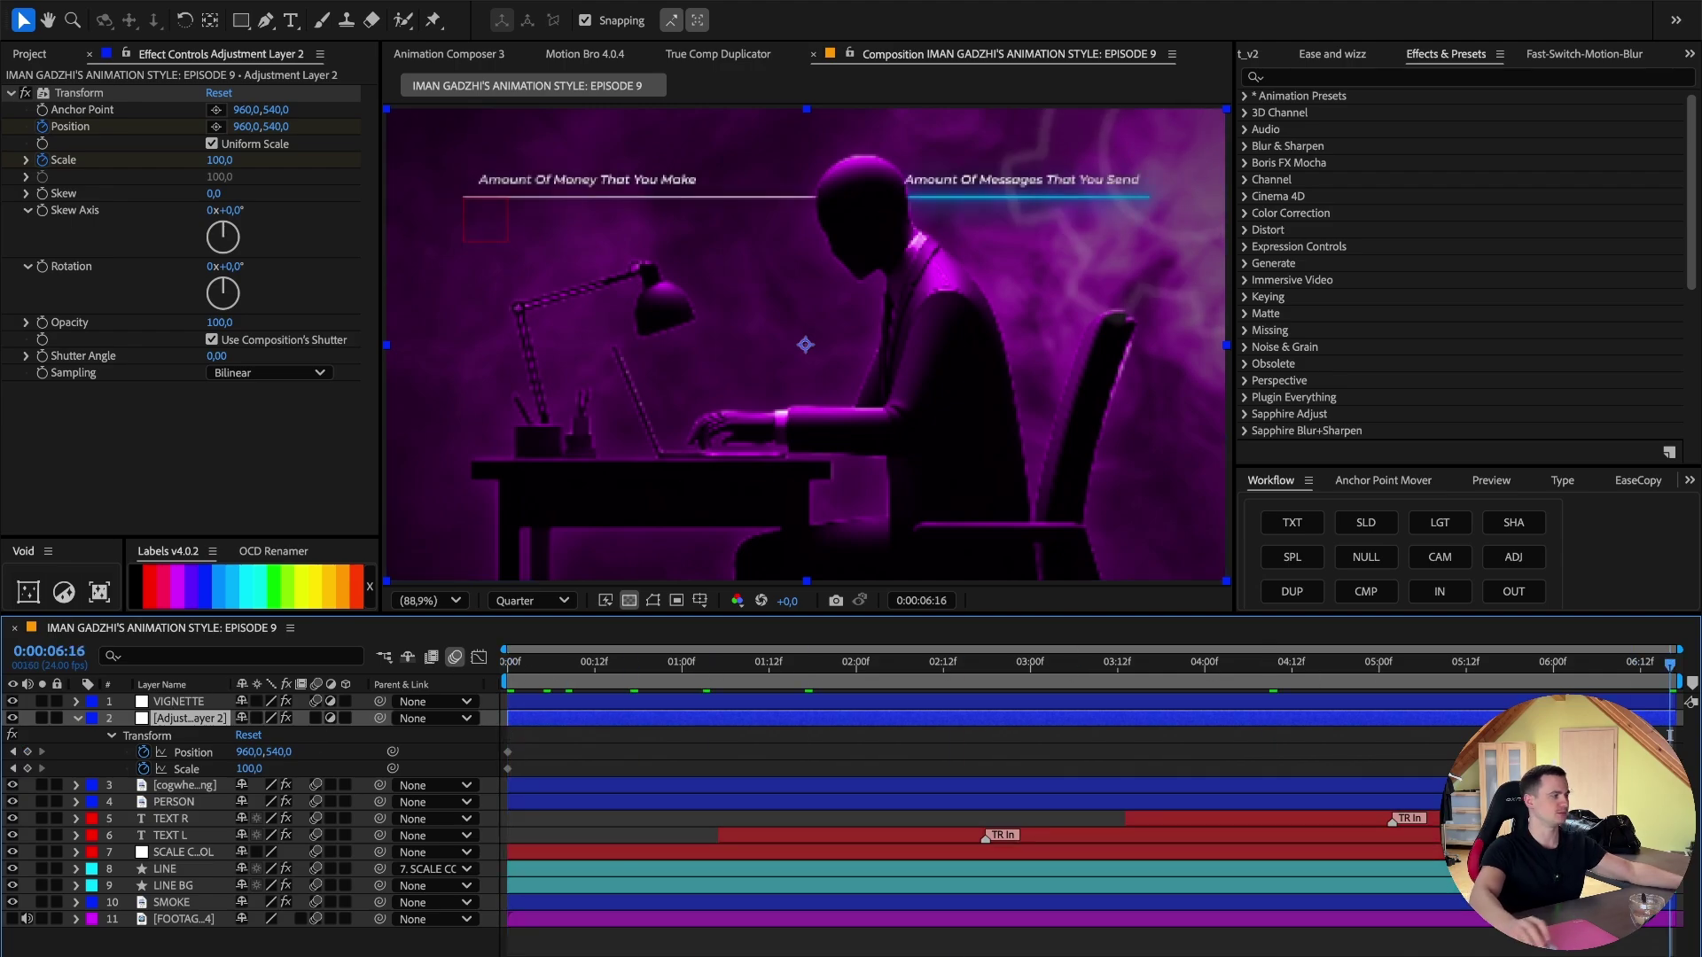
pyautogui.moveTo(251, 771); pyautogui.dragTo(295, 754)
# Try the Linear and DEFAULT curves on the Transform Position and Scale keyframes, then ease them with "smooth r".
pyautogui.keyDown('shift'); pyautogui.click(194, 774); pyautogui.keyUp('shift')
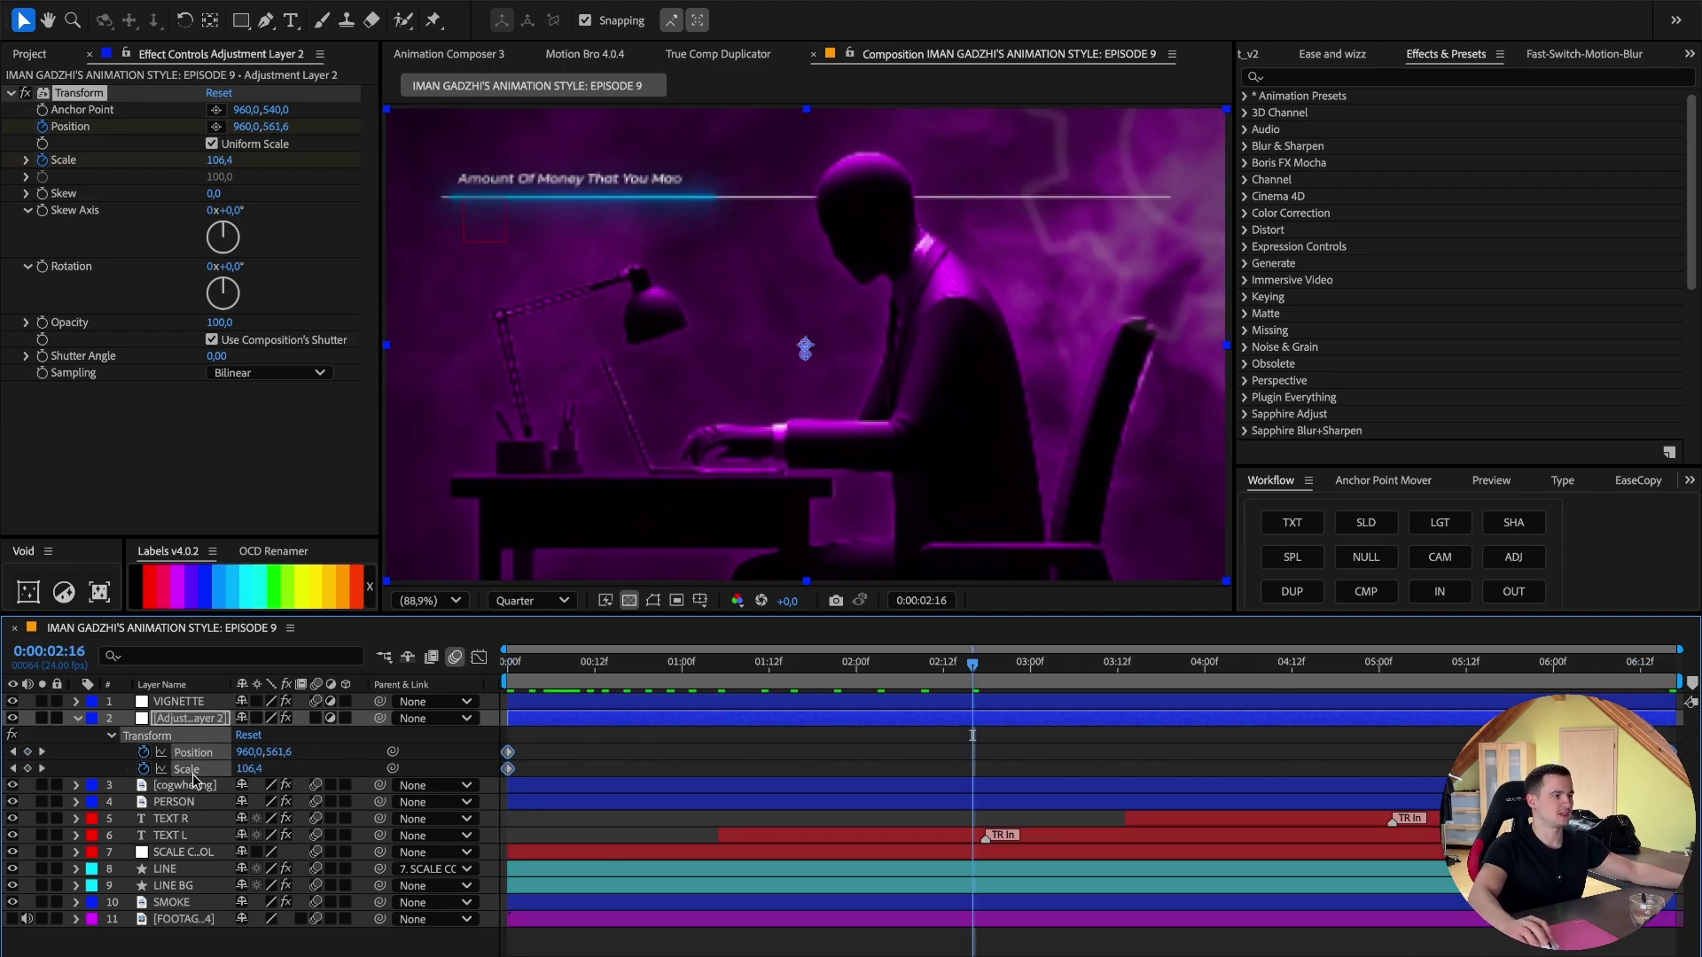
pyautogui.scroll(10, 1418, 53)
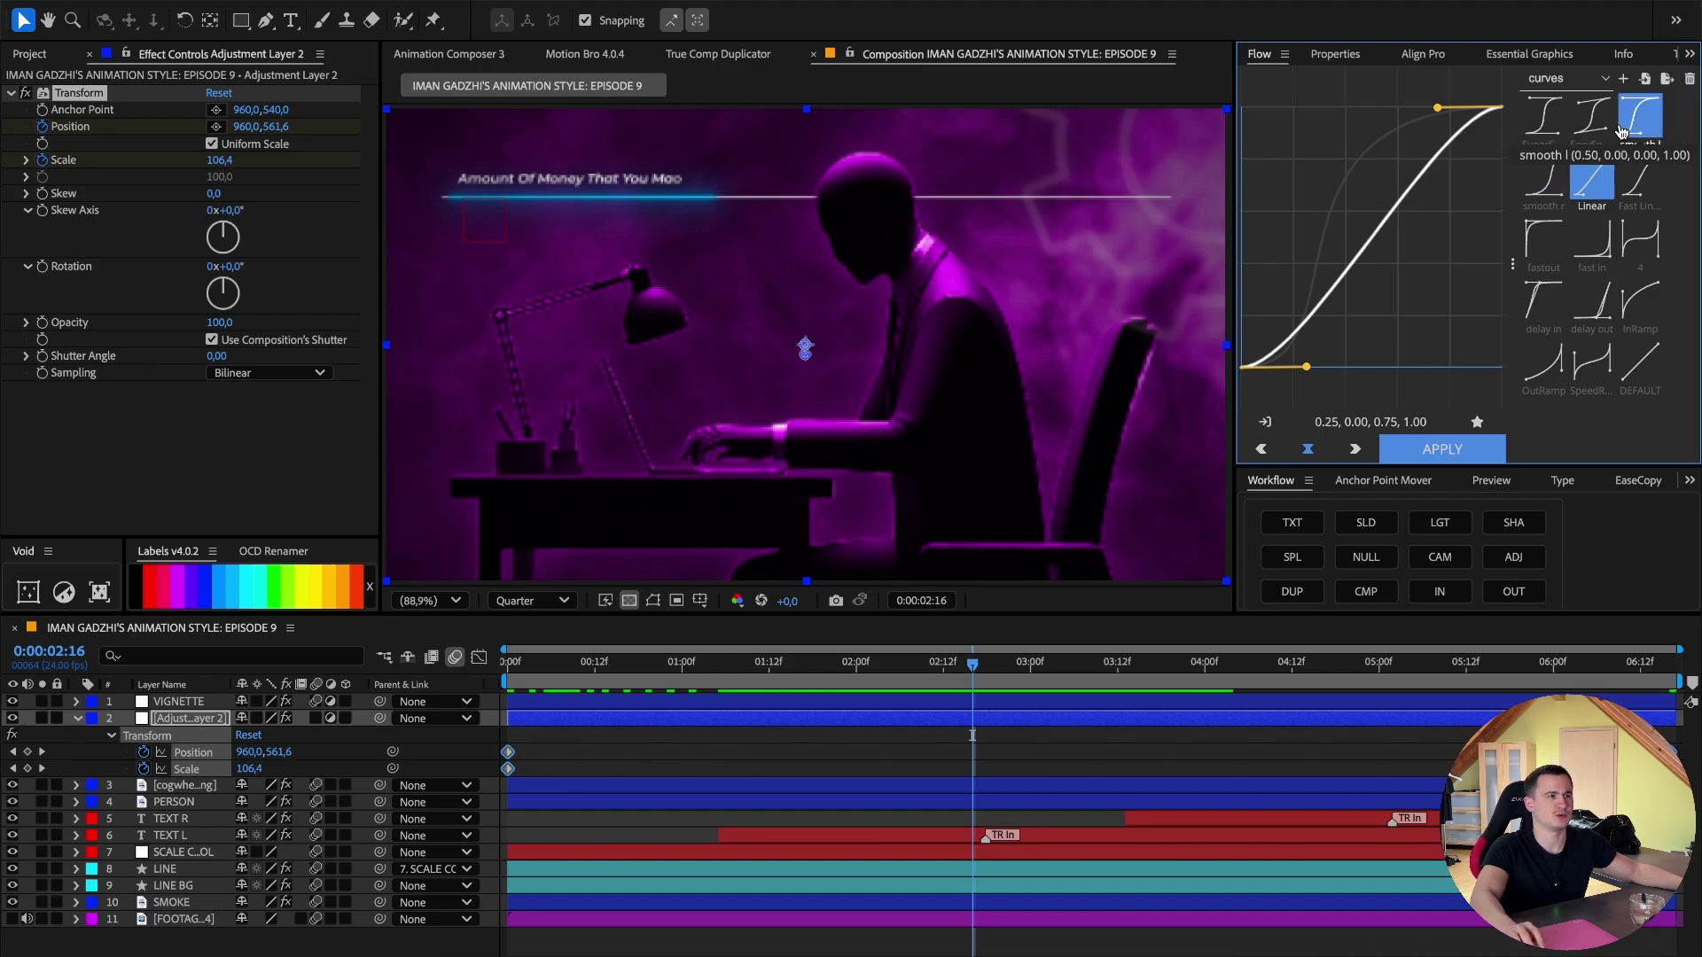
pyautogui.press('Home')
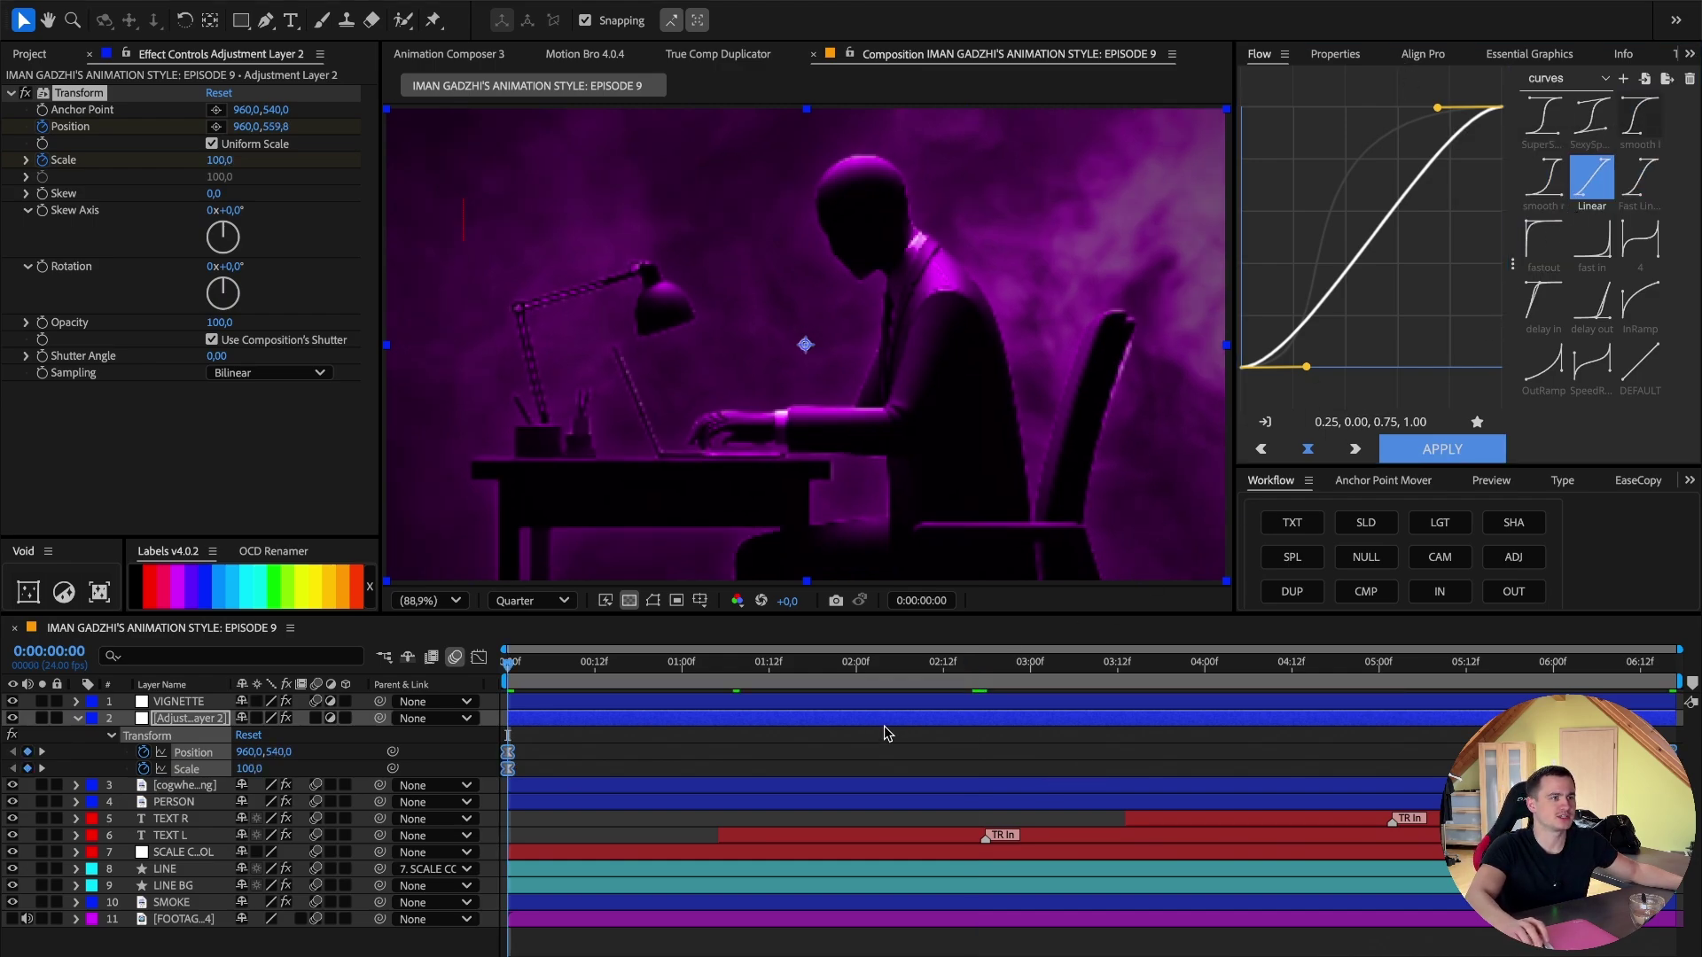
pyautogui.click(1648, 373)
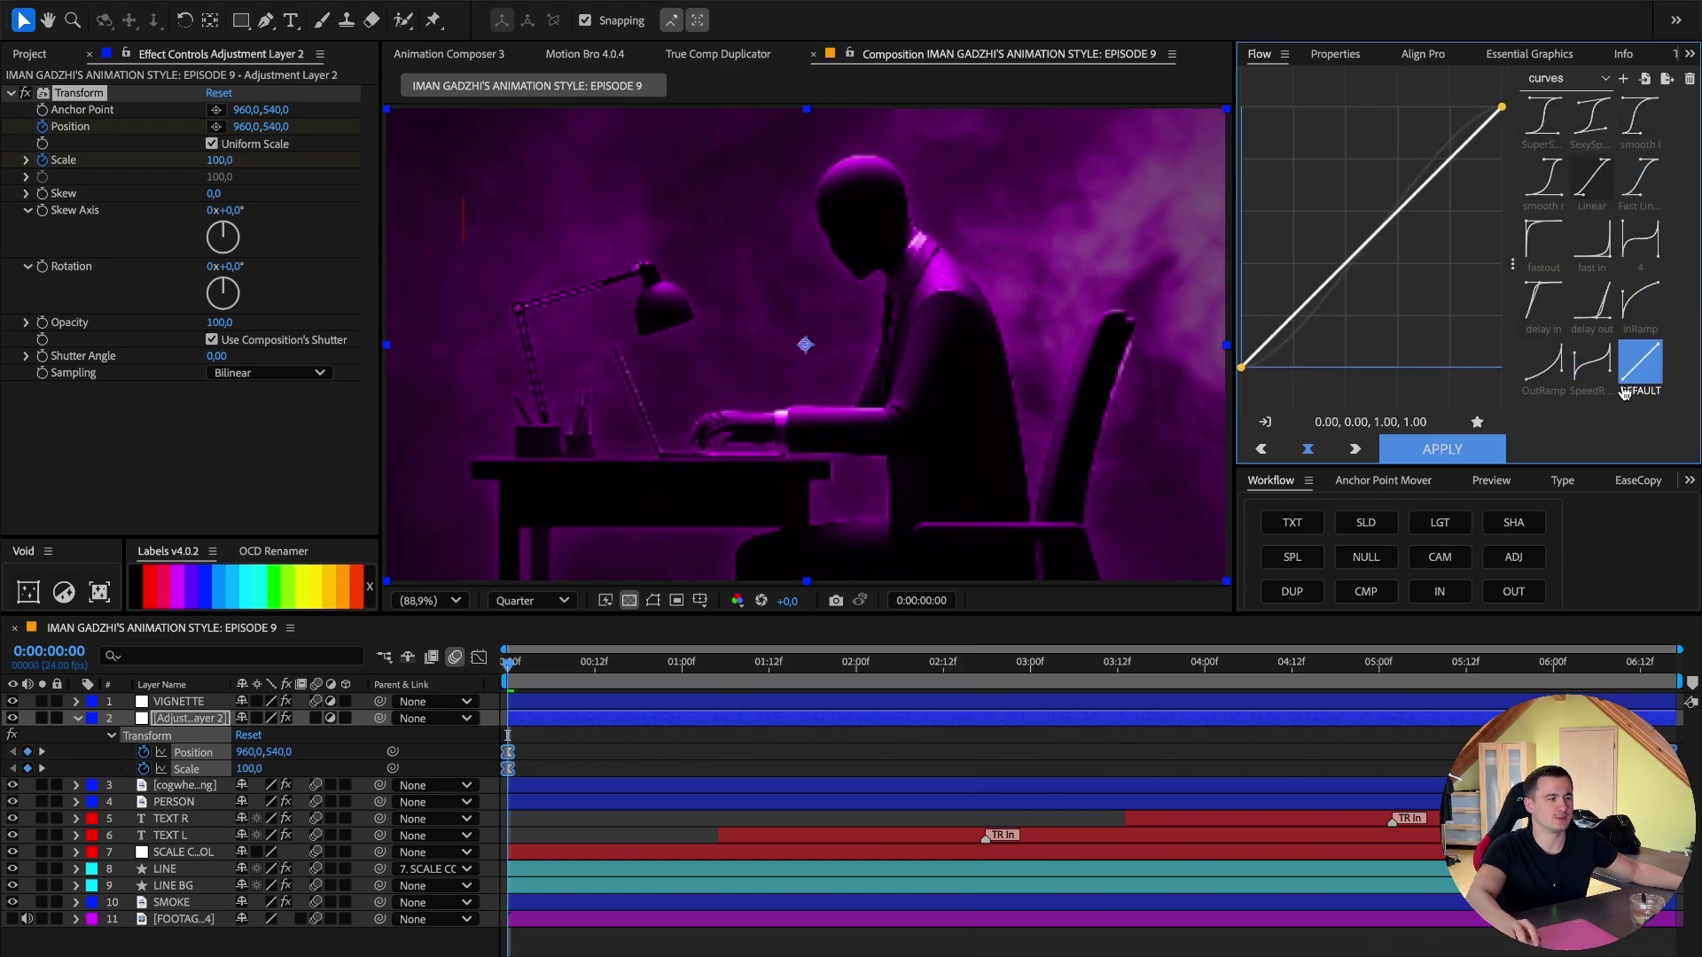
pyautogui.moveTo(539, 664); pyautogui.dragTo(379, 698)
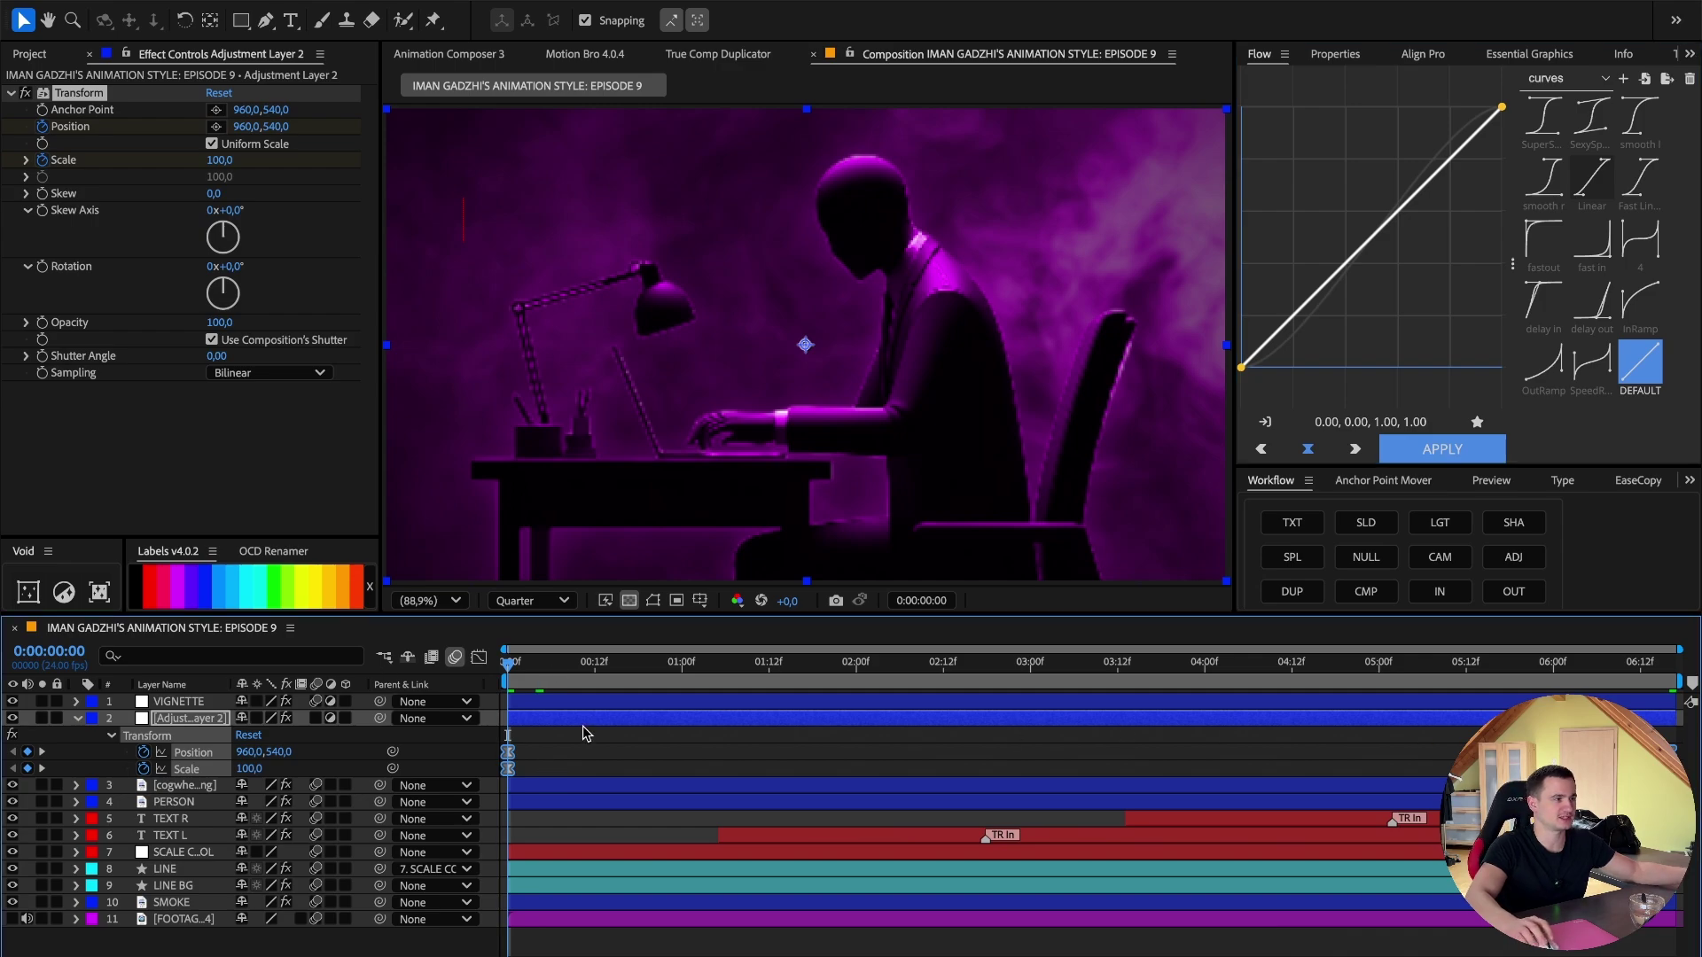
pyautogui.click(510, 777)
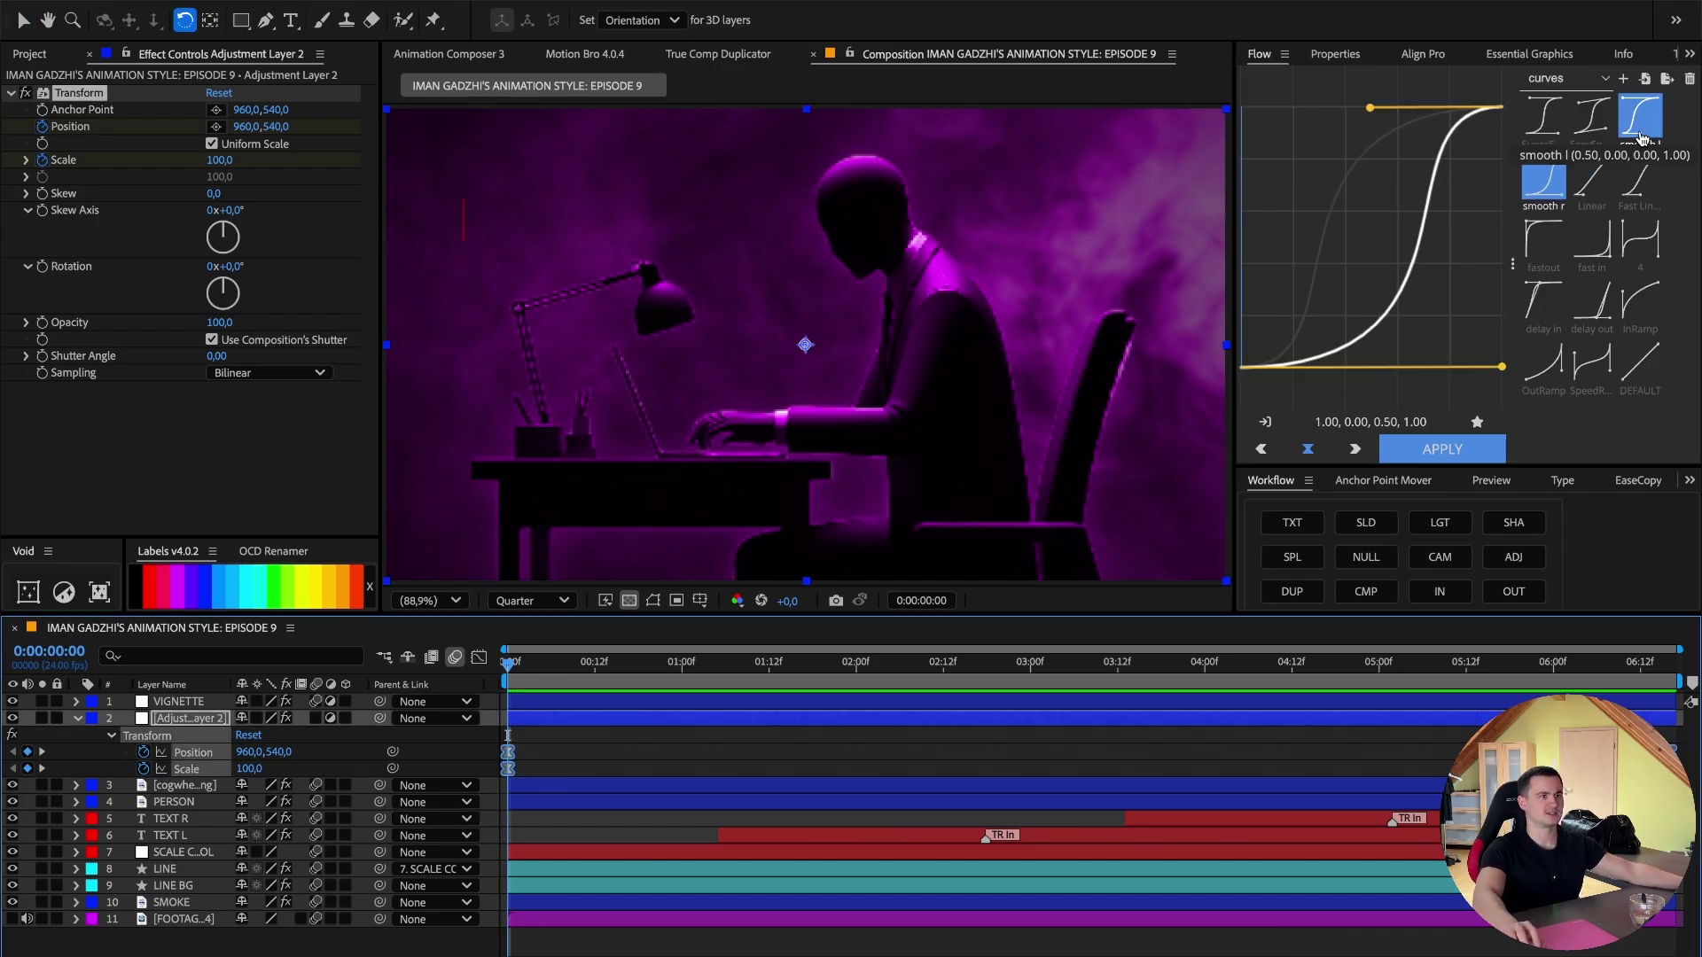
pyautogui.click(1540, 185)
# Collapse all layers' properties, then rename the adjustment layer as SCALE and reveal its keyframed properties.
pyautogui.press('super+a')
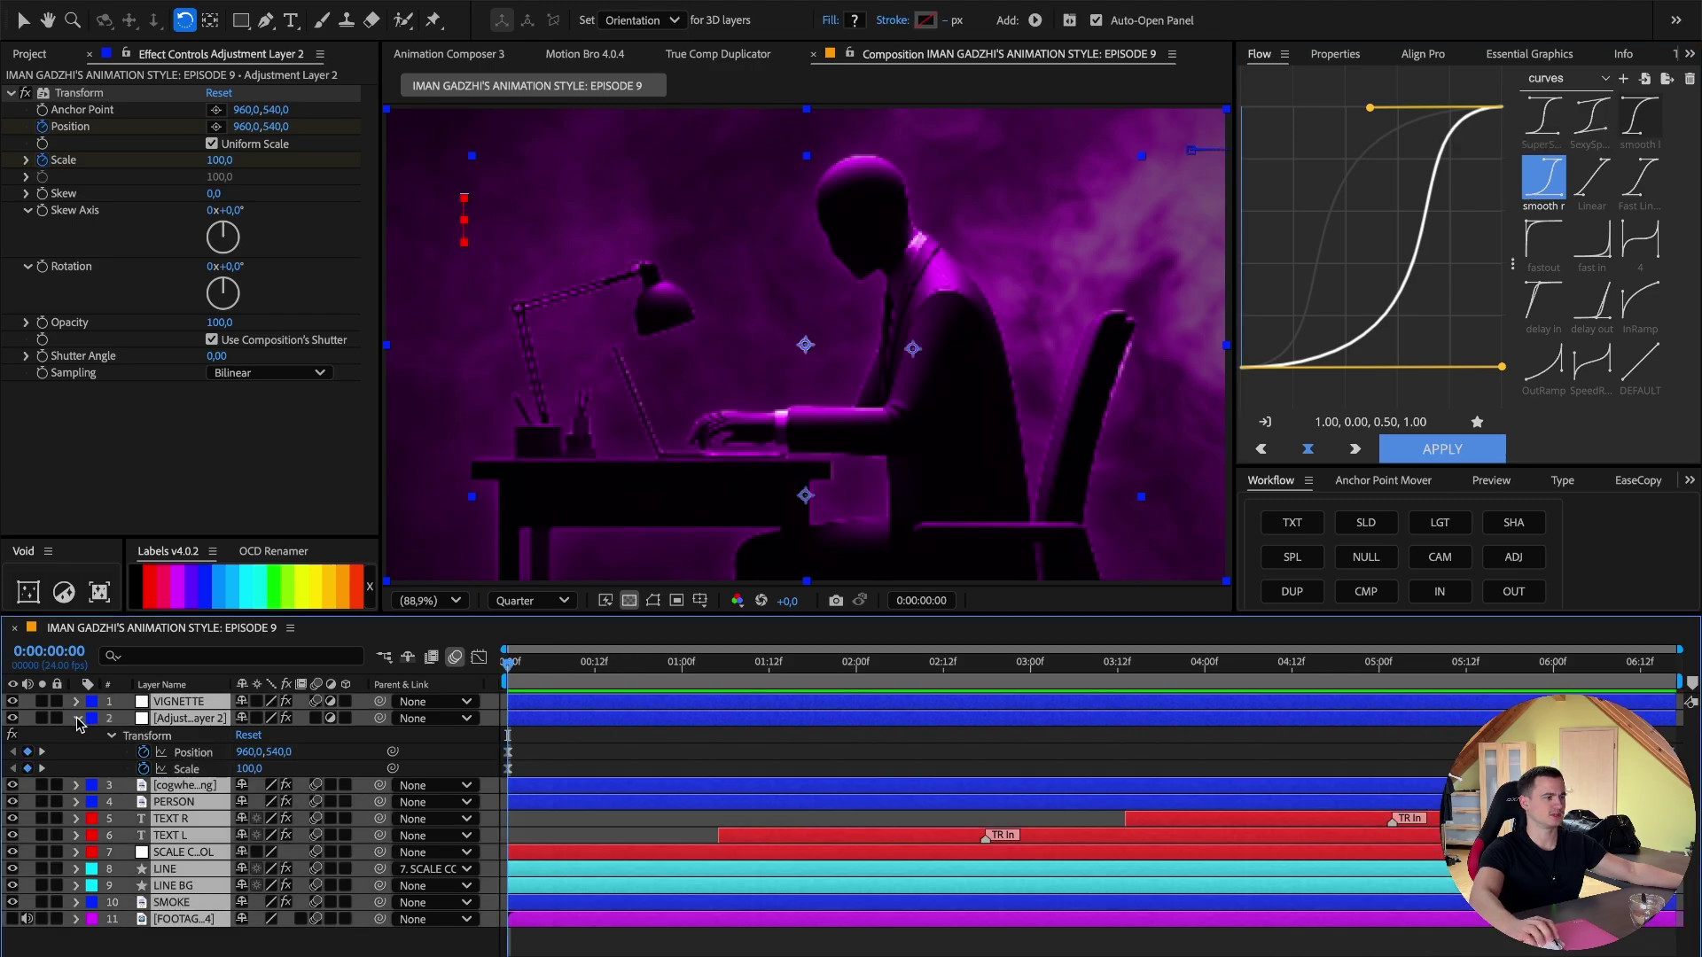
pyautogui.press('u')
pyautogui.click(577, 899)
pyautogui.rightClick(183, 719)
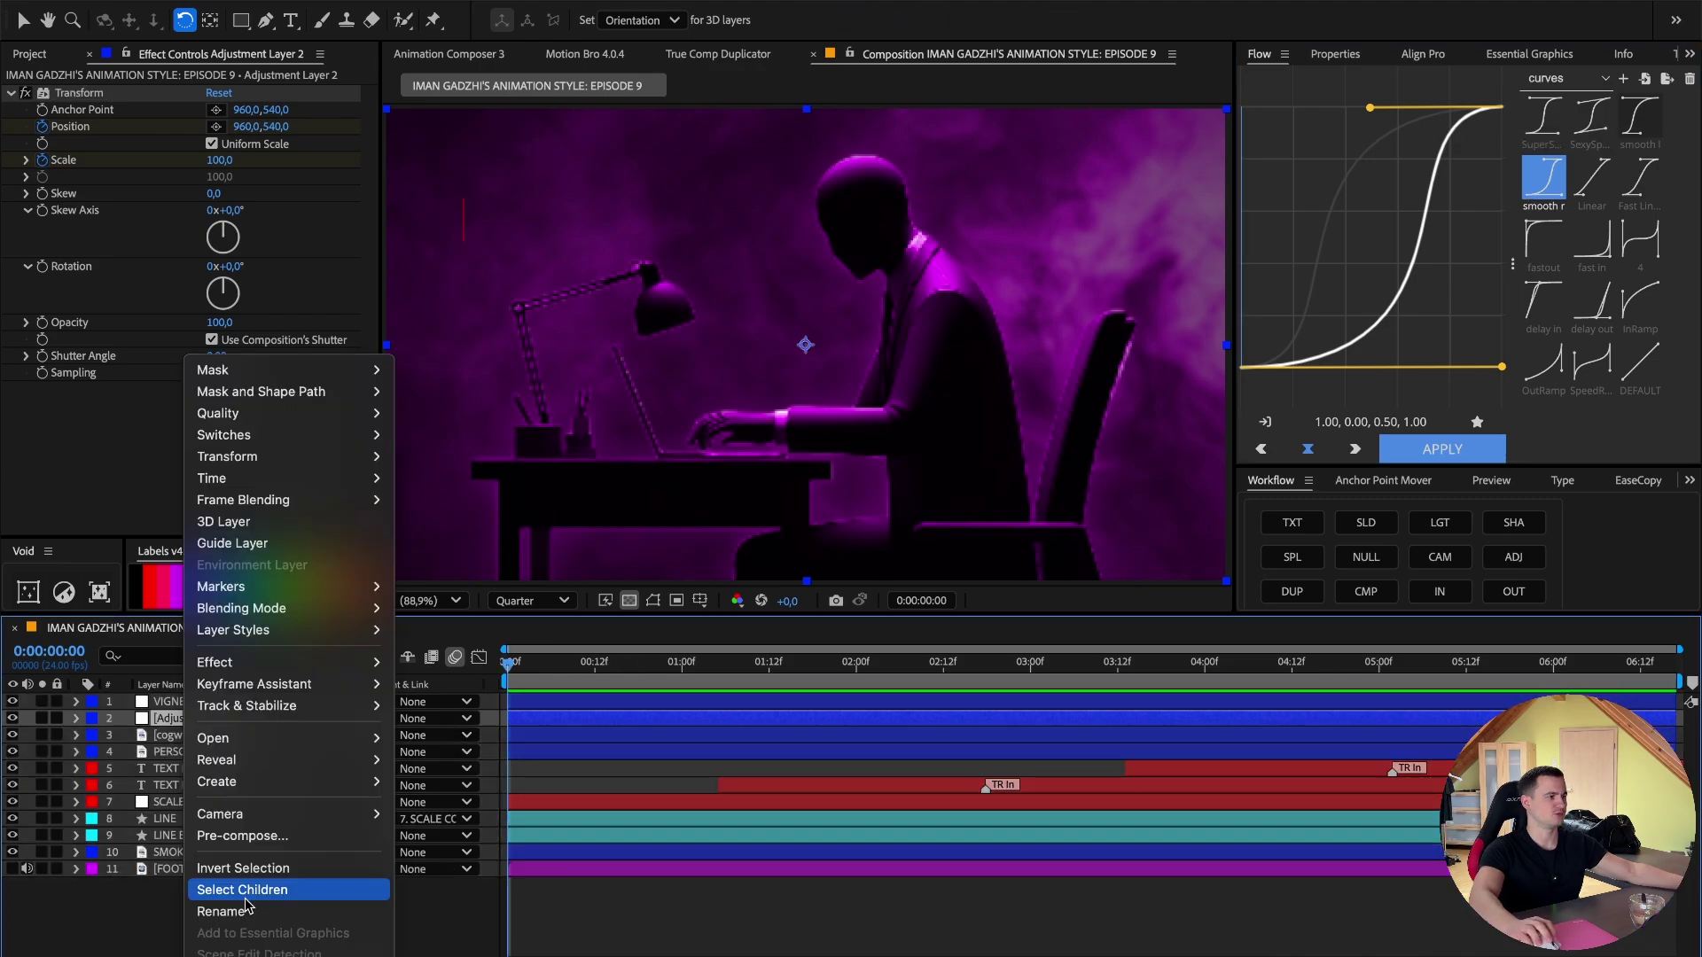
pyautogui.click(245, 897)
pyautogui.write('SCA')
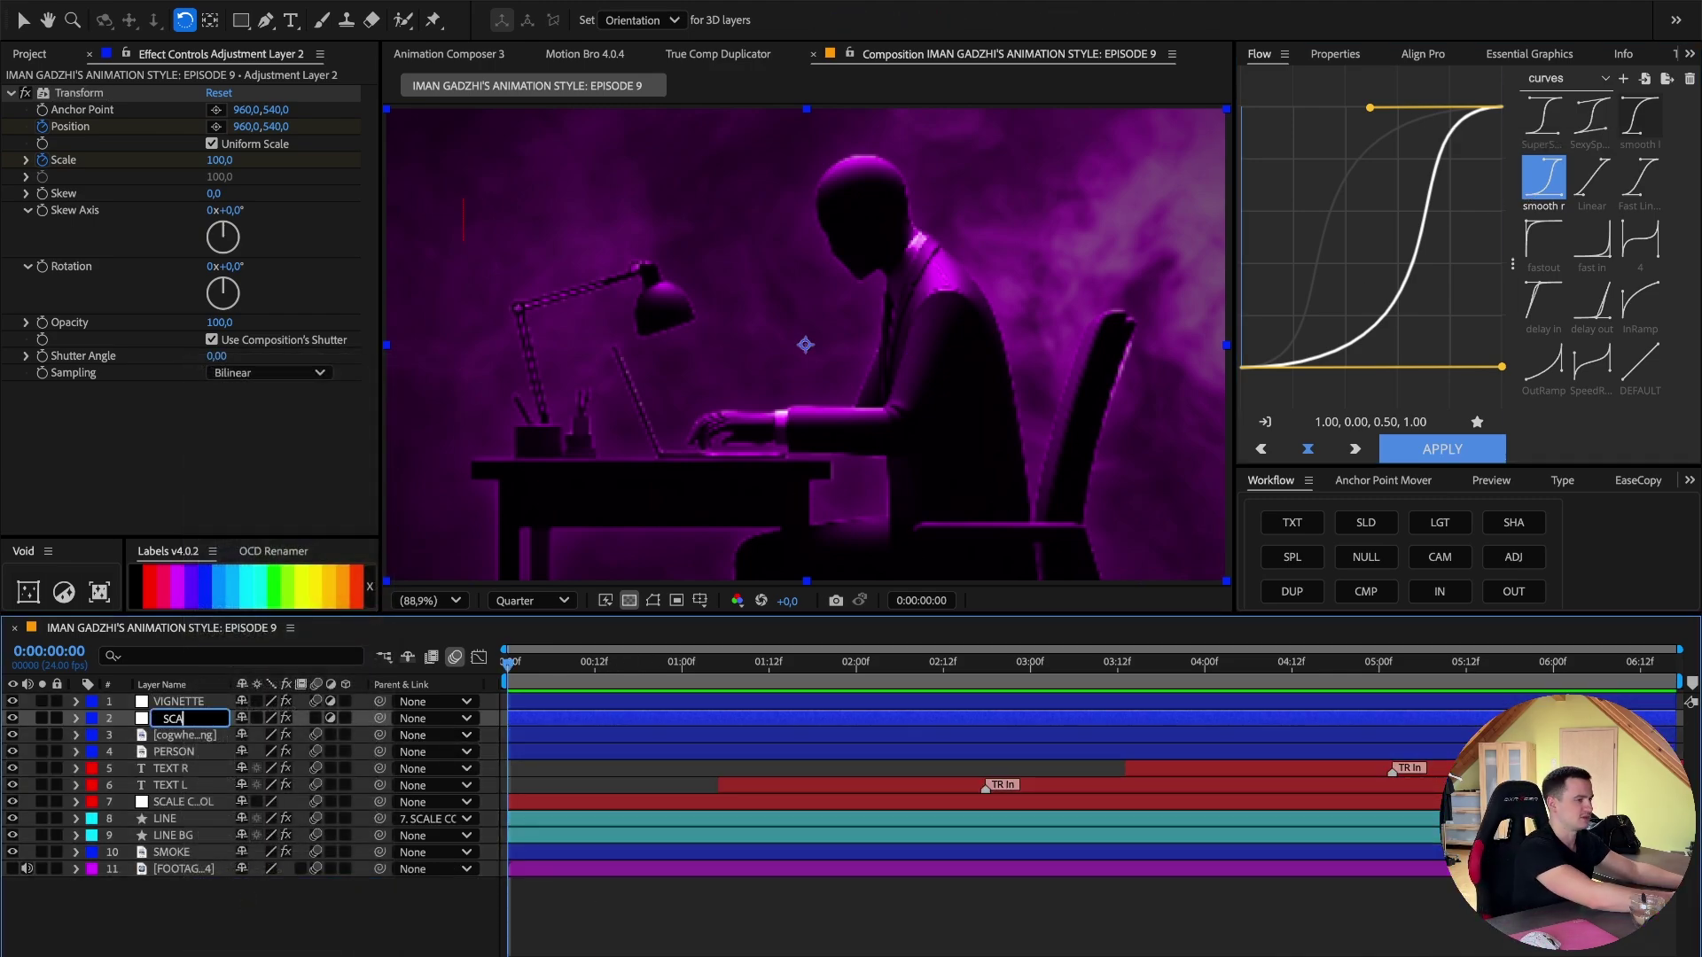
pyautogui.write('LE')
pyautogui.press('Return')
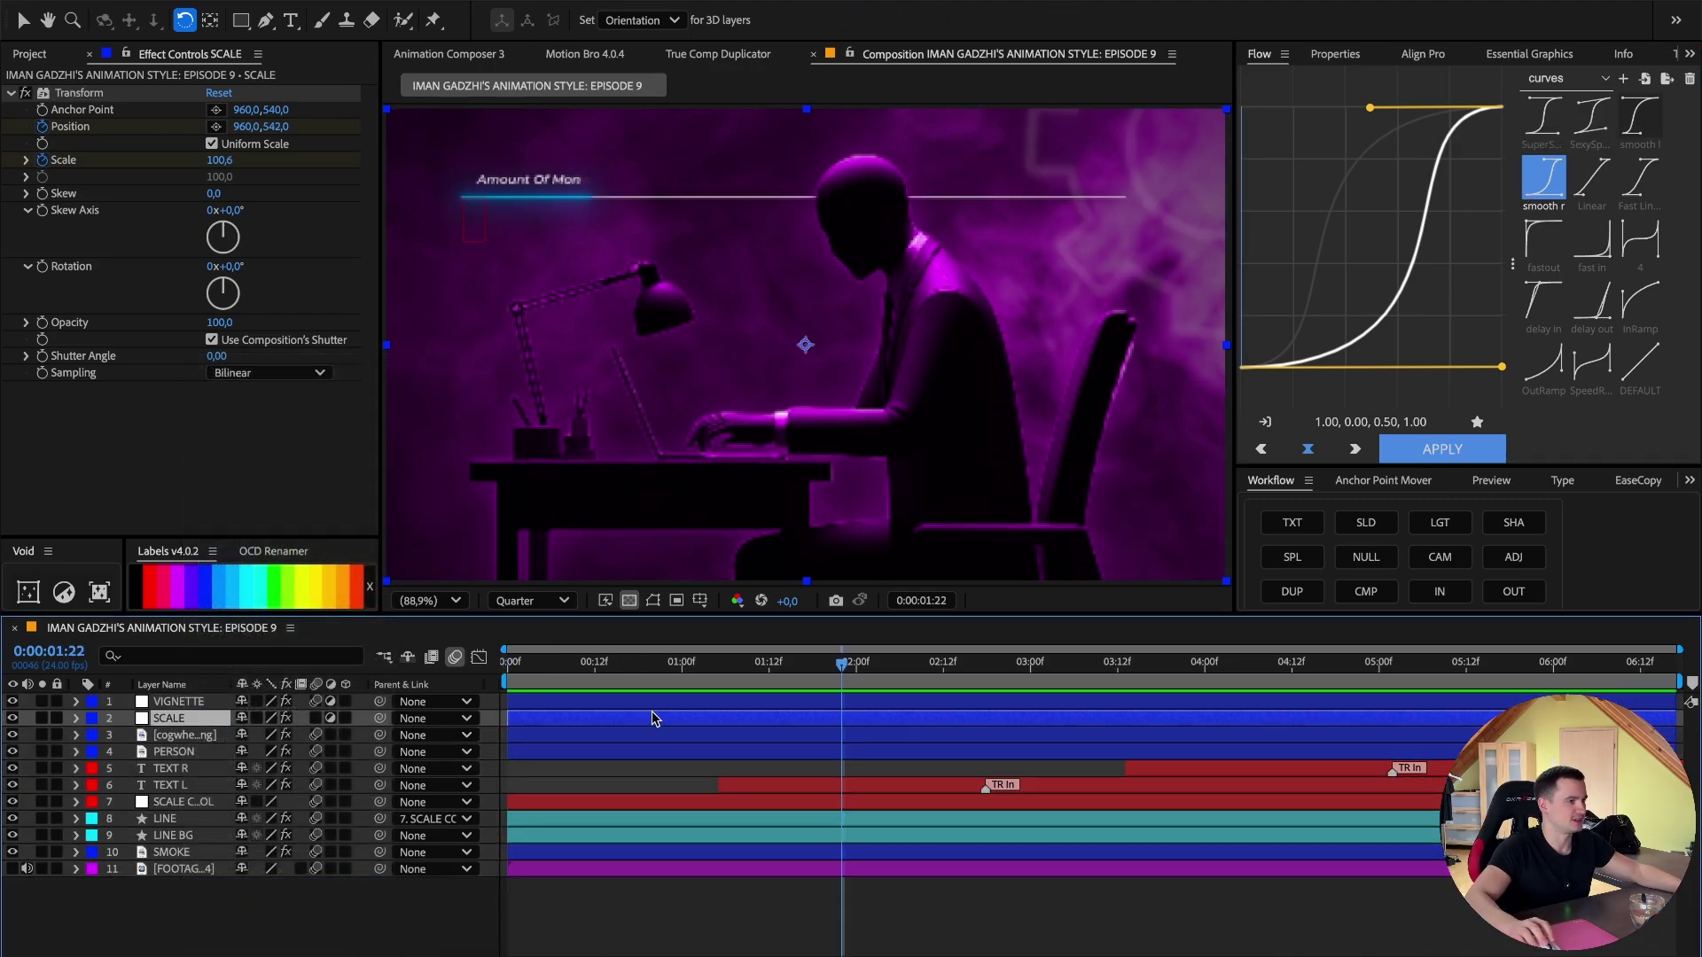
pyautogui.press('u')
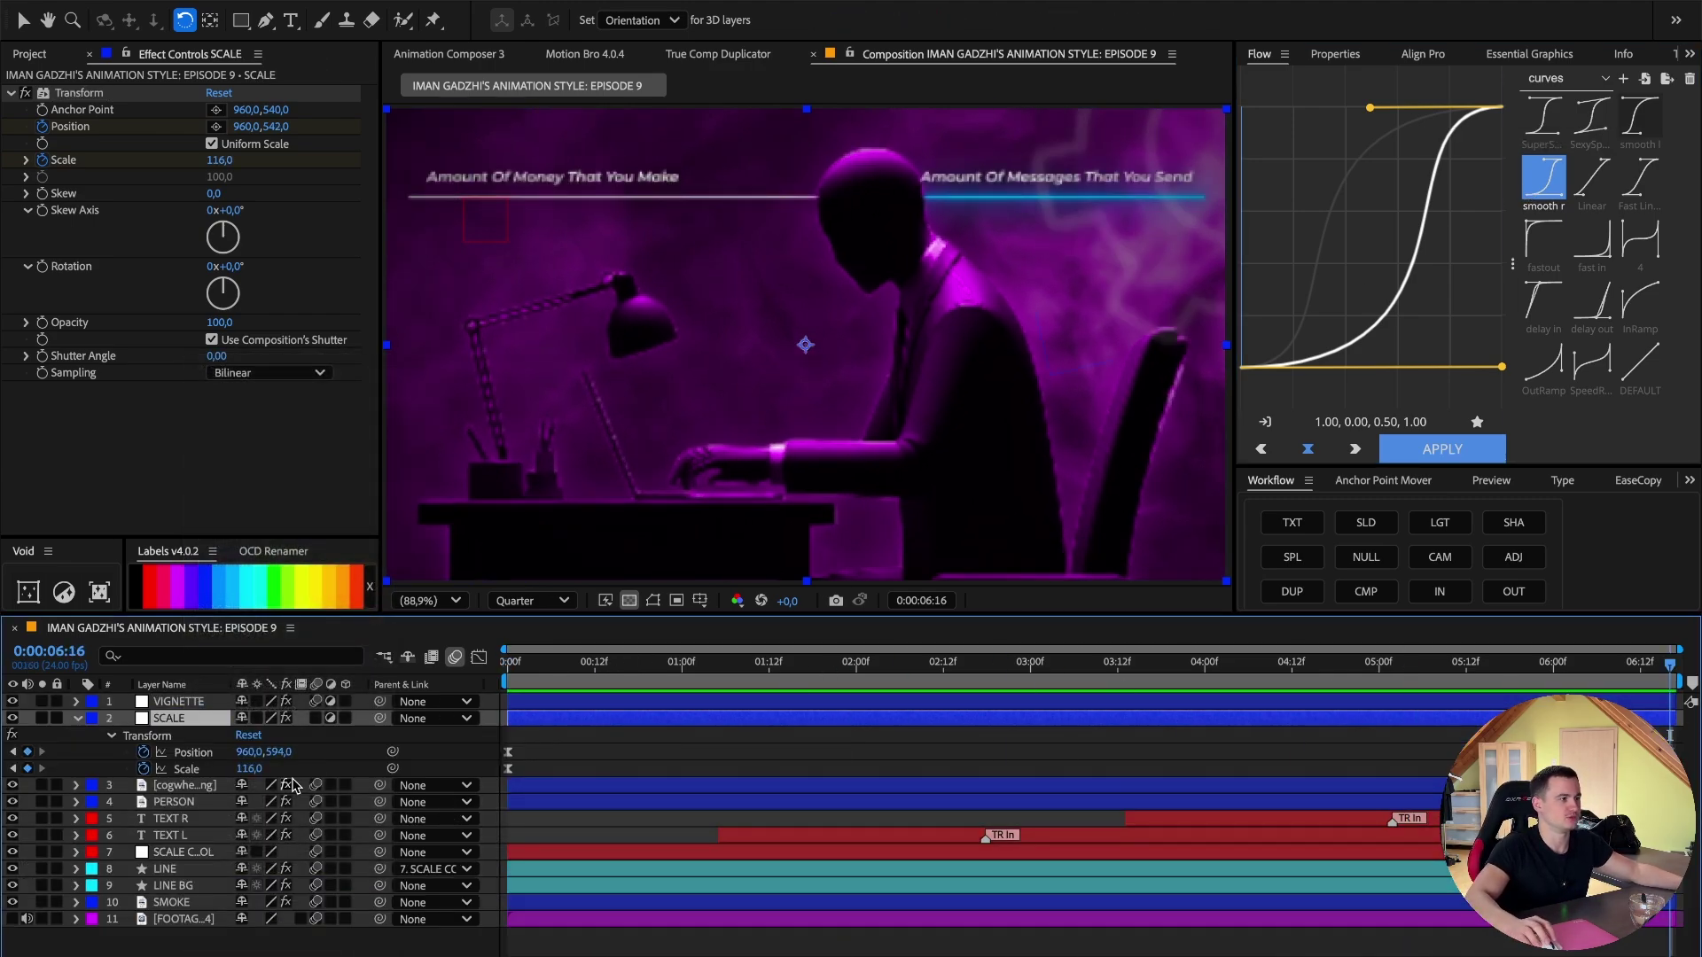
# Set the SCALE layer's Transform Scale to 112 at 0:00:06:16, reapply the "smooth r" curve, then collapse the layer and scrub through the zoom.
pyautogui.write('11')
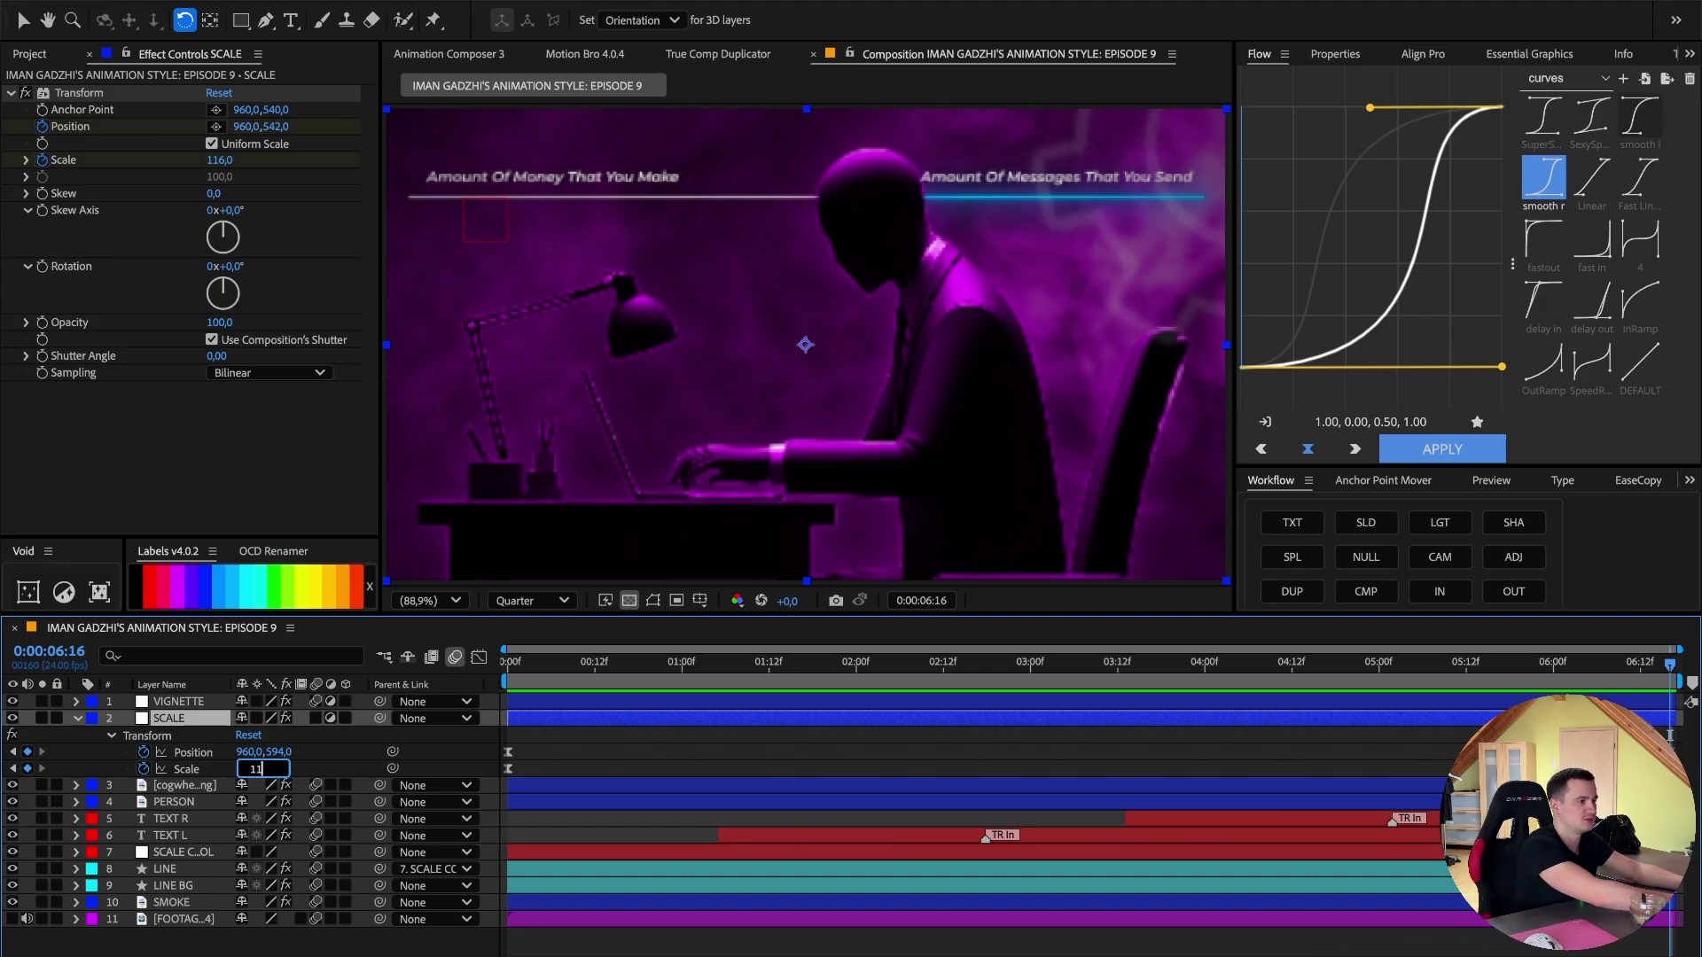
pyautogui.write('2')
pyautogui.press('Return')
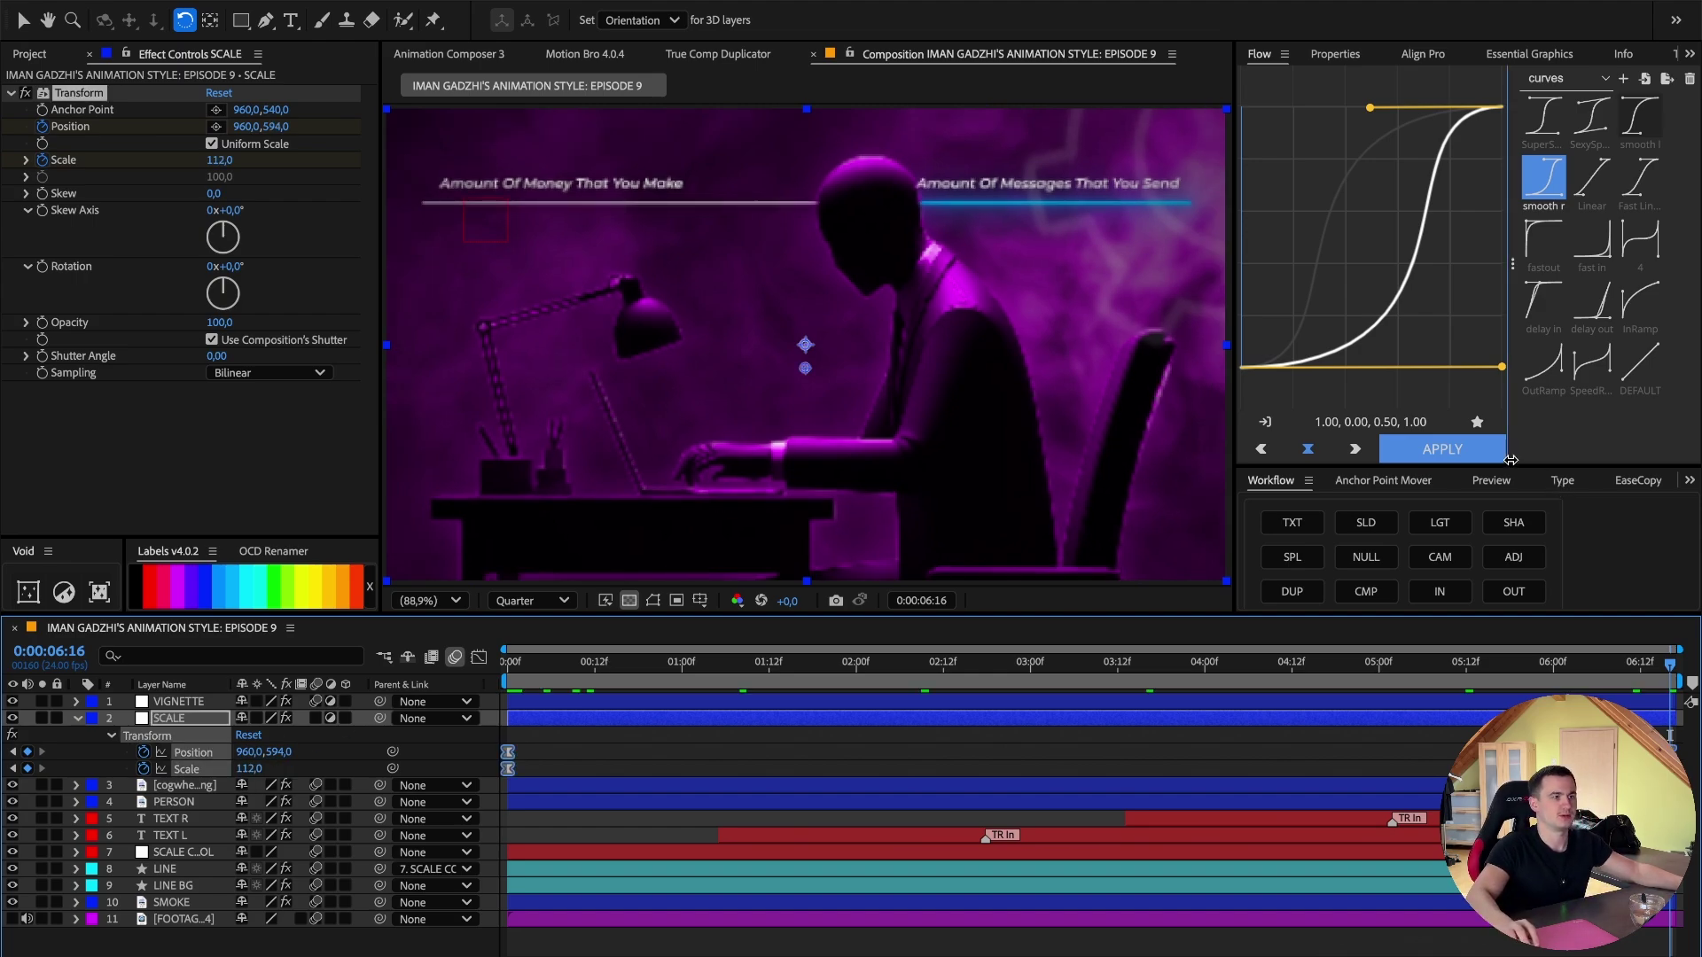
pyautogui.click(1510, 460)
pyautogui.click(78, 718)
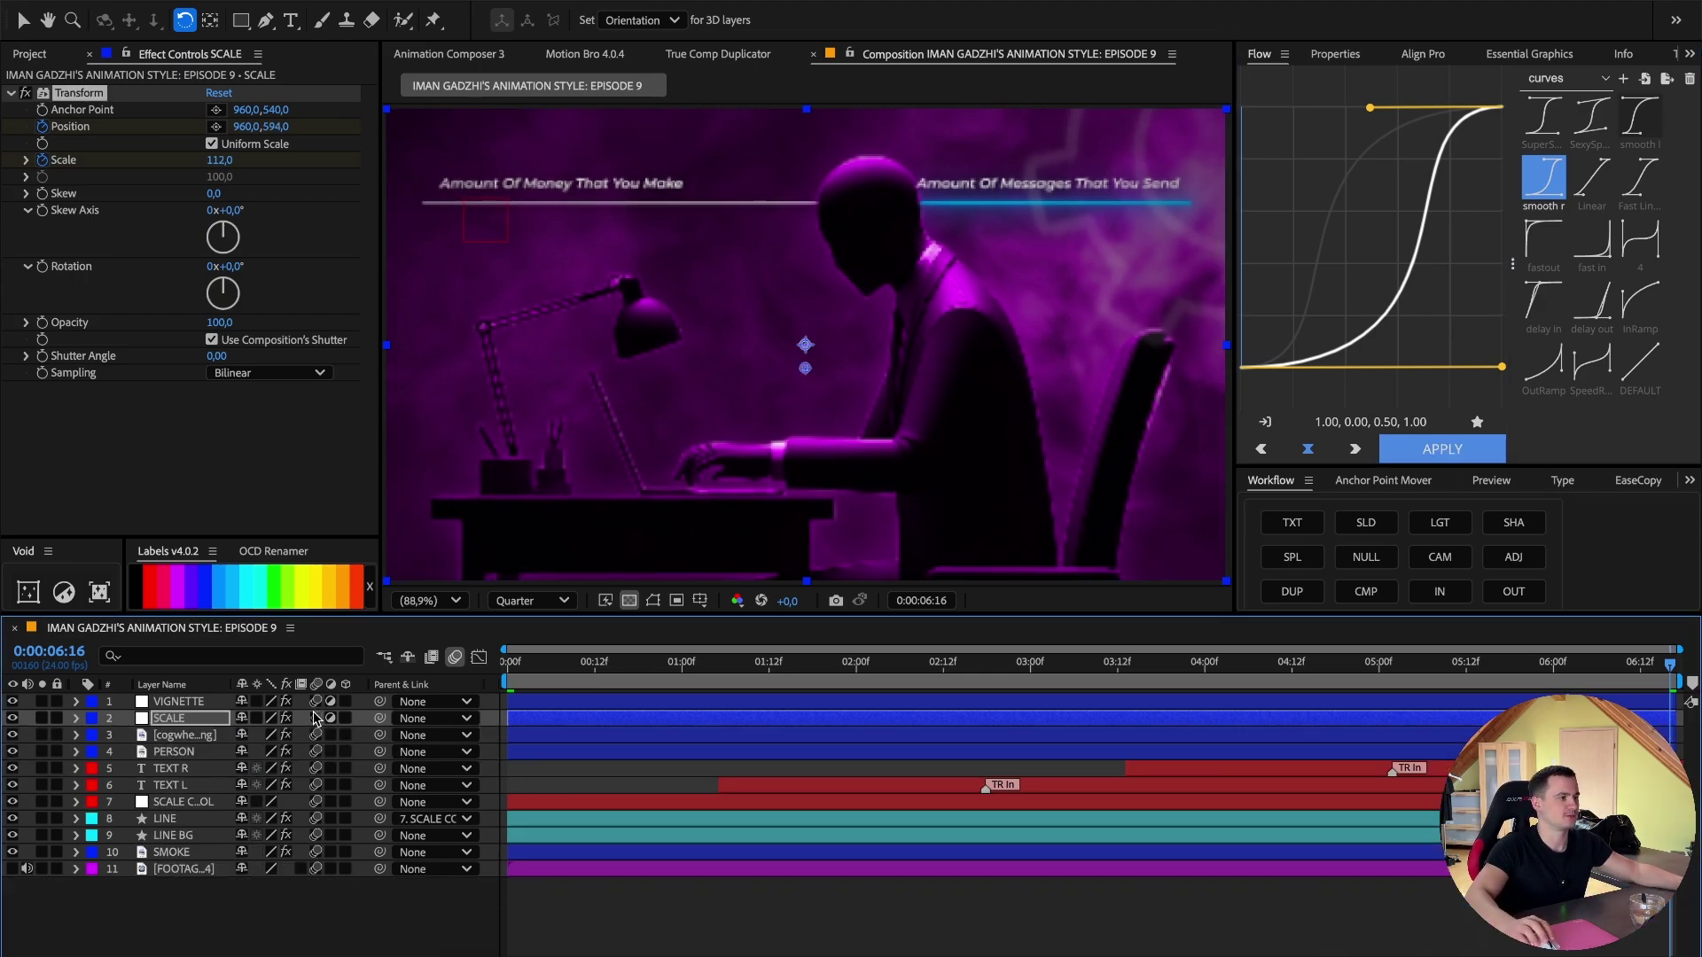
pyautogui.click(766, 935)
pyautogui.moveTo(735, 665); pyautogui.dragTo(1241, 665)
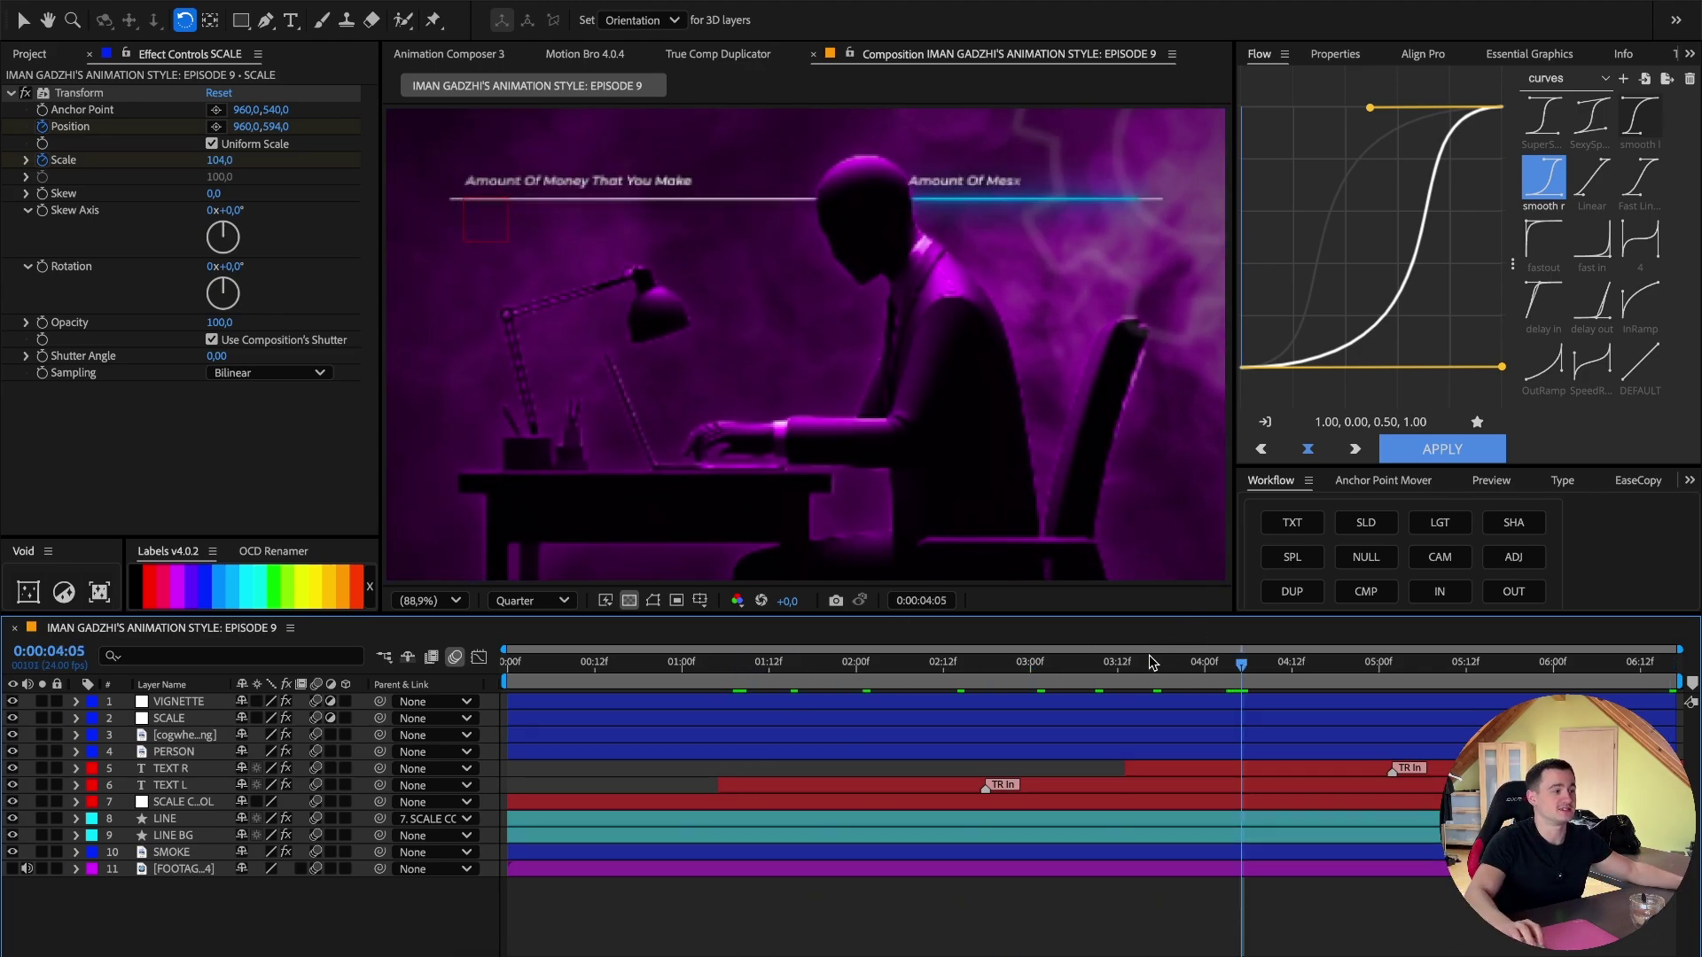
# Place eight Puppet pins on the PERSON layer: head, lamp, wrist, lap, chair and three along the desk.
pyautogui.click(182, 751)
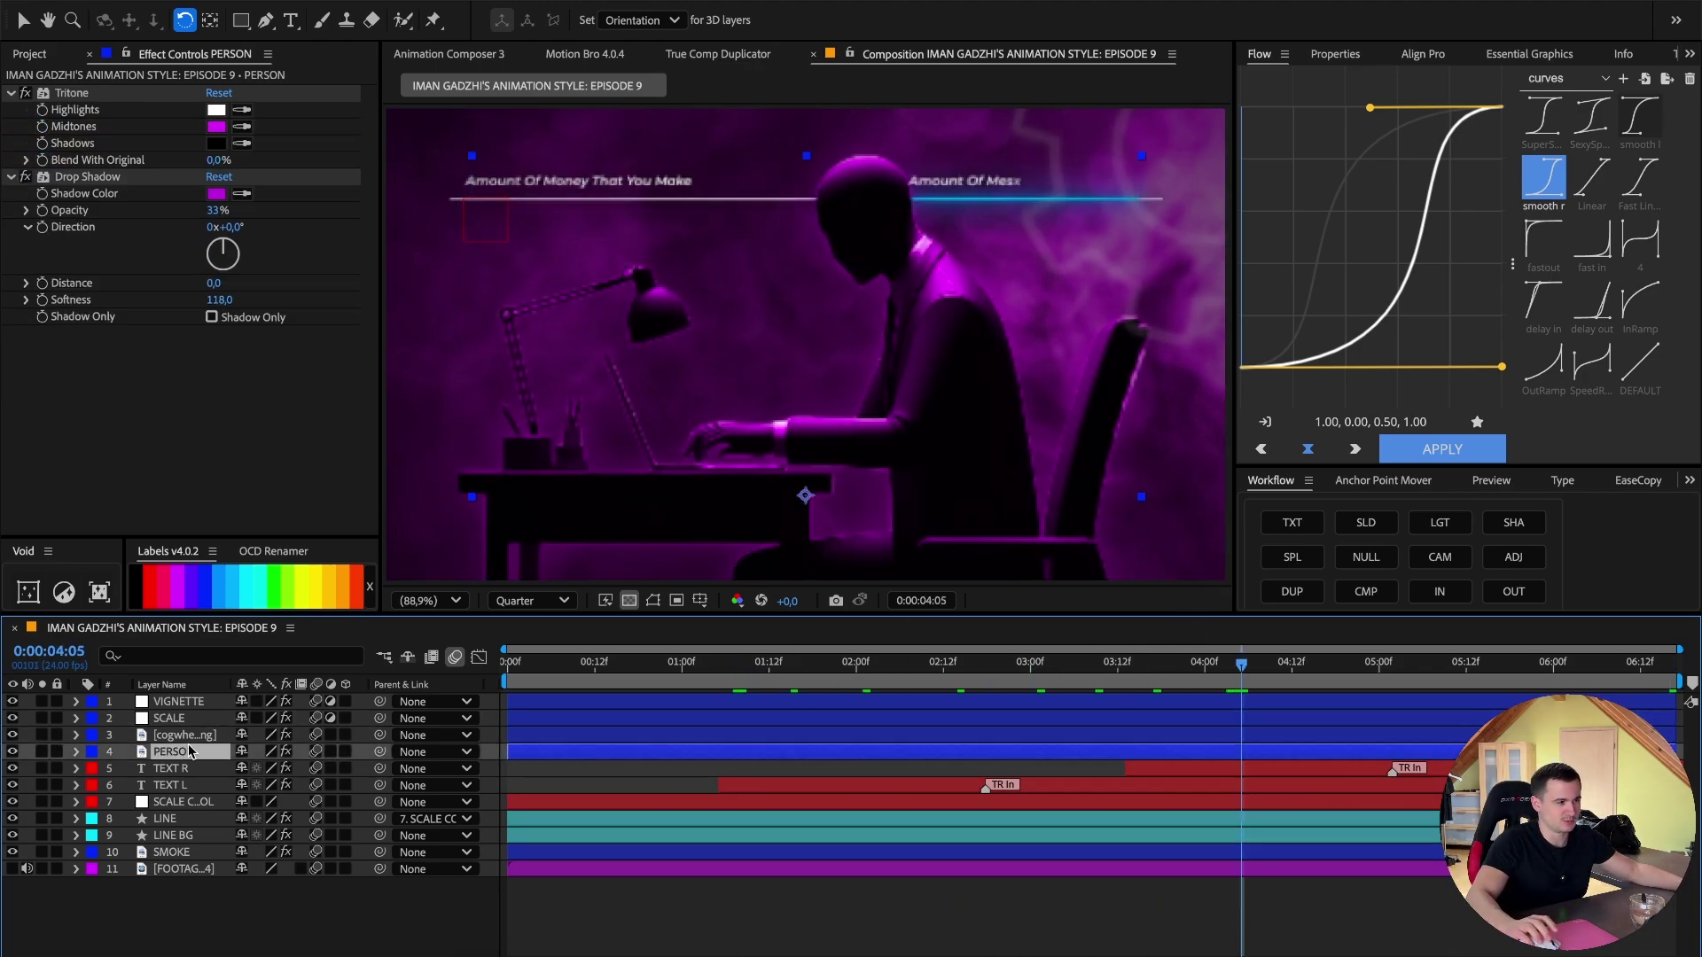
pyautogui.click(186, 835)
pyautogui.click(188, 868)
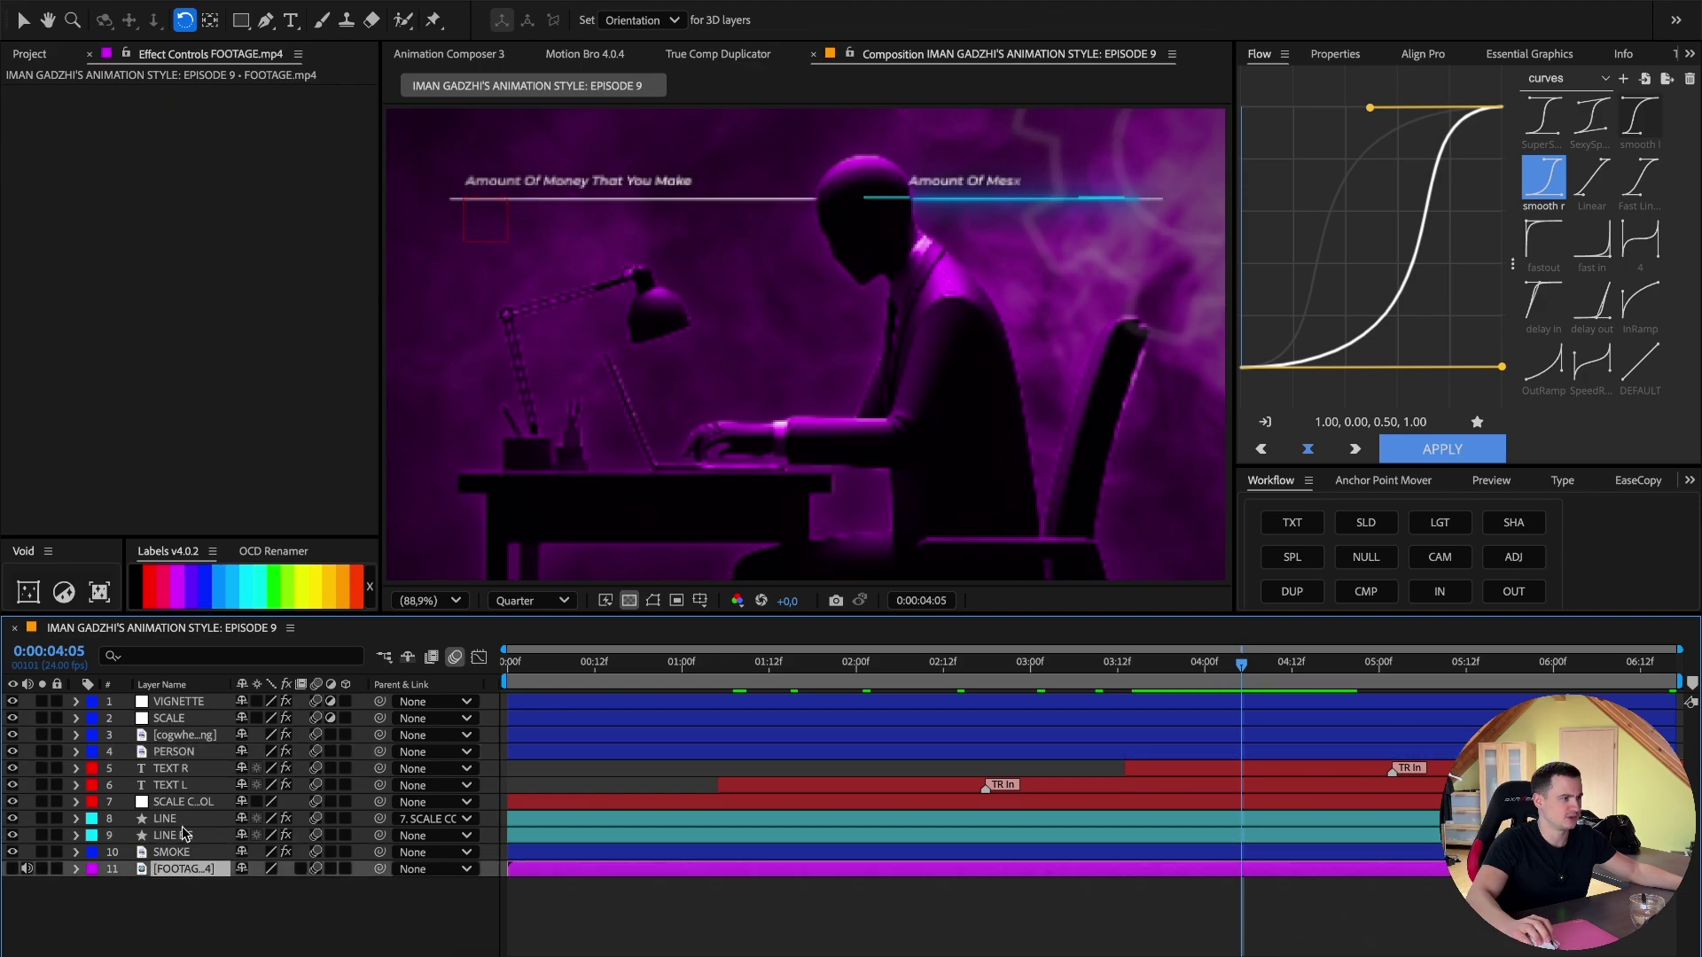
pyautogui.click(181, 752)
pyautogui.hotkey('ctrl', 'p')
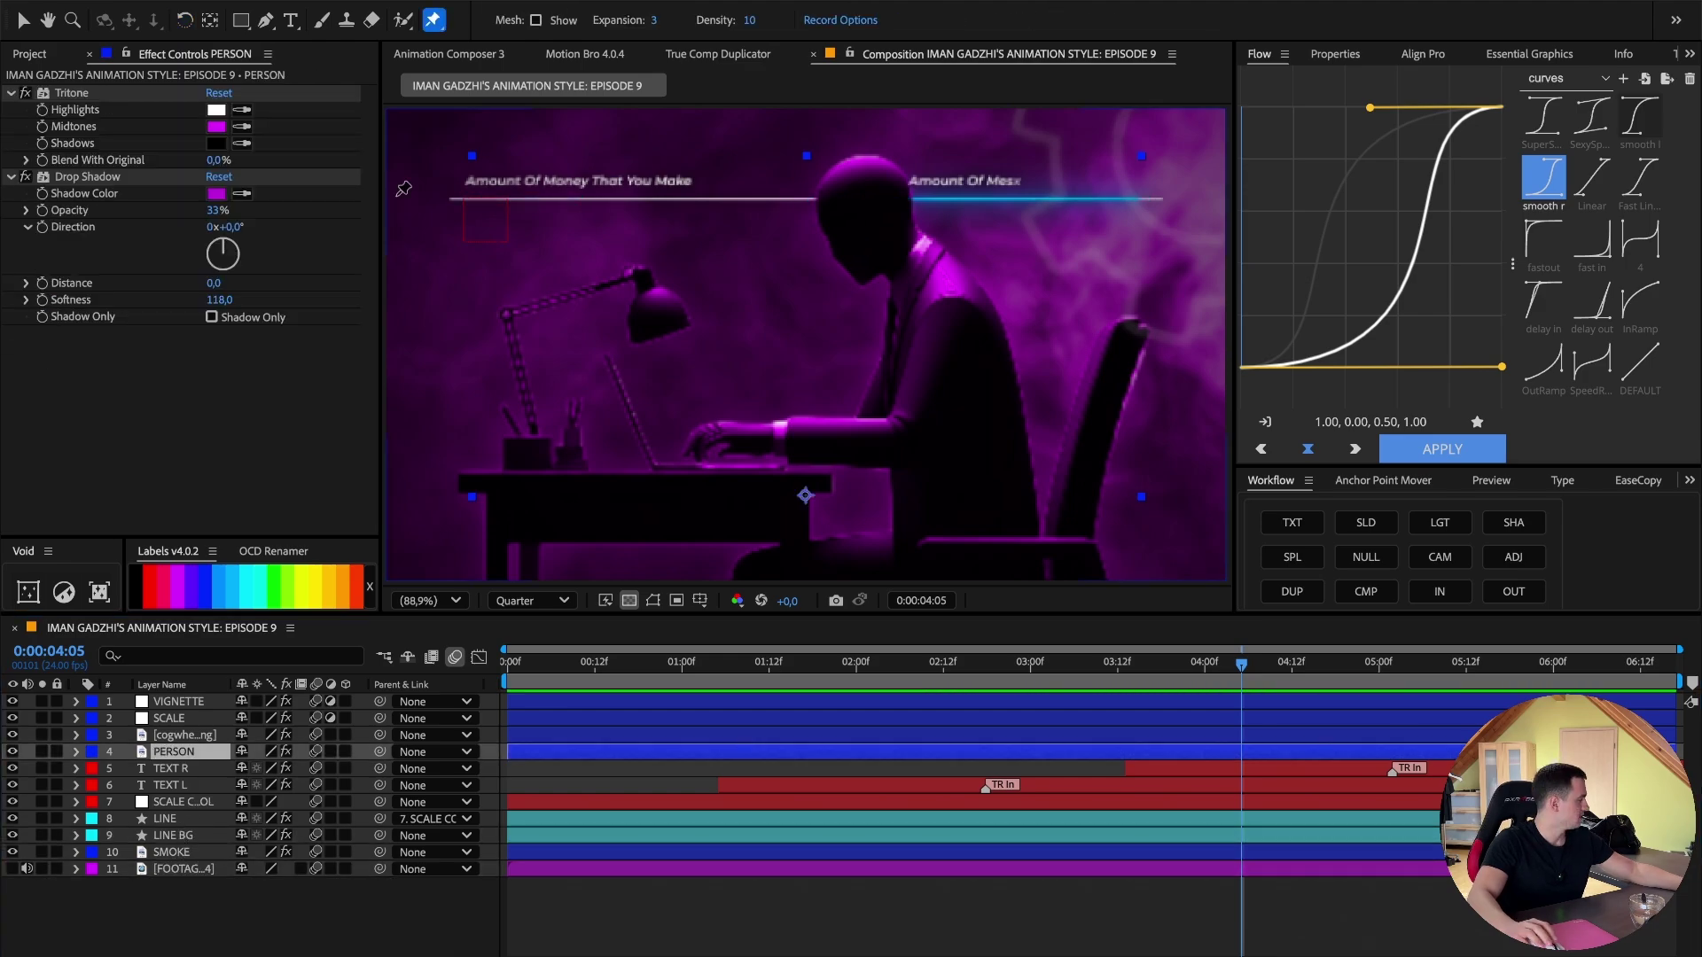
pyautogui.click(432, 21)
pyautogui.click(585, 24)
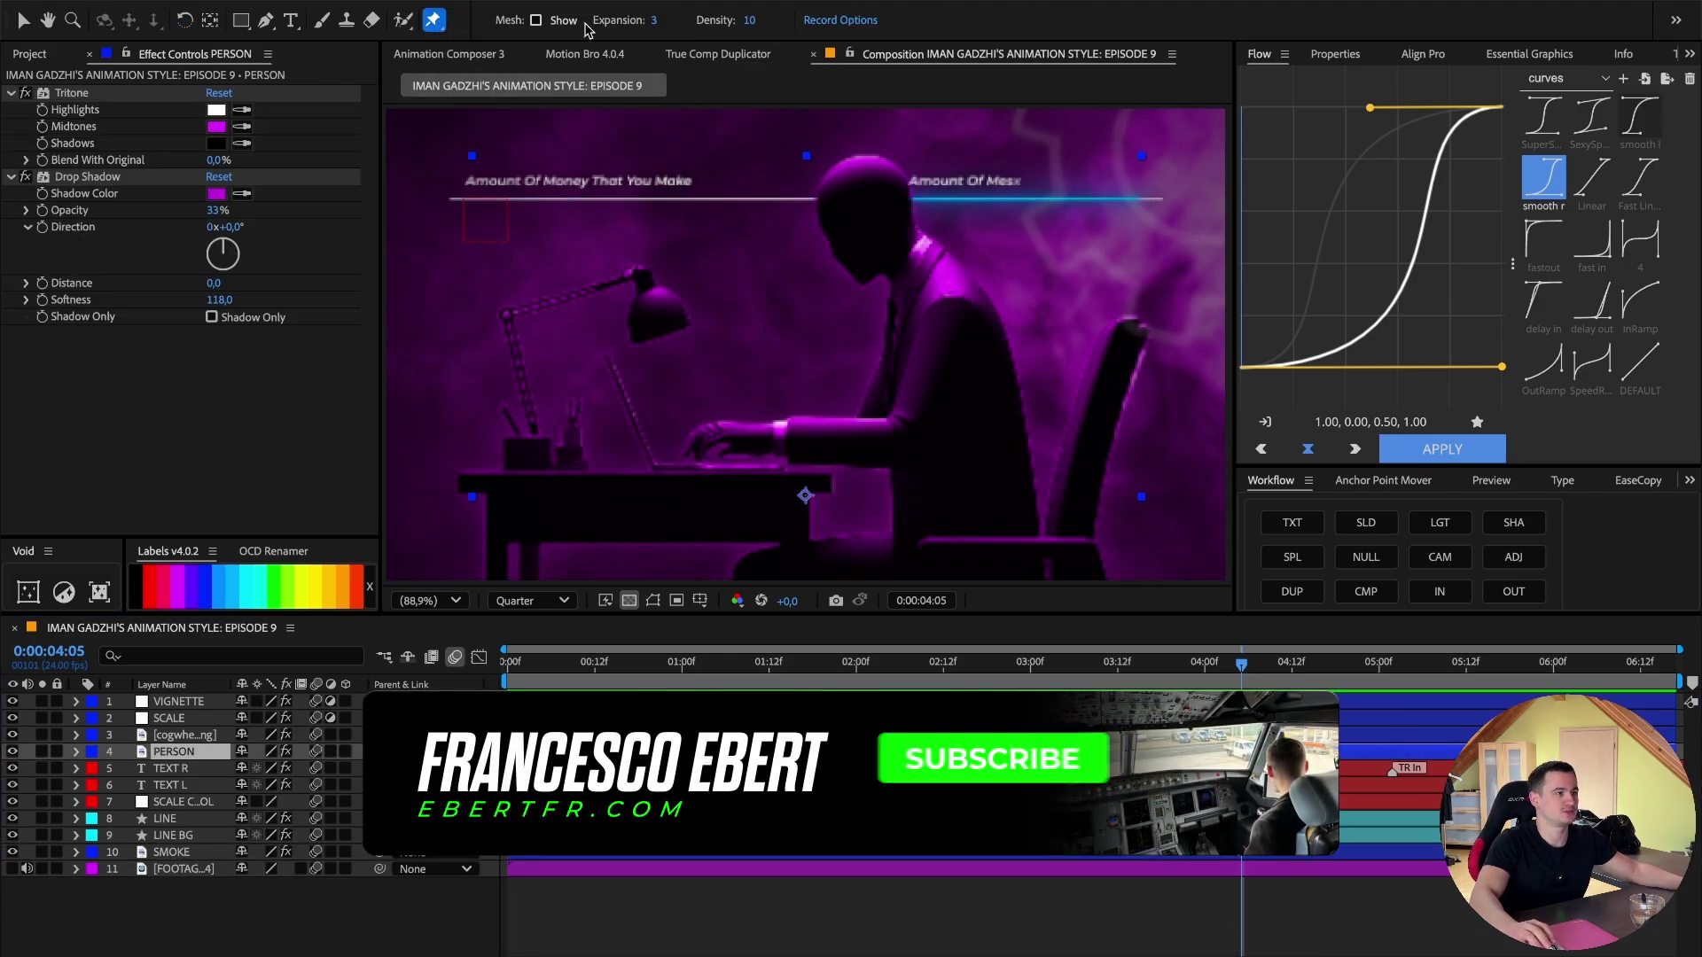
pyautogui.click(843, 163)
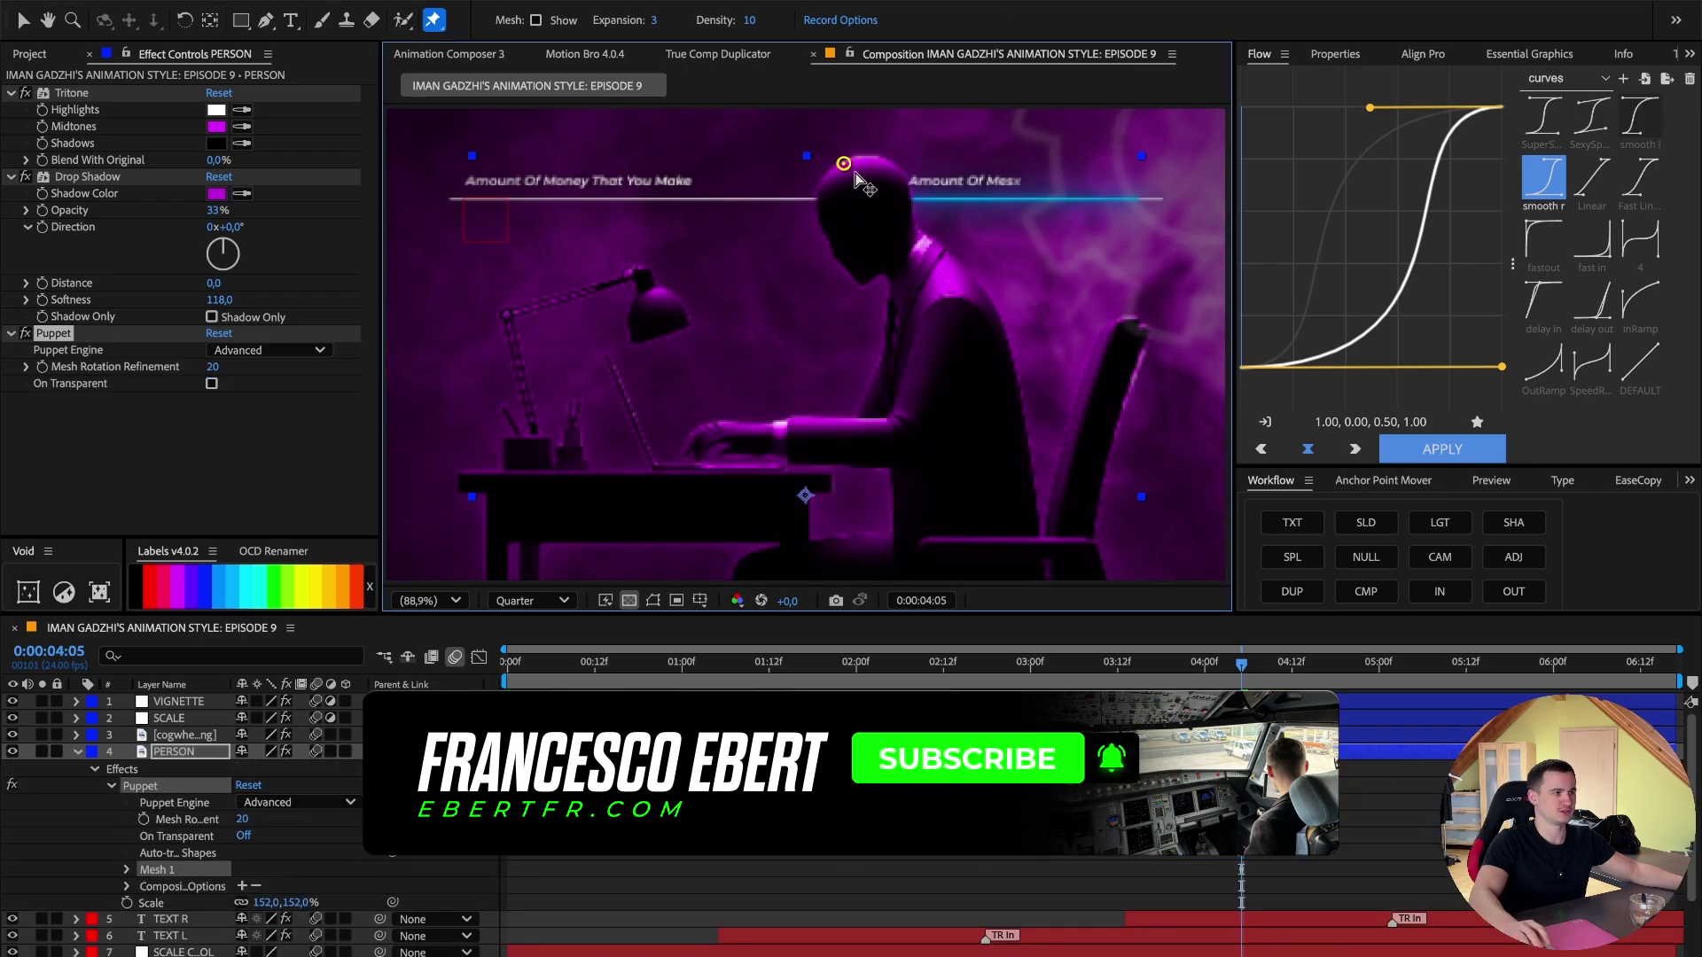
pyautogui.click(647, 270)
pyautogui.click(896, 466)
pyautogui.click(1031, 454)
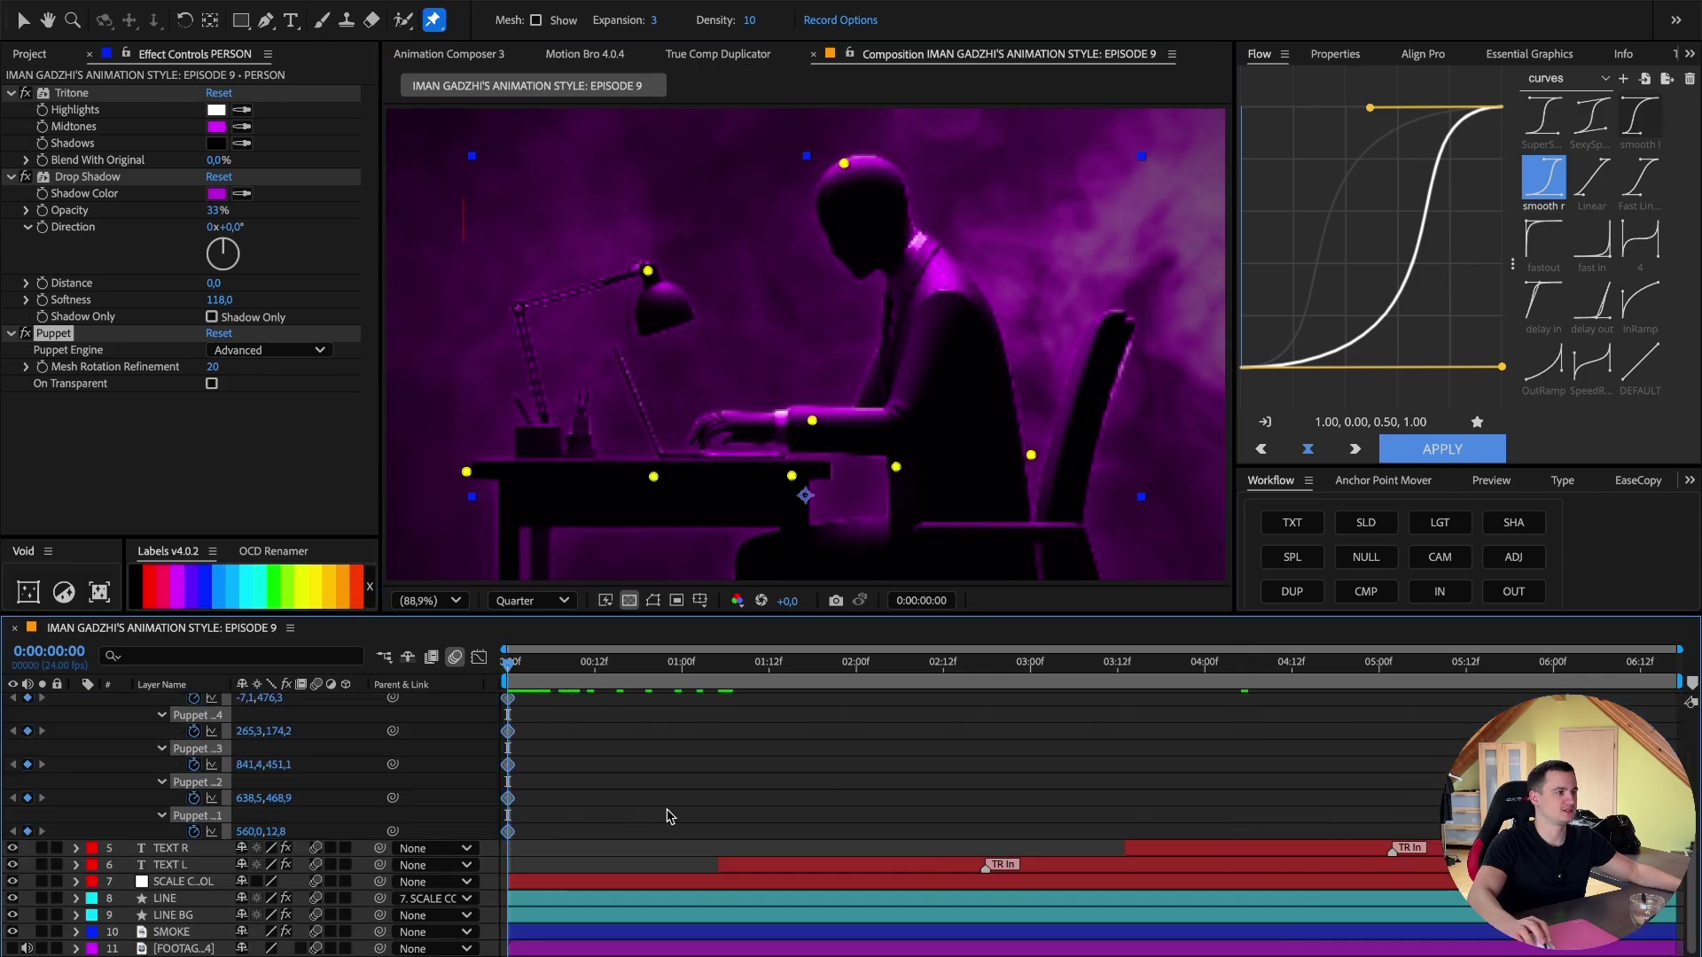
# Keyframe the head's puppet pin forward to about 518, 32 at 0:00:01:00 and back to about 594, 5 at 0:00:01:18.
pyautogui.scroll(5, 669, 815)
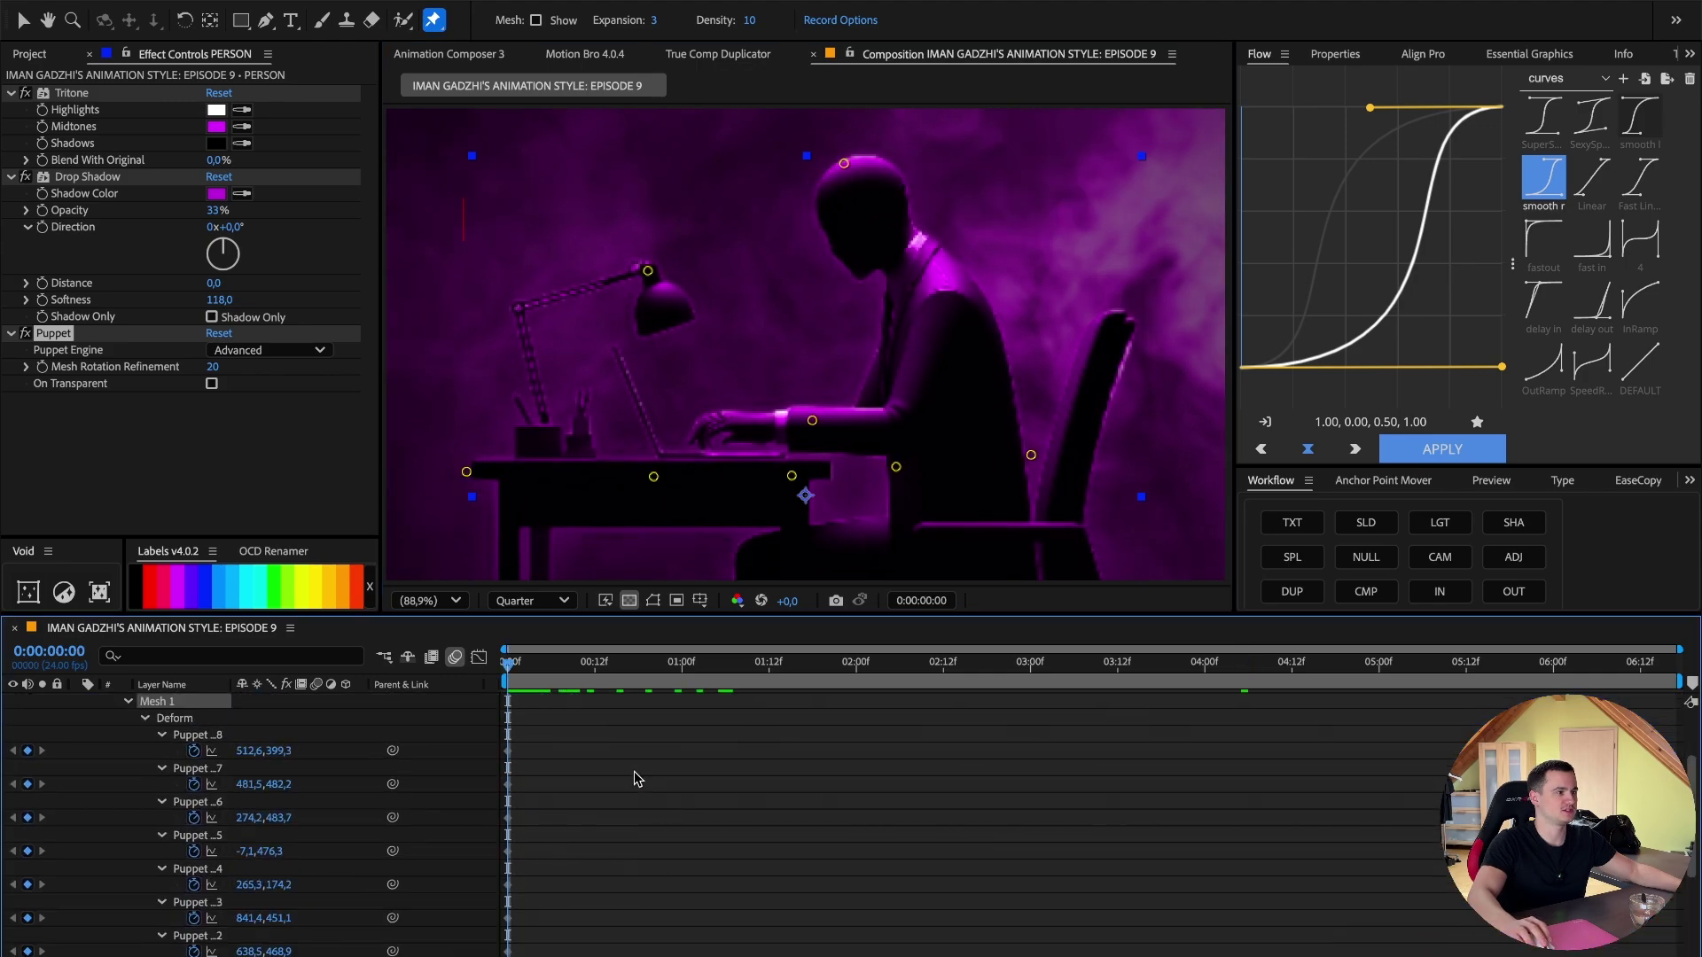
pyautogui.click(202, 821)
pyautogui.scroll(-4, 551, 793)
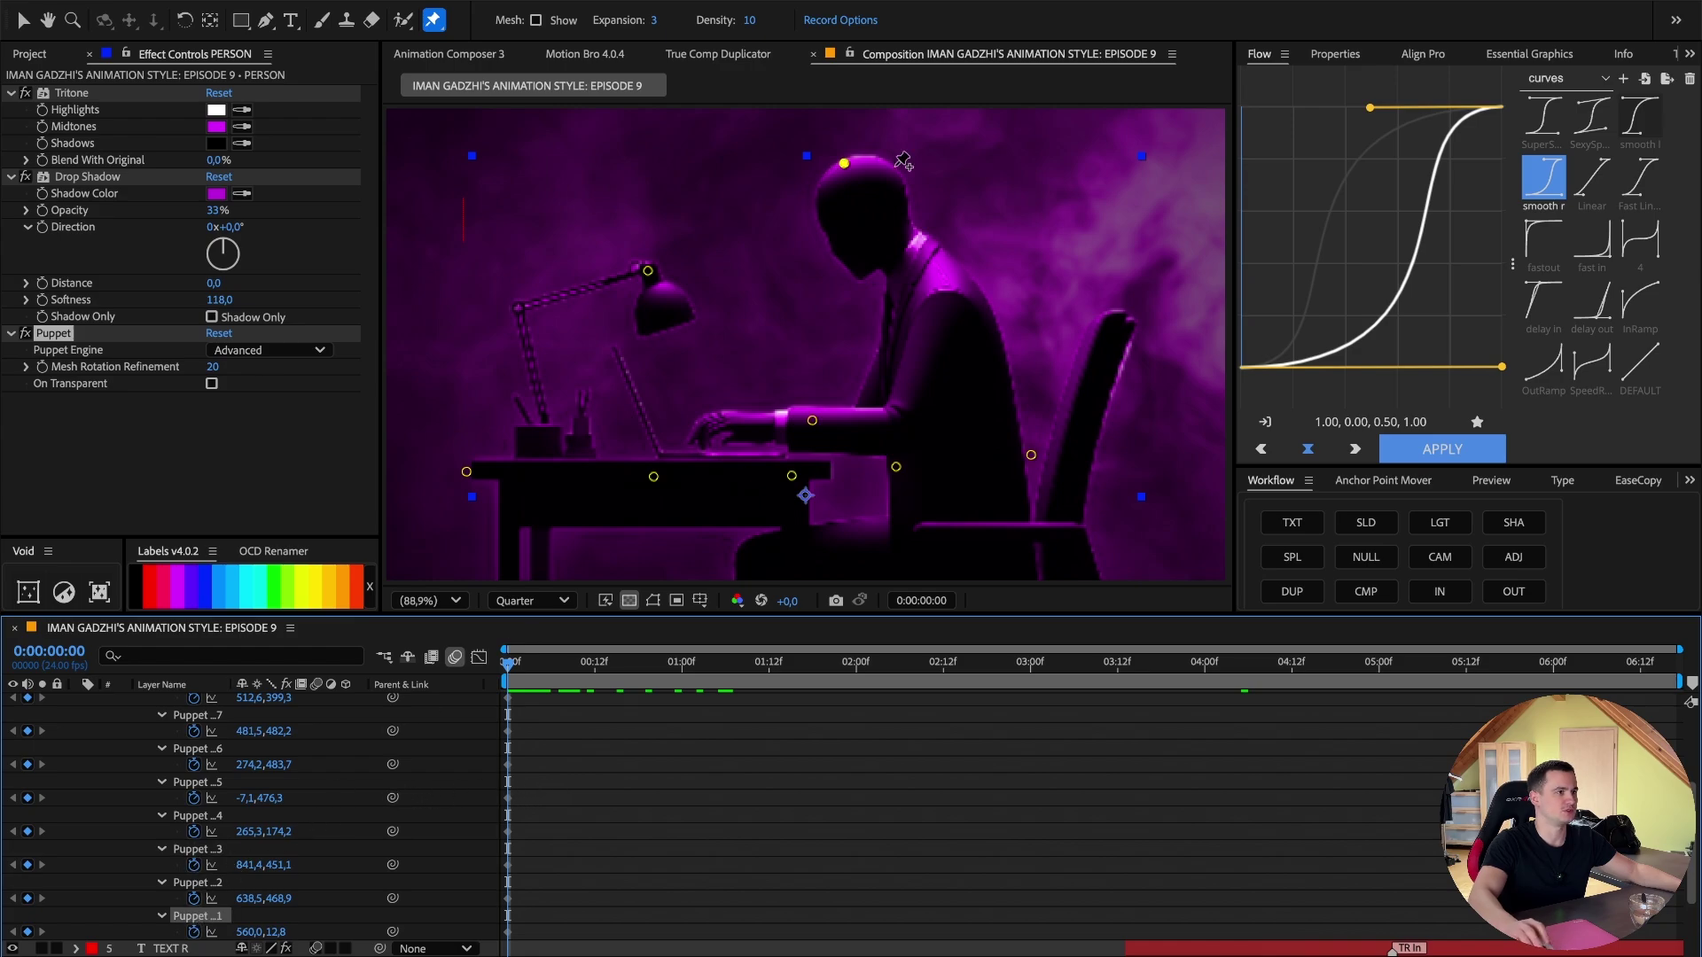
pyautogui.scroll(-2, 372, 926)
pyautogui.press('space')
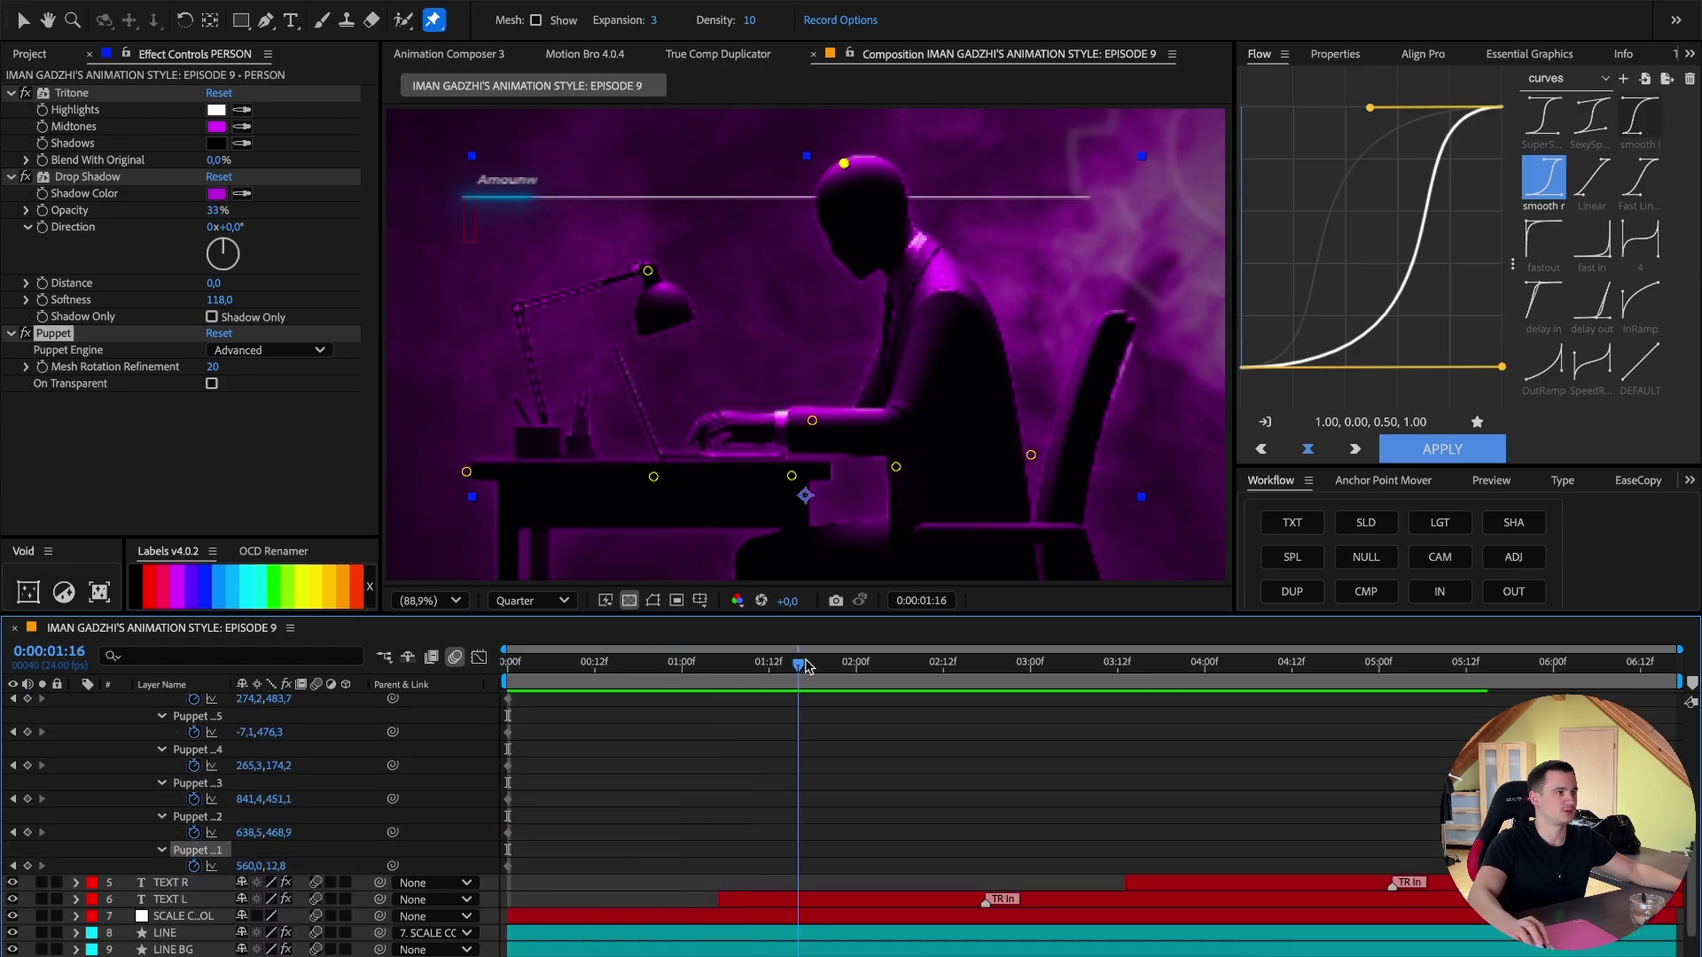
pyautogui.moveTo(843, 163); pyautogui.dragTo(827, 175)
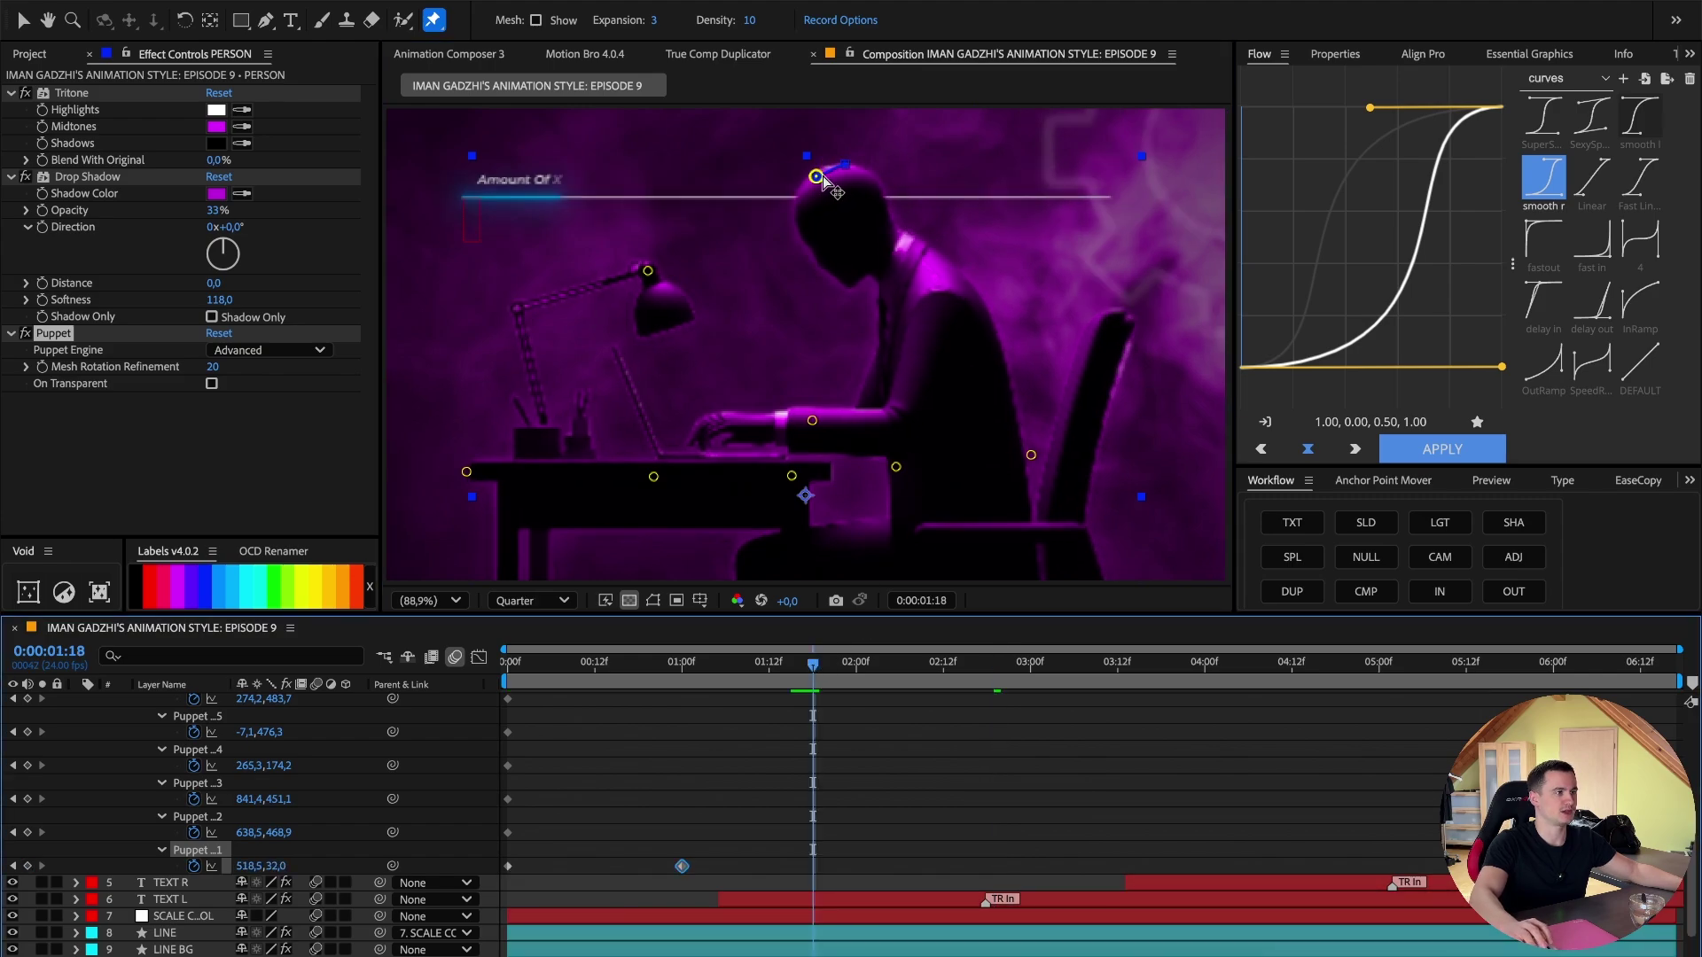
pyautogui.moveTo(817, 176); pyautogui.dragTo(866, 159)
# Copy the head pin's first keyframe to 0:00:02:09 and shift its two middle keyframes earlier.
pyautogui.press('space')
pyautogui.moveTo(551, 862); pyautogui.dragTo(487, 880)
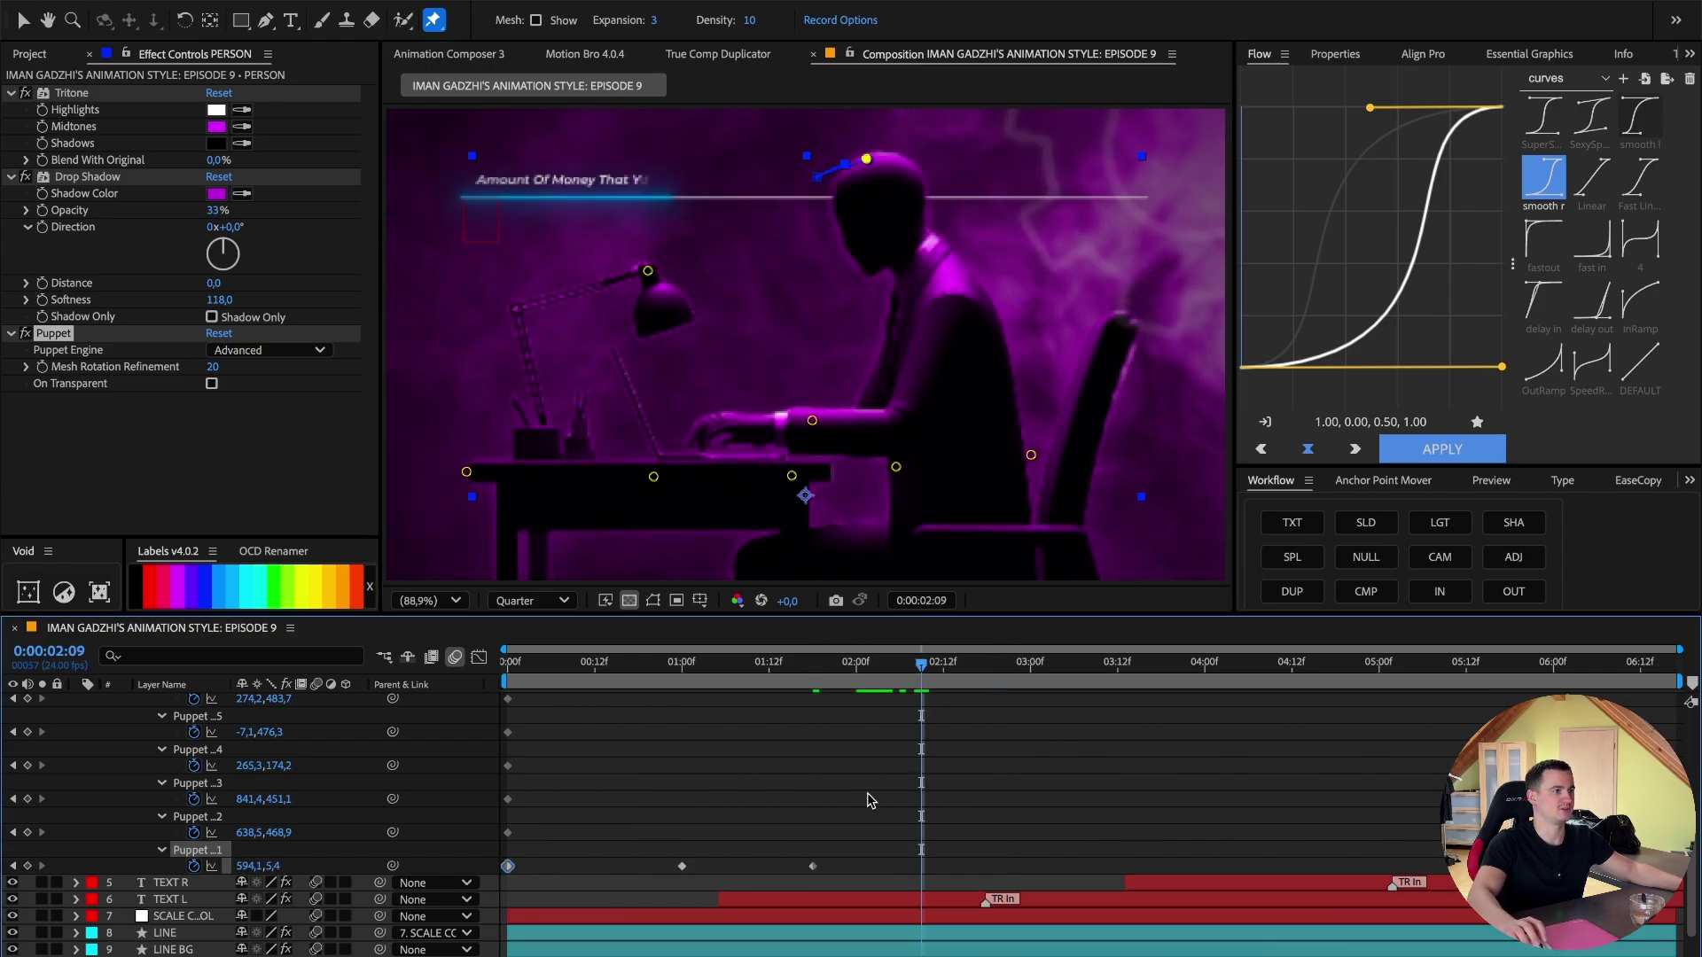
pyautogui.hotkey('ctrl', 'v')
pyautogui.moveTo(813, 867); pyautogui.dragTo(761, 866)
pyautogui.moveTo(681, 866); pyautogui.dragTo(660, 866)
pyautogui.click(620, 846)
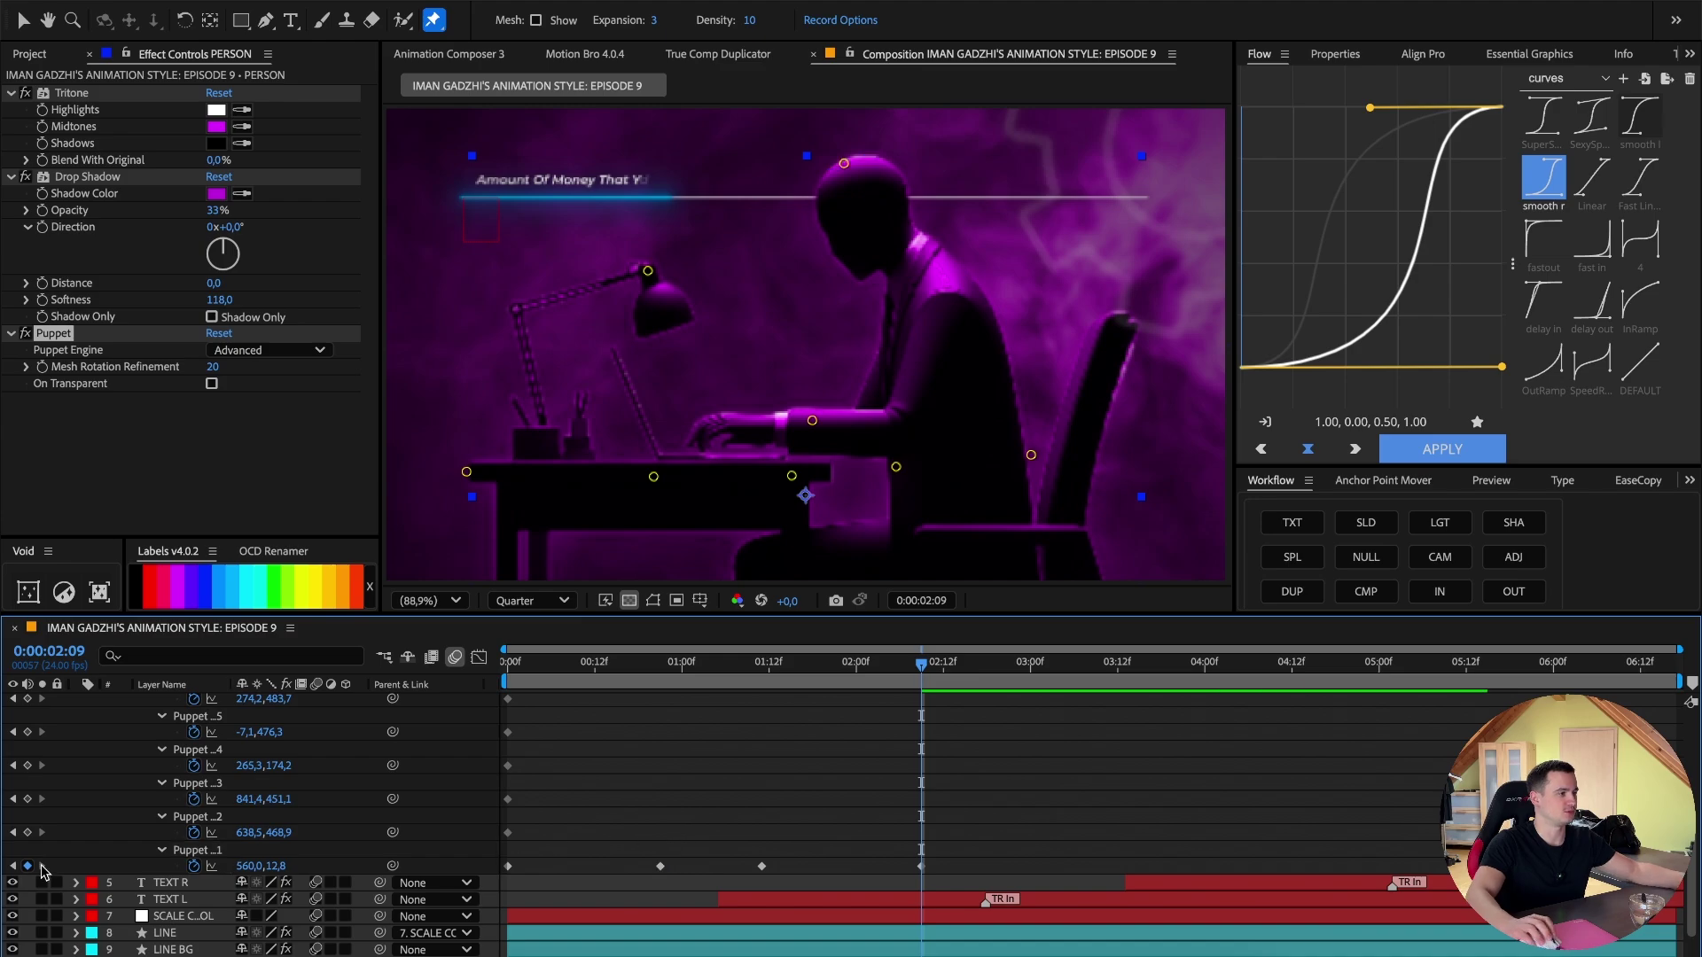
# Add the expression loopOut() to the head pin's position.
pyautogui.keyDown('alt'); pyautogui.click(194, 869); pyautogui.keyUp('alt')
pyautogui.write('l')
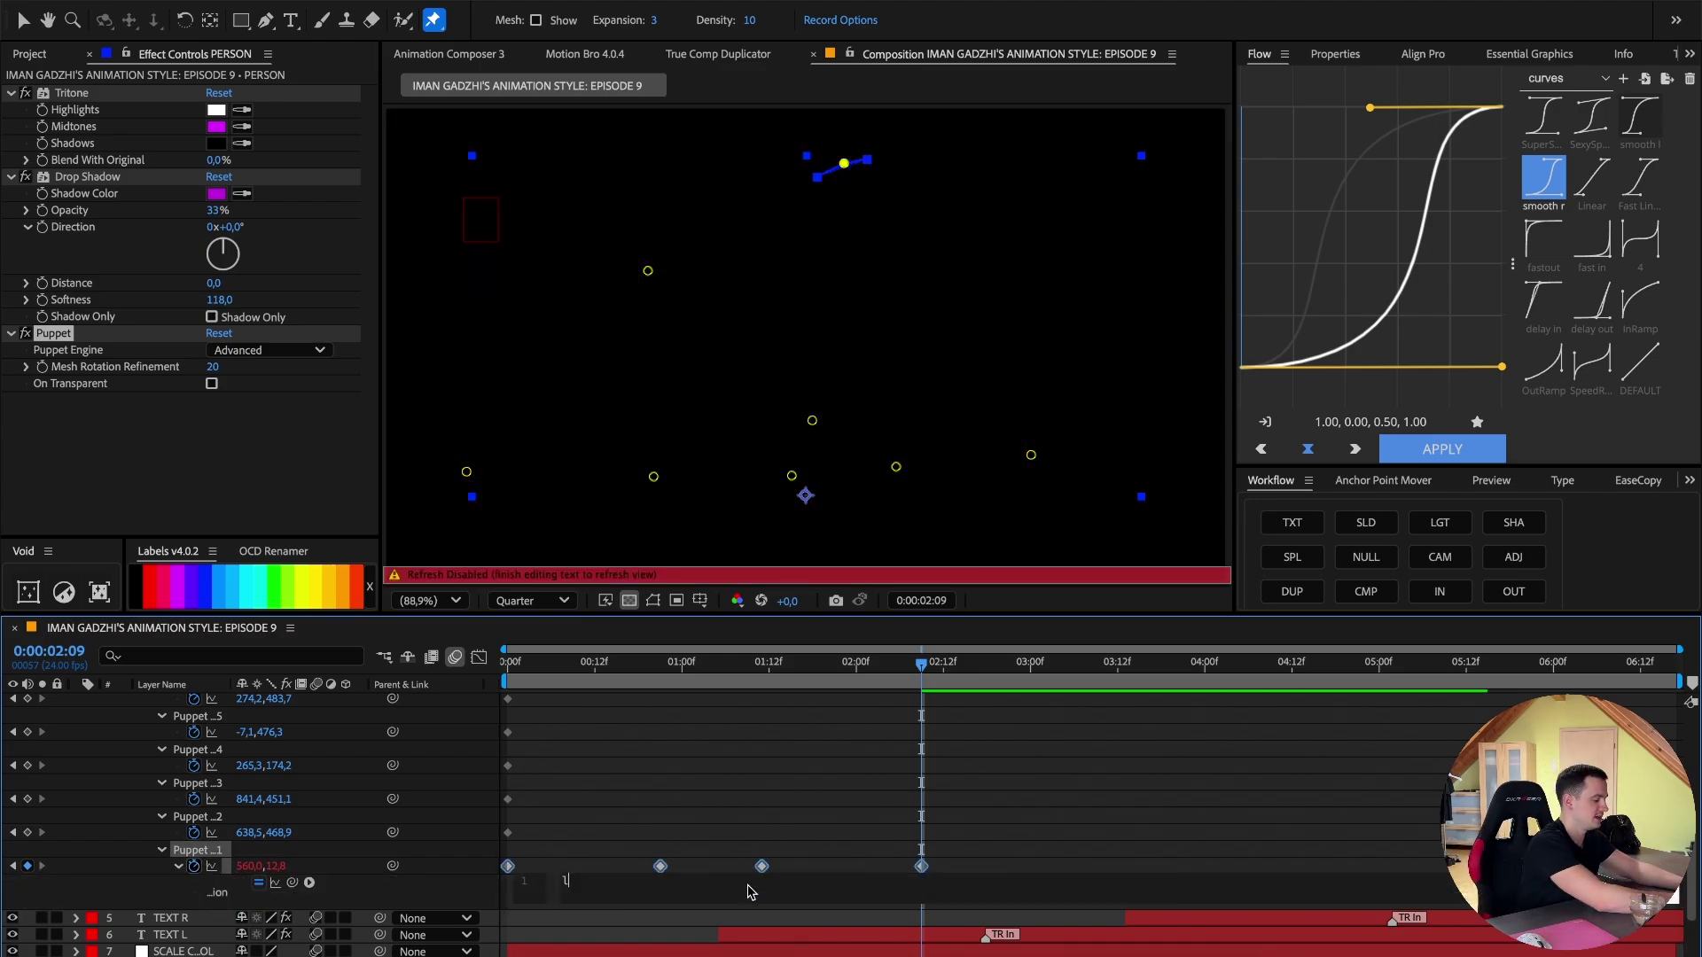
pyautogui.write('oop')
pyautogui.press('Down')
pyautogui.press('Down')
pyautogui.press('Return')
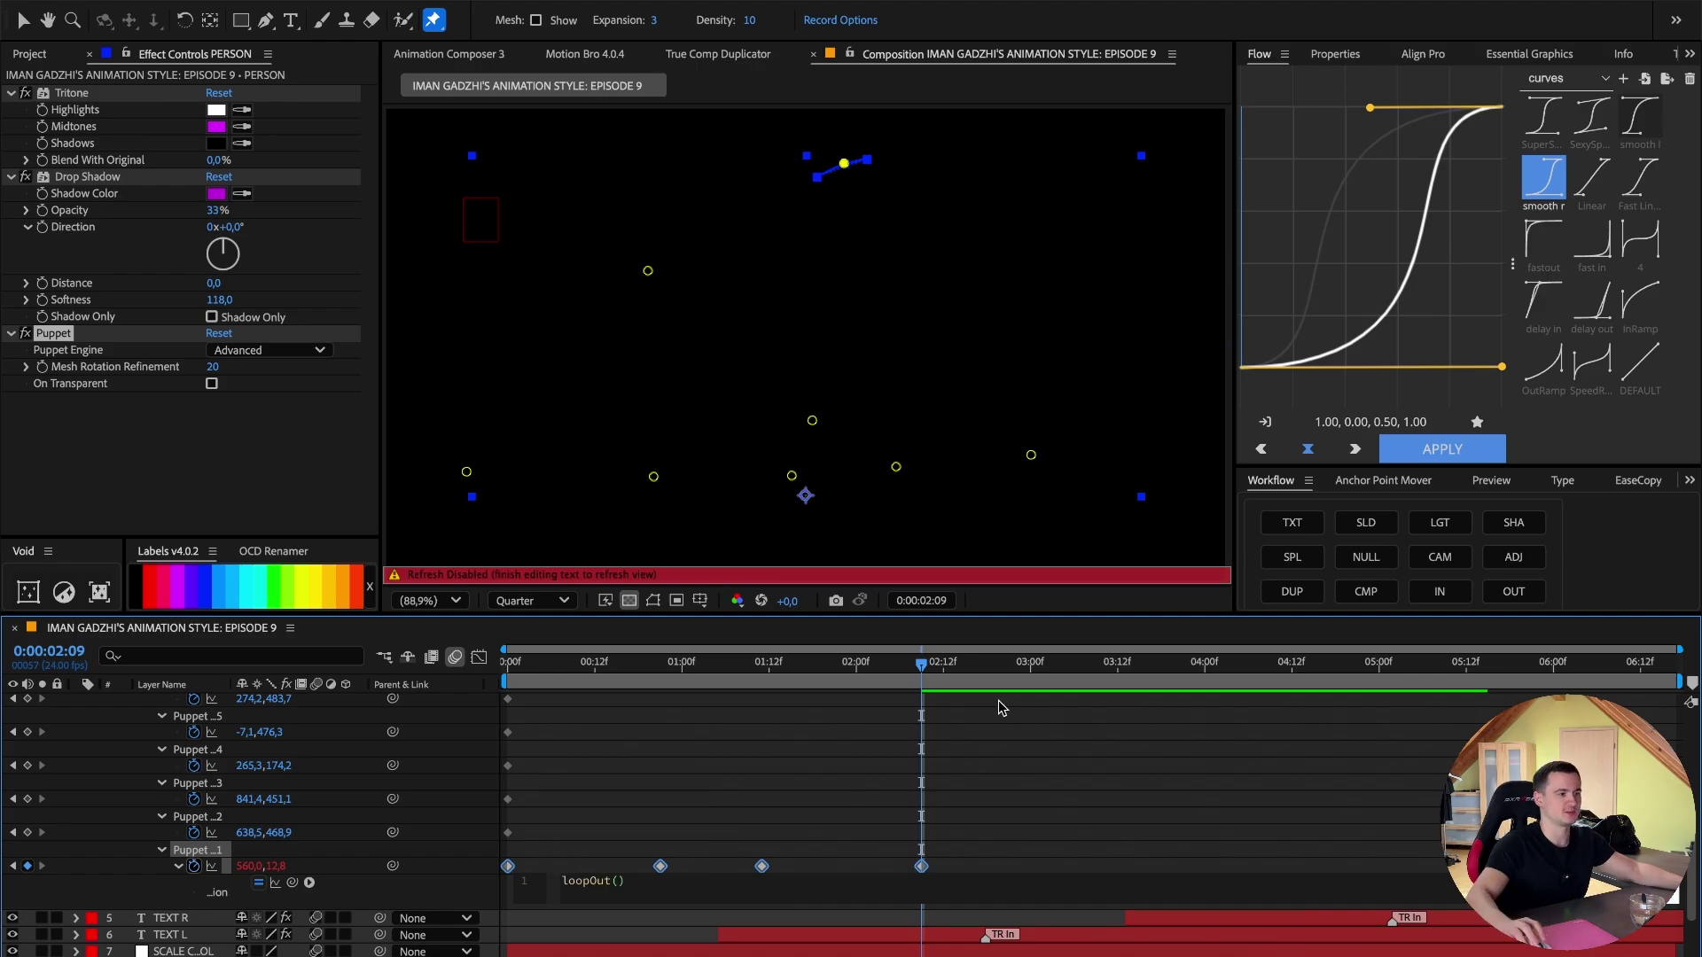
pyautogui.click(1001, 709)
# Preview the head loop from the start and move the Puppet effect above Tritone on the PERSON layer.
pyautogui.press('Home')
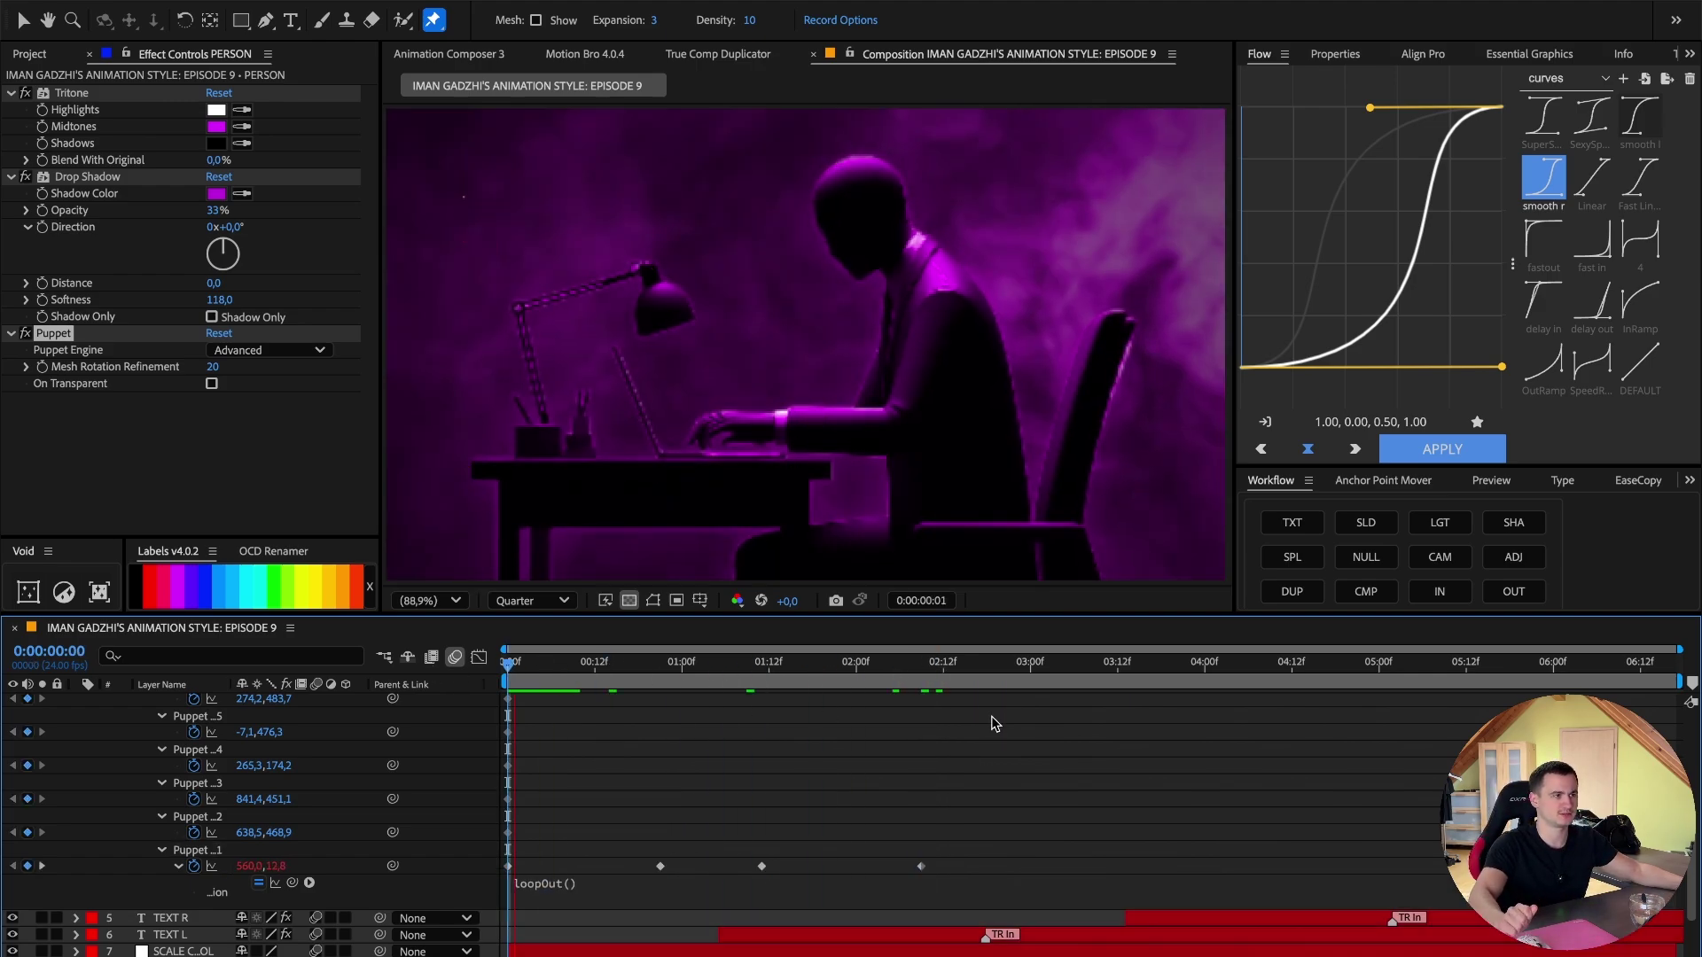
pyautogui.moveTo(714, 667); pyautogui.dragTo(661, 681)
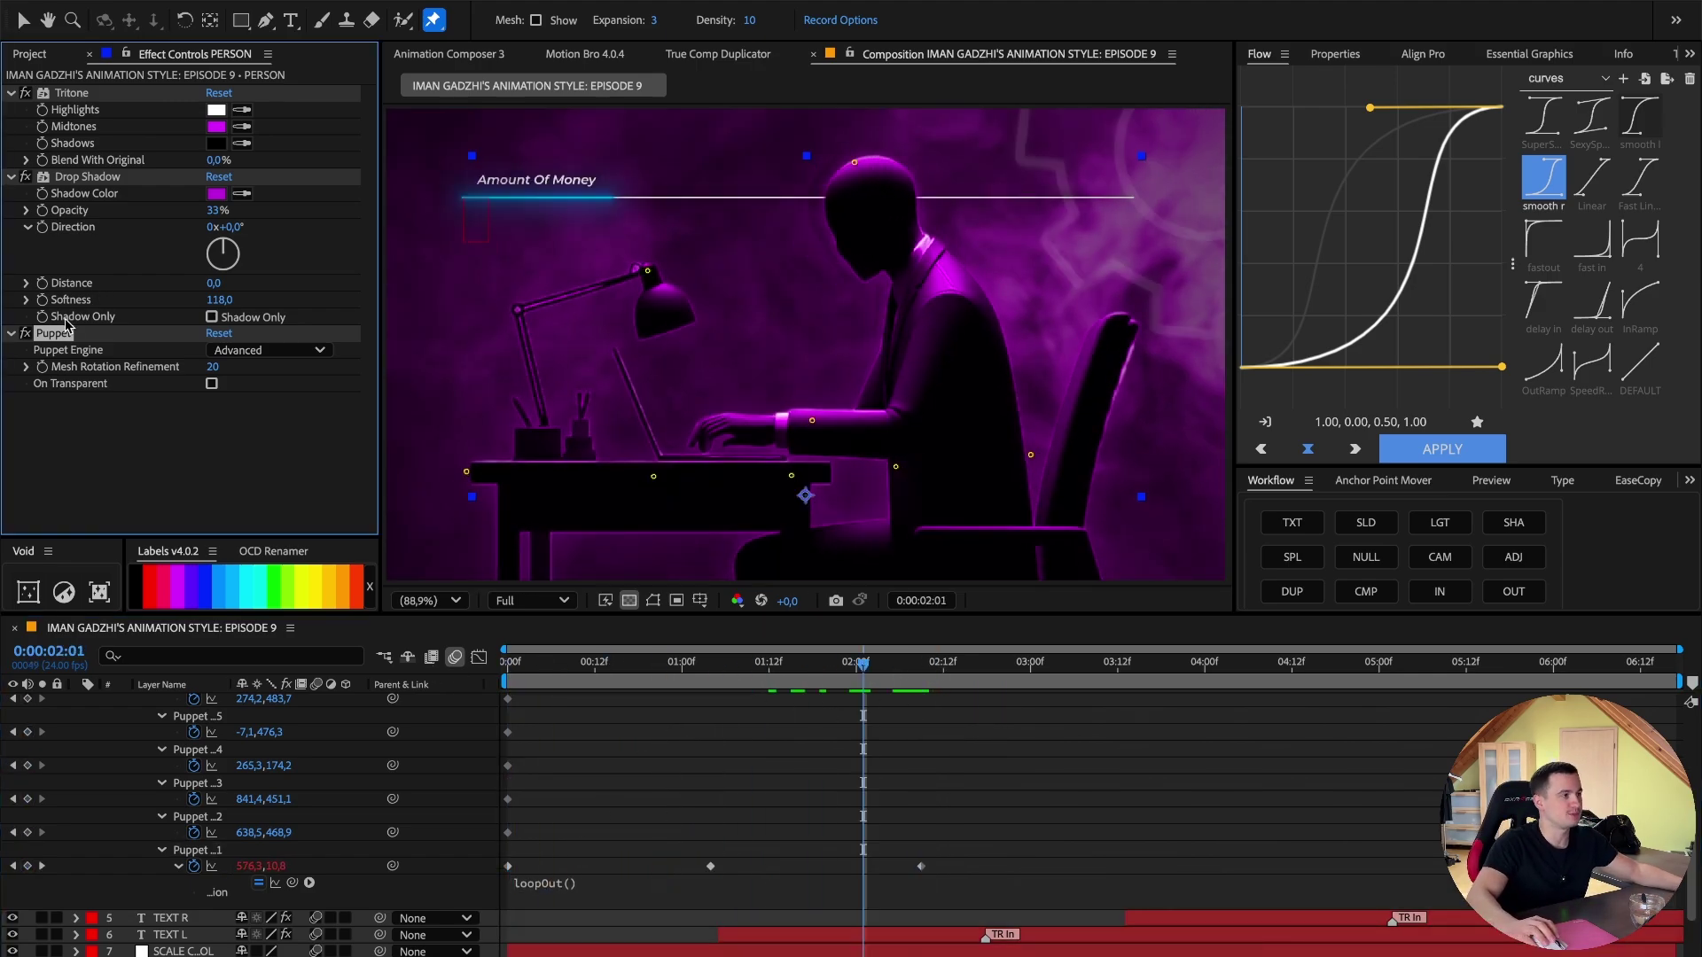
pyautogui.moveTo(66, 327); pyautogui.dragTo(71, 90)
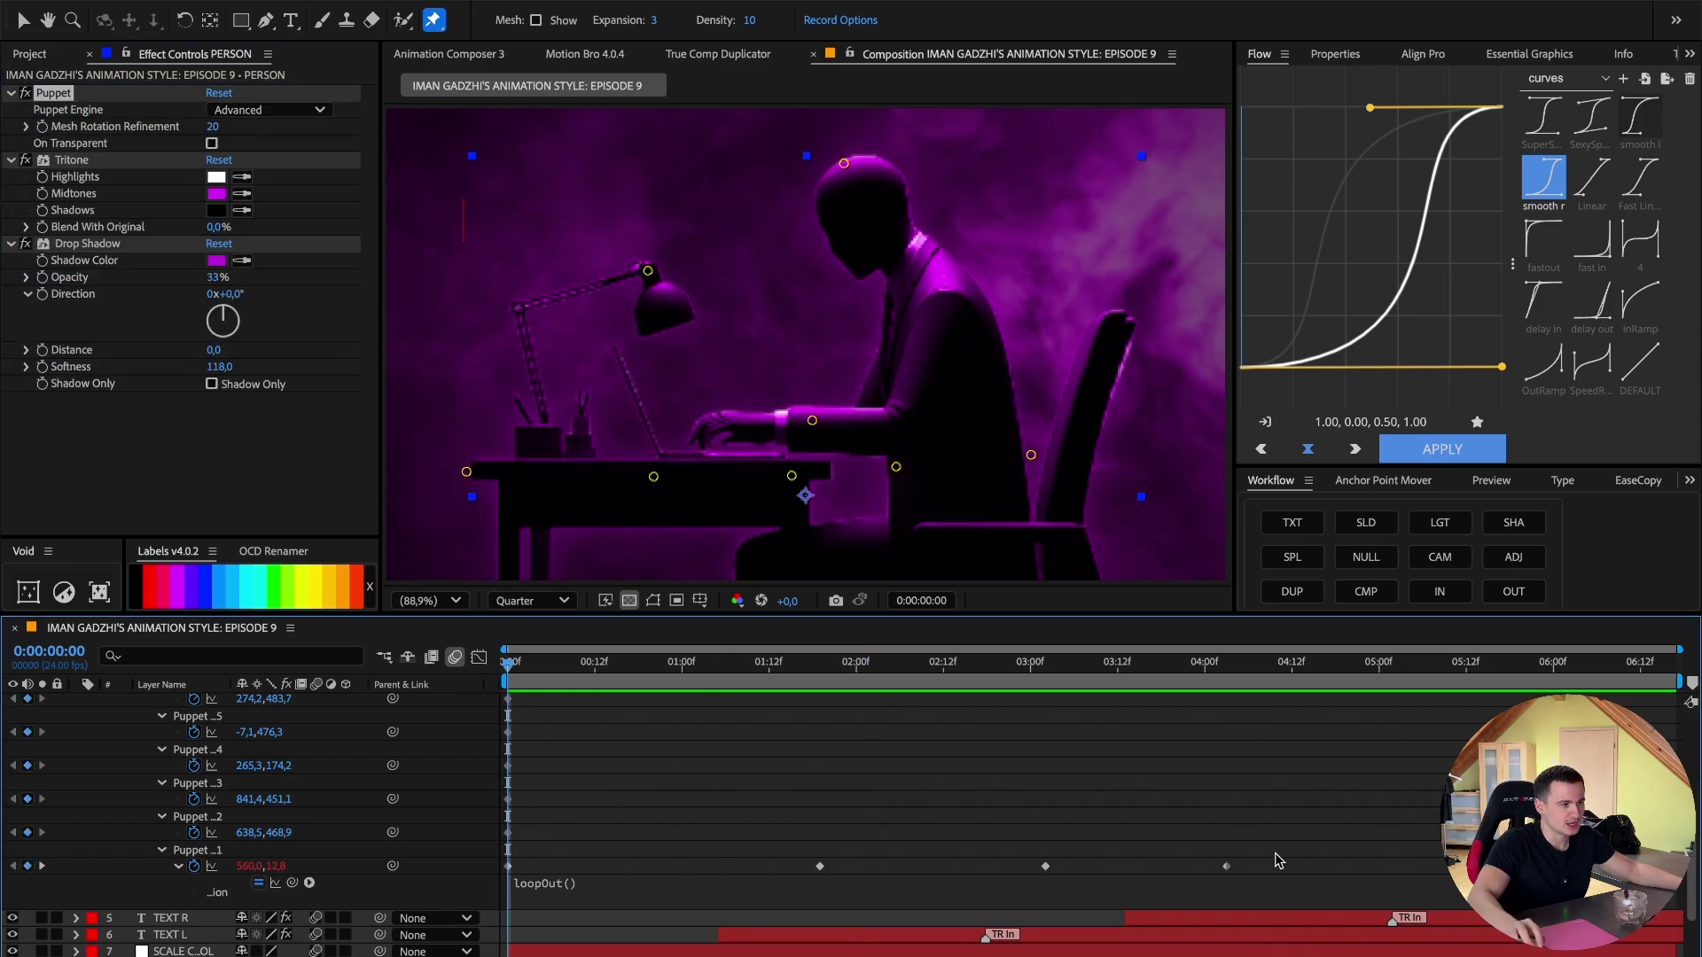
# Ease all of the head pin's keyframes with the "Fast Lin..." curve (0.50, 0.00, 0.50, 1.00) and preview the motion.
pyautogui.moveTo(1275, 852); pyautogui.dragTo(493, 889)
pyautogui.moveTo(670, 667); pyautogui.dragTo(785, 665)
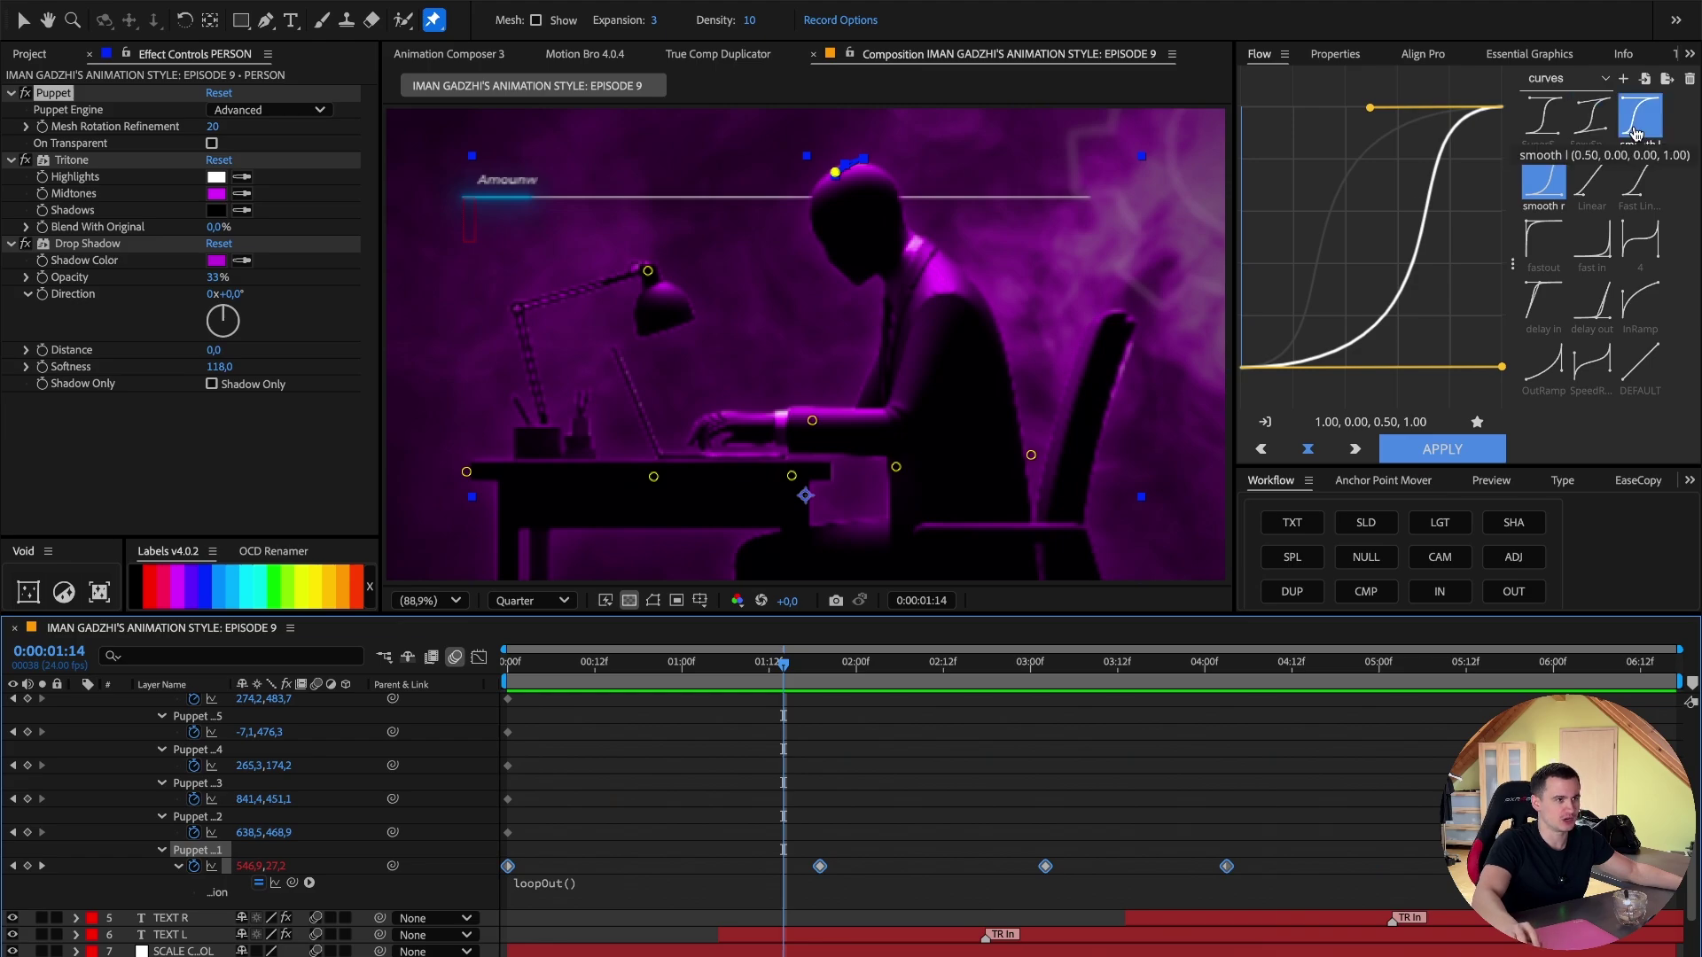
pyautogui.click(1637, 183)
pyautogui.moveTo(817, 667); pyautogui.dragTo(210, 705)
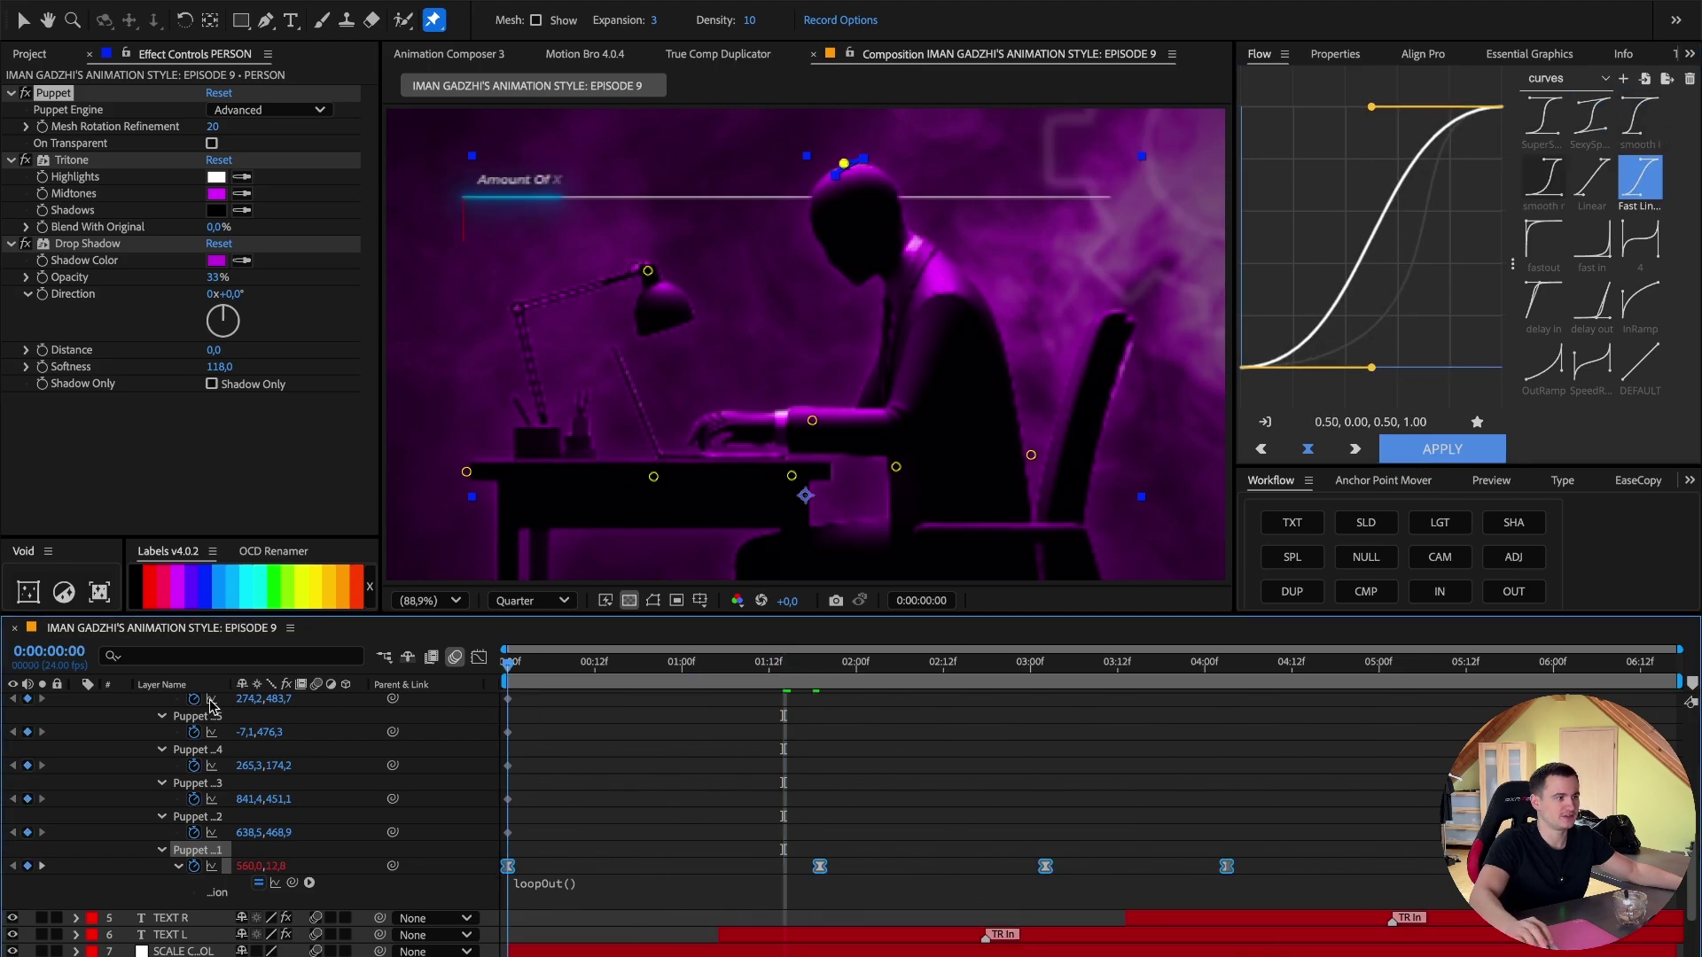
pyautogui.press('space')
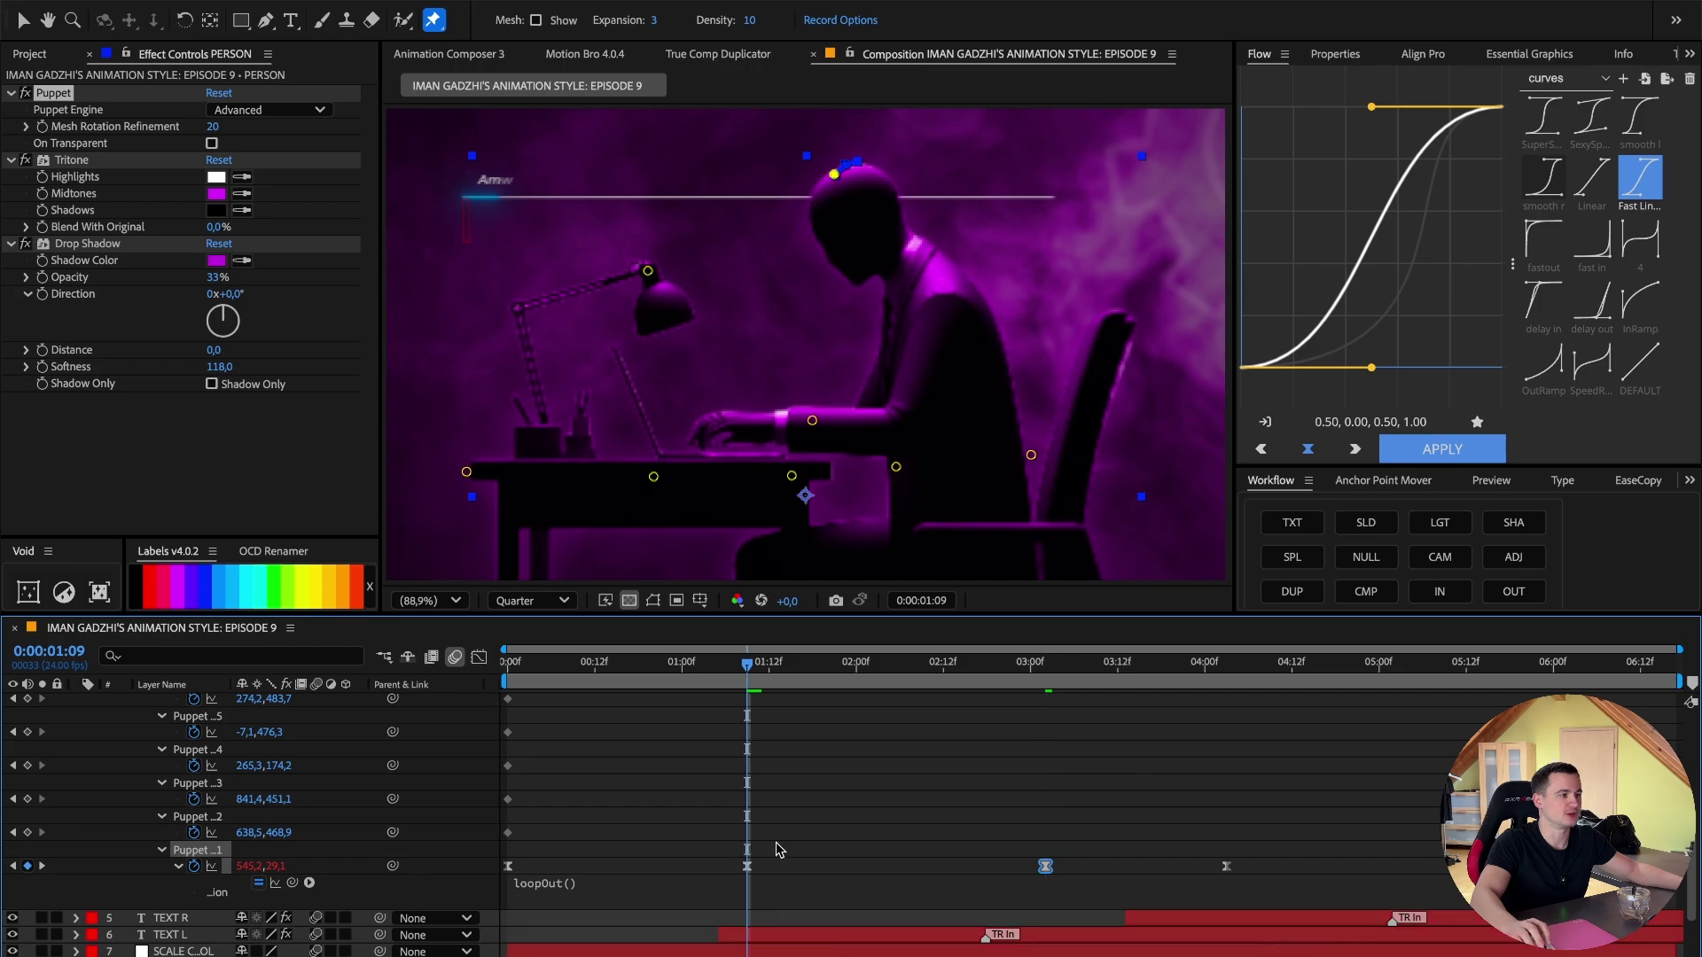
# Raise the head pin slightly at its 0:00:01:09 keyframe, move its third keyframe earlier and reapply the easing curve to all its keyframes.
pyautogui.click(746, 866)
pyautogui.click(834, 176)
pyautogui.moveTo(837, 176); pyautogui.dragTo(836, 173)
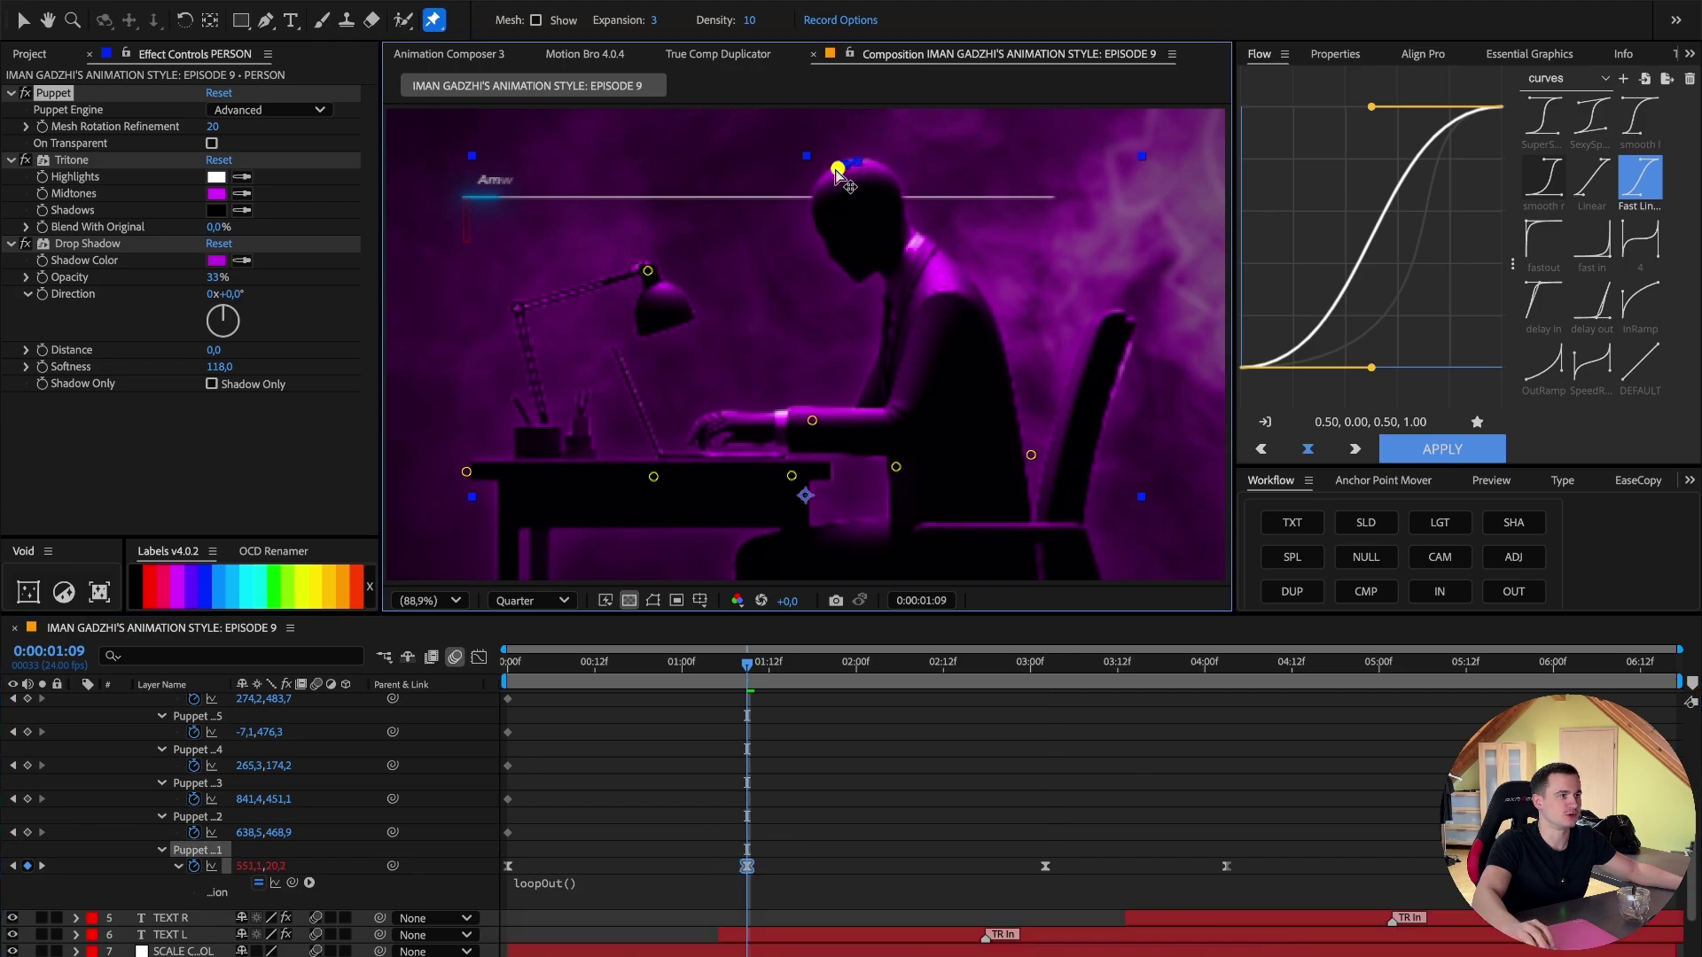
pyautogui.moveTo(1045, 866); pyautogui.dragTo(993, 865)
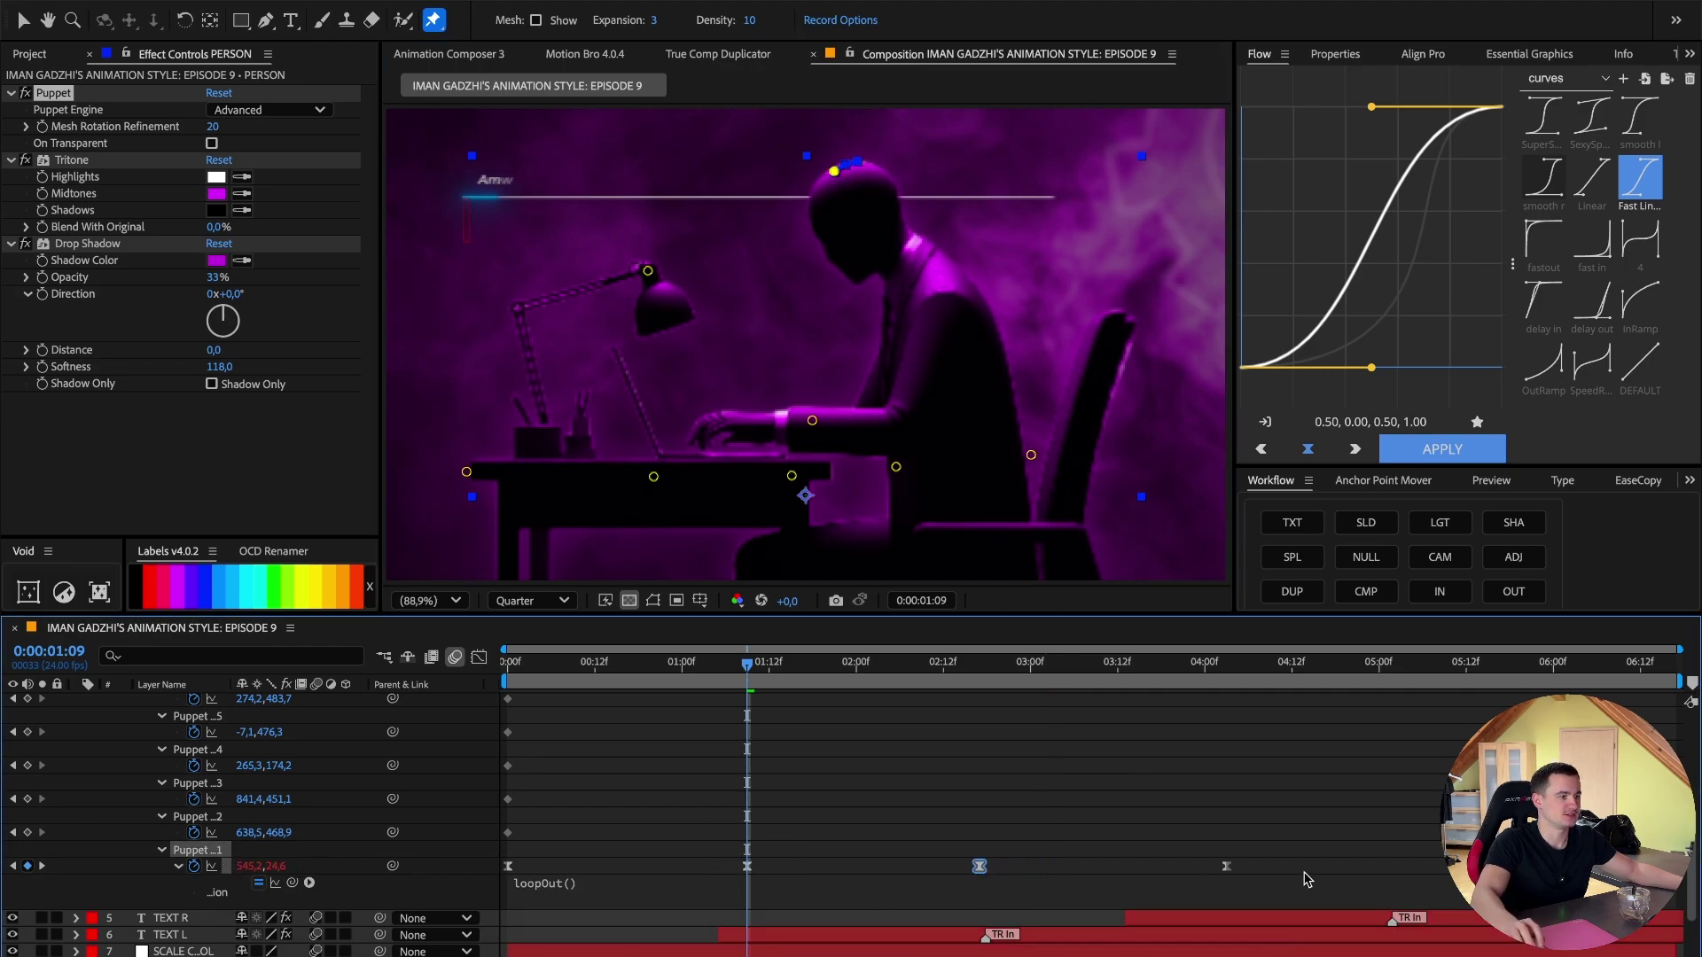
pyautogui.moveTo(1340, 890); pyautogui.dragTo(457, 863)
pyautogui.click(1405, 449)
# Collapse the PERSON layer's properties and play the animation from the start.
pyautogui.scroll(5, 266, 797)
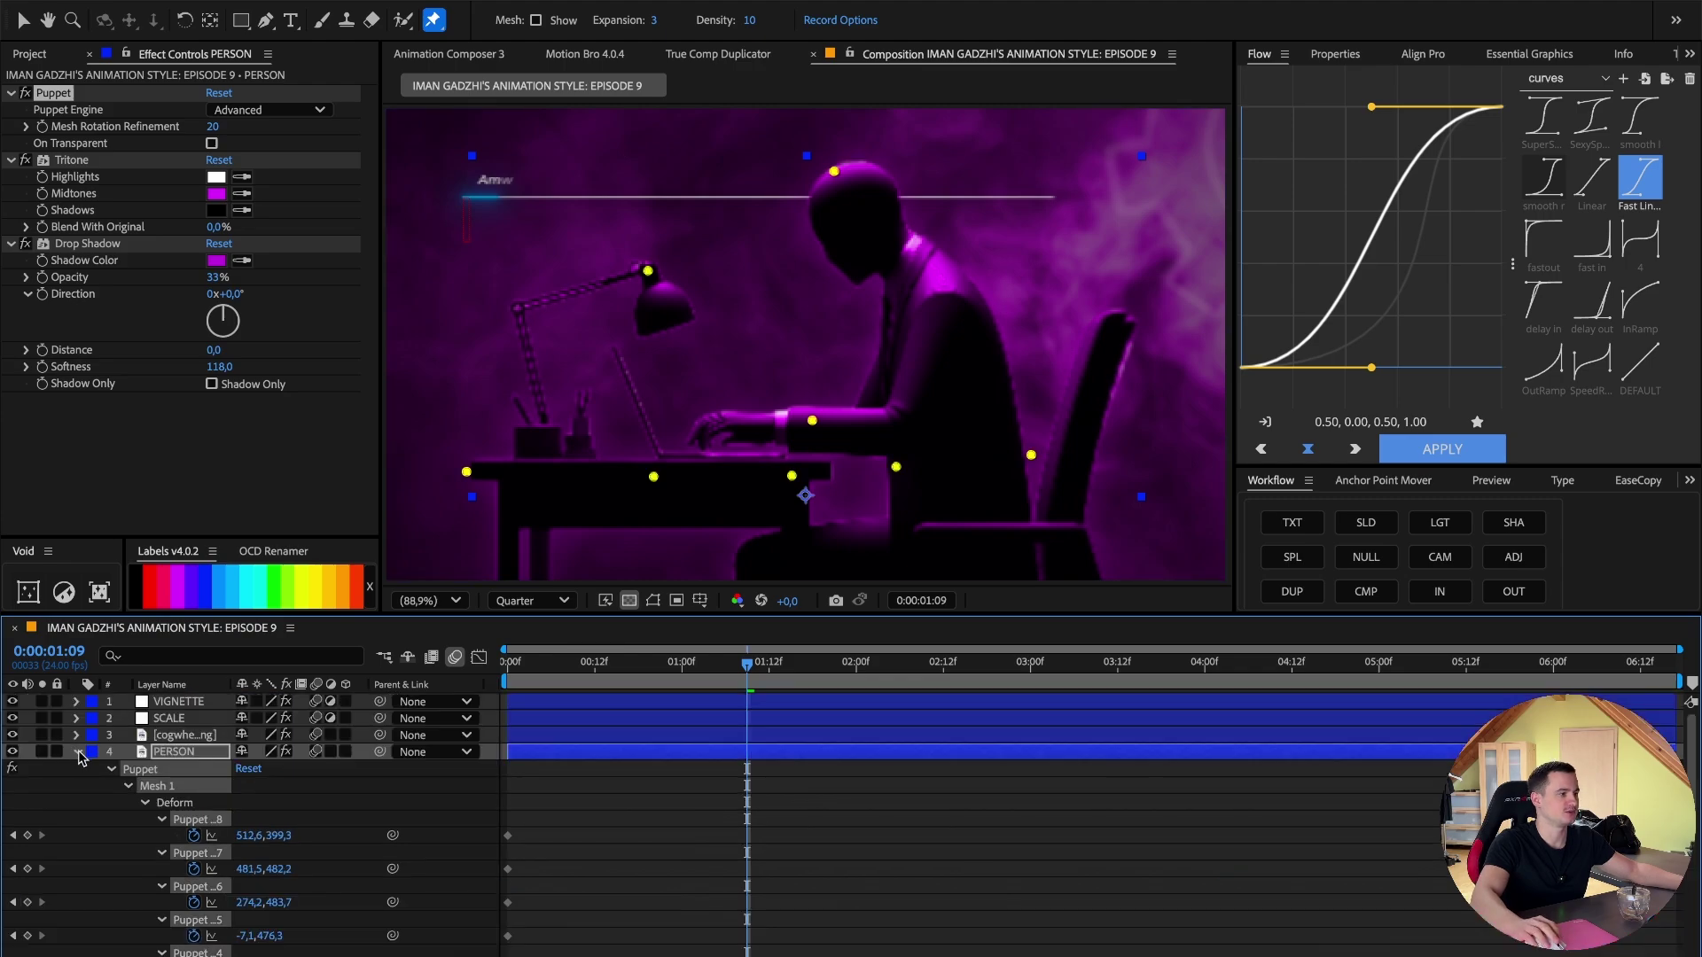
pyautogui.click(78, 752)
pyautogui.press('Home')
pyautogui.press('space')
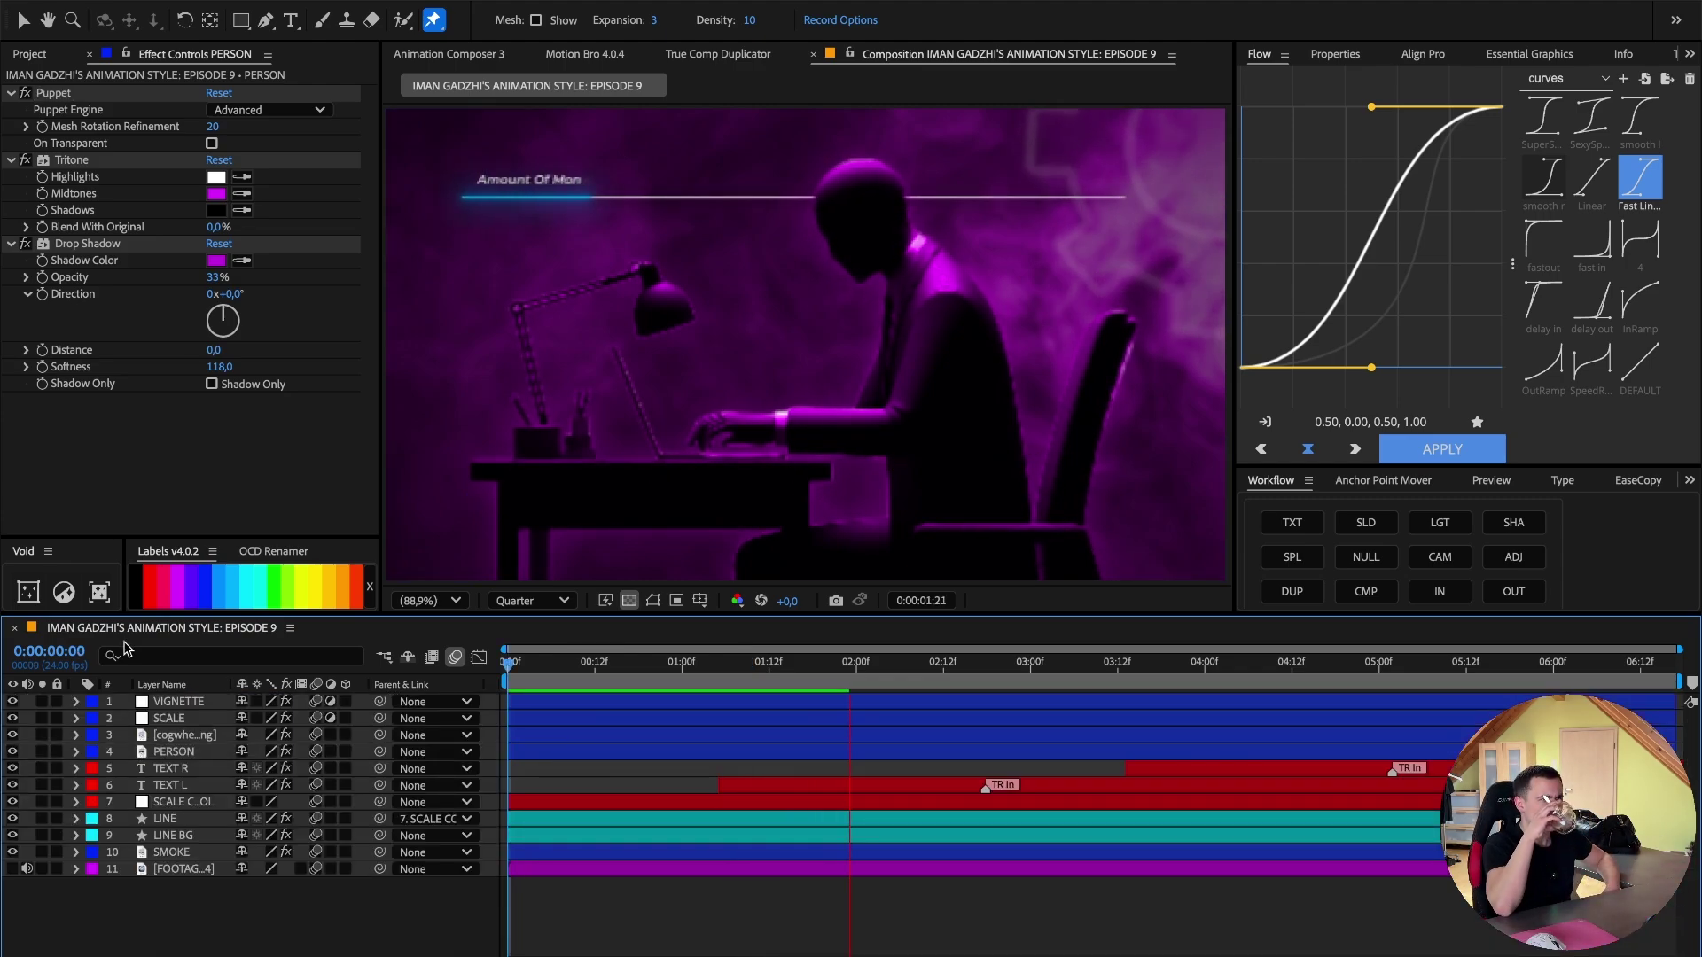